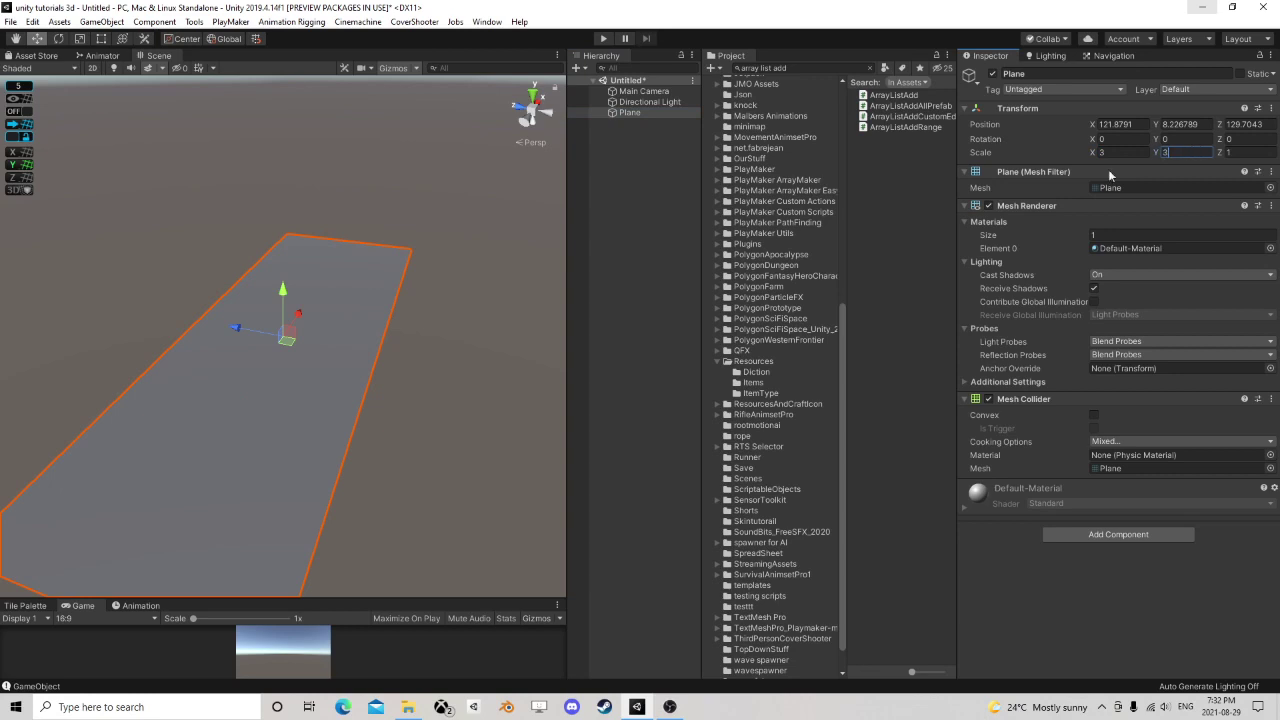
# - Set the plane's Z scale to 3
pyautogui.press('Tab')
pyautogui.write('3')
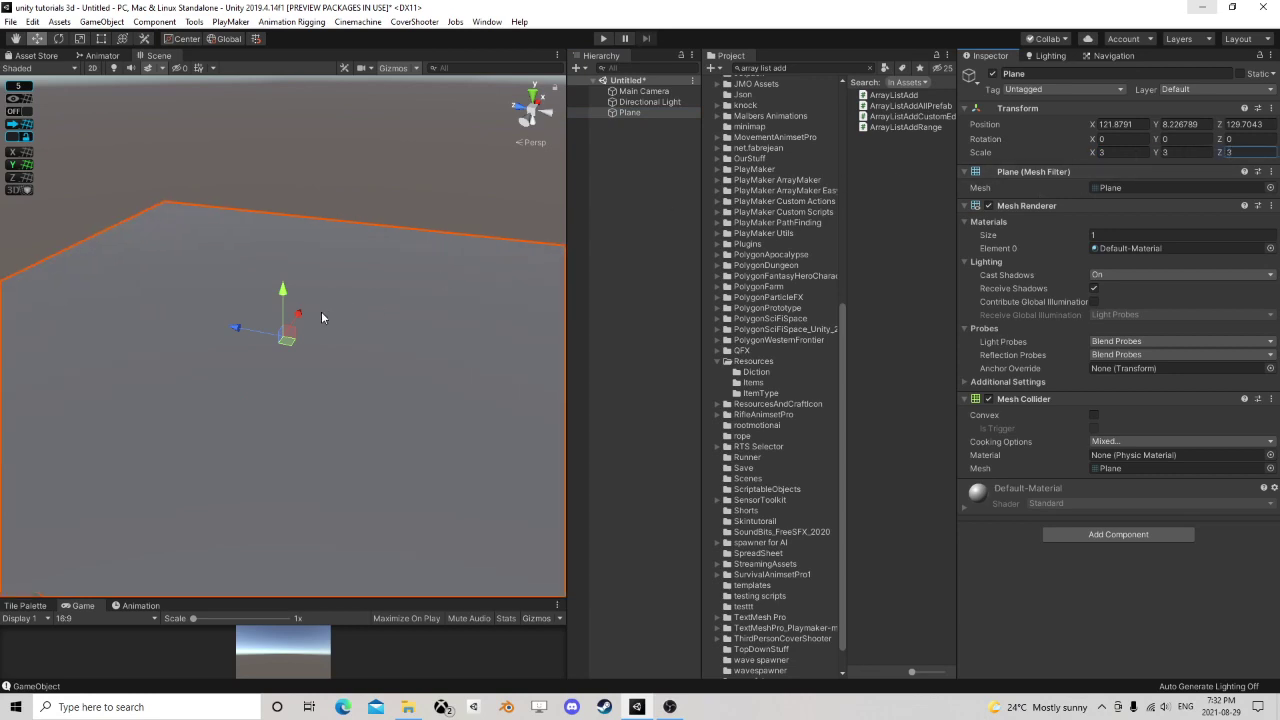
pyautogui.moveTo(321, 311); pyautogui.dragTo(400, 198, button='right')
# - Create an empty game object in the scene and name it GridManager
pyautogui.rightClick(629, 171)
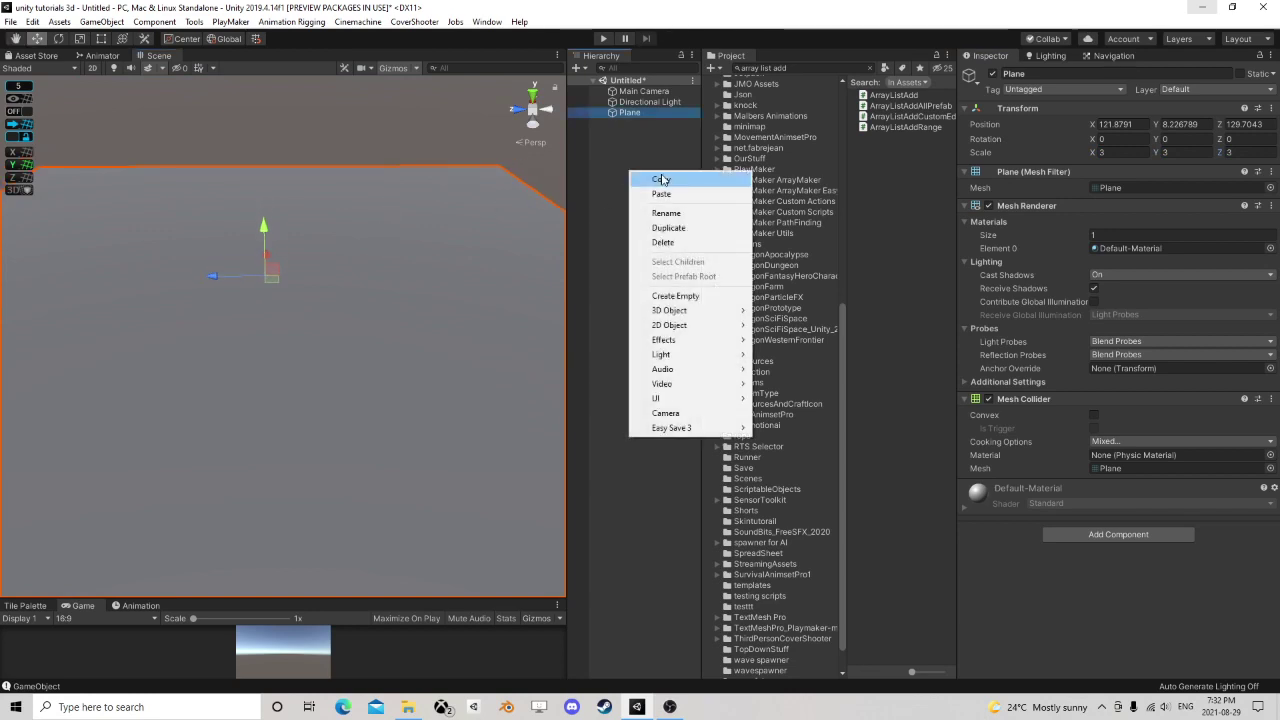
pyautogui.click(672, 296)
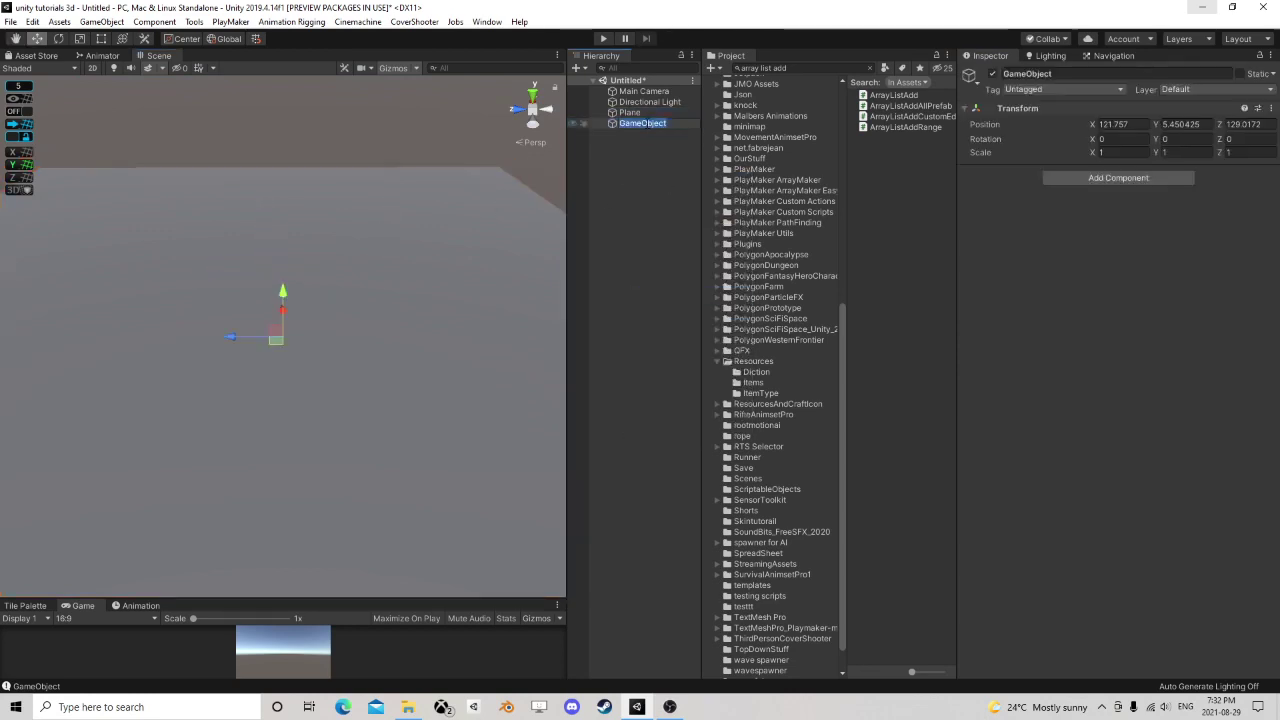
pyautogui.write('Grid')
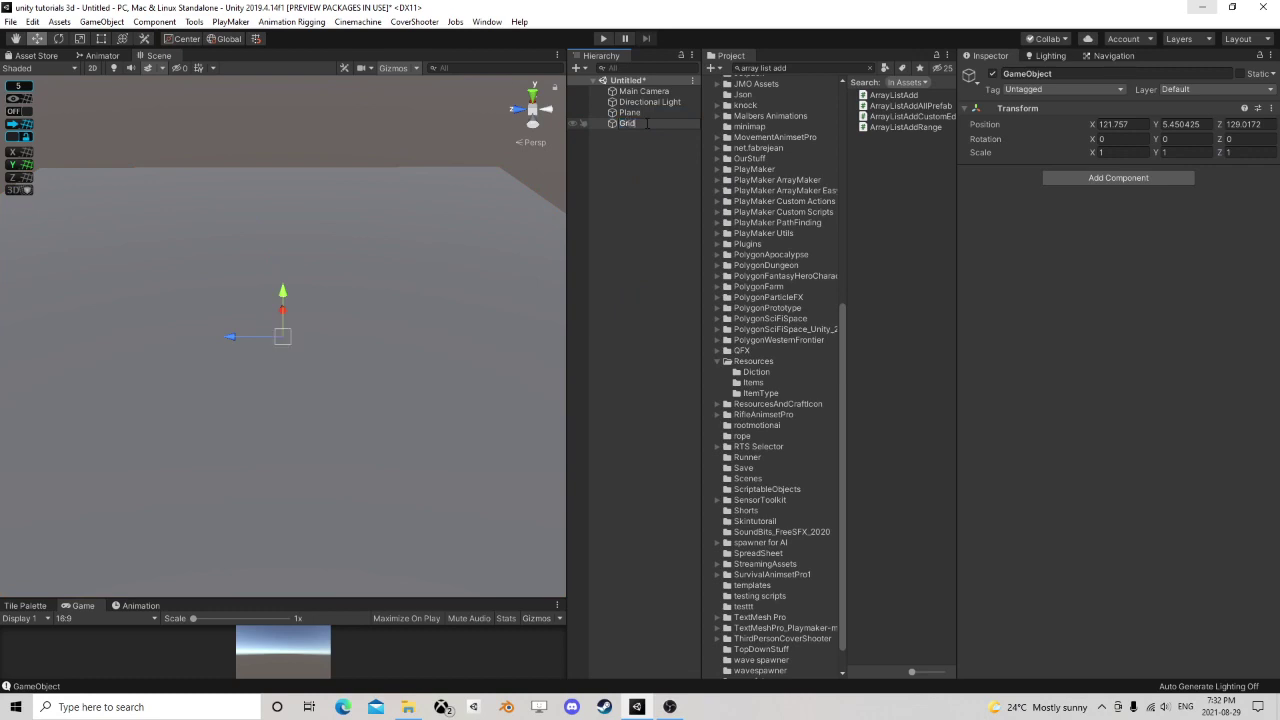
pyautogui.write('Manager')
pyautogui.press('Return')
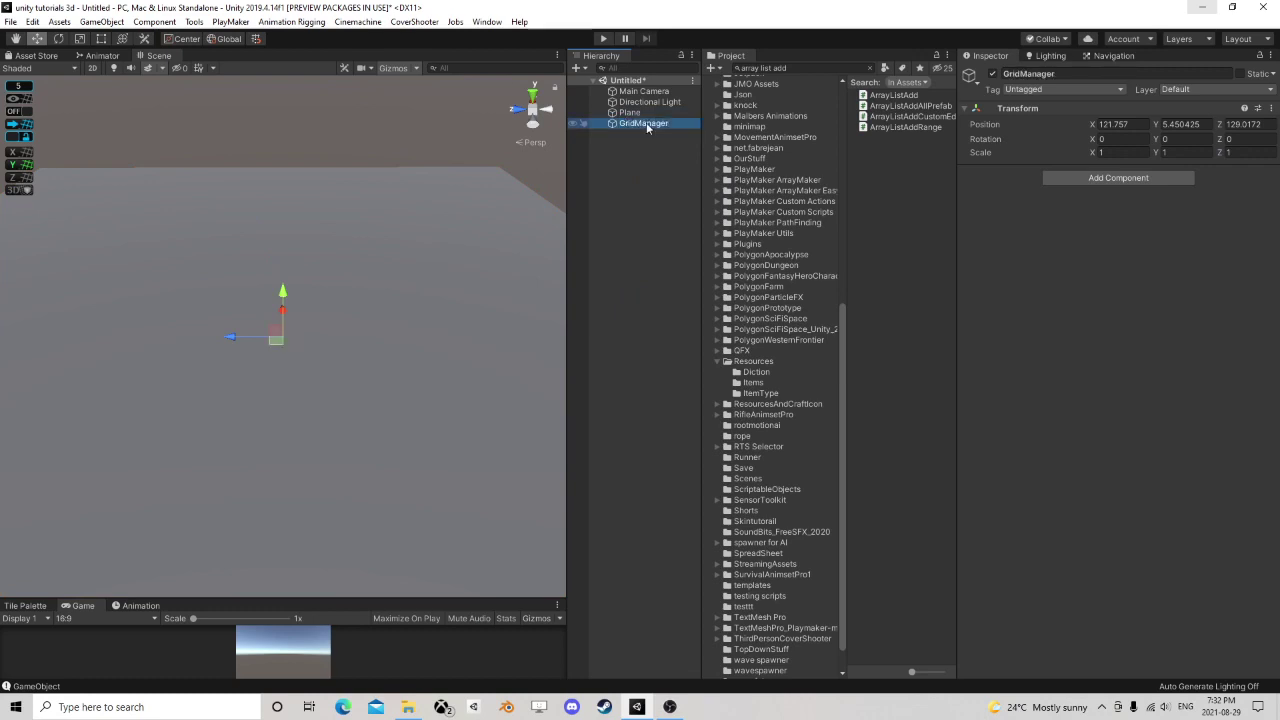
# - Add a PlayMakerFSM component to GridManager and name the FSM GridManager
pyautogui.click(1125, 178)
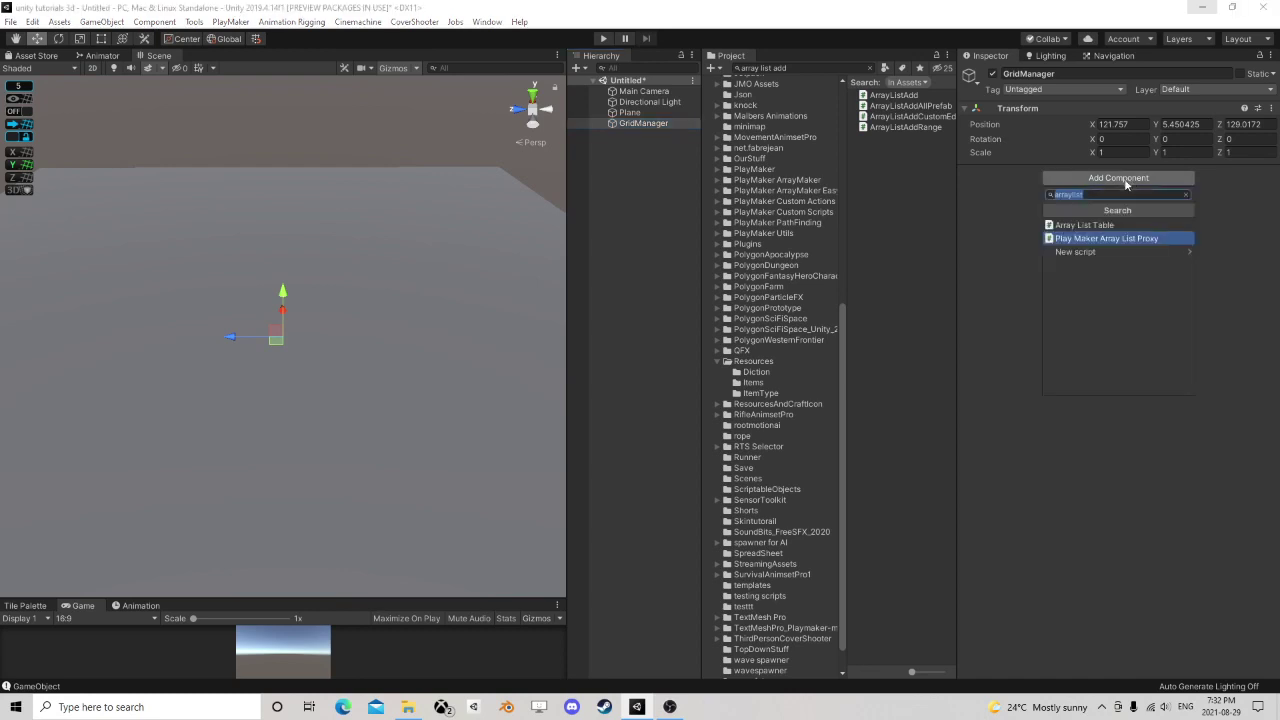
pyautogui.write('fsm')
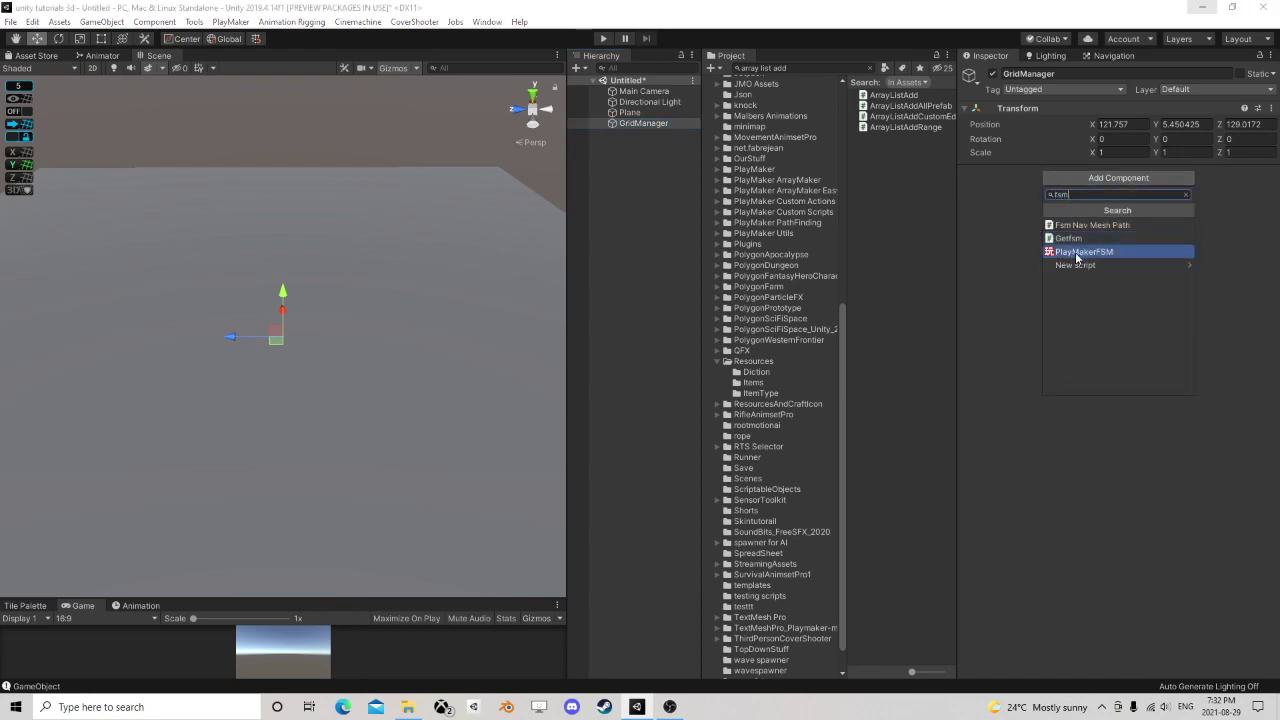
pyautogui.click(1076, 250)
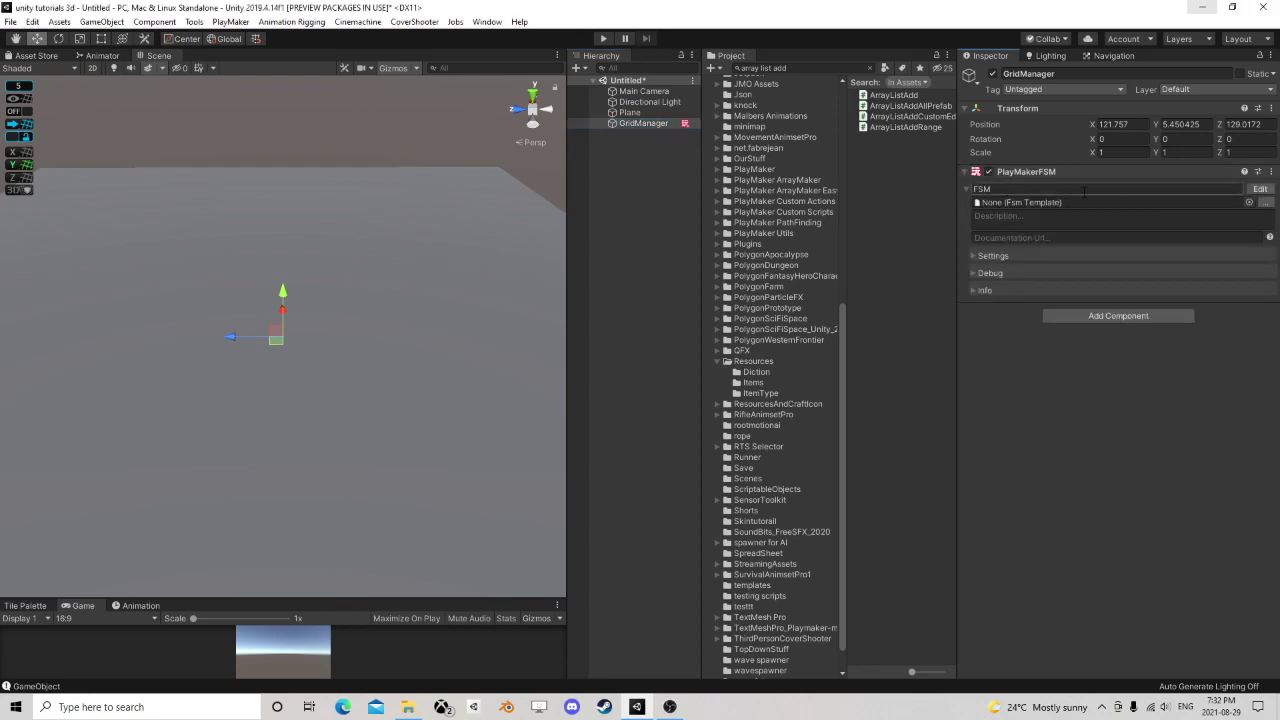
pyautogui.write('GridManager')
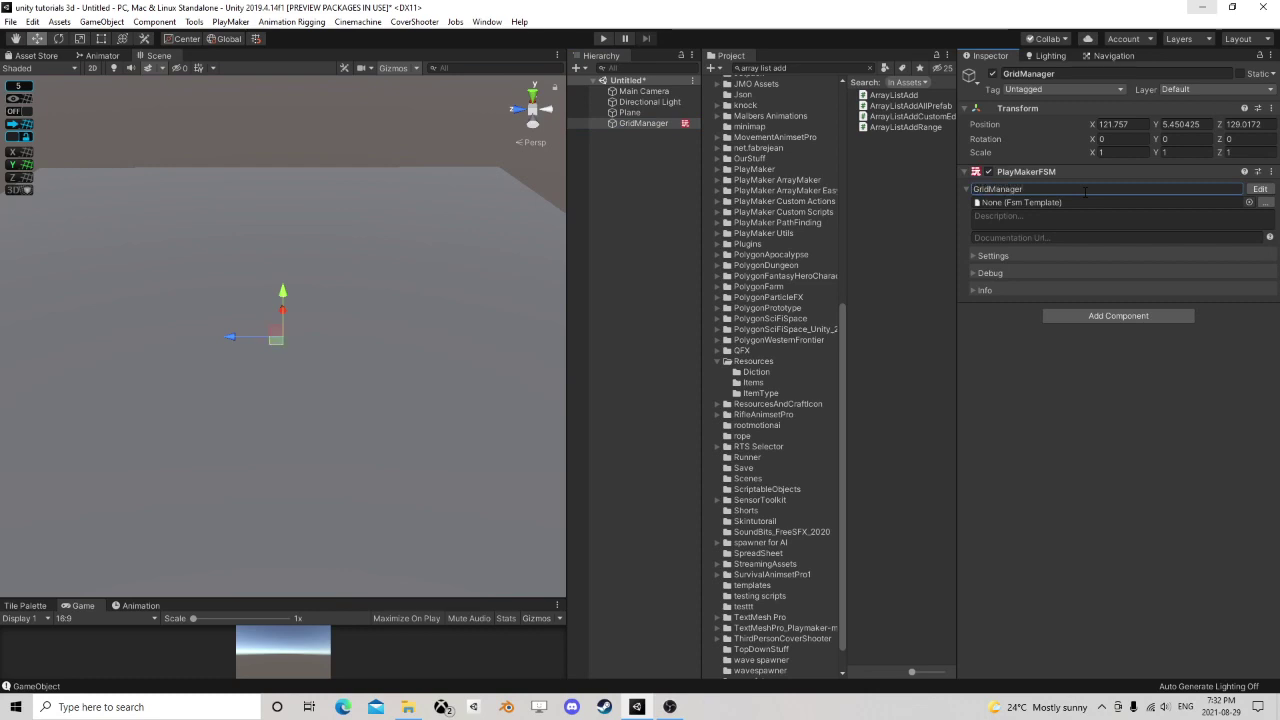
# - Open the GridManager FSM for editing and add an Int variable named Width
pyautogui.click(1260, 189)
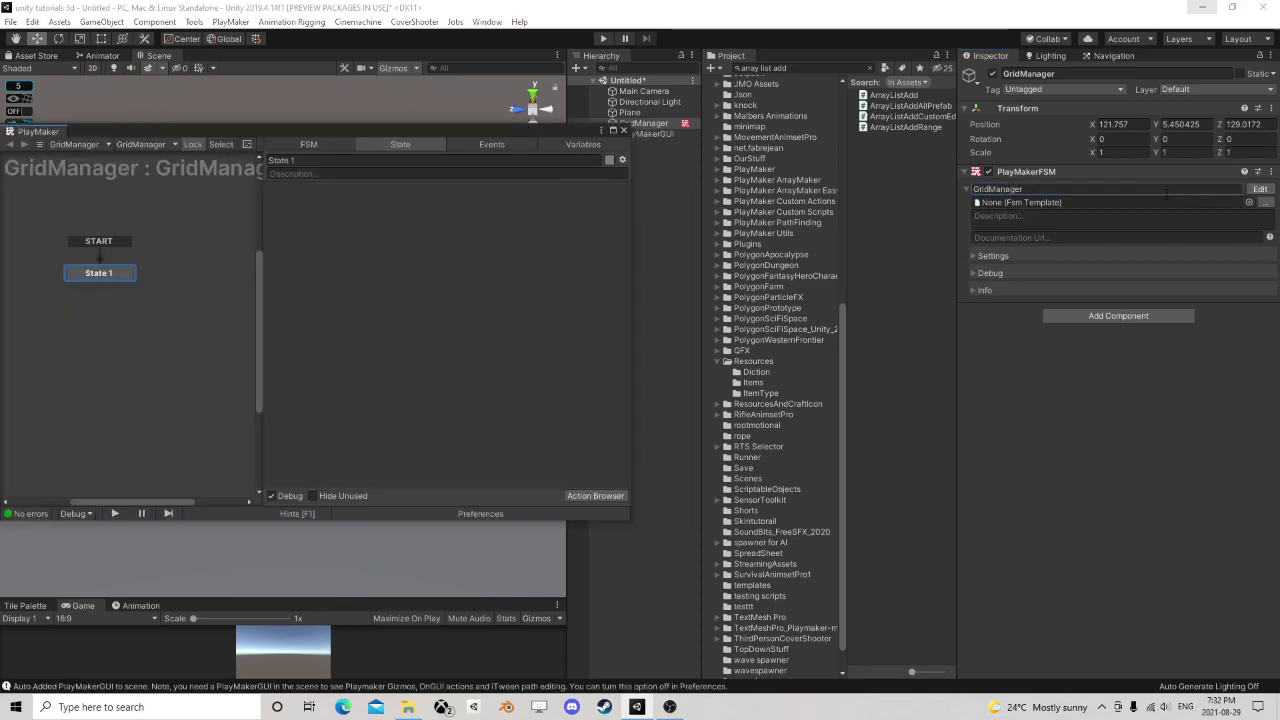
pyautogui.click(566, 143)
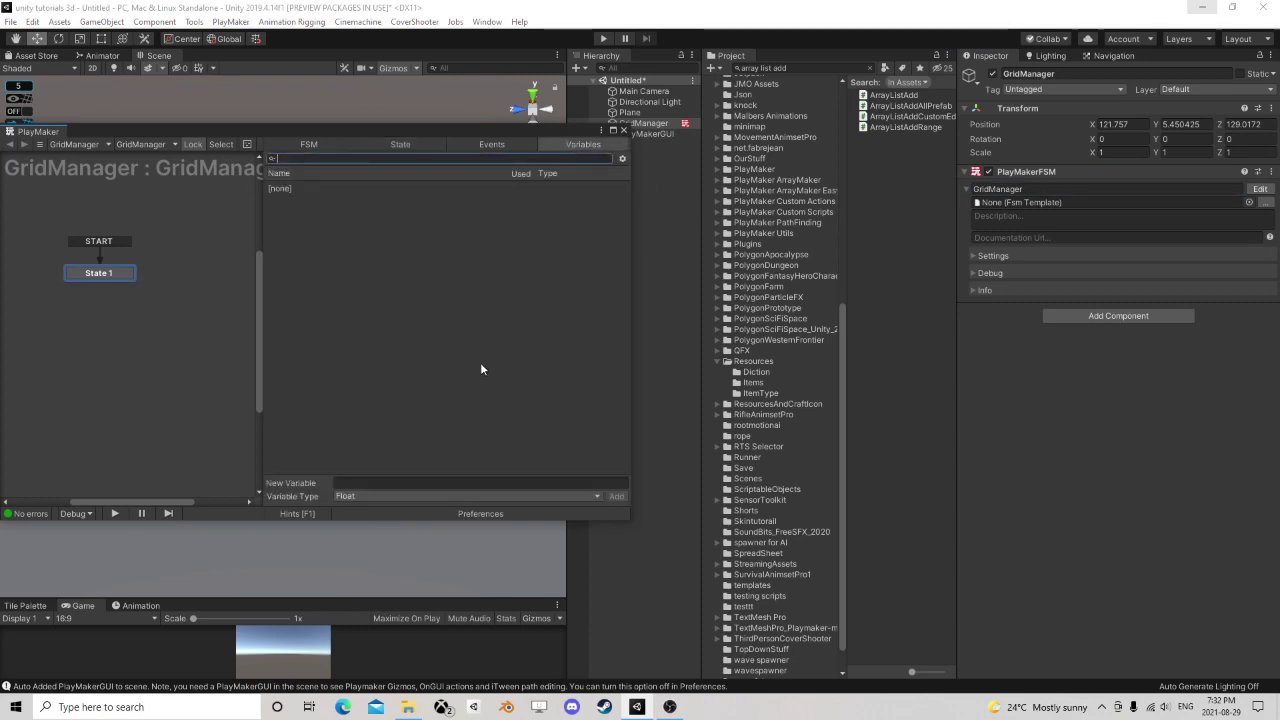
pyautogui.click(342, 496)
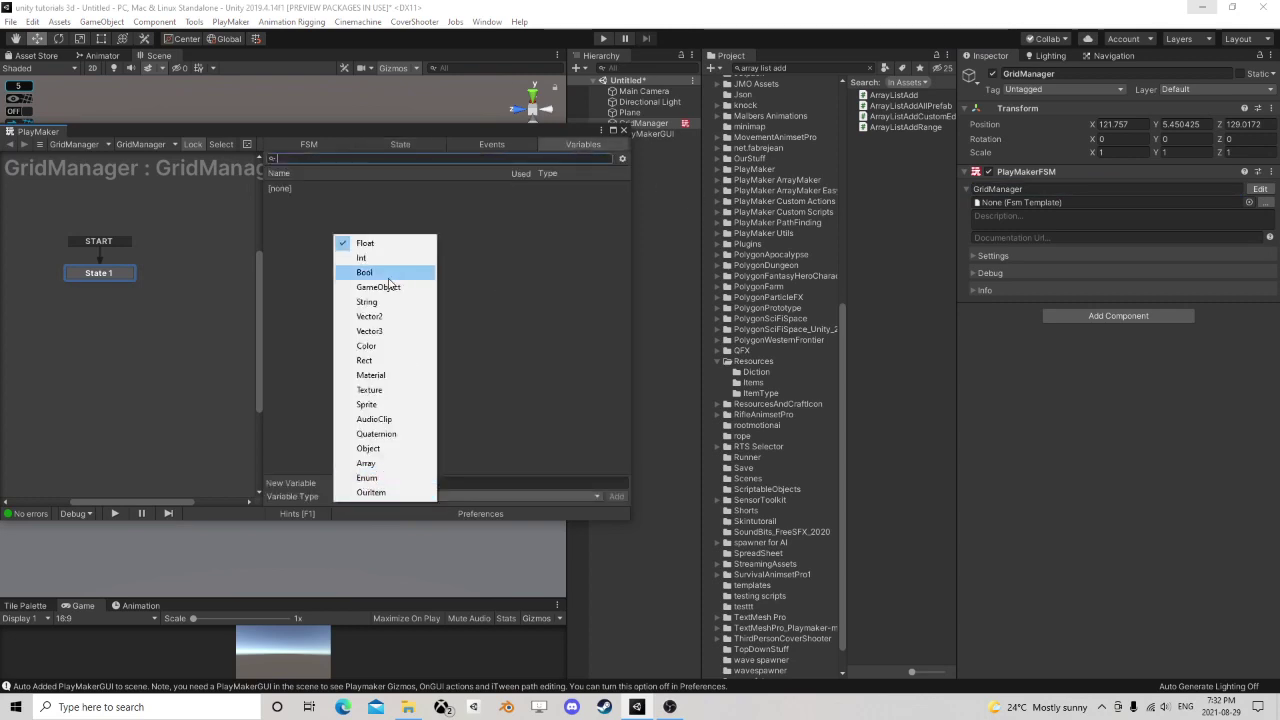
pyautogui.click(375, 262)
pyautogui.click(376, 483)
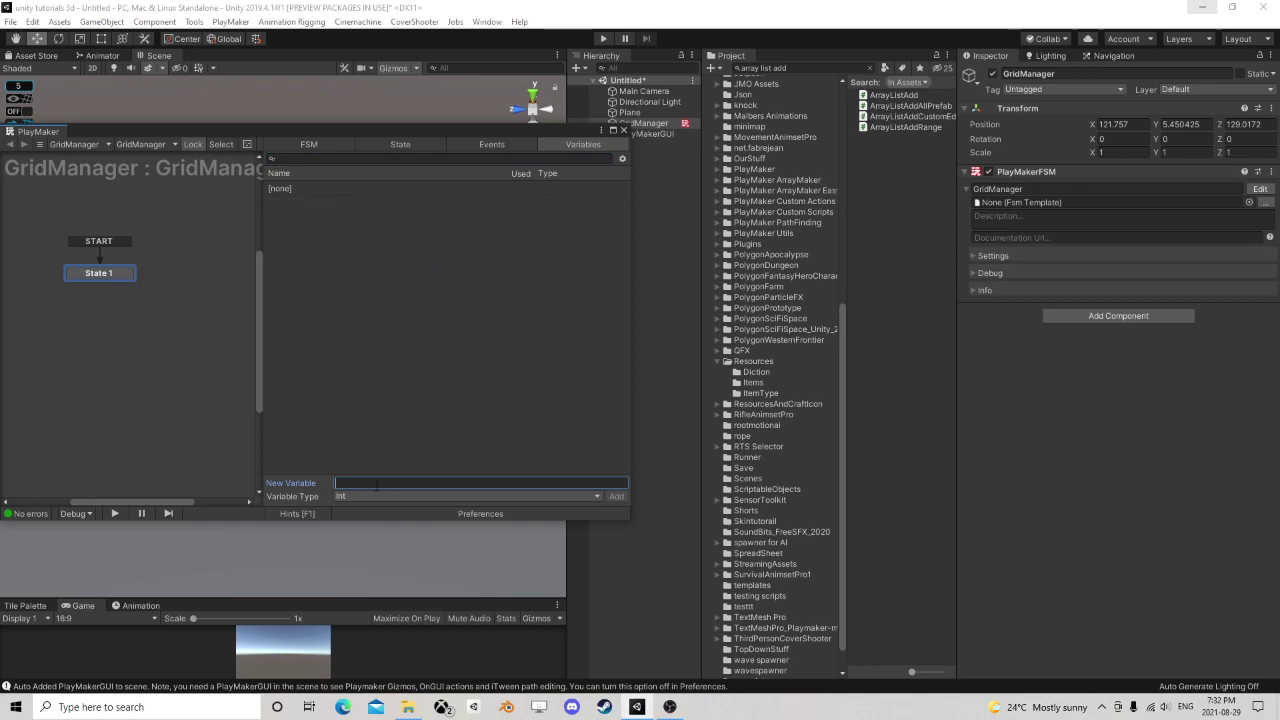
pyautogui.press('Return')
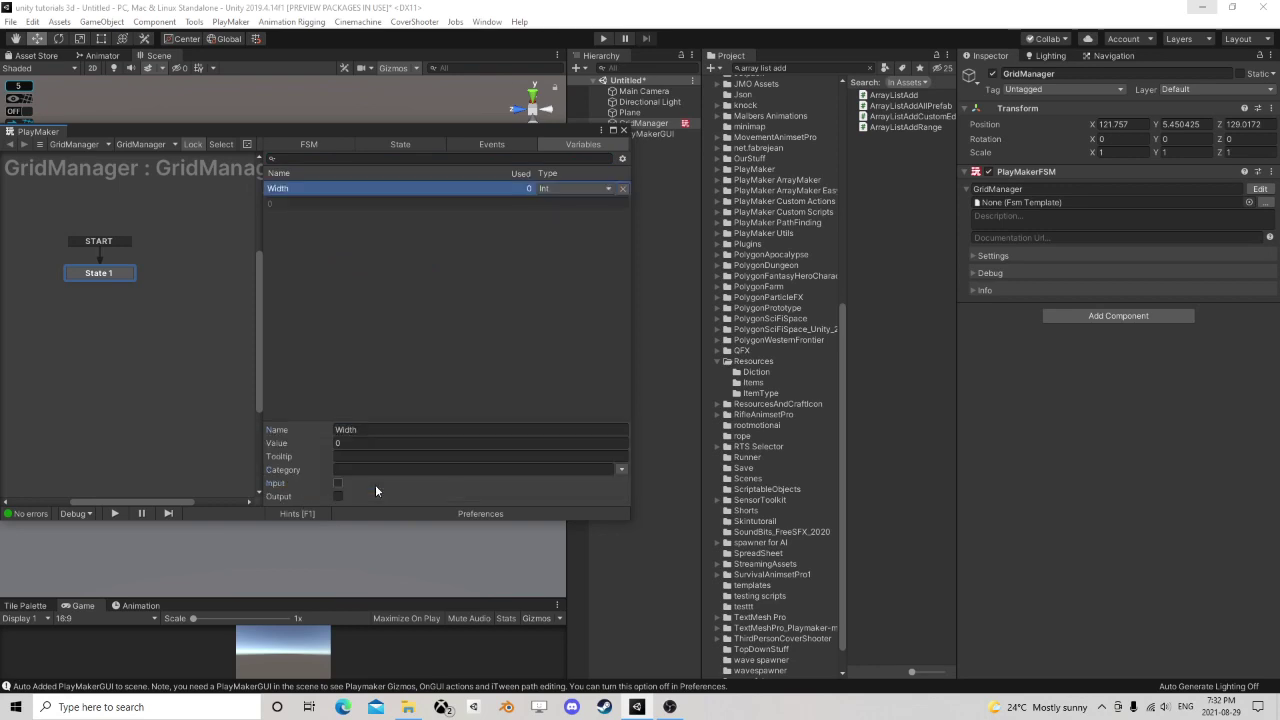
# - Add a second Int variable to the FSM and name it Height
pyautogui.click(346, 426)
pyautogui.click(349, 483)
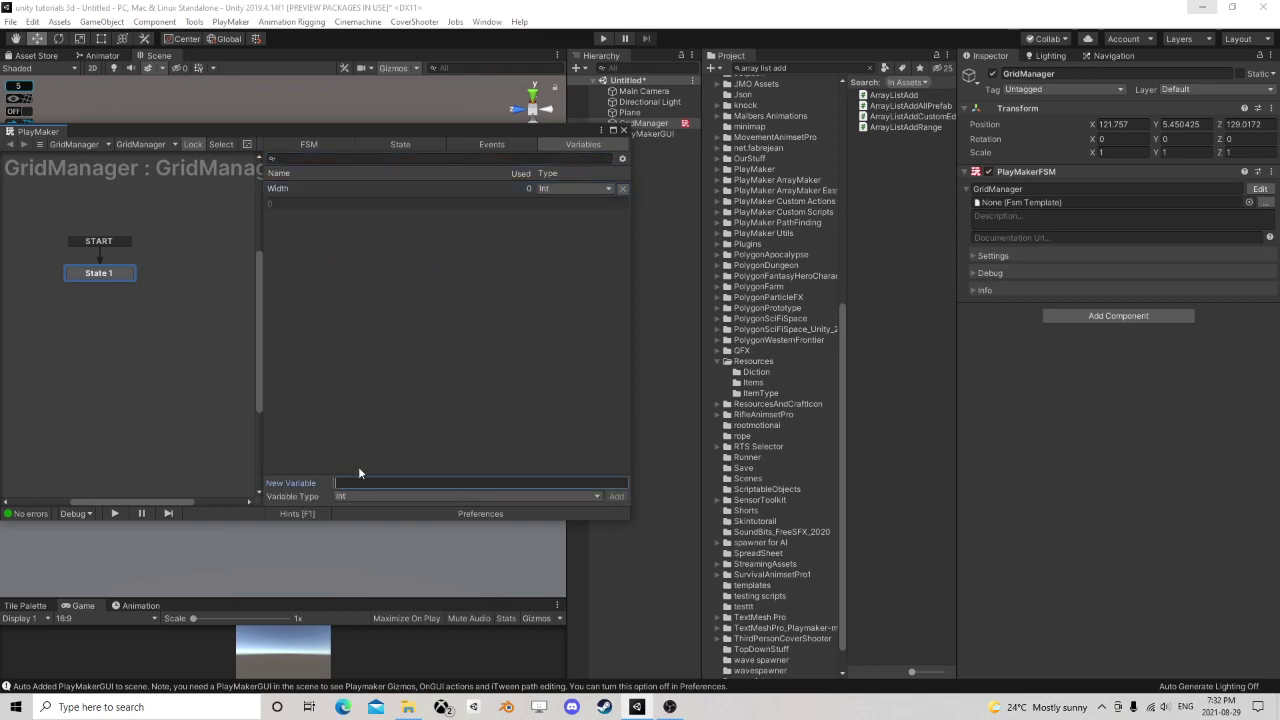
pyautogui.write('Hieght')
pyautogui.press('Return')
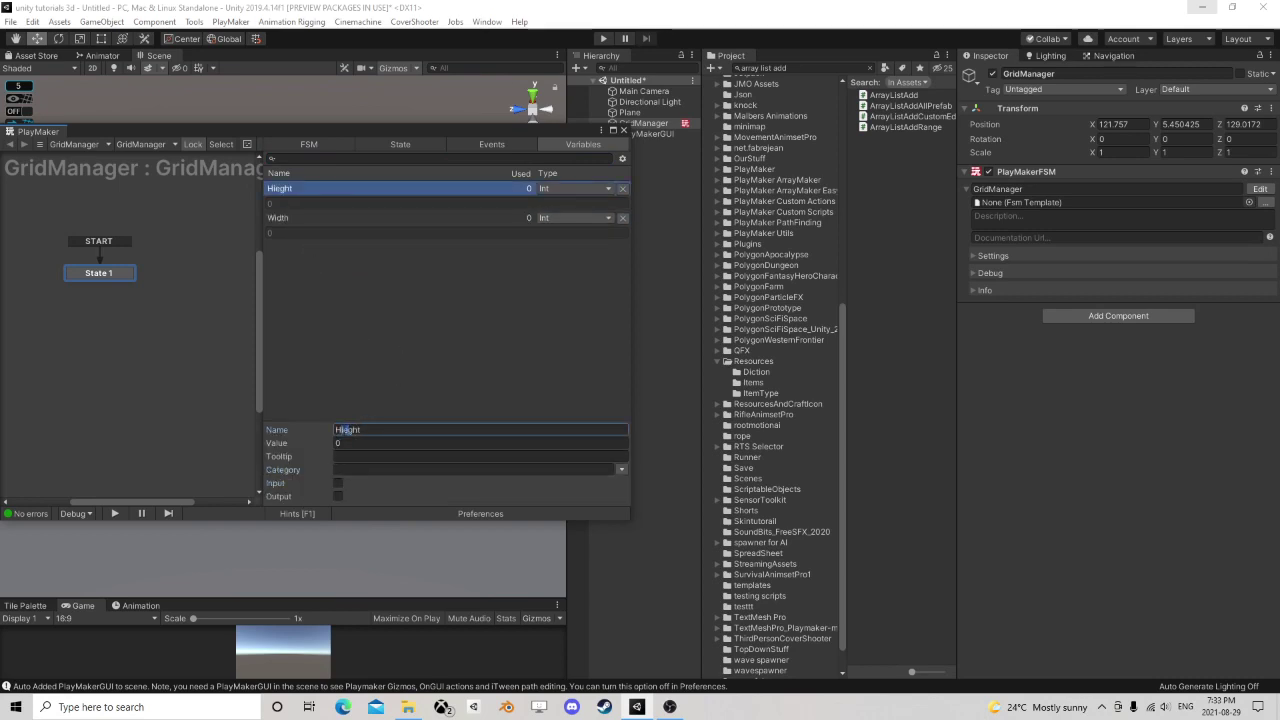
pyautogui.write('ei')
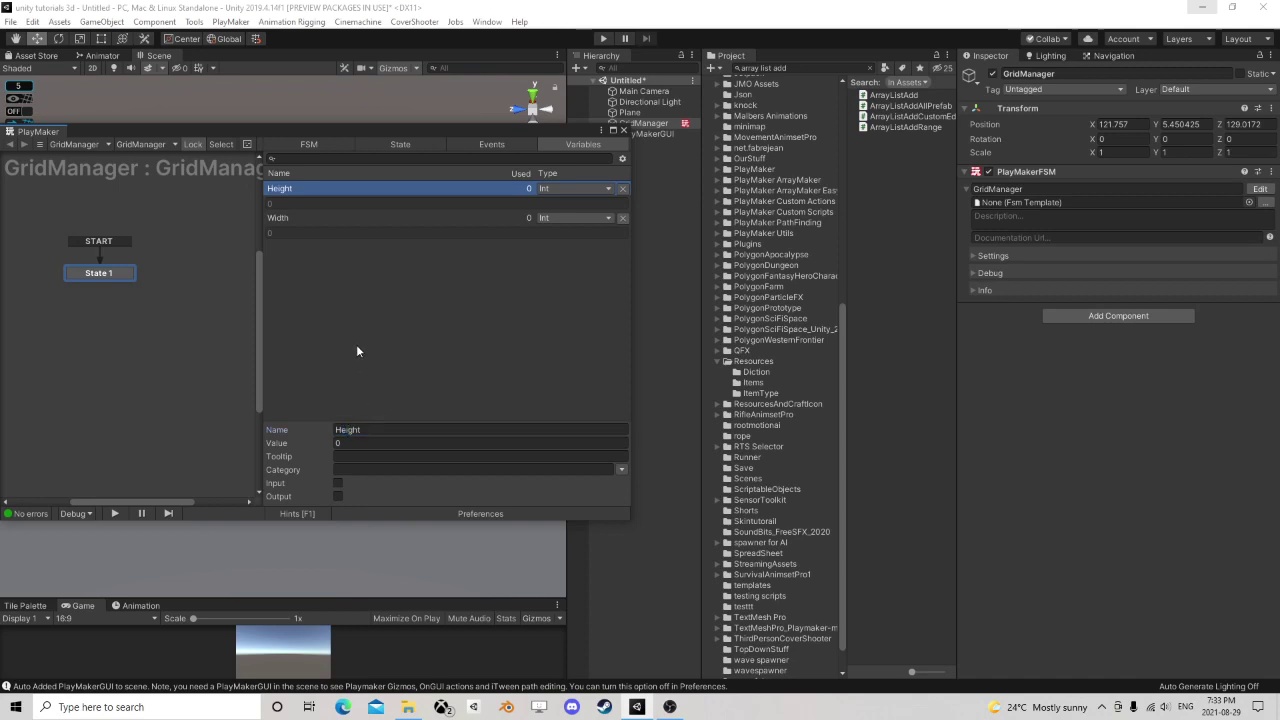
# - Add an Array variable named GridBlocks to the FSM and set its array type to GameObject
pyautogui.click(356, 346)
pyautogui.click(354, 494)
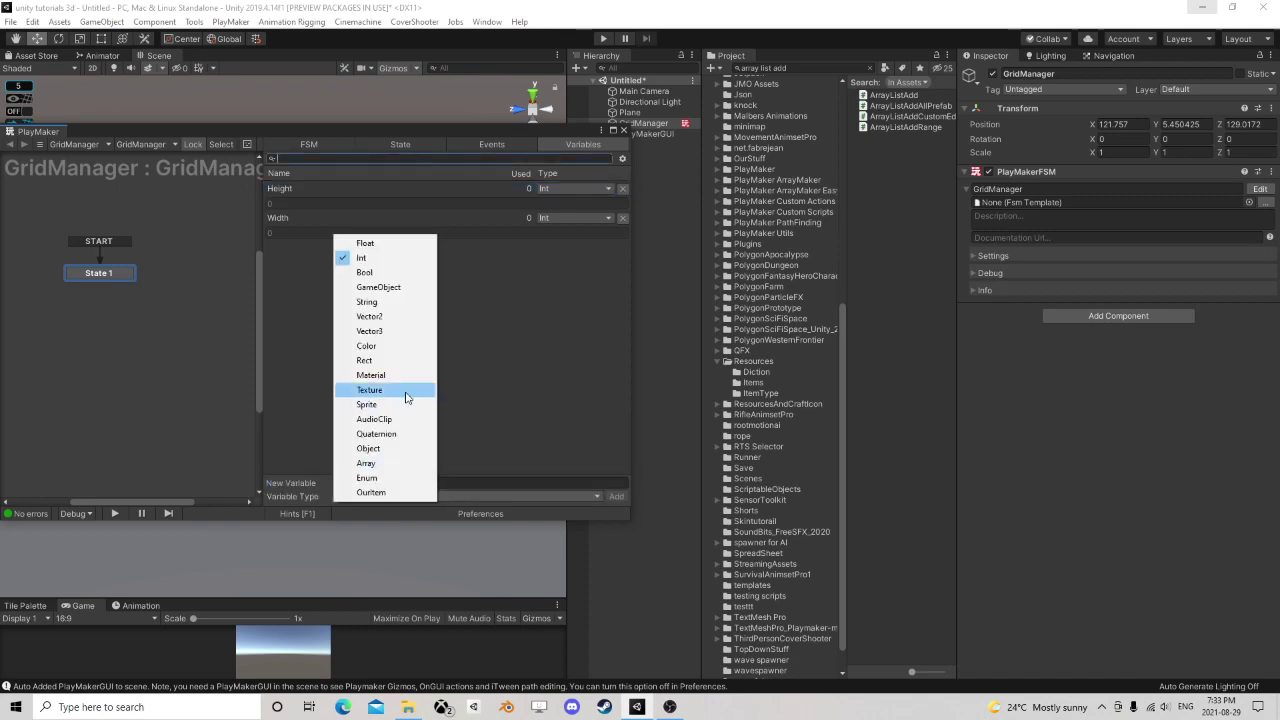
pyautogui.click(375, 465)
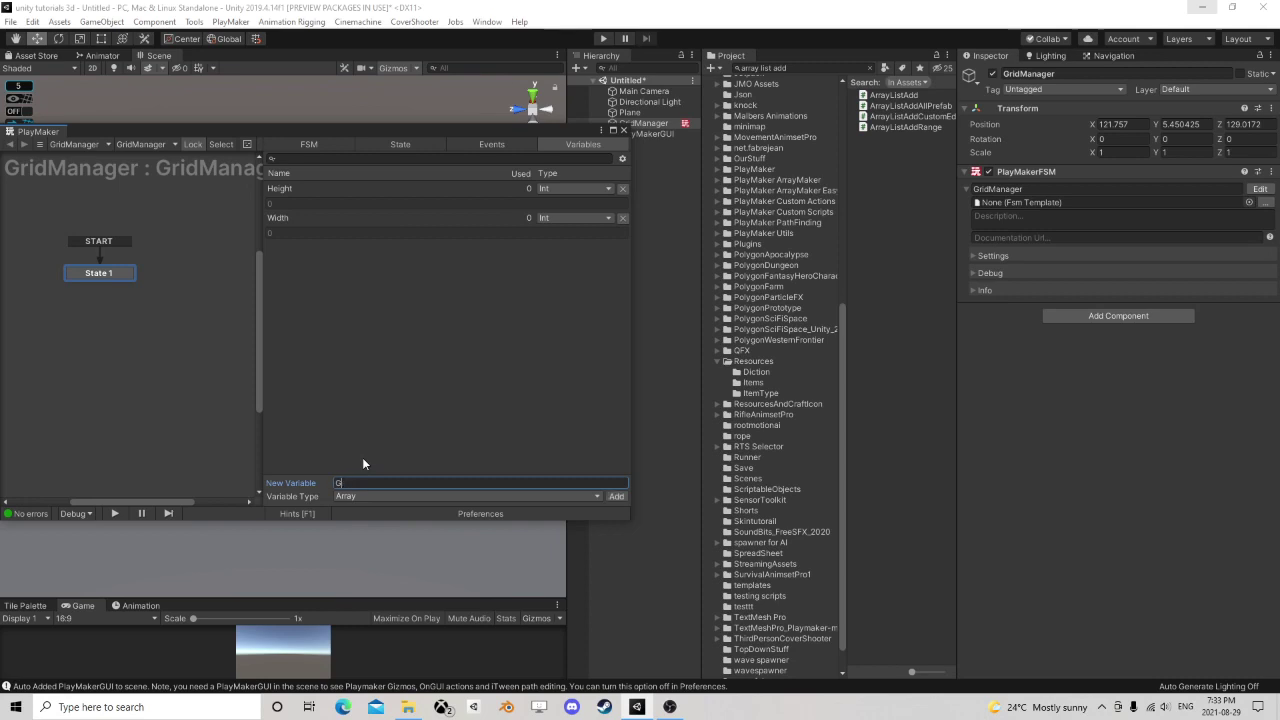
pyautogui.write('GridBlocks')
pyautogui.press('Return')
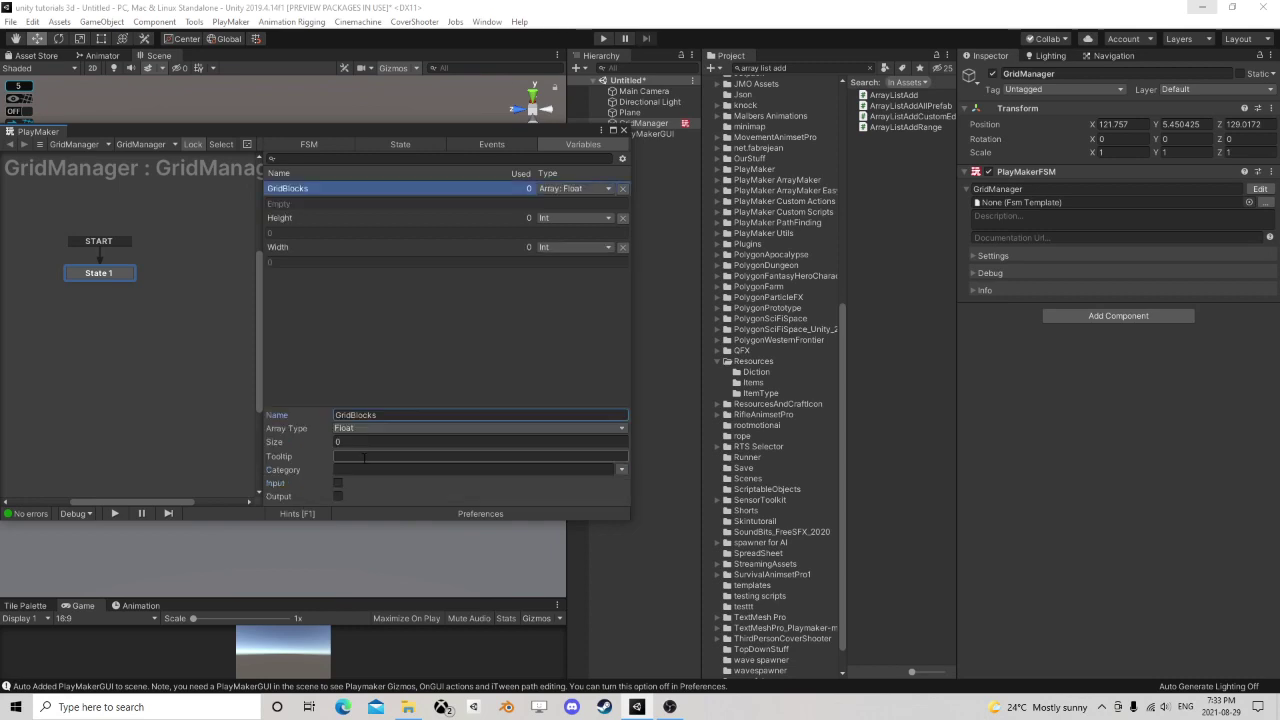
pyautogui.click(364, 428)
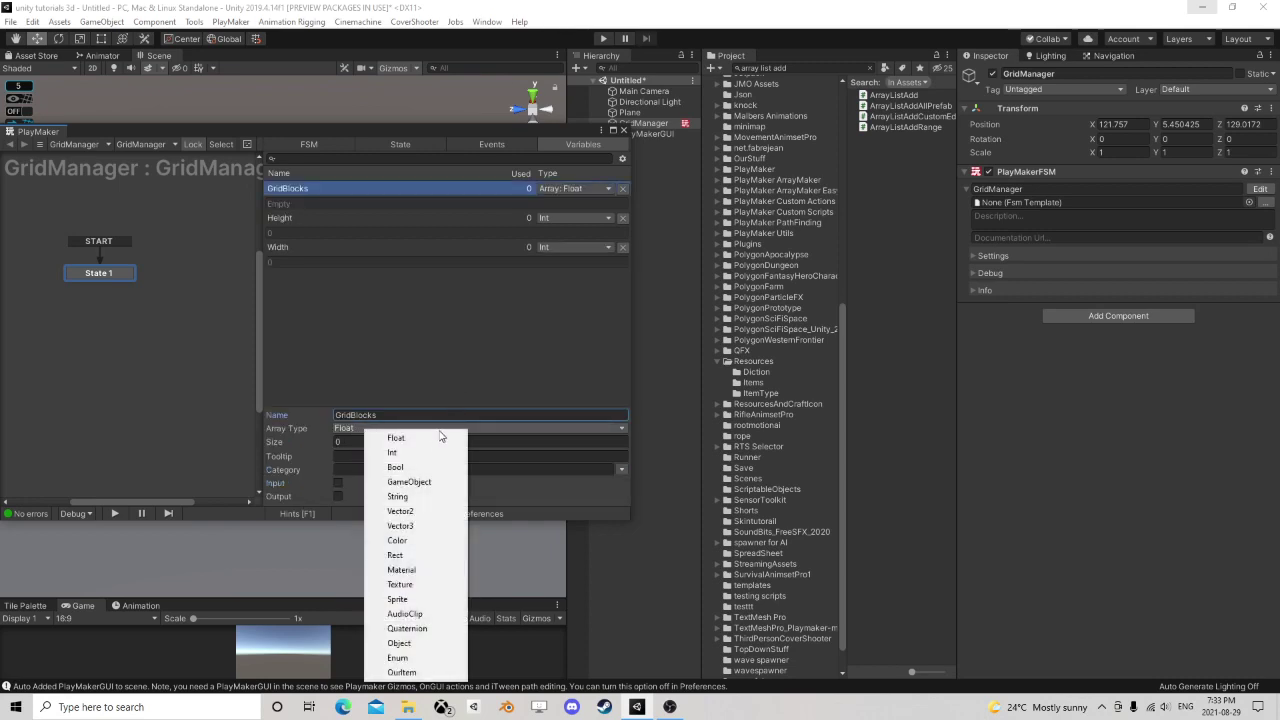
pyautogui.click(418, 485)
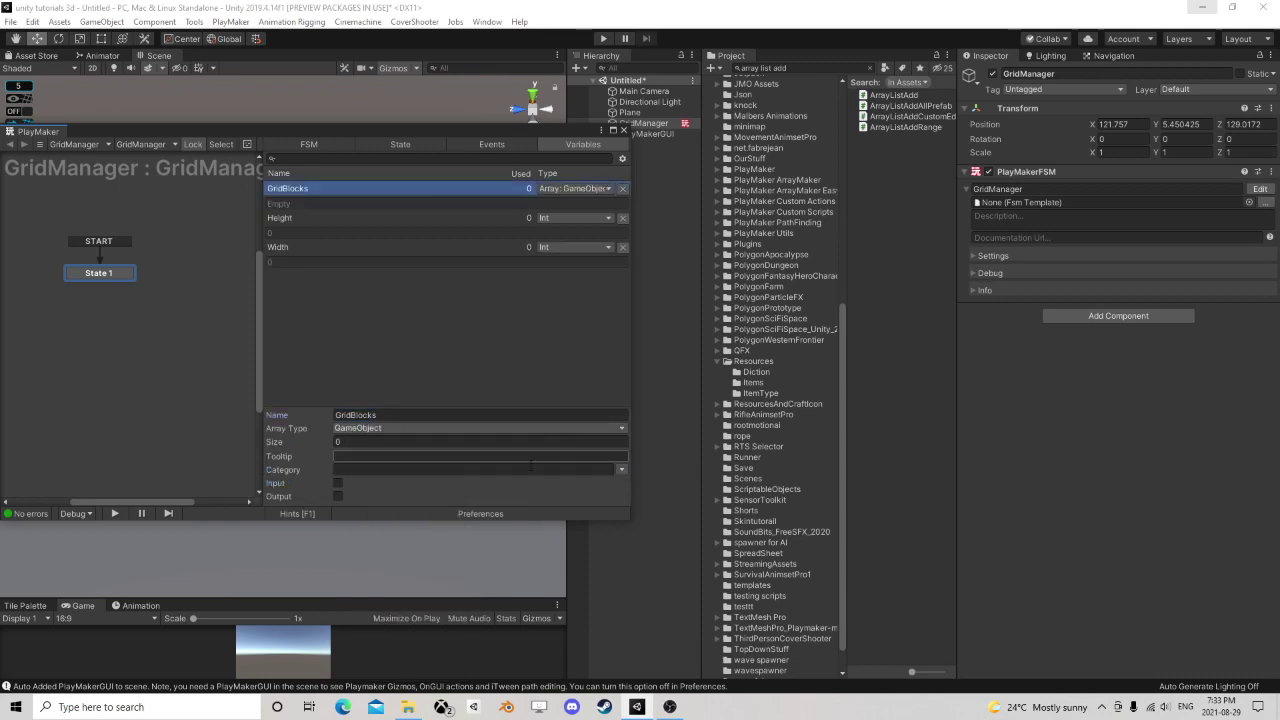
# - Set the system speaker volume to 57
pyautogui.click(1103, 708)
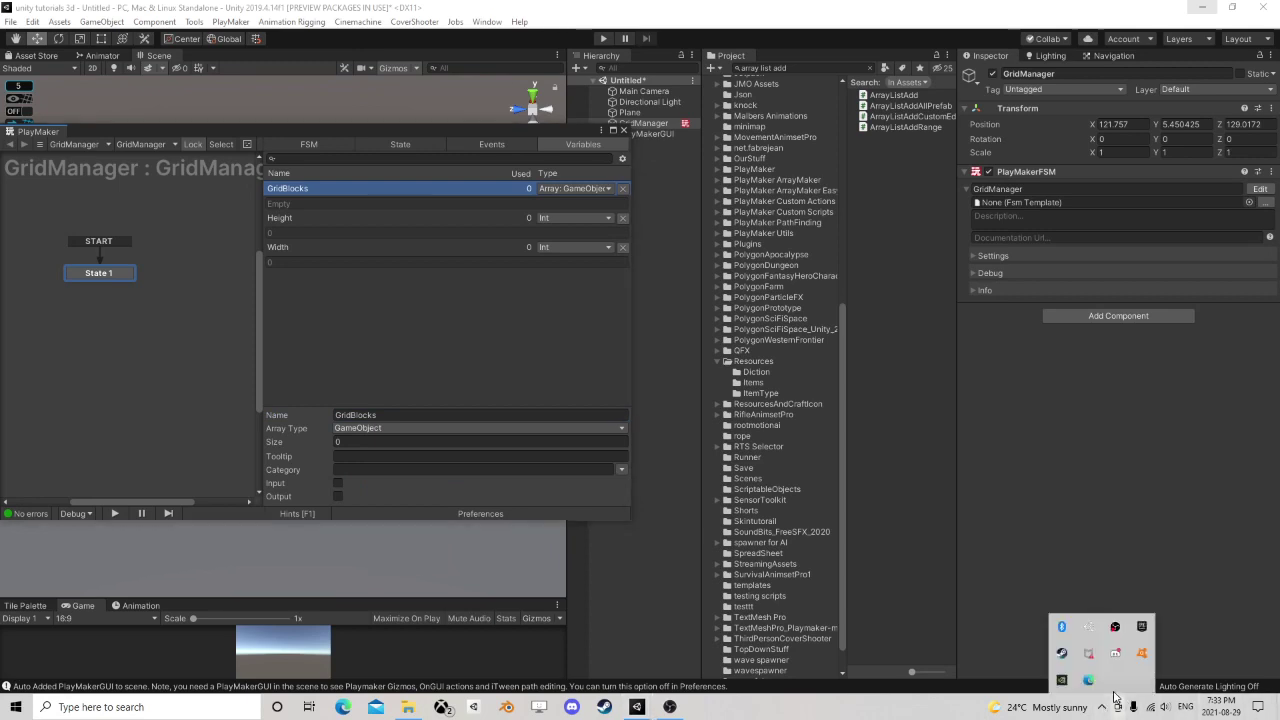
pyautogui.click(1160, 707)
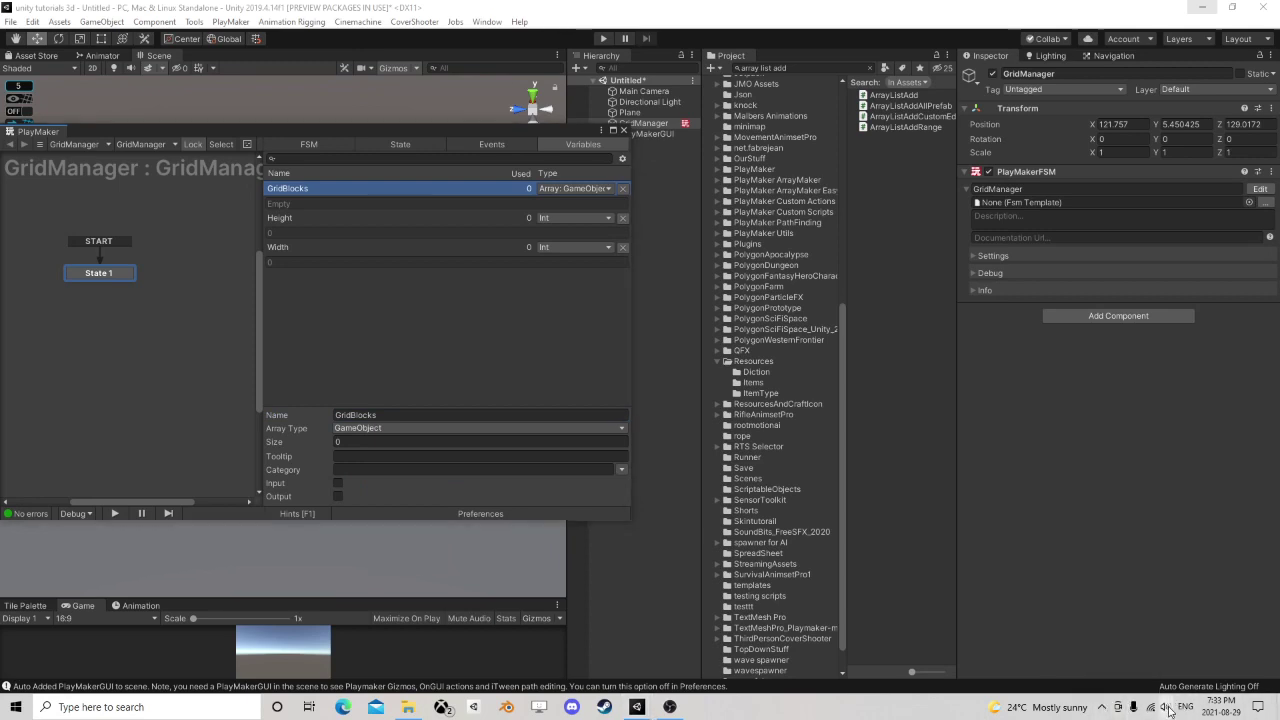
pyautogui.moveTo(1130, 675); pyautogui.dragTo(1172, 679)
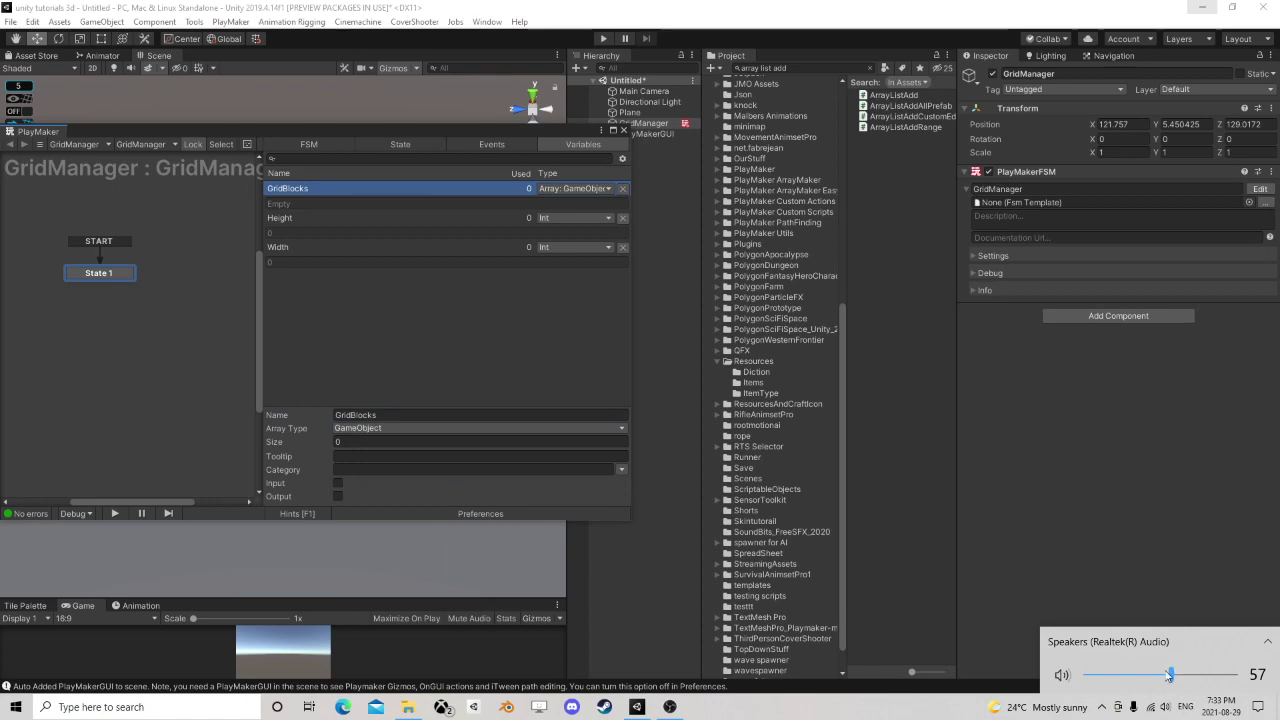
pyautogui.click(478, 135)
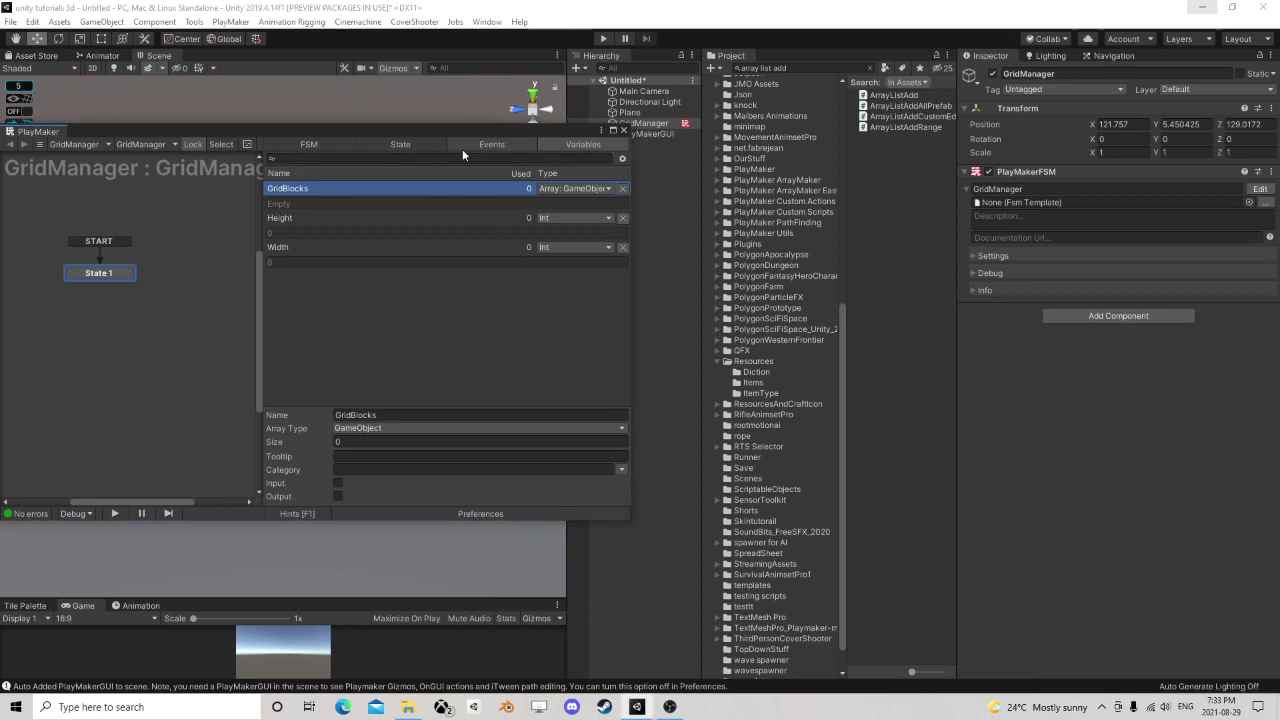
# - Shift State 1 slightly in the FSM graph and close the PlayMaker editor
pyautogui.moveTo(382, 138); pyautogui.dragTo(682, 175)
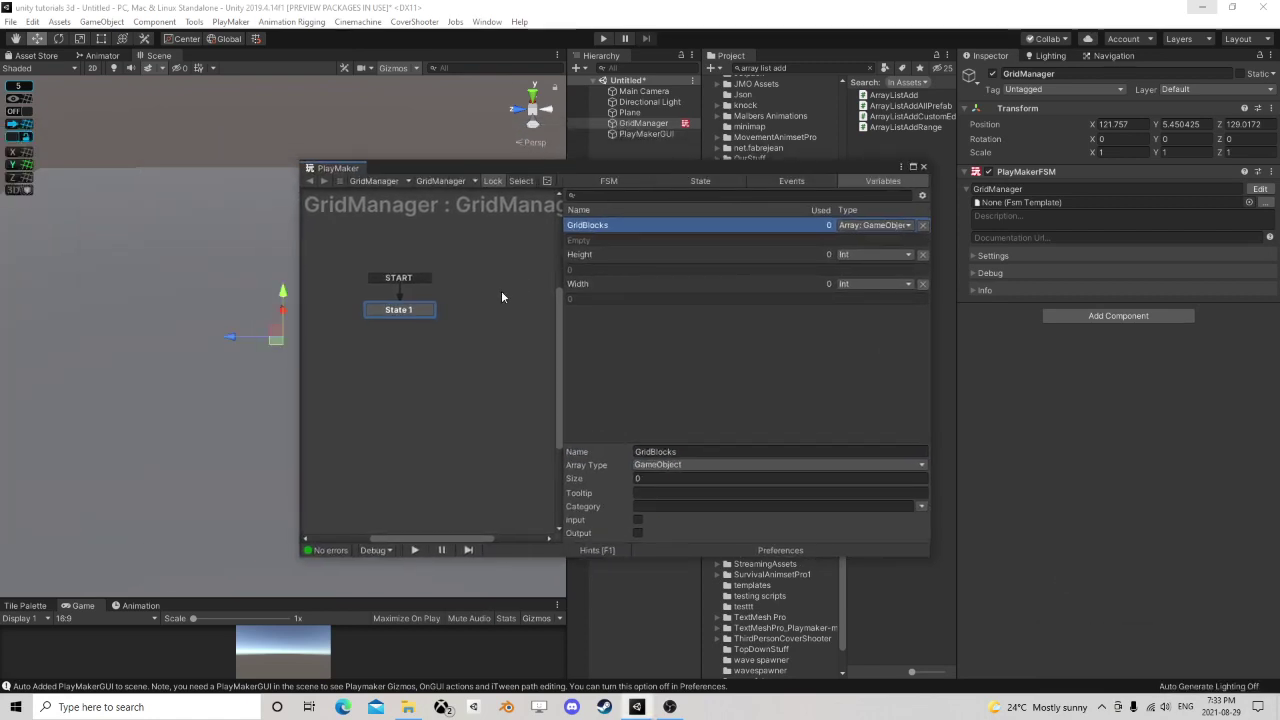
pyautogui.moveTo(414, 309); pyautogui.dragTo(401, 291)
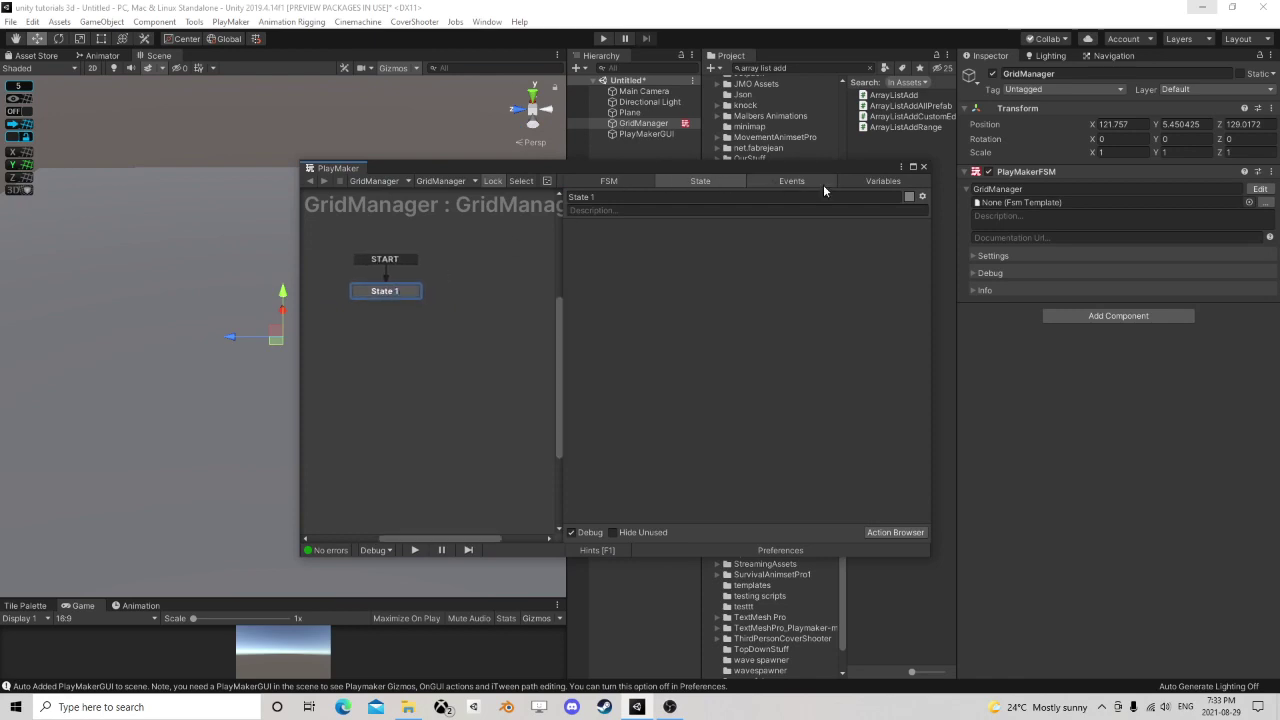
pyautogui.click(924, 167)
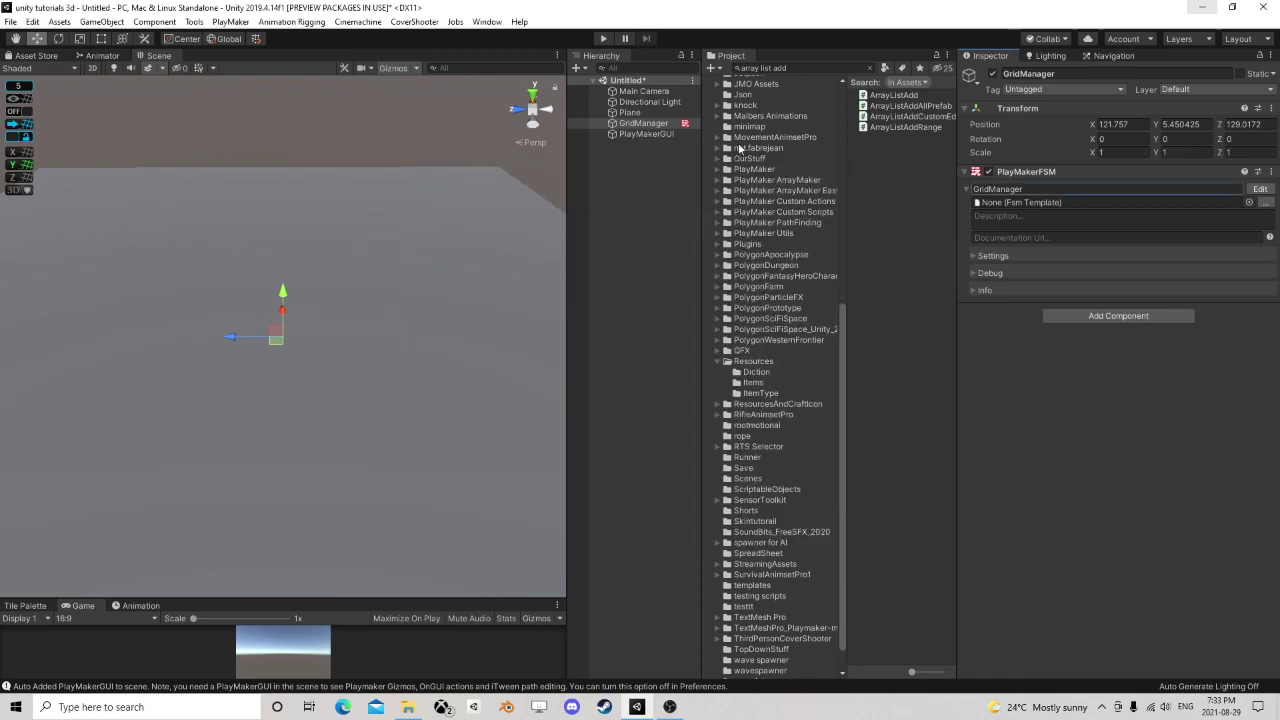
# - Set GridManager's position to X 0, Y 0, Z 0
pyautogui.click(1113, 124)
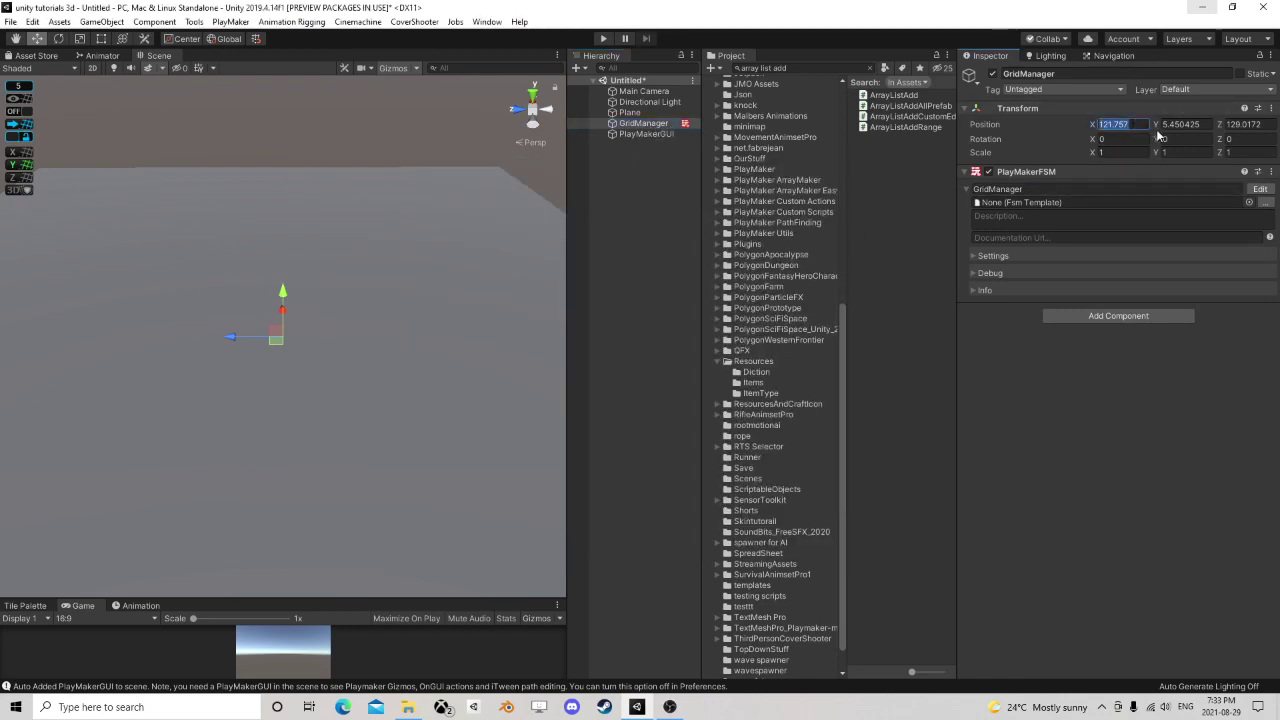
pyautogui.write('0')
pyautogui.press('Tab')
pyautogui.write('0')
pyautogui.press('Tab')
pyautogui.write('0')
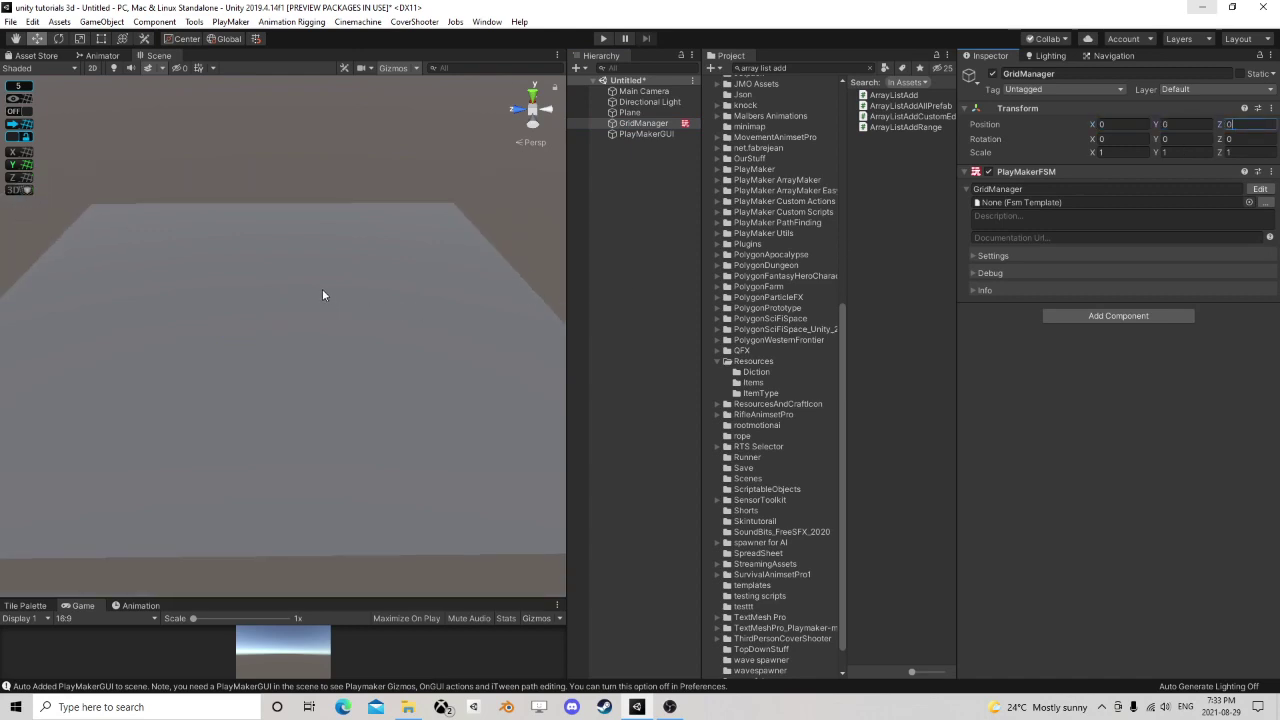
pyautogui.press('Return')
# - Set the plane's position to X 0, Y 0, Z 0
pyautogui.scroll(-3, 328, 300)
pyautogui.click(646, 114)
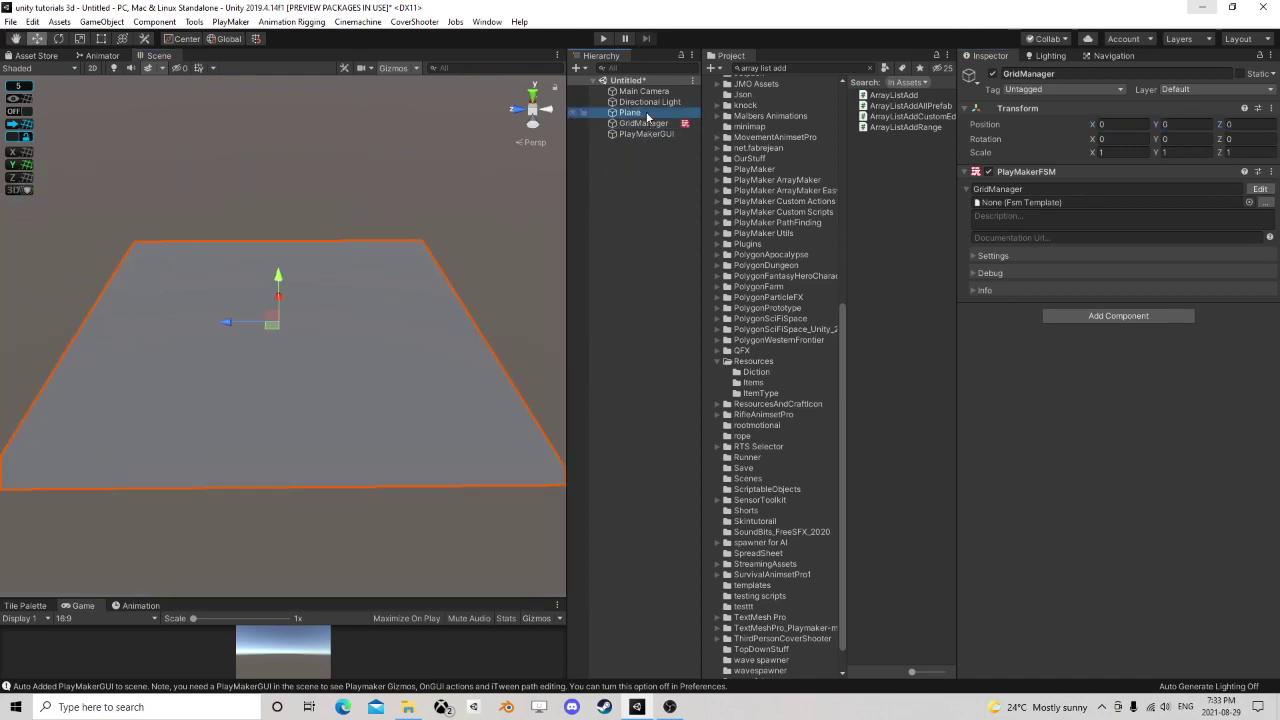
pyautogui.click(1120, 124)
pyautogui.write('0')
pyautogui.click(1188, 124)
pyautogui.write('0')
pyautogui.press('Tab')
pyautogui.write('0')
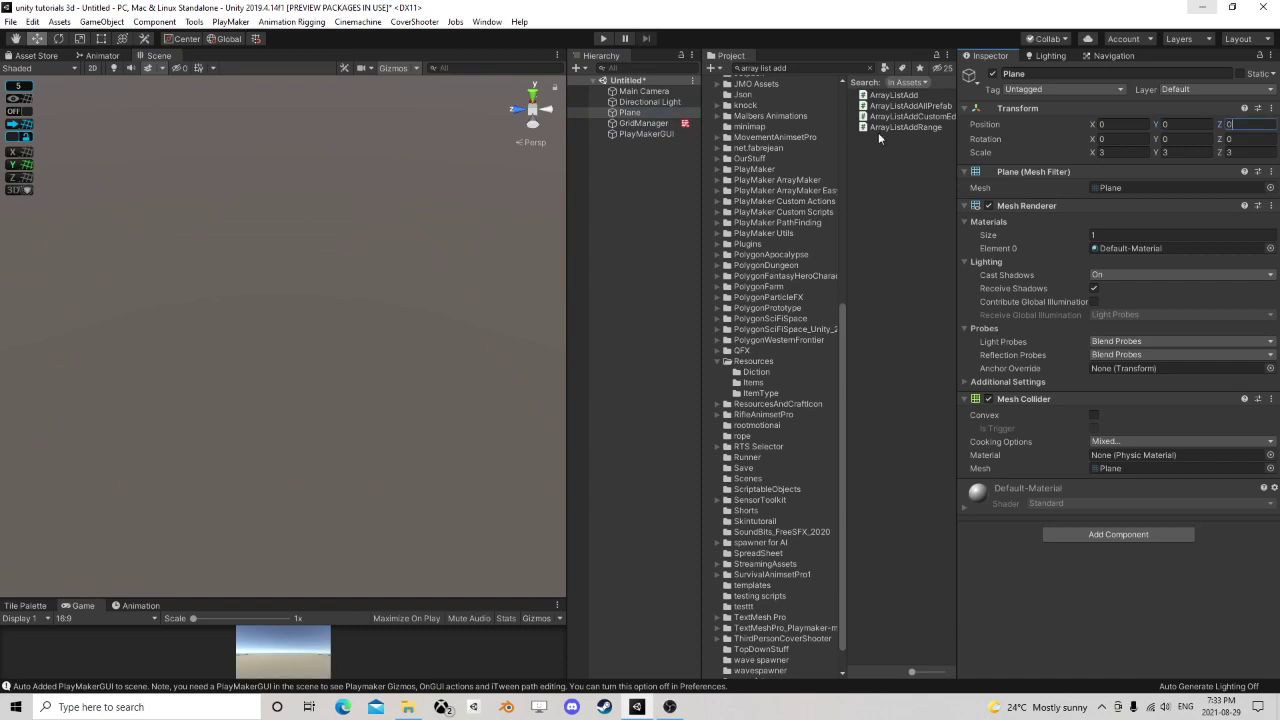
# - Focus the scene view on GridManager and examine its placement on the plane from several angles
pyautogui.click(645, 123)
pyautogui.doubleClick(648, 125)
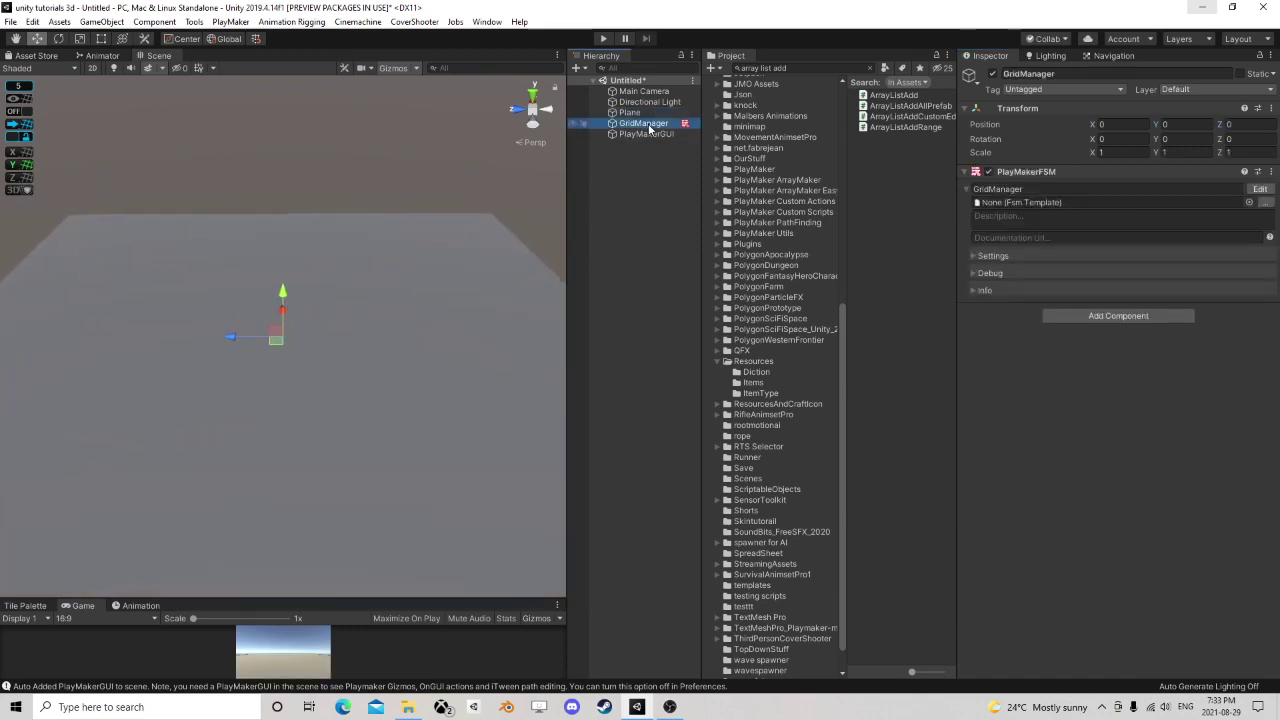
pyautogui.scroll(-2, 370, 276)
pyautogui.moveTo(371, 276); pyautogui.dragTo(390, 168, button='middle')
pyautogui.scroll(4, 378, 264)
pyautogui.moveTo(377, 275); pyautogui.dragTo(371, 178, button='right')
pyautogui.moveTo(374, 390); pyautogui.dragTo(358, 455, button='middle')
pyautogui.moveTo(322, 272); pyautogui.dragTo(330, 435, button='right')
pyautogui.moveTo(346, 162); pyautogui.dragTo(355, 271, button='middle')
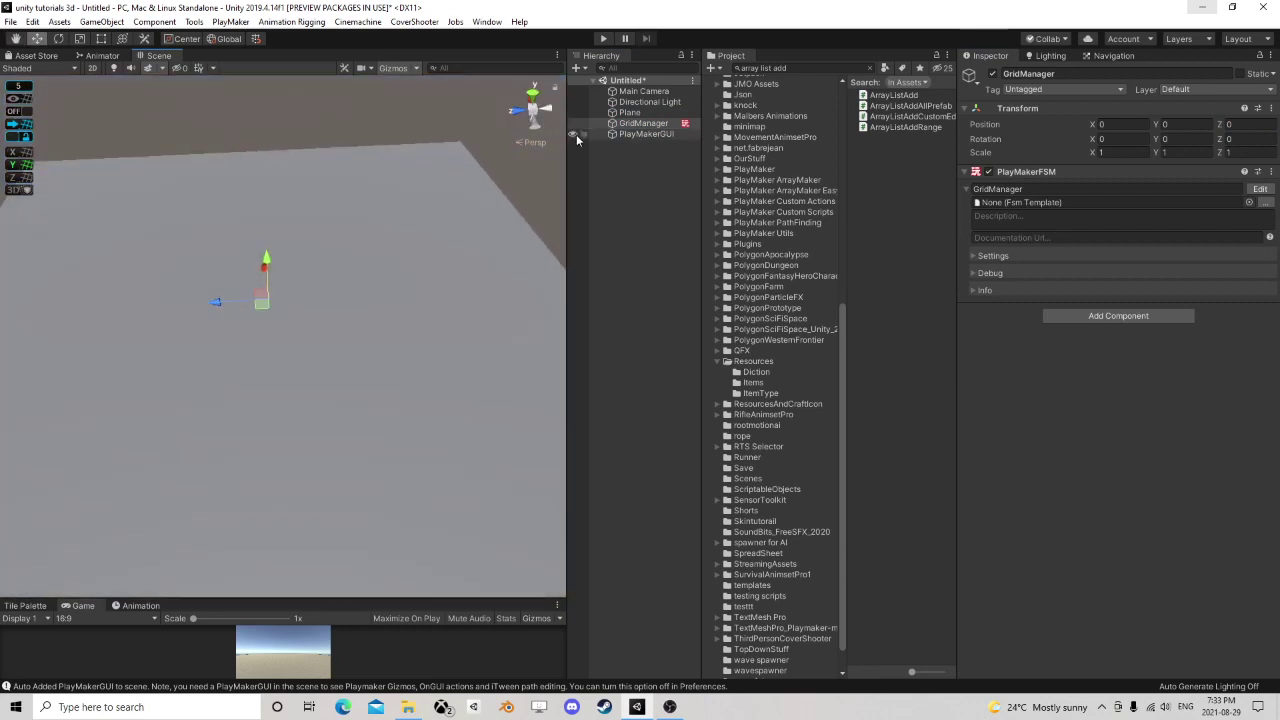
# - Set the plane's position to X 15 and Z -15, leaving Y at 0
pyautogui.click(635, 112)
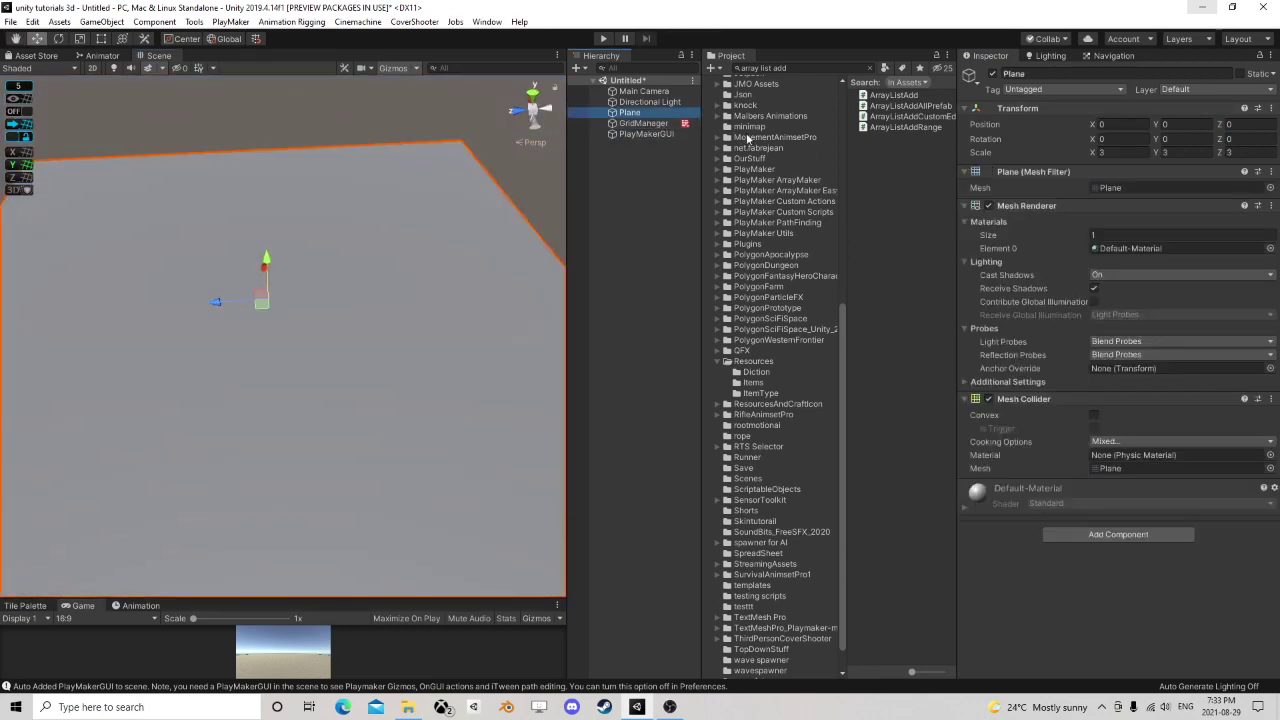
pyautogui.click(1116, 124)
pyautogui.write('15')
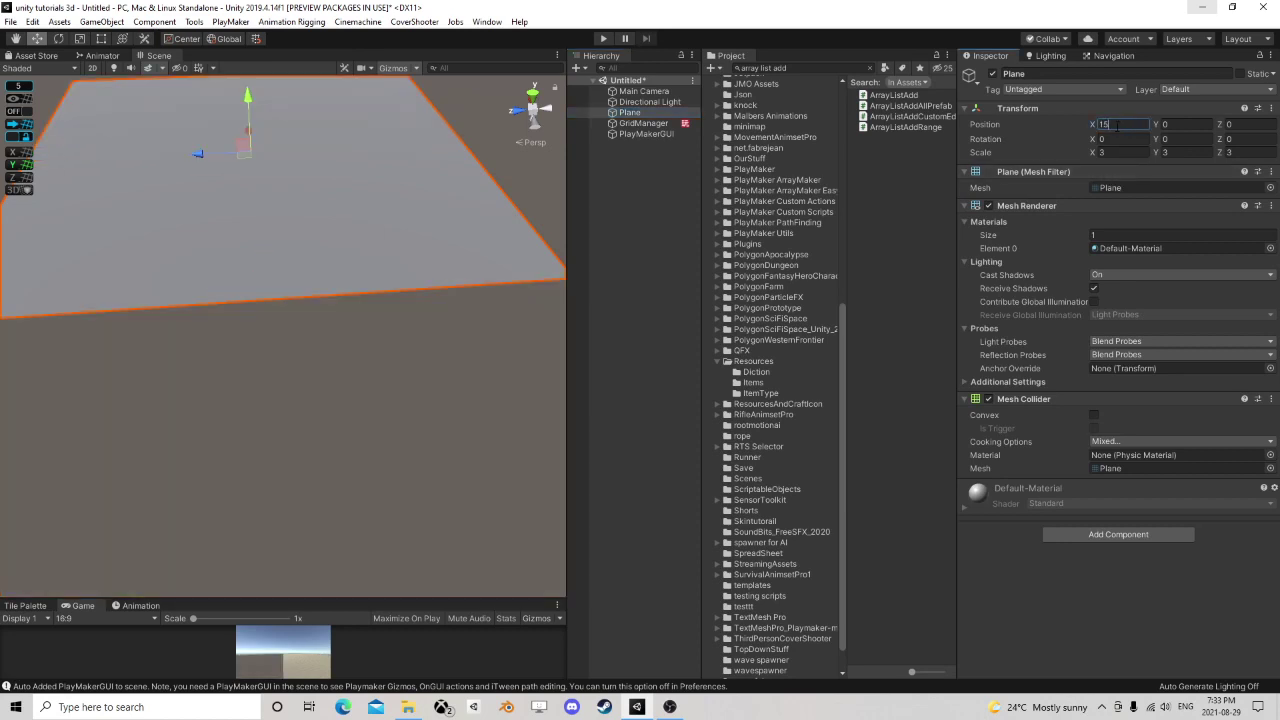
pyautogui.click(1180, 125)
pyautogui.click(1236, 125)
pyautogui.write('15')
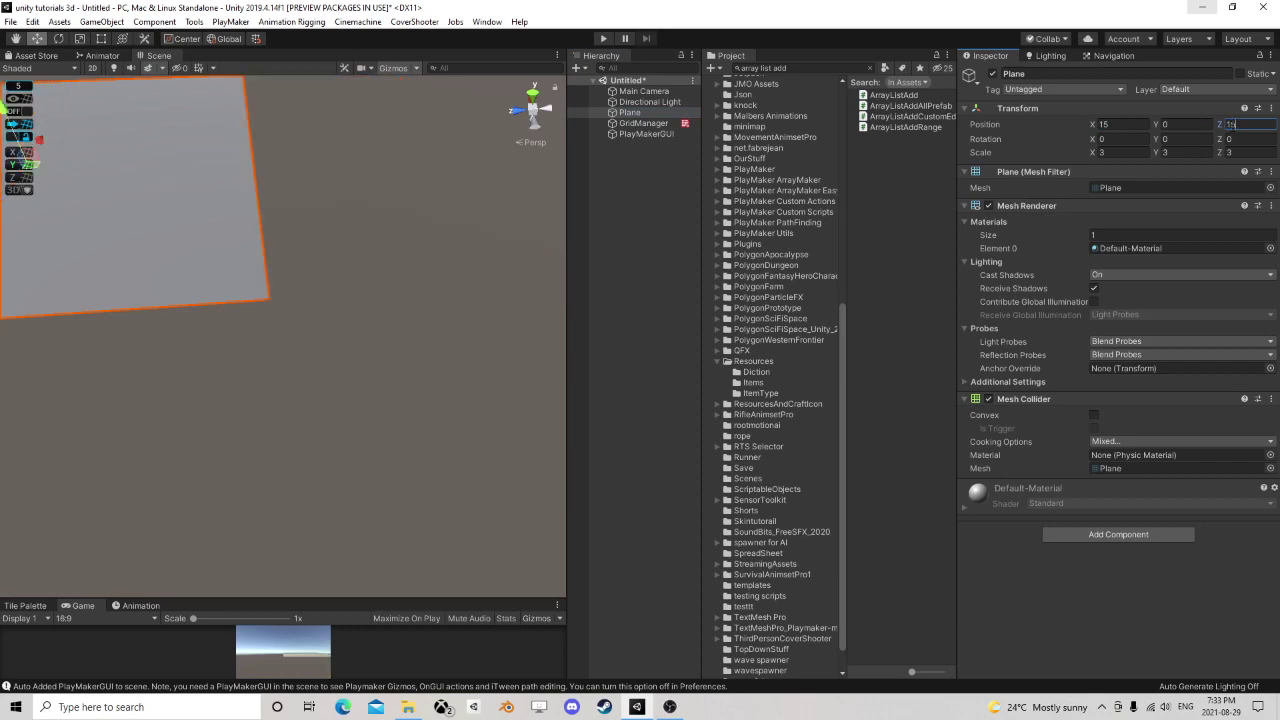
pyautogui.write('-15')
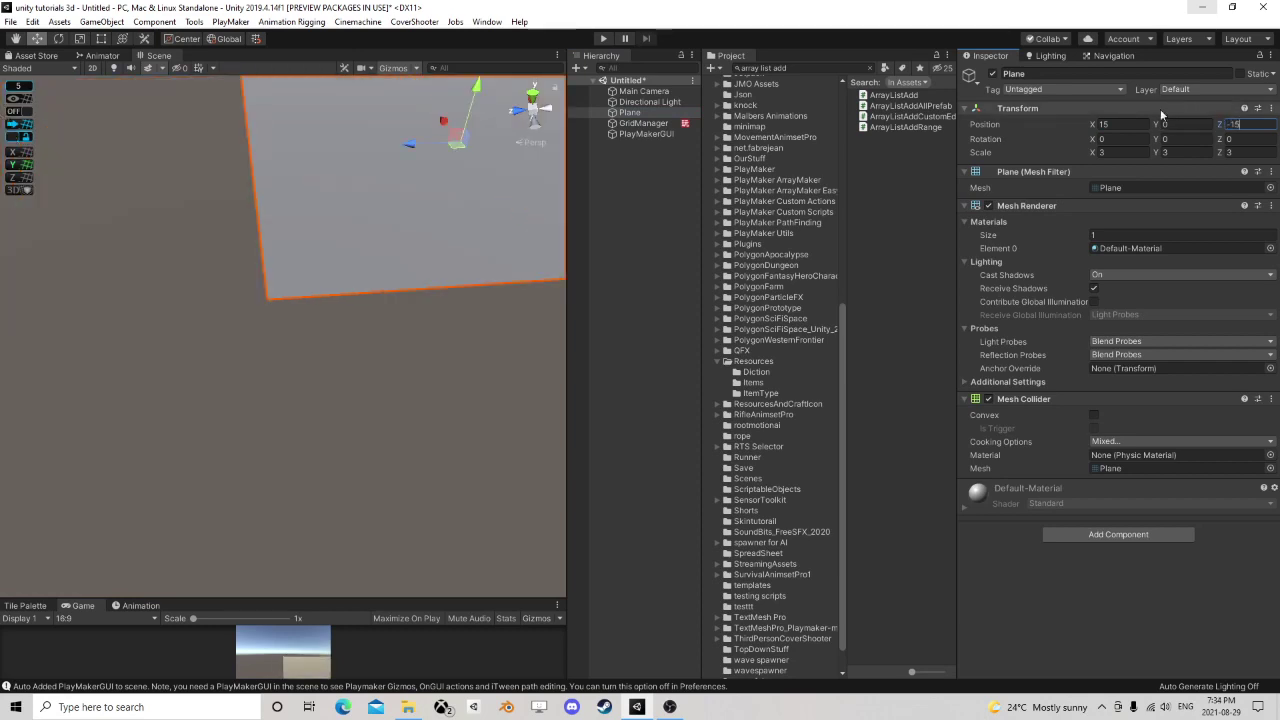
pyautogui.moveTo(348, 207); pyautogui.dragTo(363, 274, button='right')
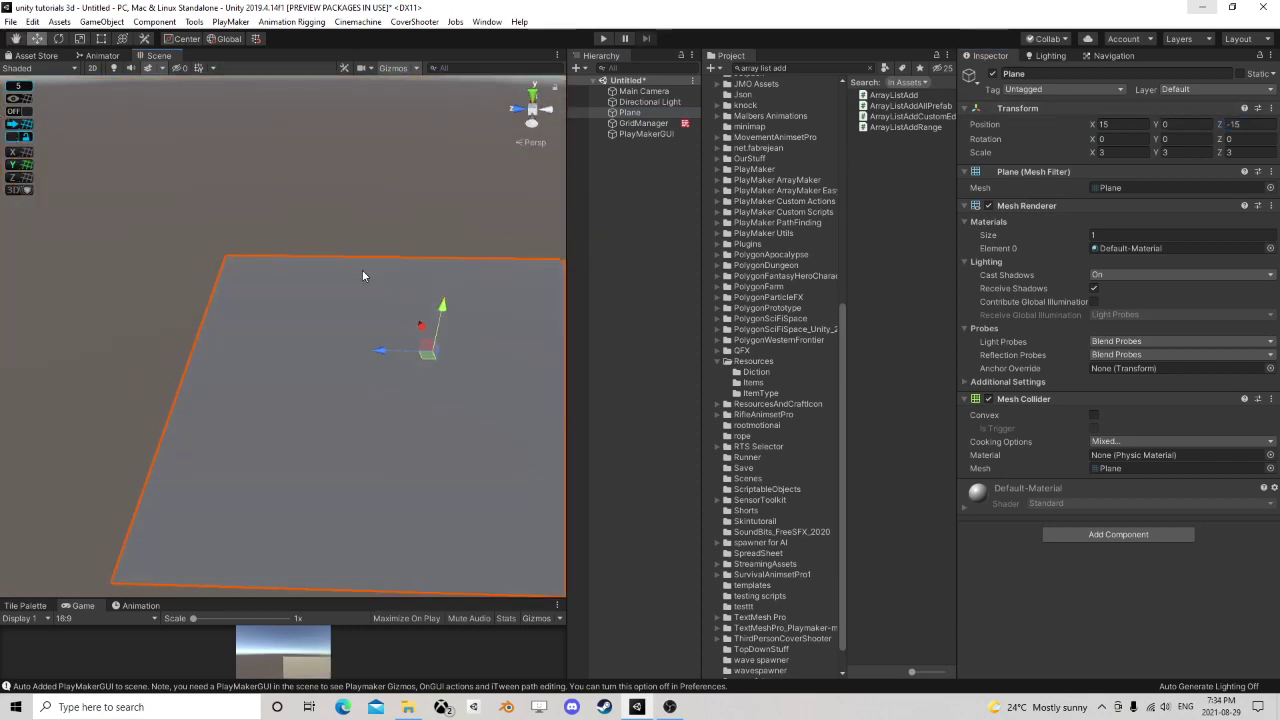
pyautogui.scroll(1, 412, 328)
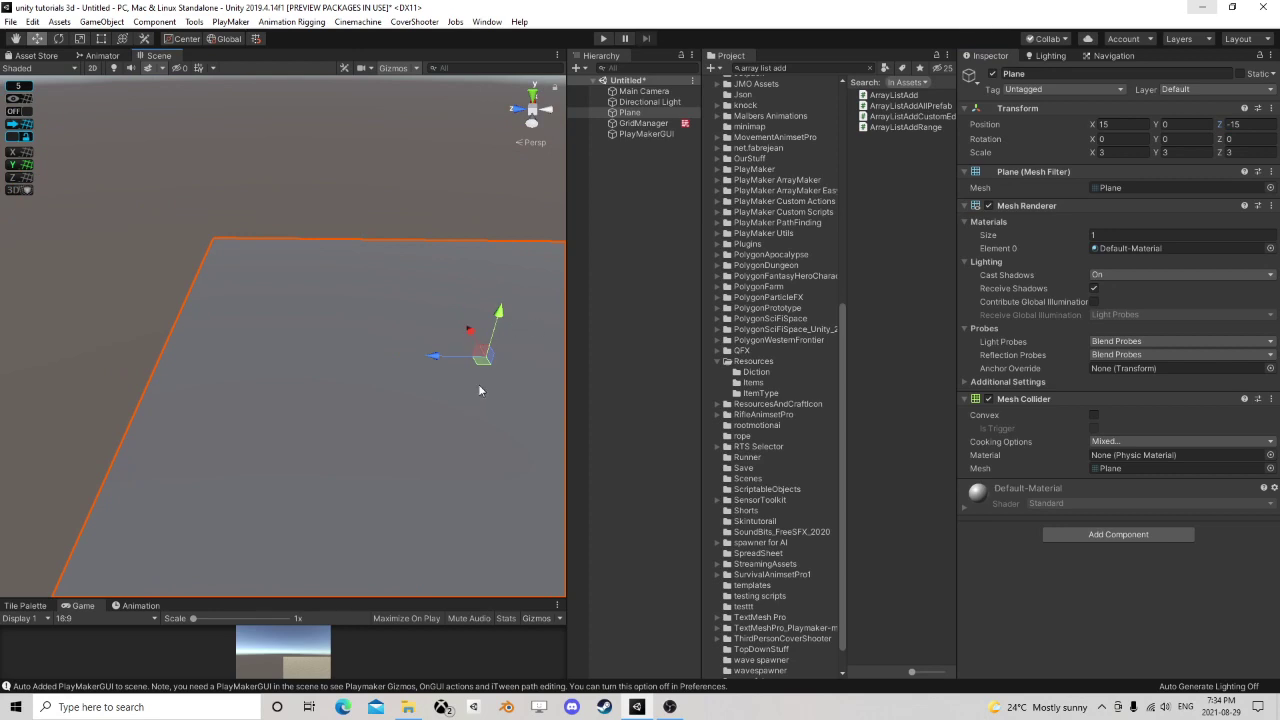
# - Add a 3D cube to the scene and lower it onto the plane, to about Y 0.47
pyautogui.click(655, 163)
pyautogui.rightClick(621, 188)
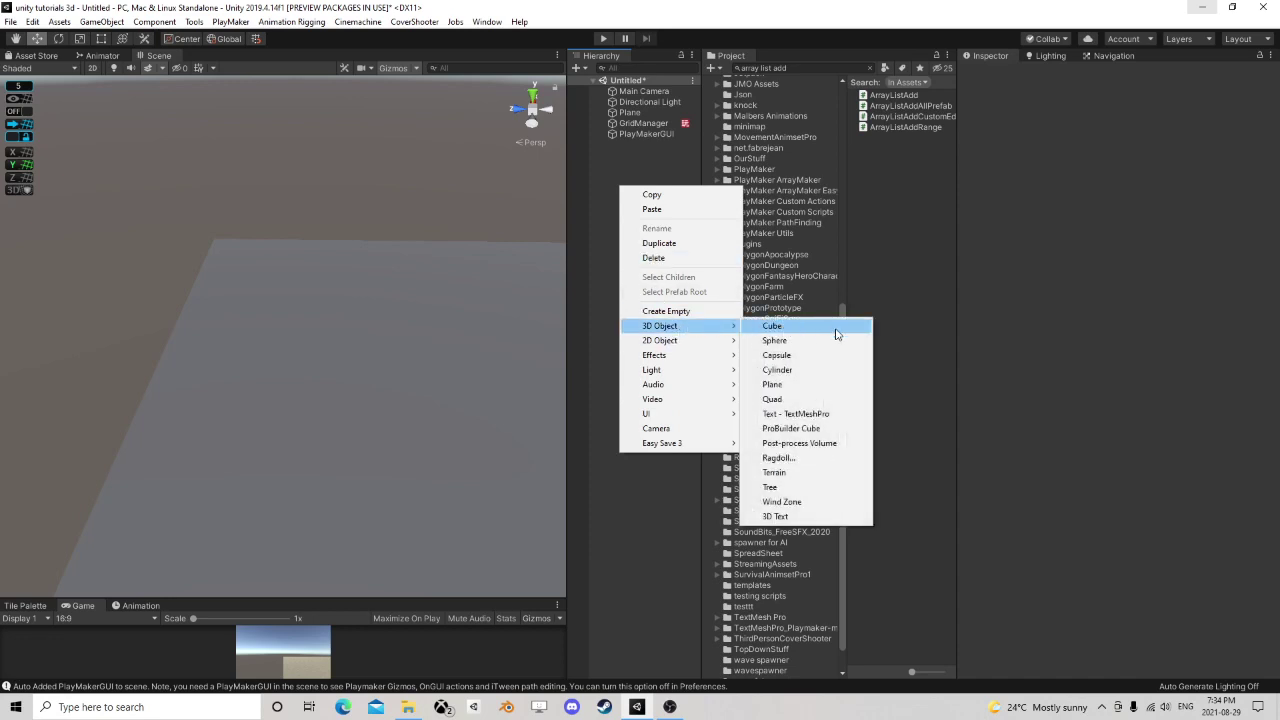
pyautogui.click(789, 329)
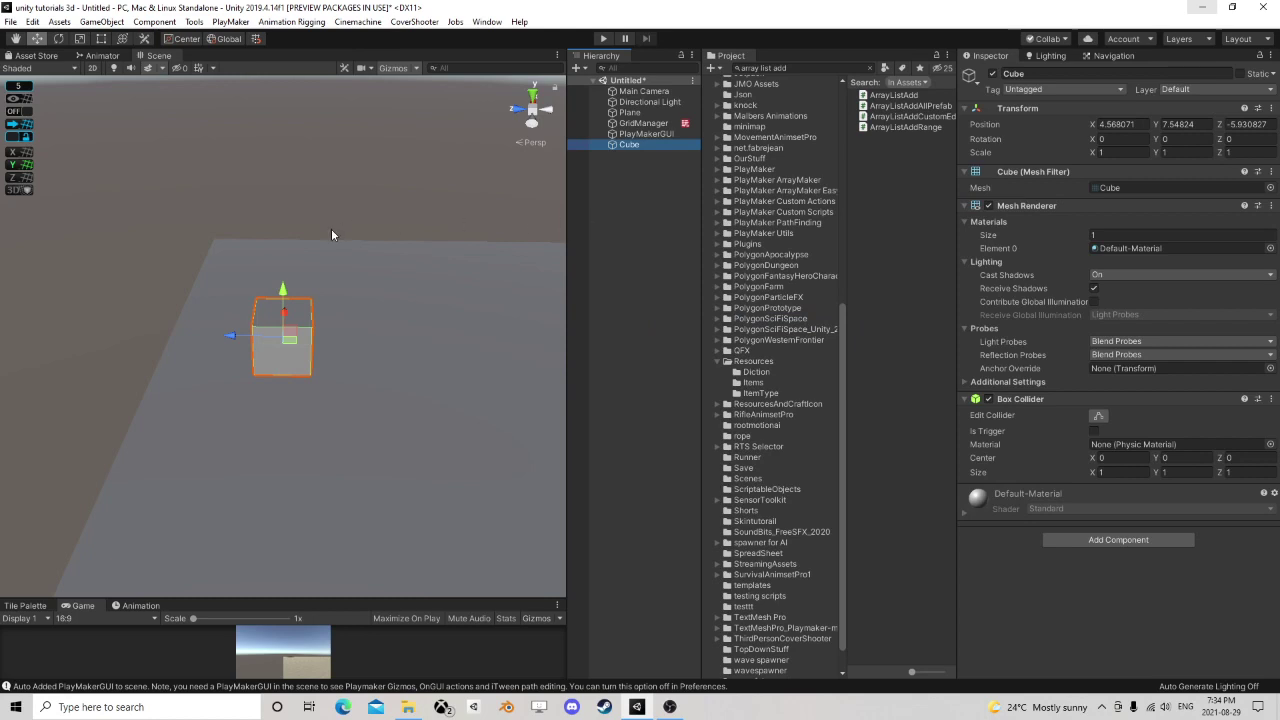
pyautogui.moveTo(289, 286); pyautogui.dragTo(331, 460)
pyautogui.moveTo(400, 428); pyautogui.dragTo(384, 188, button='middle')
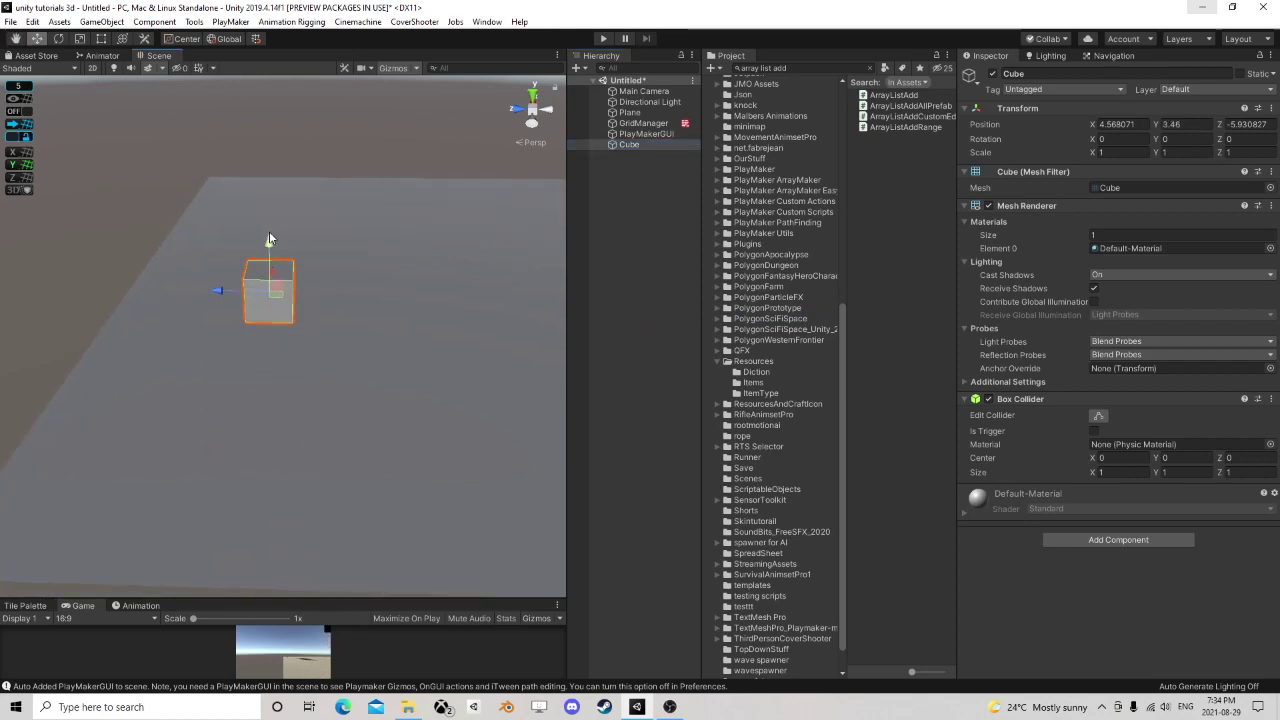
pyautogui.moveTo(269, 240); pyautogui.dragTo(313, 353)
pyautogui.scroll(-1, 715, 364)
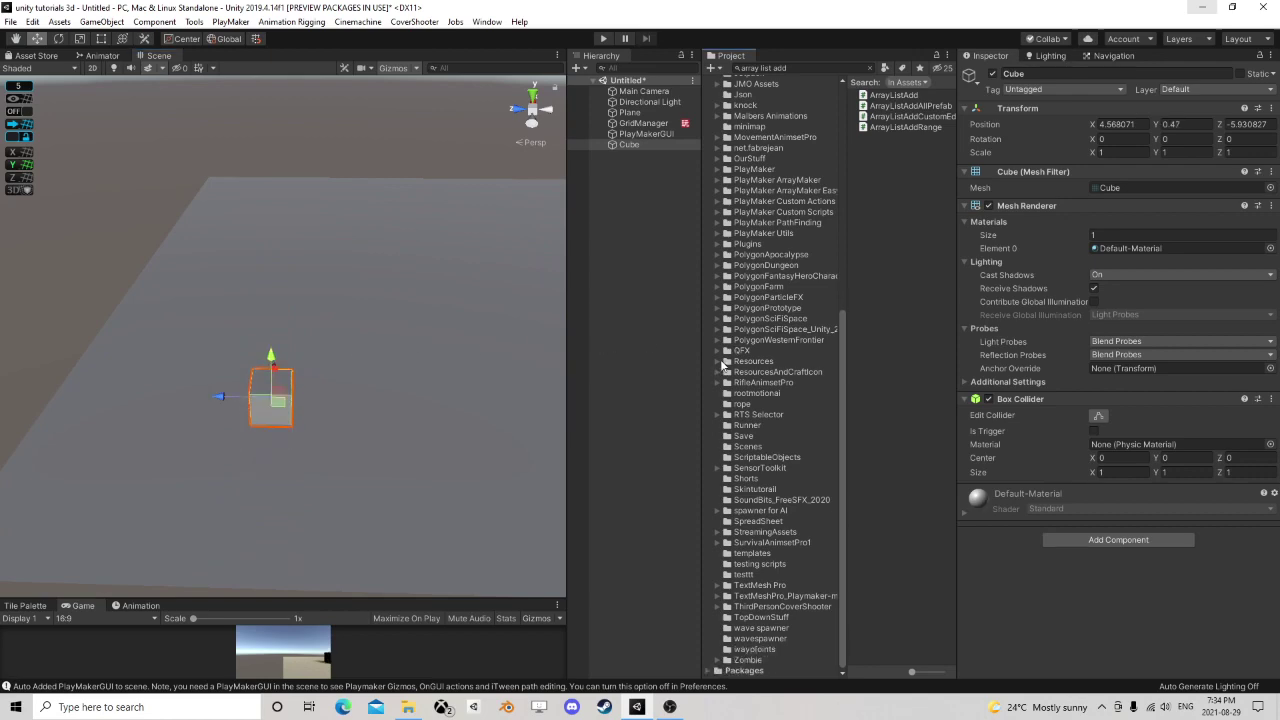
# - Create a new folder named Grids in the project's Assets folder
pyautogui.scroll(13, 715, 364)
pyautogui.click(740, 134)
pyautogui.rightClick(740, 134)
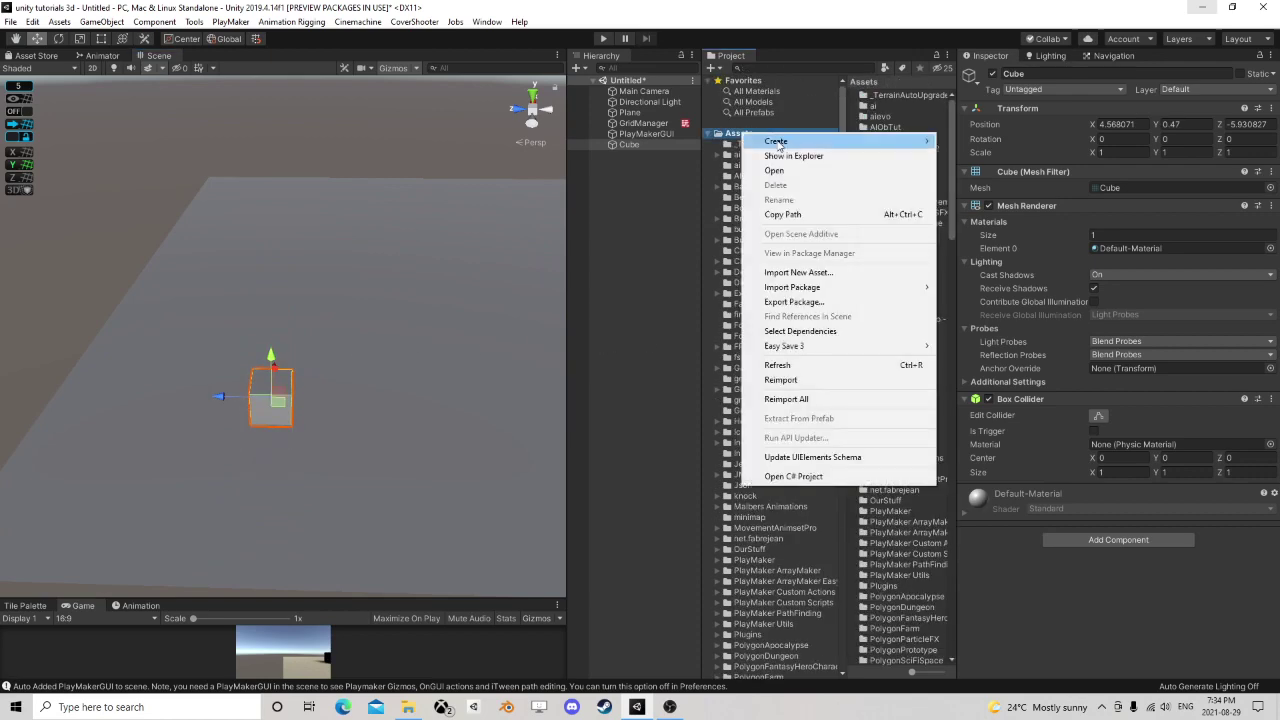
pyautogui.moveTo(800, 141)
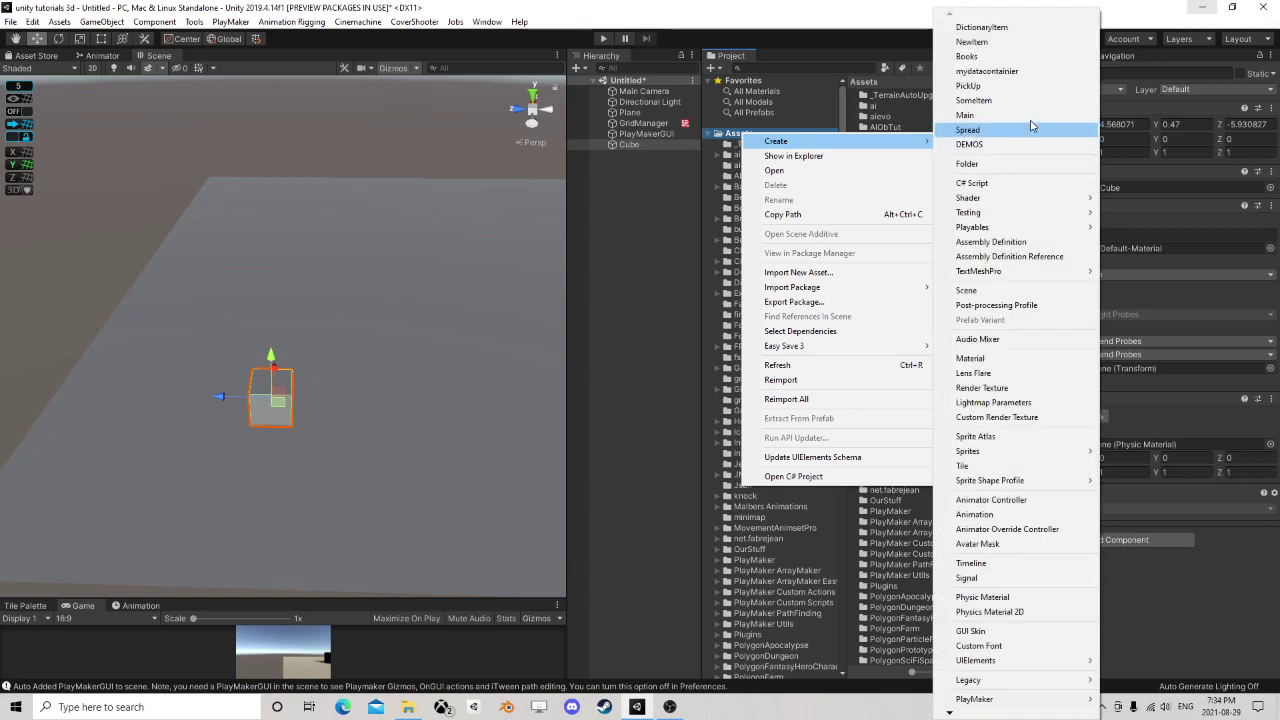
pyautogui.click(1000, 164)
pyautogui.write('Grids')
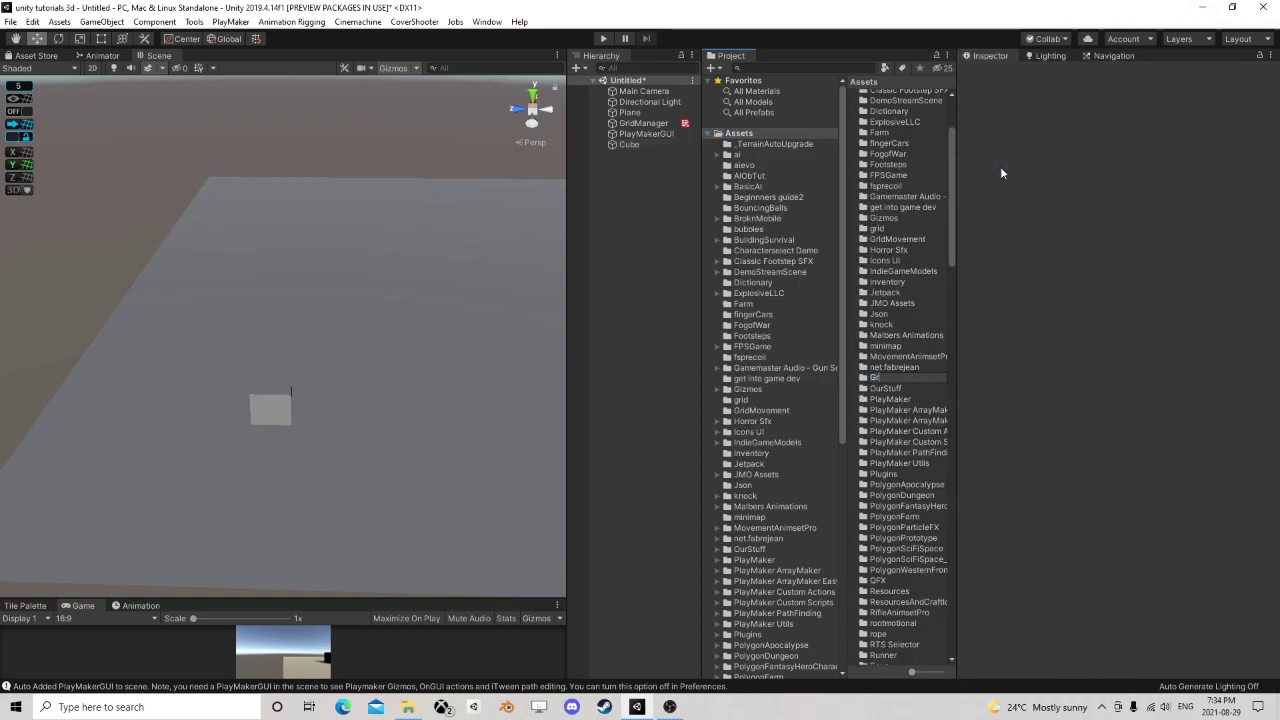
pyautogui.press('Return')
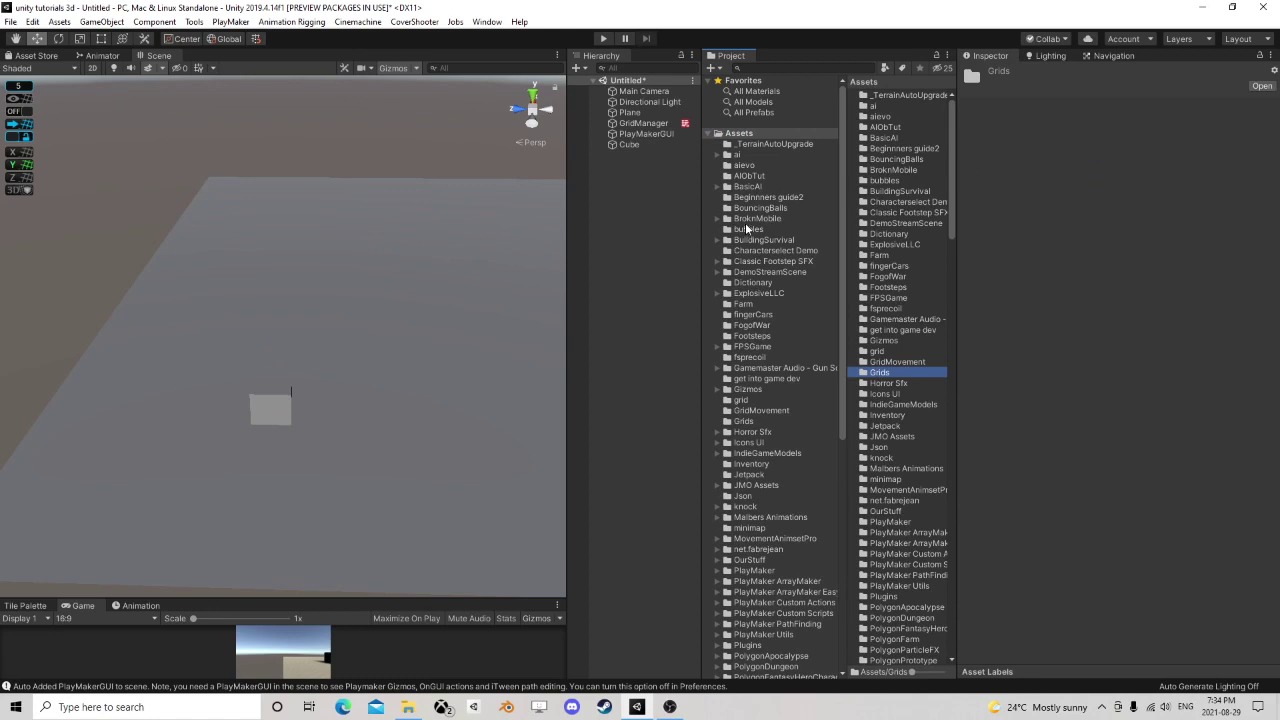
# - Save the cube as a prefab in the Grids folder and delete its instance from the scene
pyautogui.click(630, 144)
pyautogui.moveTo(896, 369); pyautogui.dragTo(888, 378)
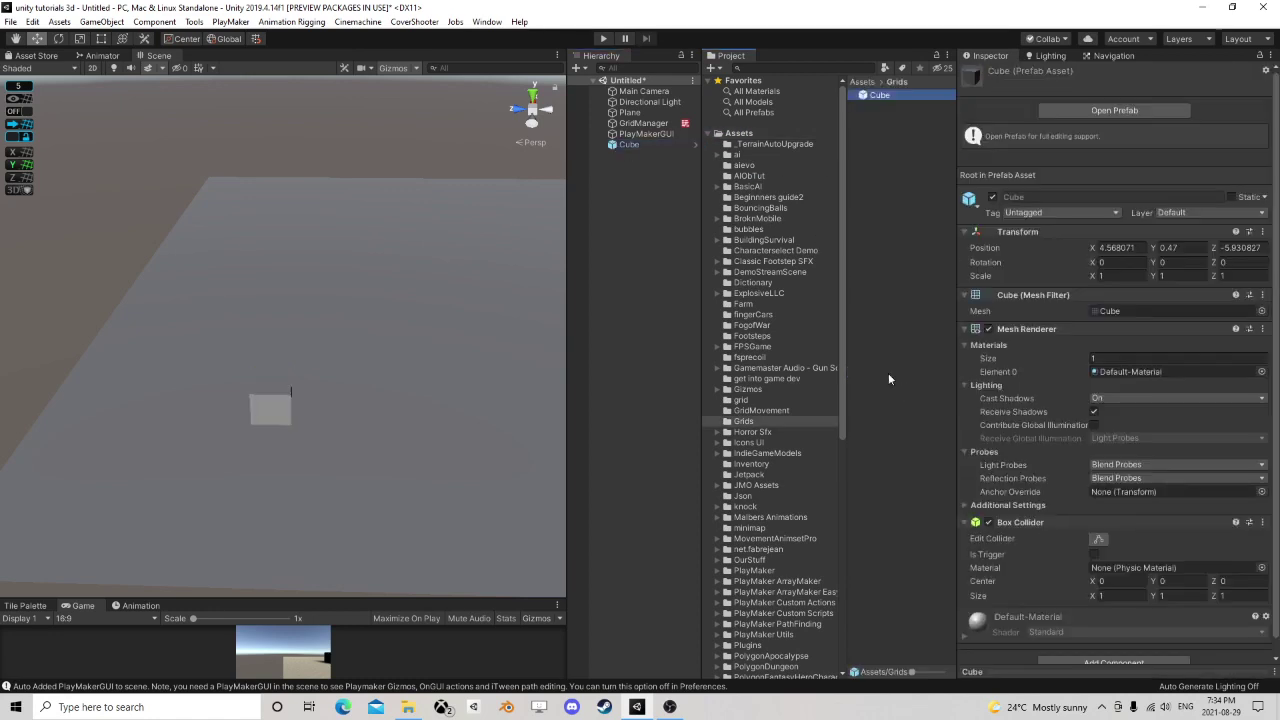
pyautogui.click(655, 144)
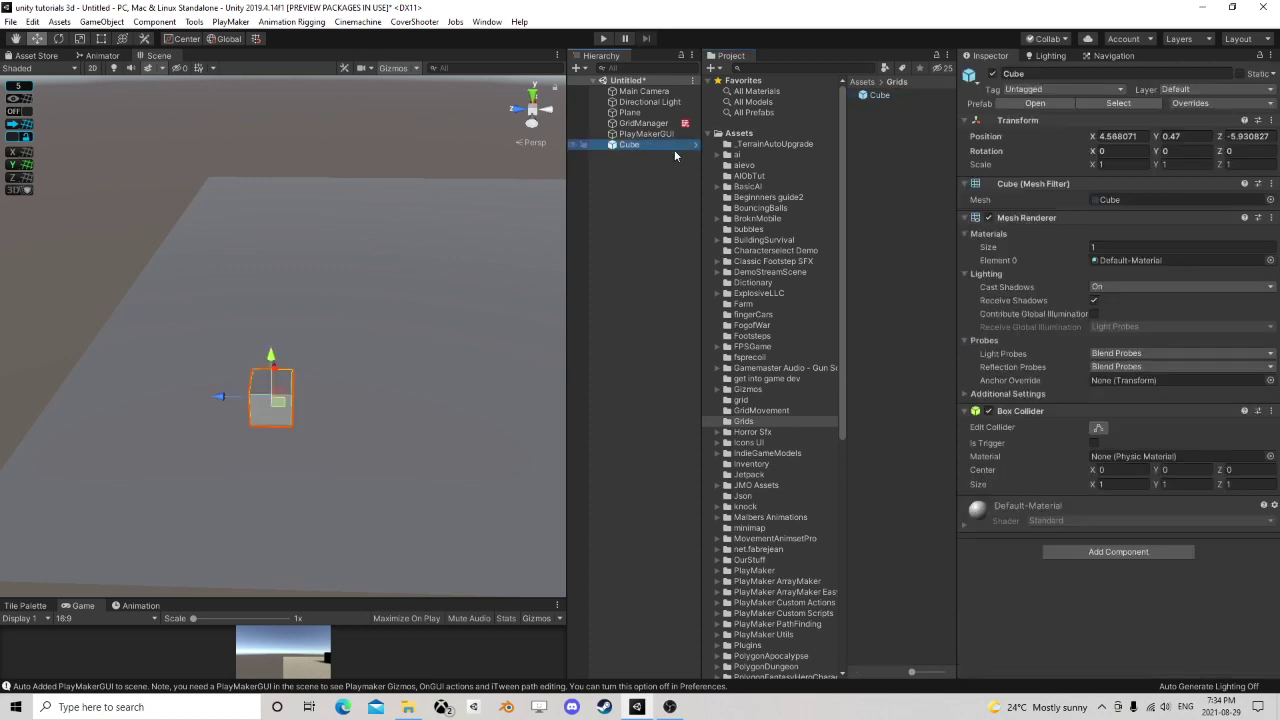
pyautogui.press('Delete')
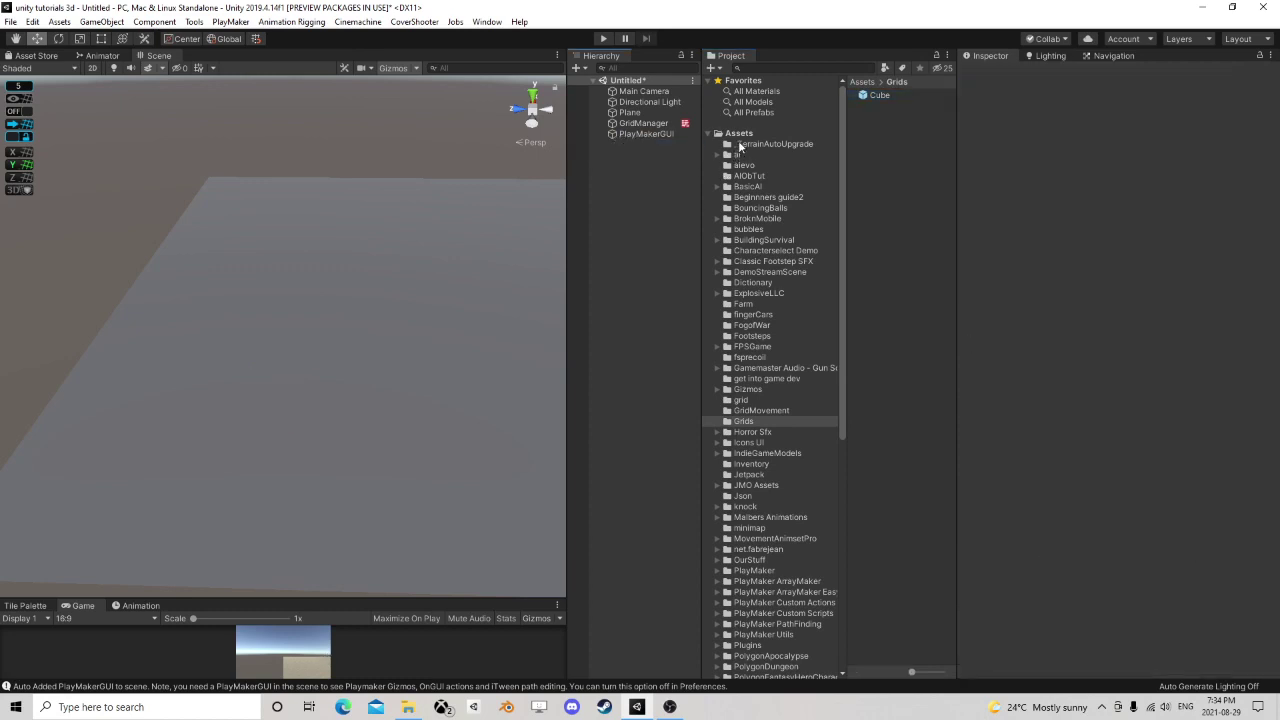
# - Add a UI slider to the scene and frame it in the 2D scene view
pyautogui.click(645, 123)
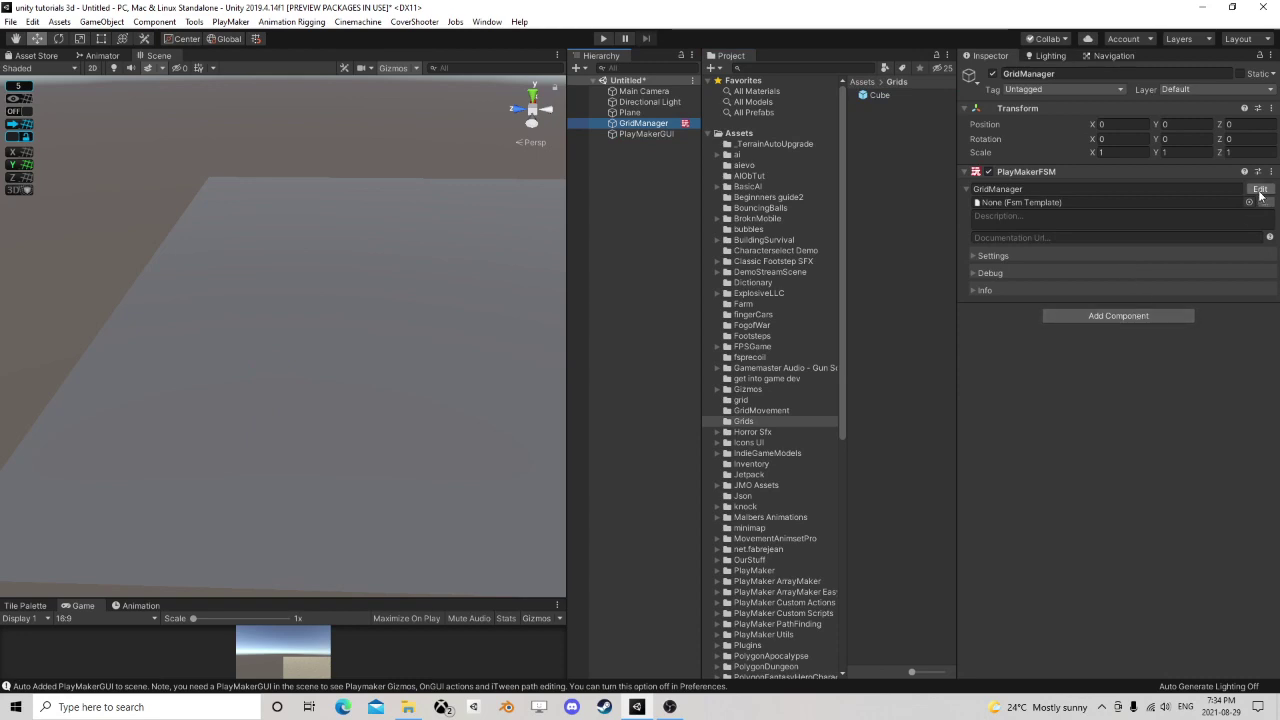
pyautogui.rightClick(633, 176)
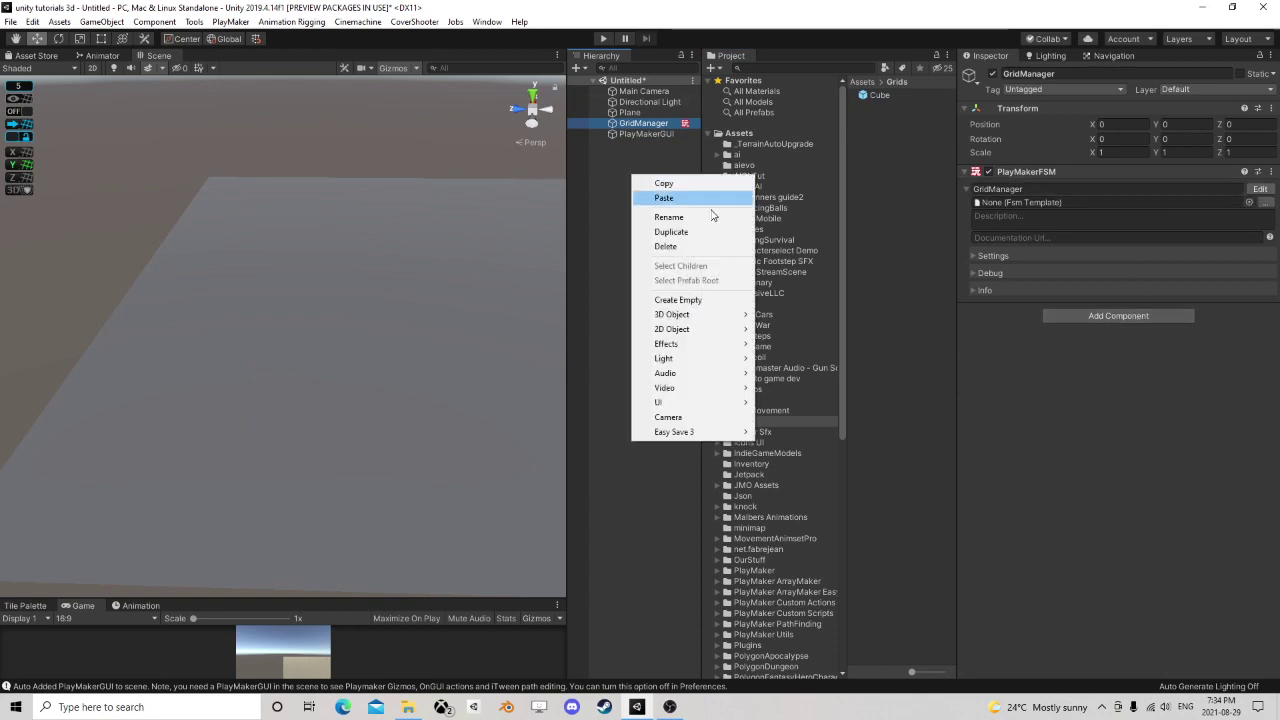
pyautogui.moveTo(674, 402)
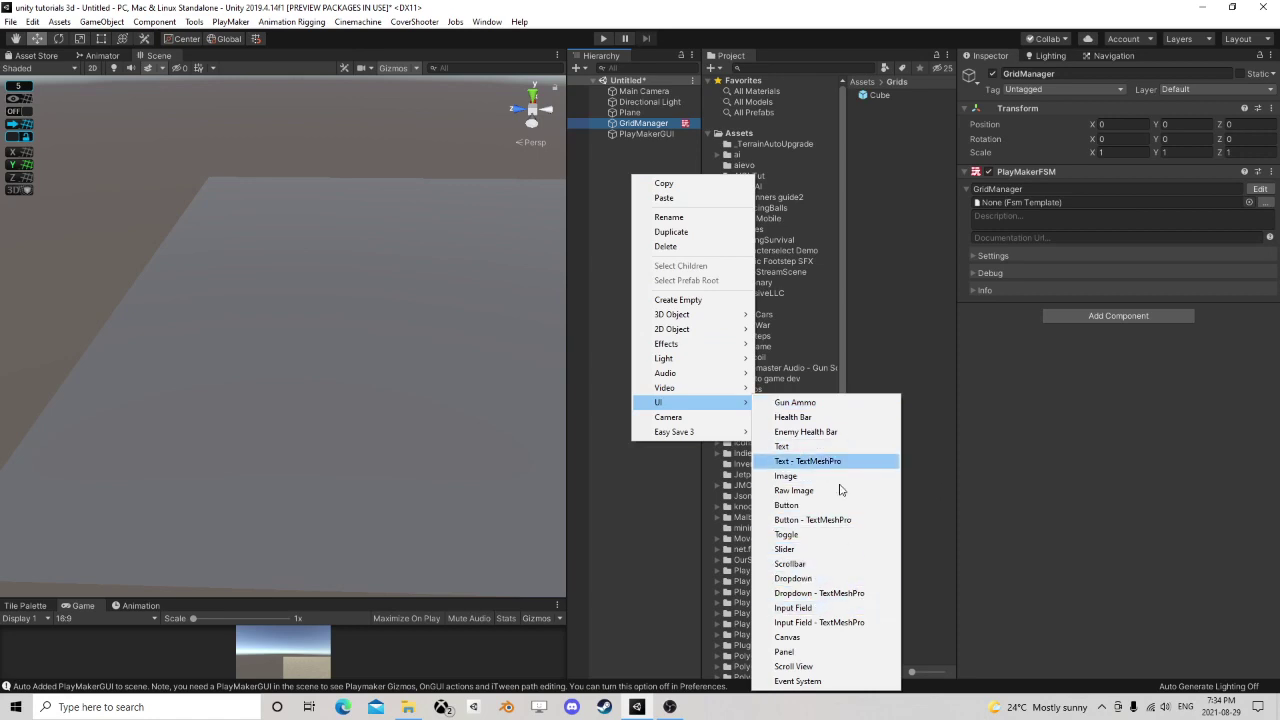
pyautogui.click(790, 549)
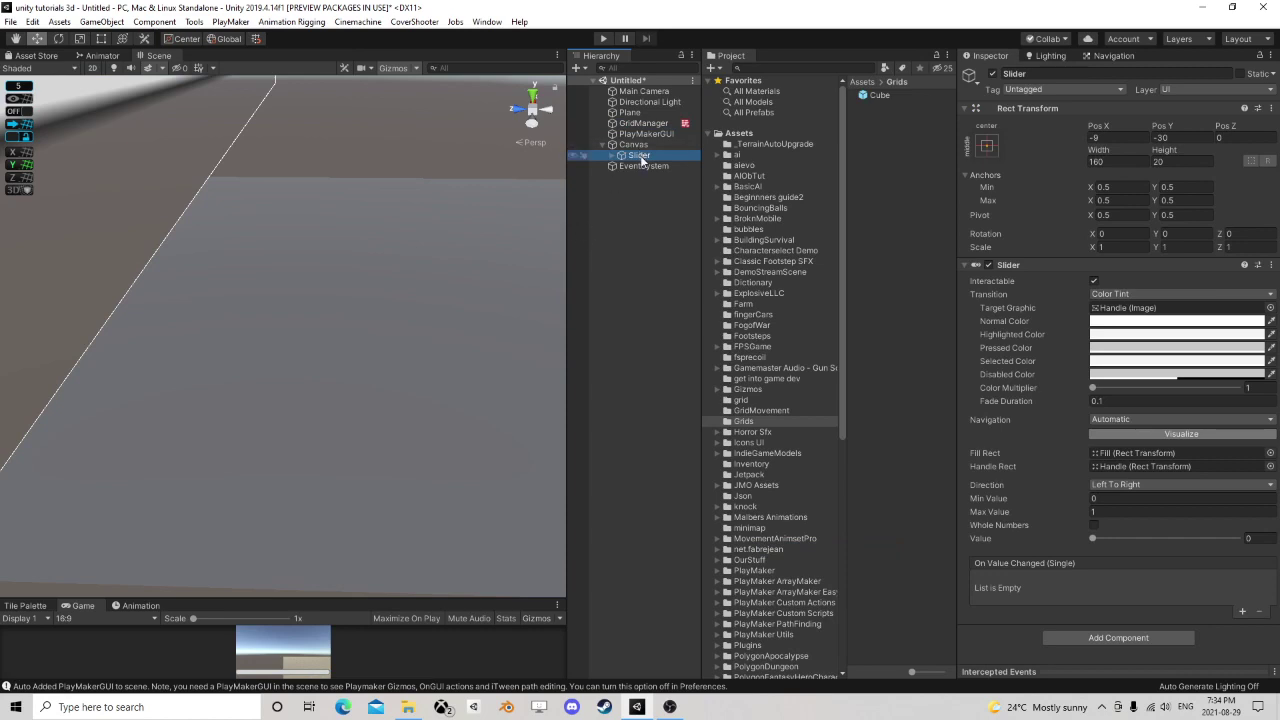
pyautogui.doubleClick(641, 157)
pyautogui.click(94, 70)
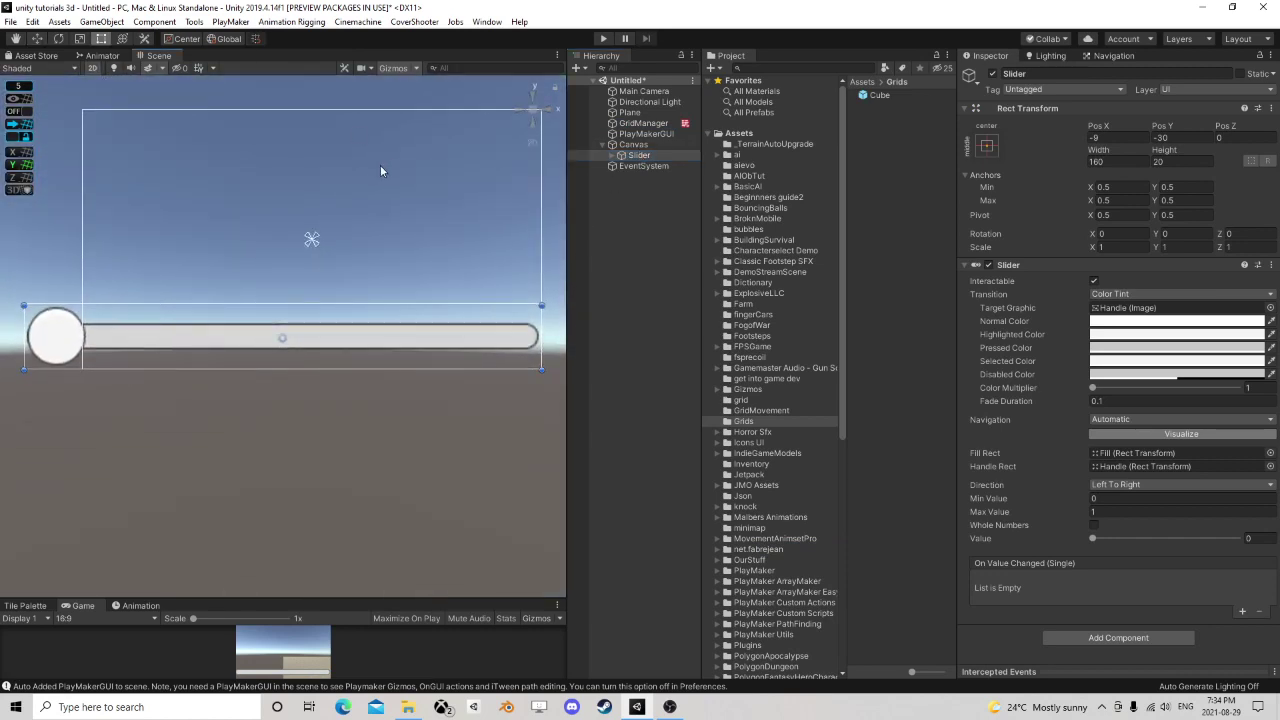
# - Change the Canvas Scaler's UI scale mode to Scale With Screen Size
pyautogui.doubleClick(633, 145)
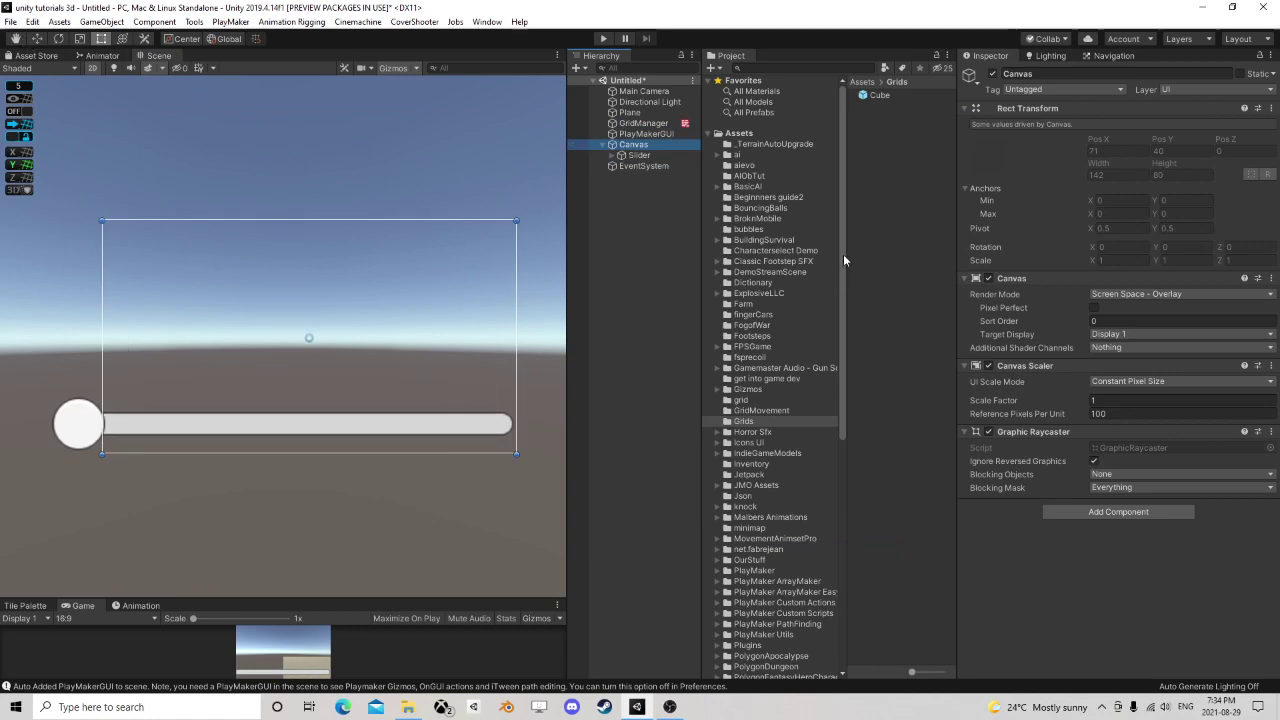
pyautogui.click(1143, 381)
pyautogui.click(1140, 408)
# - Move the slider into the canvas's upper-left corner, to about X -298, Y 191
pyautogui.click(634, 155)
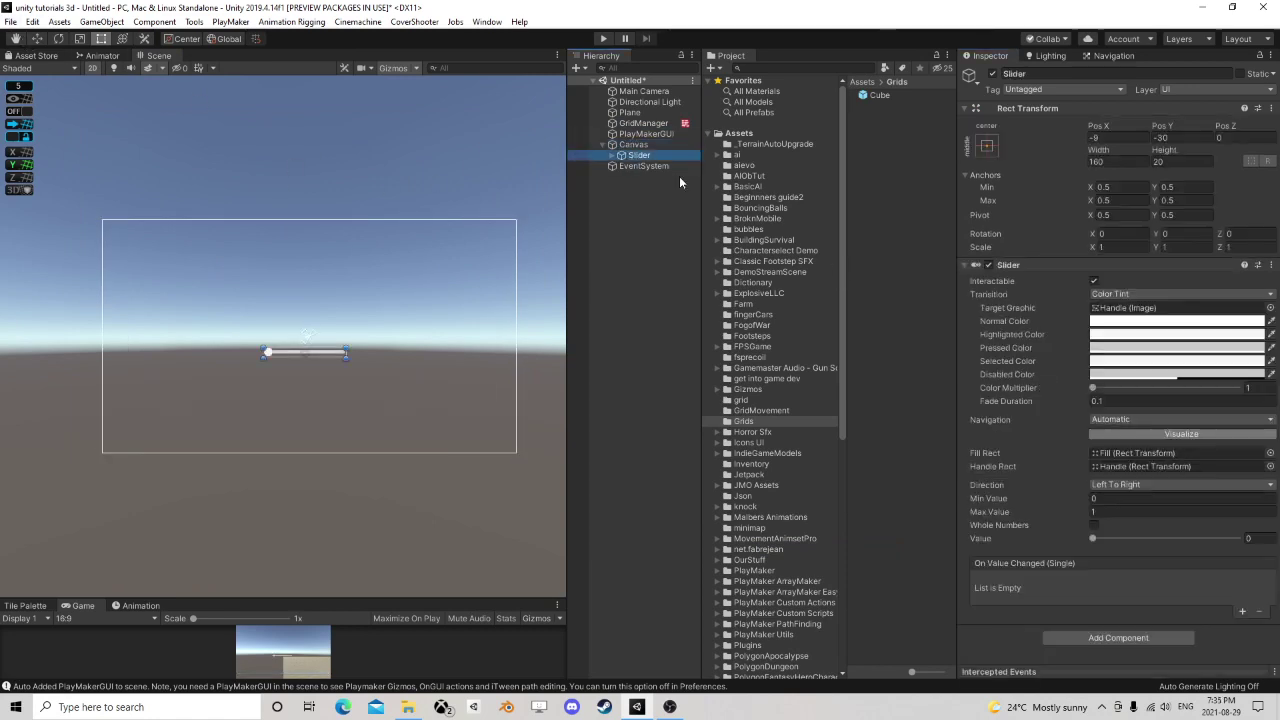
pyautogui.click(37, 40)
pyautogui.moveTo(307, 350); pyautogui.dragTo(165, 238)
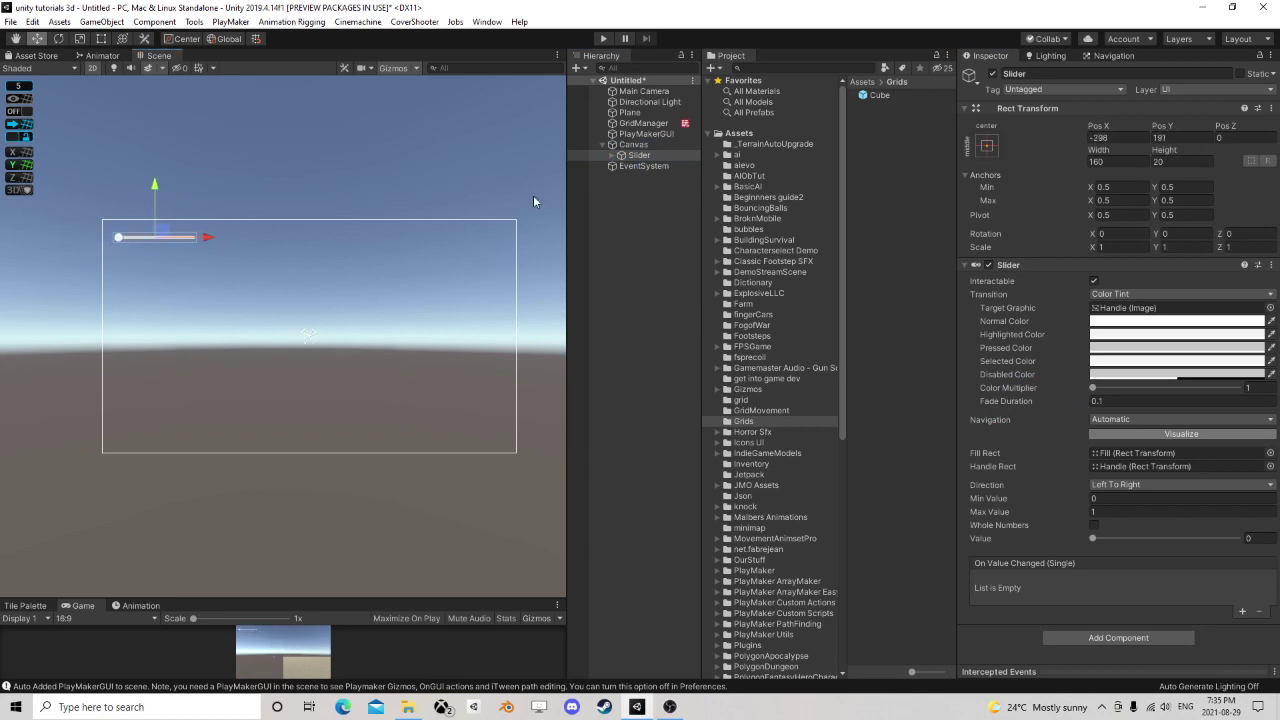
# - Duplicate the slider twice and stack the copies below it at about Y 154 and Y 114
pyautogui.hotkey('ctrl', 'd')
pyautogui.moveTo(159, 184); pyautogui.dragTo(162, 203)
pyautogui.click(641, 166)
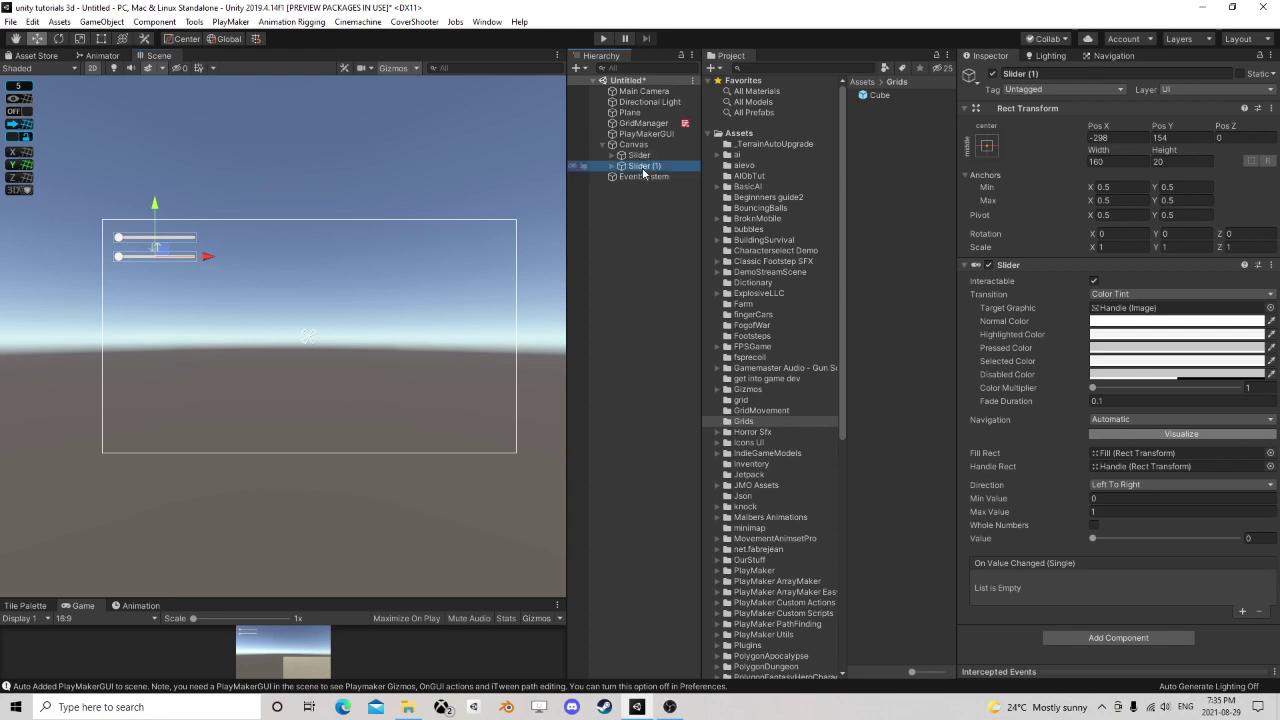
pyautogui.hotkey('ctrl', 'd')
pyautogui.moveTo(157, 213); pyautogui.dragTo(157, 233)
# - Rename the uppermost slider Width and the middle slider Height
pyautogui.click(647, 157)
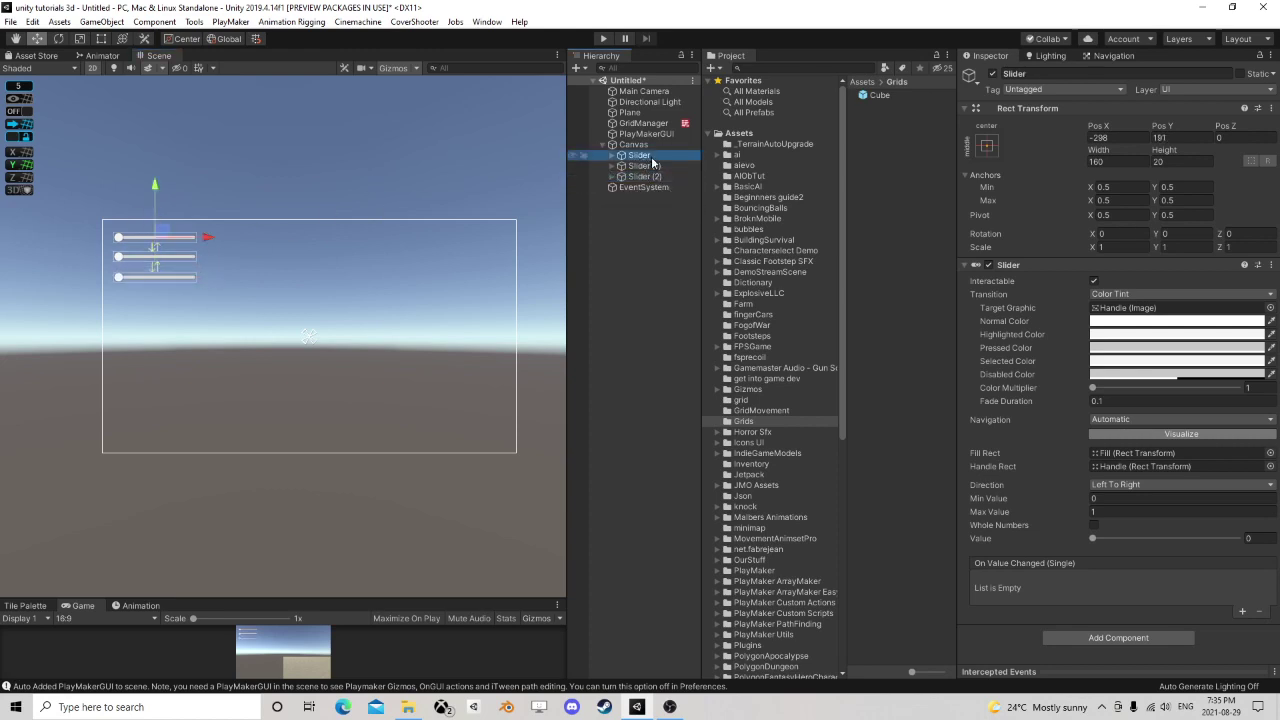
pyautogui.click(652, 158)
pyautogui.write('Widt')
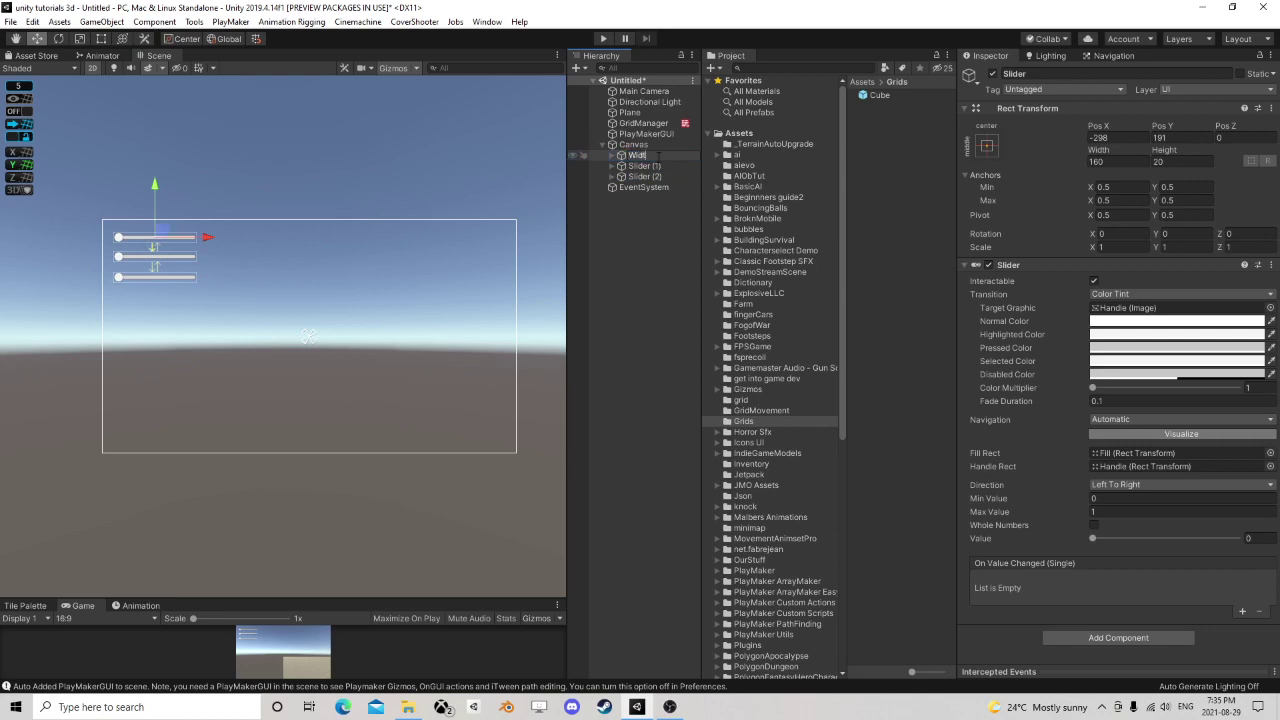
pyautogui.write('h')
pyautogui.press('Return')
pyautogui.click(656, 167)
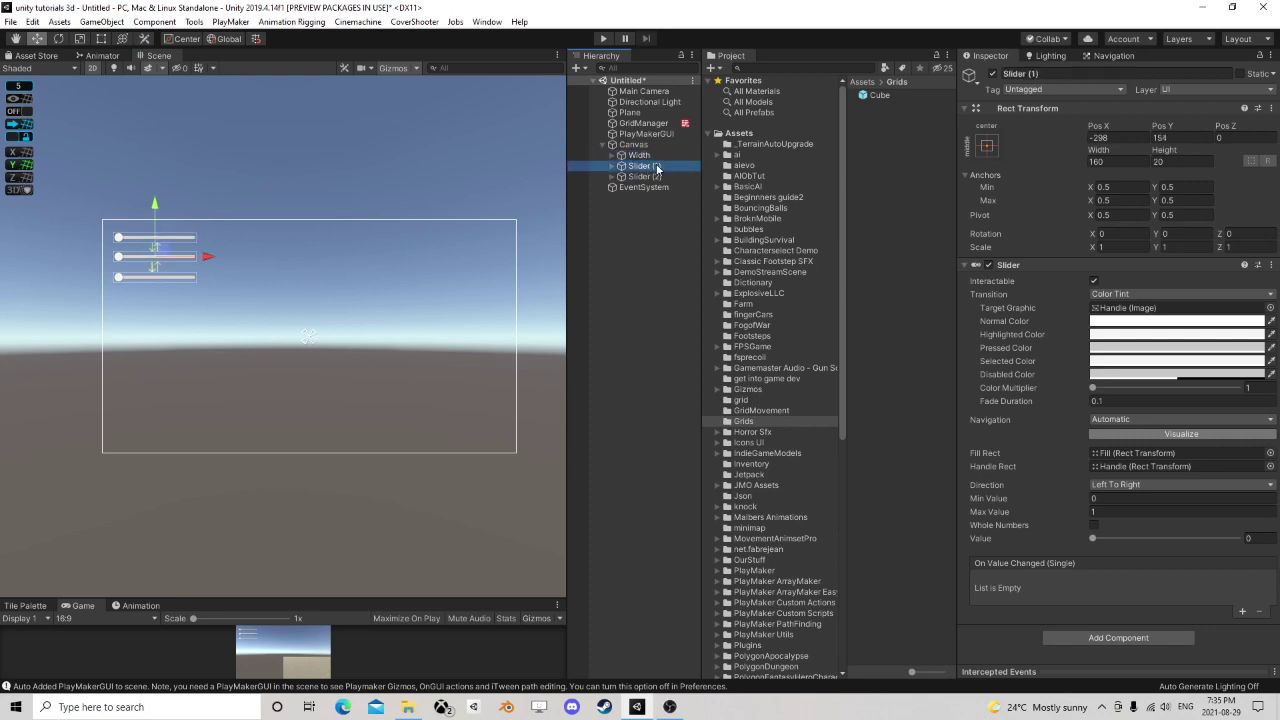
pyautogui.click(657, 167)
pyautogui.write('Hi')
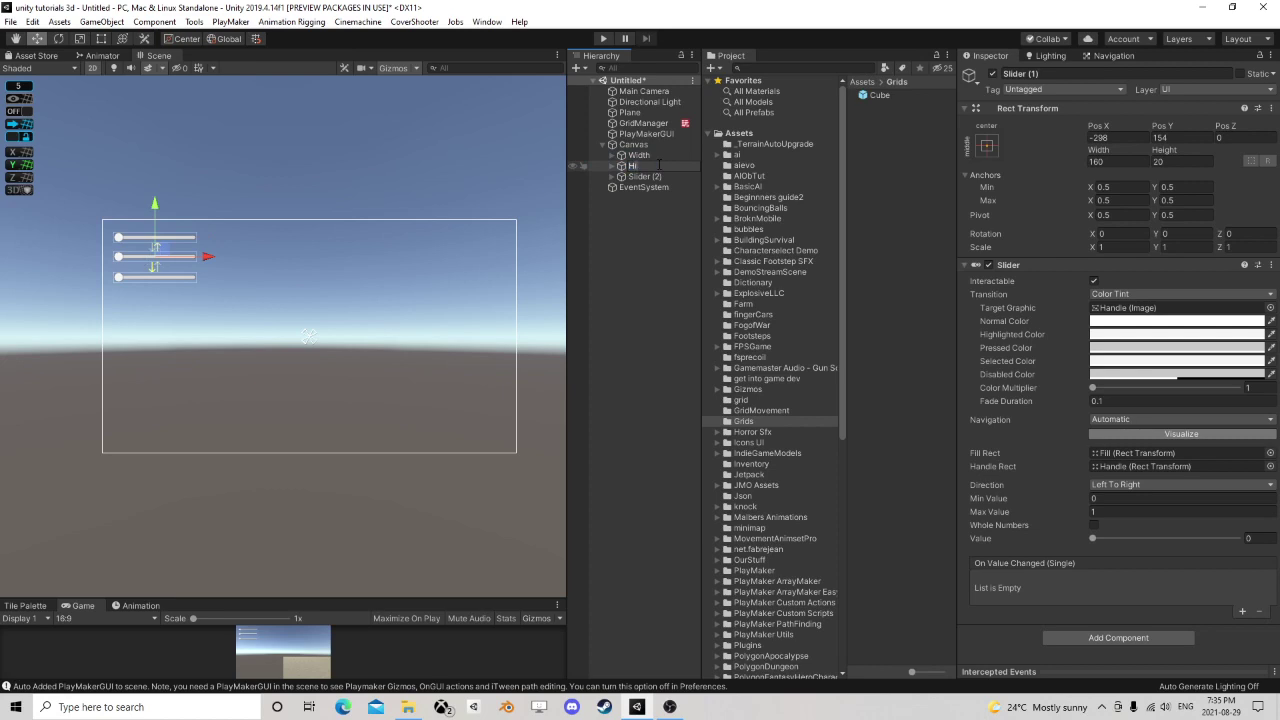
pyautogui.press('Return')
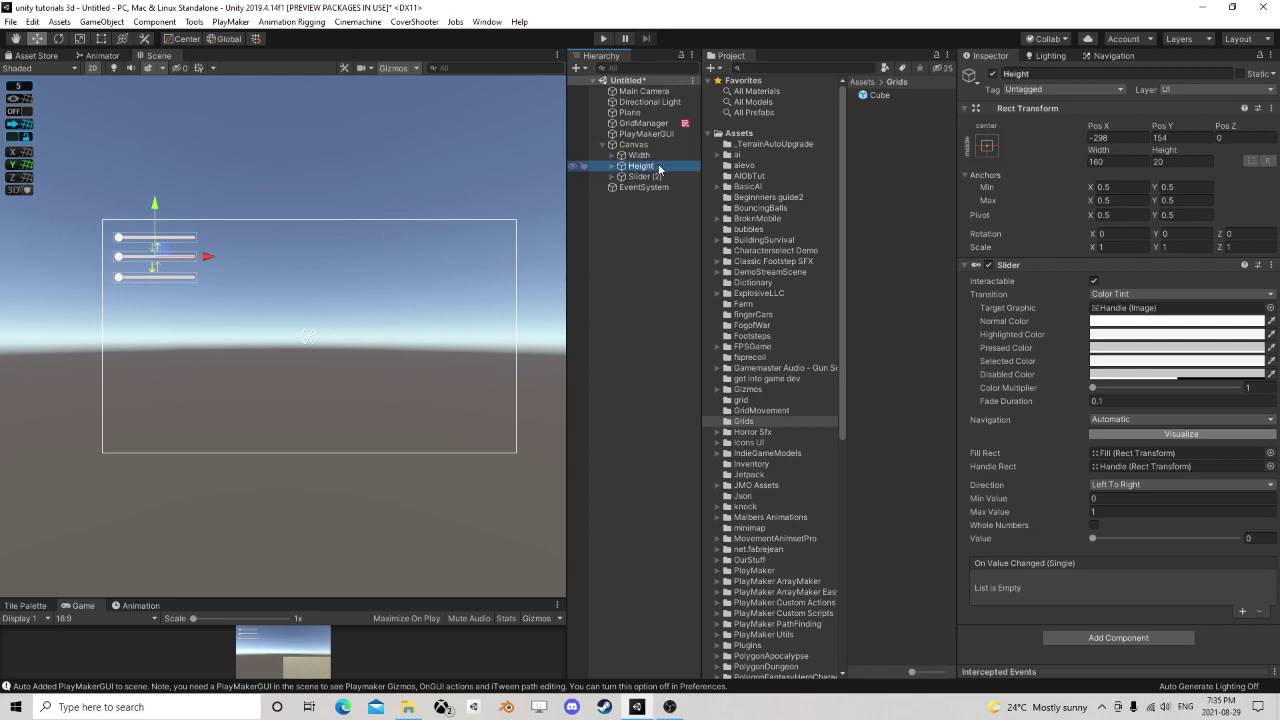
# - Rename the lowest of the three sliders offset
pyautogui.click(660, 177)
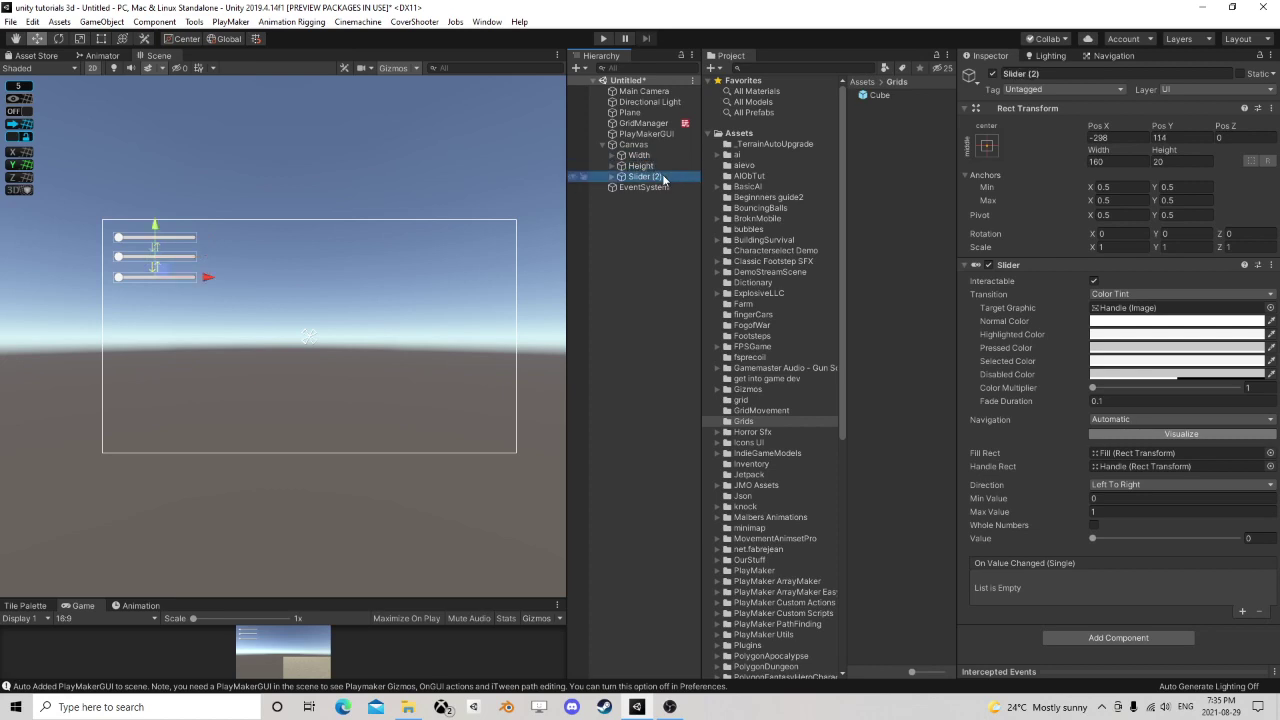
pyautogui.click(662, 177)
pyautogui.write('d')
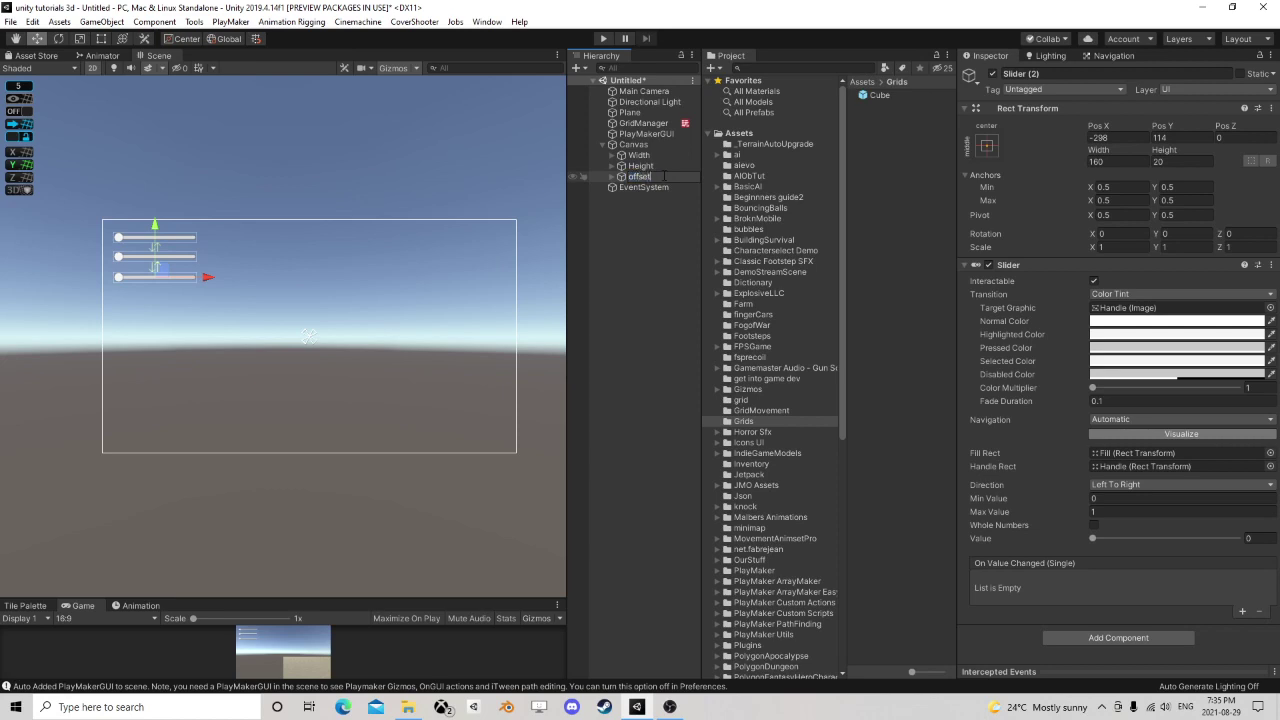
pyautogui.press('Return')
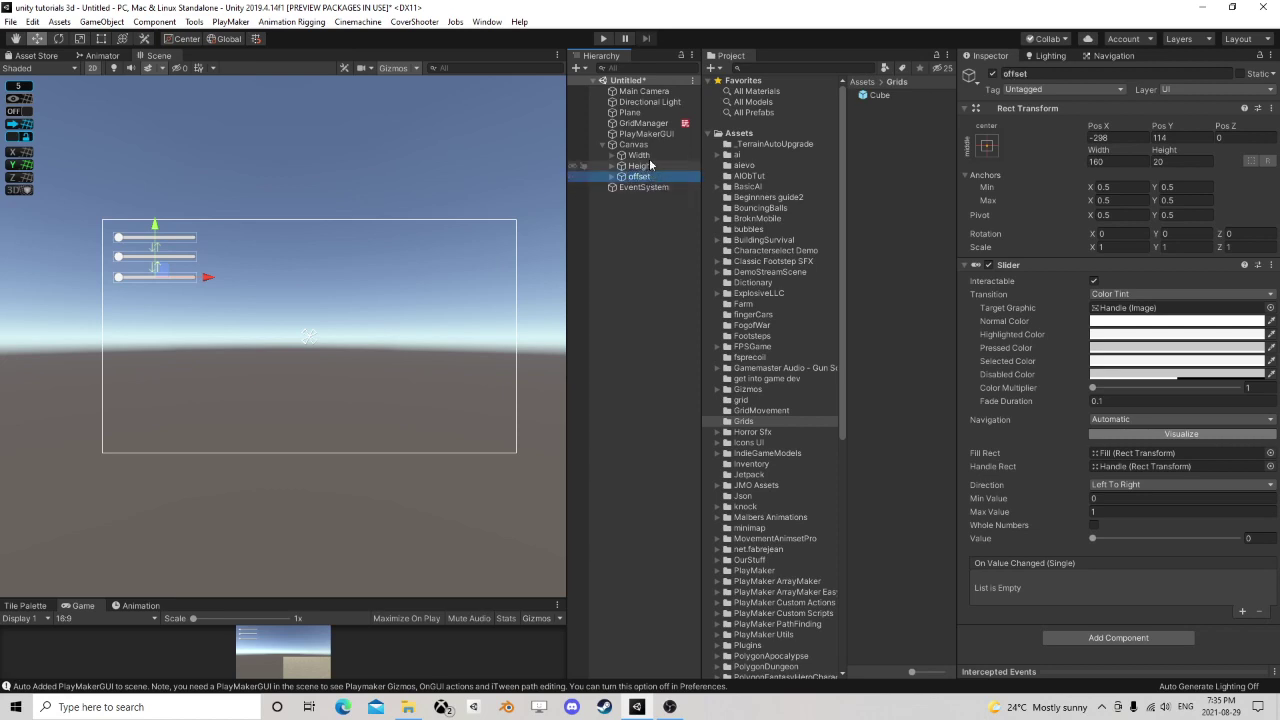
# - Set the Width slider's maximum value to 50 and restrict it to whole numbers
pyautogui.click(651, 157)
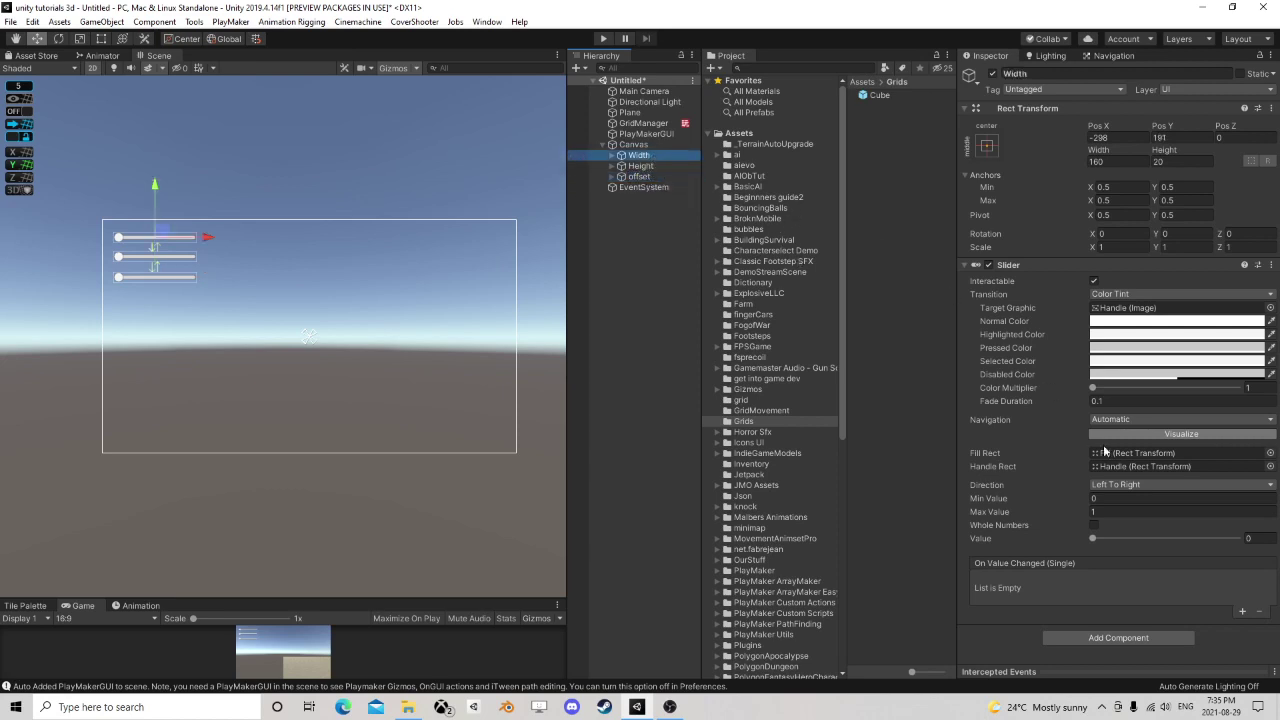
pyautogui.click(1116, 507)
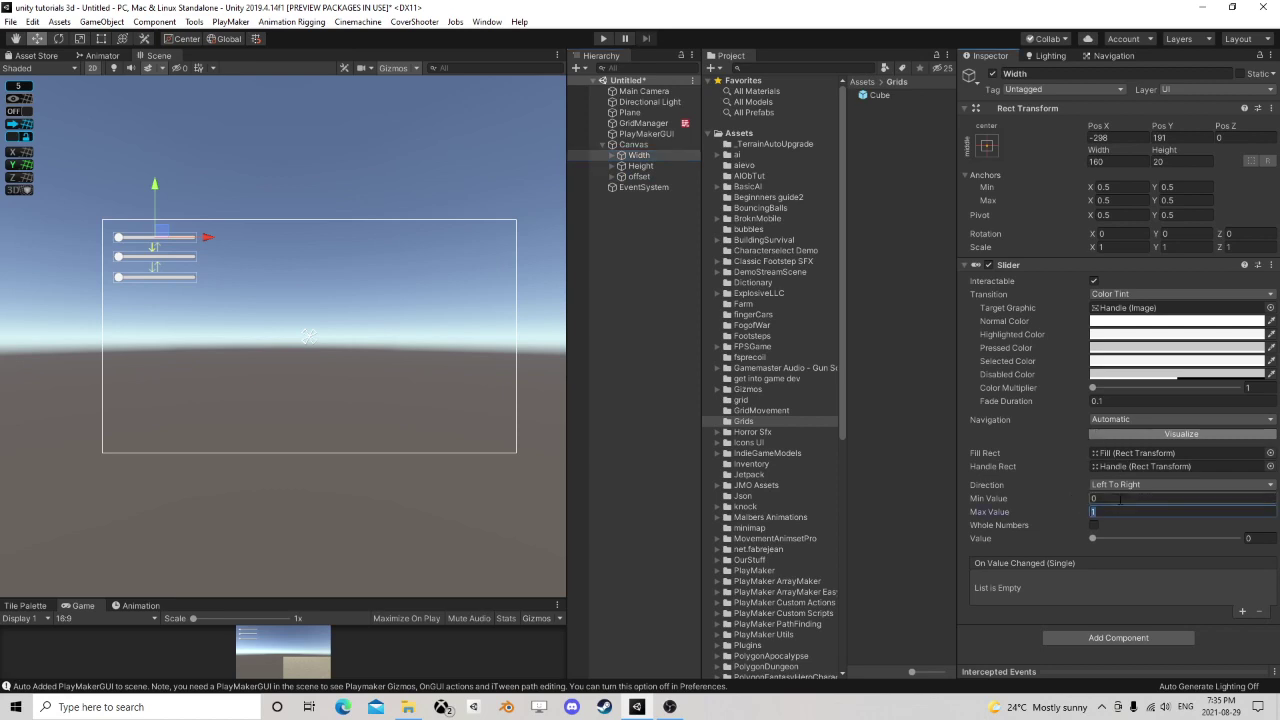
pyautogui.write('50')
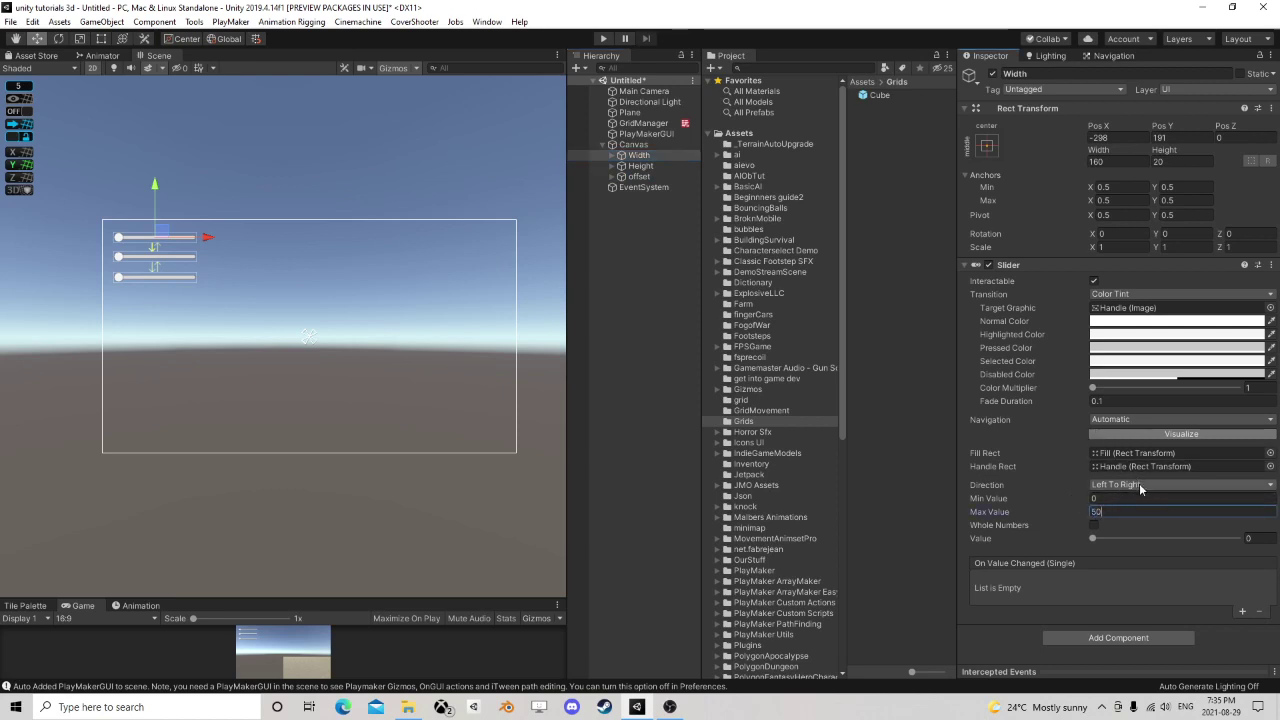
pyautogui.click(1095, 526)
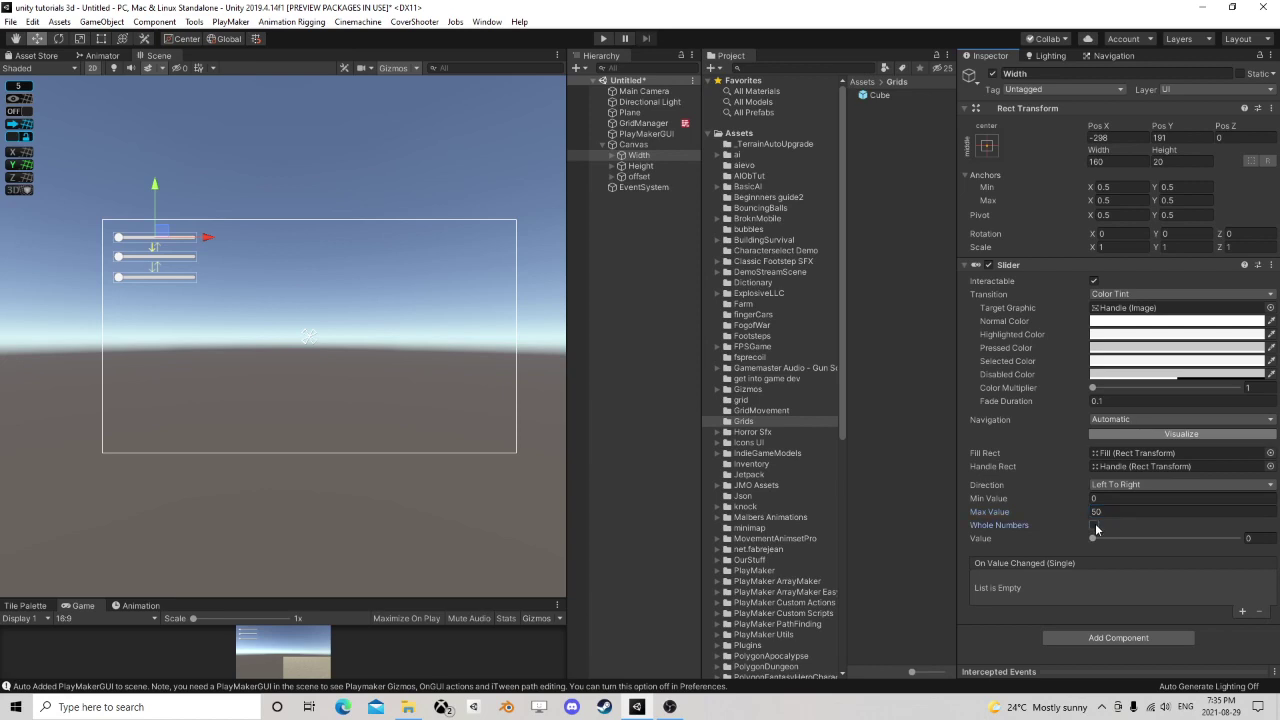
pyautogui.moveTo(1093, 542); pyautogui.dragTo(982, 546)
# - Set the Height slider's maximum value to 50 and restrict it to whole numbers
pyautogui.click(640, 165)
pyautogui.click(1120, 511)
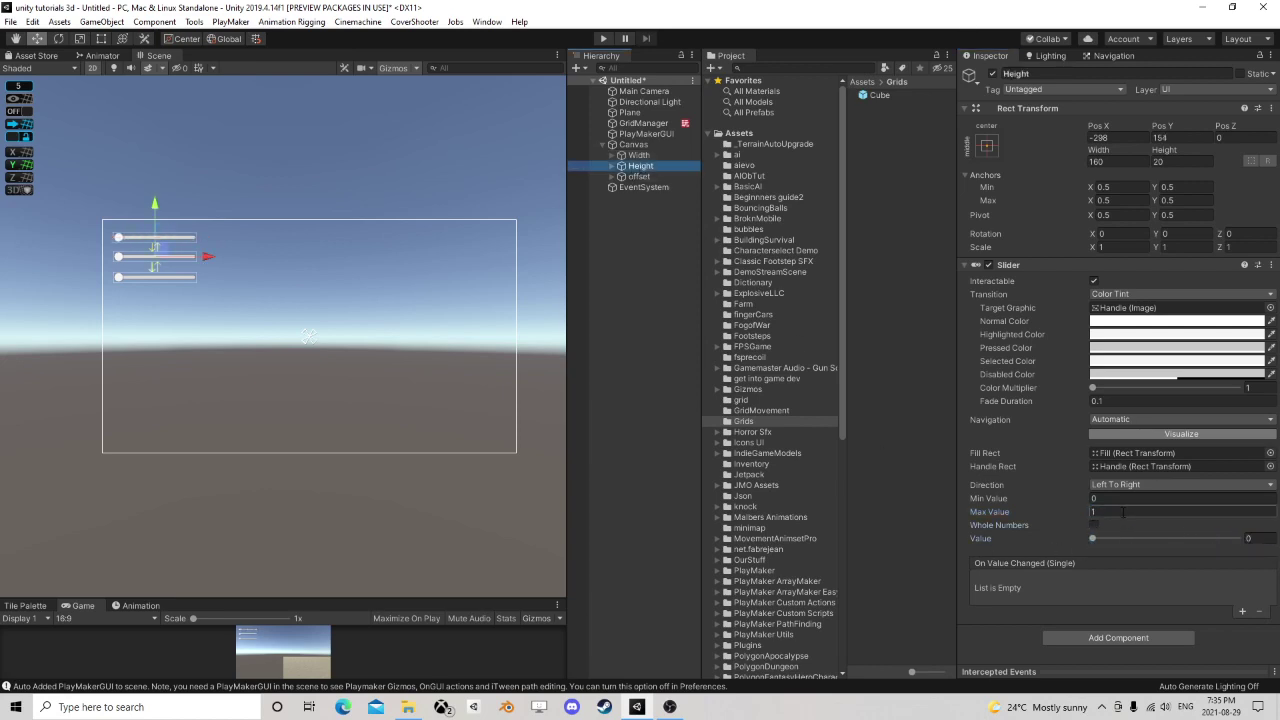
pyautogui.write('50')
pyautogui.click(1095, 526)
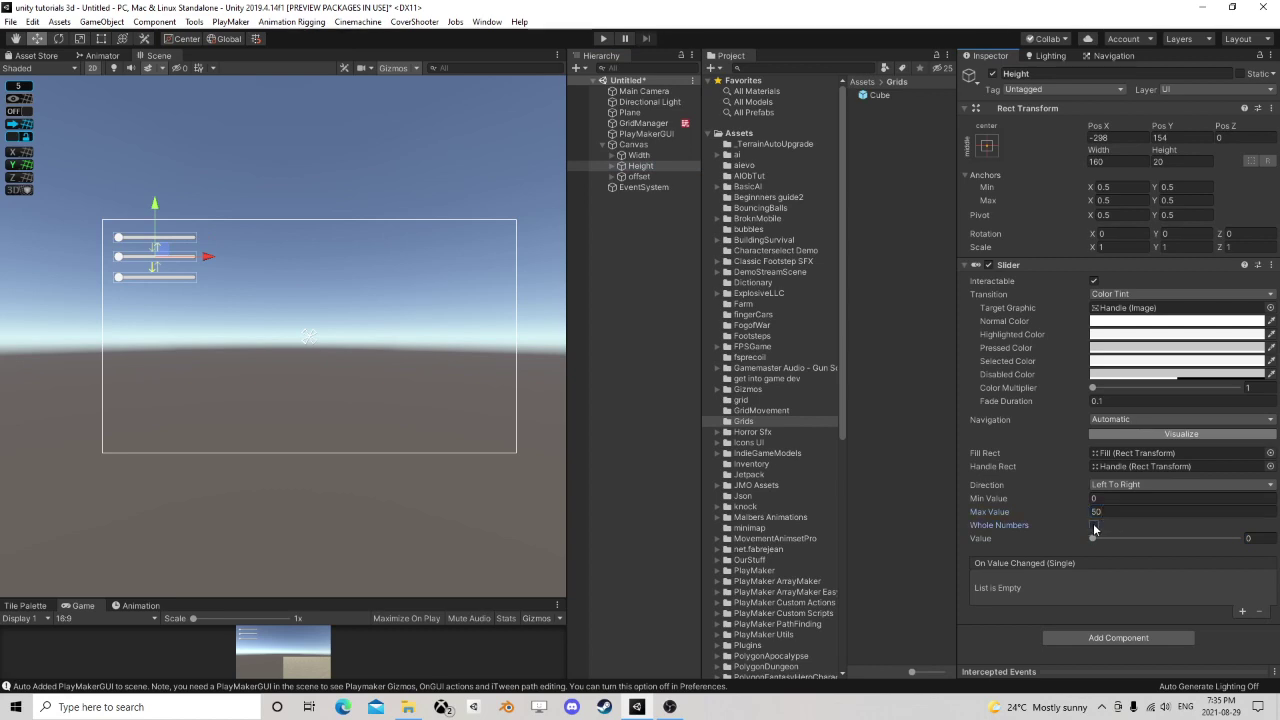
pyautogui.moveTo(1093, 538)
pyautogui.mouseDown()
pyautogui.moveTo(1202, 532)
pyautogui.moveTo(1081, 546)
pyautogui.mouseUp()
# - Set the offset slider's maximum value to 2, keeping fractional values allowed
pyautogui.click(638, 176)
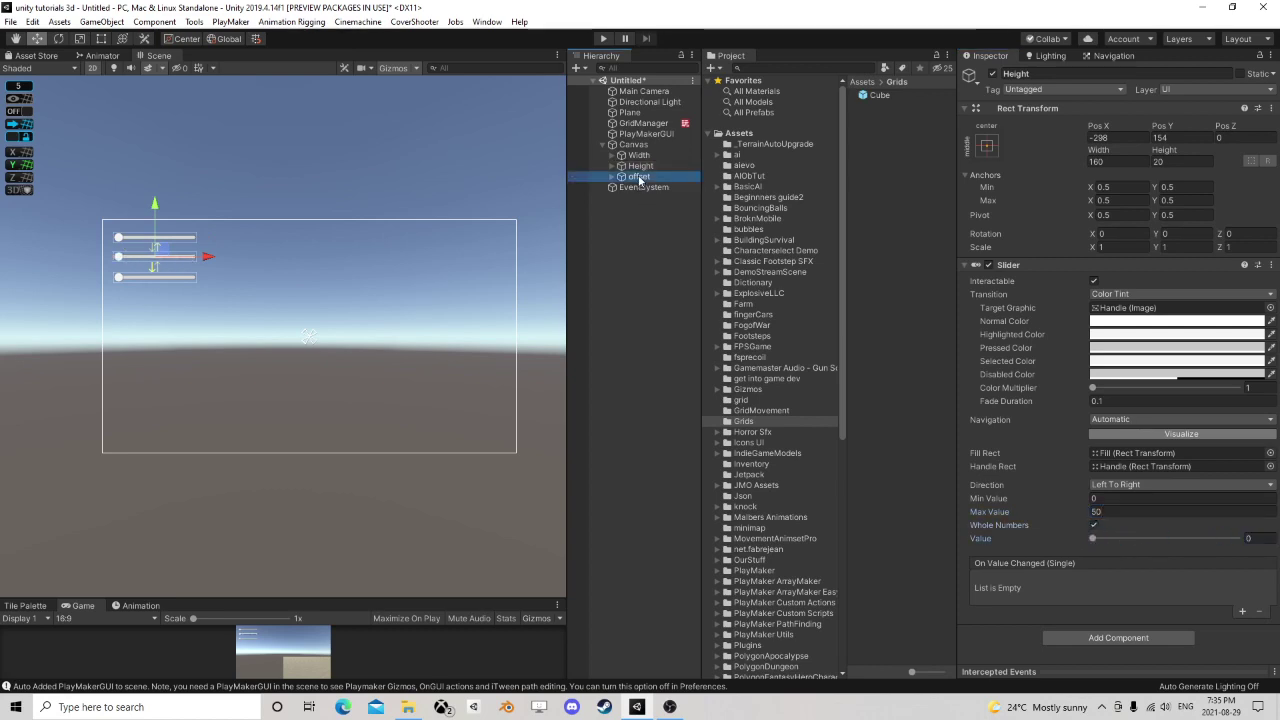
pyautogui.click(1106, 511)
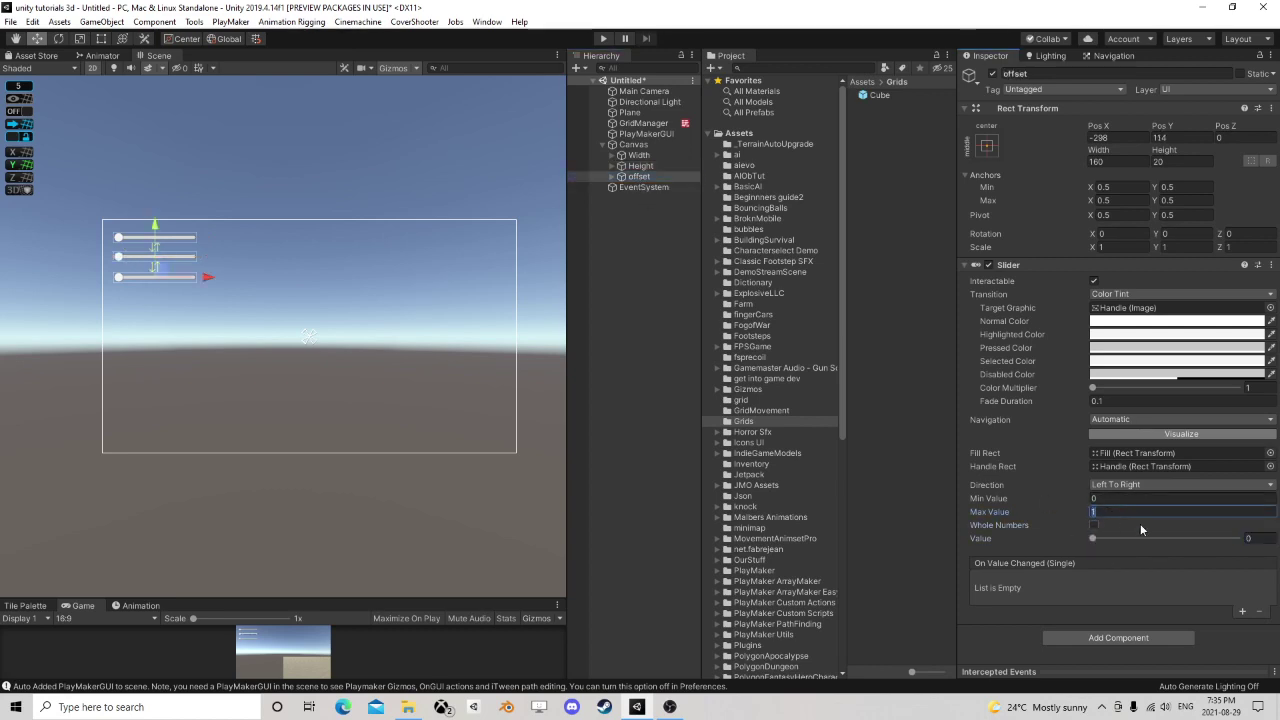
pyautogui.doubleClick(1138, 512)
pyautogui.click(1093, 541)
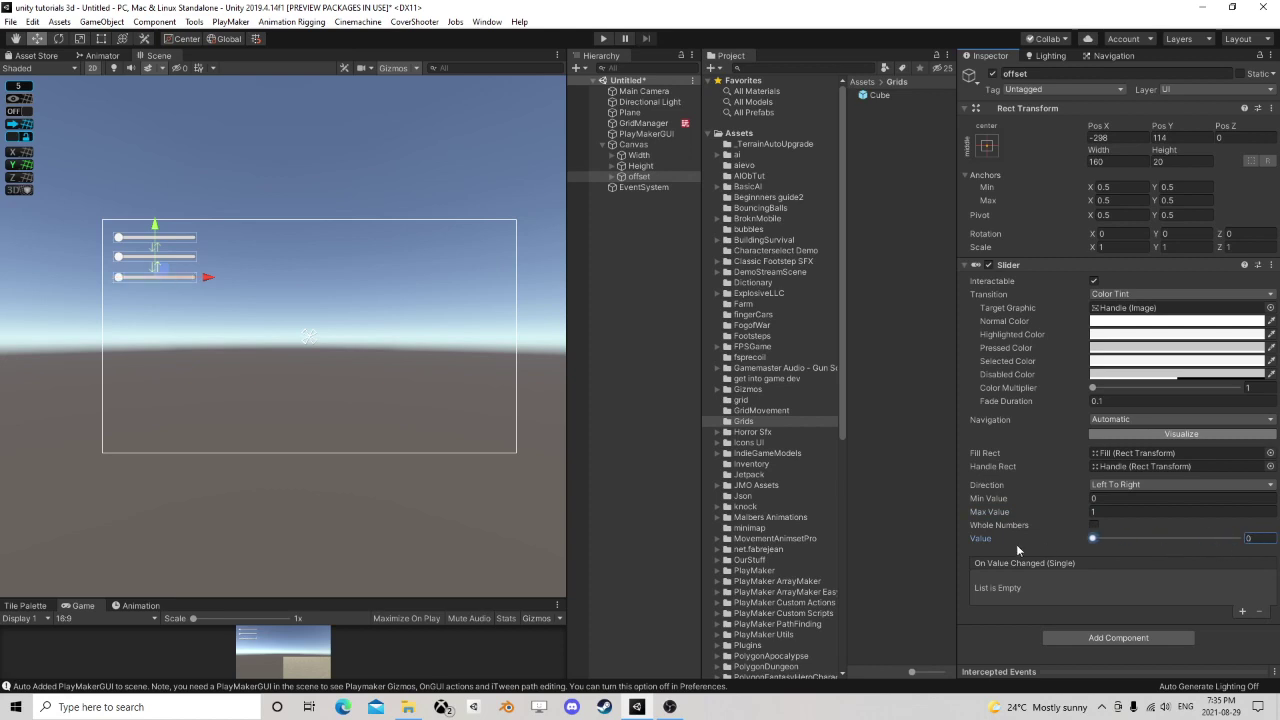
pyautogui.moveTo(1093, 539); pyautogui.dragTo(1030, 542)
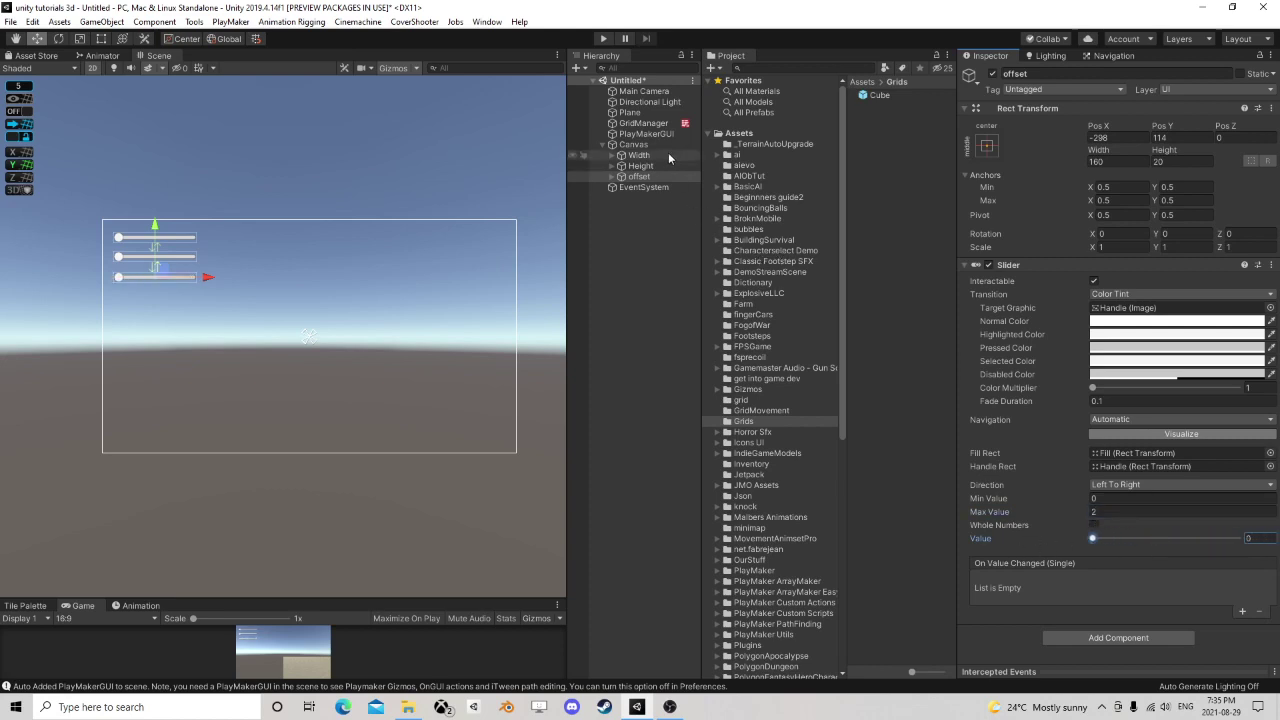
# - Open the GridManager object's FSM for editing and widen its state graph area
pyautogui.click(633, 145)
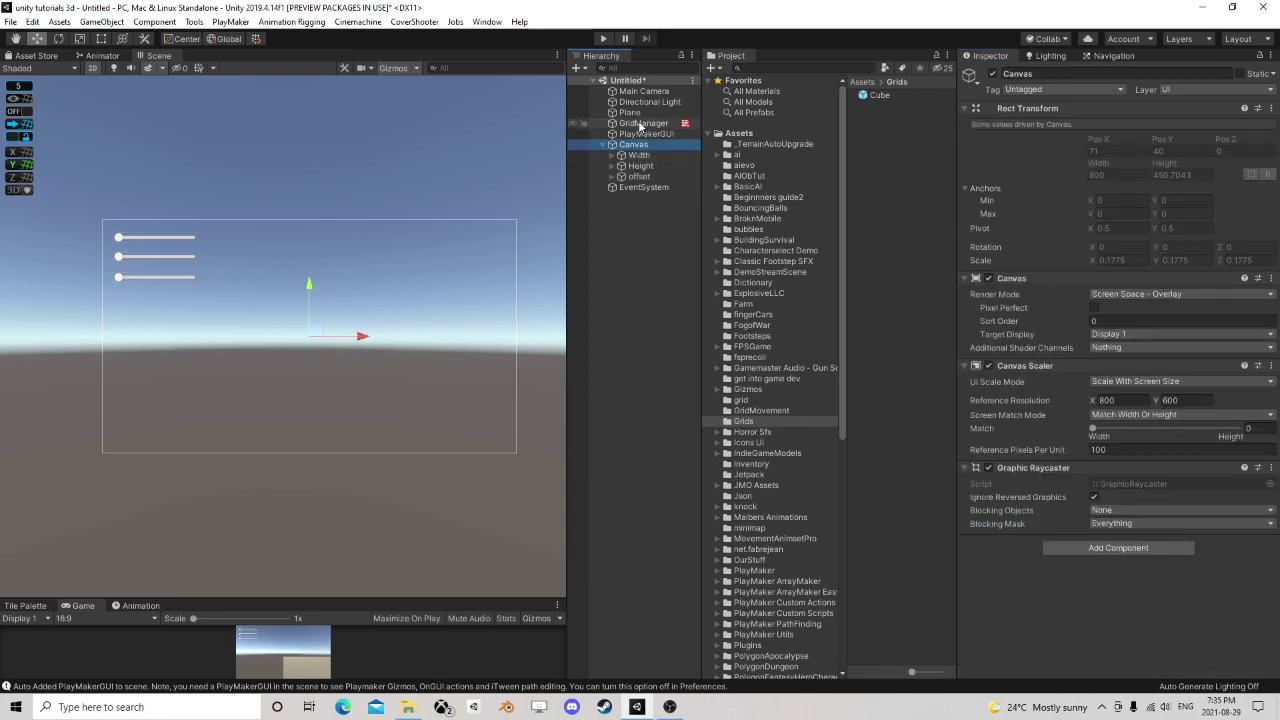
pyautogui.click(643, 123)
pyautogui.click(1262, 190)
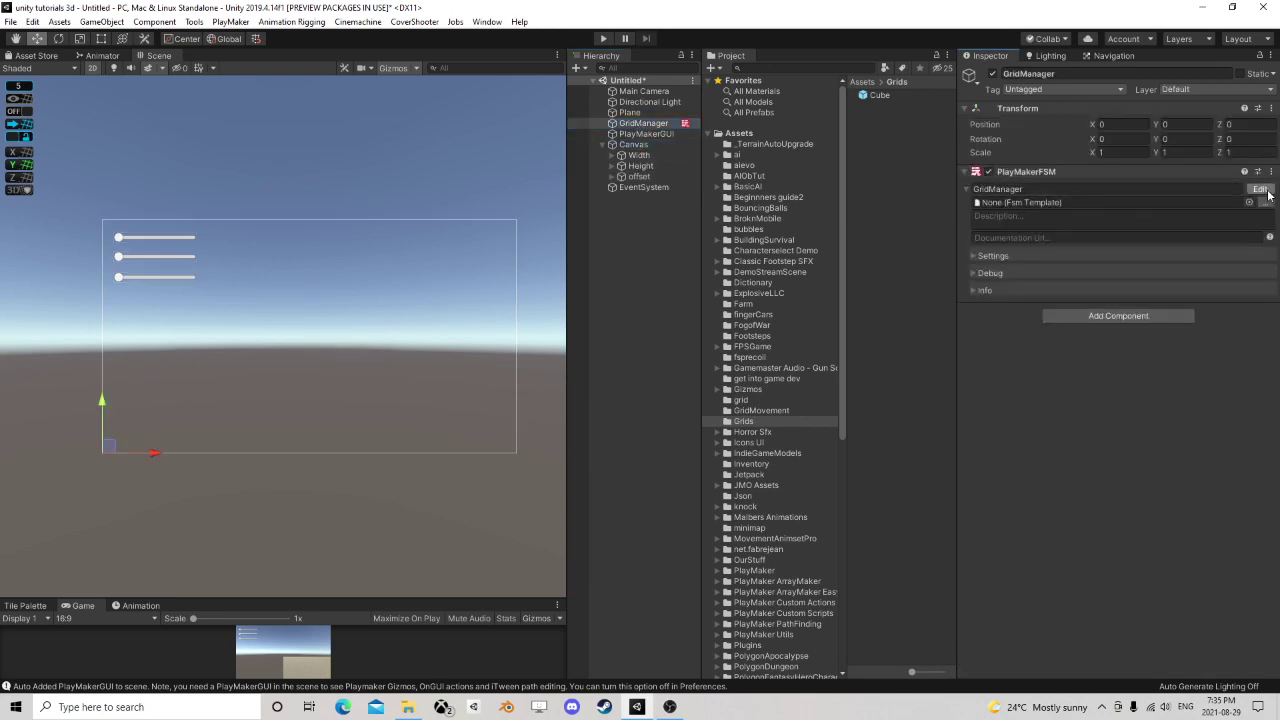
pyautogui.moveTo(661, 172); pyautogui.dragTo(554, 165)
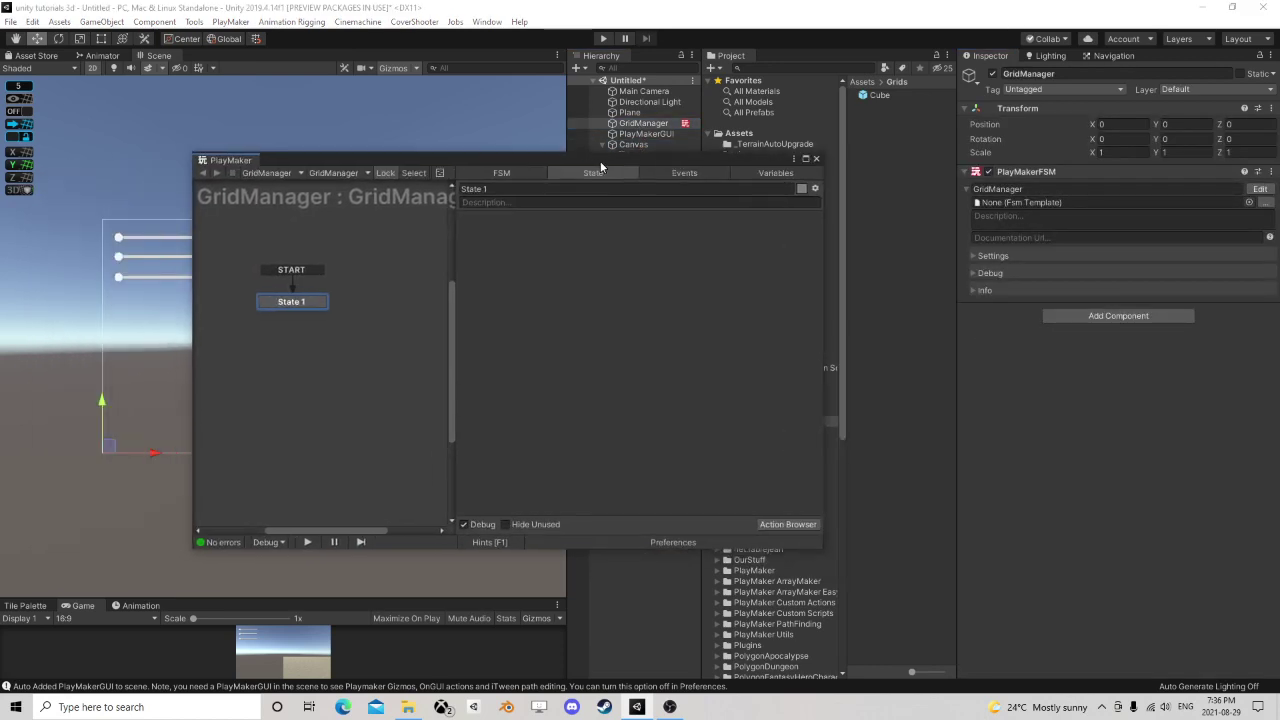
pyautogui.moveTo(455, 285); pyautogui.dragTo(574, 285)
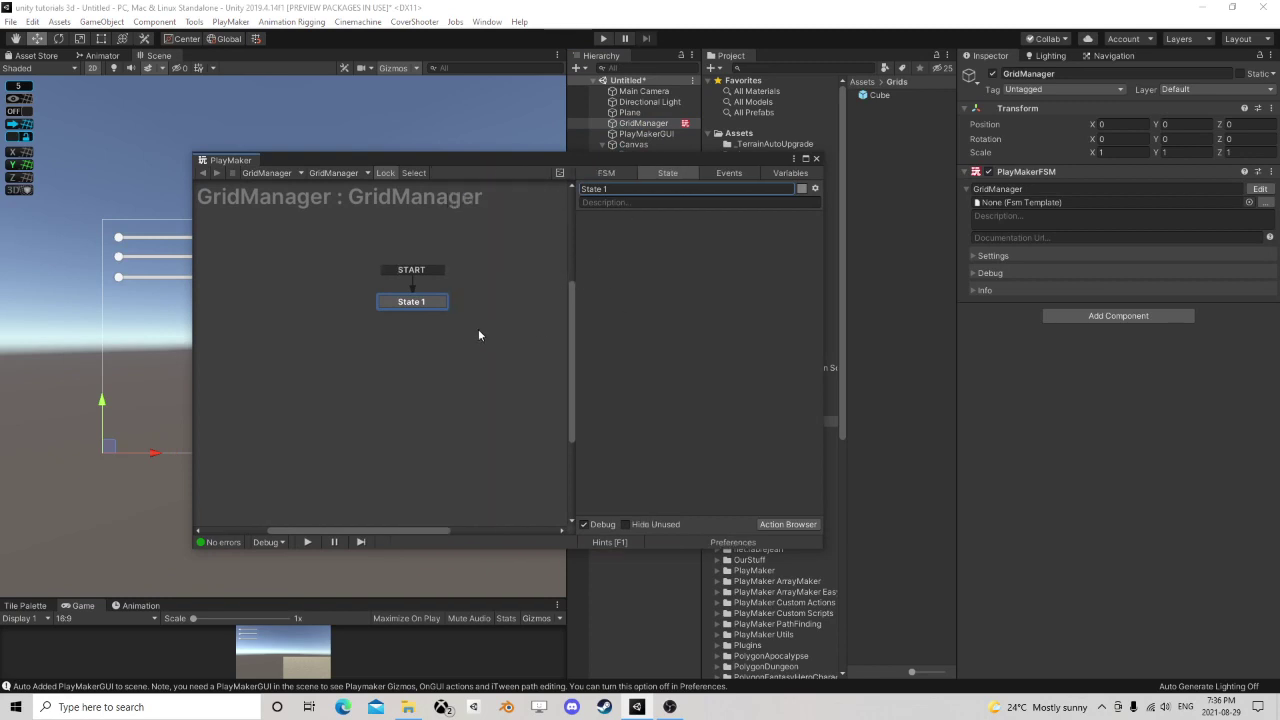
# - Add an event named Reset to the GridManager FSM and make it global
pyautogui.click(729, 173)
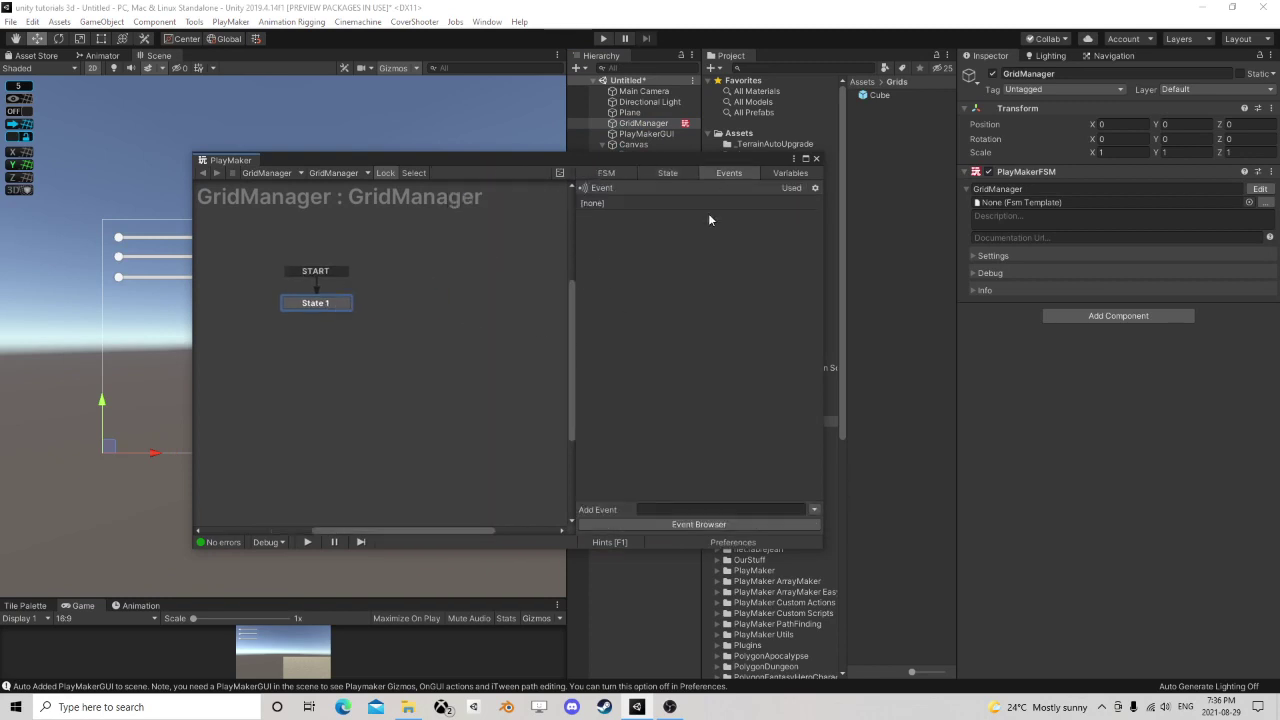
pyautogui.click(658, 508)
pyautogui.write('Res')
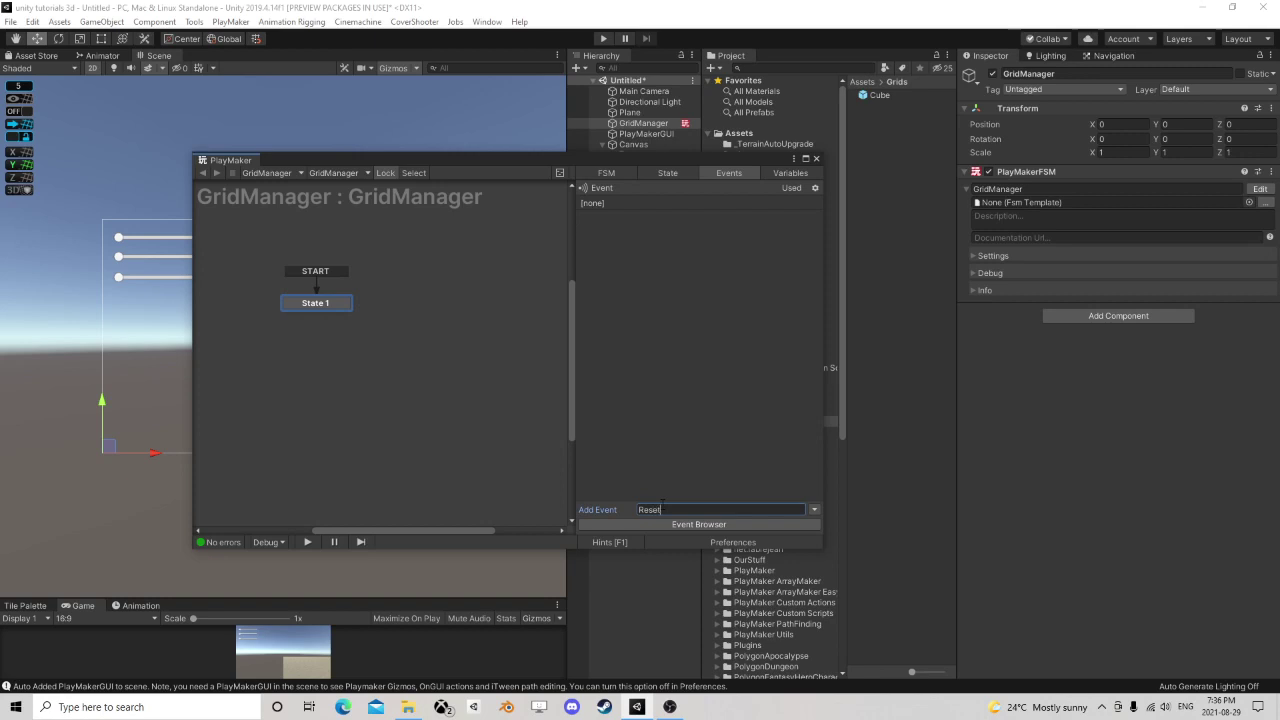
pyautogui.write('et')
pyautogui.press('Return')
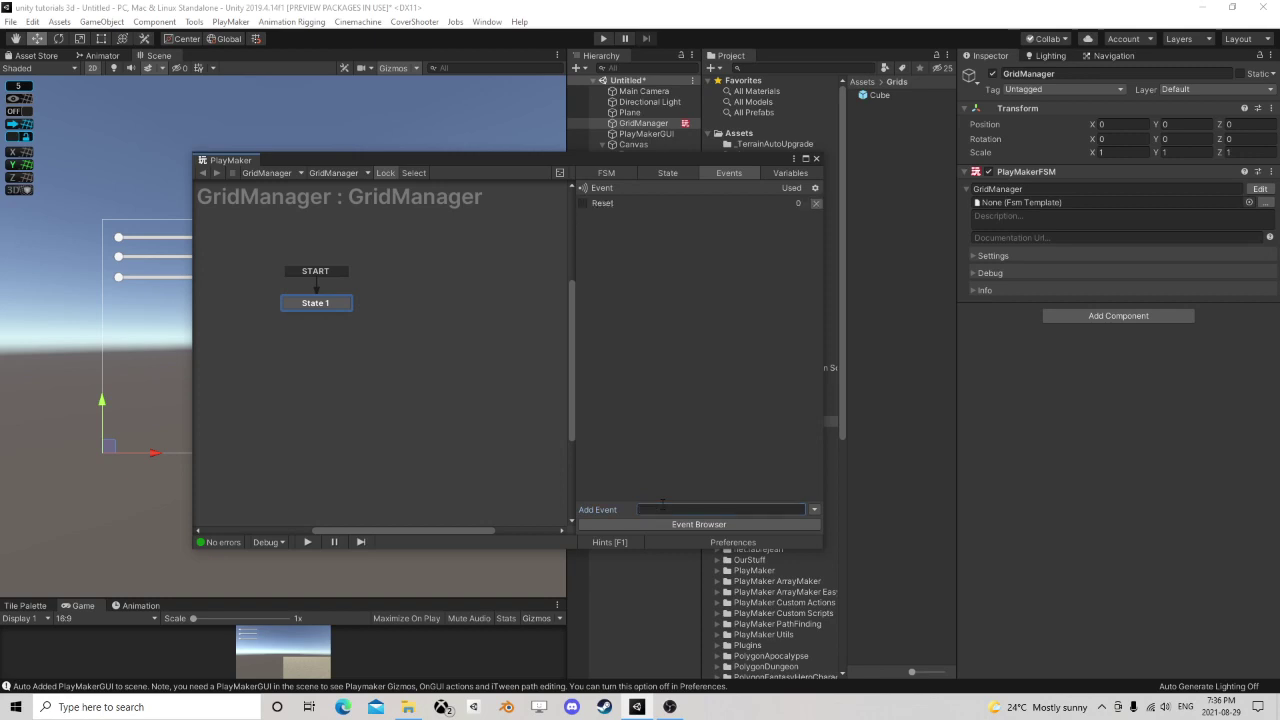
pyautogui.click(582, 204)
# - Add a second global event named CreateGrid to the GridManager FSM
pyautogui.click(652, 510)
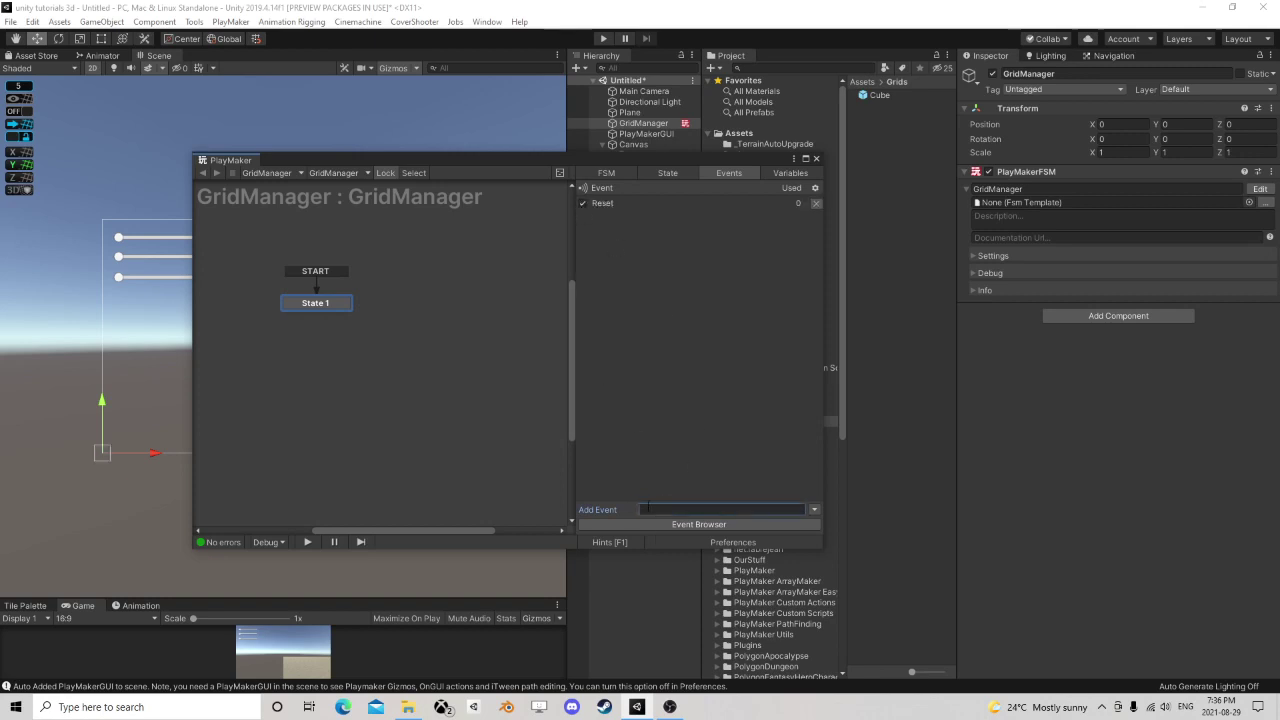
pyautogui.write('CreateGrid')
pyautogui.press('Return')
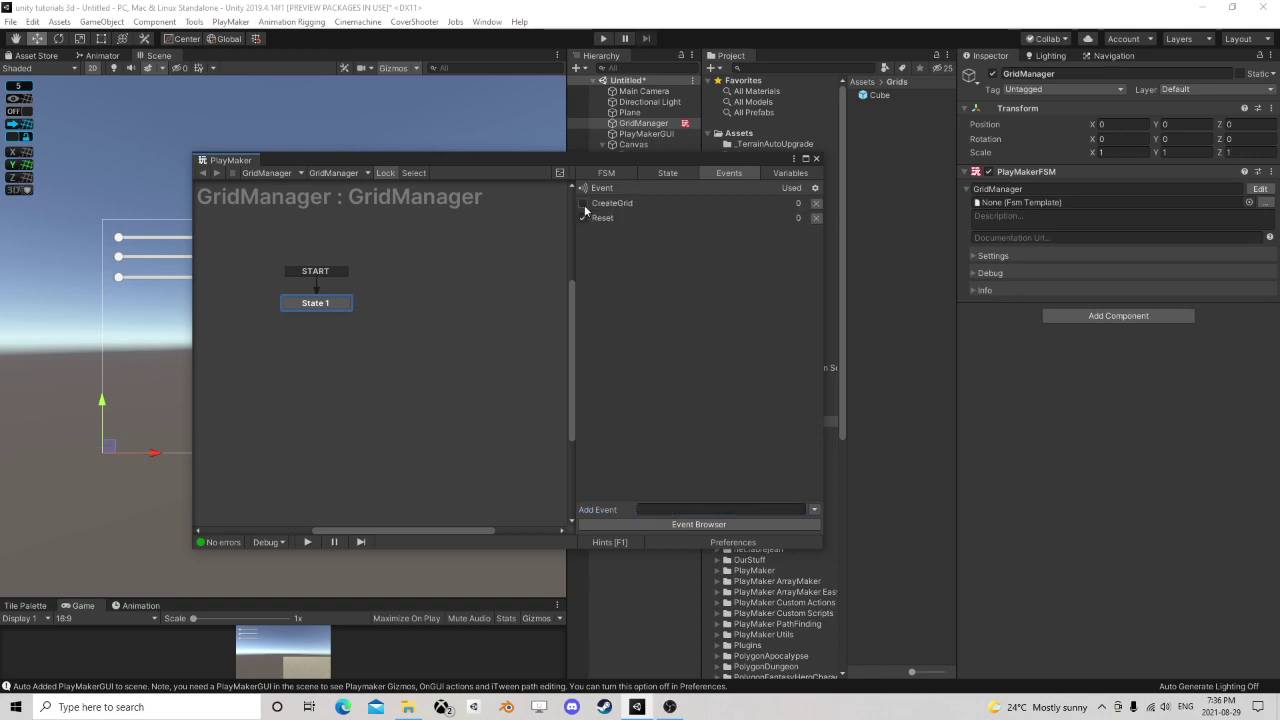
# - Add a new state beside the start state and give it a Reset global transition
pyautogui.rightClick(430, 294)
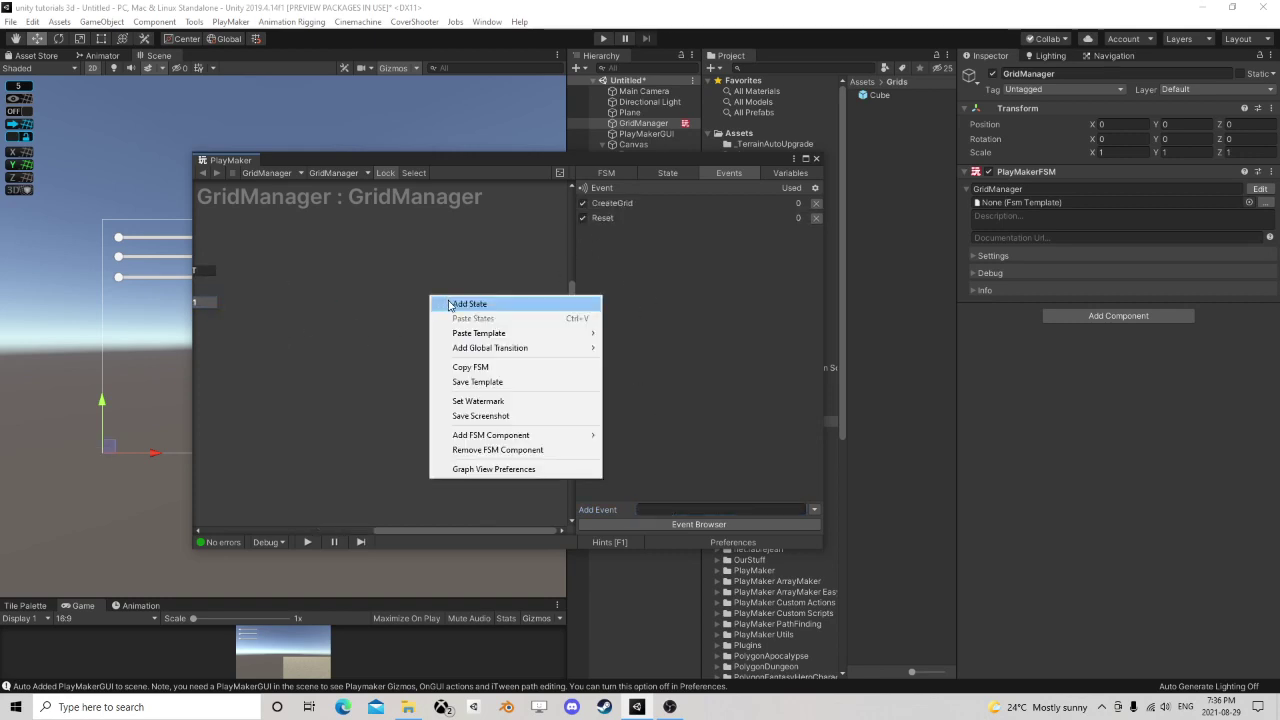
pyautogui.click(458, 300)
pyautogui.rightClick(463, 305)
pyautogui.moveTo(516, 317)
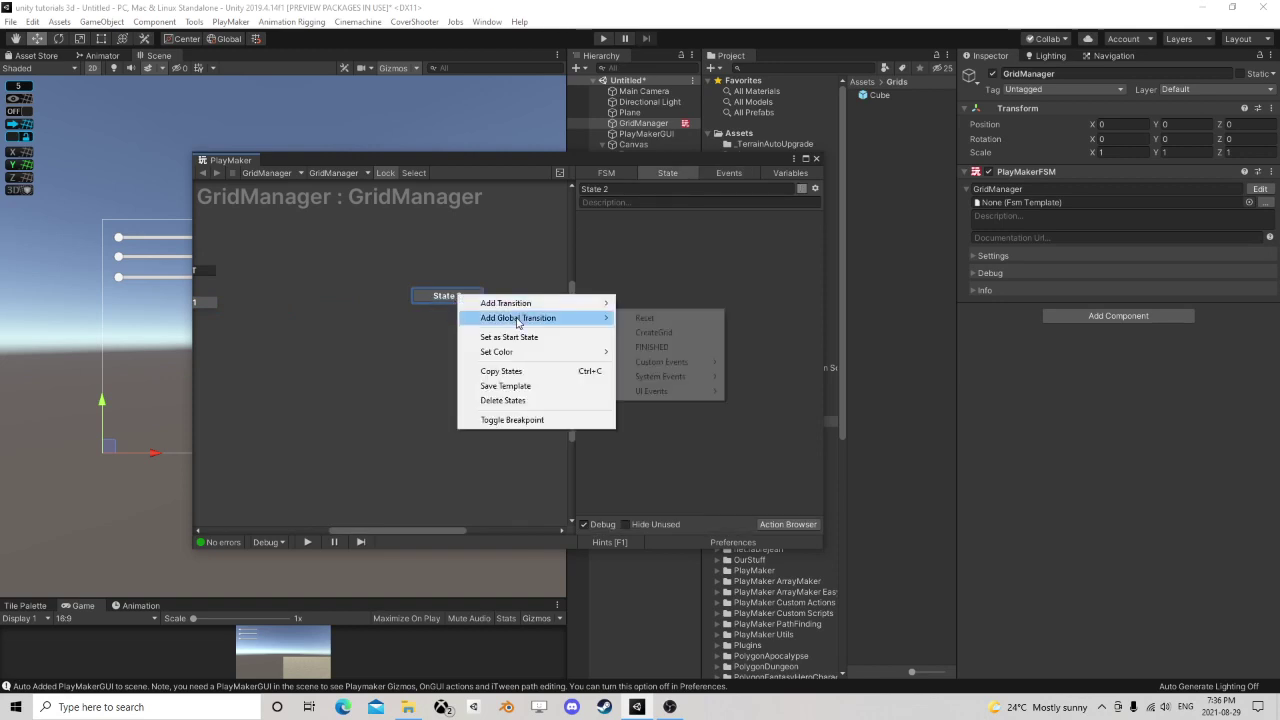
pyautogui.click(666, 318)
# - Add an Array Get Next action to the Reset-triggered state and choose GridBlocks as its array
pyautogui.click(786, 524)
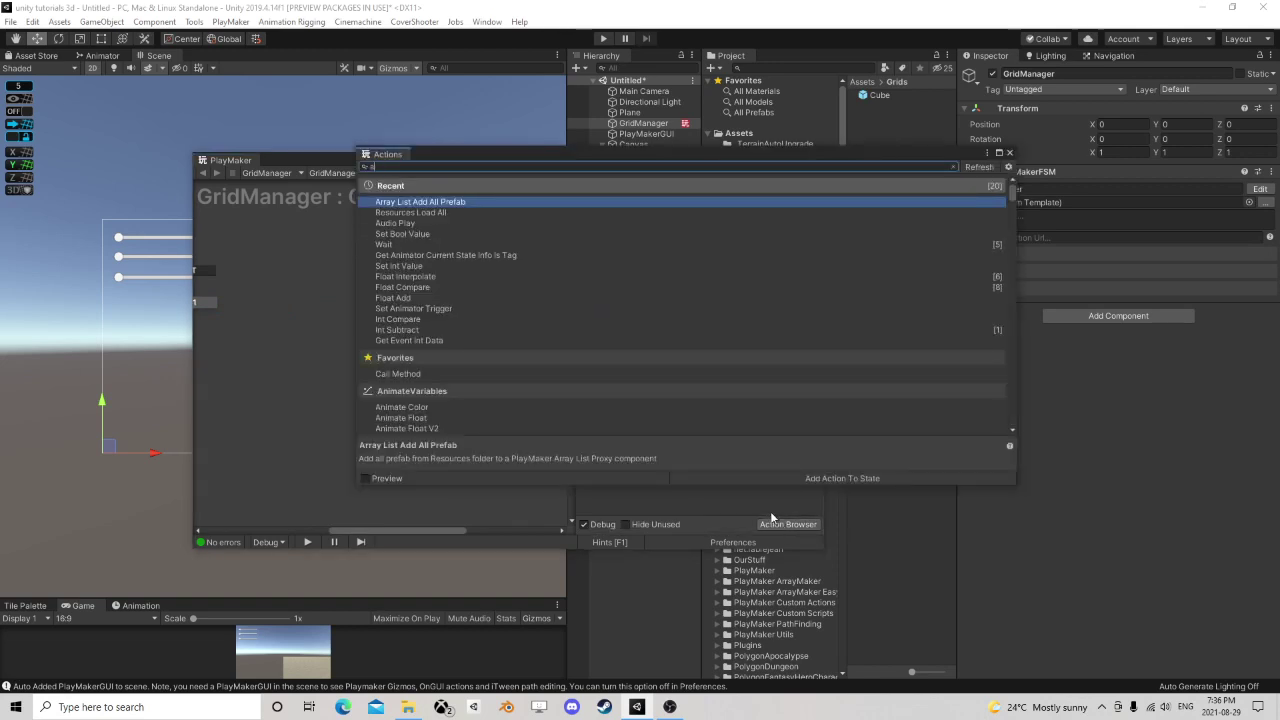
pyautogui.write('get')
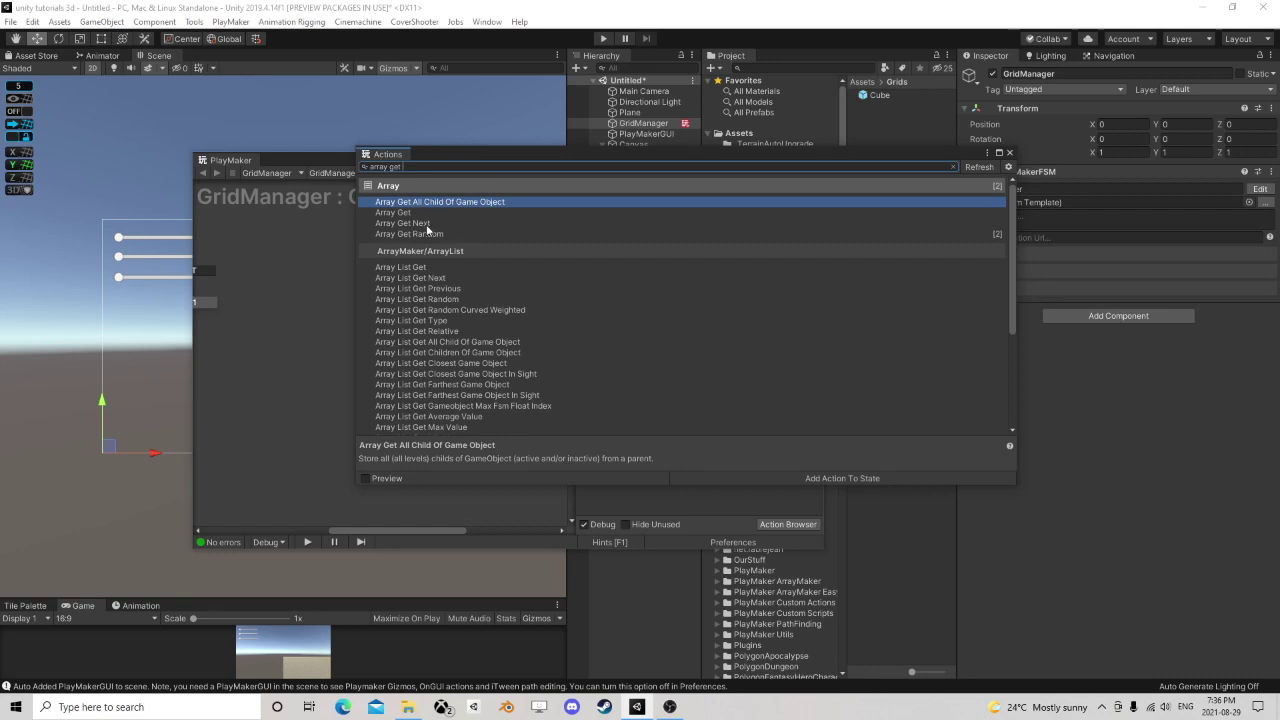
pyautogui.doubleClick(427, 224)
pyautogui.click(1009, 152)
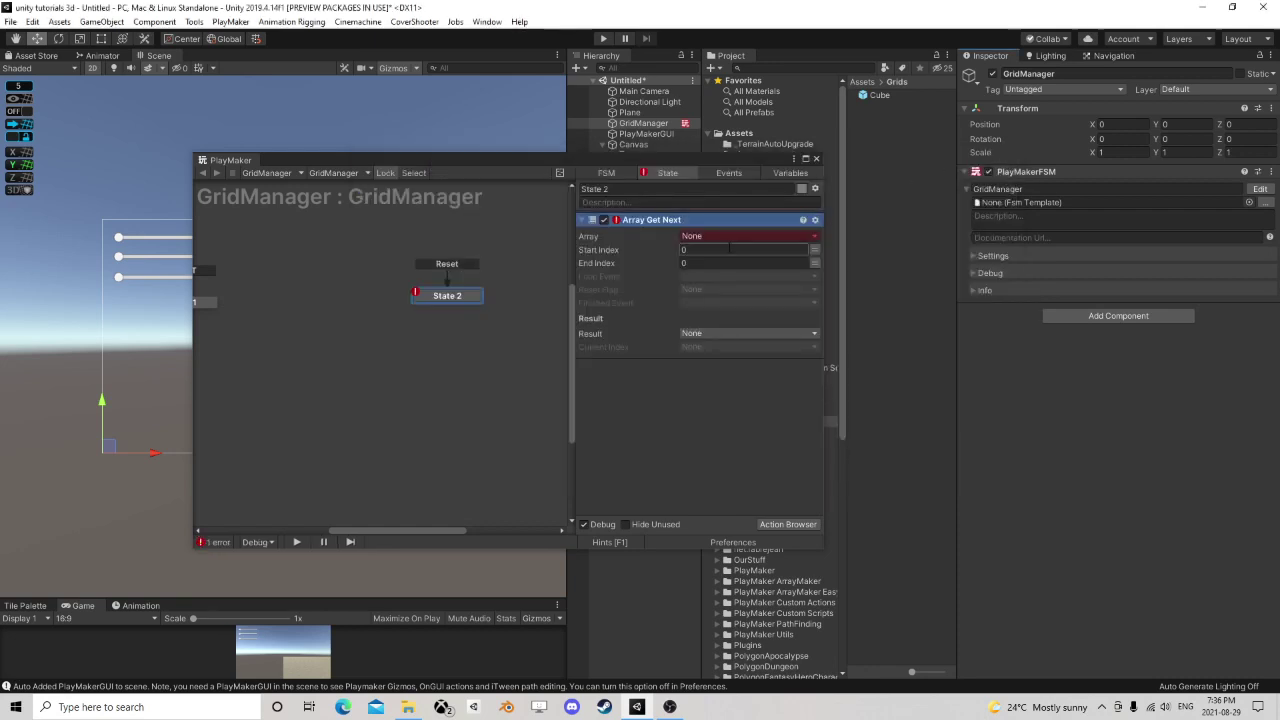
pyautogui.click(720, 237)
pyautogui.click(722, 265)
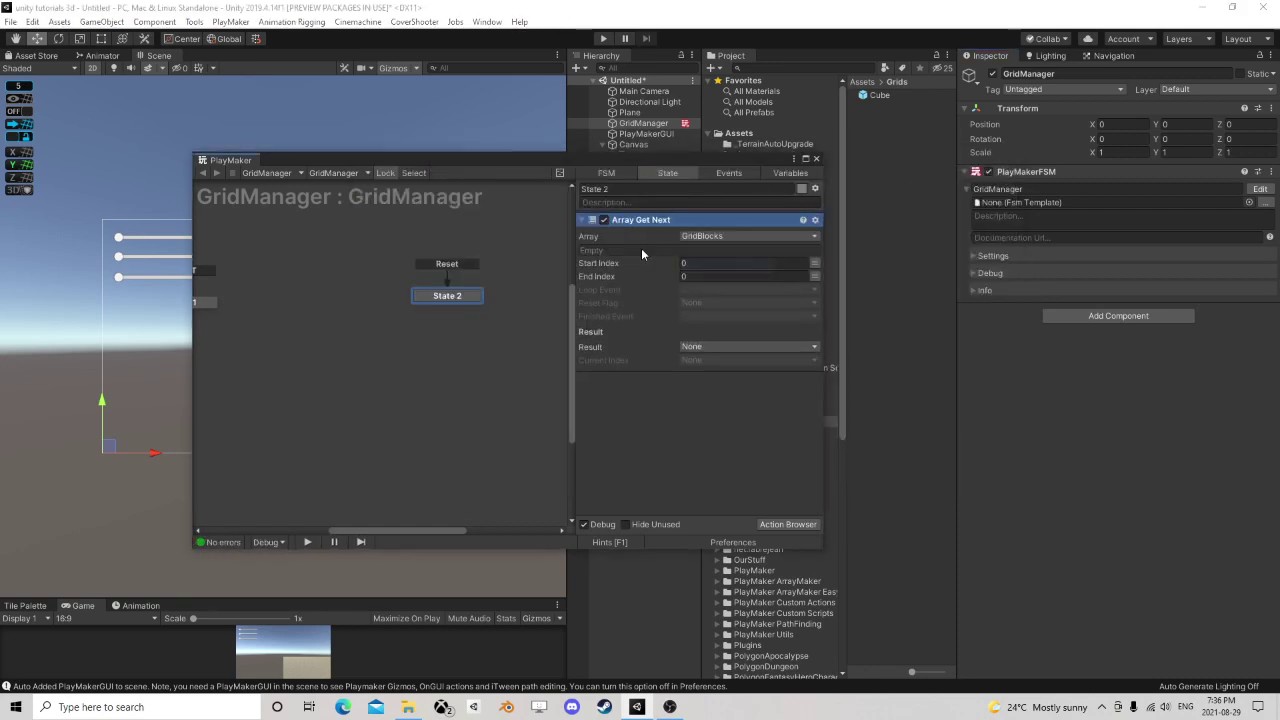
# - Create a new event named loop as the Loop Event of the Array Get Next action
pyautogui.click(692, 289)
pyautogui.click(726, 401)
pyautogui.write('loop')
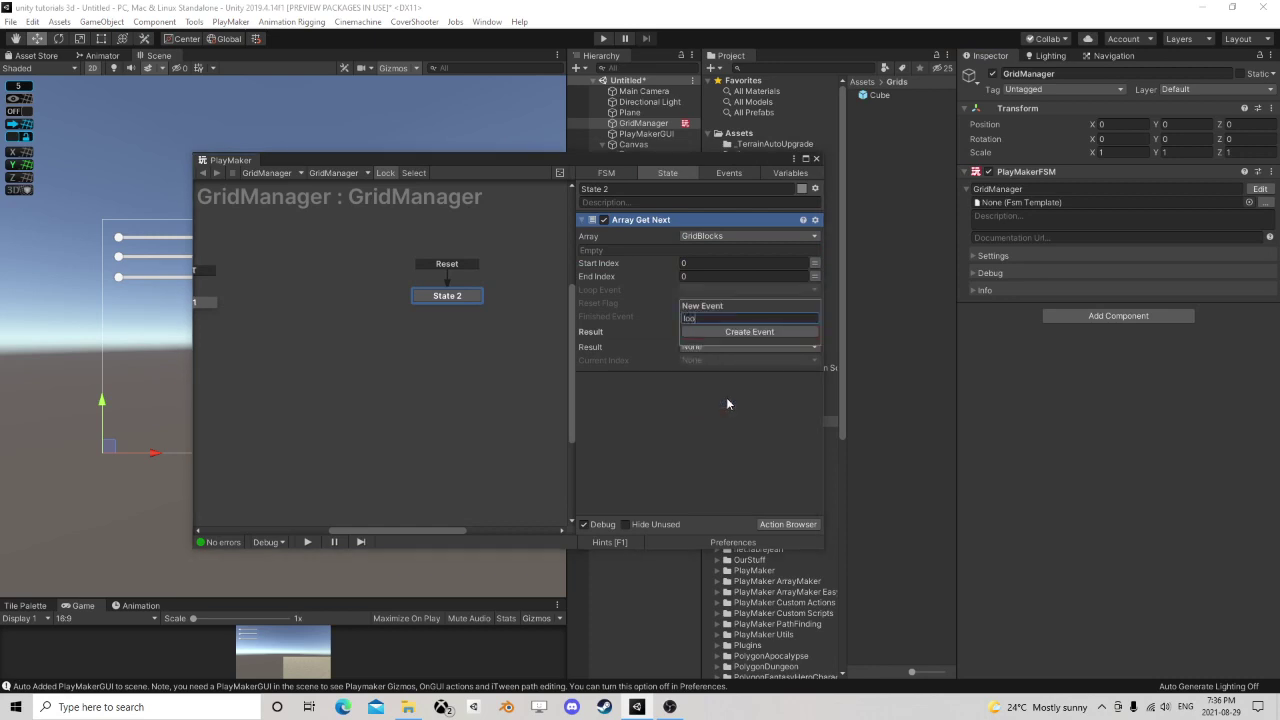
pyautogui.press('Return')
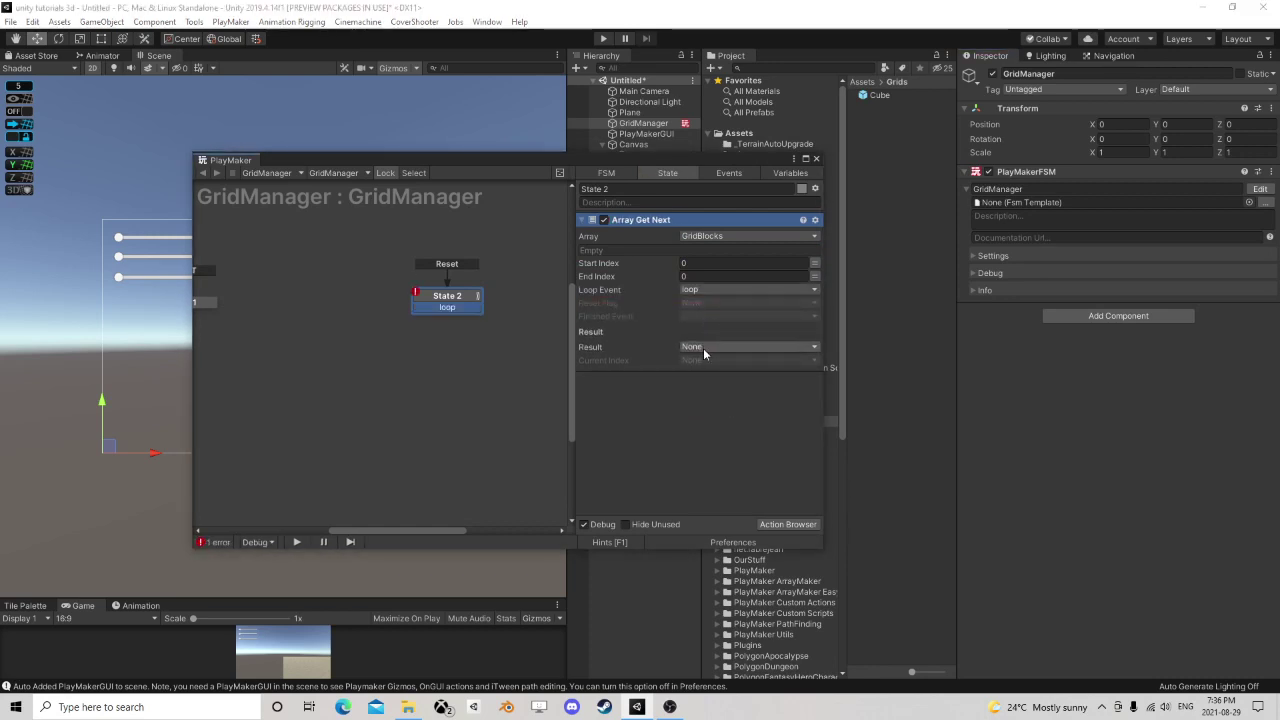
# - Store the Array Get Next result in a new variable named CurrentBlock
pyautogui.click(703, 348)
pyautogui.click(724, 394)
pyautogui.write('Cu')
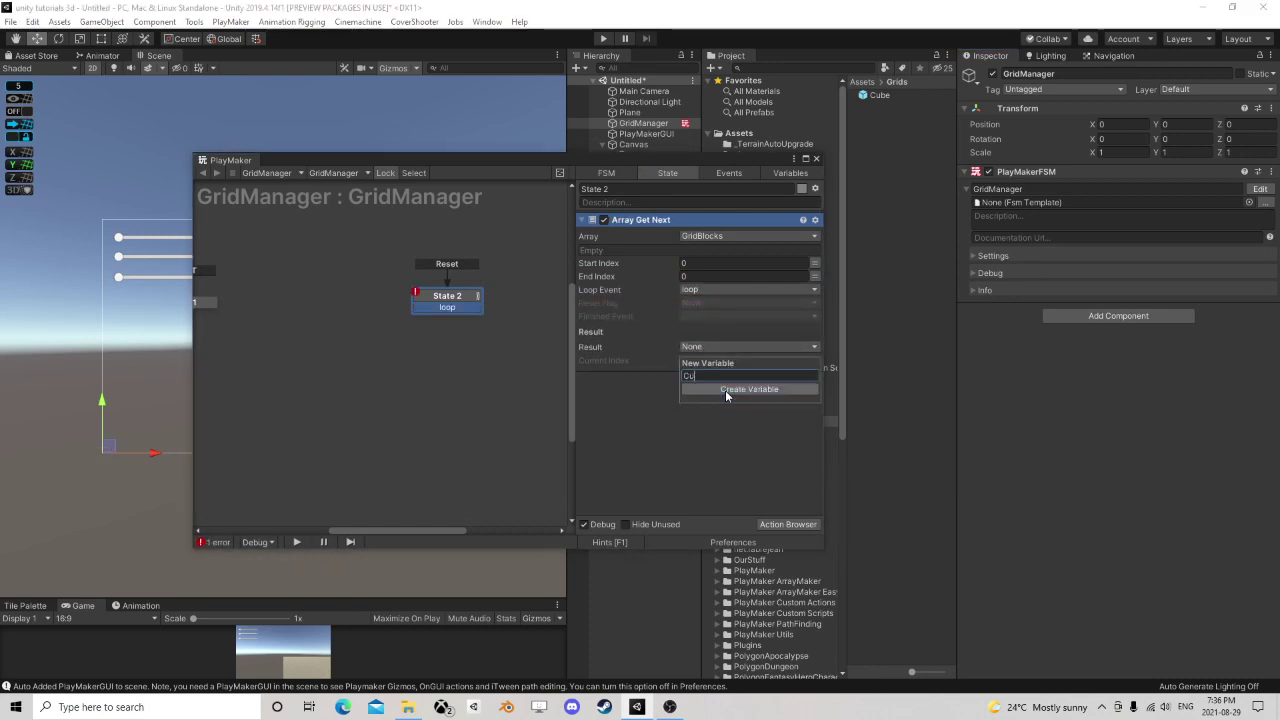
pyautogui.write('rrentBlock')
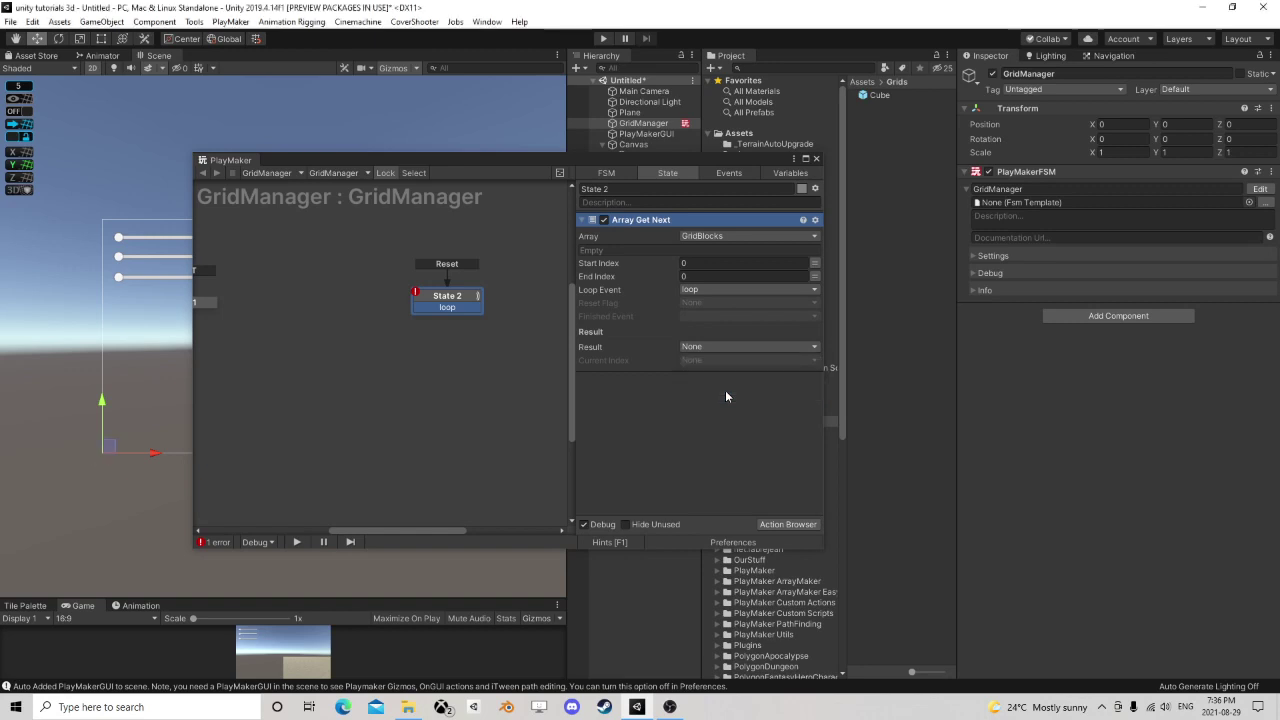
pyautogui.click(725, 390)
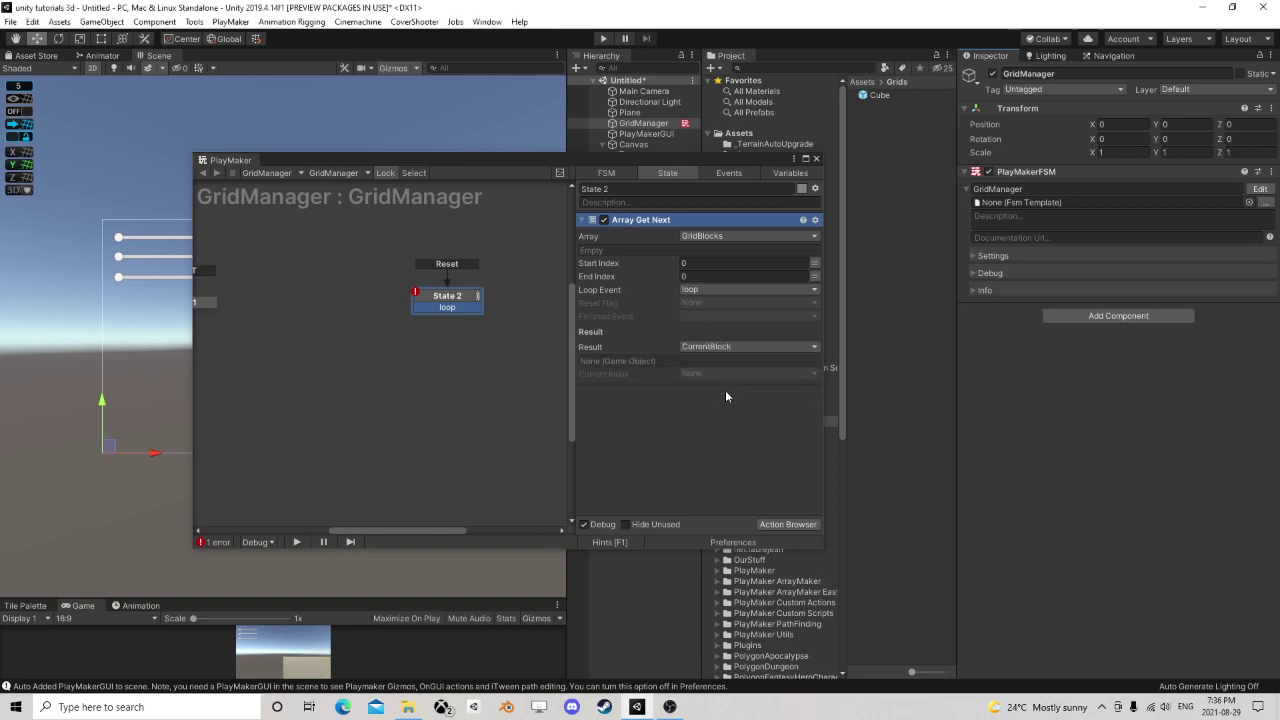
# - Create a new event named Done as the Finished Event of the Array Get Next action
pyautogui.click(697, 316)
pyautogui.click(729, 440)
pyautogui.write('Done')
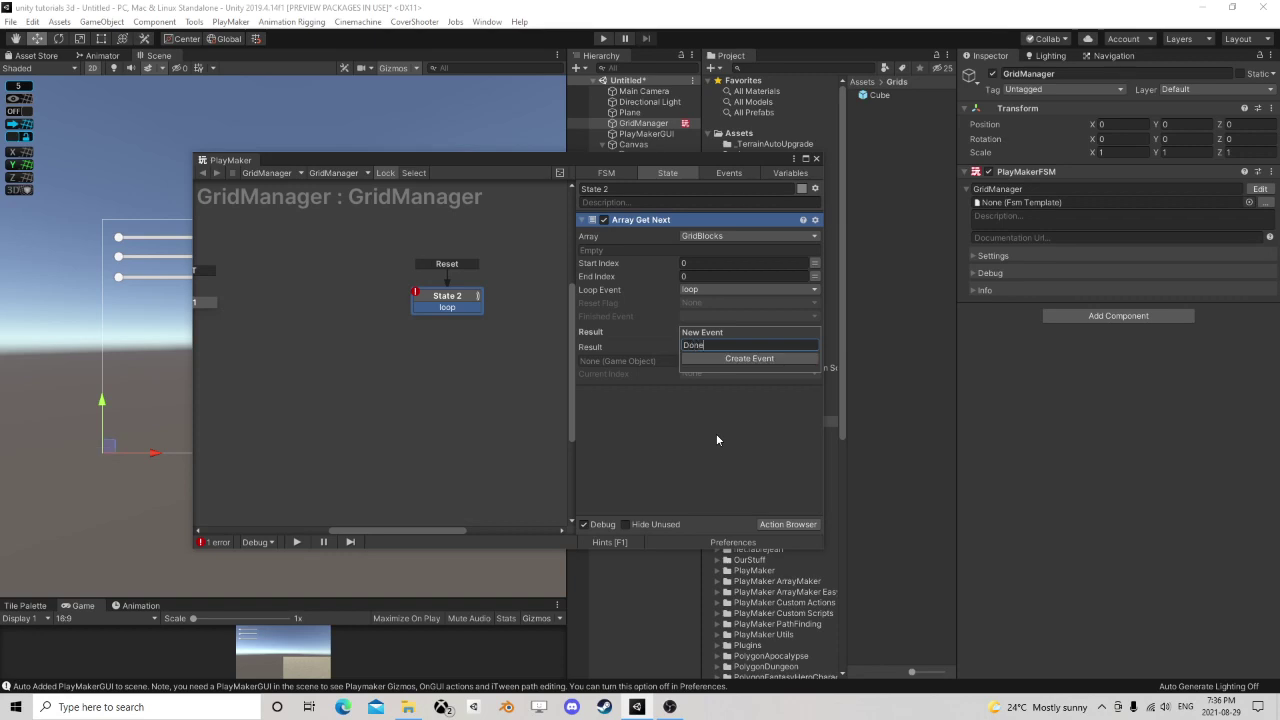
pyautogui.press('Return')
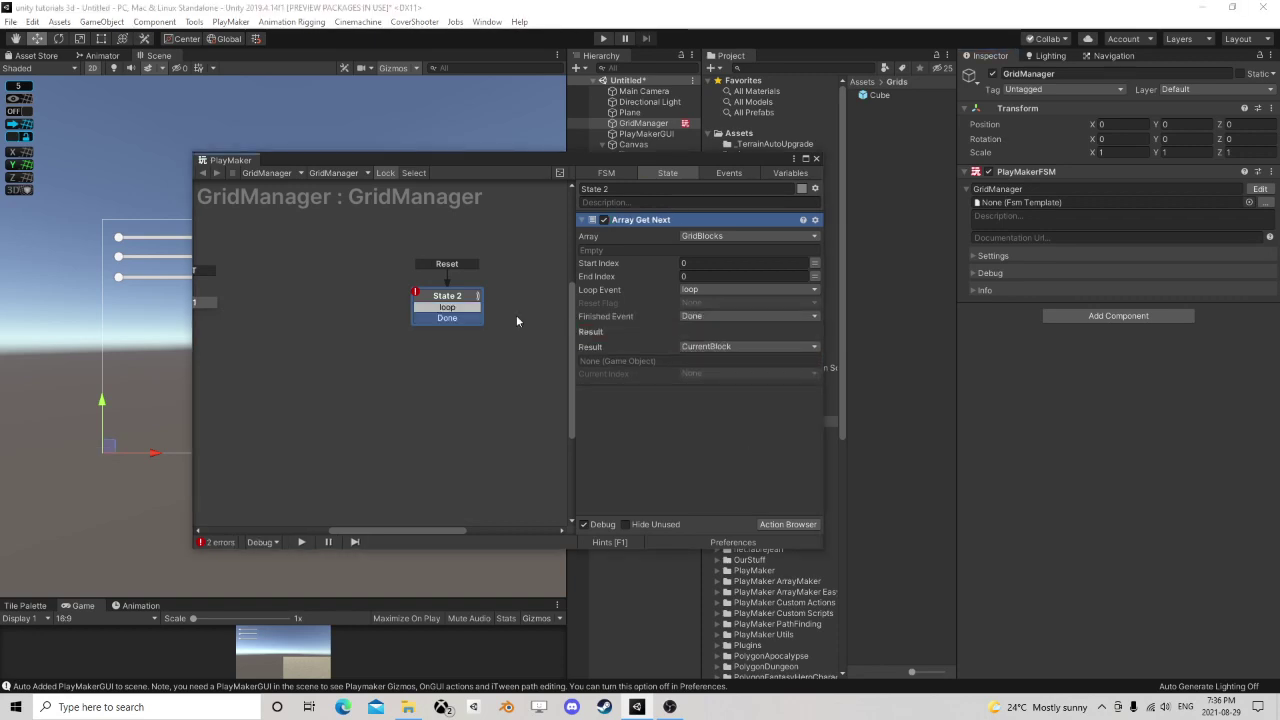
# - Link the loop transition to a new state and add a Destroy Object action to that state
pyautogui.moveTo(346, 331); pyautogui.dragTo(468, 319)
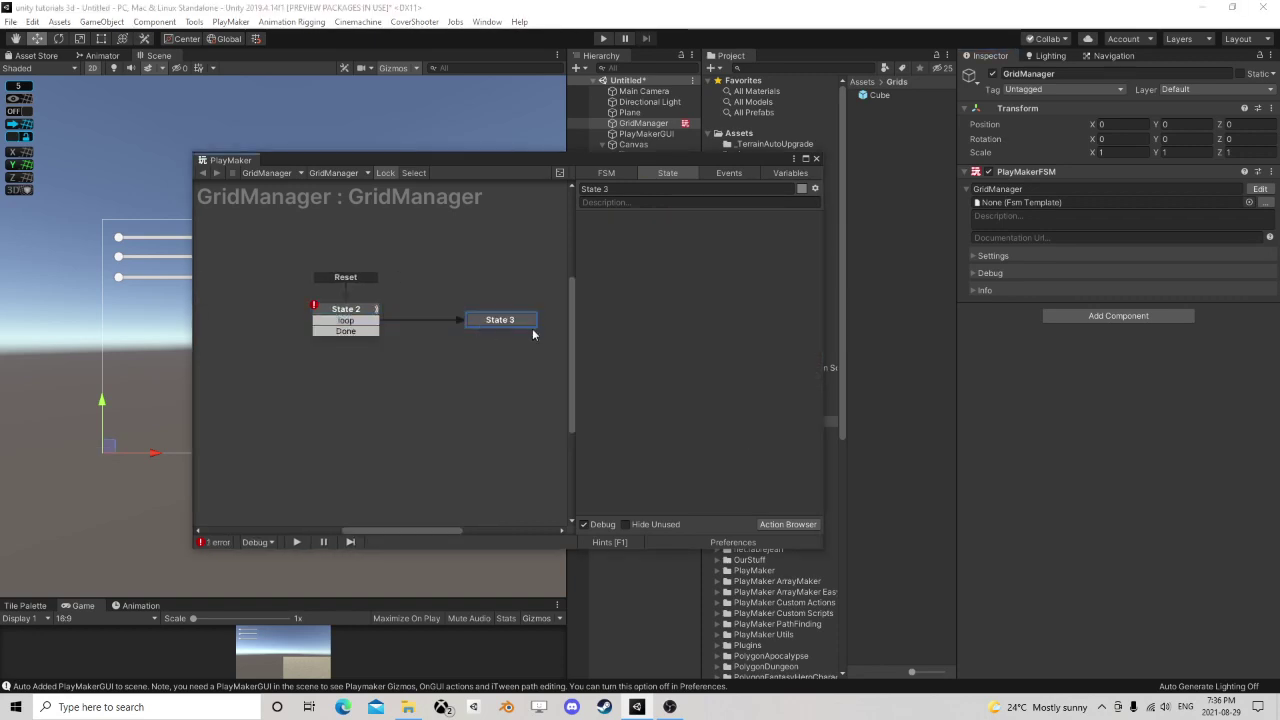
pyautogui.click(788, 524)
pyautogui.write('destr')
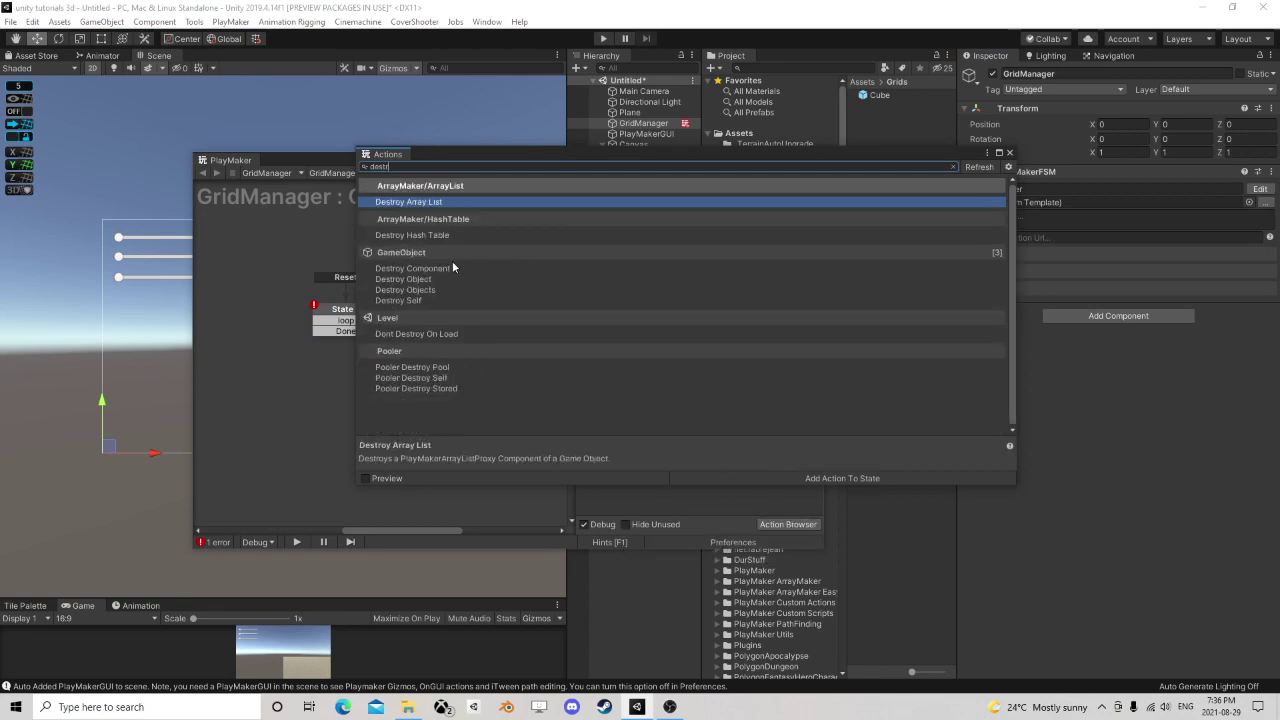
pyautogui.doubleClick(424, 281)
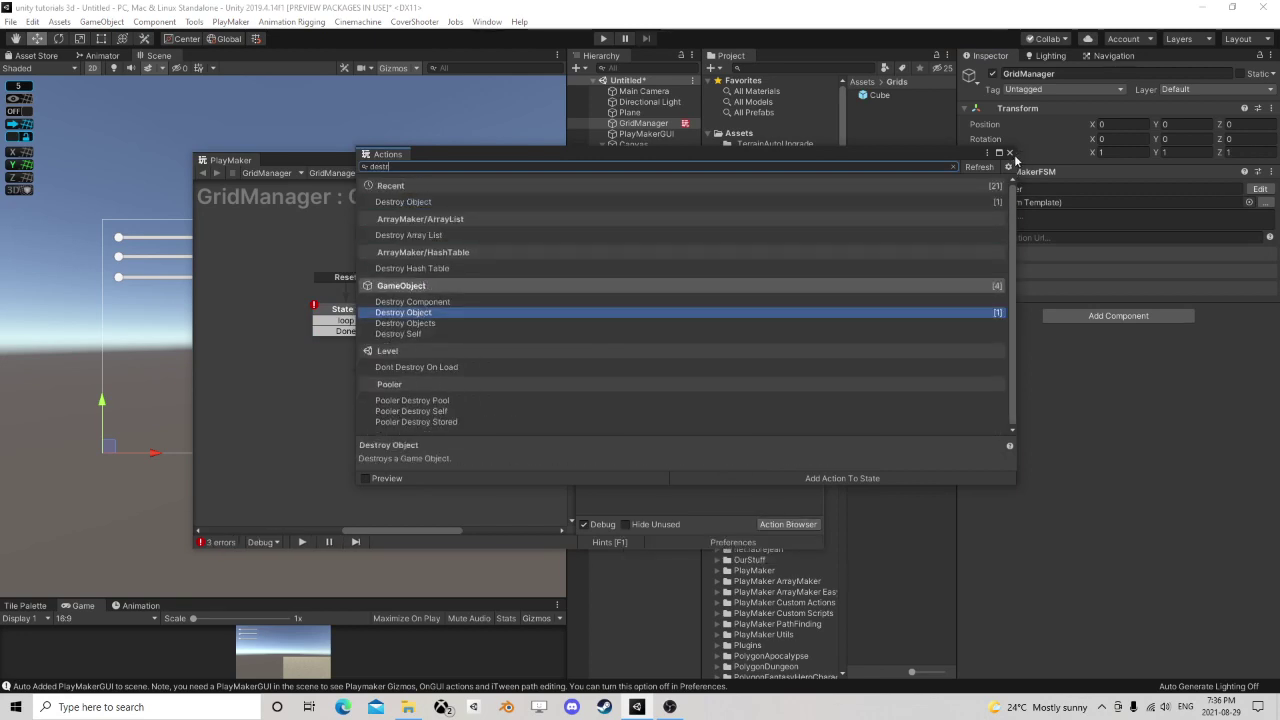
# - Add a Destroy Objects action to State 3 and use the GridBlocks array variable for its Game Objects
pyautogui.click(1009, 153)
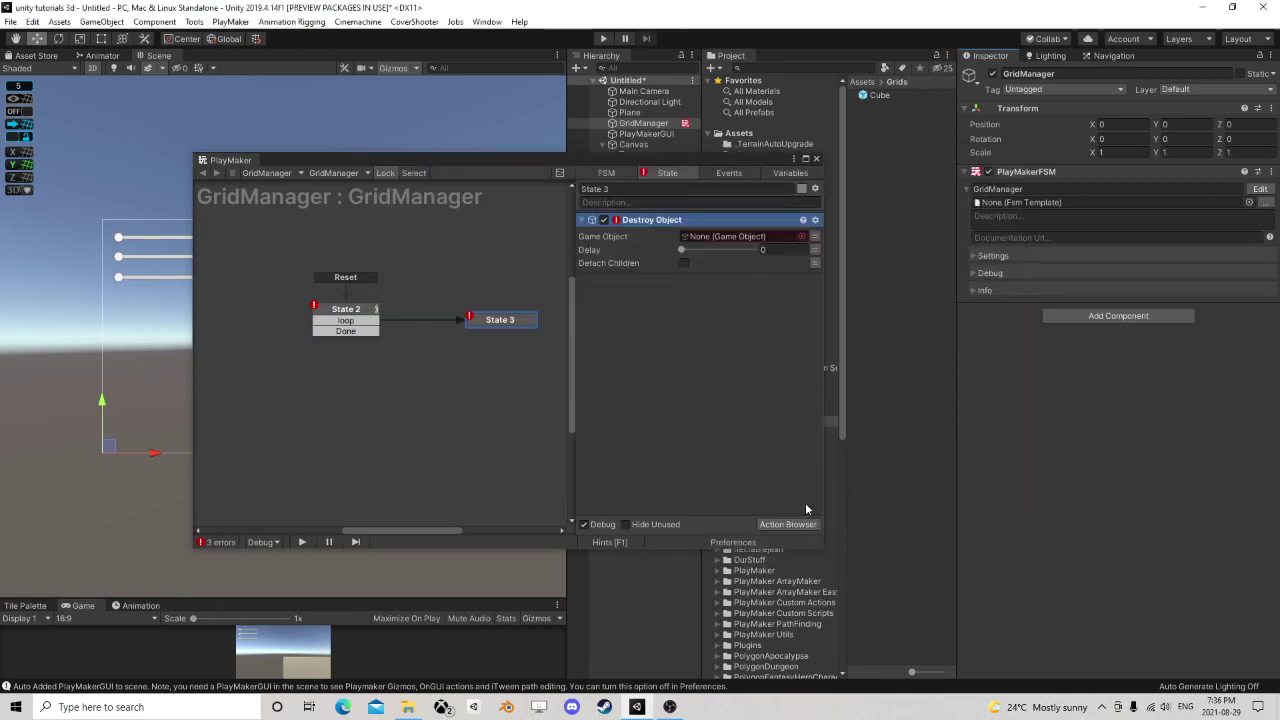
pyautogui.click(766, 518)
pyautogui.doubleClick(424, 323)
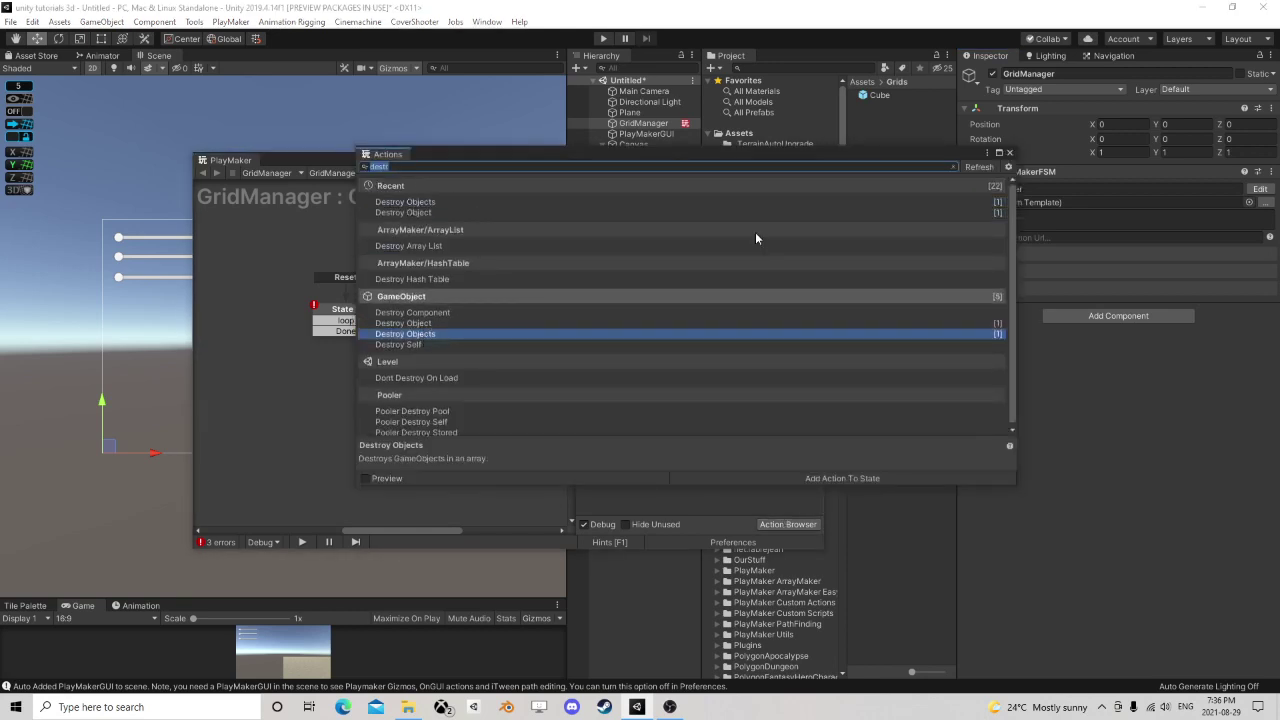
pyautogui.click(1009, 153)
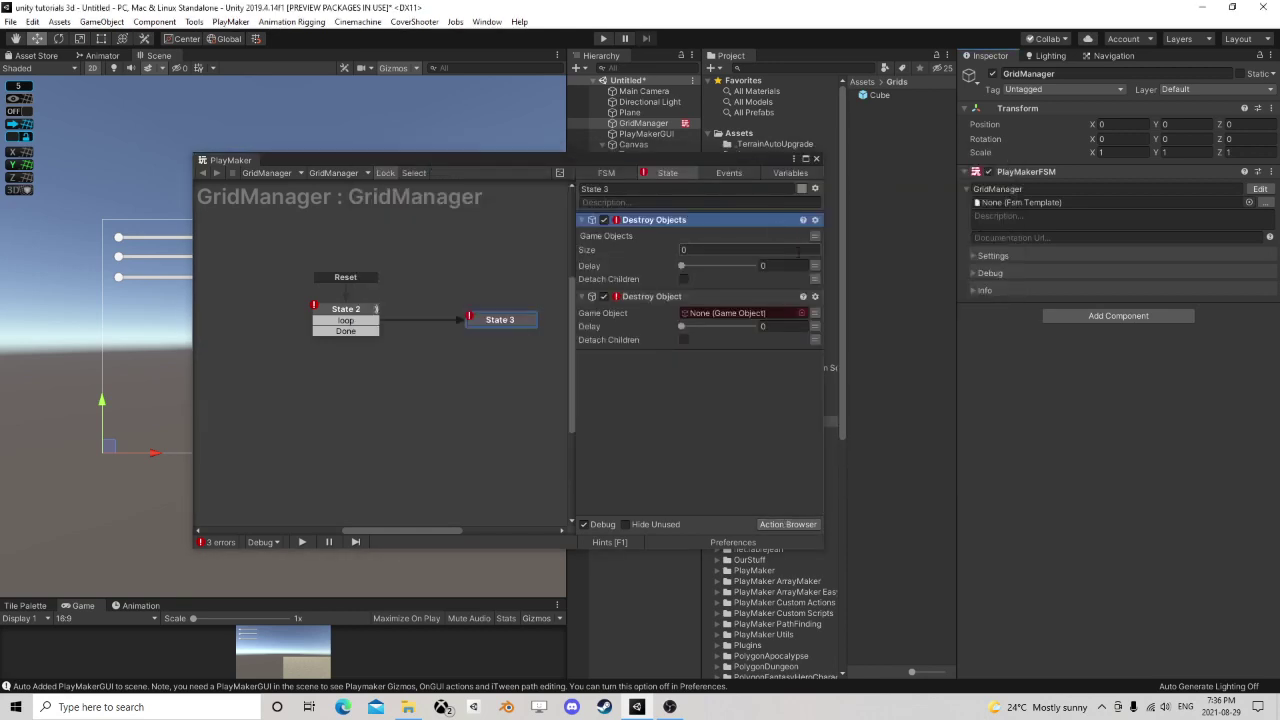
pyautogui.click(816, 237)
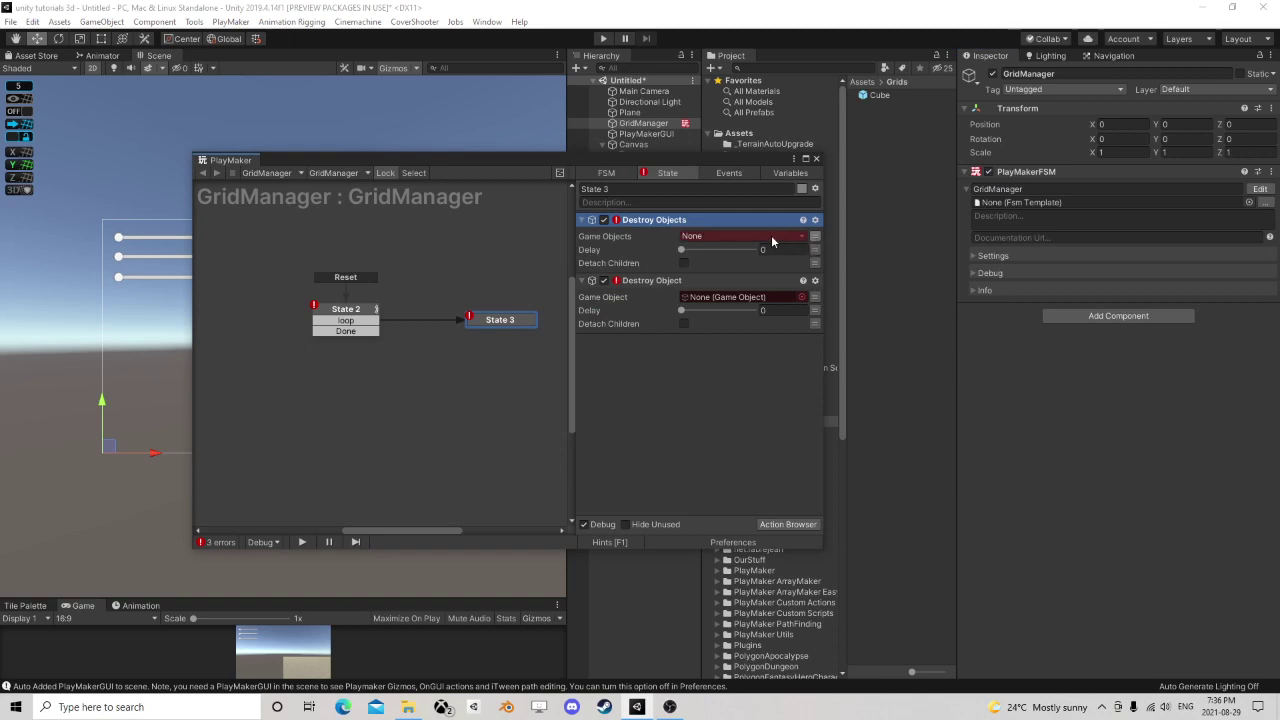
pyautogui.click(772, 238)
pyautogui.click(724, 266)
# - Remove the single Destroy Object action from State 3 and move the Destroy Objects action to State 2
pyautogui.click(646, 293)
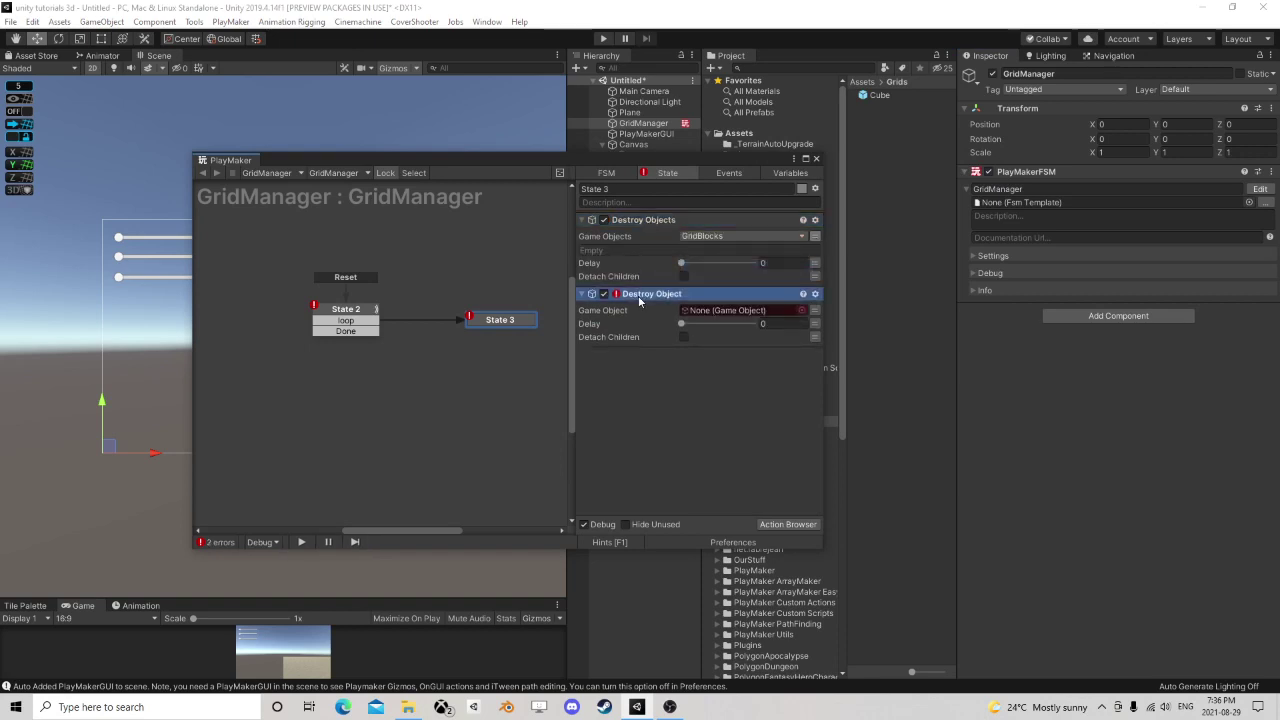
pyautogui.press('Delete')
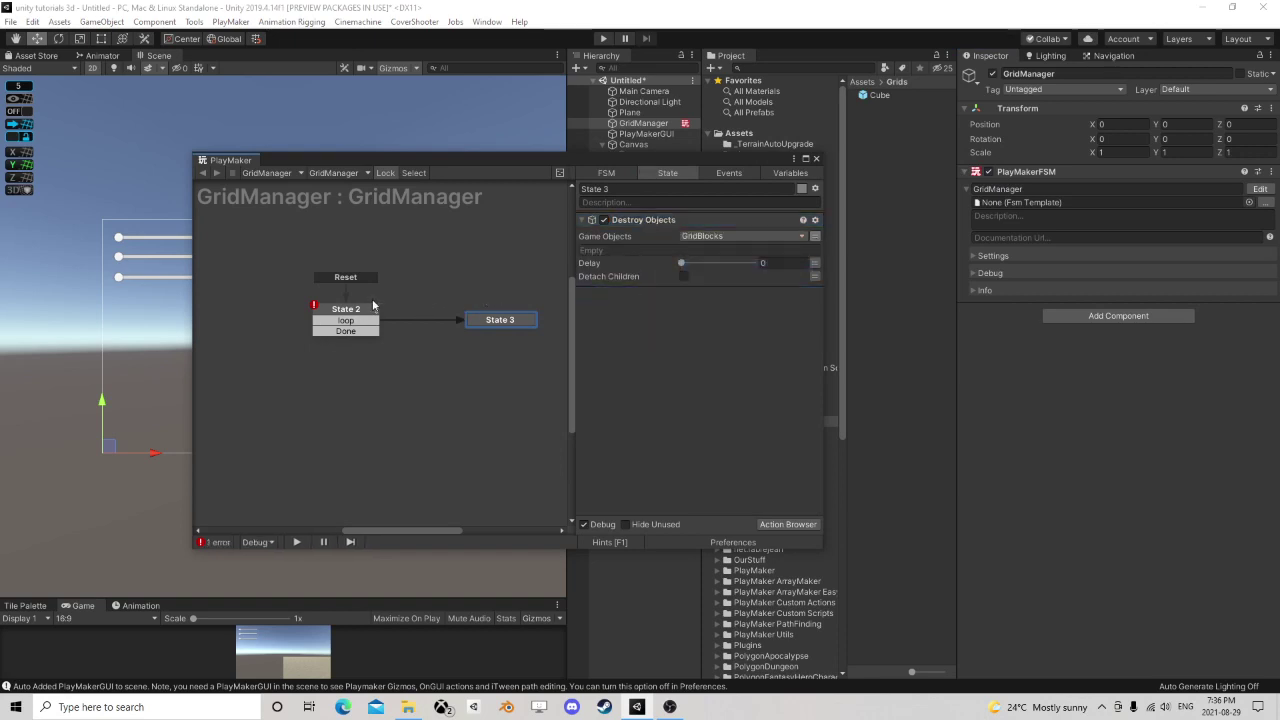
pyautogui.moveTo(635, 219); pyautogui.dragTo(350, 315)
# - Delete the Array Get Next action and the loop and Done transitions from State 2
pyautogui.click(660, 219)
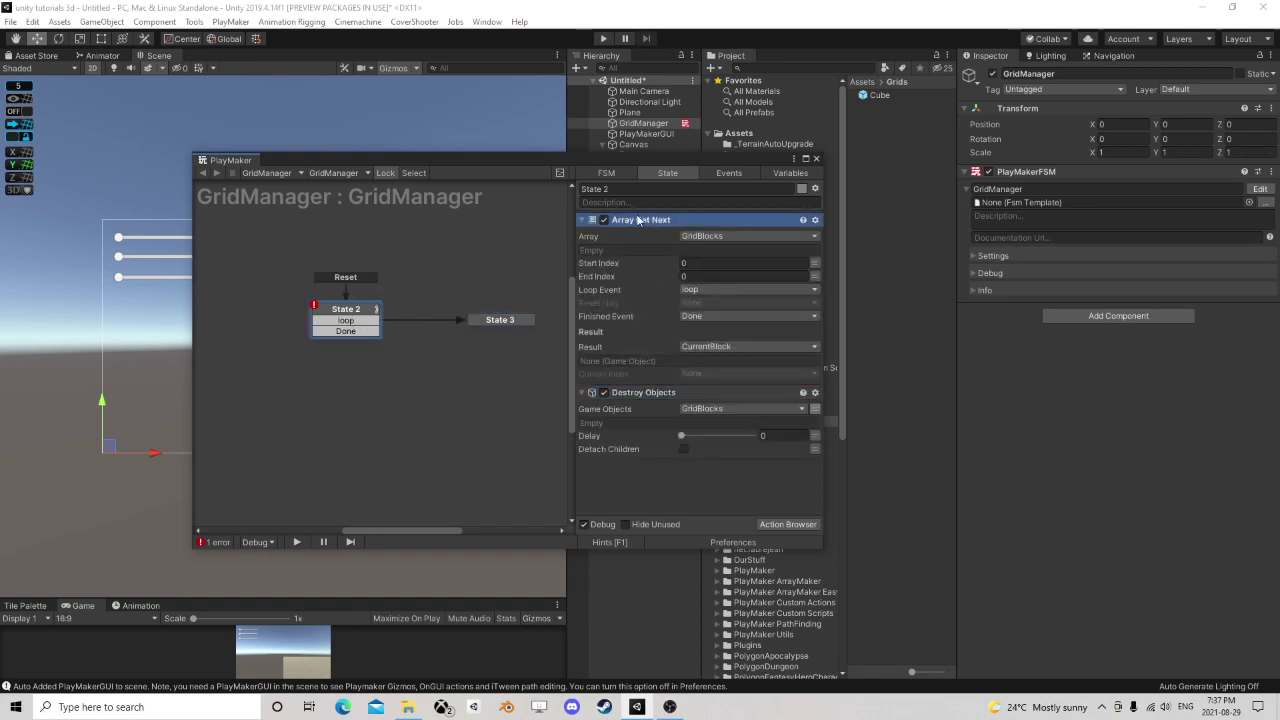
pyautogui.press('Delete')
pyautogui.rightClick(358, 332)
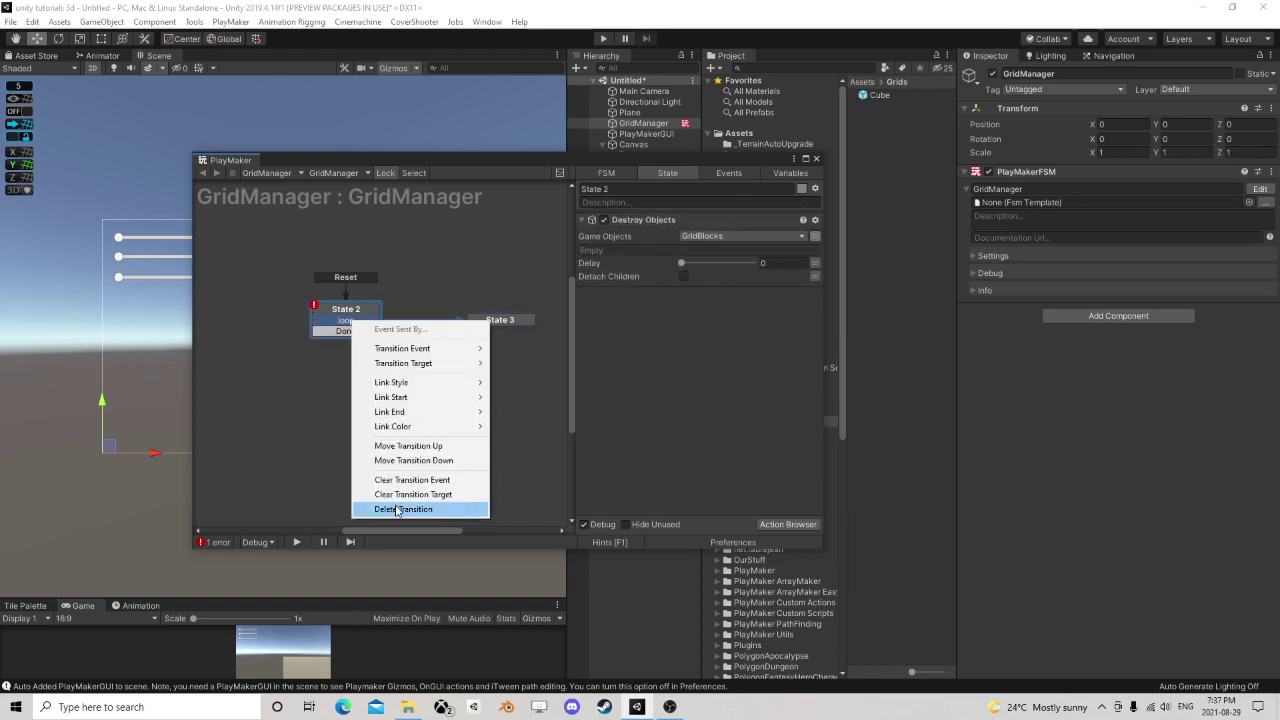
pyautogui.click(403, 509)
pyautogui.rightClick(366, 324)
pyautogui.click(419, 510)
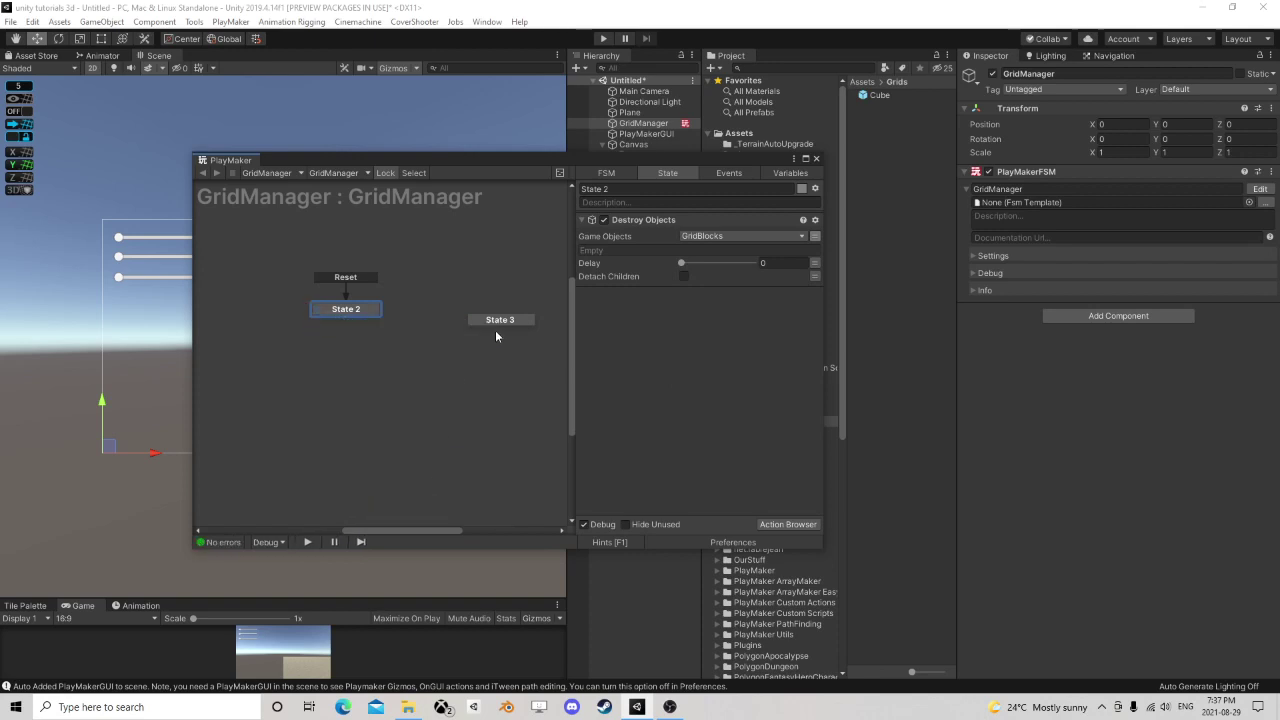
# - Delete the unused State 3 and add a FINISHED transition to State 2
pyautogui.click(495, 320)
pyautogui.press('Delete')
pyautogui.moveTo(349, 309); pyautogui.dragTo(425, 312)
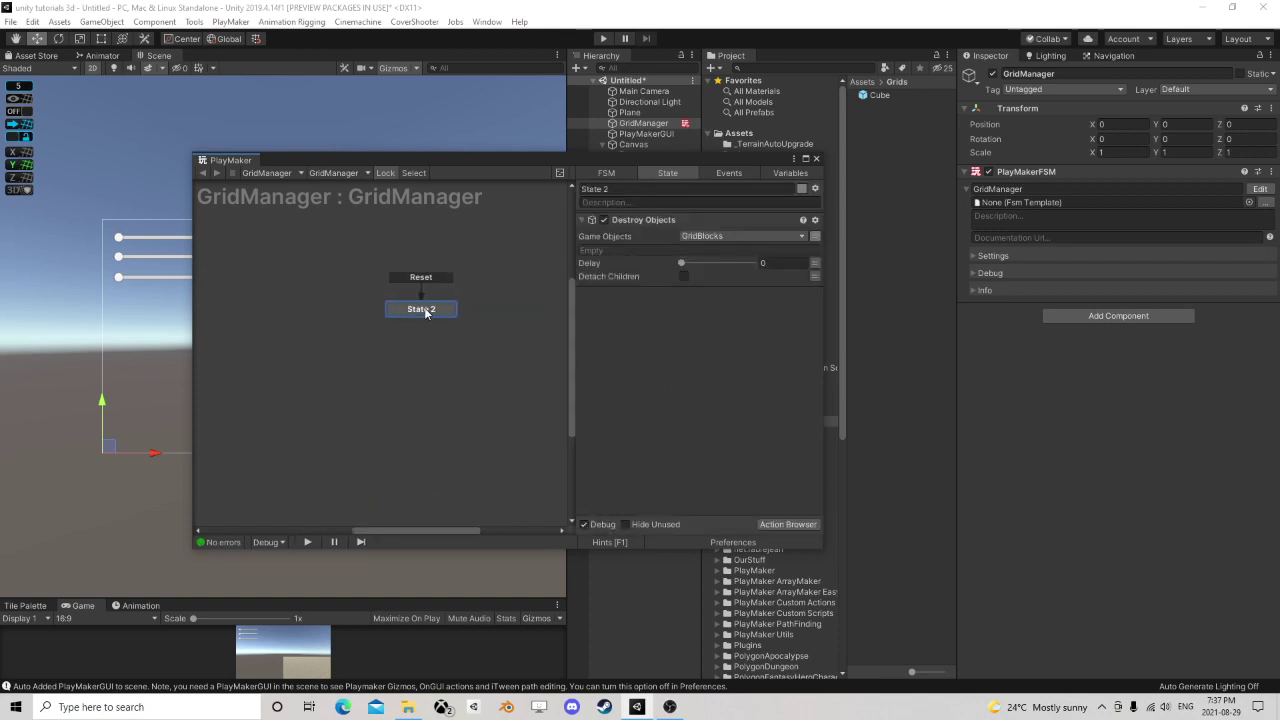
pyautogui.keyDown('ctrl'); pyautogui.click(425, 312); pyautogui.keyUp('ctrl')
# - Add a new state between State 1 and the Reset state and give it the CreateGrid global transition
pyautogui.moveTo(305, 316); pyautogui.dragTo(406, 323, button='middle')
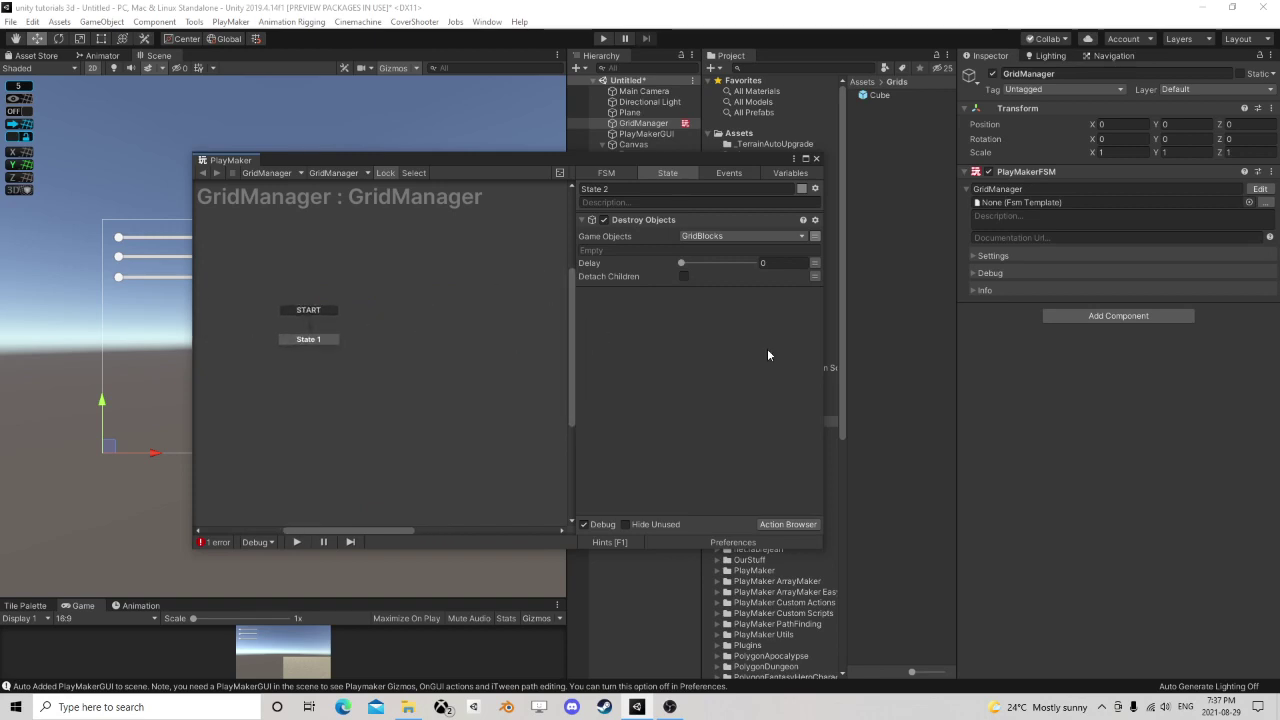
pyautogui.moveTo(576, 352); pyautogui.dragTo(584, 352)
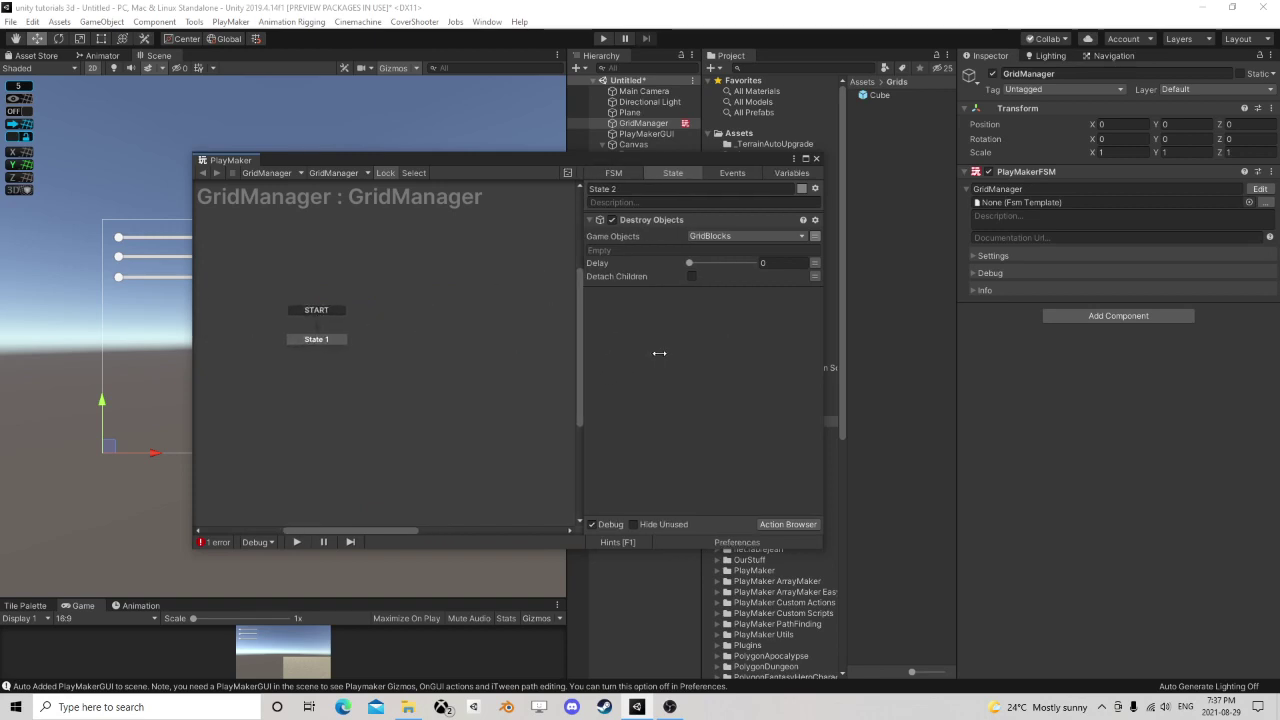
pyautogui.moveTo(520, 363); pyautogui.dragTo(486, 357, button='middle')
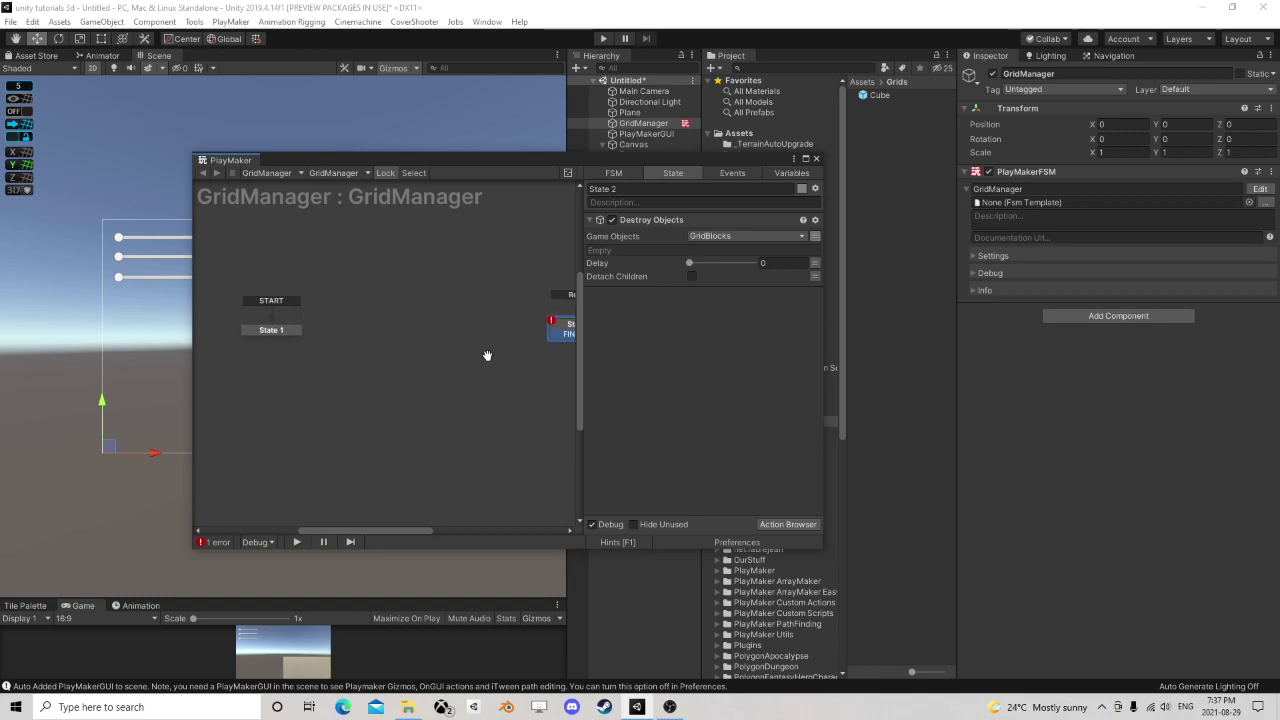
pyautogui.rightClick(383, 322)
pyautogui.click(415, 330)
pyautogui.rightClick(421, 326)
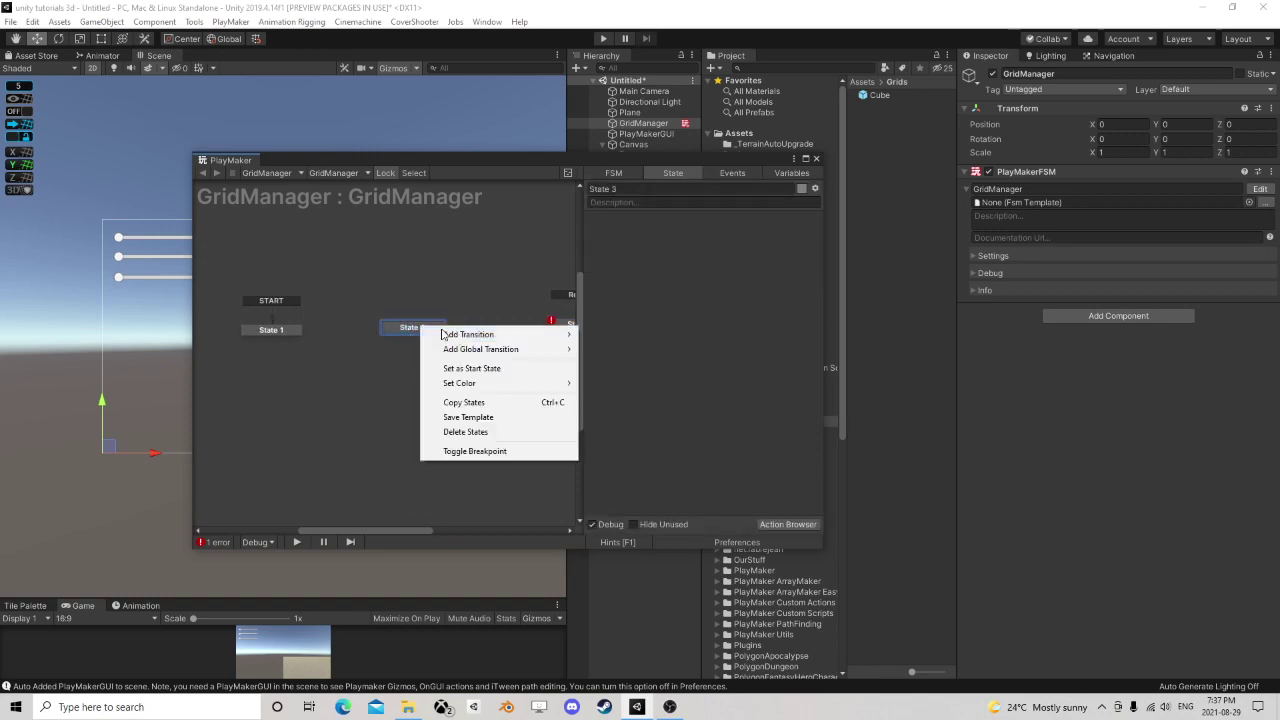
pyautogui.moveTo(468, 350)
pyautogui.click(630, 362)
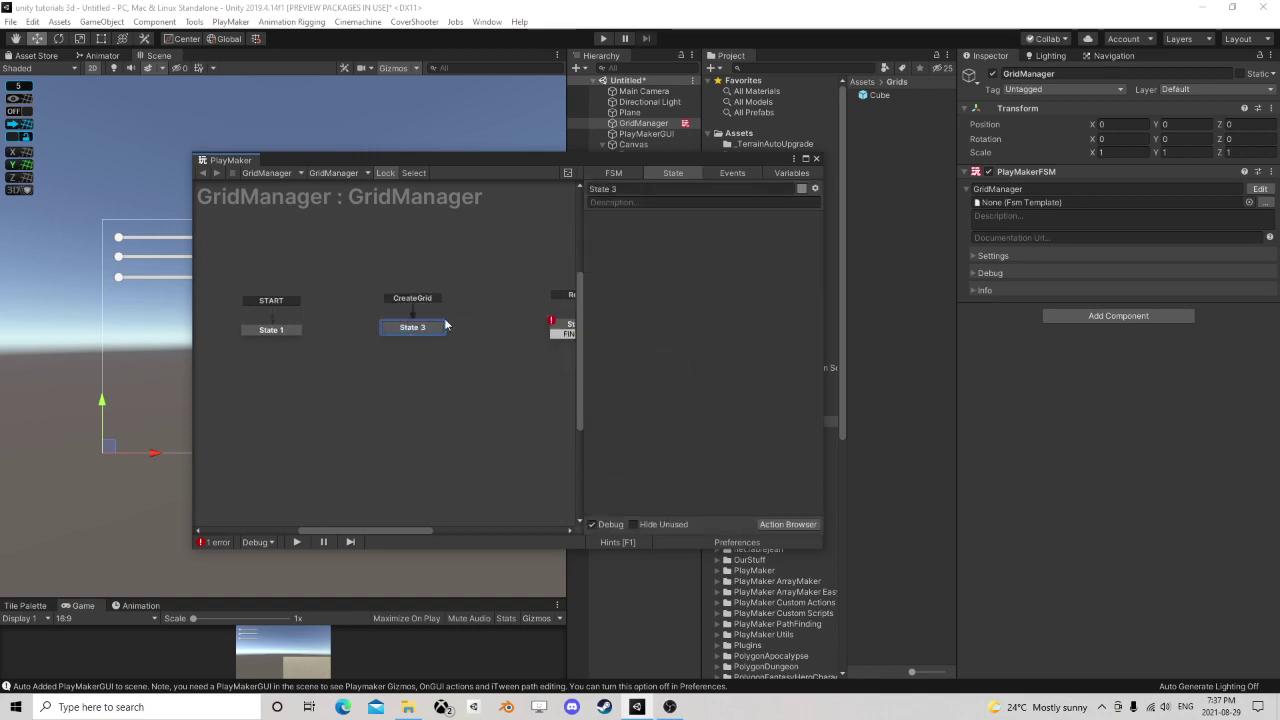
pyautogui.moveTo(424, 328); pyautogui.dragTo(432, 327)
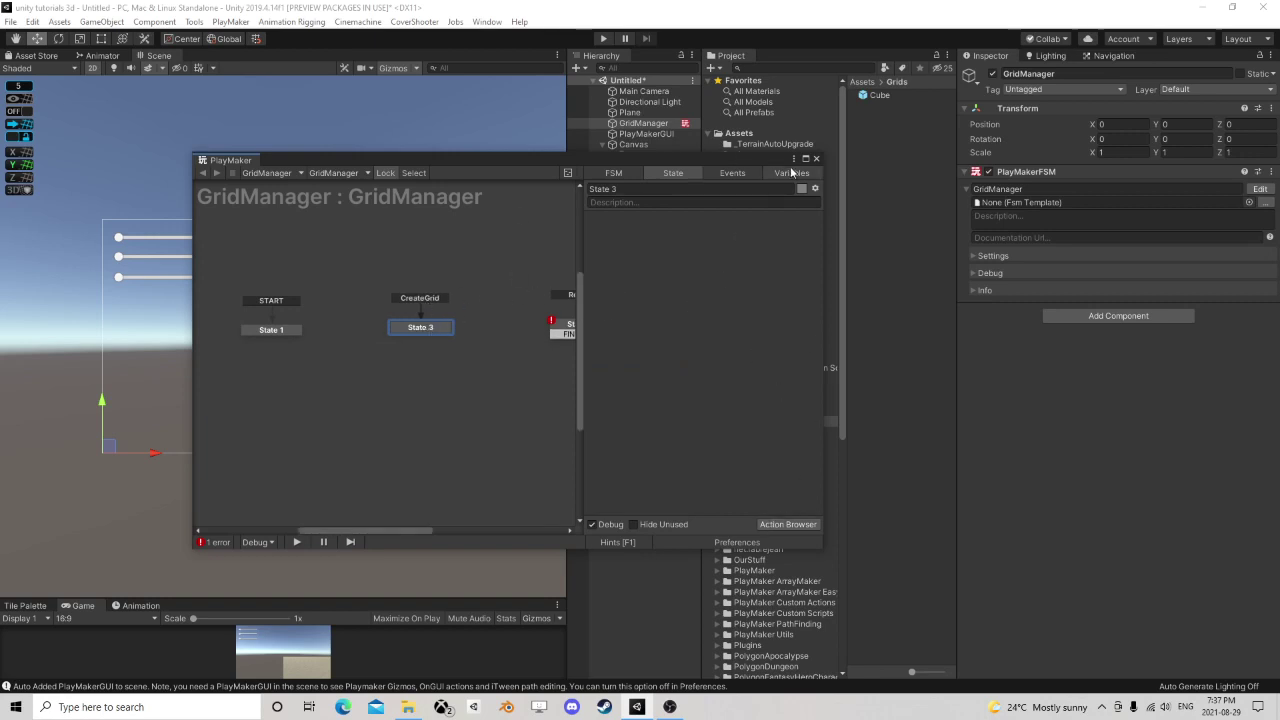
# - Create a new Float variable named Offset in the GridManager FSM
pyautogui.click(786, 173)
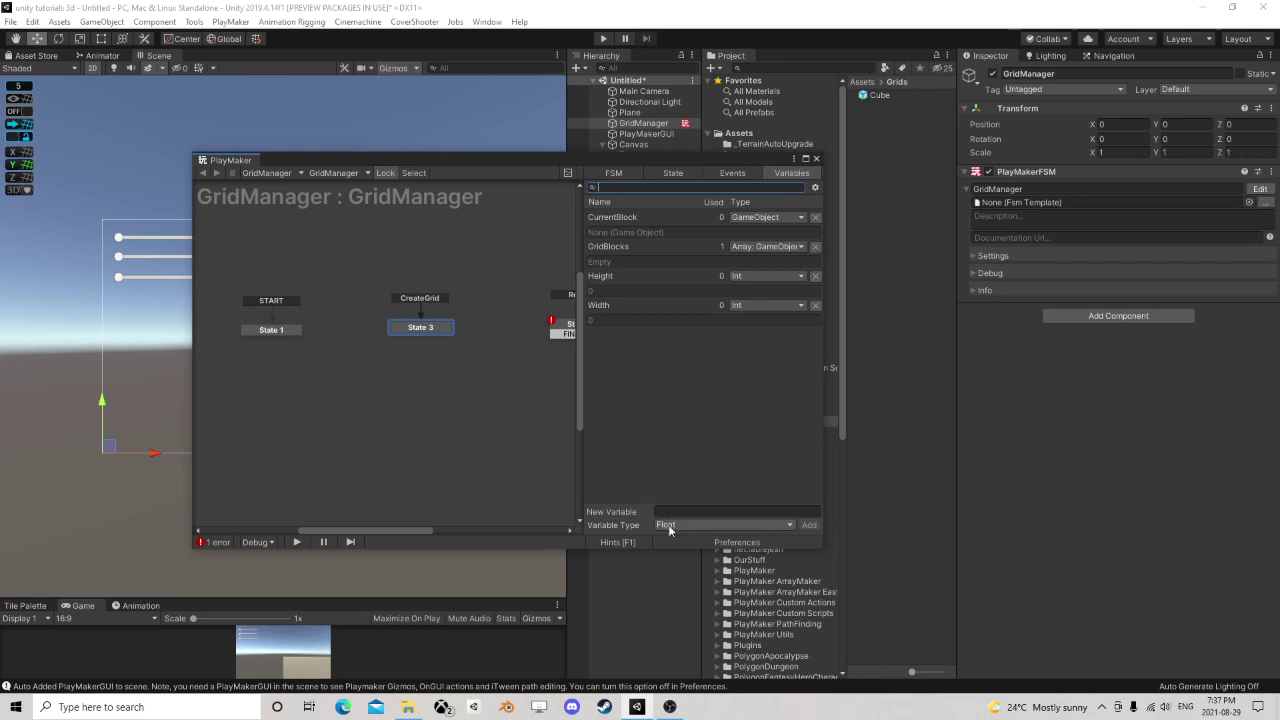
pyautogui.click(662, 511)
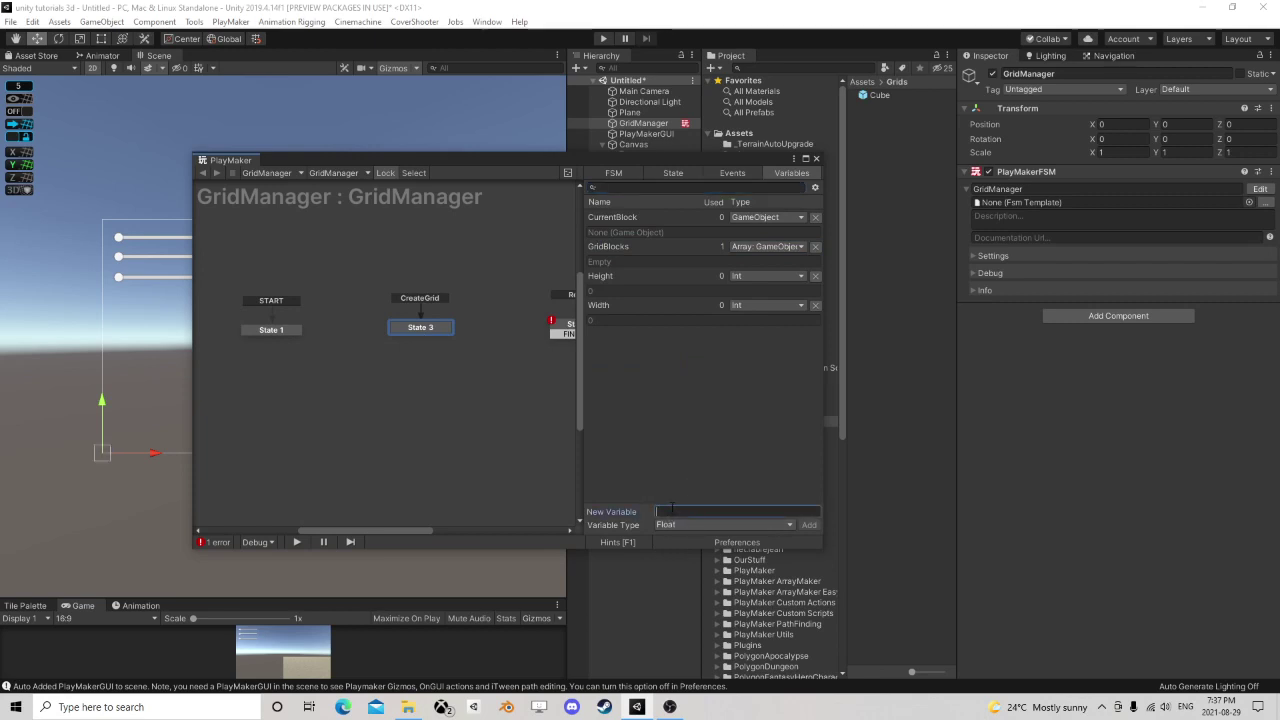
pyautogui.write('Offset')
pyautogui.press('Return')
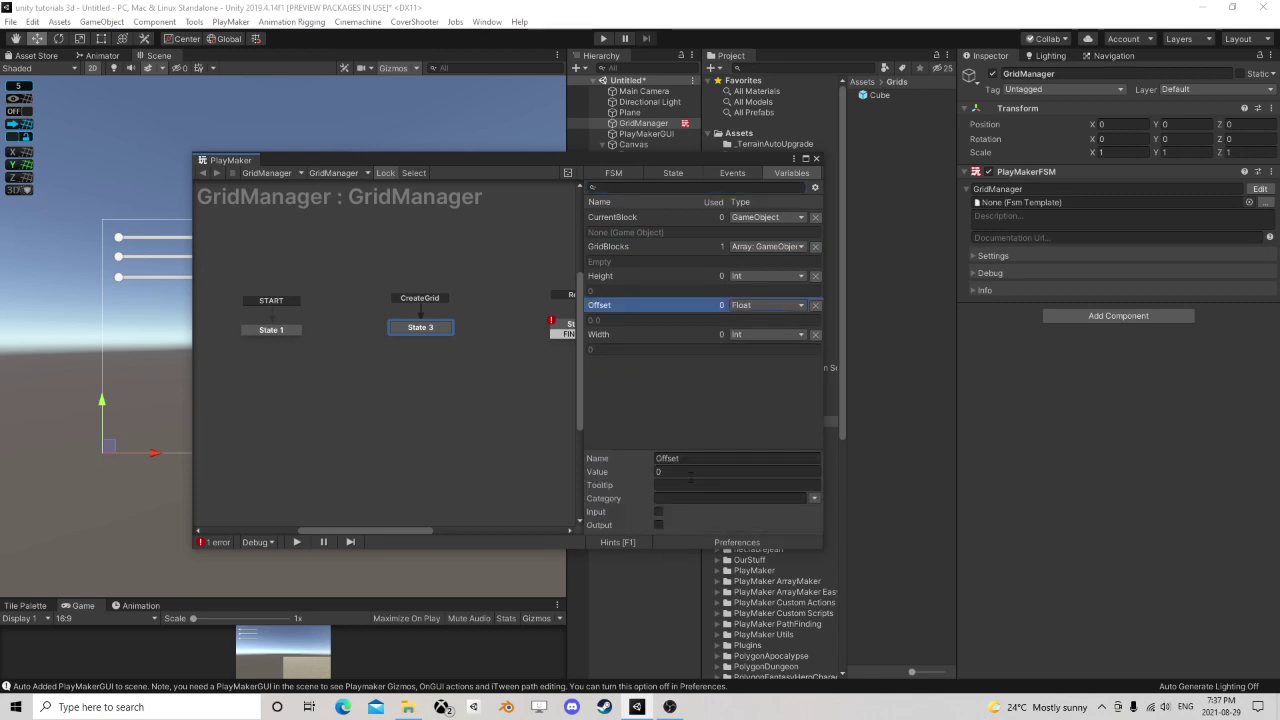
# - Add a UI Slider Get Value action for the Width slider to the CreateGrid state
pyautogui.click(460, 327)
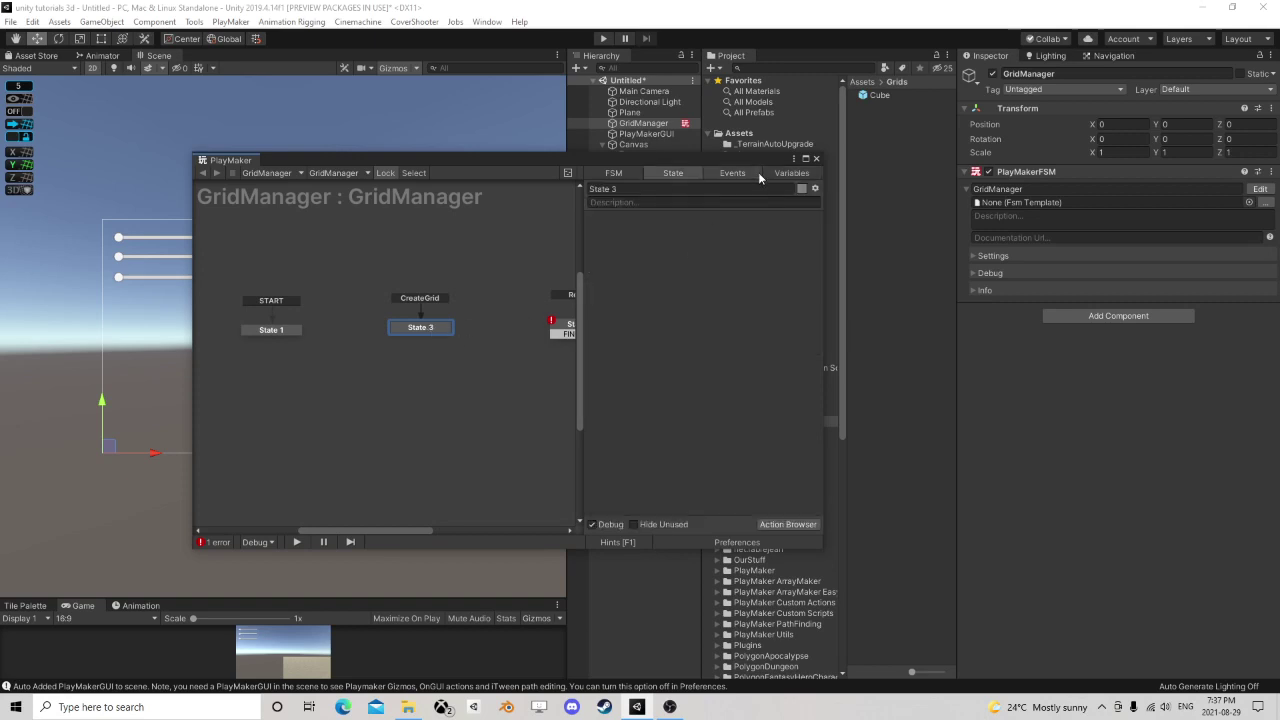
pyautogui.moveTo(740, 159); pyautogui.dragTo(686, 227)
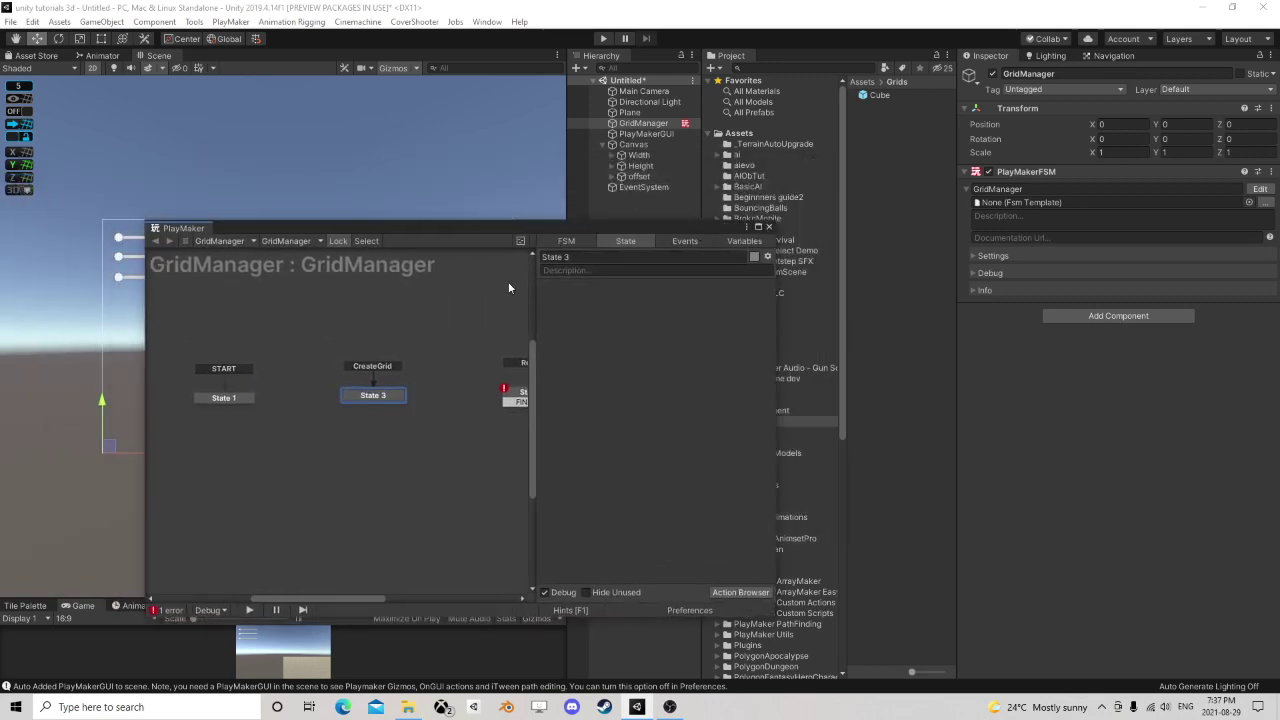
pyautogui.click(638, 155)
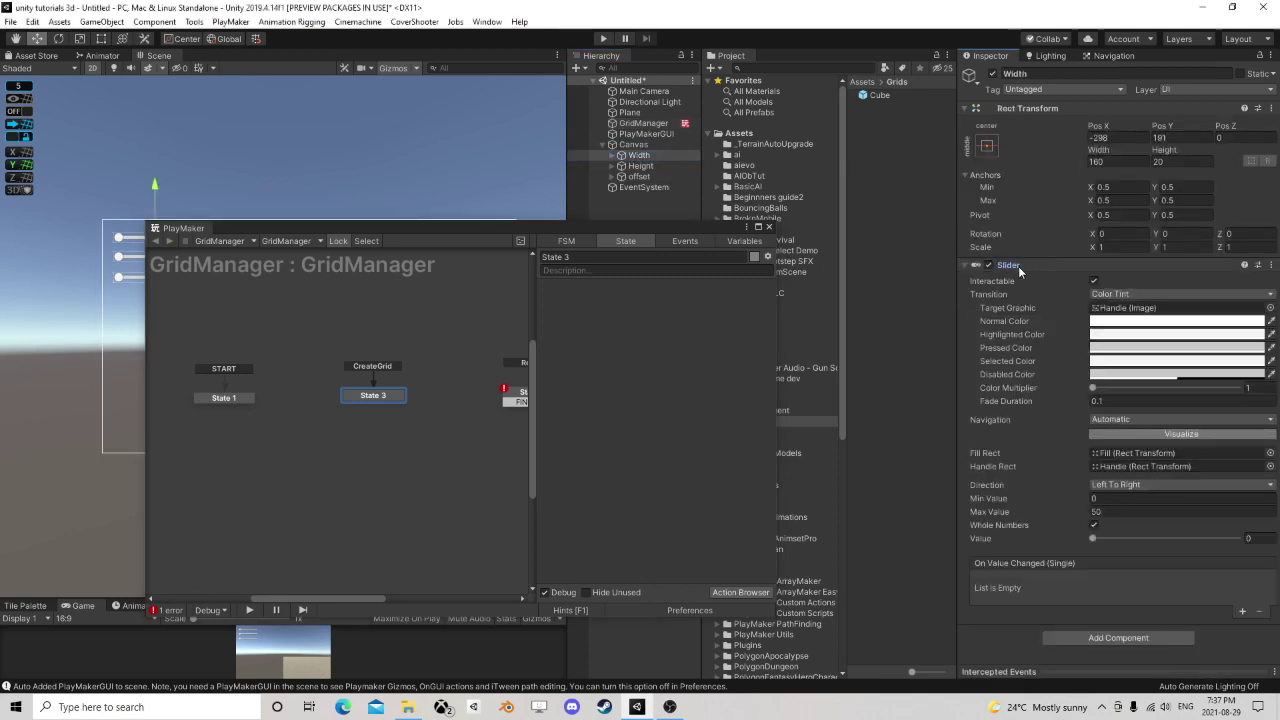
pyautogui.moveTo(1008, 266); pyautogui.dragTo(600, 328)
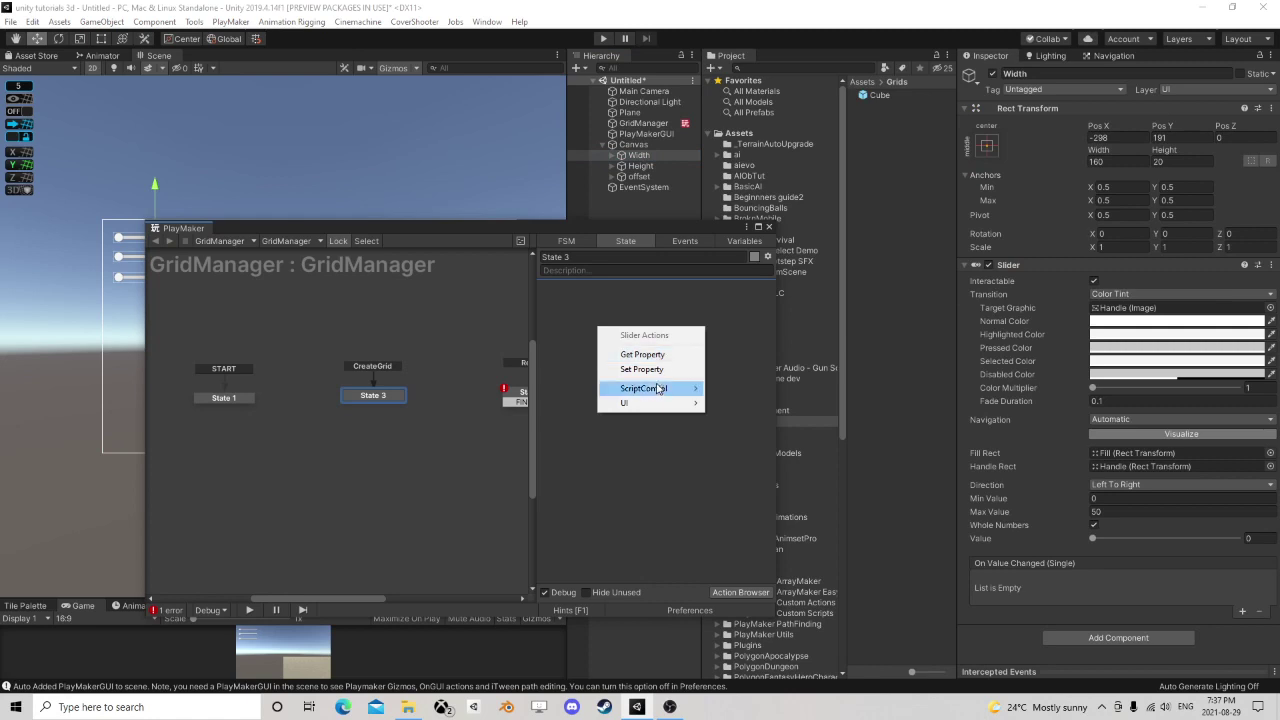
pyautogui.moveTo(660, 403)
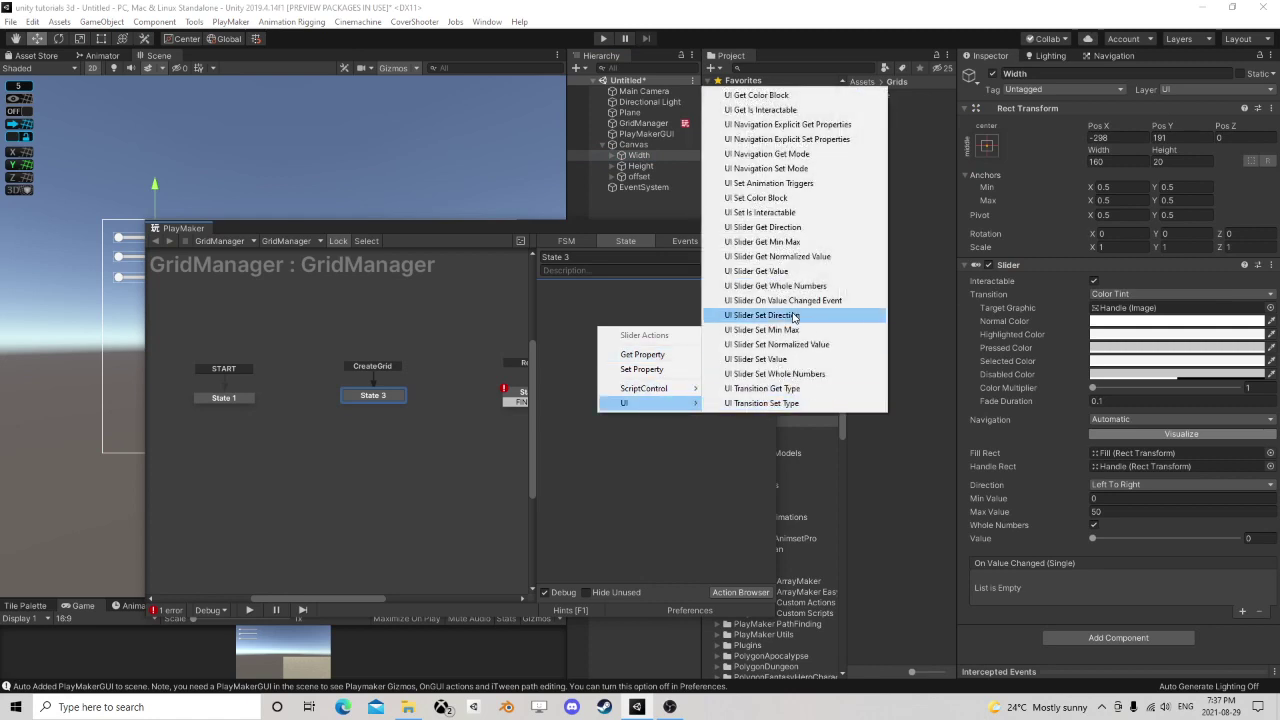
pyautogui.click(790, 271)
pyautogui.click(697, 331)
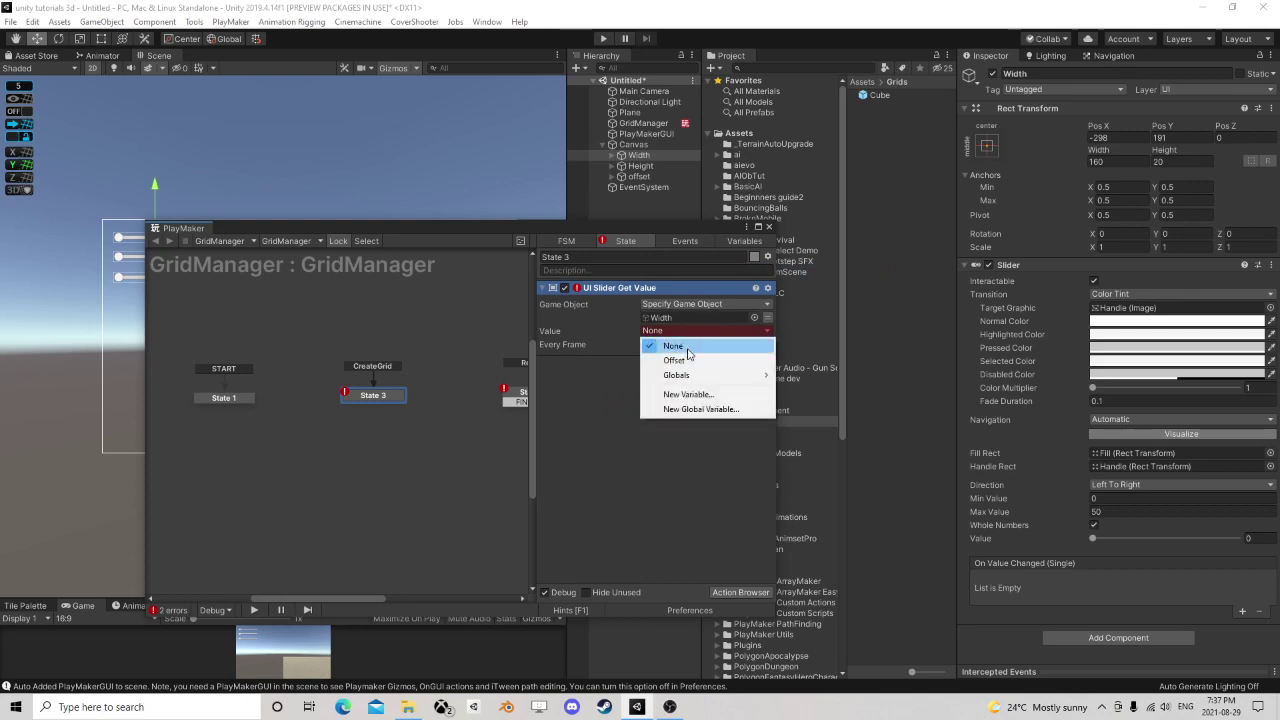
pyautogui.click(606, 380)
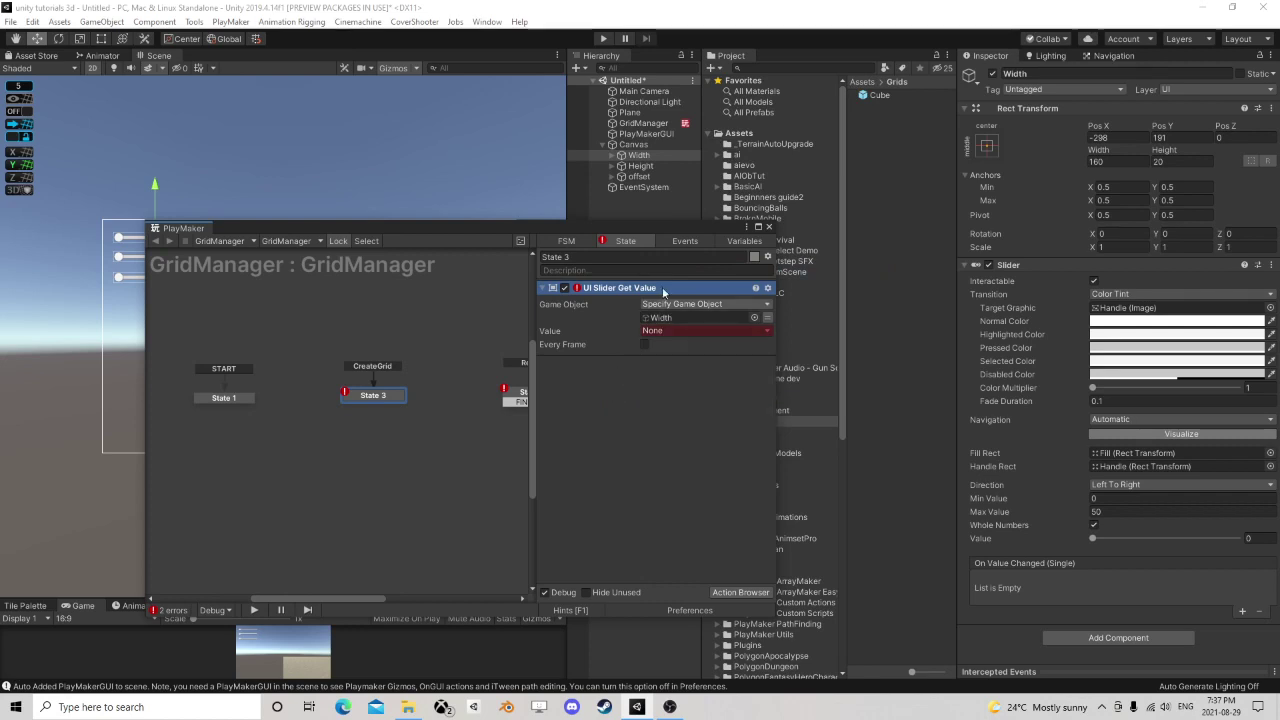
# - Try a UI Slider Get Whole Numbers action for the Height slider in the CreateGrid state and remove it
pyautogui.click(640, 165)
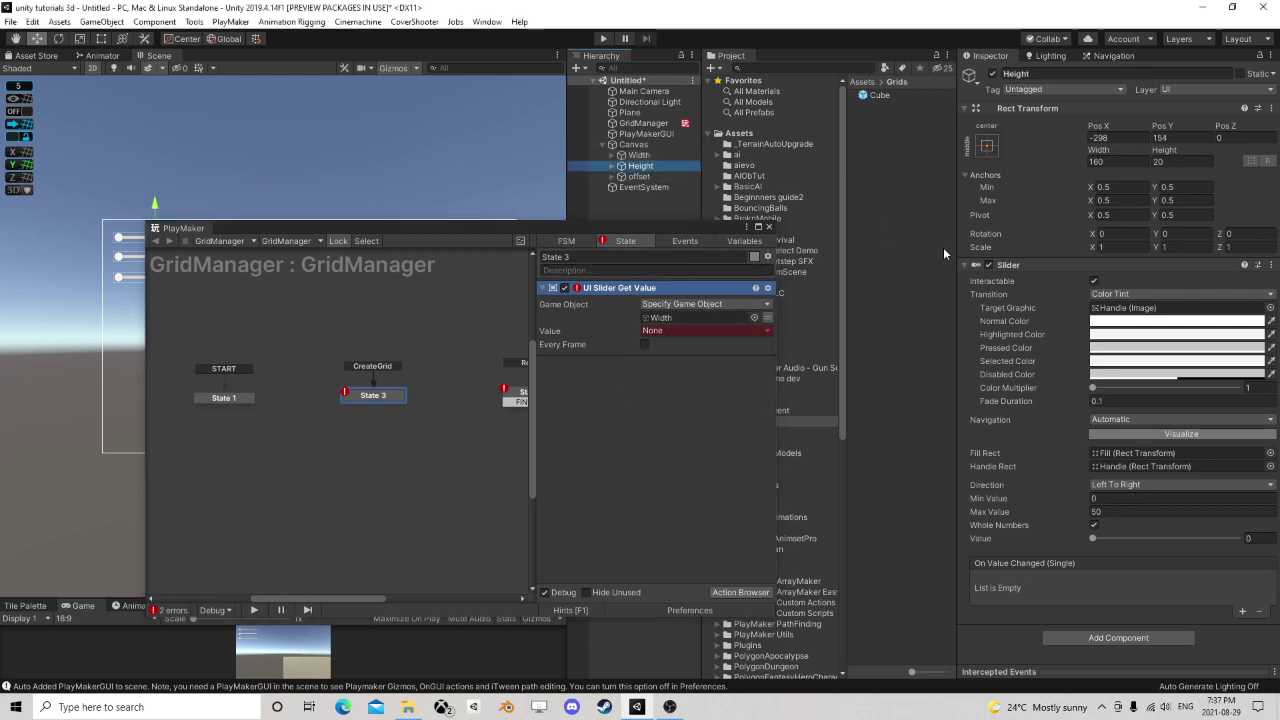
pyautogui.rightClick(599, 382)
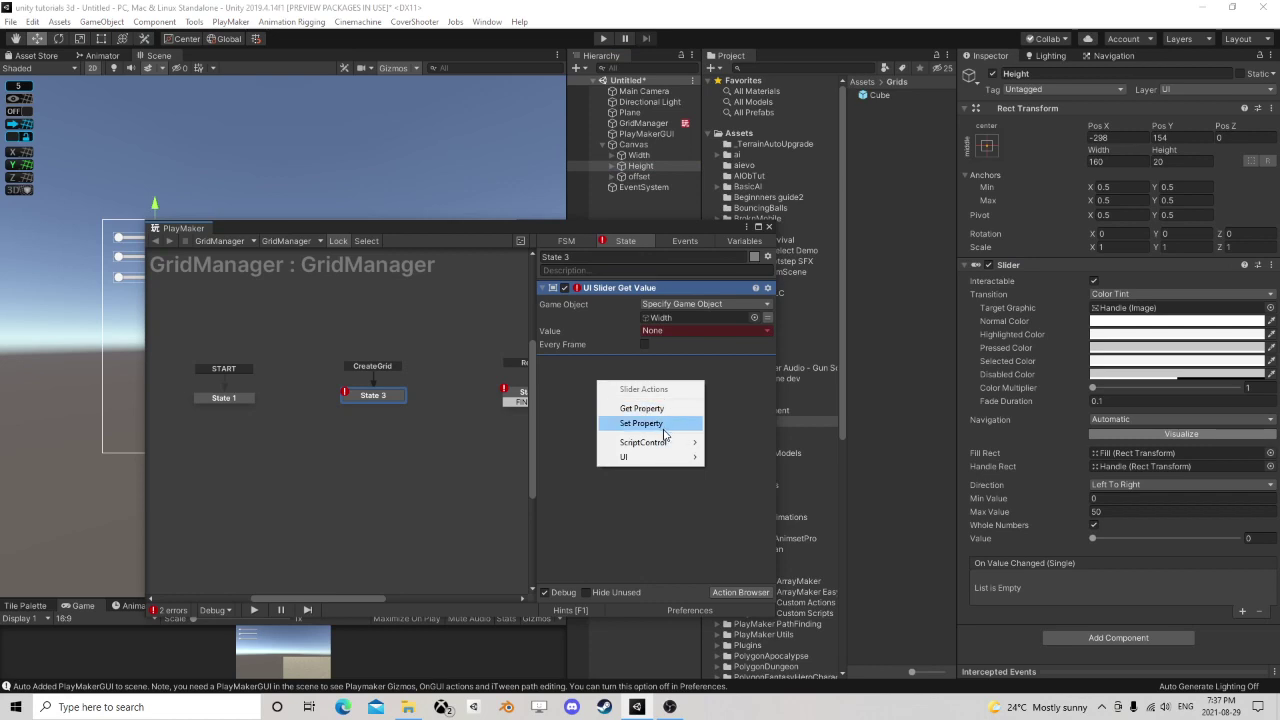
pyautogui.moveTo(657, 457)
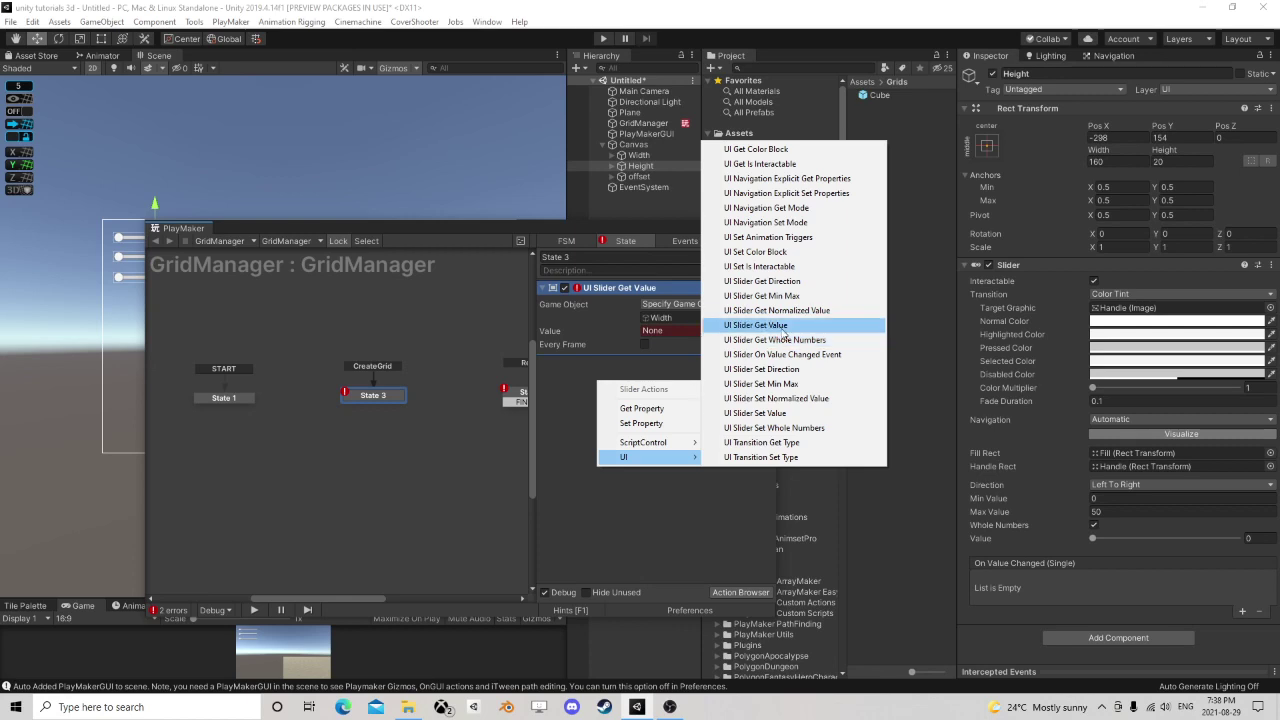
pyautogui.click(775, 340)
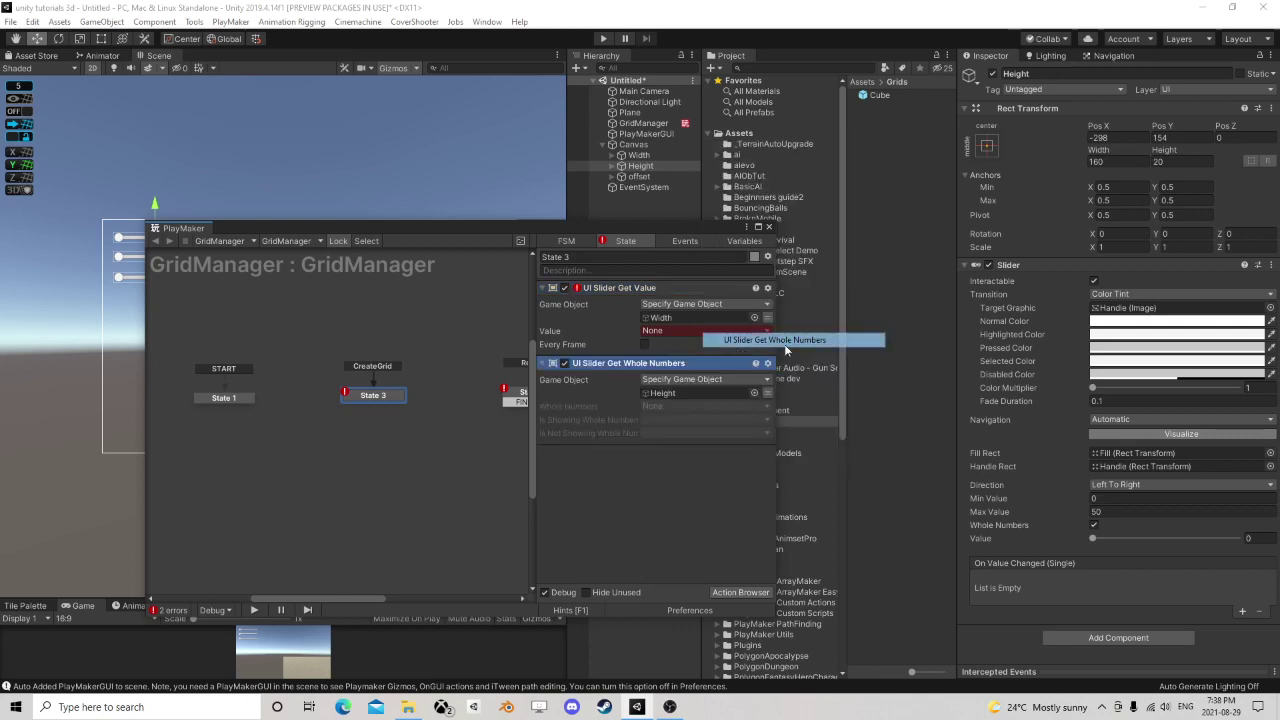
pyautogui.click(660, 407)
pyautogui.click(568, 481)
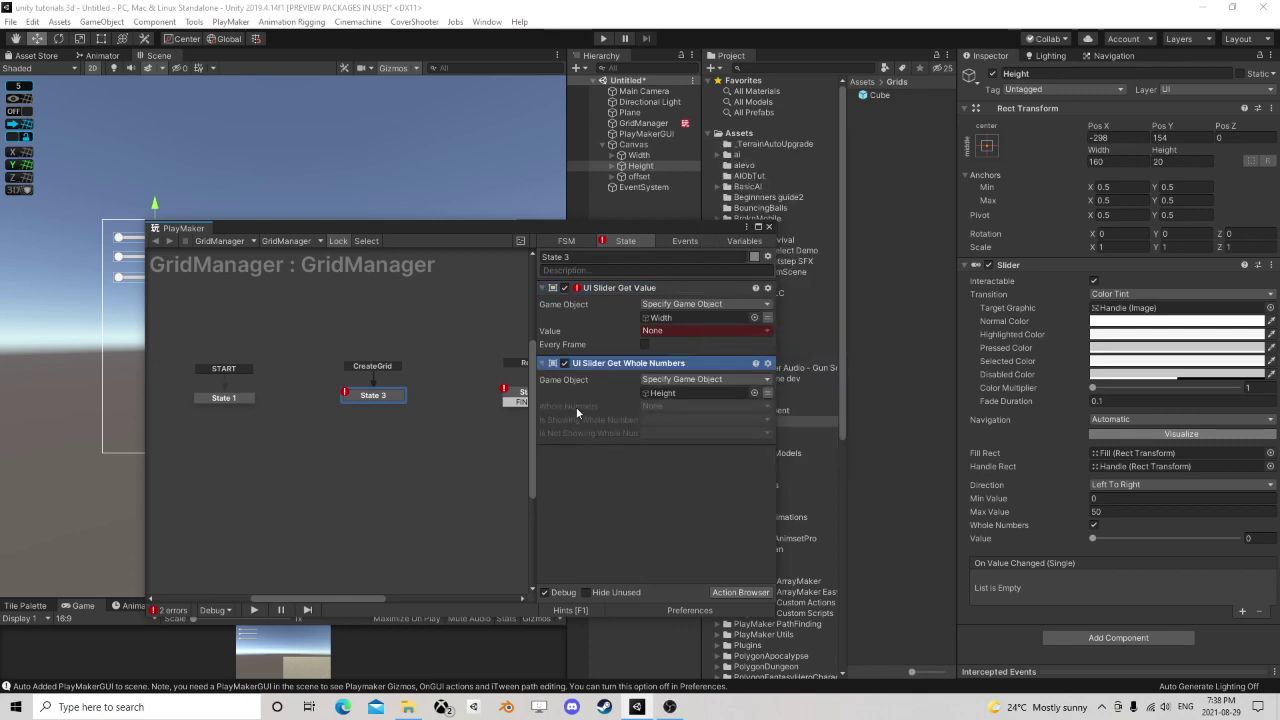
pyautogui.rightClick(612, 370)
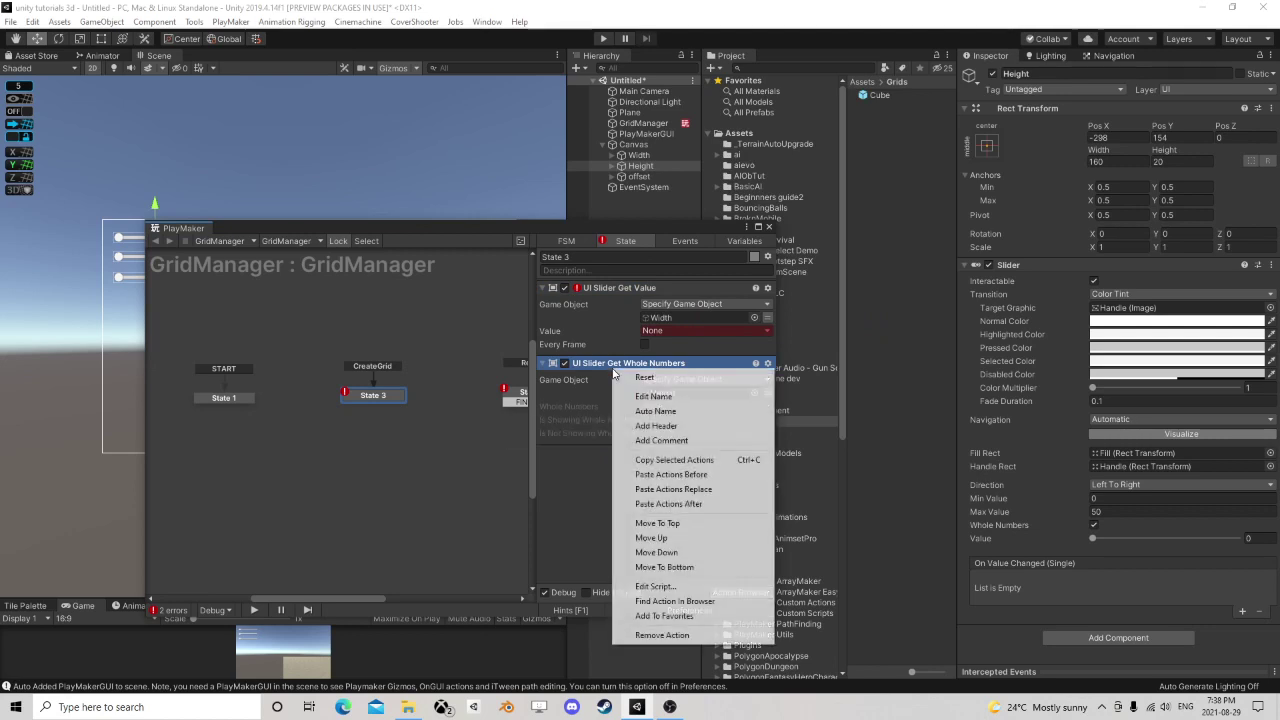
pyautogui.click(662, 635)
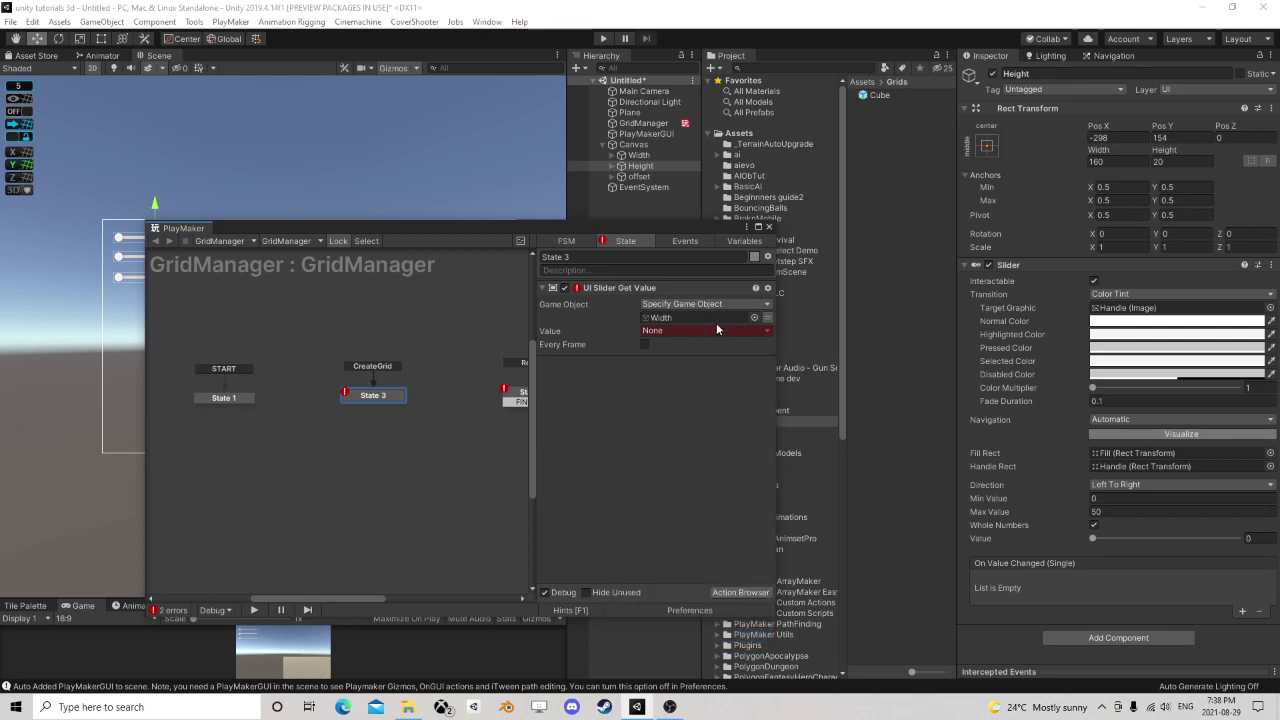
# - Duplicate the UI Slider Get Value action twice within the CreateGrid state
pyautogui.rightClick(632, 288)
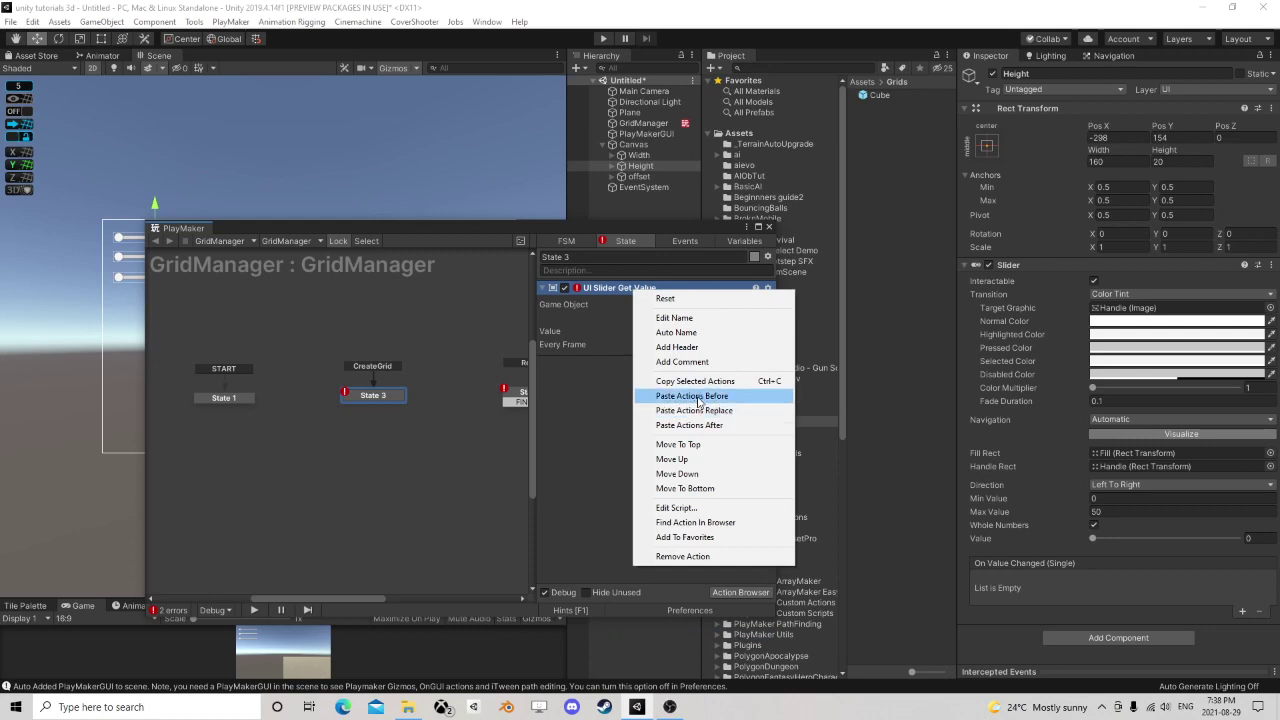
pyautogui.click(705, 390)
pyautogui.rightClick(581, 369)
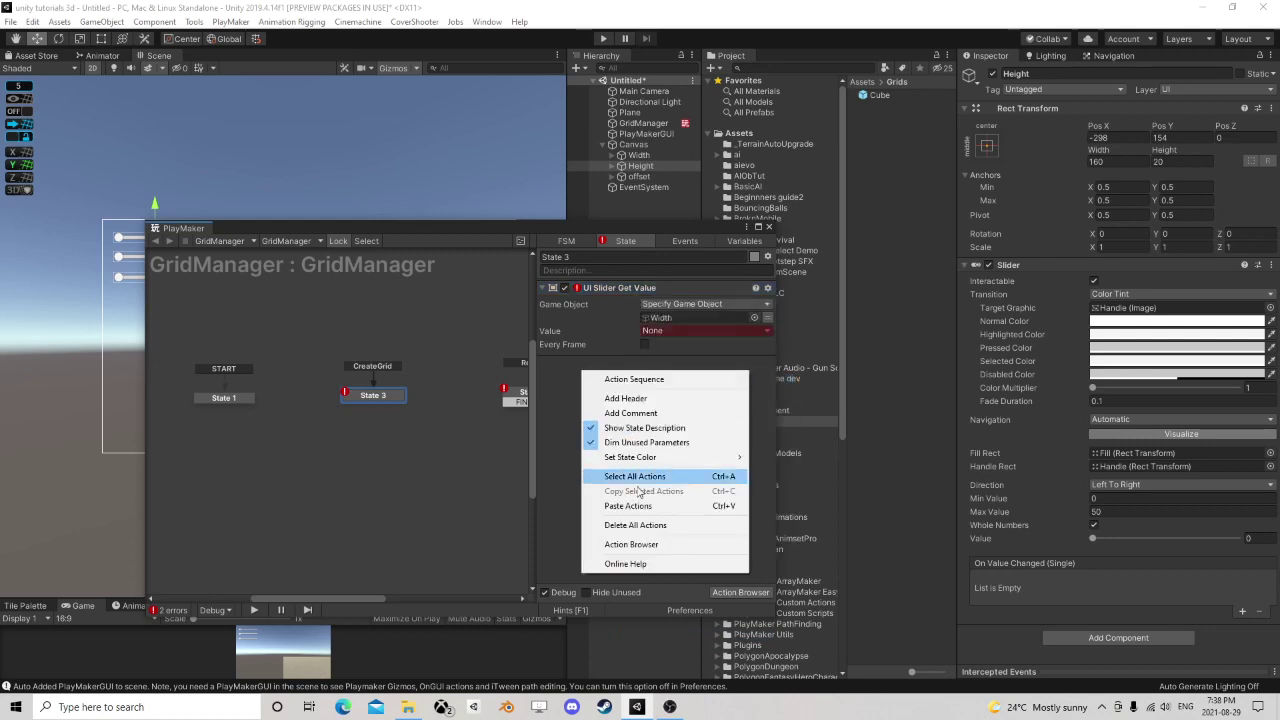
pyautogui.click(610, 503)
pyautogui.rightClick(597, 466)
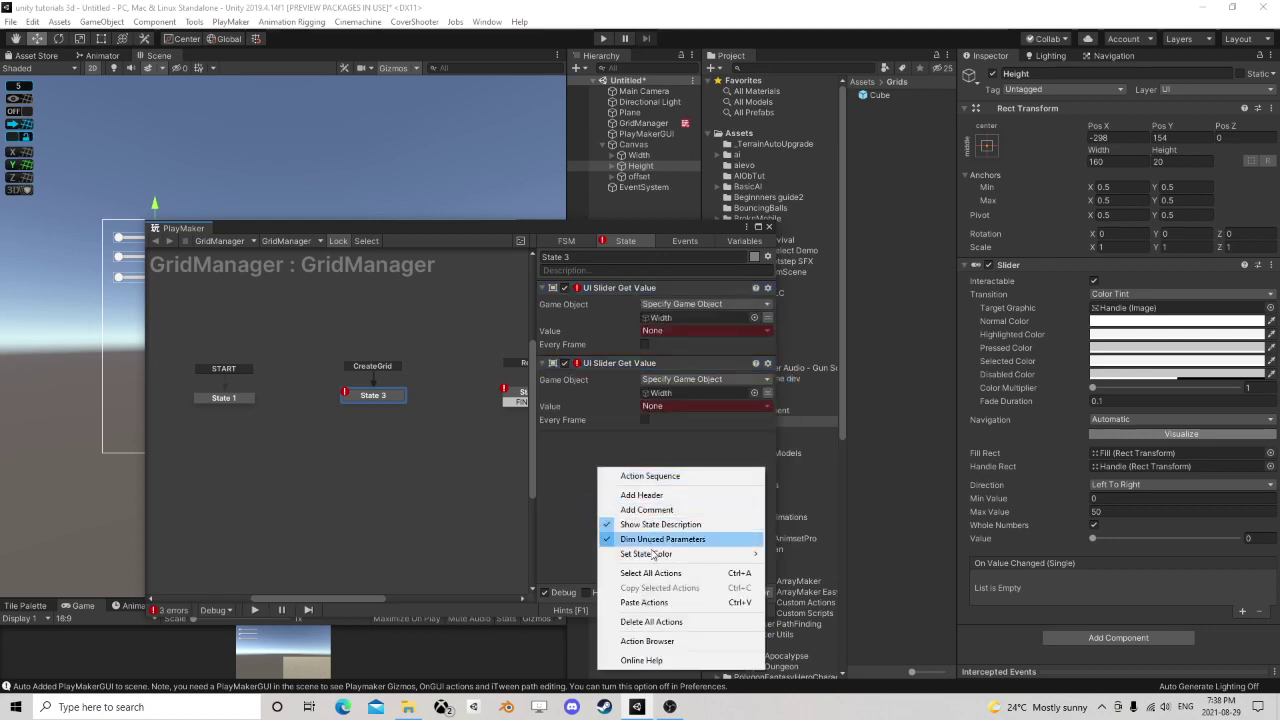
pyautogui.click(615, 603)
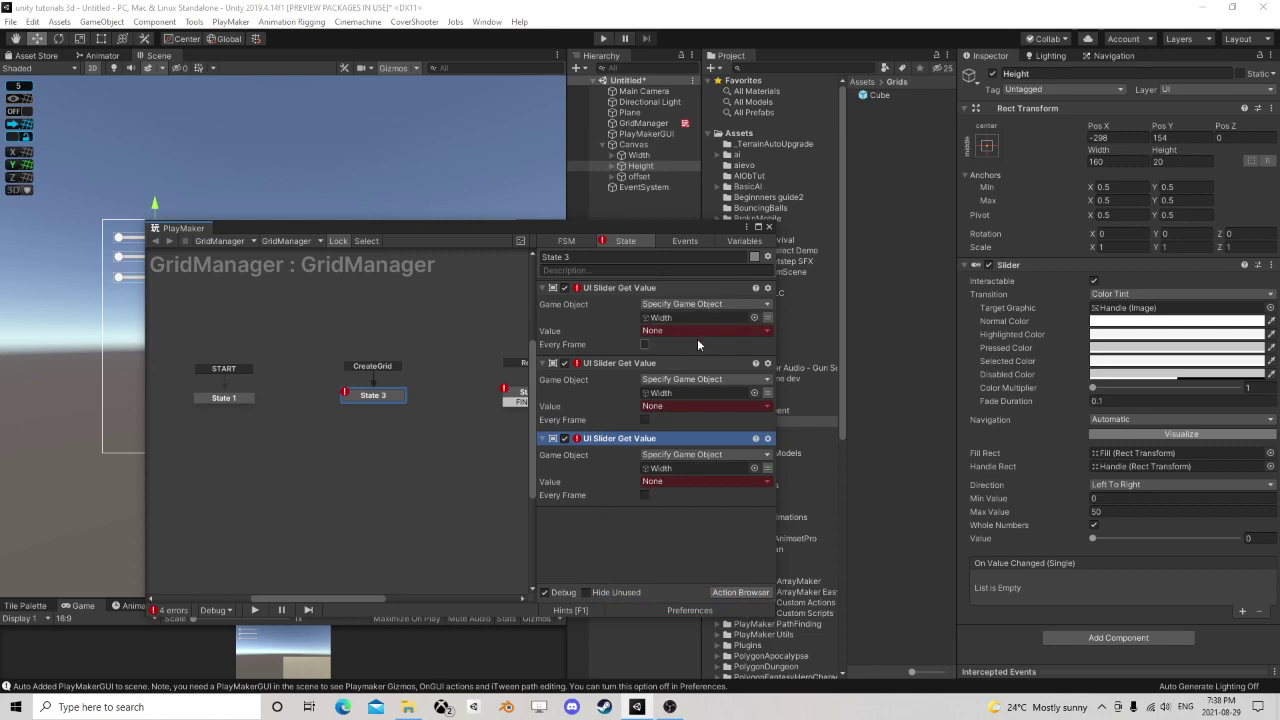
# - Change the type of the Height and Width variables in the GridManager FSM to Float
pyautogui.click(728, 242)
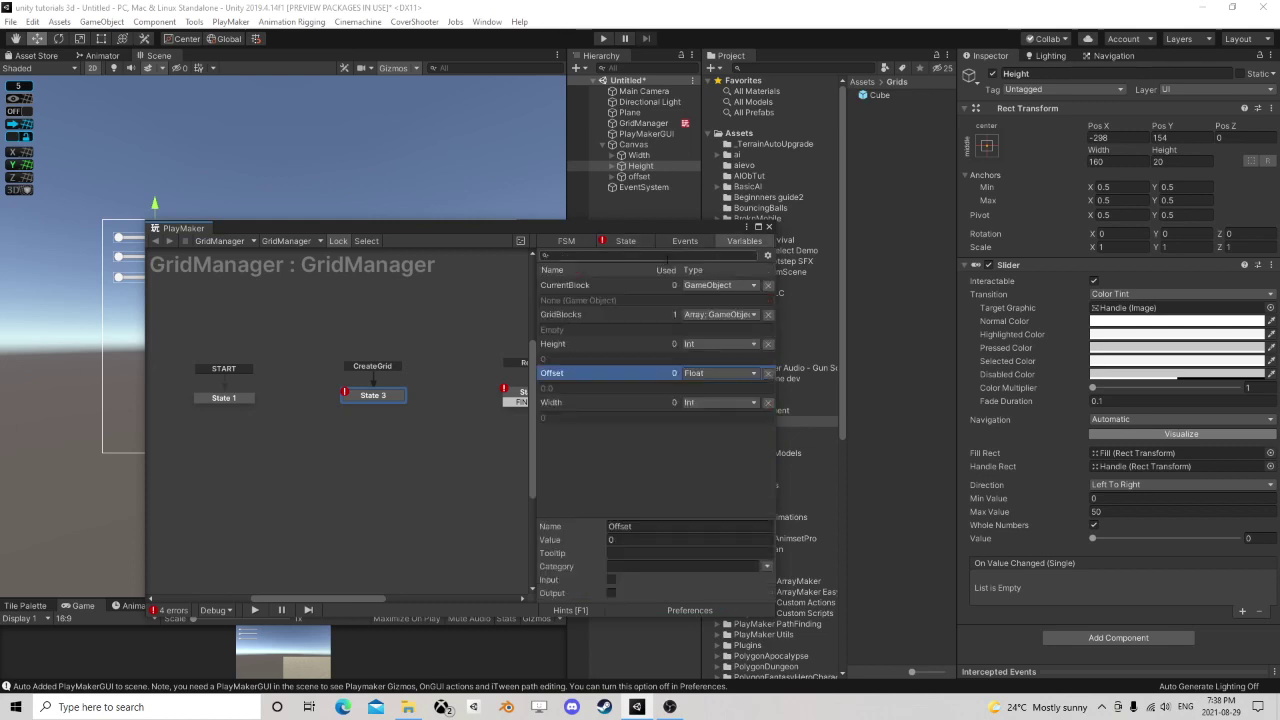
pyautogui.click(558, 346)
pyautogui.click(700, 344)
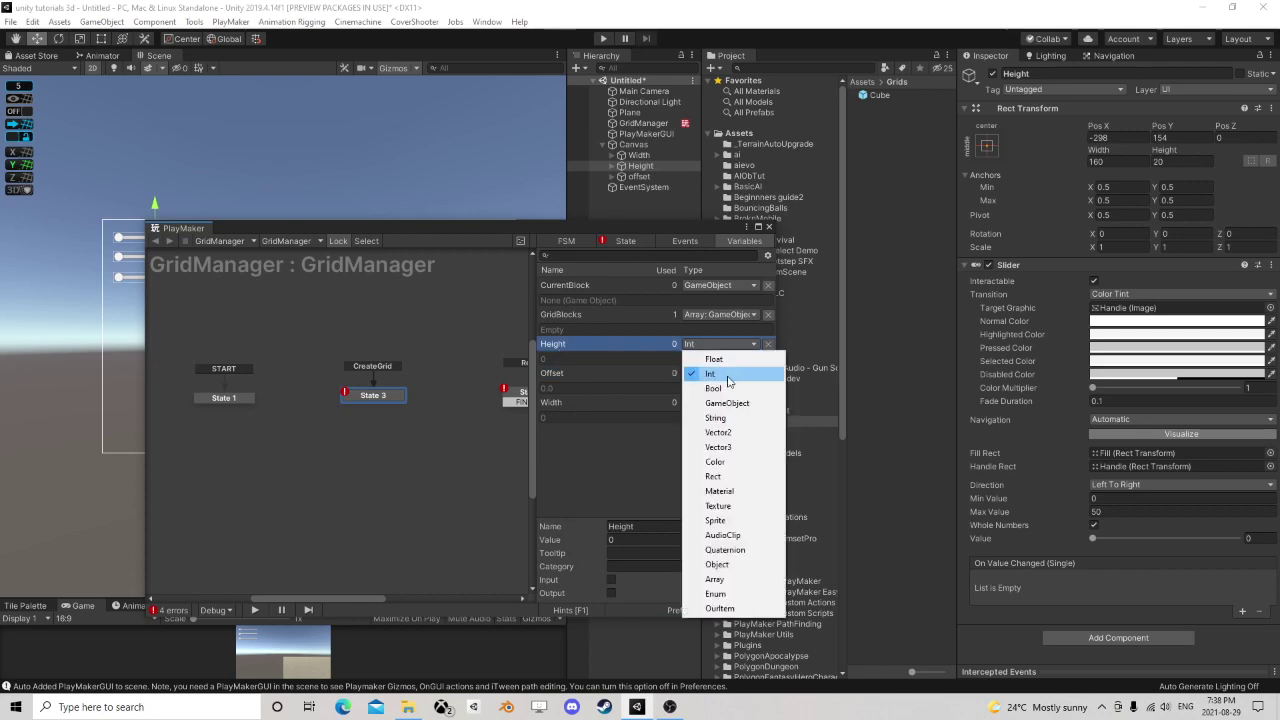
pyautogui.click(714, 360)
pyautogui.click(696, 401)
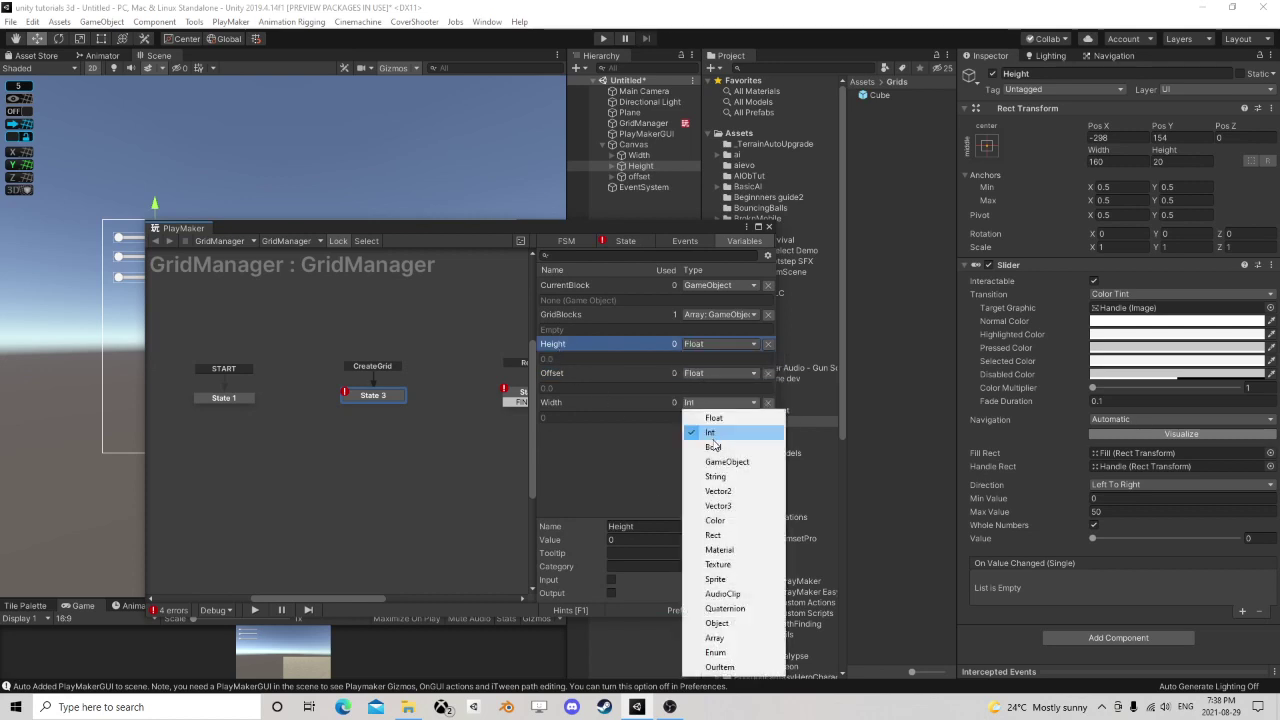
pyautogui.click(713, 418)
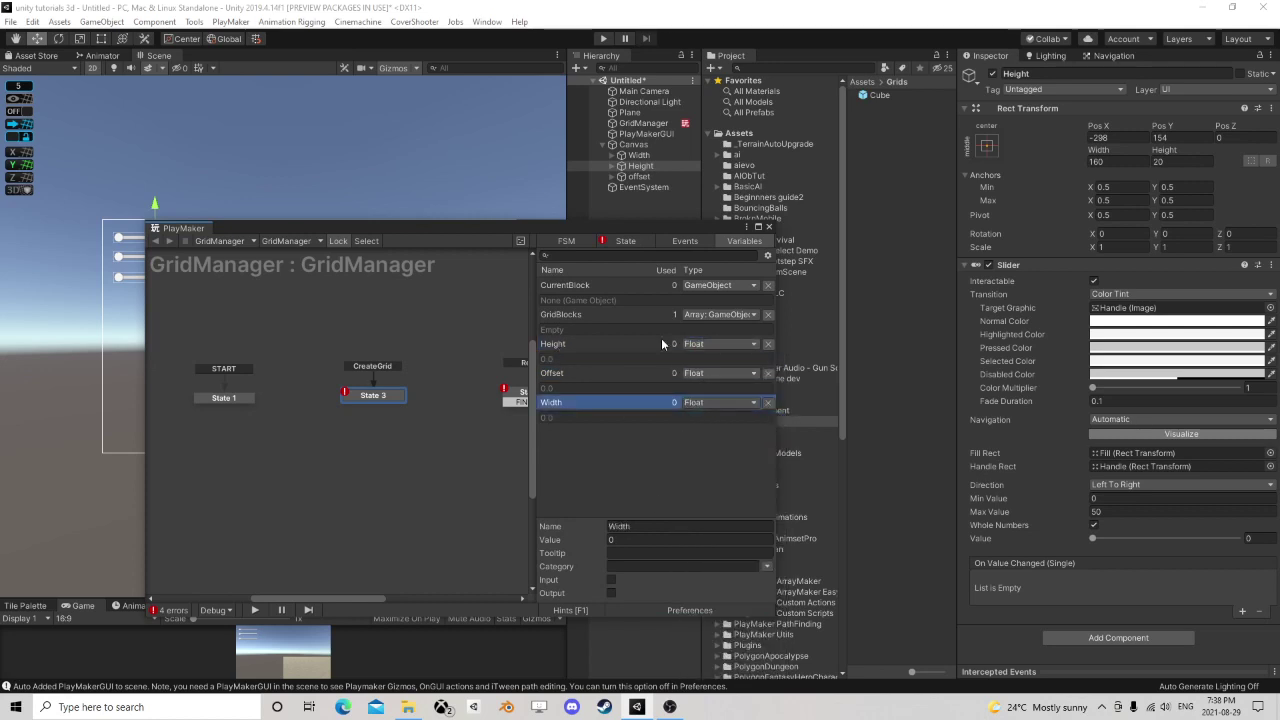
# - Store the Width slider's value from the first UI Slider Get Value action in the Width variable
pyautogui.click(625, 241)
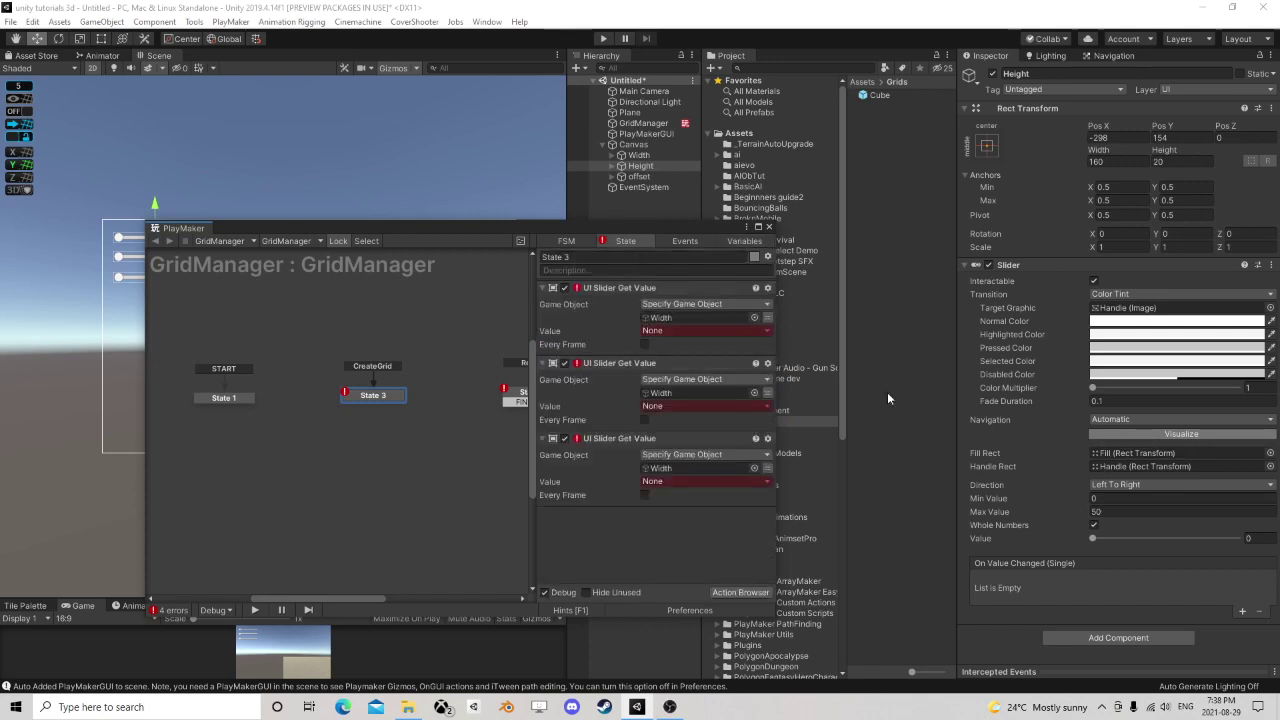
pyautogui.click(685, 331)
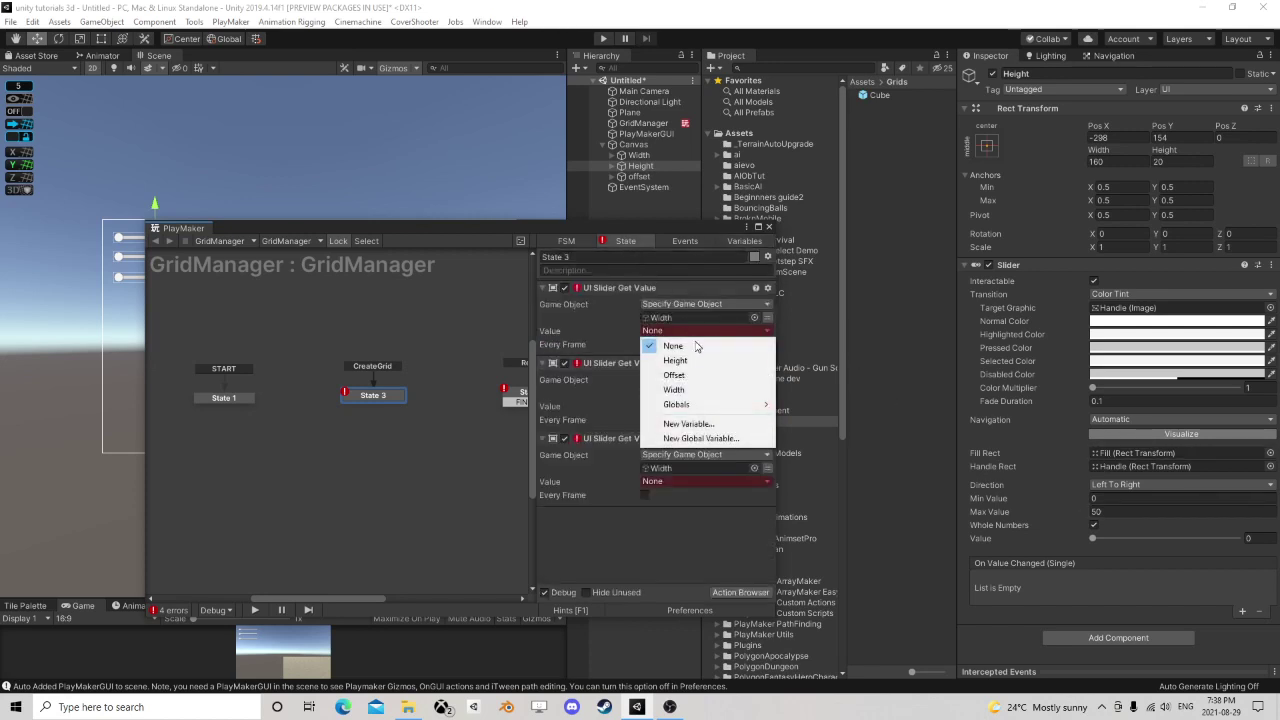
pyautogui.click(676, 390)
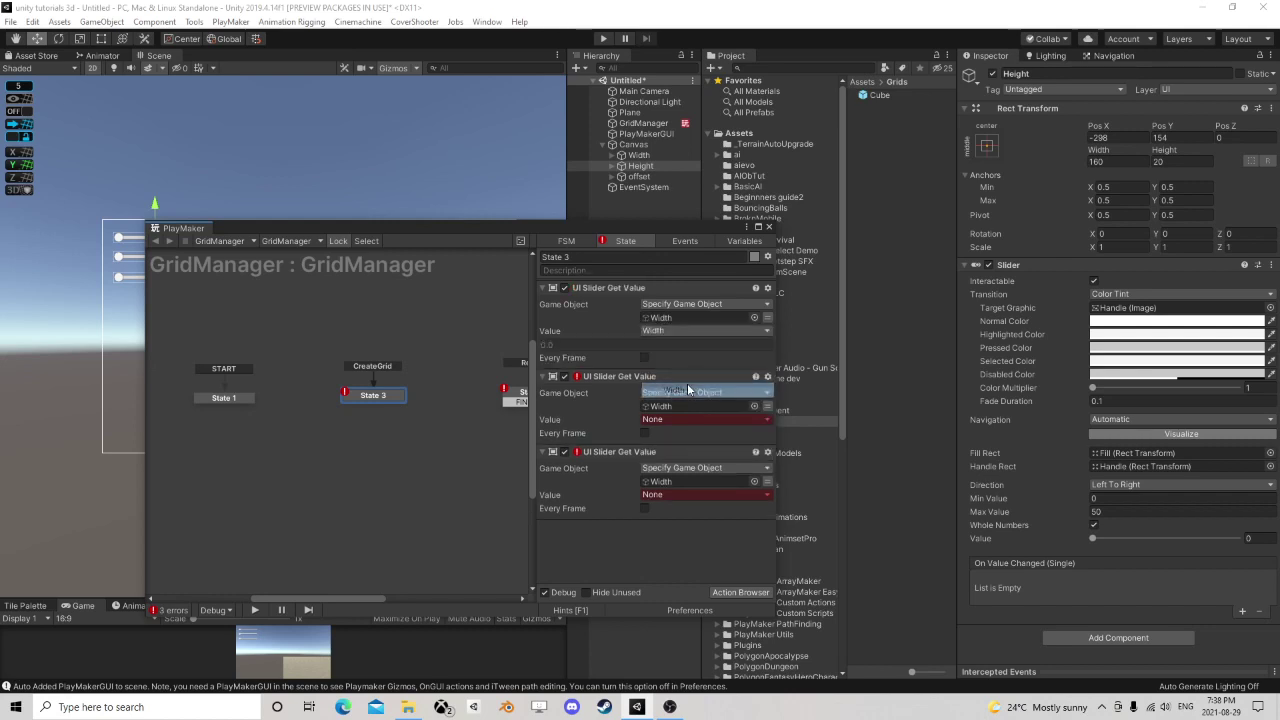
# - Make the second action read the Height slider into Height and the third read the offset slider into Offset
pyautogui.click(664, 420)
pyautogui.click(670, 406)
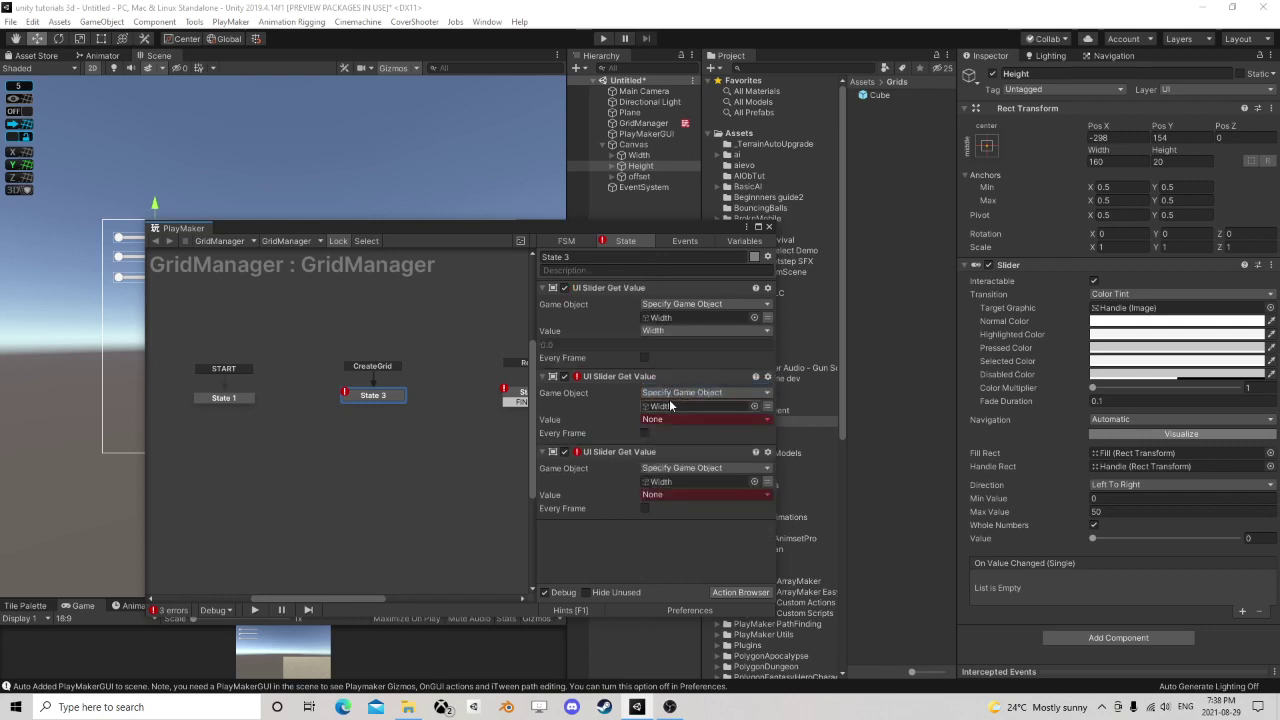
pyautogui.moveTo(648, 167); pyautogui.dragTo(690, 407)
pyautogui.click(668, 420)
pyautogui.click(704, 450)
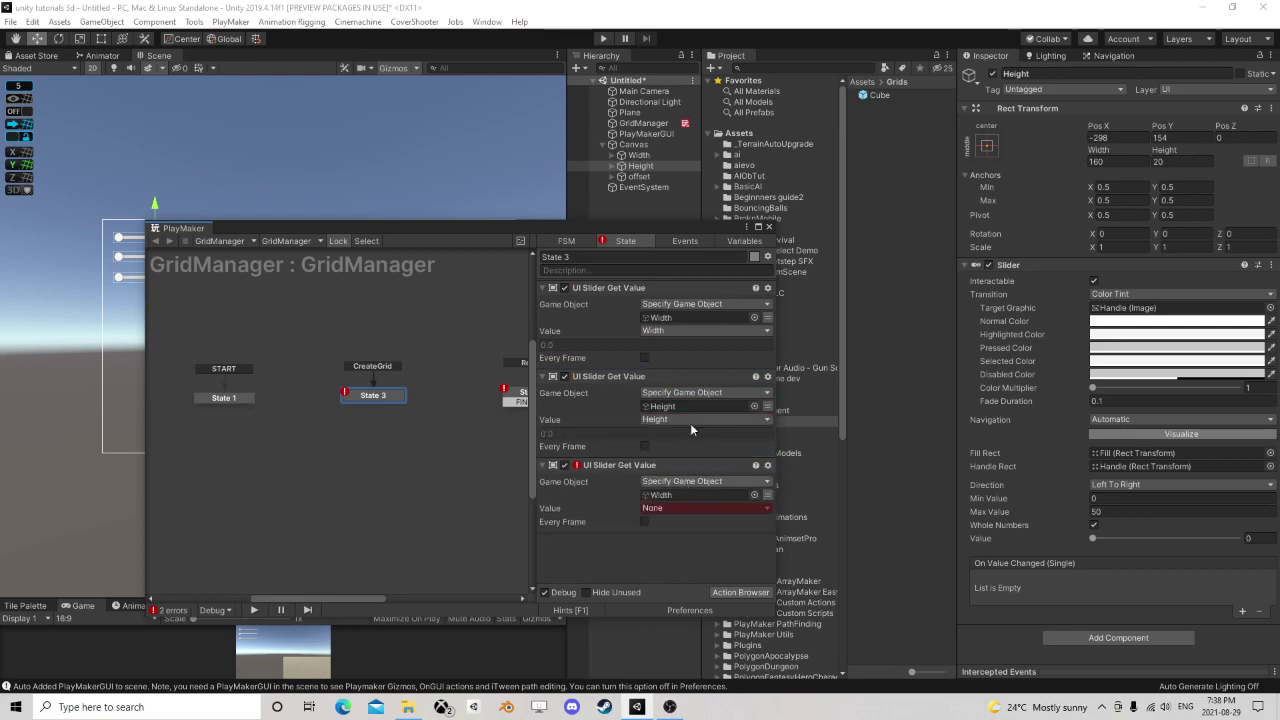
pyautogui.moveTo(634, 177); pyautogui.dragTo(666, 496)
pyautogui.click(670, 509)
pyautogui.click(701, 555)
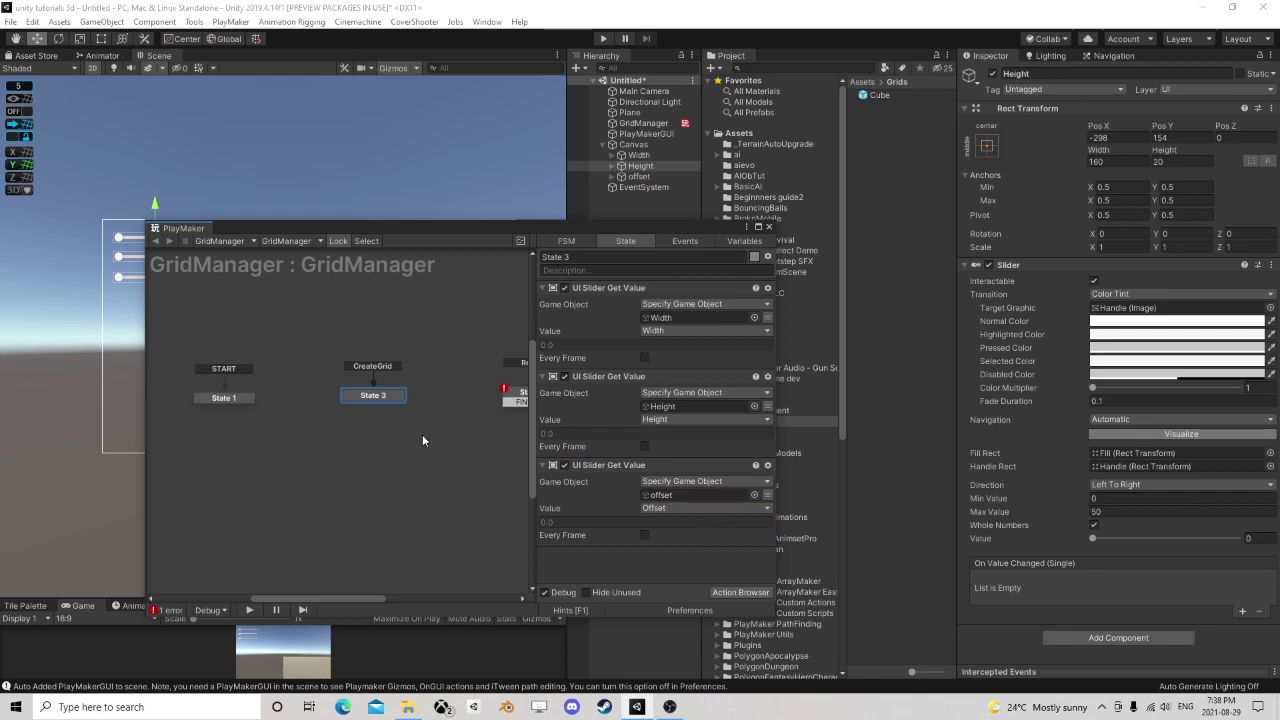
# - Add a FINISHED transition to the CreateGrid state and connect it to a new state directly below
pyautogui.moveTo(388, 394)
pyautogui.mouseDown()
pyautogui.moveTo(372, 370)
pyautogui.moveTo(387, 374)
pyautogui.mouseUp()
pyautogui.rightClick(387, 374)
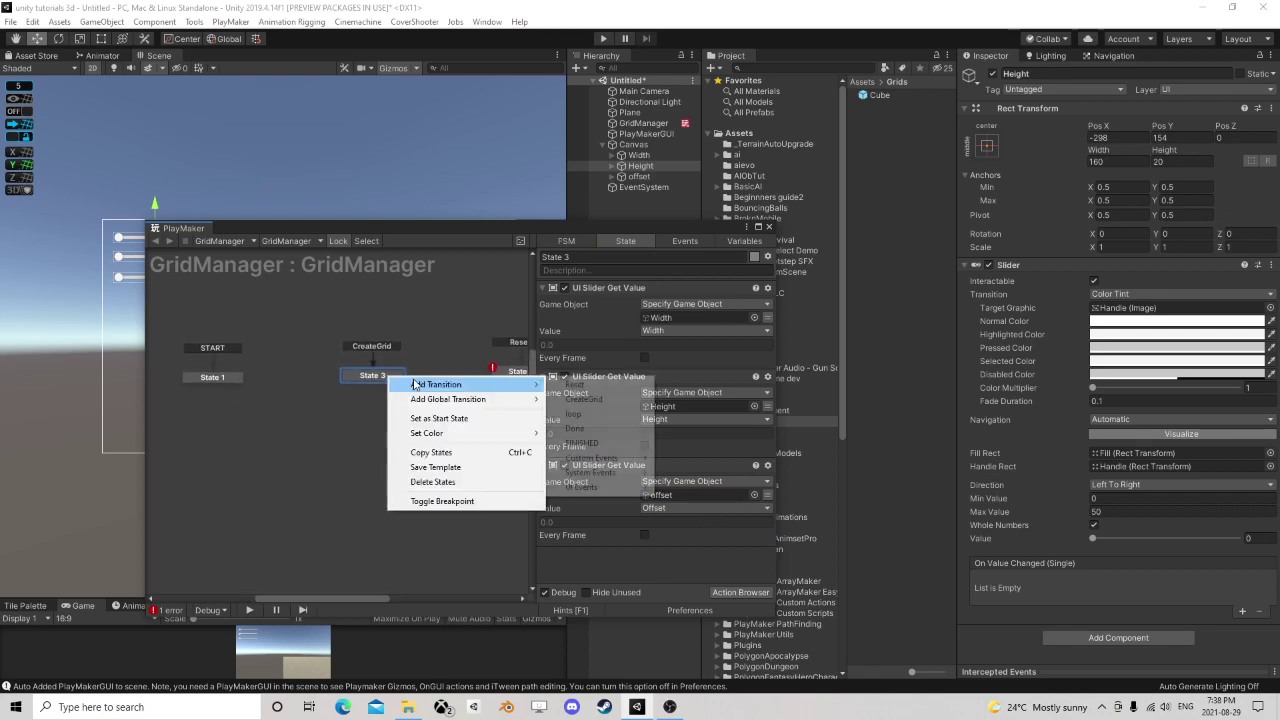
pyautogui.moveTo(415, 385)
pyautogui.click(588, 441)
pyautogui.moveTo(387, 382); pyautogui.dragTo(344, 422)
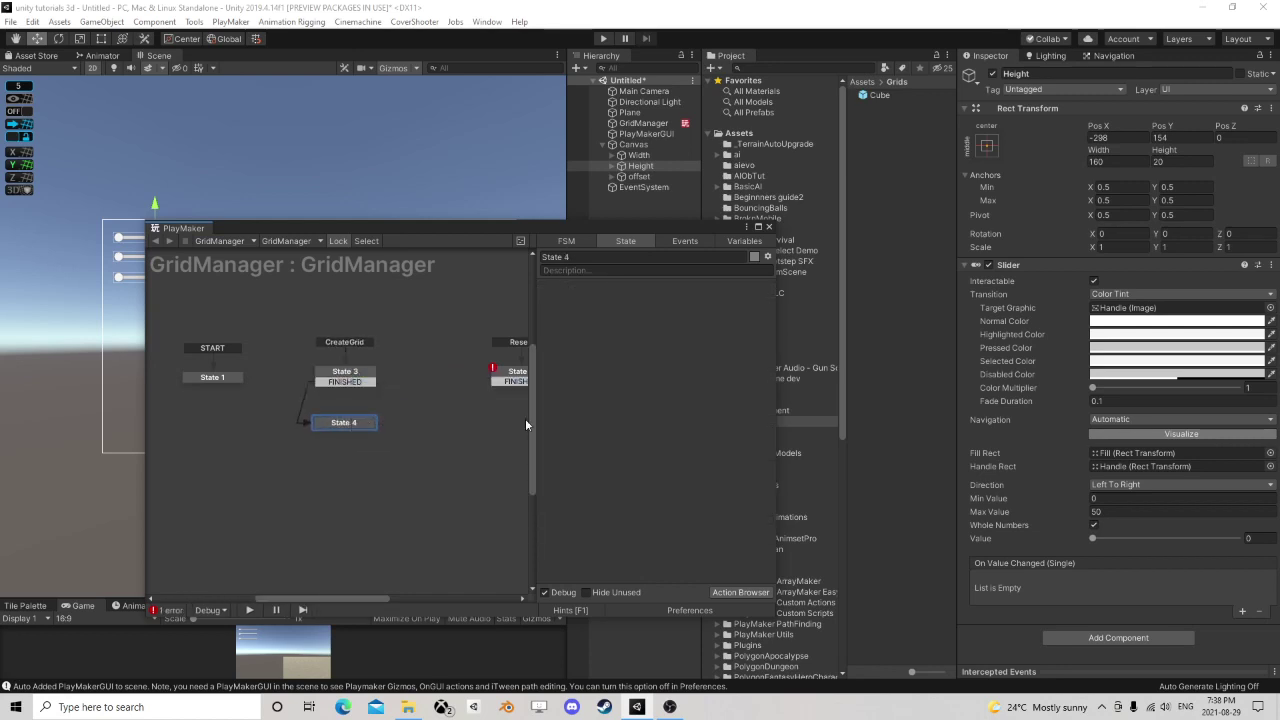
# - Add a Loop action to State 4 with its loop count converted from the Width variable
pyautogui.click(741, 592)
pyautogui.write('loop')
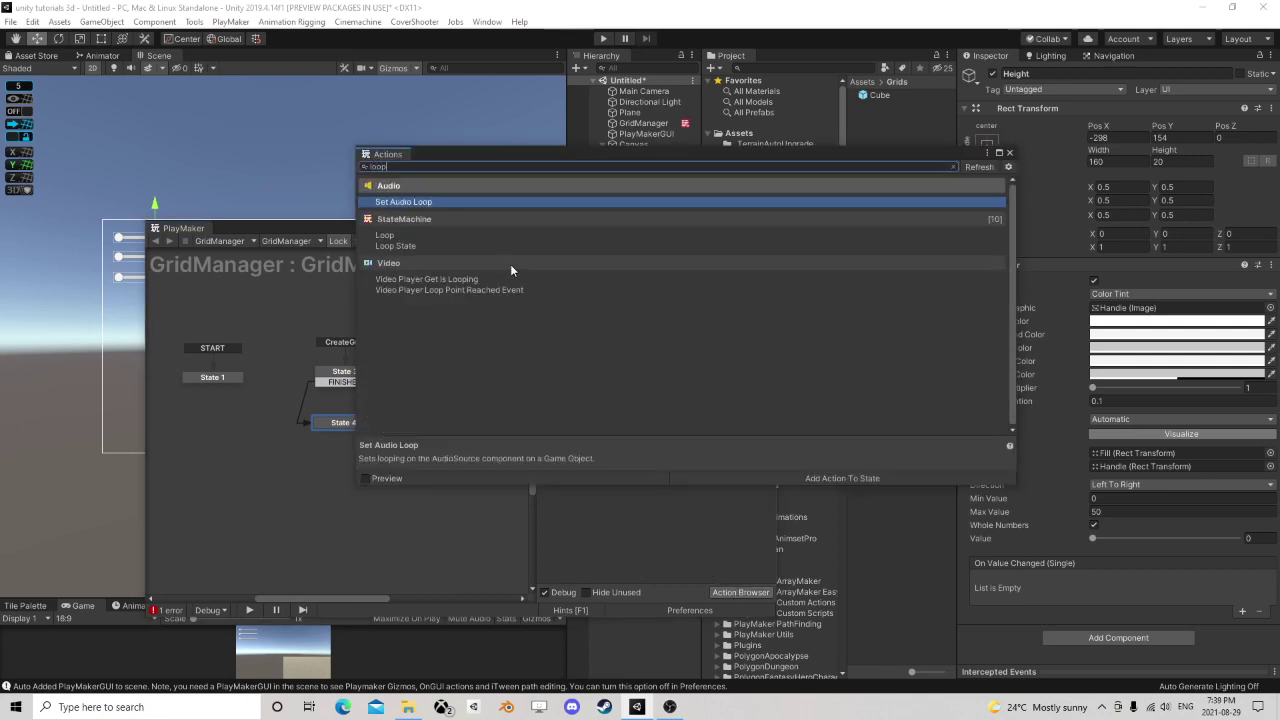
pyautogui.doubleClick(430, 238)
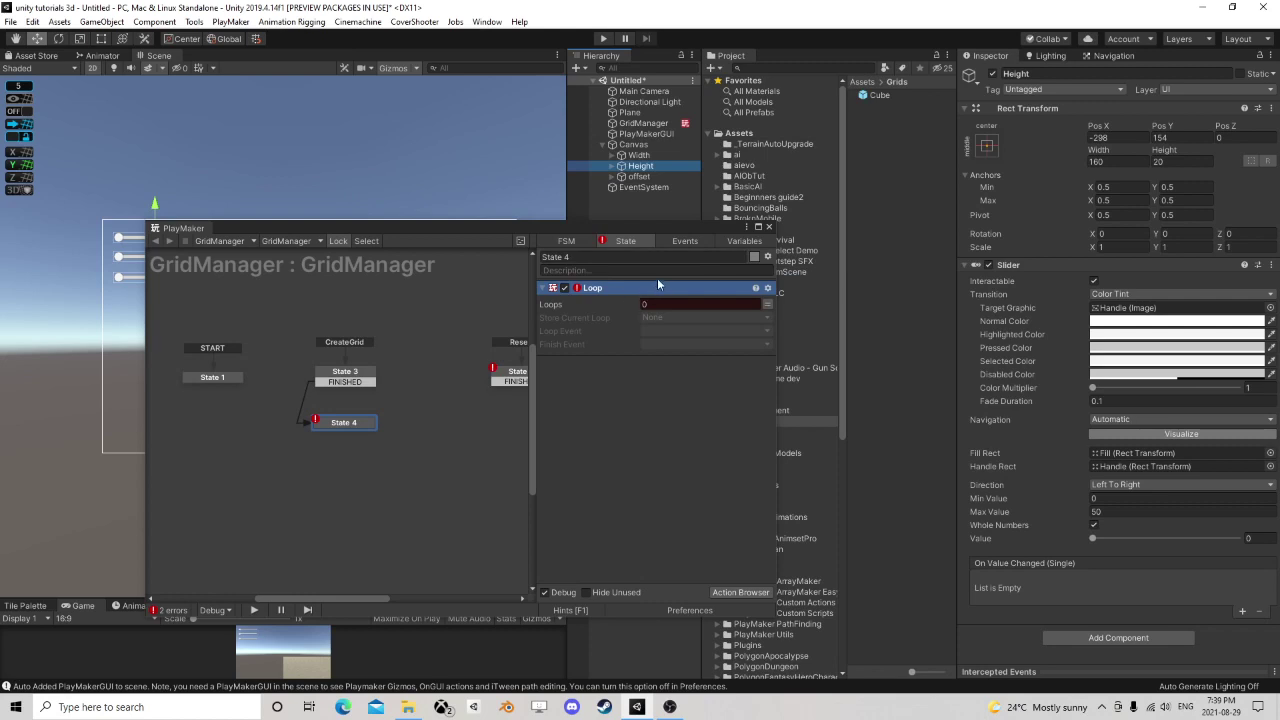
pyautogui.click(767, 304)
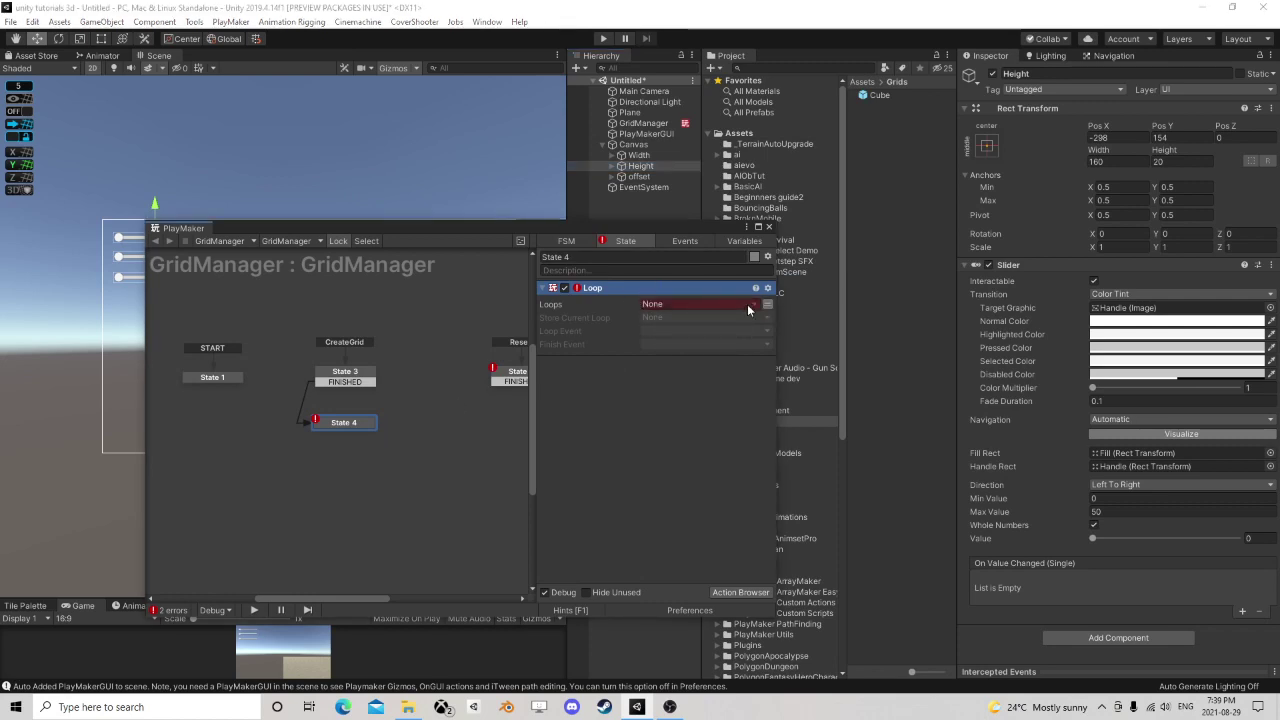
pyautogui.click(748, 308)
pyautogui.moveTo(722, 334)
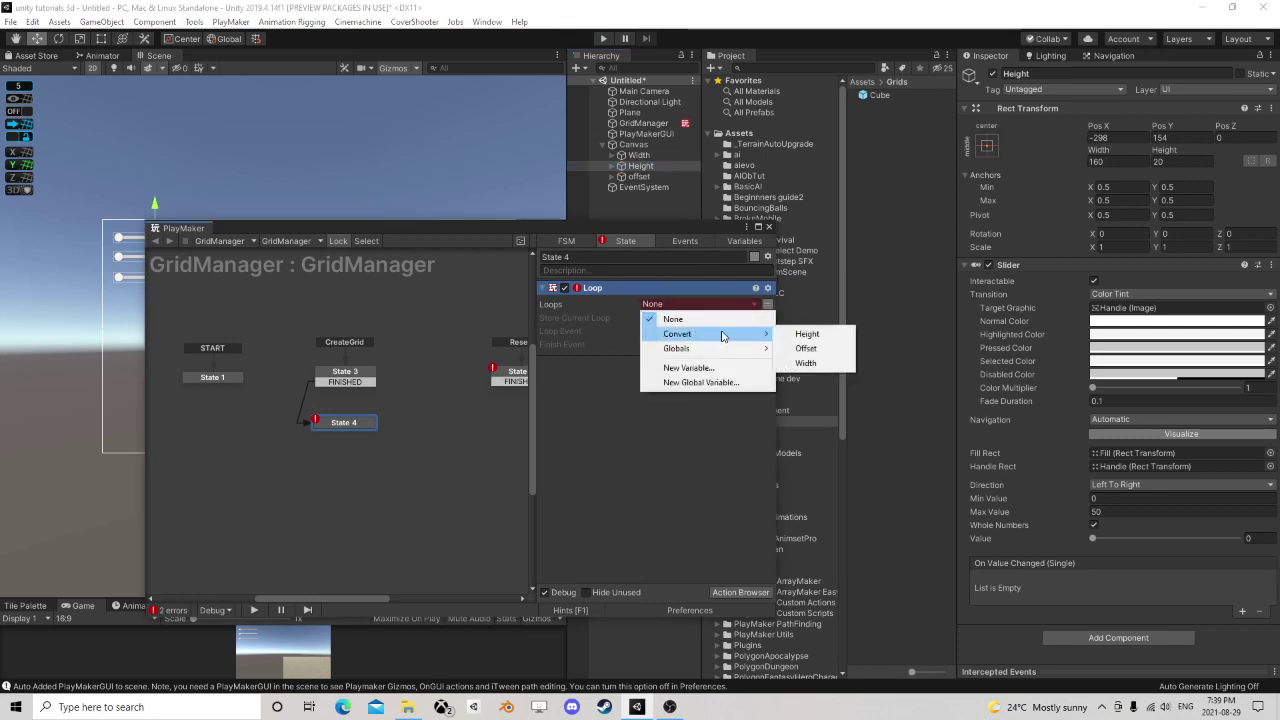
pyautogui.click(830, 363)
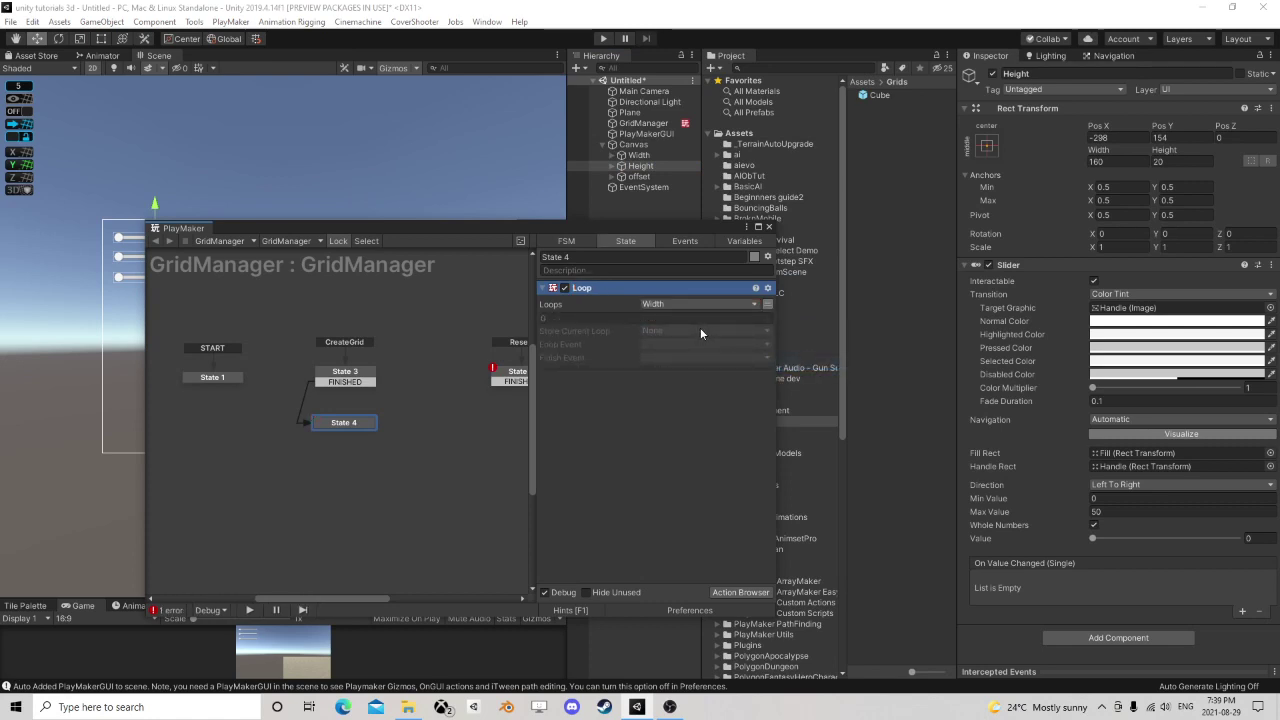
# - Store the current loop of State 4's Loop action in a new variable named CurrentWidth
pyautogui.click(700, 331)
pyautogui.click(680, 362)
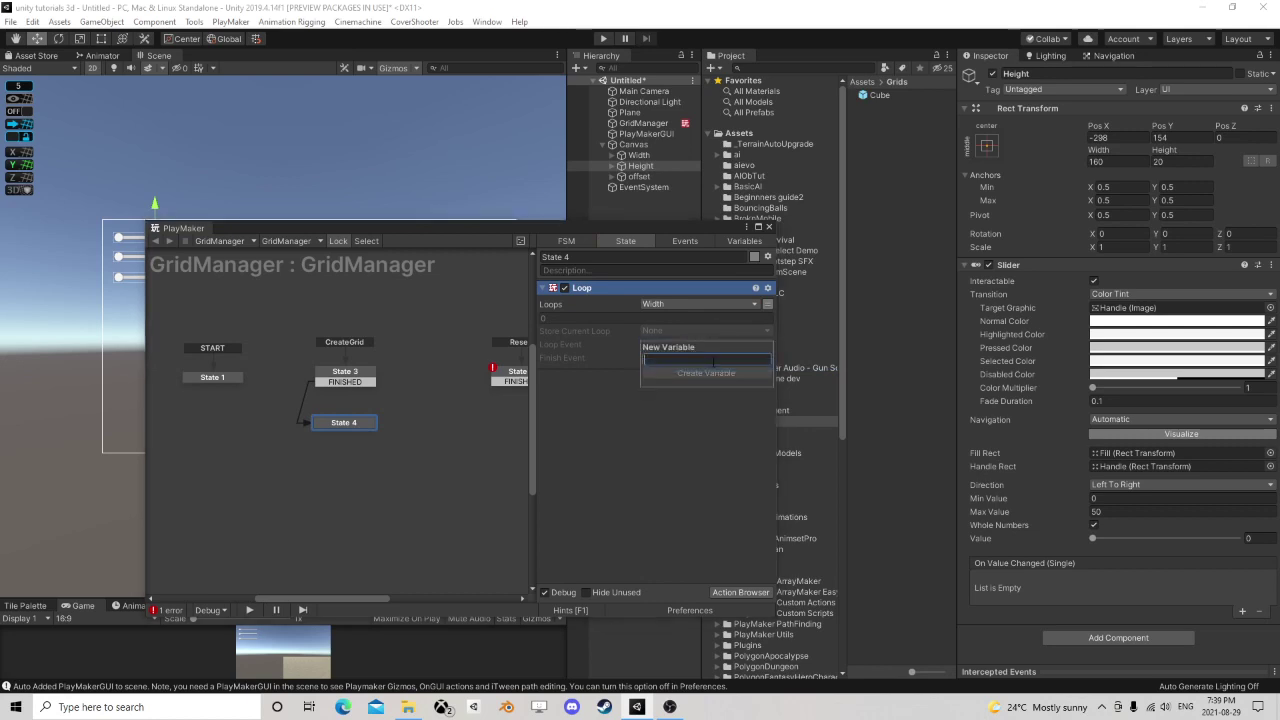
pyautogui.write('Current')
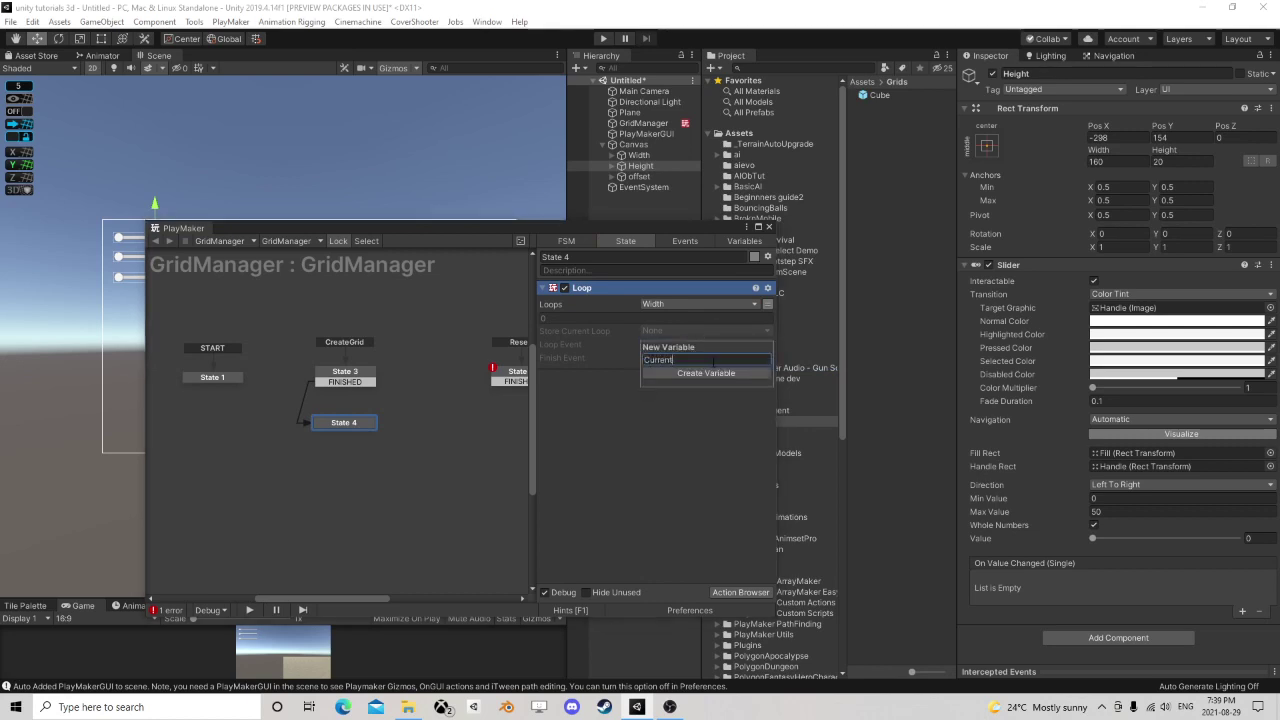
pyautogui.write('Width')
pyautogui.press('Return')
# - Set State 4's Loop Event to loop and connect that transition to a new state beside it
pyautogui.click(712, 362)
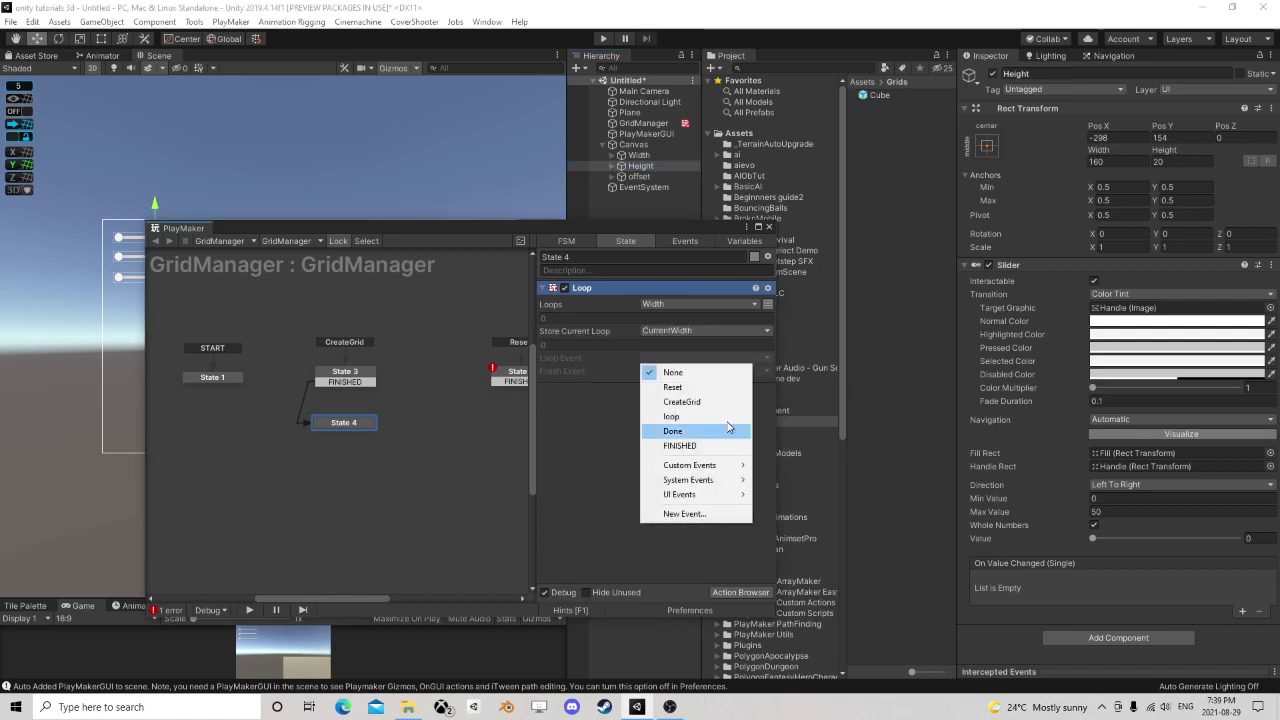
pyautogui.click(655, 418)
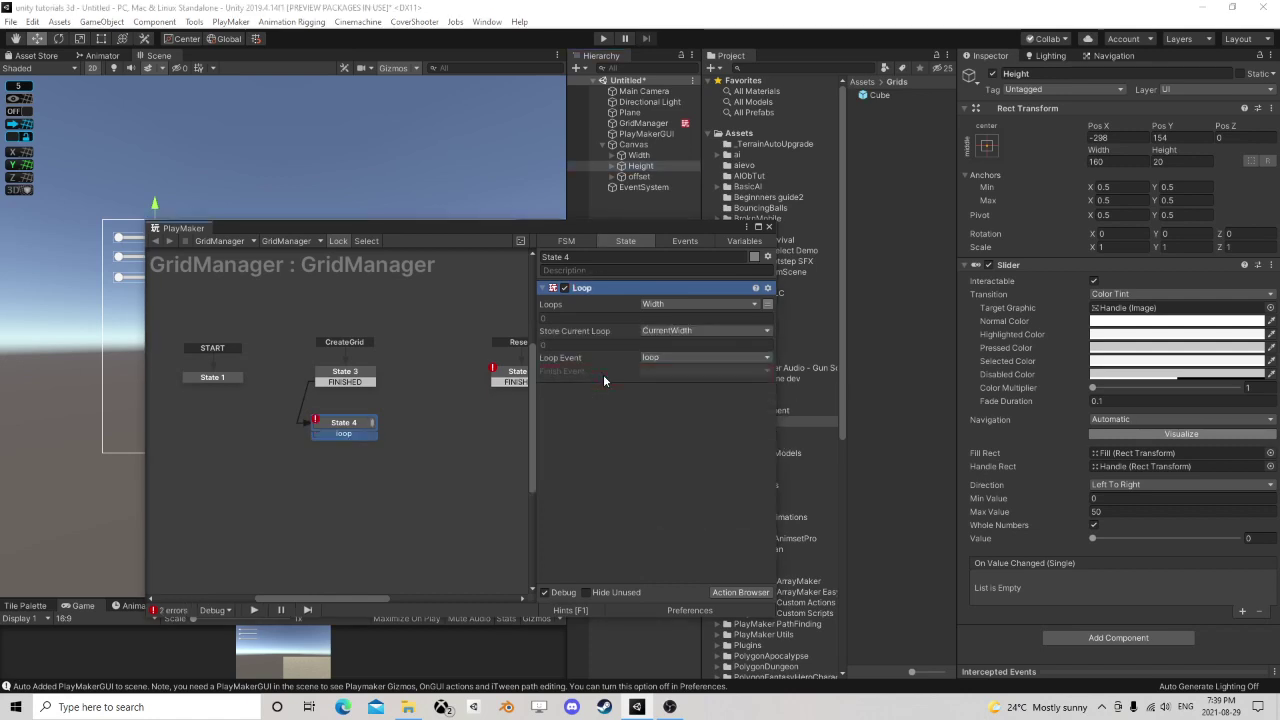
pyautogui.moveTo(356, 420); pyautogui.dragTo(356, 422)
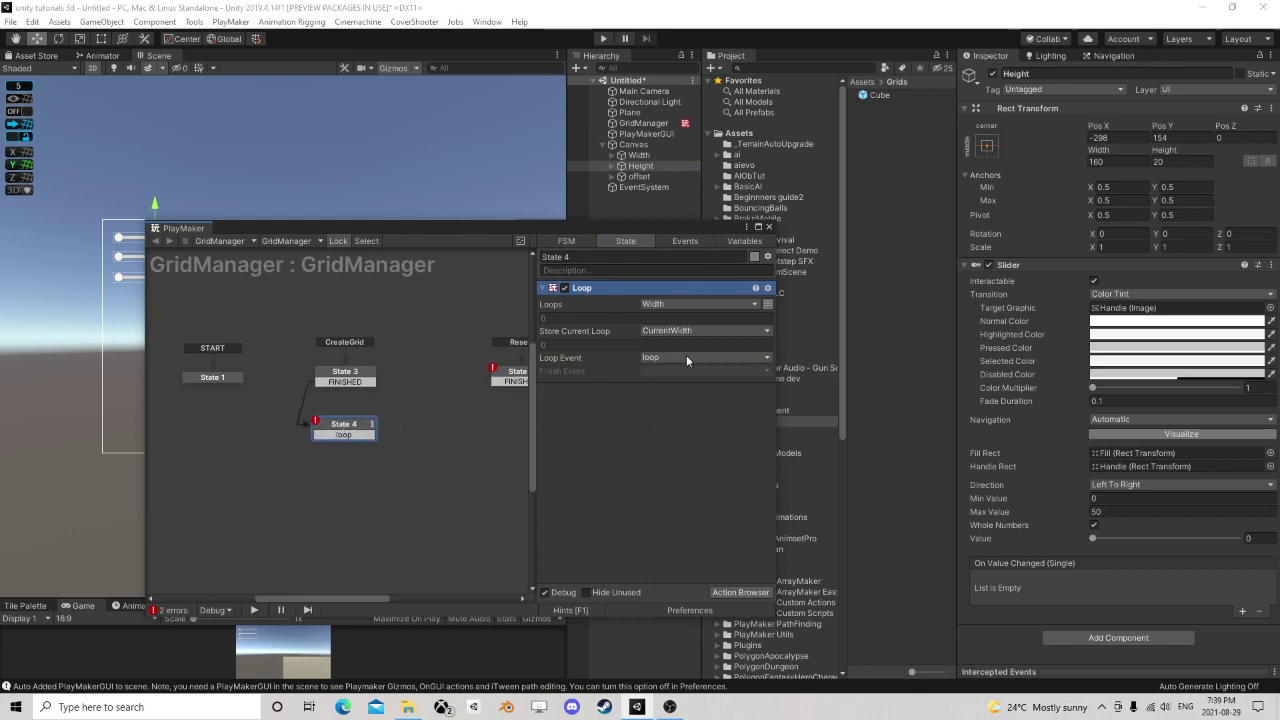
pyautogui.moveTo(445, 431); pyautogui.dragTo(403, 364, button='middle')
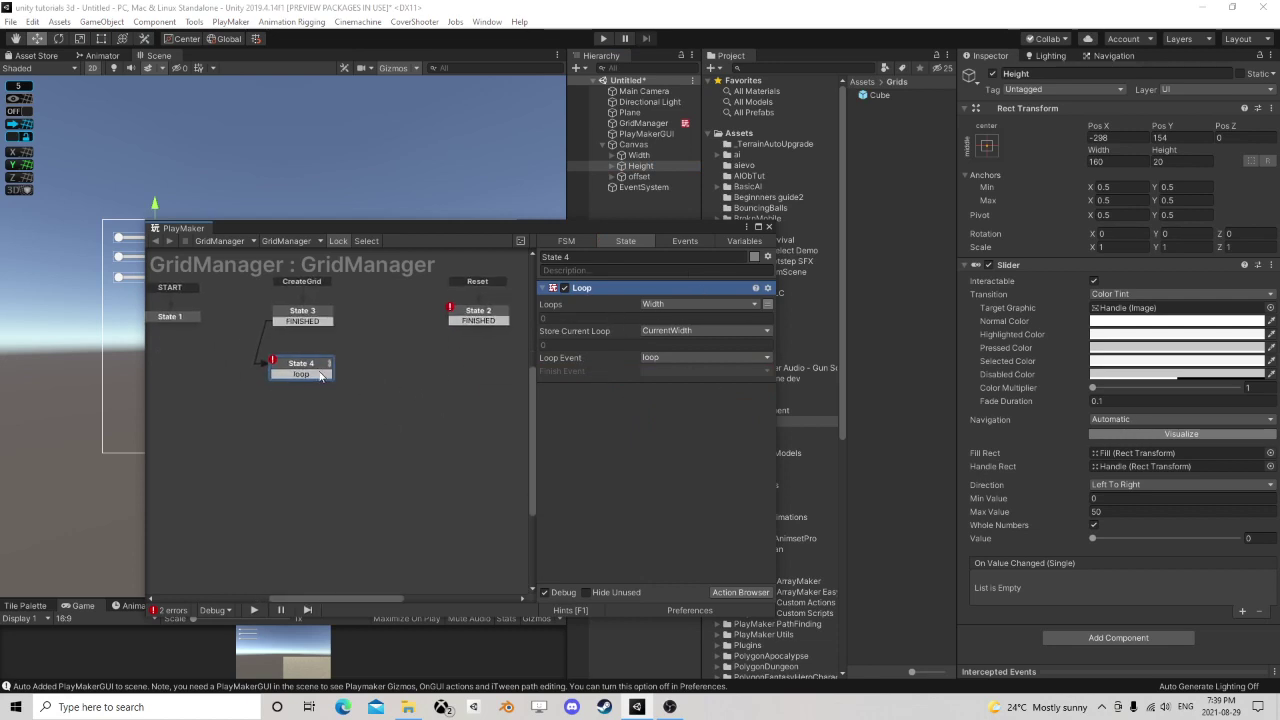
pyautogui.moveTo(301, 374); pyautogui.dragTo(382, 372)
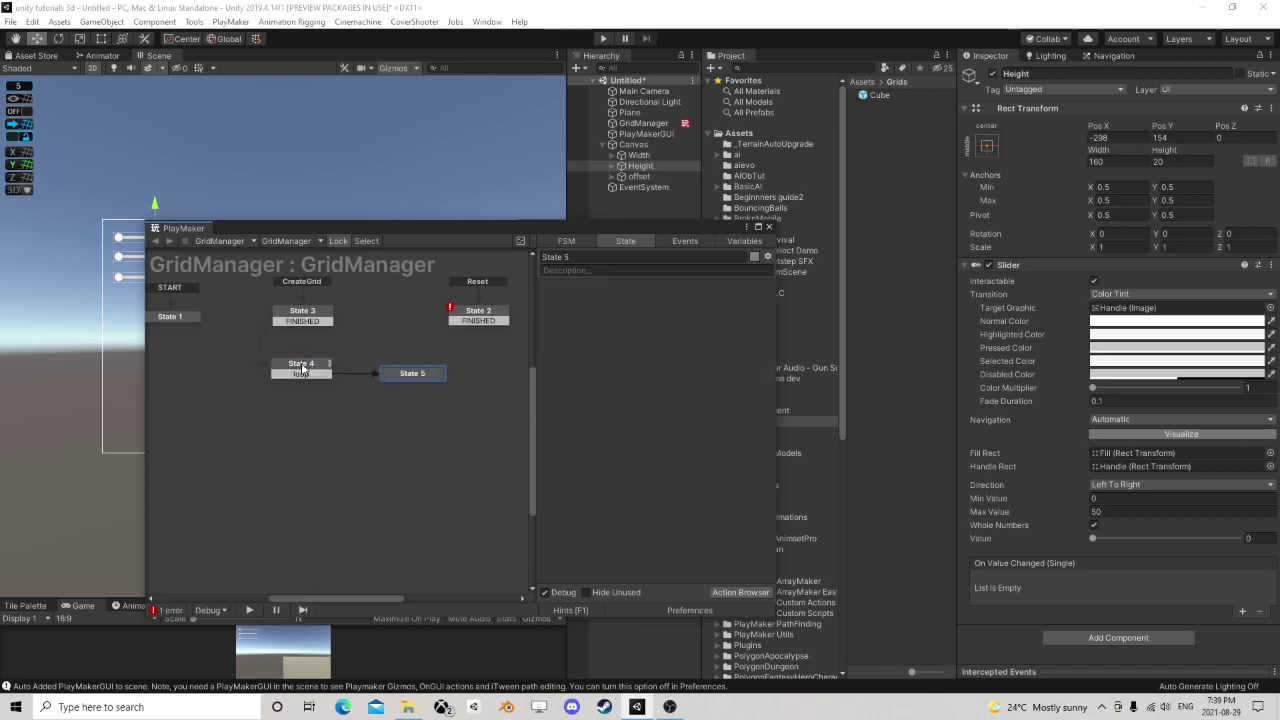
pyautogui.click(301, 368)
# - Add a Loop action to State 5 with its loop count converted from the Height variable
pyautogui.click(386, 372)
pyautogui.click(740, 592)
pyautogui.write('lop')
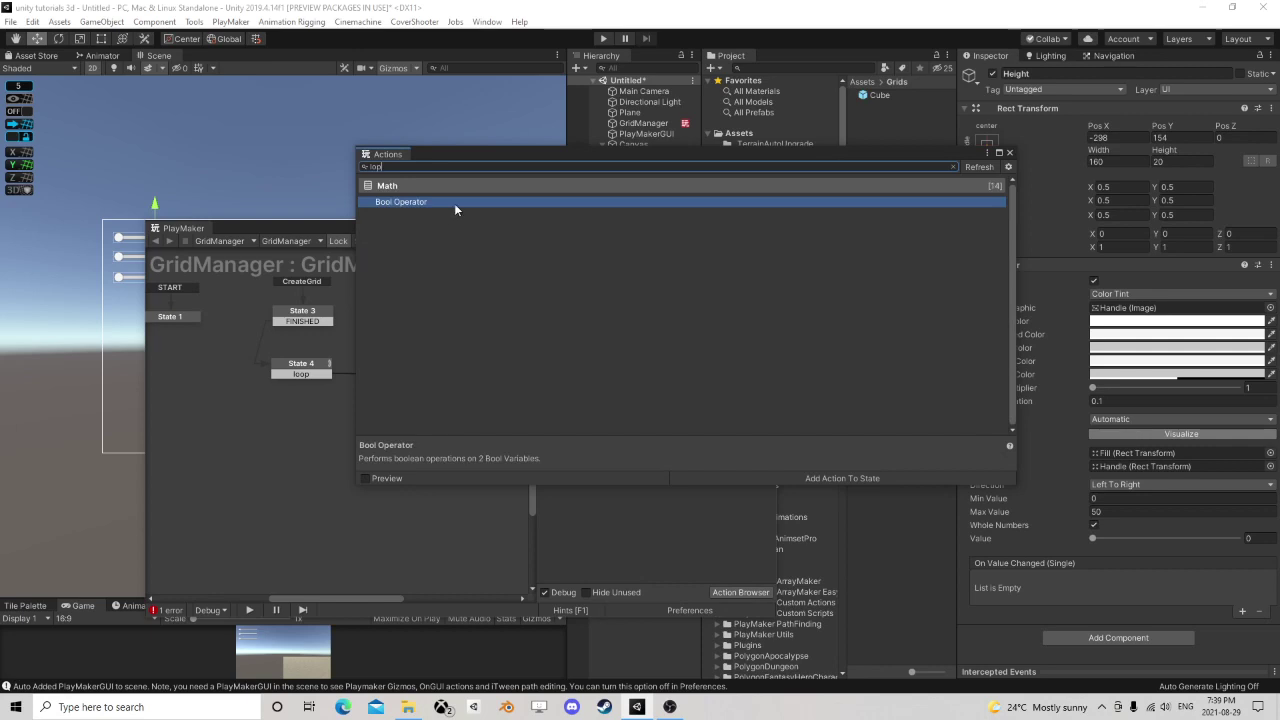
pyautogui.press('BackSpace')
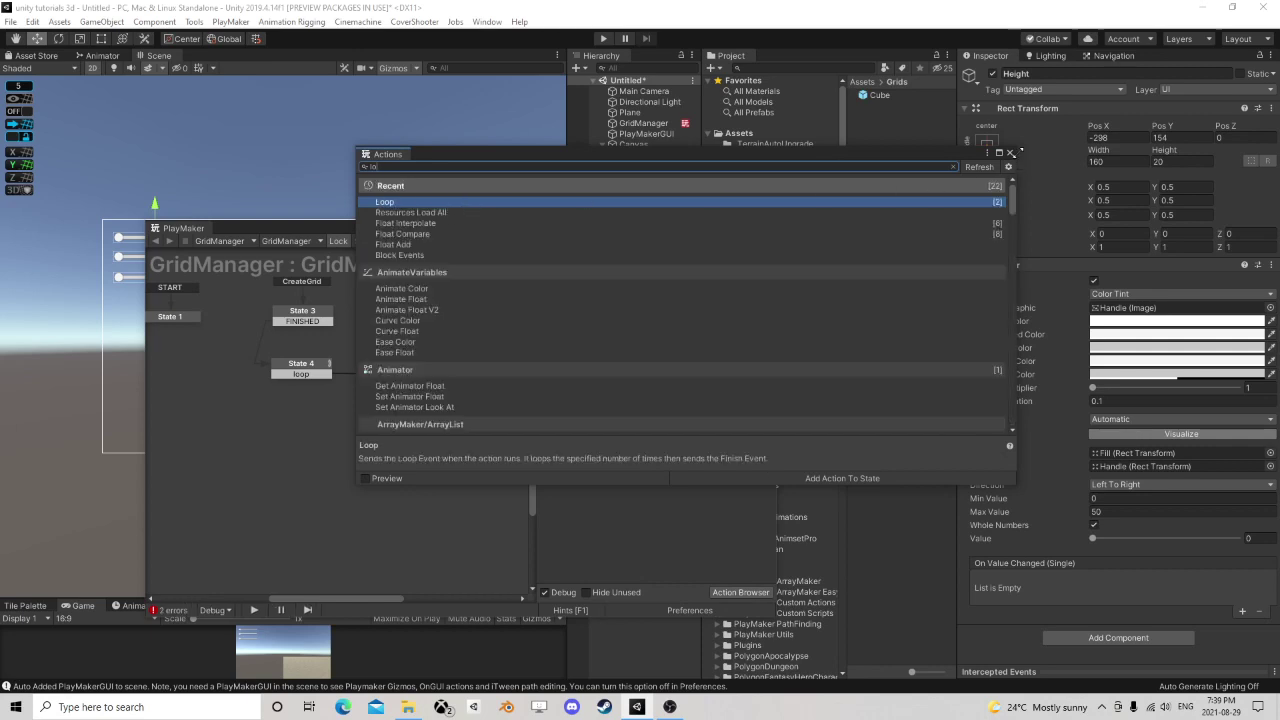
pyautogui.press('Return')
pyautogui.click(767, 303)
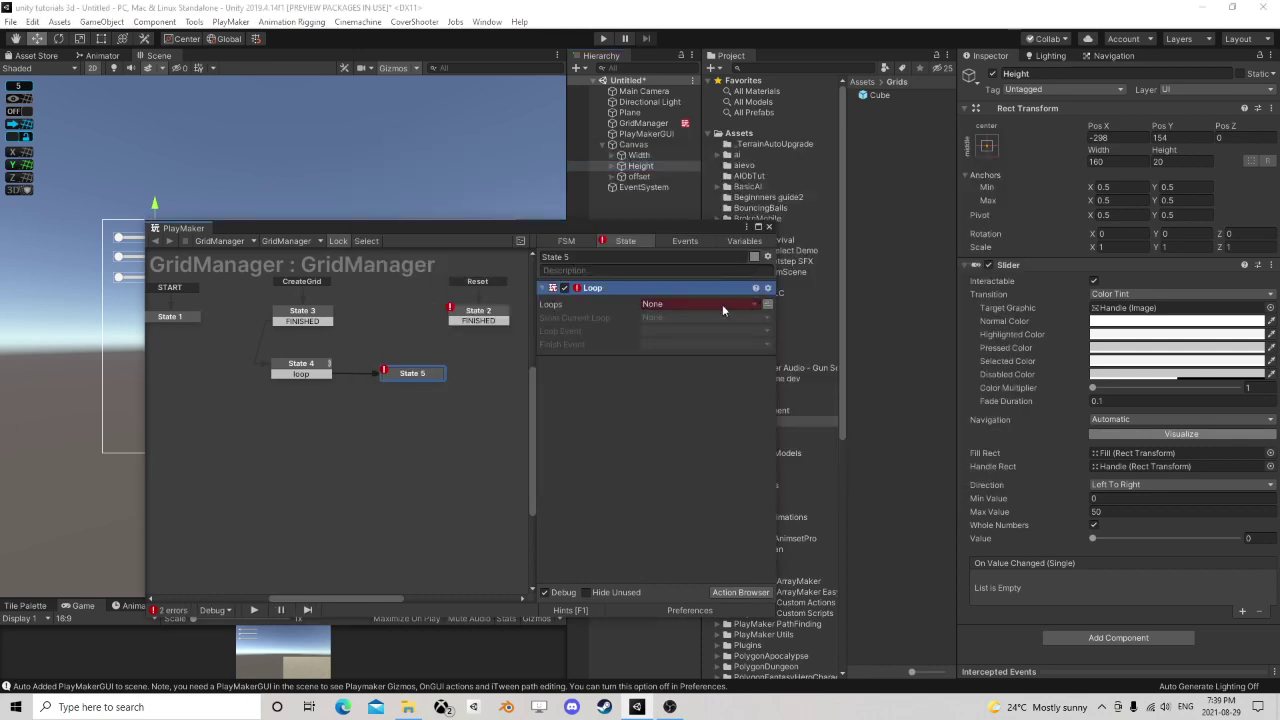
pyautogui.click(721, 304)
pyautogui.moveTo(688, 352)
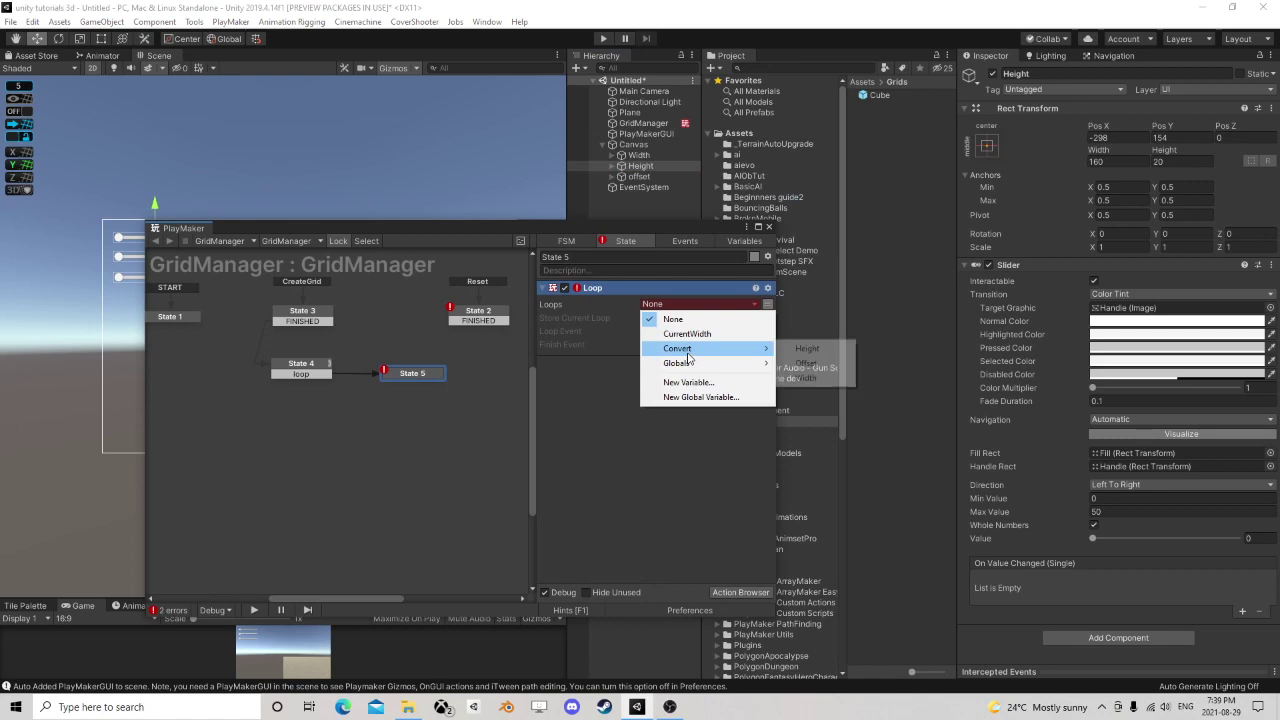
pyautogui.click(806, 348)
# - Store the current loop of State 5's Loop action in a new variable named CurrentHeight
pyautogui.click(668, 331)
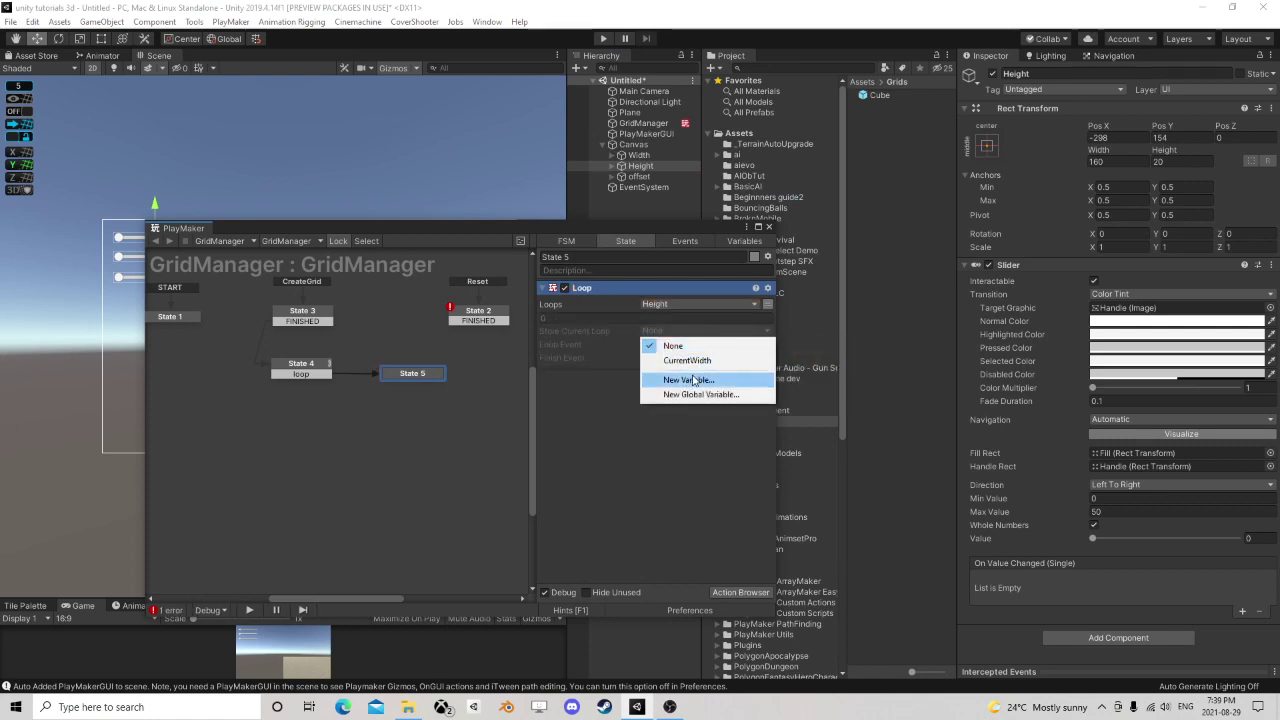
pyautogui.click(692, 377)
pyautogui.write('Curr')
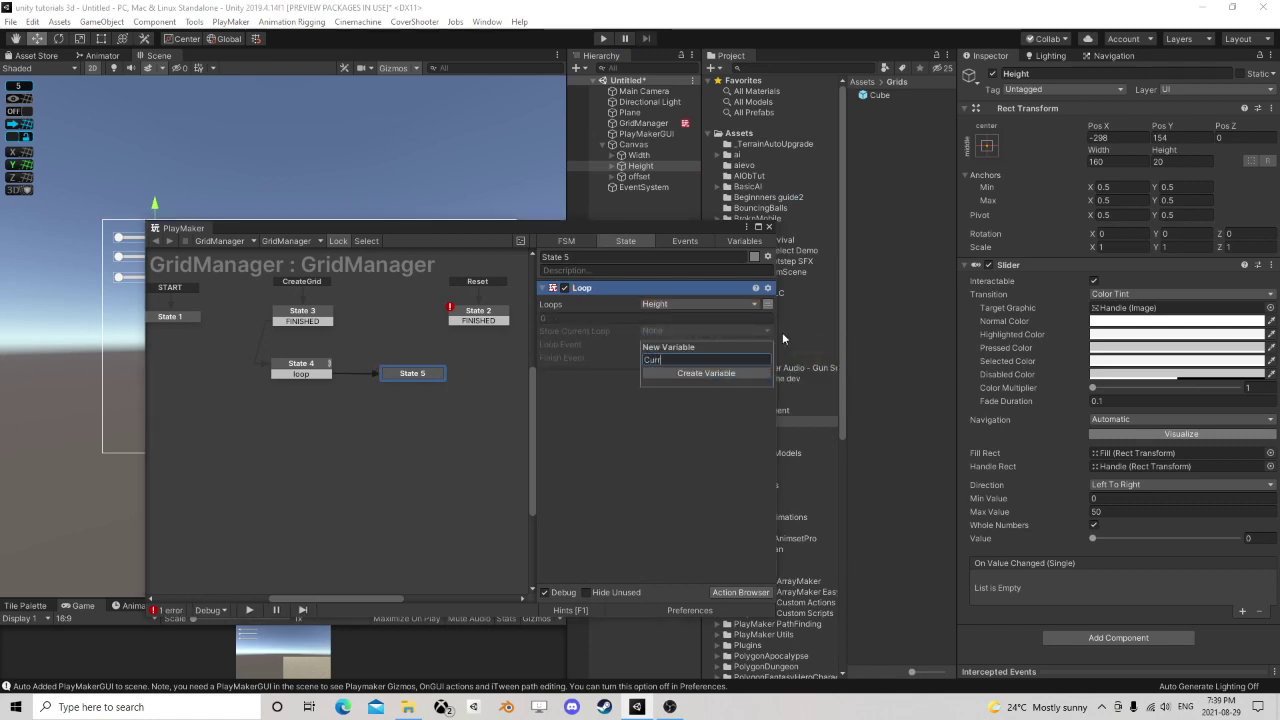
pyautogui.write('entHeight')
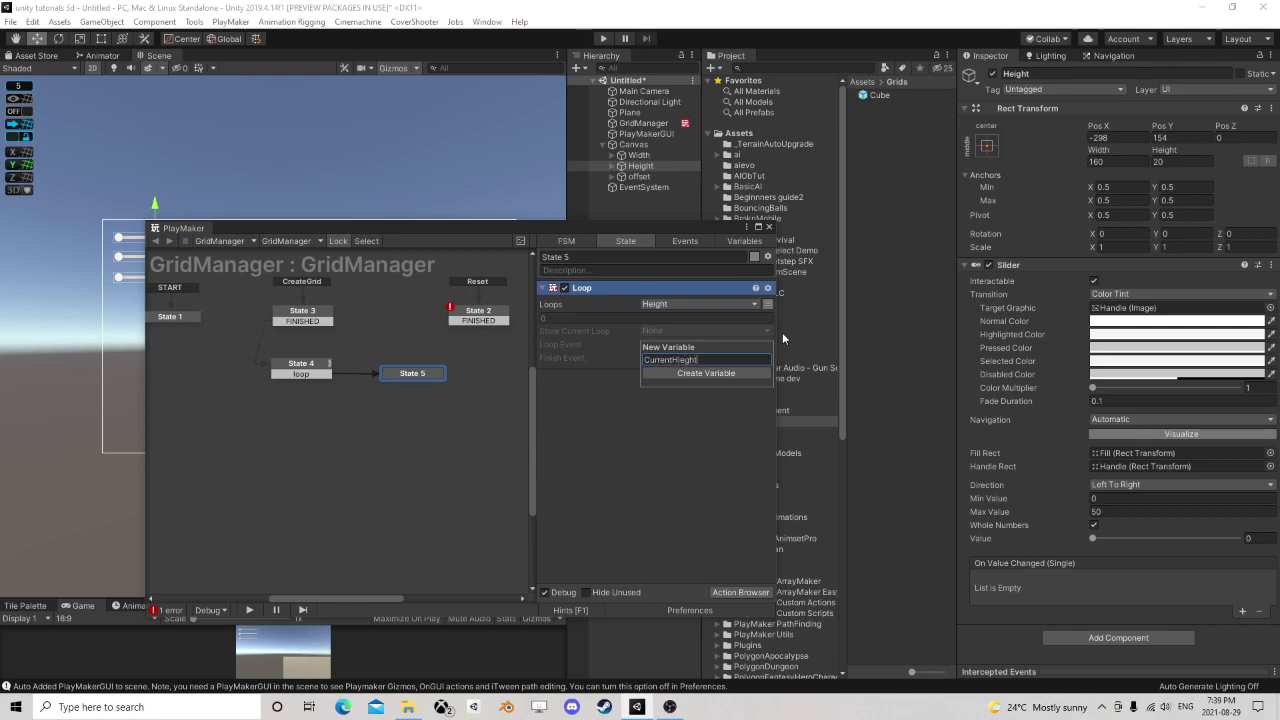
pyautogui.press('BackSpace')
pyautogui.press('BackSpace')
pyautogui.press('BackSpace')
pyautogui.write('eight')
pyautogui.press('Return')
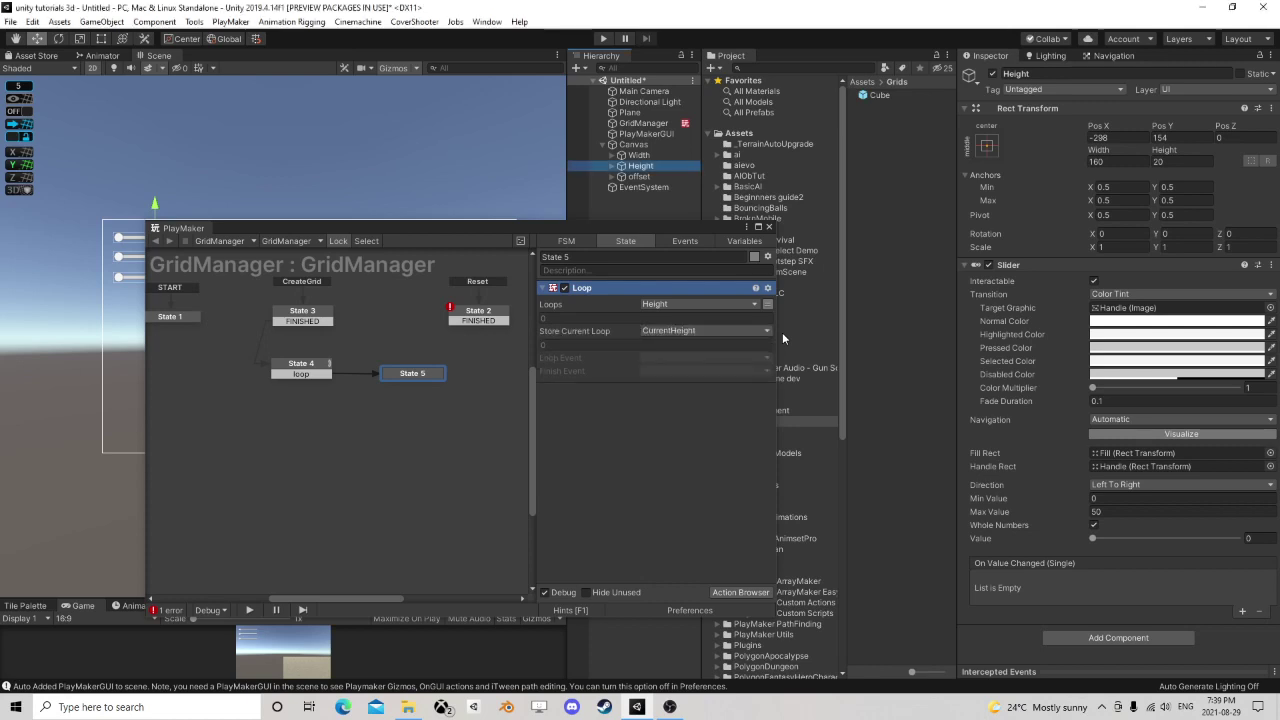
# - Set State 5's Loop Event to loop and its Finish Event to a new event named done
pyautogui.click(664, 356)
pyautogui.click(690, 417)
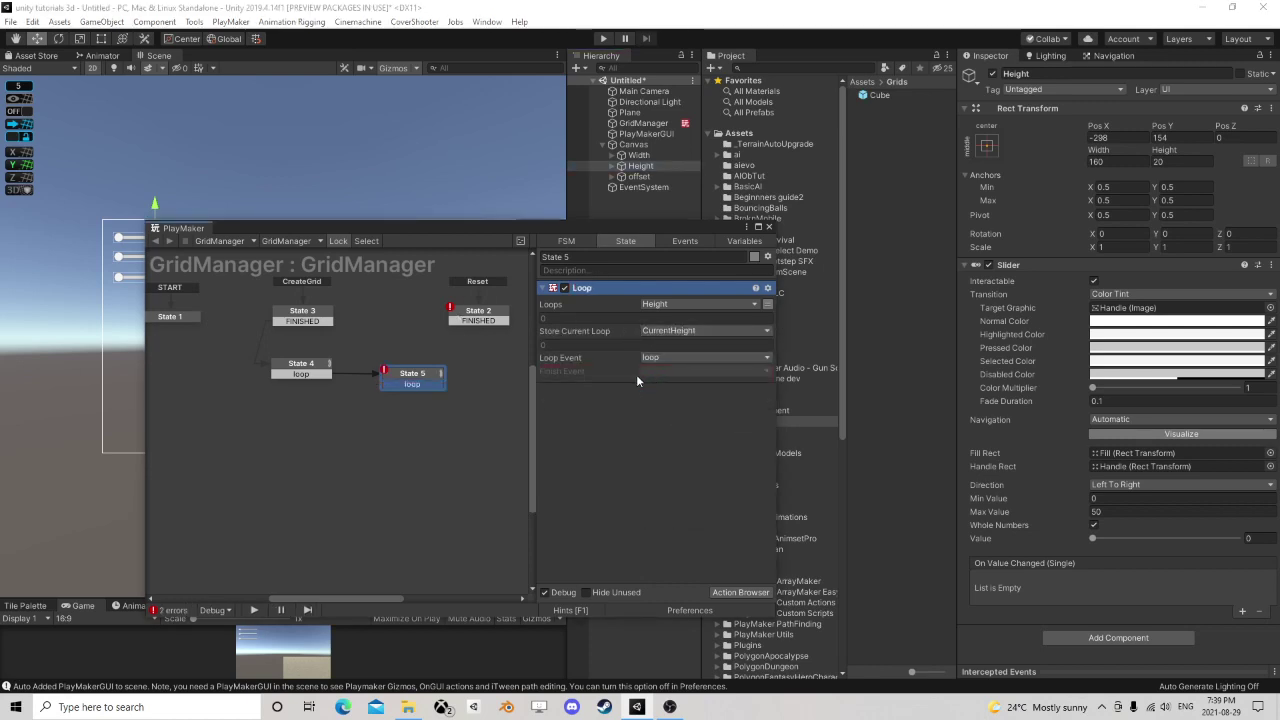
pyautogui.click(680, 371)
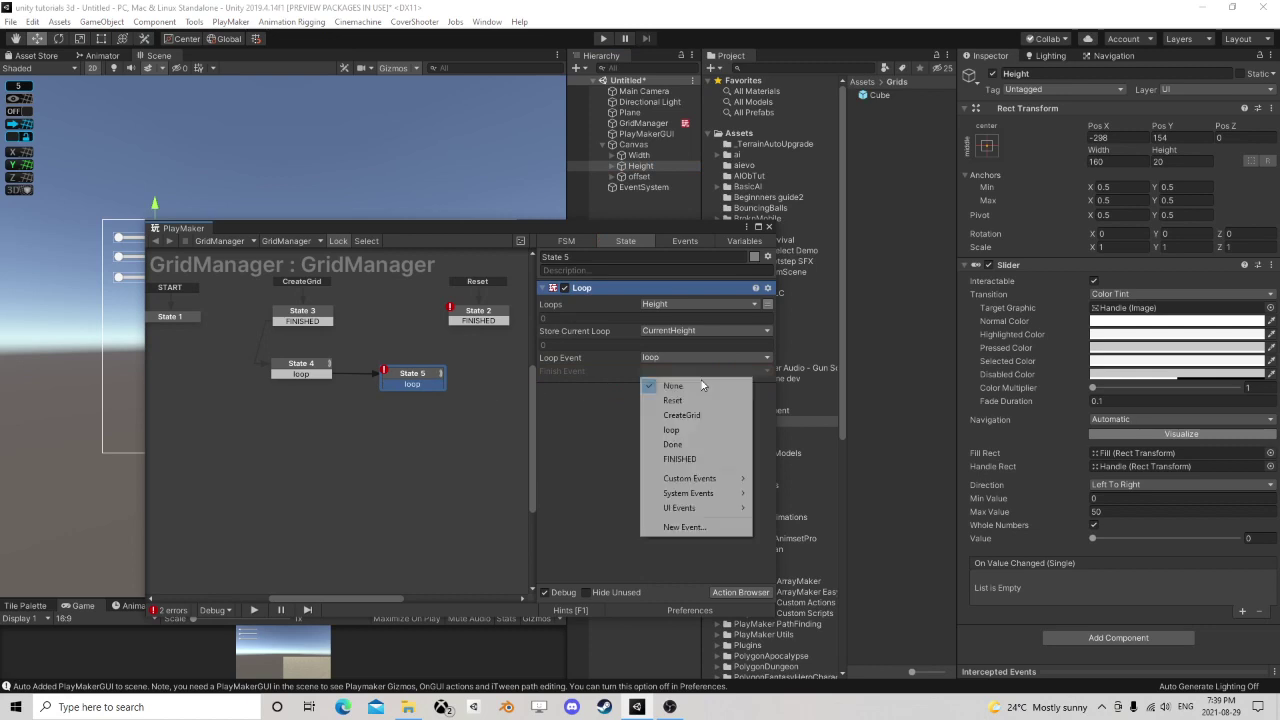
pyautogui.click(696, 526)
pyautogui.write('done')
pyautogui.press('Return')
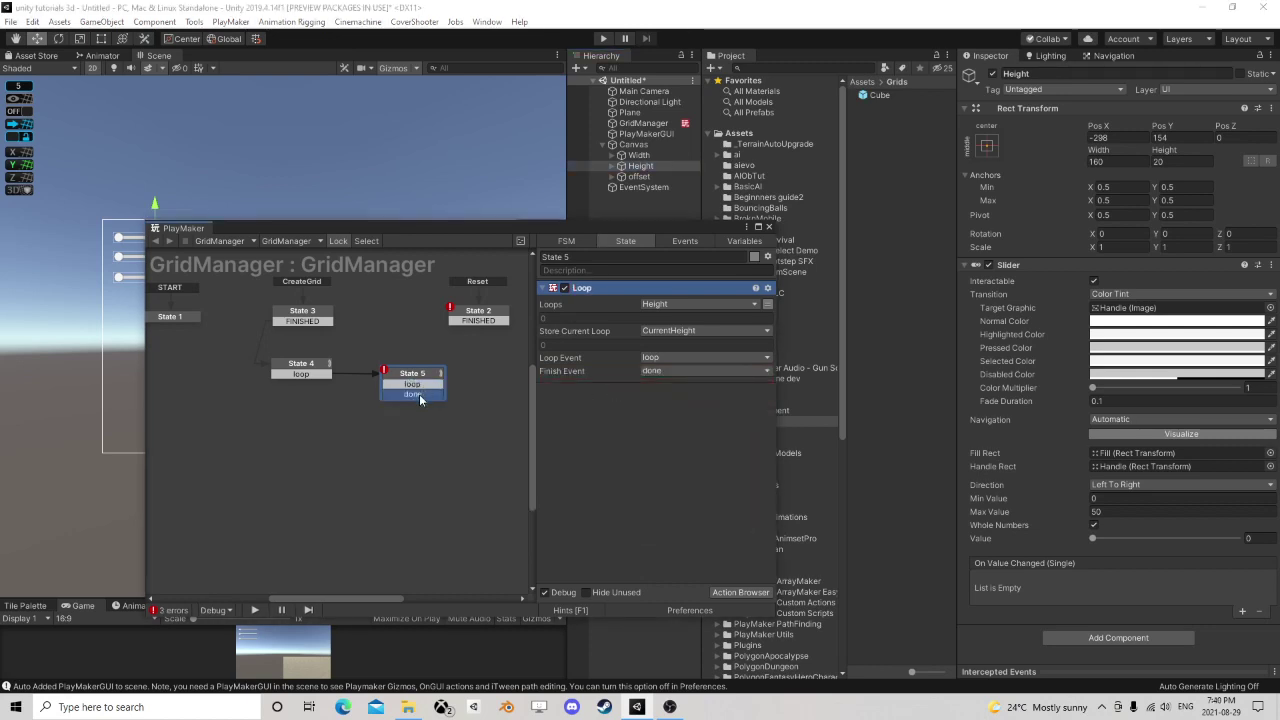
# - Connect State 5's done transition back to State 4 and adjust the placement of the two states
pyautogui.moveTo(417, 394); pyautogui.dragTo(305, 375)
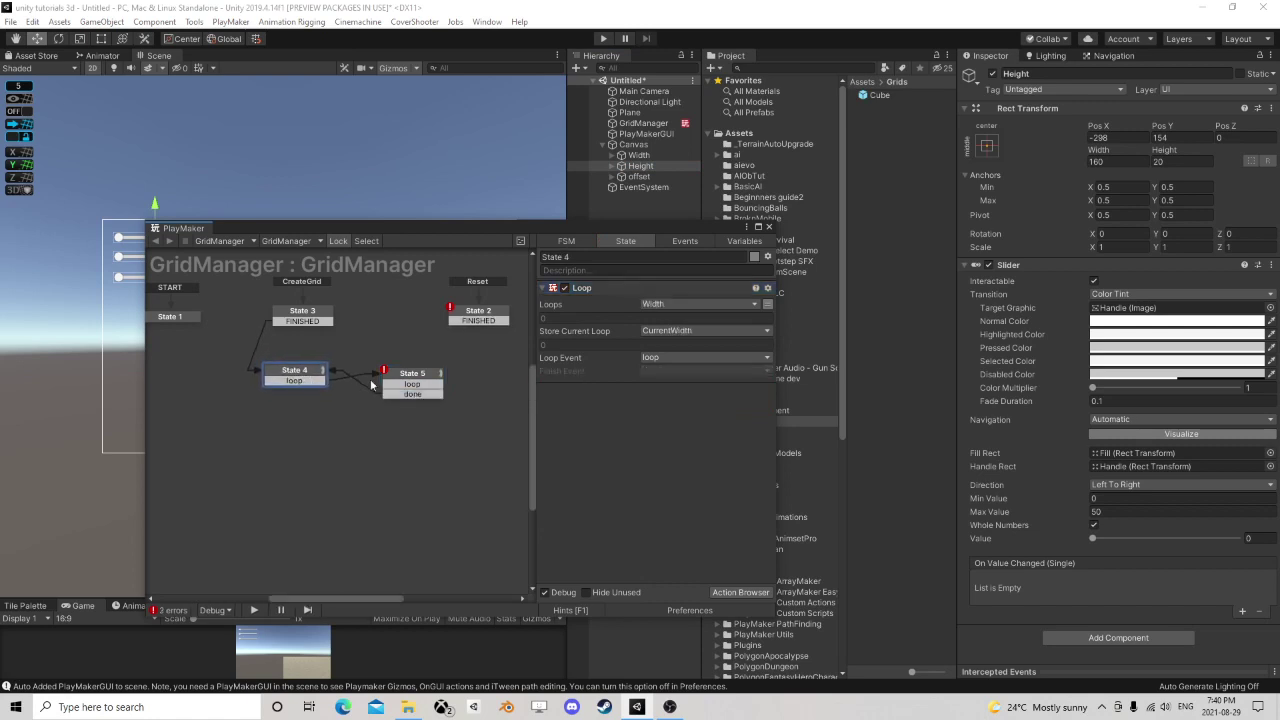
pyautogui.moveTo(405, 380); pyautogui.dragTo(401, 375)
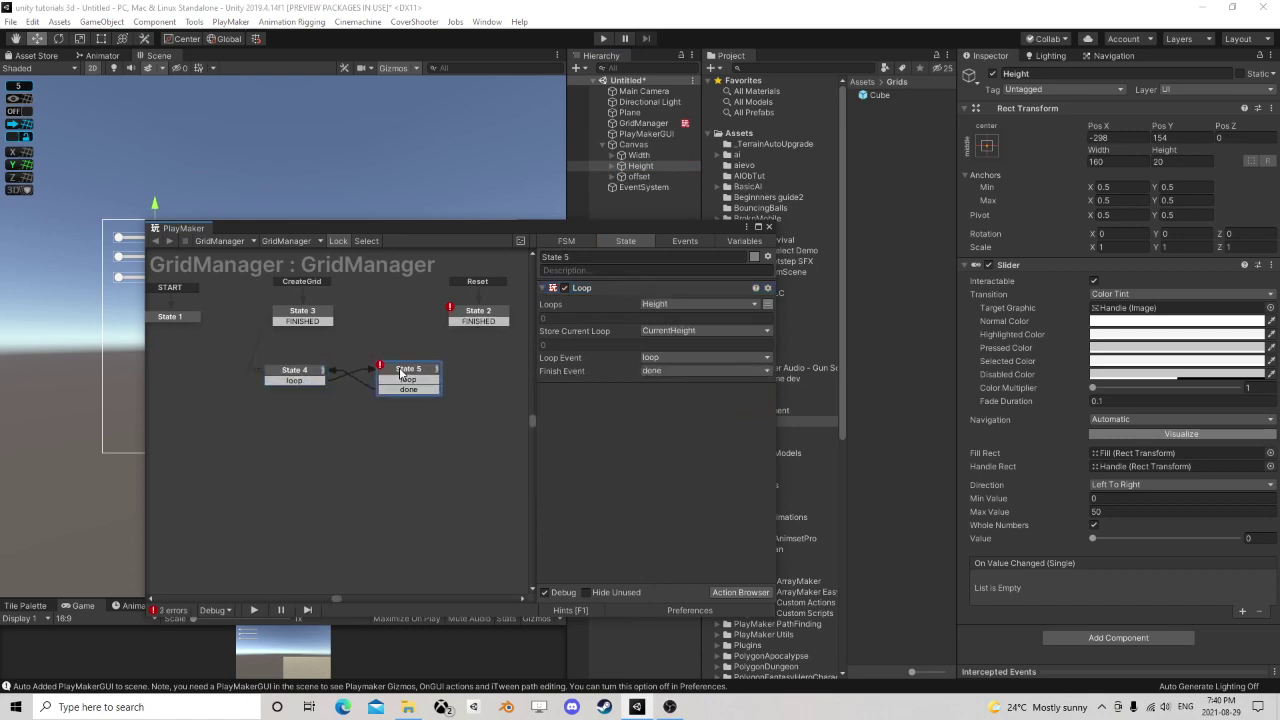
pyautogui.click(298, 377)
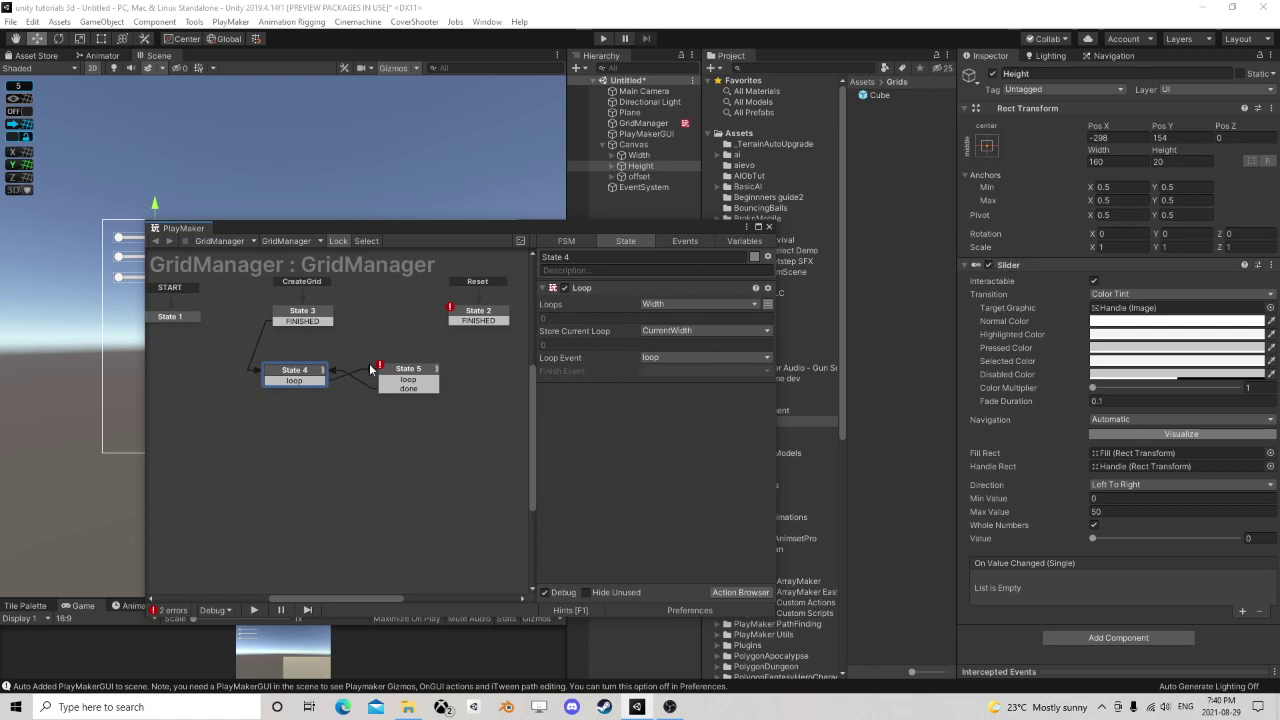
# - Connect State 5's loop transition to a new state beside it and add a Create Object action to that state
pyautogui.click(408, 380)
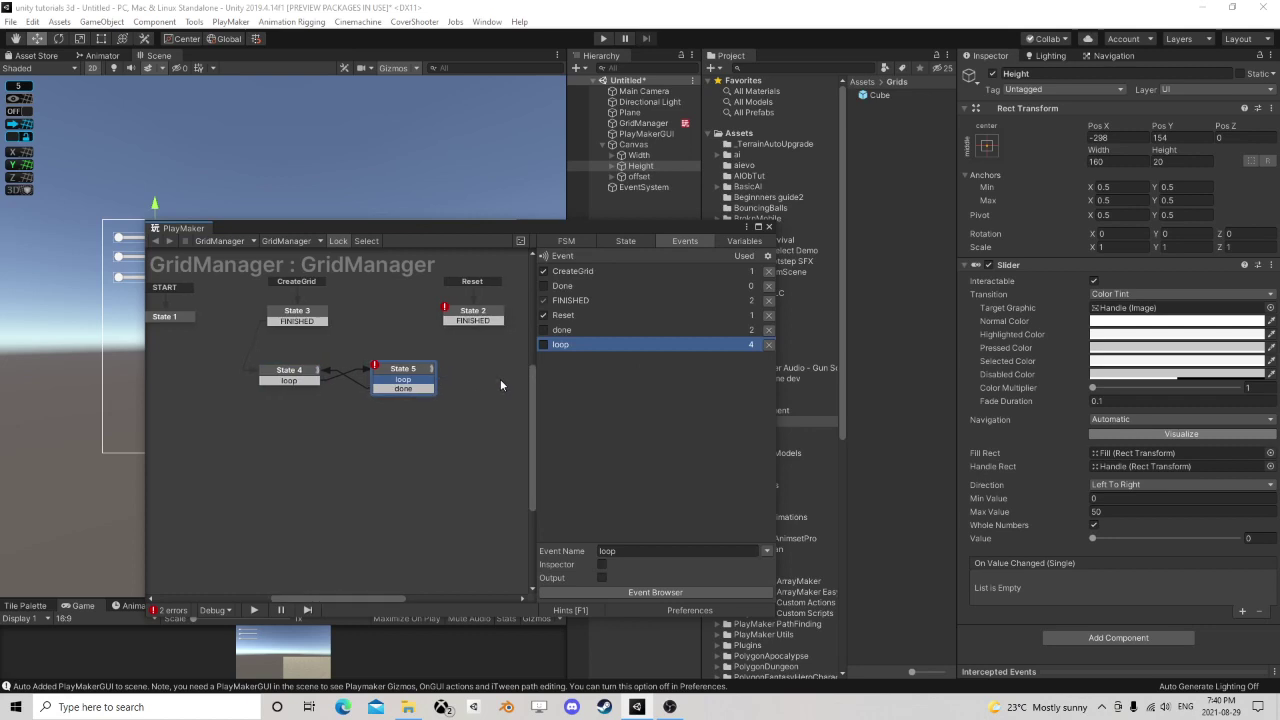
pyautogui.moveTo(437, 388); pyautogui.dragTo(490, 378)
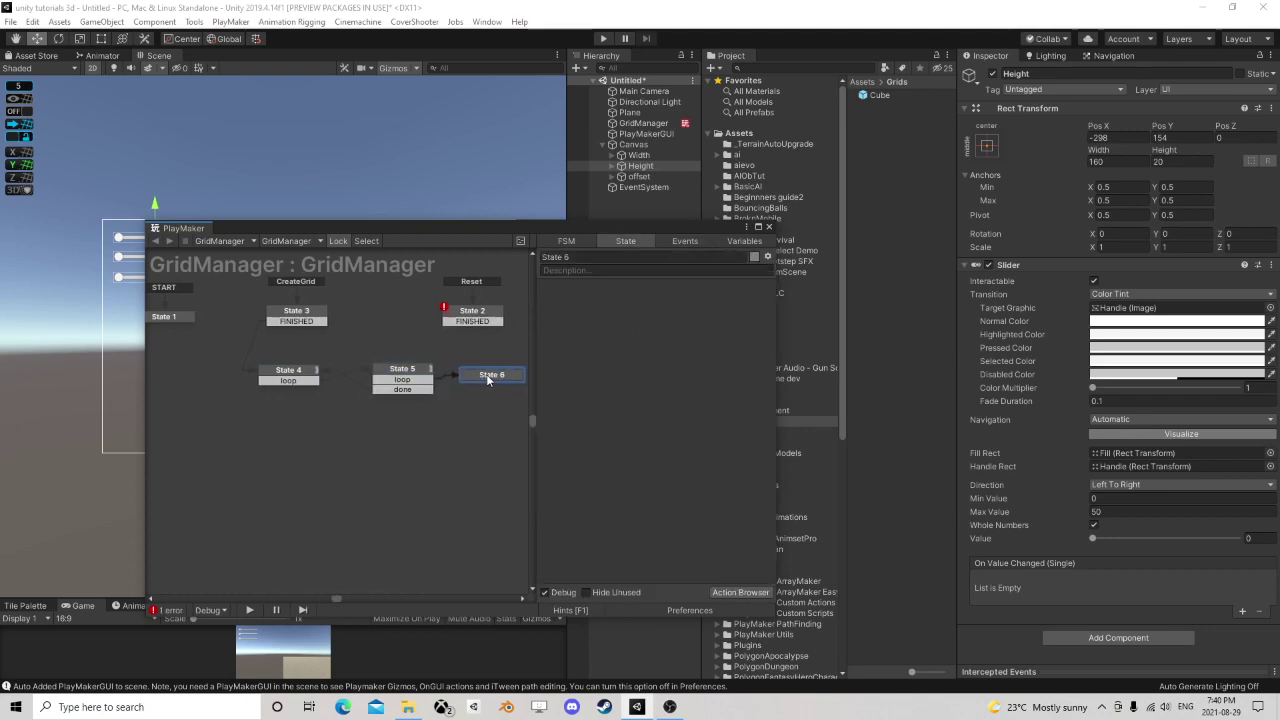
pyautogui.click(722, 592)
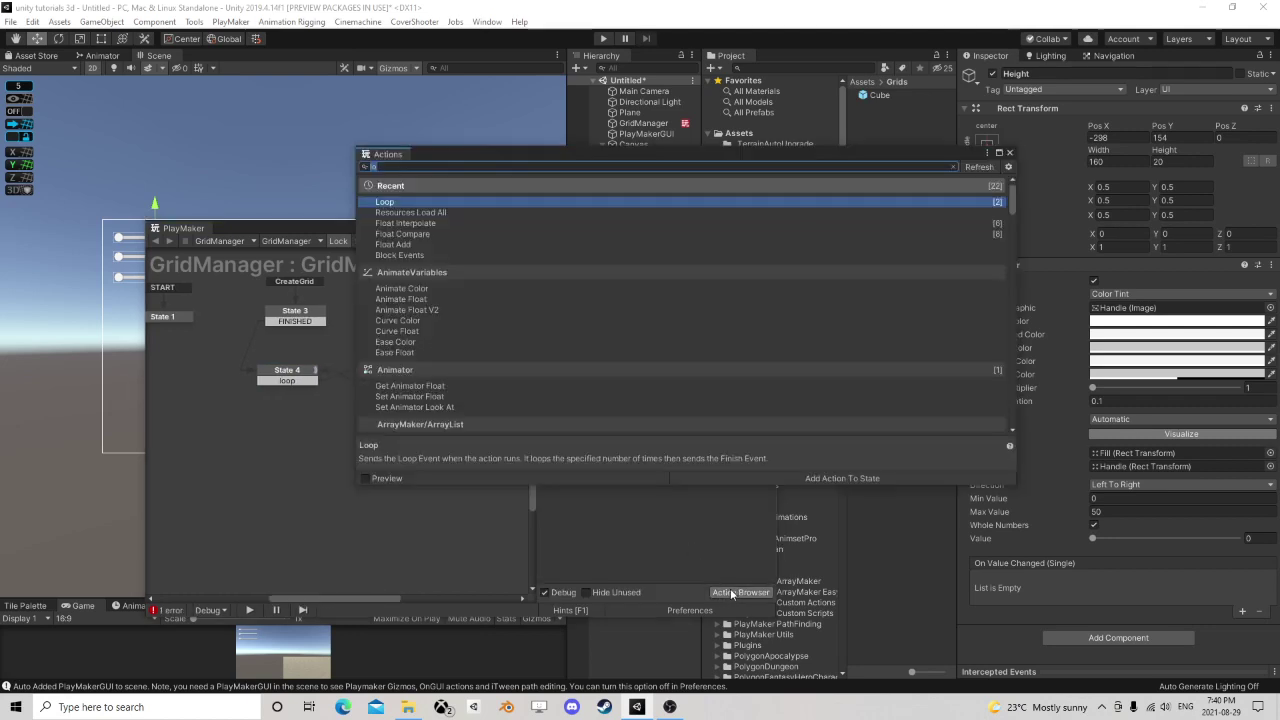
pyautogui.write('create')
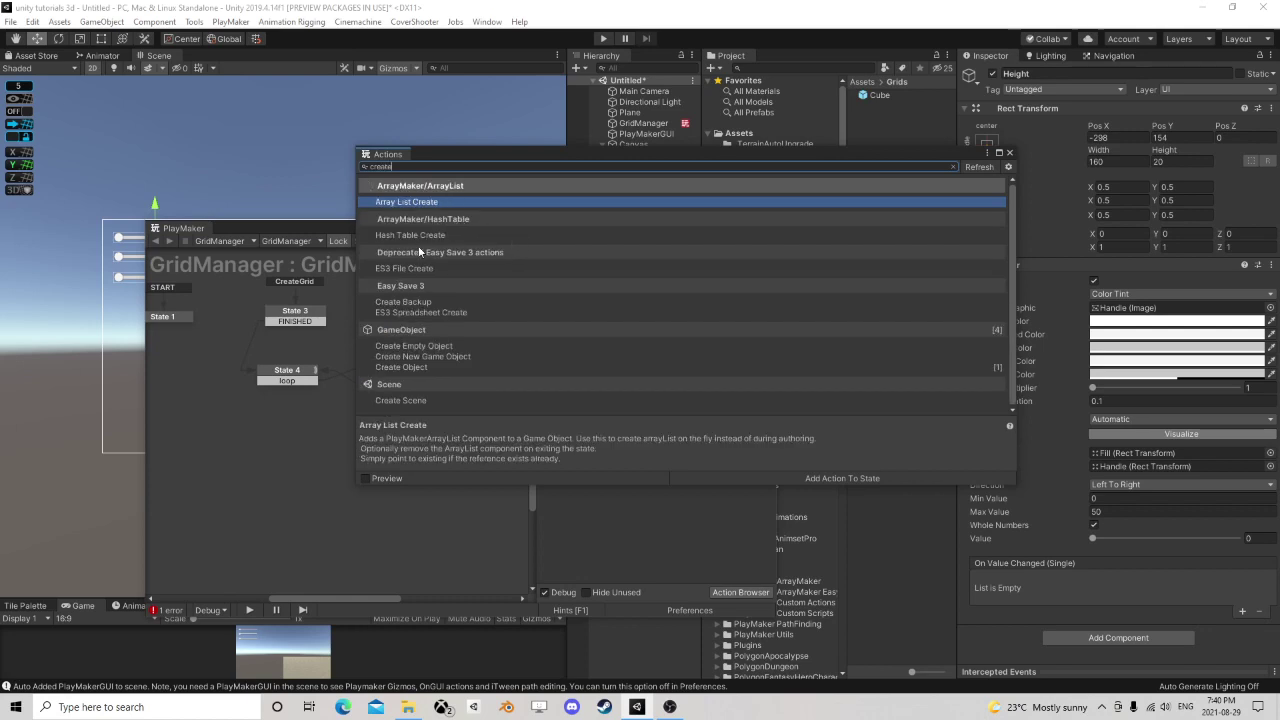
pyautogui.doubleClick(410, 367)
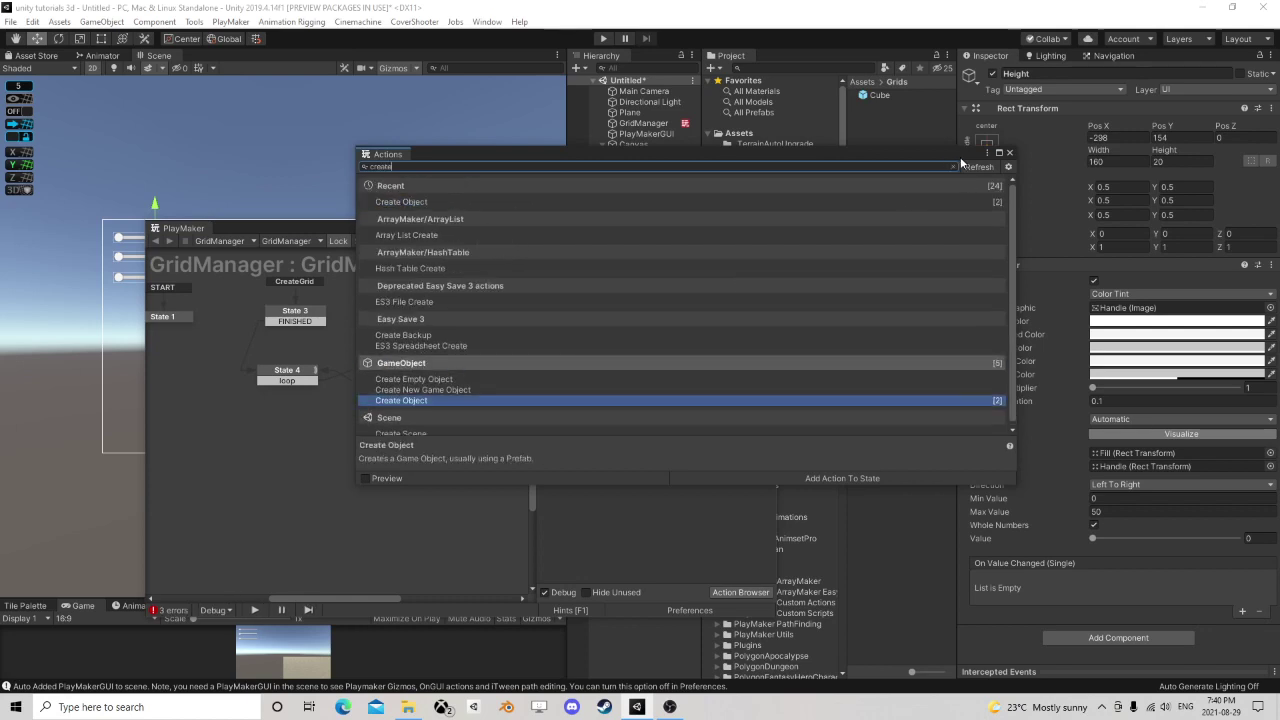
pyautogui.click(1009, 152)
pyautogui.click(738, 592)
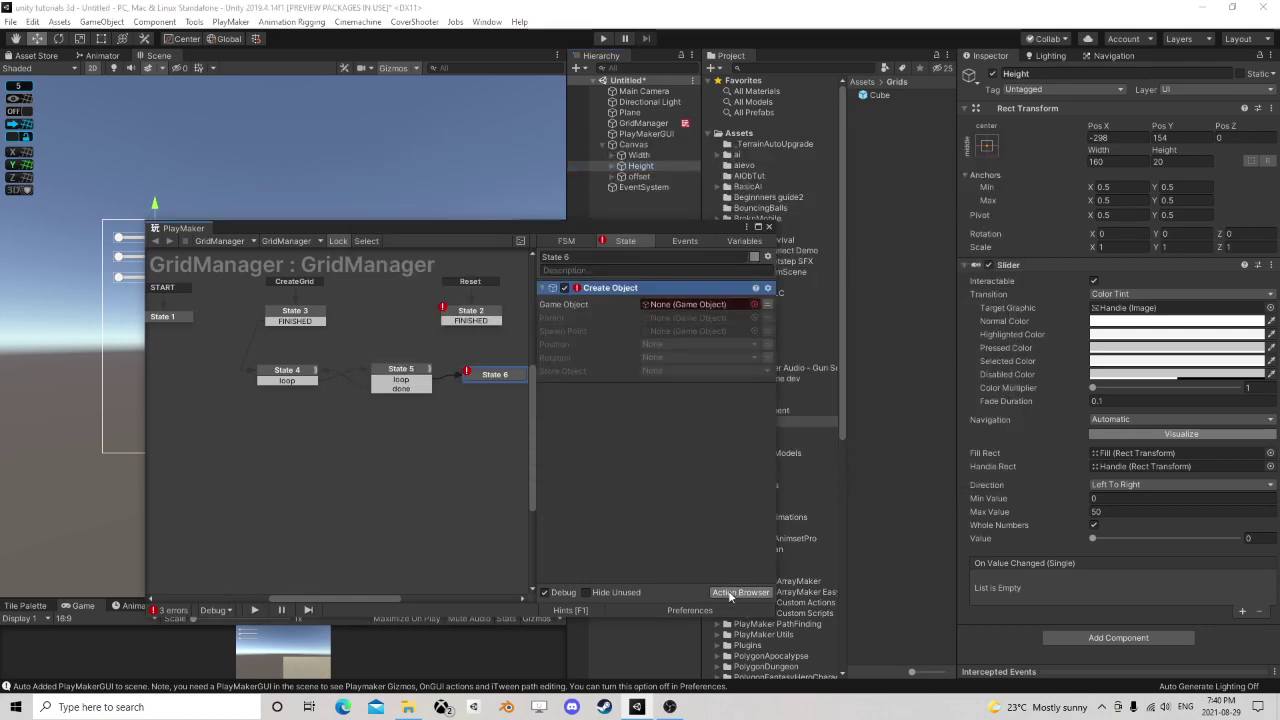
pyautogui.write('set vector')
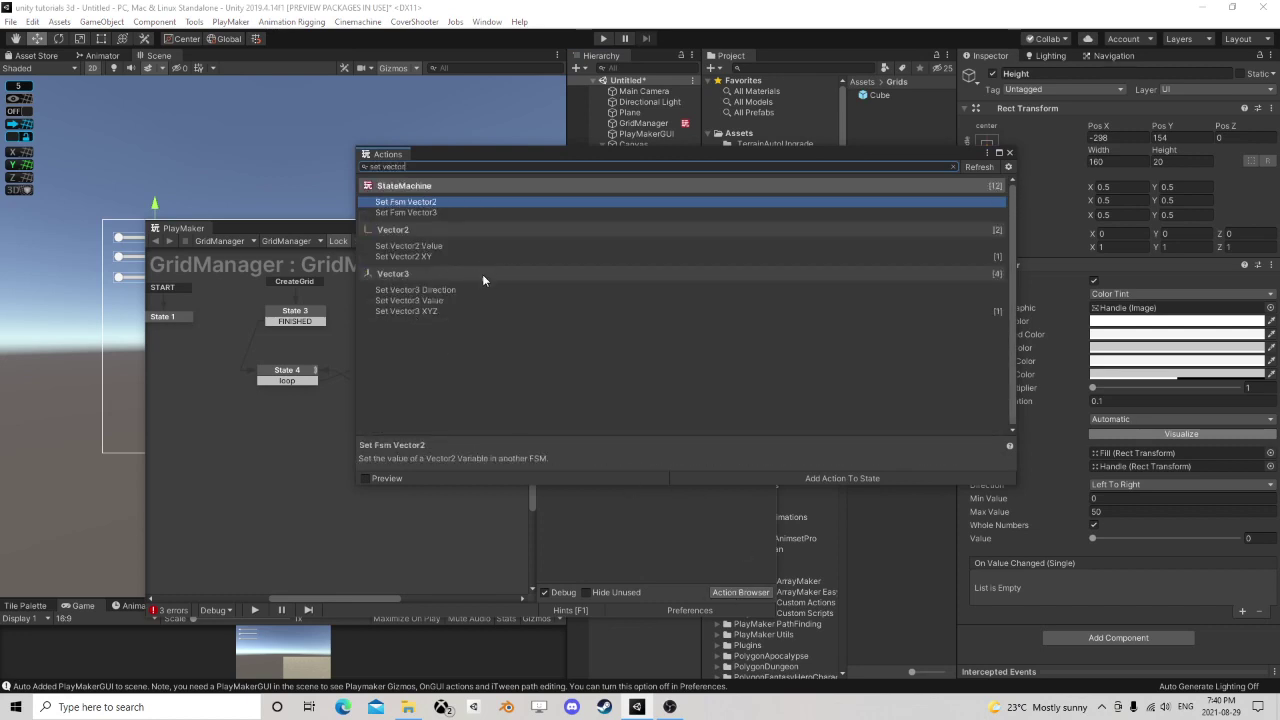
pyautogui.write('gri')
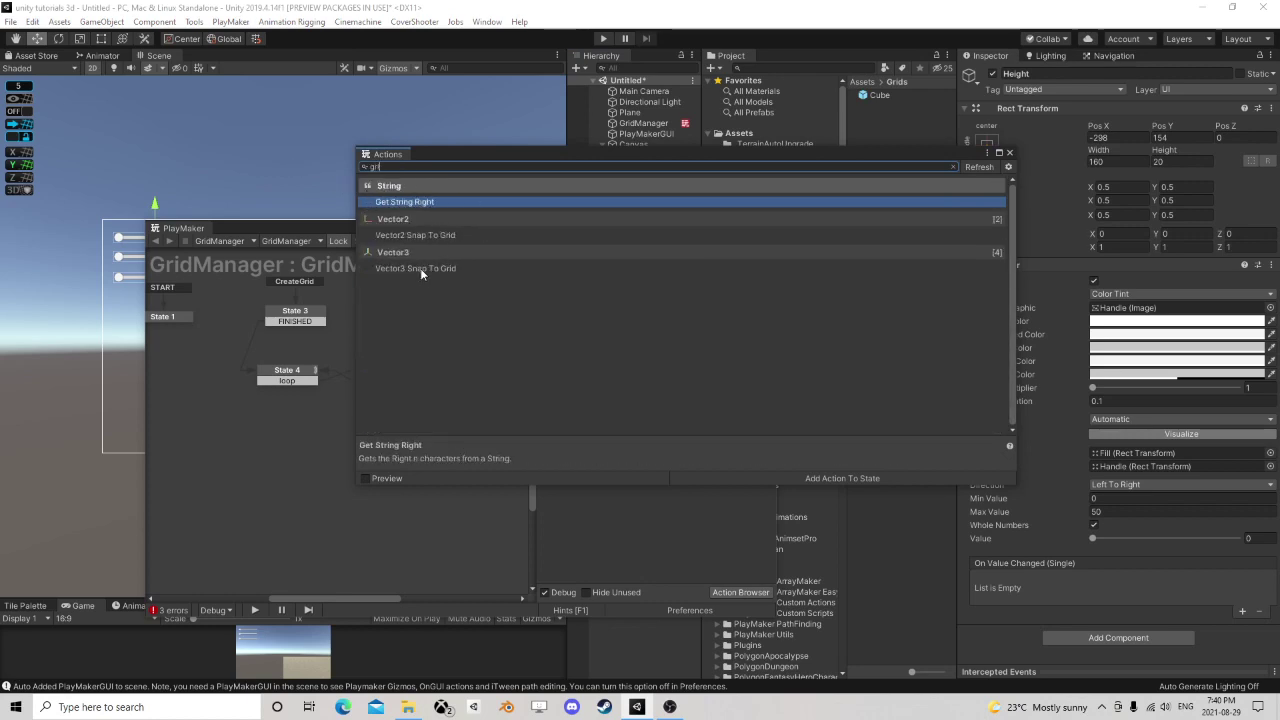
pyautogui.doubleClick(420, 268)
pyautogui.click(1009, 154)
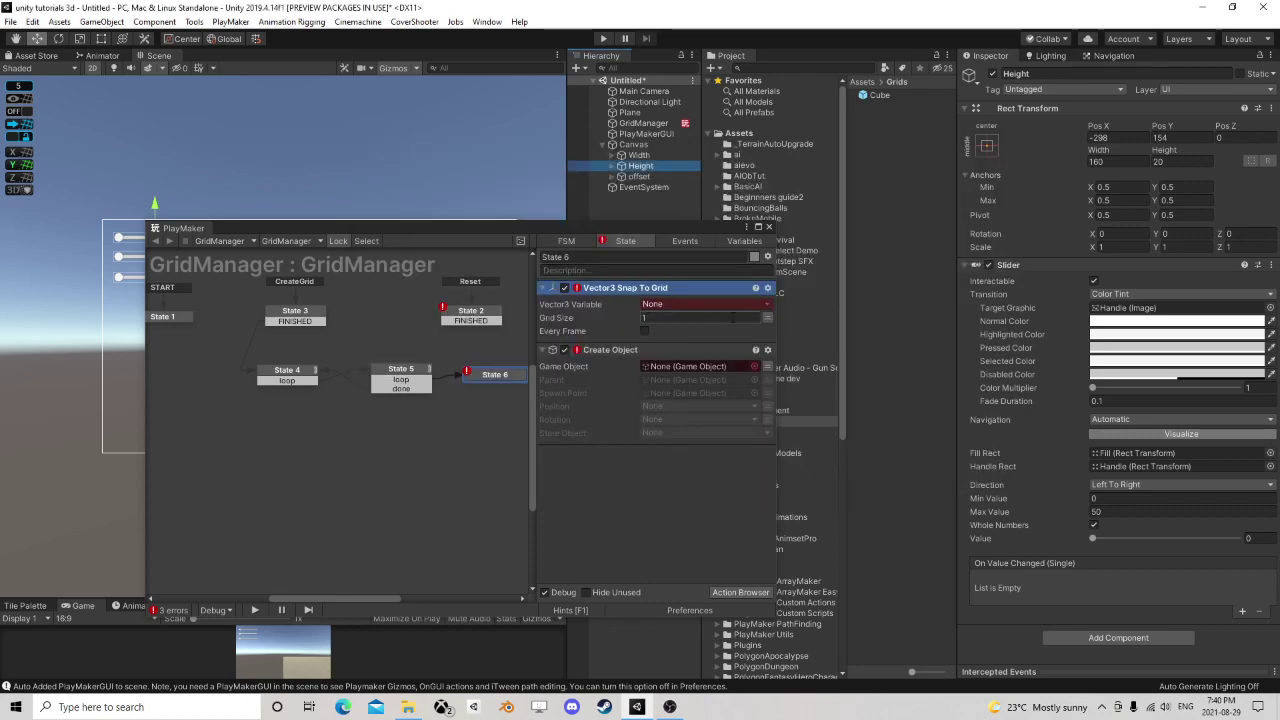
pyautogui.rightClick(608, 292)
pyautogui.click(658, 558)
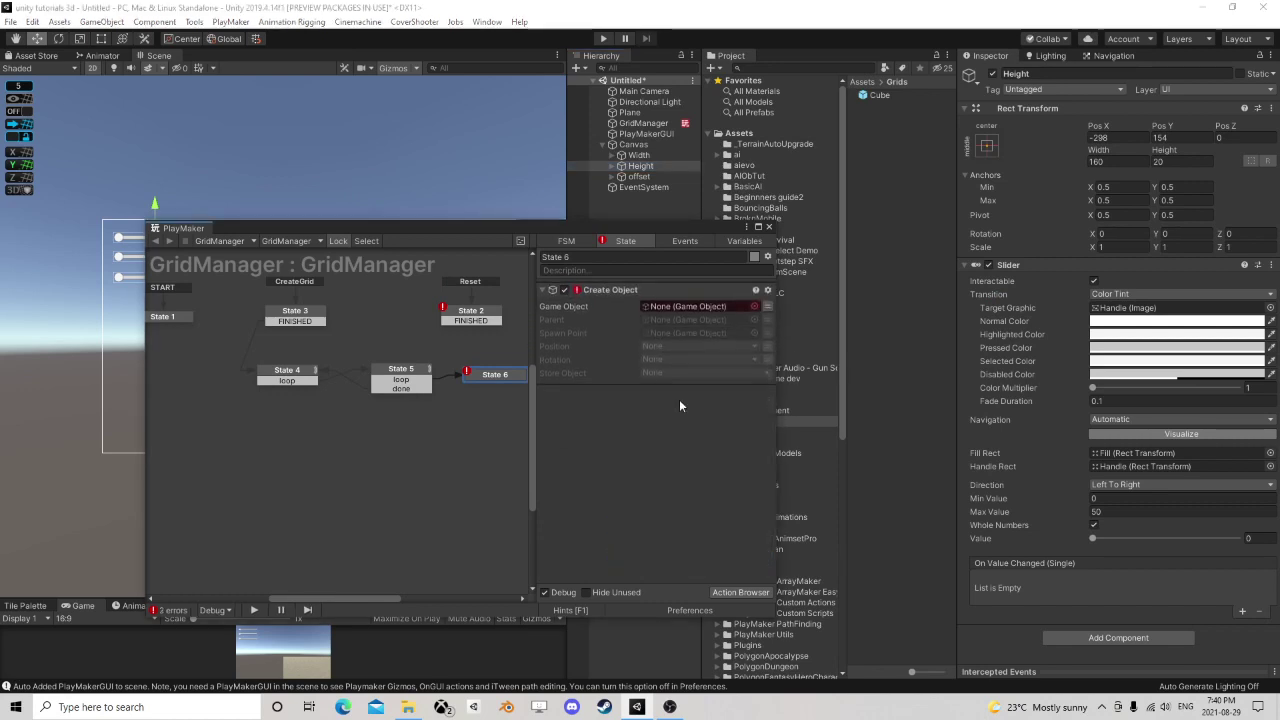
# - Add a Set Vector3 XYZ action to State 6 above the Create Object action
pyautogui.click(741, 593)
pyautogui.write('set')
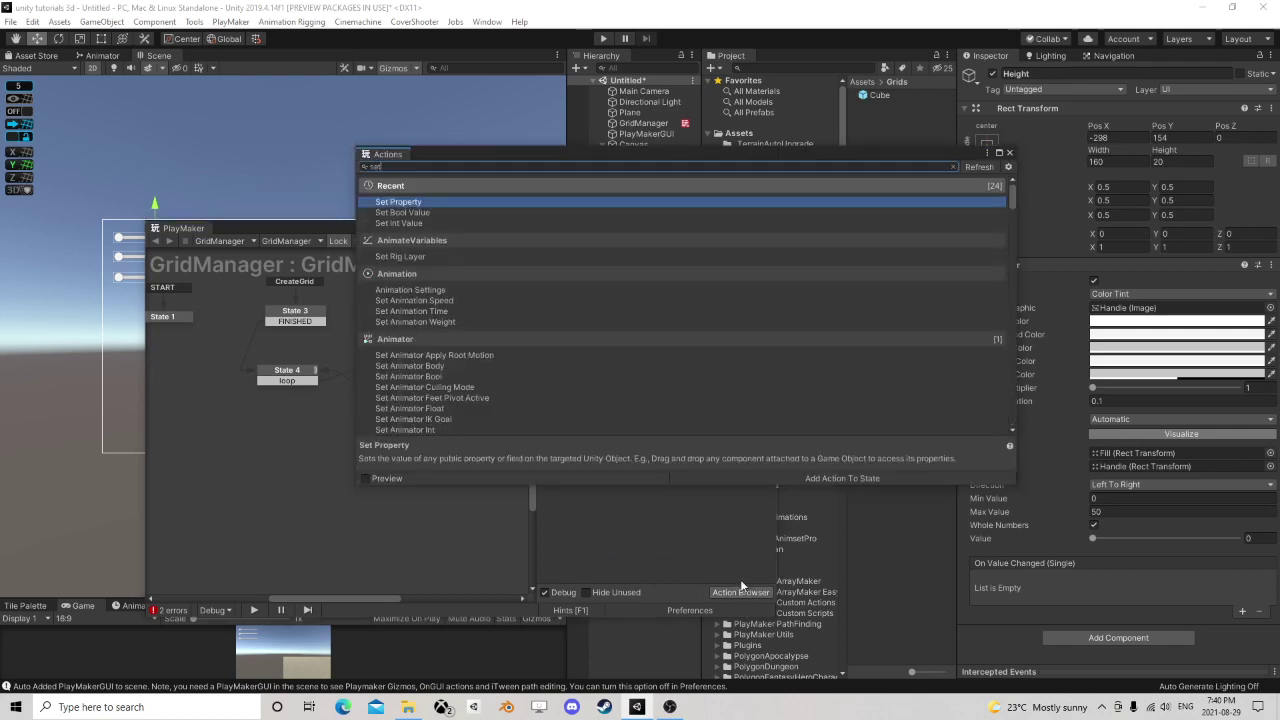
pyautogui.write(' vector')
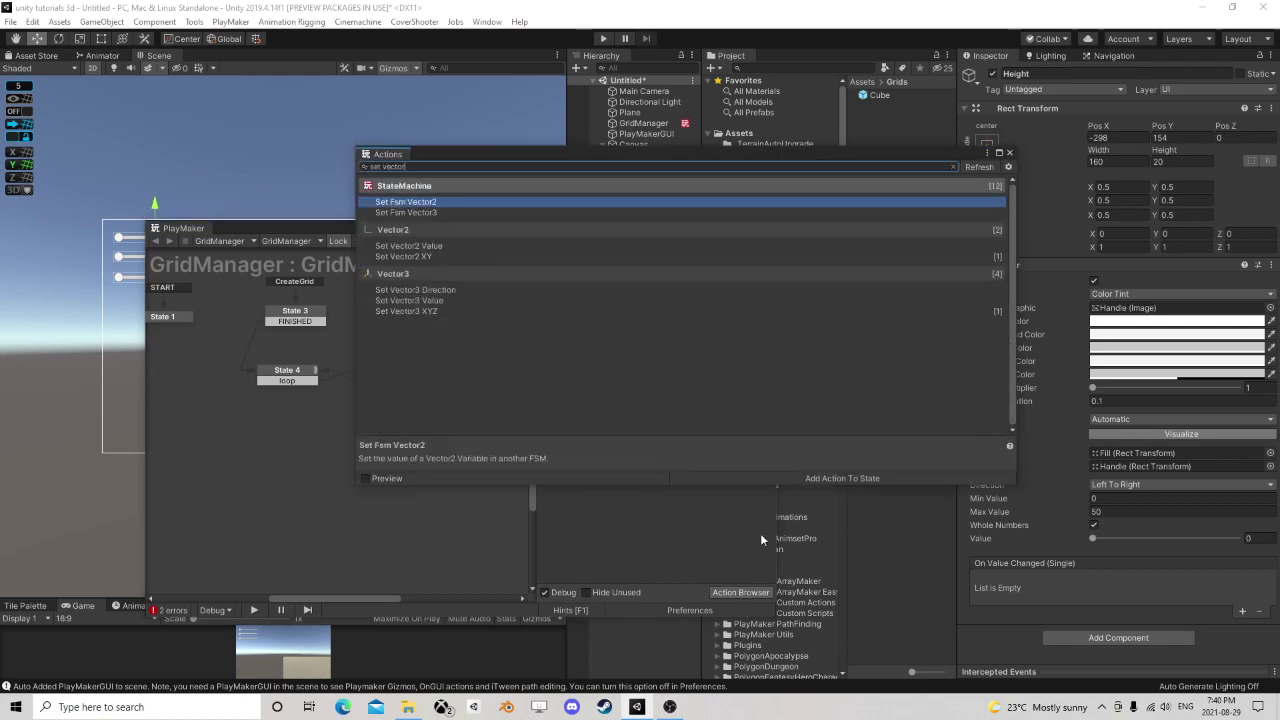
pyautogui.write('3')
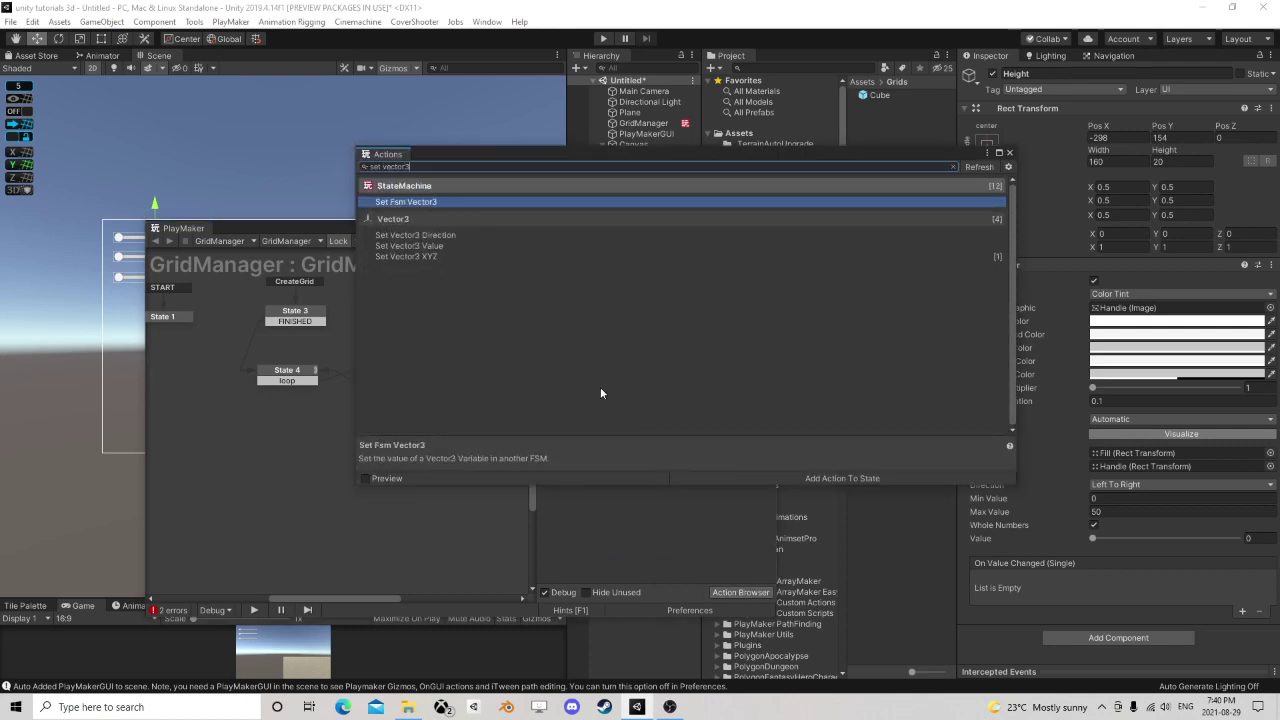
pyautogui.doubleClick(411, 256)
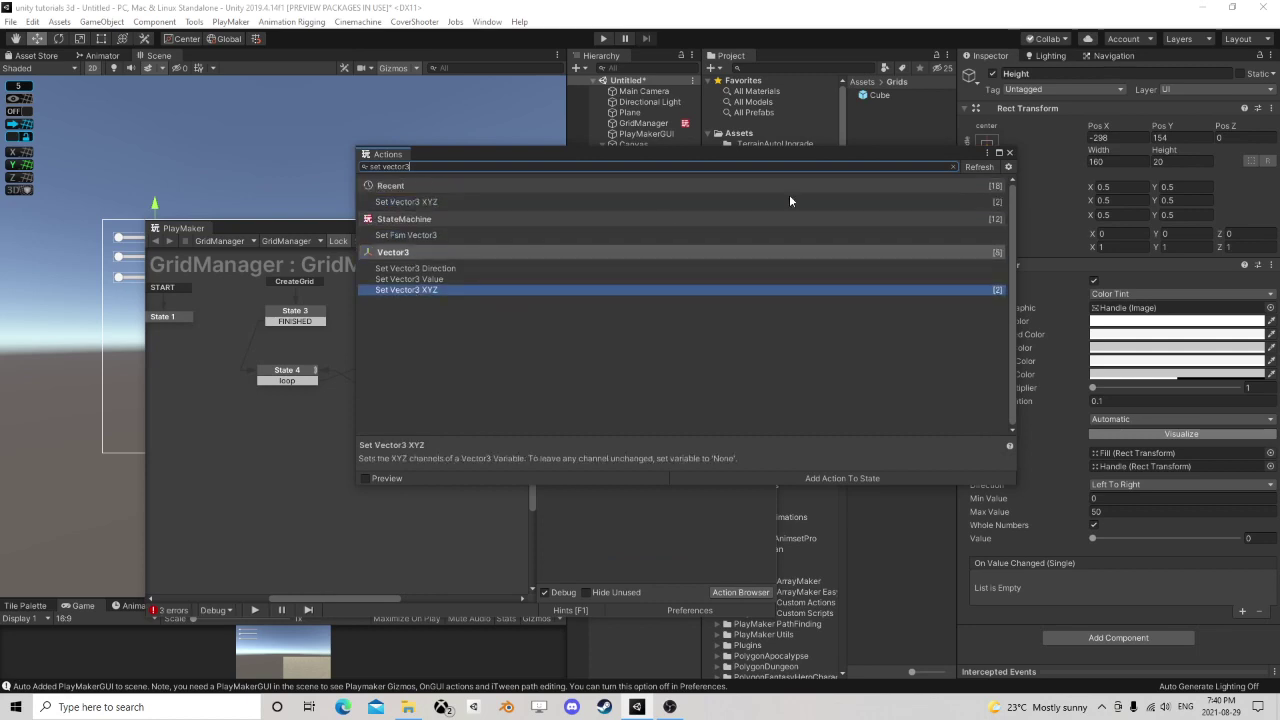
pyautogui.click(1009, 155)
# - Assign a new variable named Position as the Vector3 variable of the Set Vector3 XYZ action
pyautogui.click(671, 303)
pyautogui.click(686, 333)
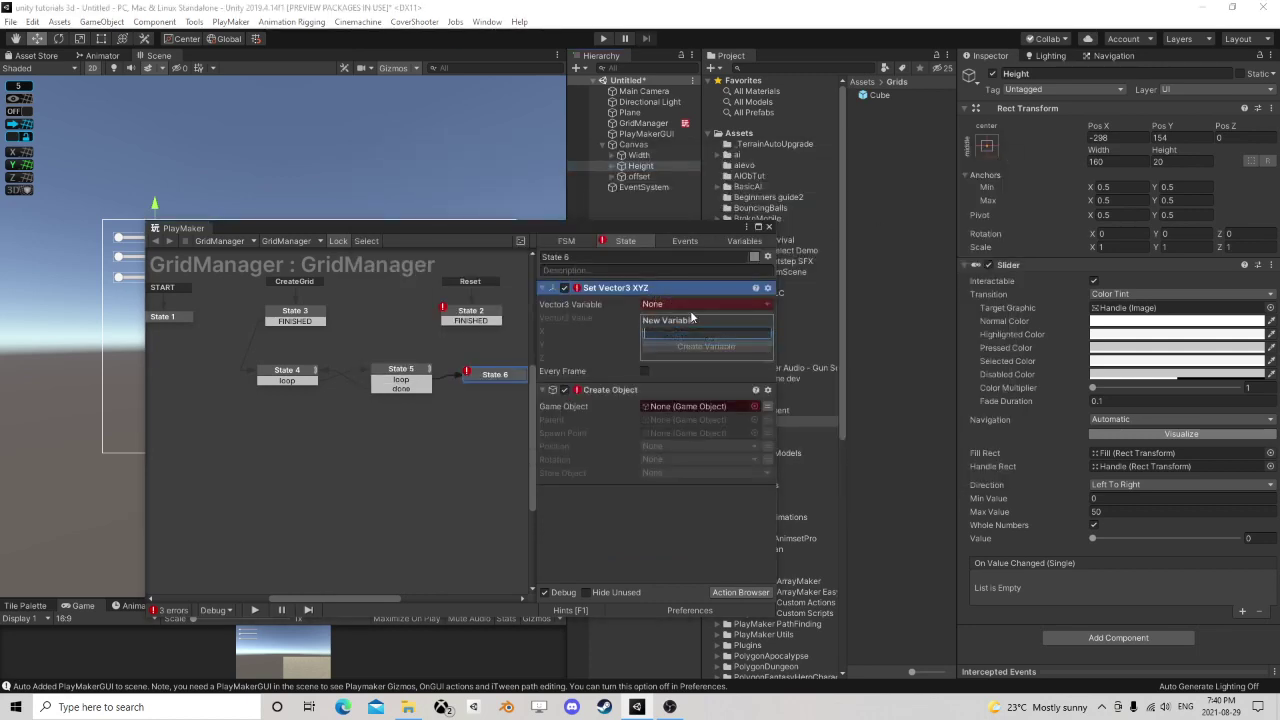
pyautogui.write('Position')
pyautogui.press('Return')
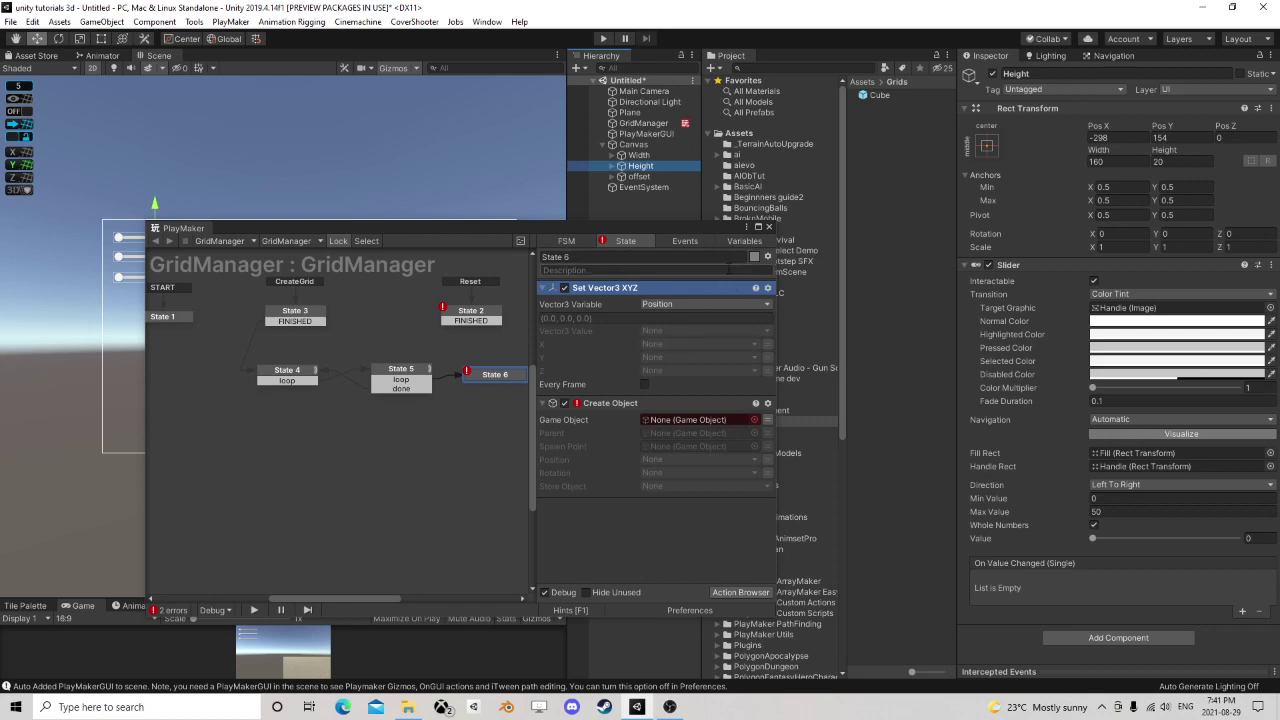
# - Set the X value of Set Vector3 XYZ to the Width variable and the Z value to the Height variable
pyautogui.click(677, 346)
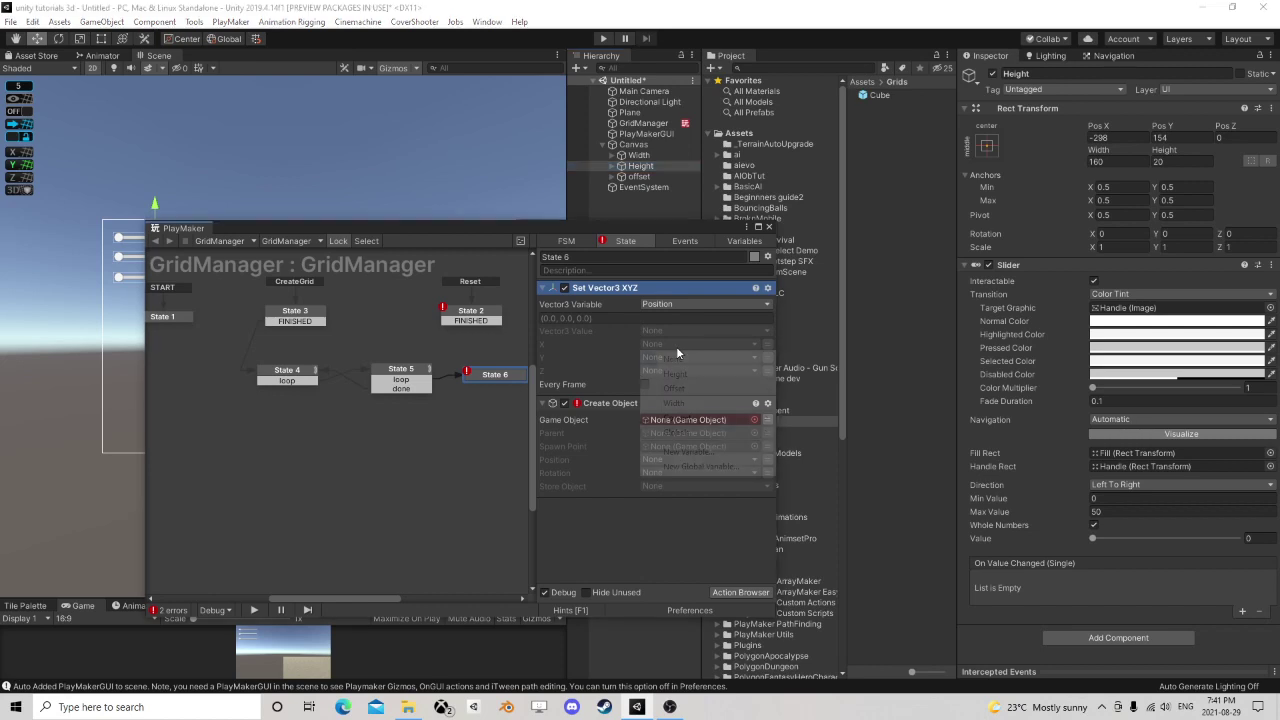
pyautogui.click(690, 403)
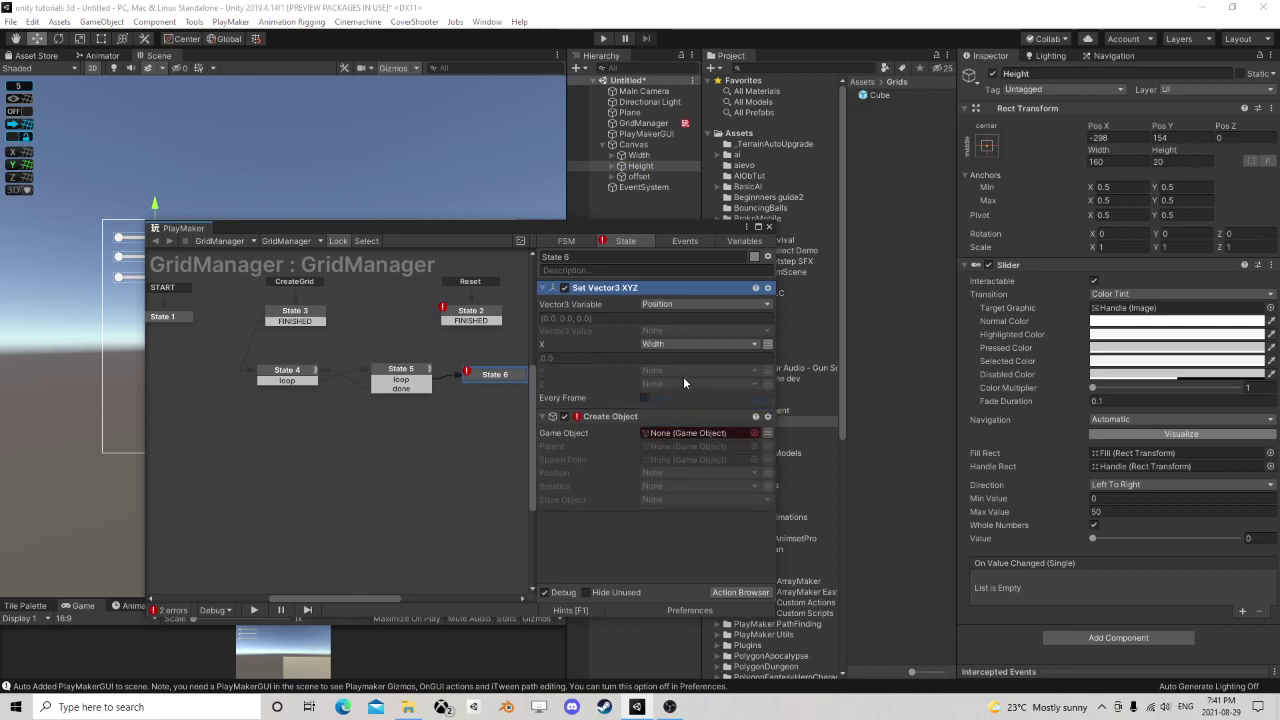
pyautogui.click(672, 385)
pyautogui.click(690, 413)
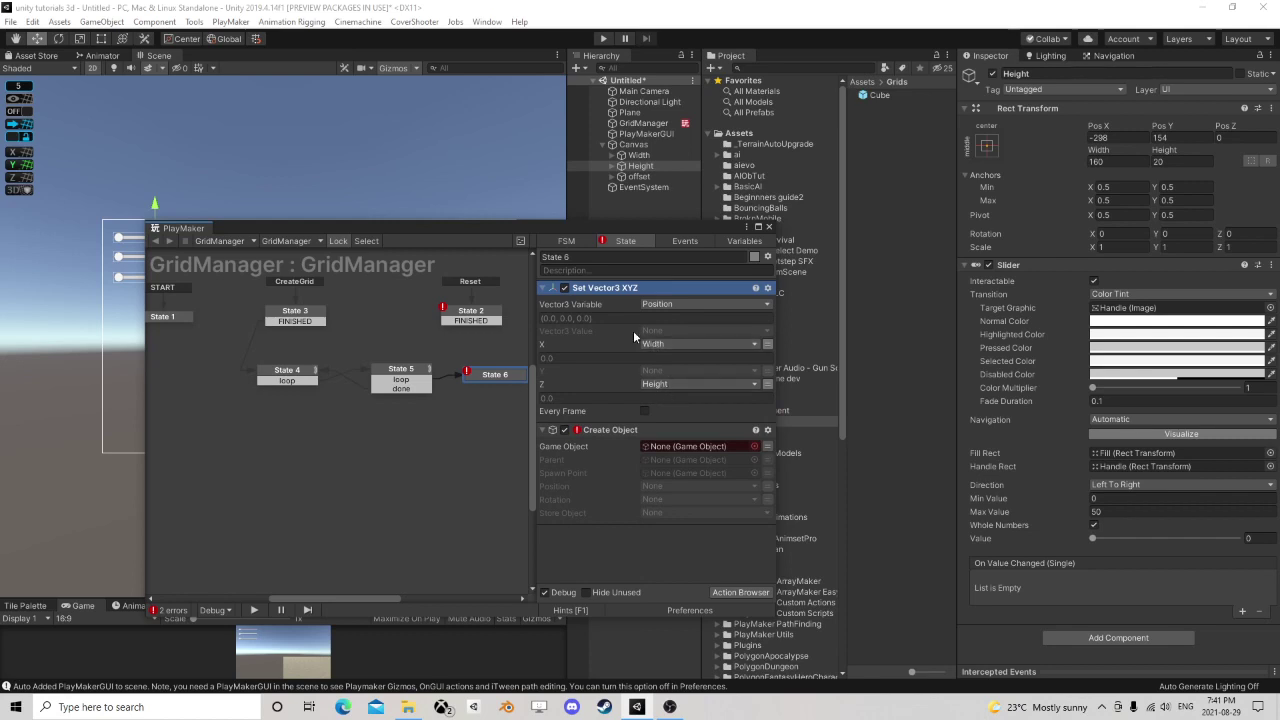
# - Assign the Cube prefab from the Grids folder as the Create Object action's game object
pyautogui.click(766, 447)
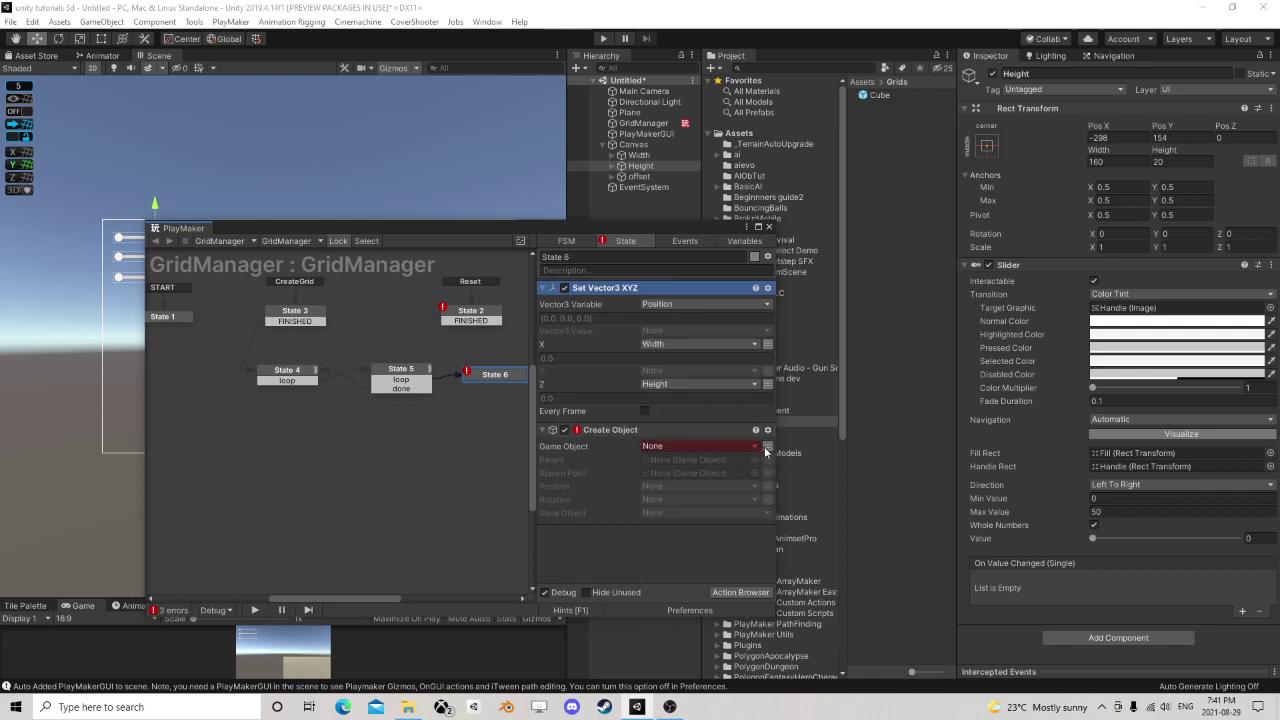
pyautogui.click(766, 447)
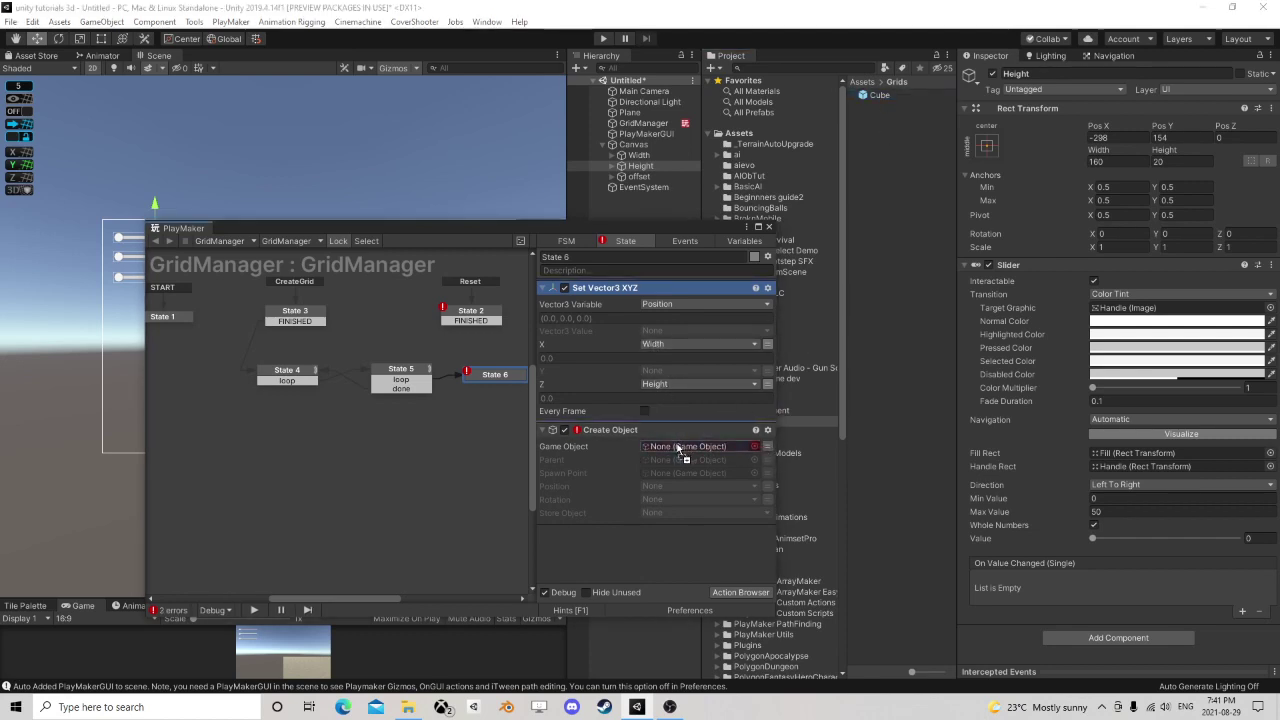
pyautogui.moveTo(678, 449); pyautogui.dragTo(690, 455)
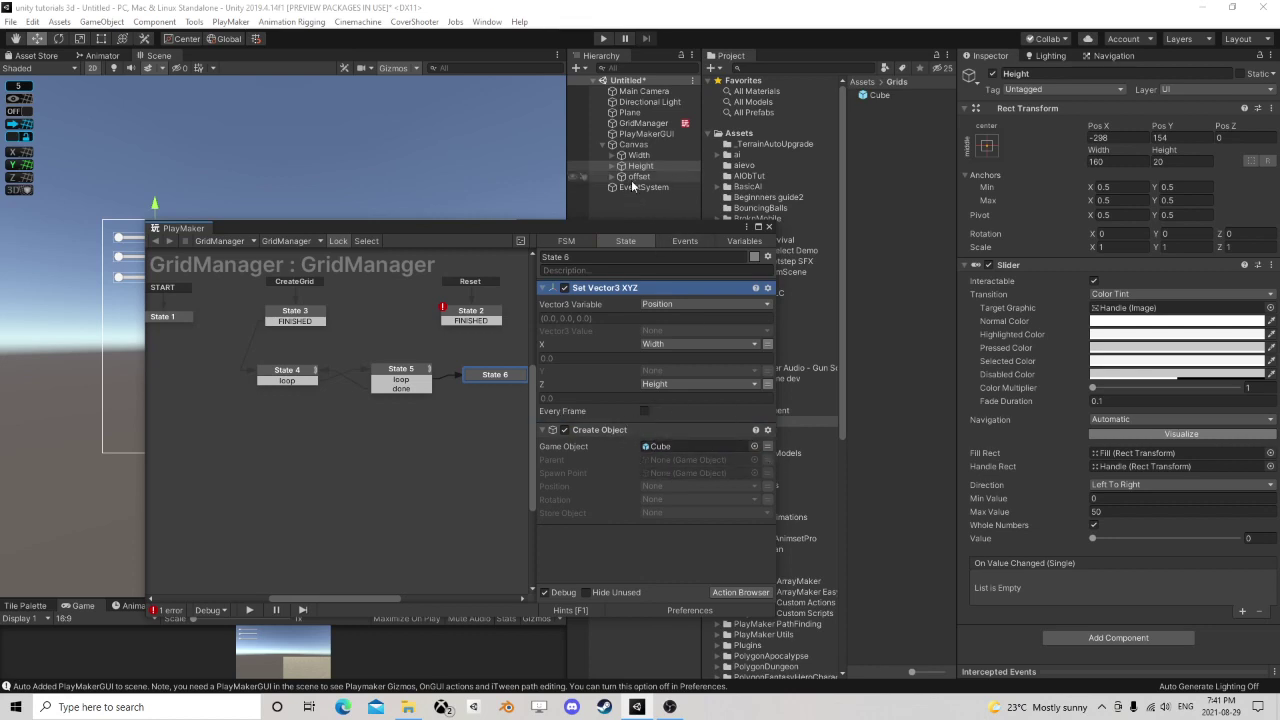
# - Set the Create Object action's parent to the GridManager object and its position to the Position variable
pyautogui.click(645, 145)
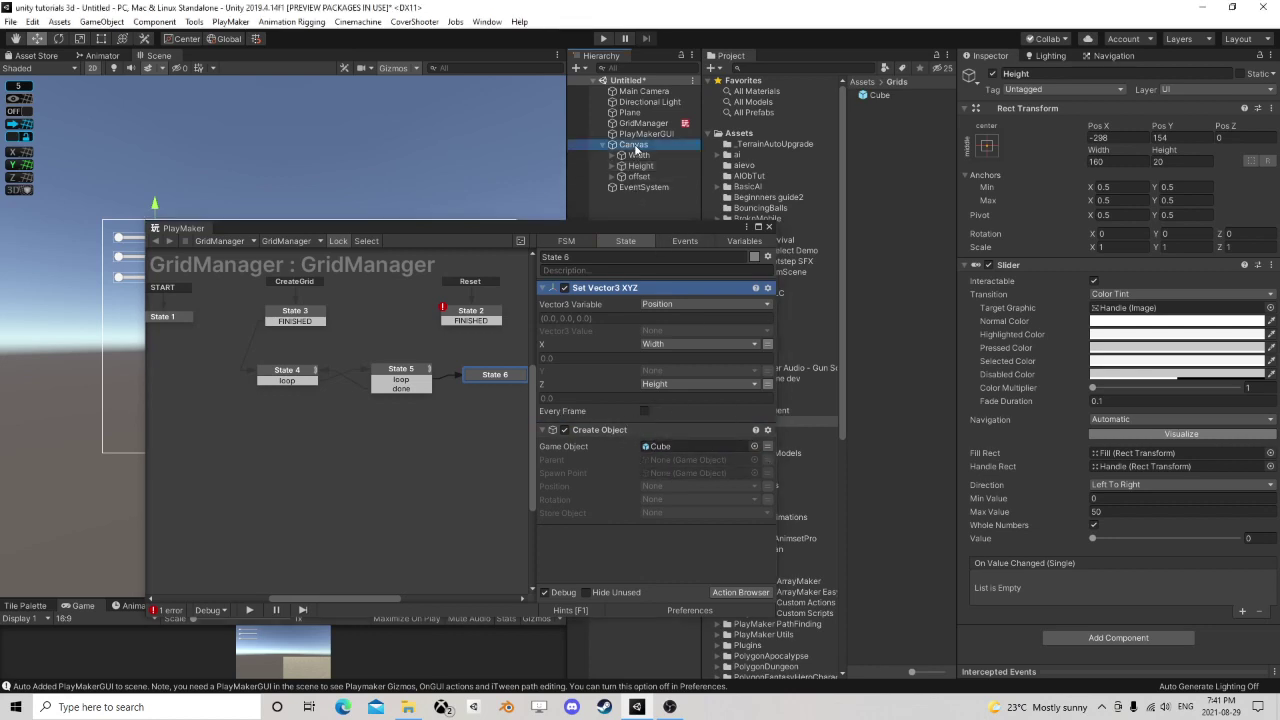
pyautogui.click(600, 430)
pyautogui.moveTo(626, 130); pyautogui.dragTo(678, 459)
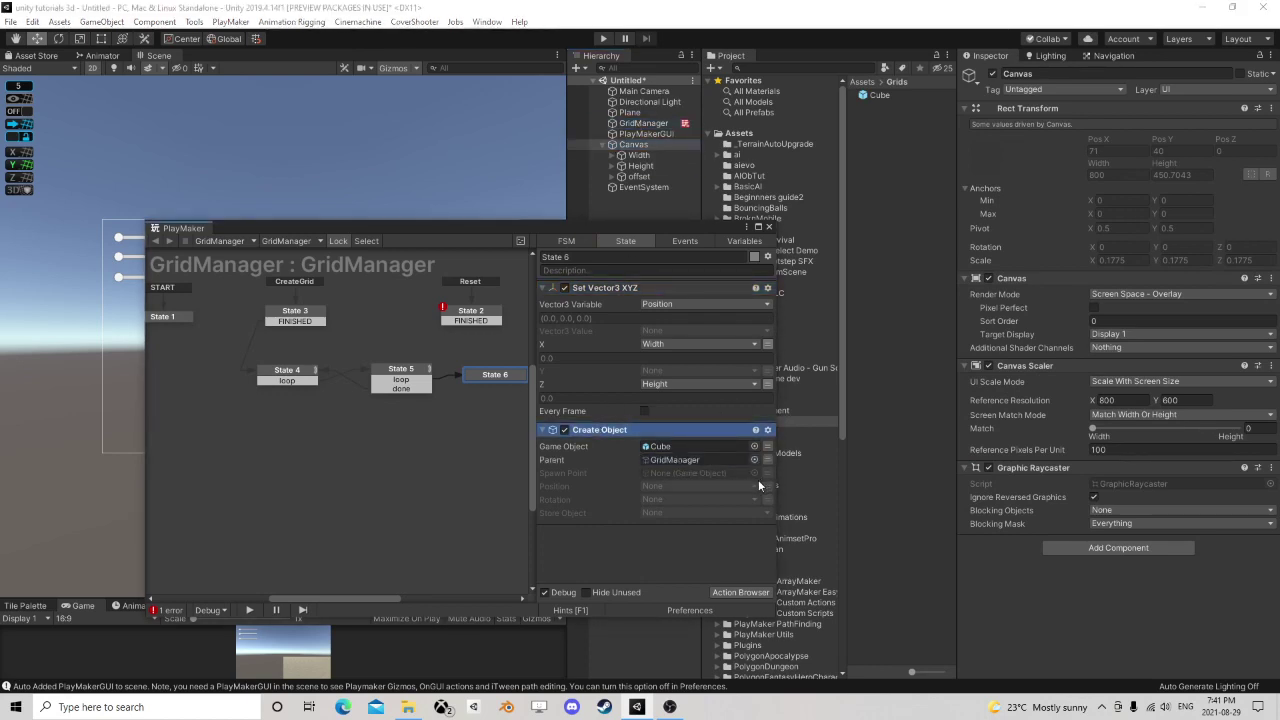
pyautogui.click(705, 486)
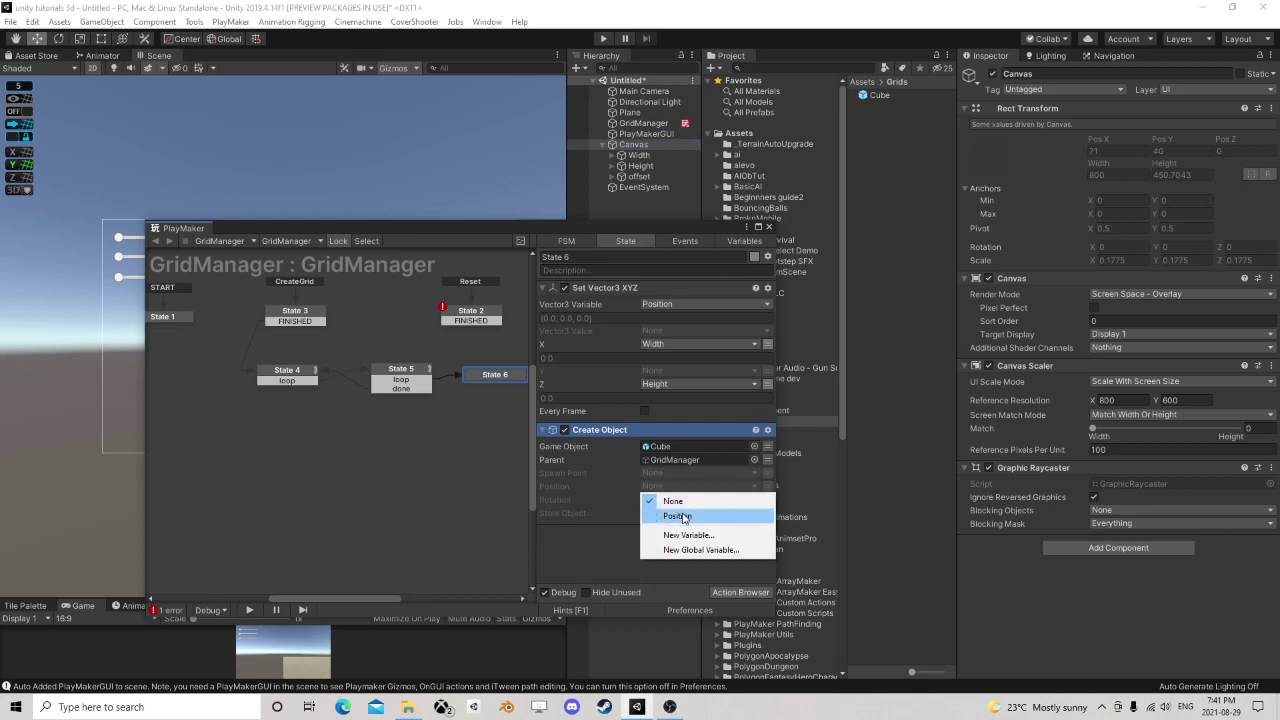
pyautogui.click(683, 516)
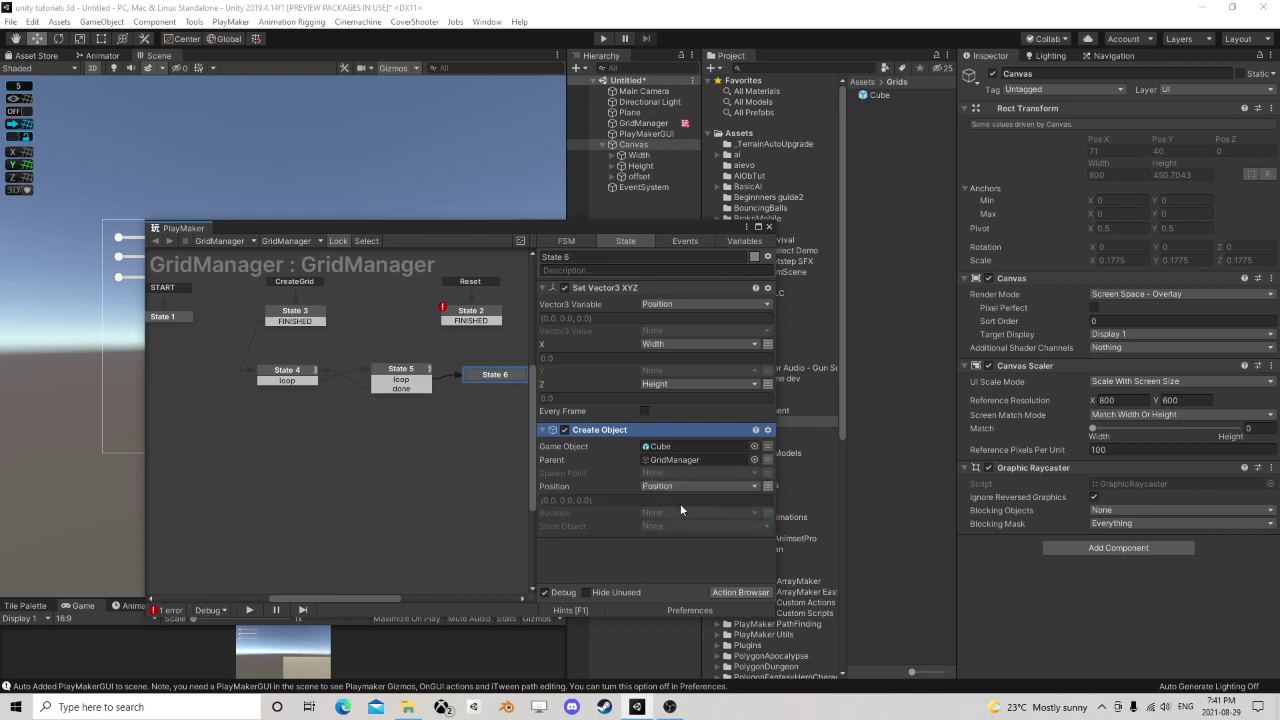
# - Add a FINISHED transition to State 6 and link it back to State 5
pyautogui.keyDown('ctrl'); pyautogui.click(487, 377); pyautogui.keyUp('ctrl')
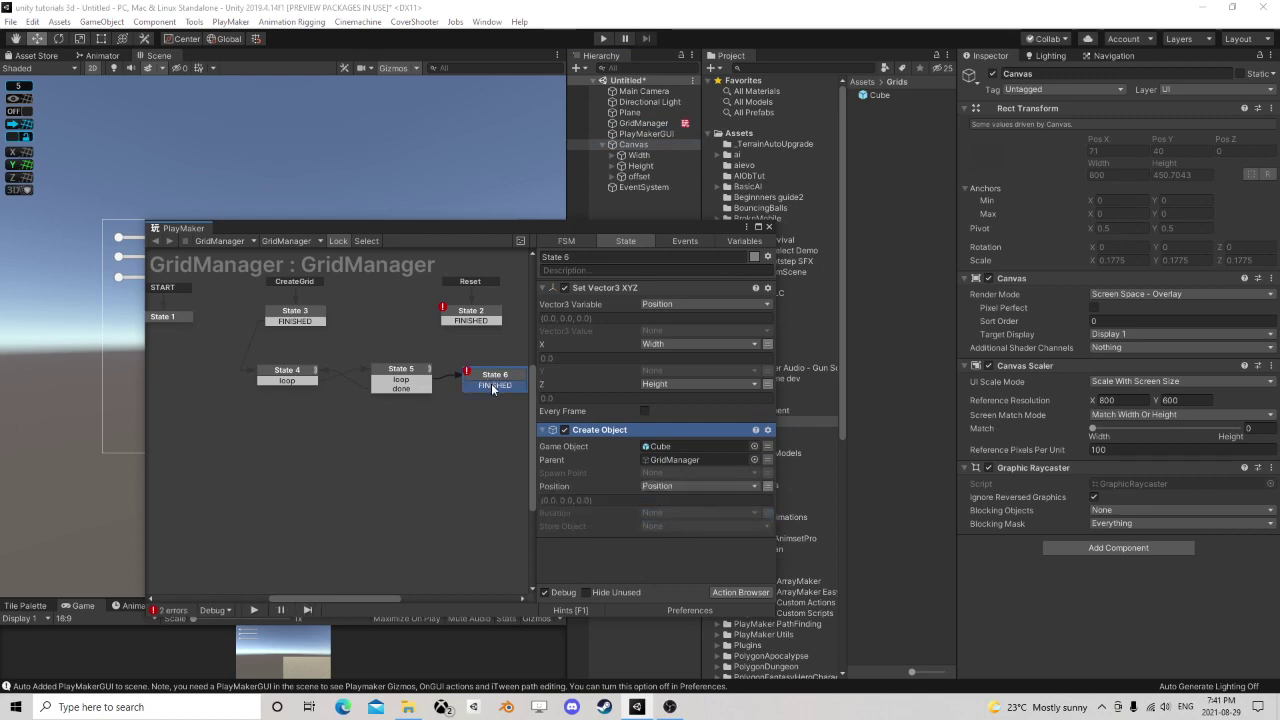
pyautogui.moveTo(489, 386); pyautogui.dragTo(397, 380)
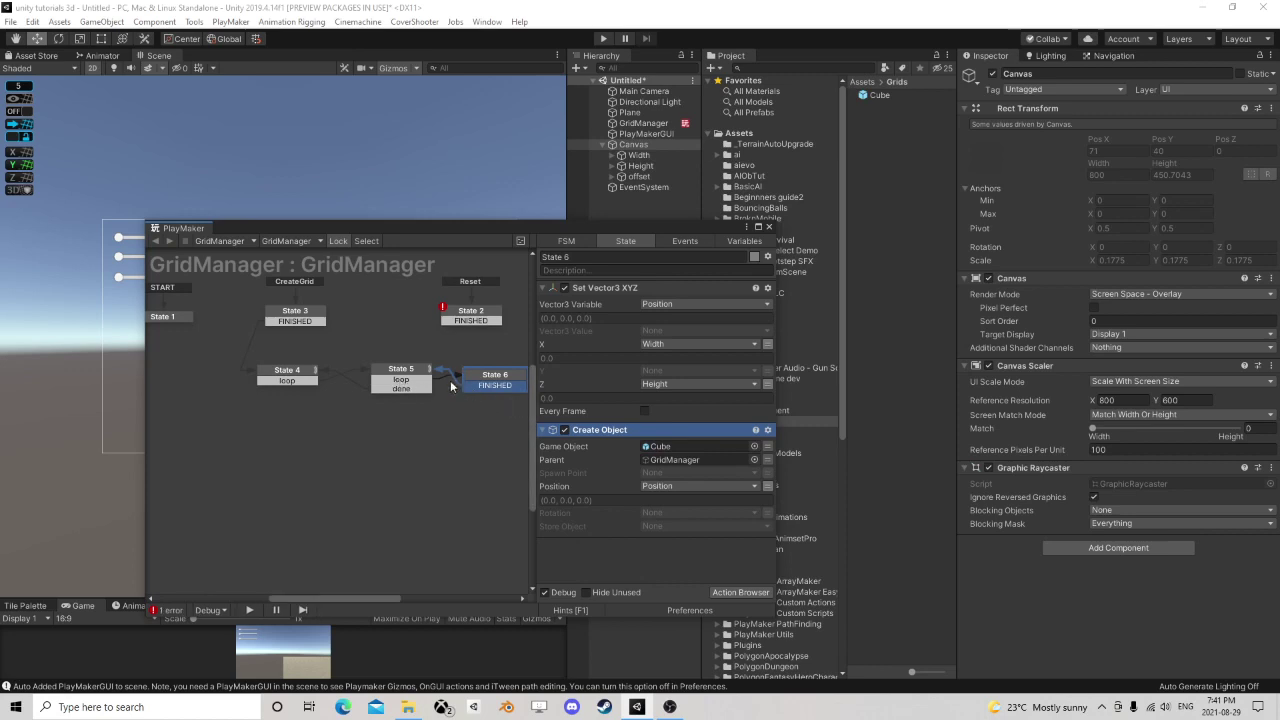
pyautogui.click(415, 378)
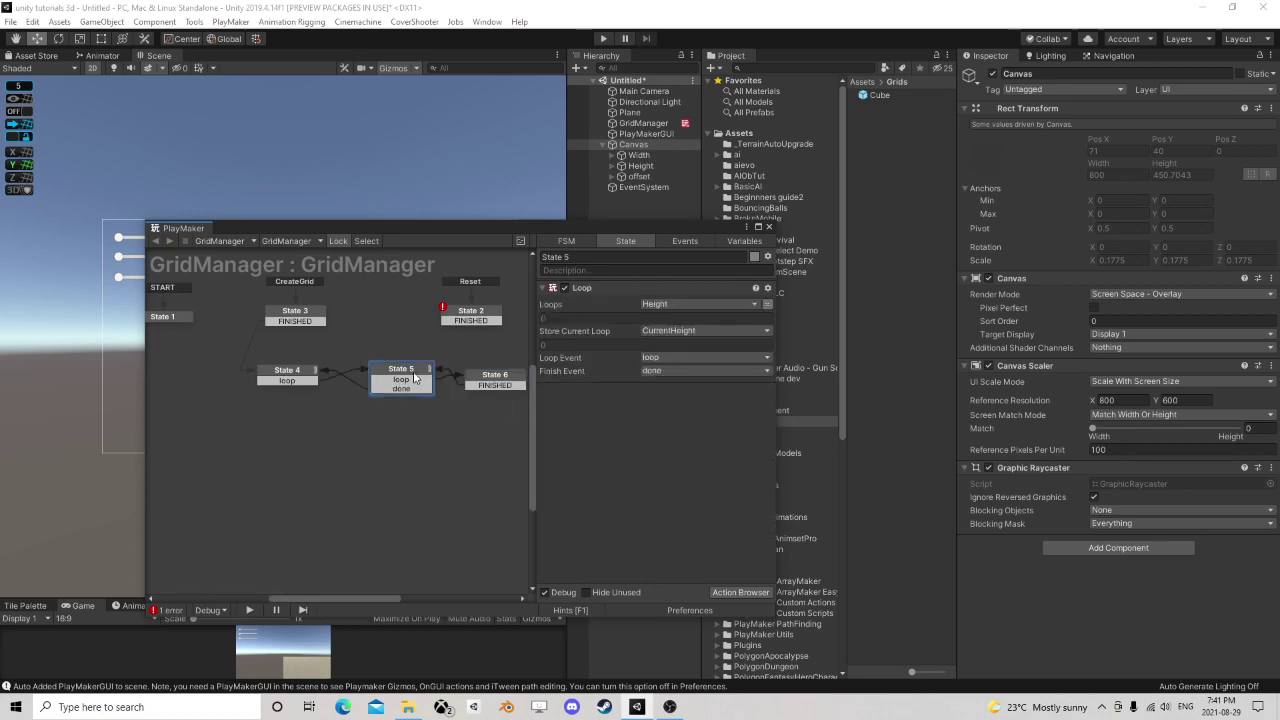
pyautogui.click(494, 386)
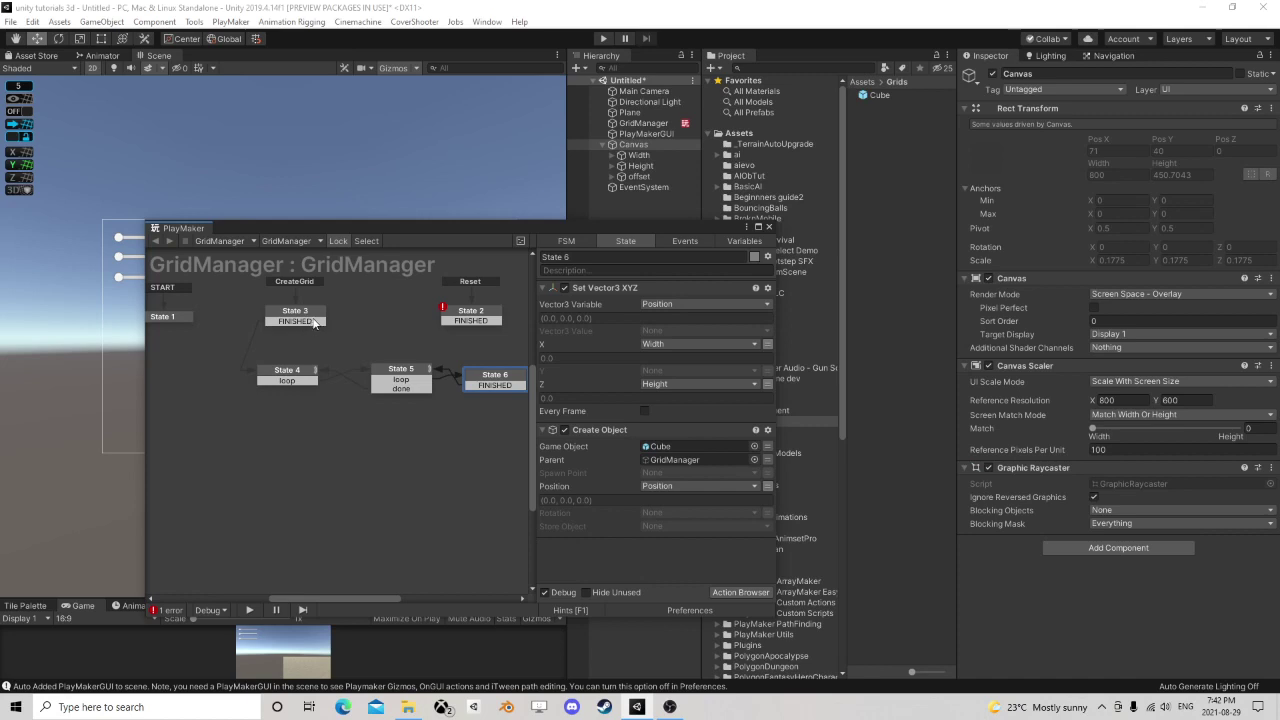
# - Set the finish event of State 4's Loop action to Done and link that transition to a new state below it
pyautogui.click(292, 377)
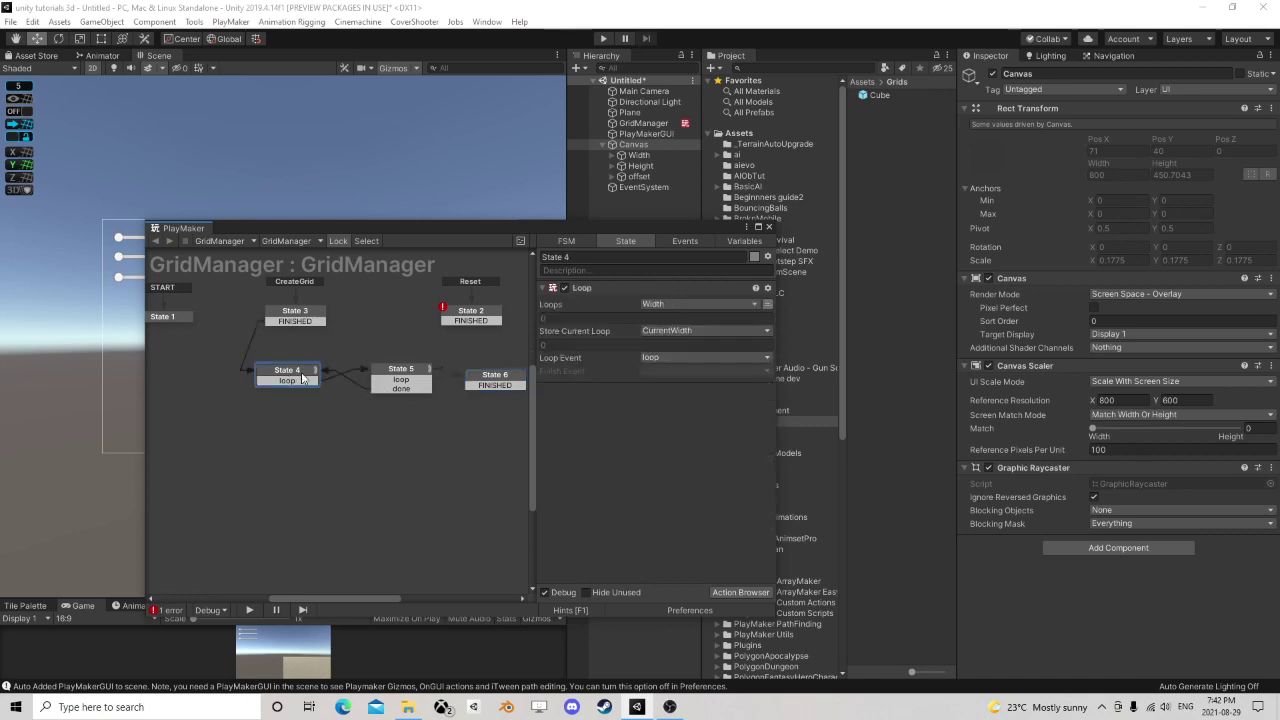
pyautogui.click(660, 371)
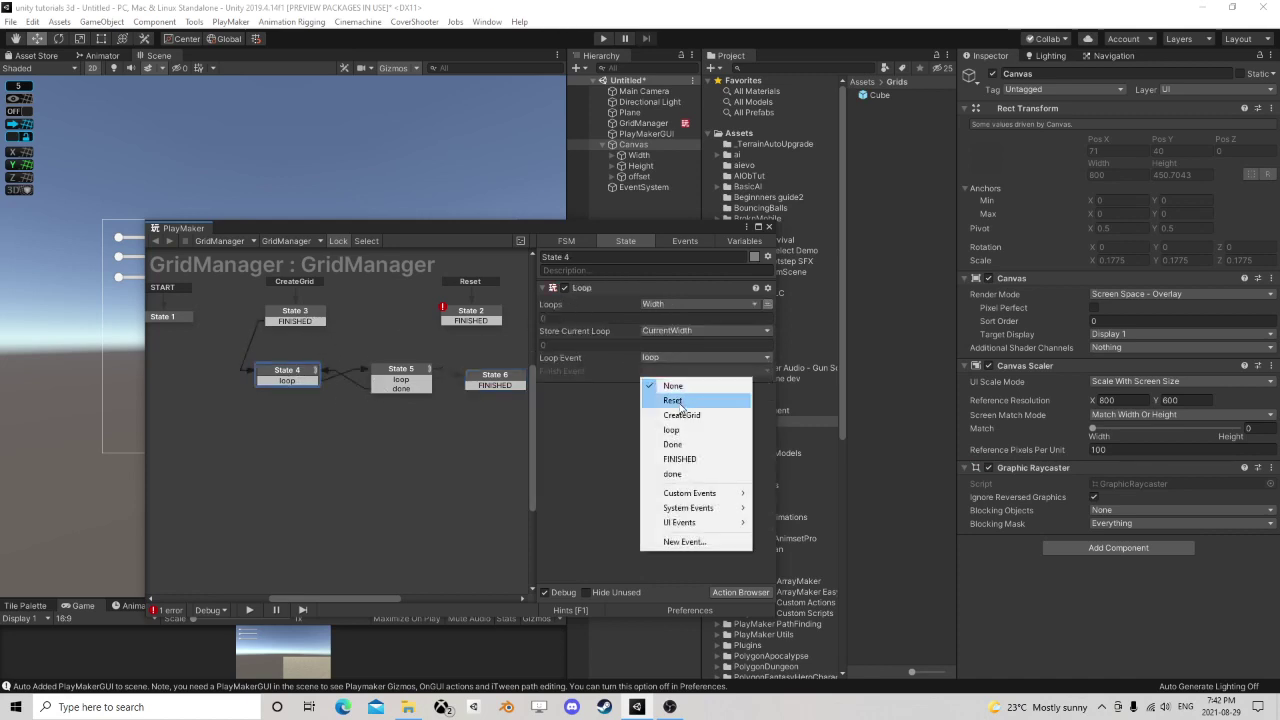
pyautogui.click(660, 446)
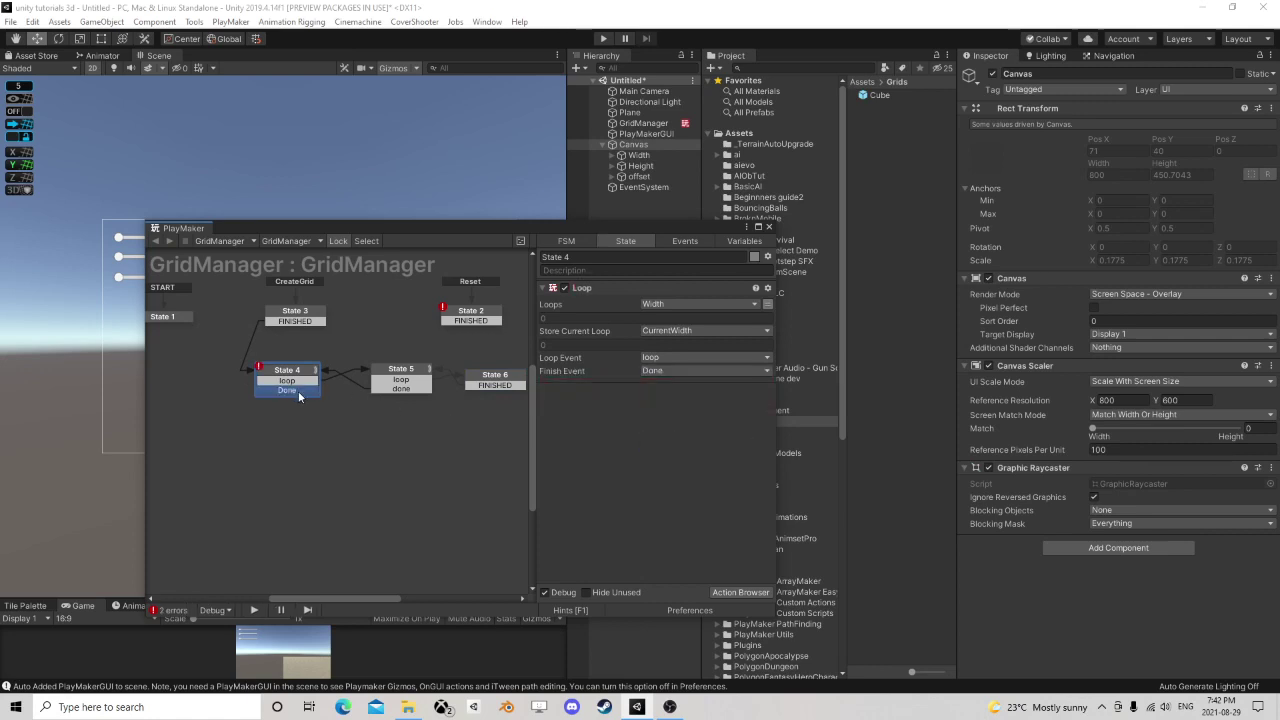
pyautogui.moveTo(298, 391)
pyautogui.mouseDown()
pyautogui.moveTo(290, 445)
pyautogui.moveTo(297, 410)
pyautogui.mouseUp()
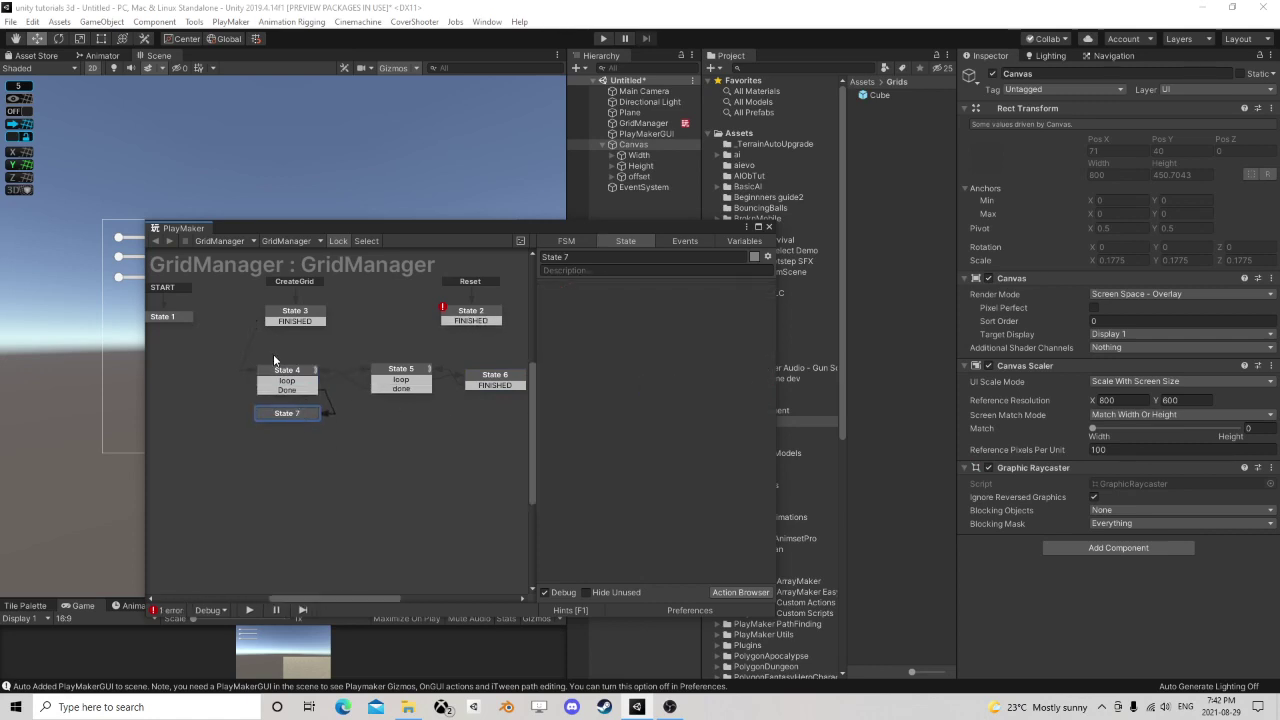
# - Add a UI Slider On Value Changed Event action to State 1
pyautogui.moveTo(274, 360); pyautogui.dragTo(417, 412, button='middle')
pyautogui.click(286, 370)
pyautogui.moveTo(648, 229); pyautogui.dragTo(474, 190)
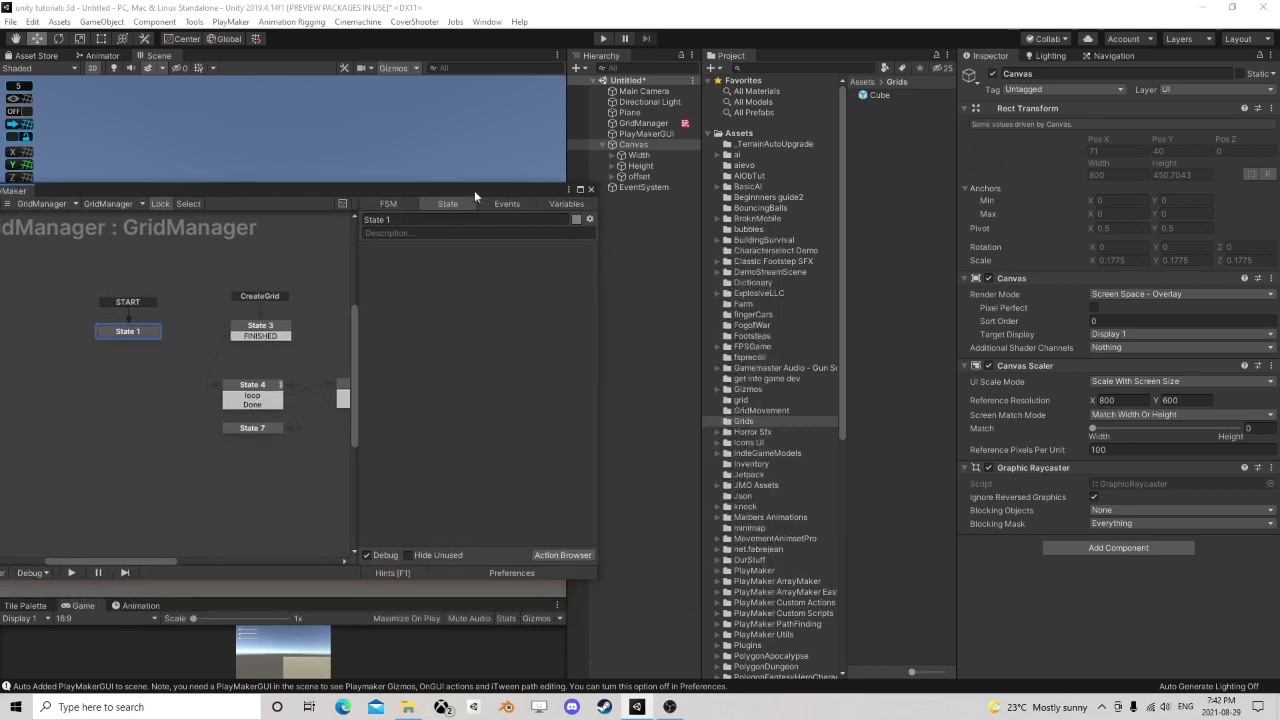
pyautogui.click(551, 554)
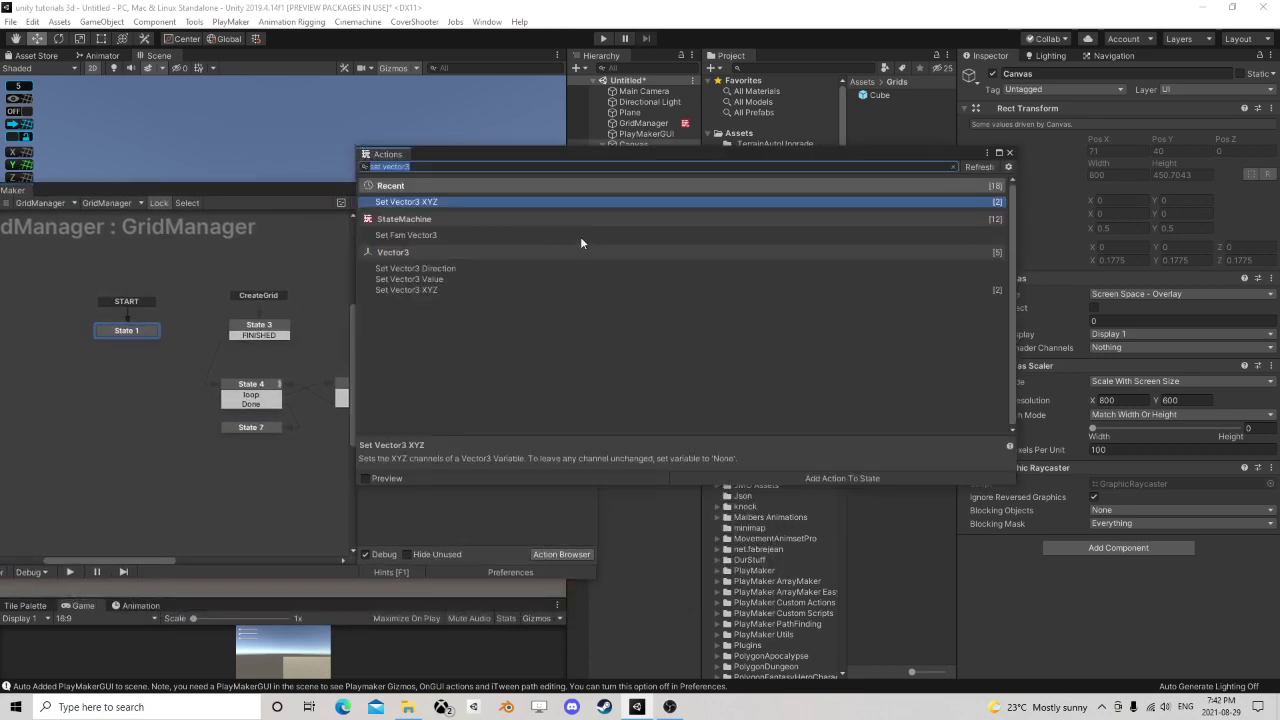
pyautogui.write('slider')
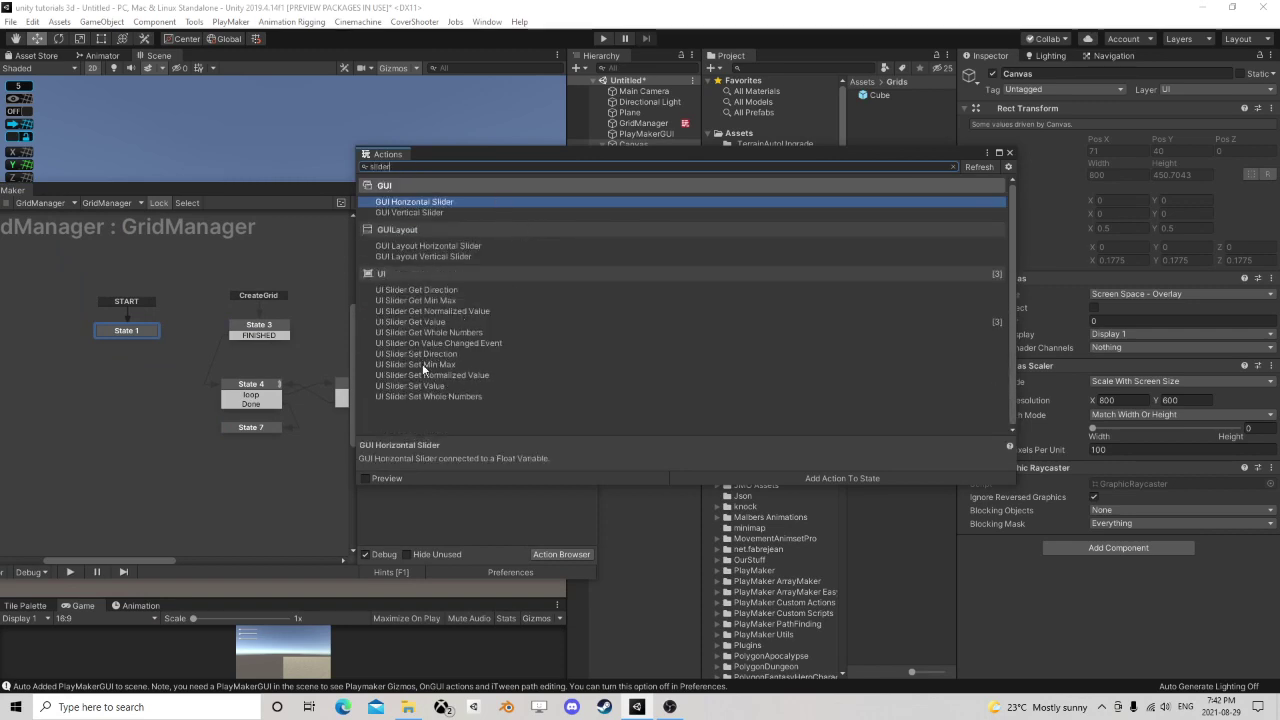
pyautogui.doubleClick(467, 341)
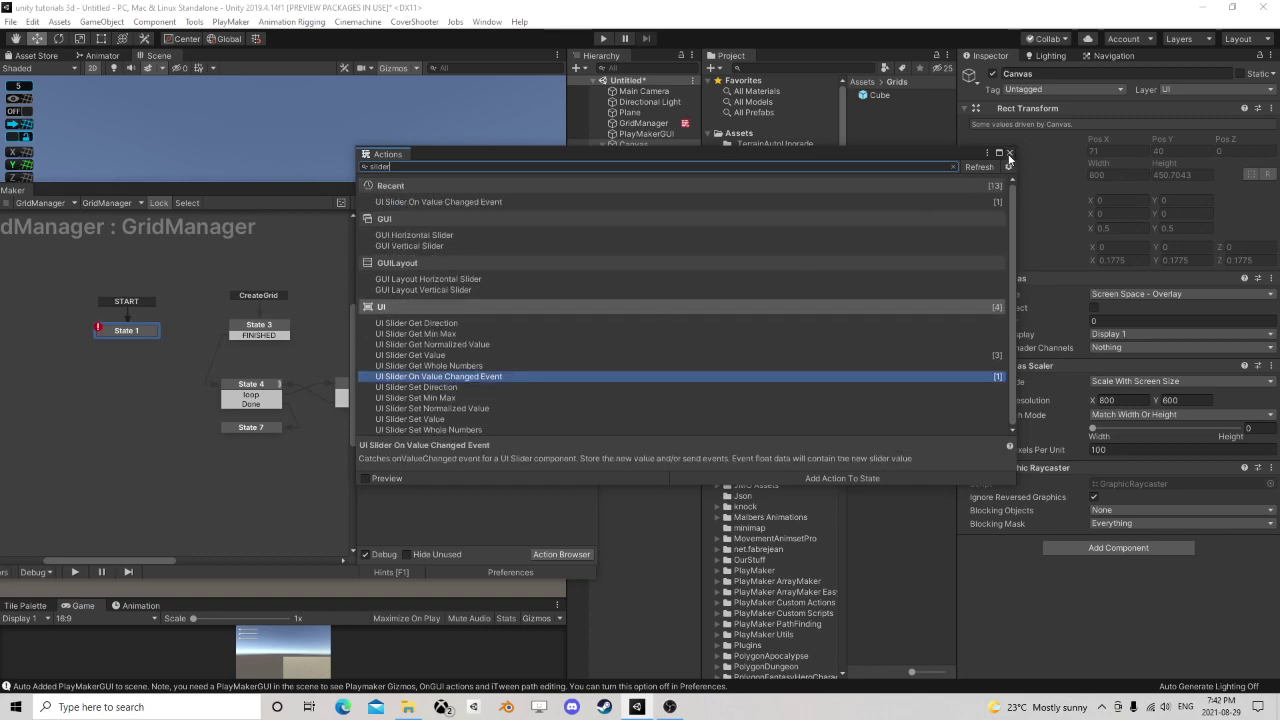
pyautogui.click(1009, 153)
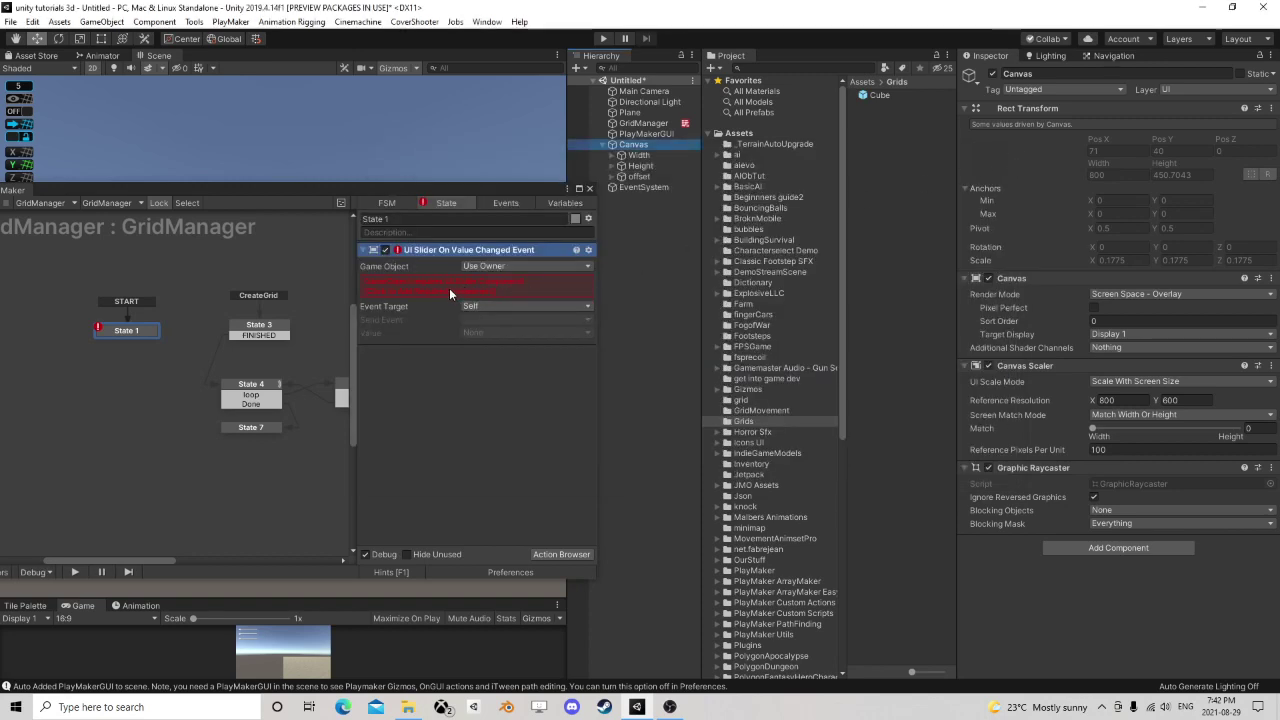
# - Specify the Width slider as the value-changed action's game object and make it send the Reset event
pyautogui.click(500, 266)
pyautogui.click(497, 296)
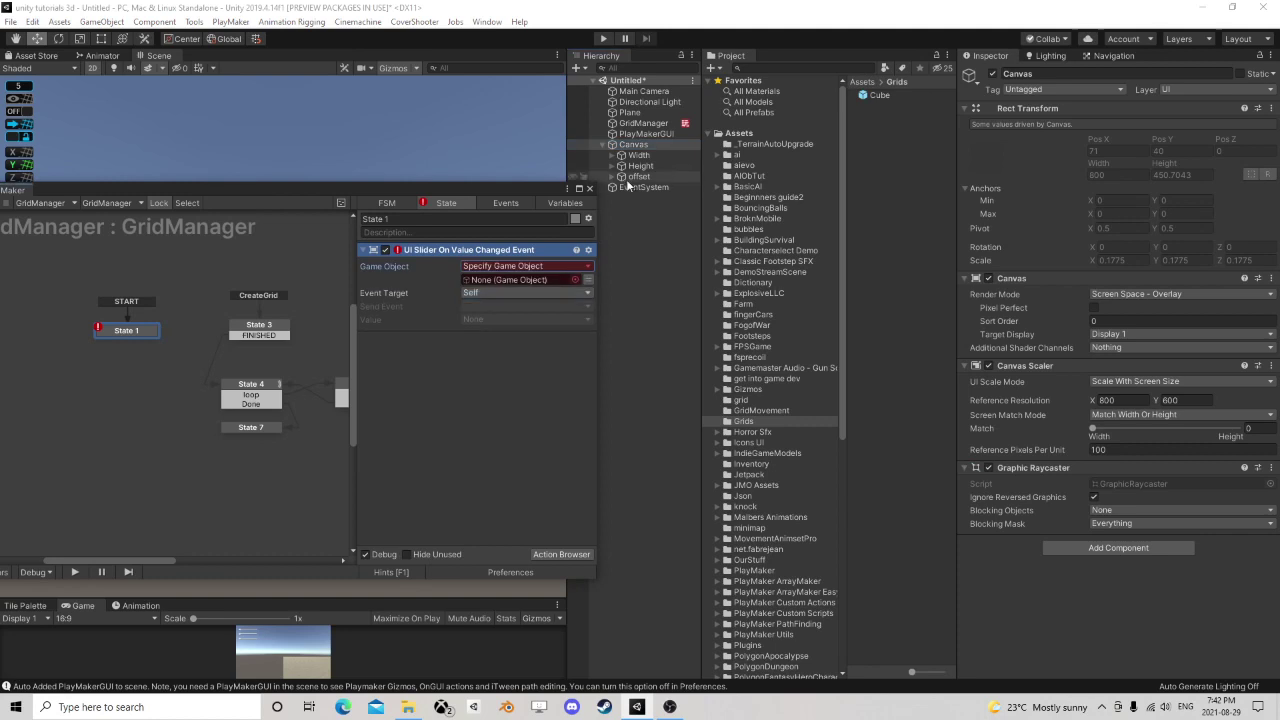
pyautogui.moveTo(644, 155); pyautogui.dragTo(501, 281)
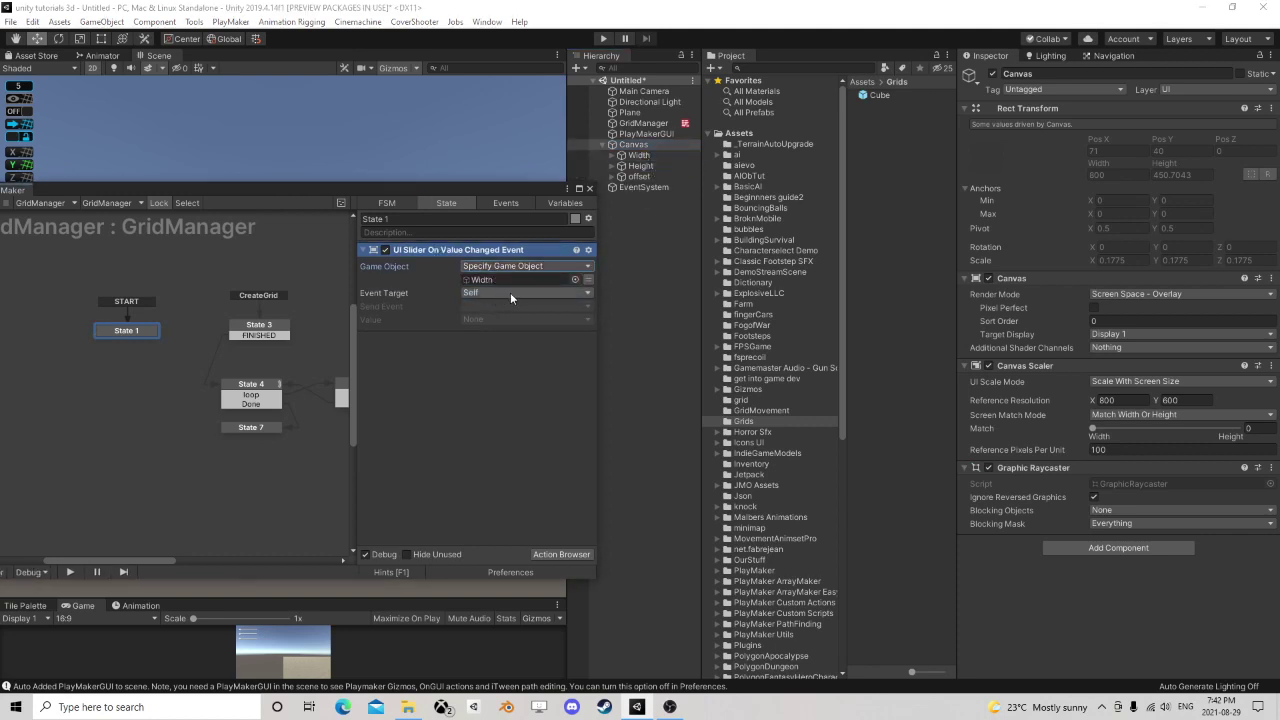
pyautogui.click(498, 306)
pyautogui.click(512, 331)
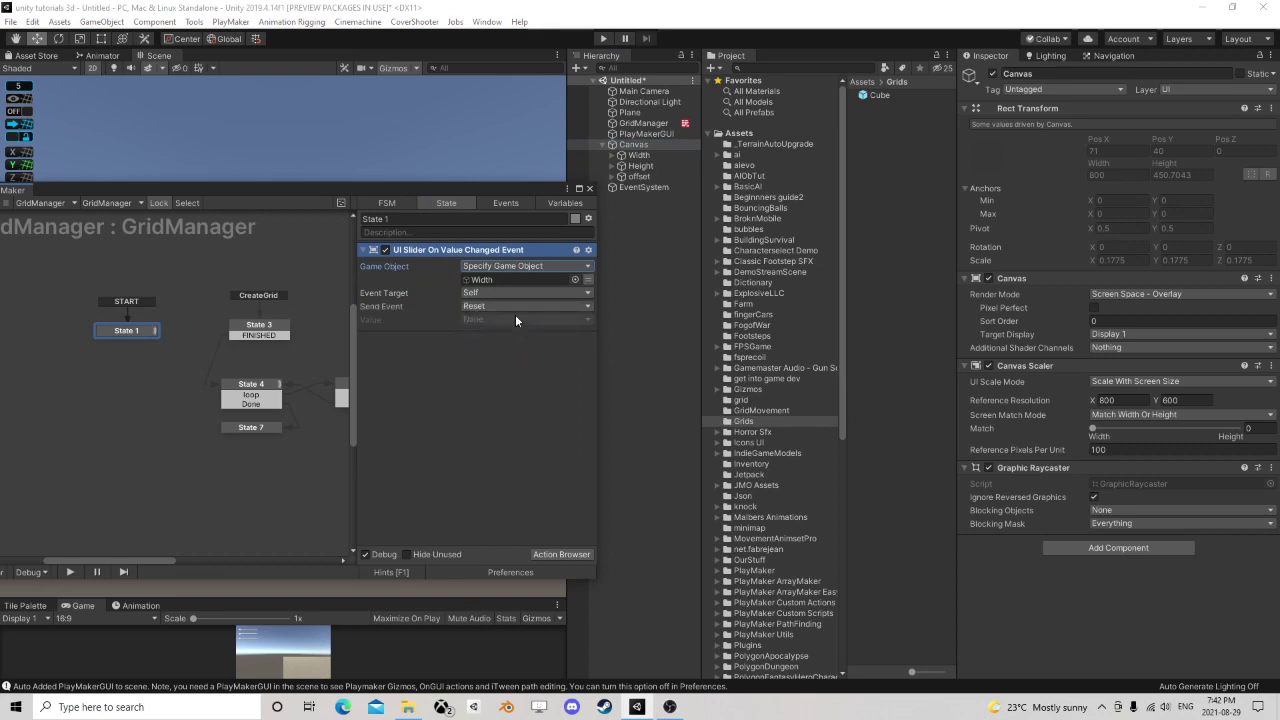
# - Copy and paste the value-changed action within State 1 and assign the Height slider to the copy
pyautogui.rightClick(439, 254)
pyautogui.click(417, 345)
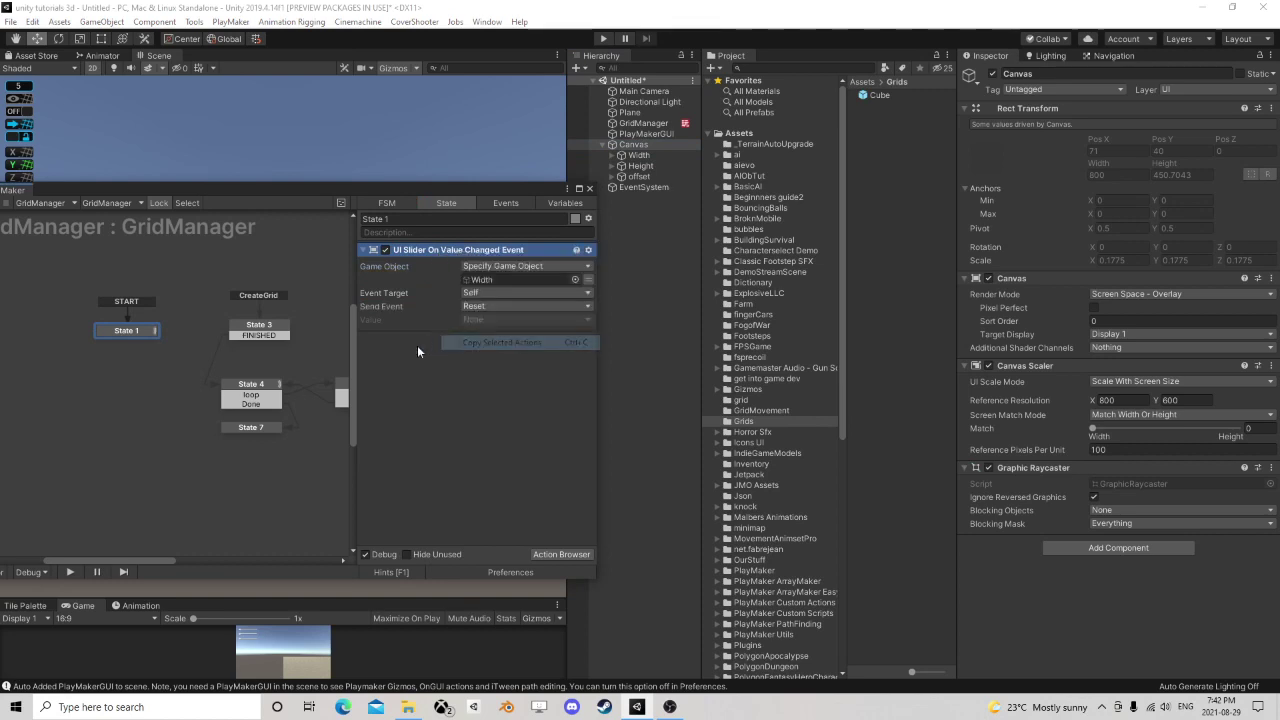
pyautogui.rightClick(413, 347)
pyautogui.click(457, 483)
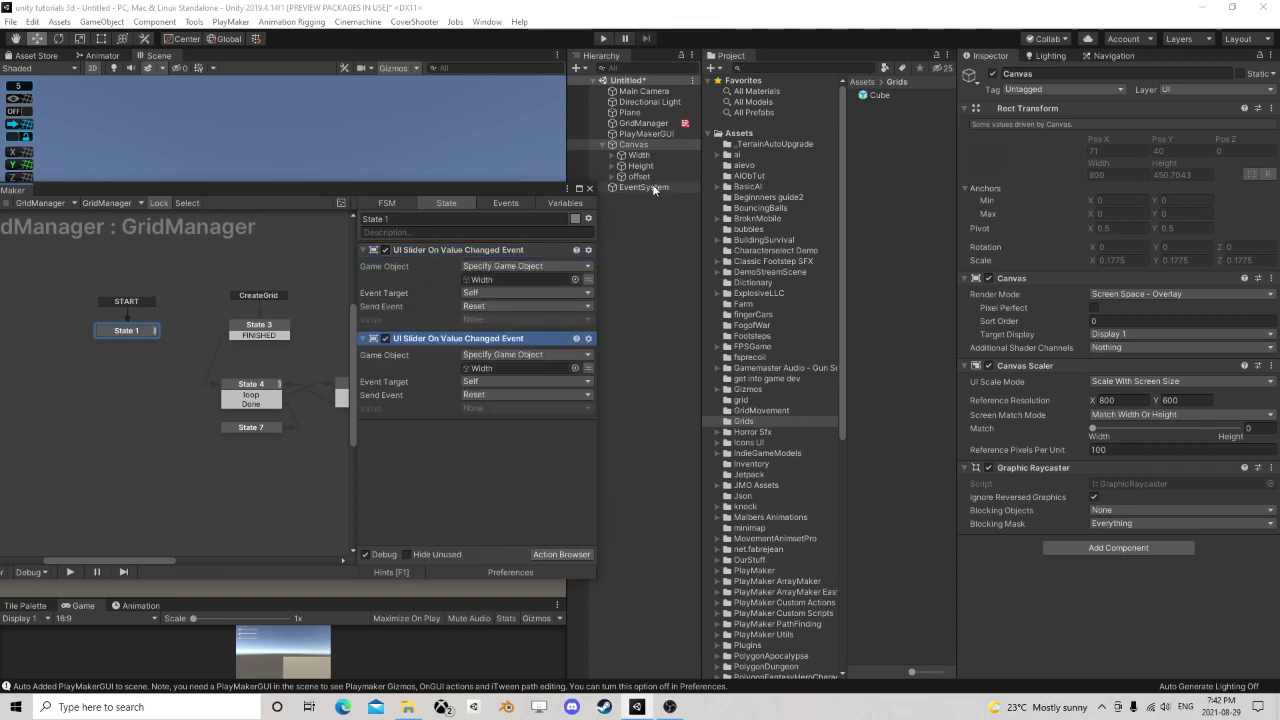
pyautogui.click(646, 168)
pyautogui.moveTo(646, 170); pyautogui.dragTo(493, 371)
# - Paste another copy of the value-changed action into State 1 and assign the offset slider to it
pyautogui.rightClick(406, 442)
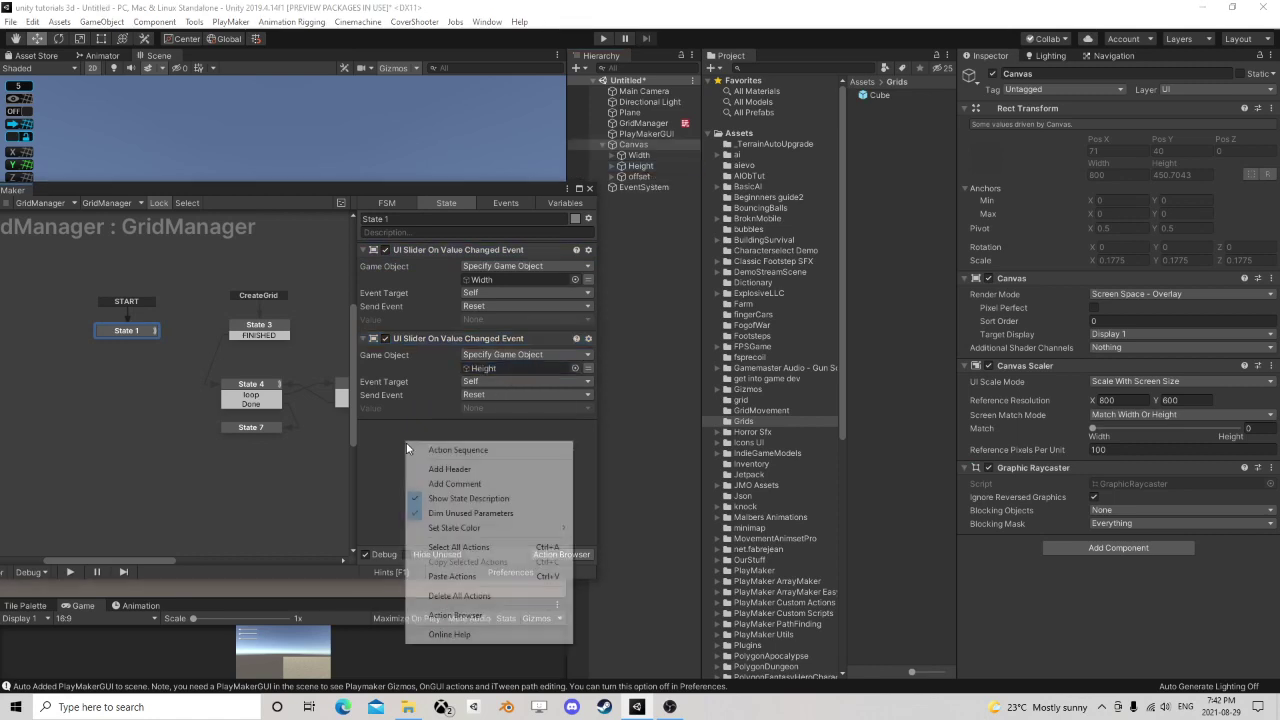
pyautogui.click(459, 578)
pyautogui.moveTo(640, 177); pyautogui.dragTo(502, 466)
pyautogui.hscroll(3, 300, 353)
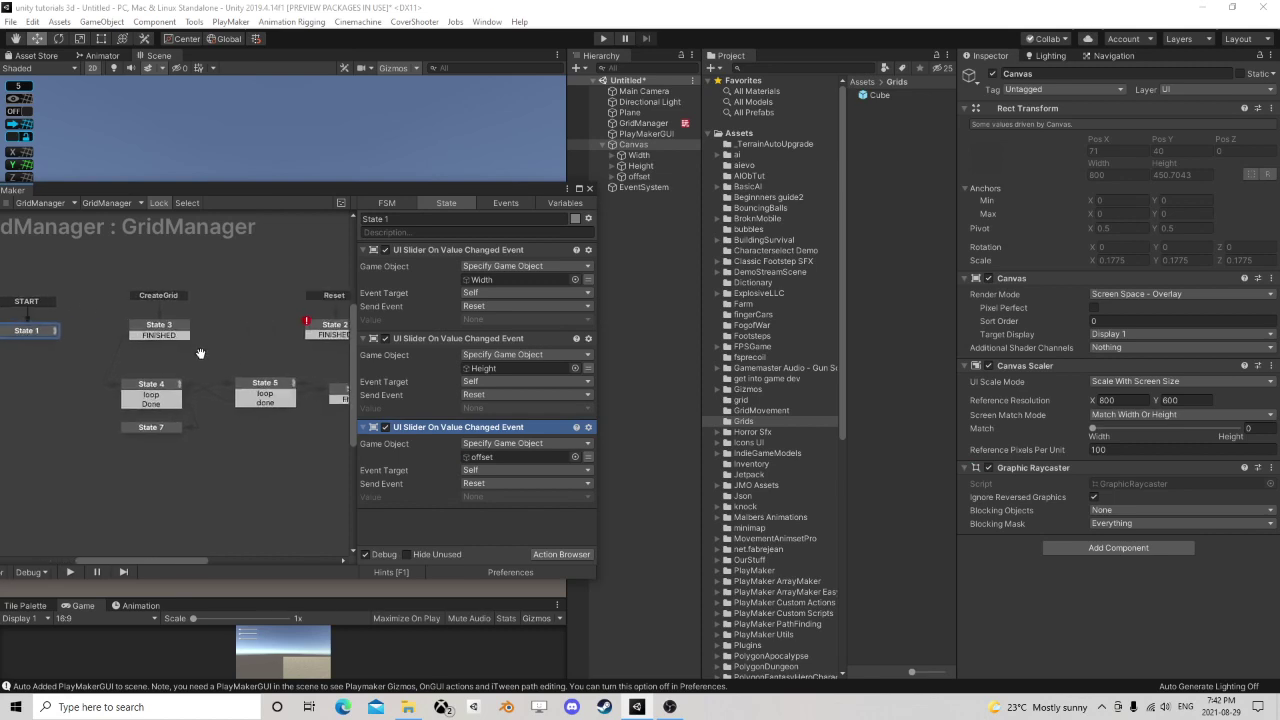
# - Delete the FINISHED transition from State 2
pyautogui.click(290, 331)
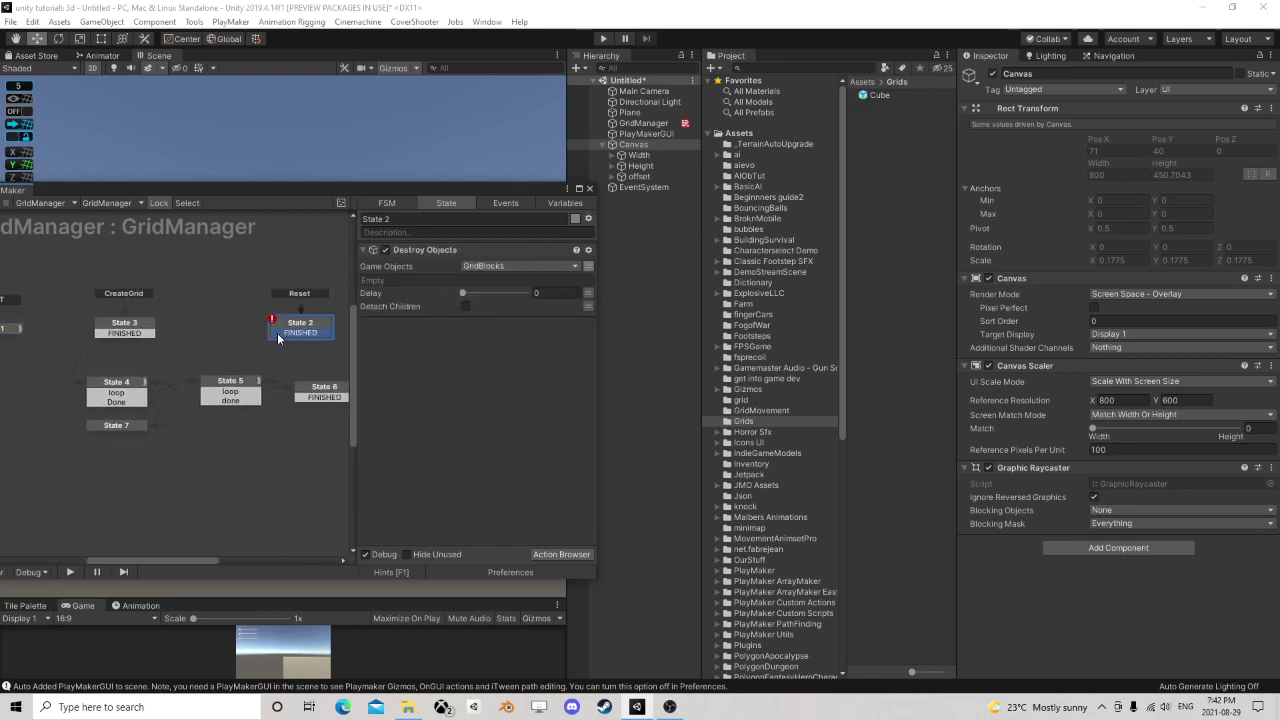
pyautogui.rightClick(305, 332)
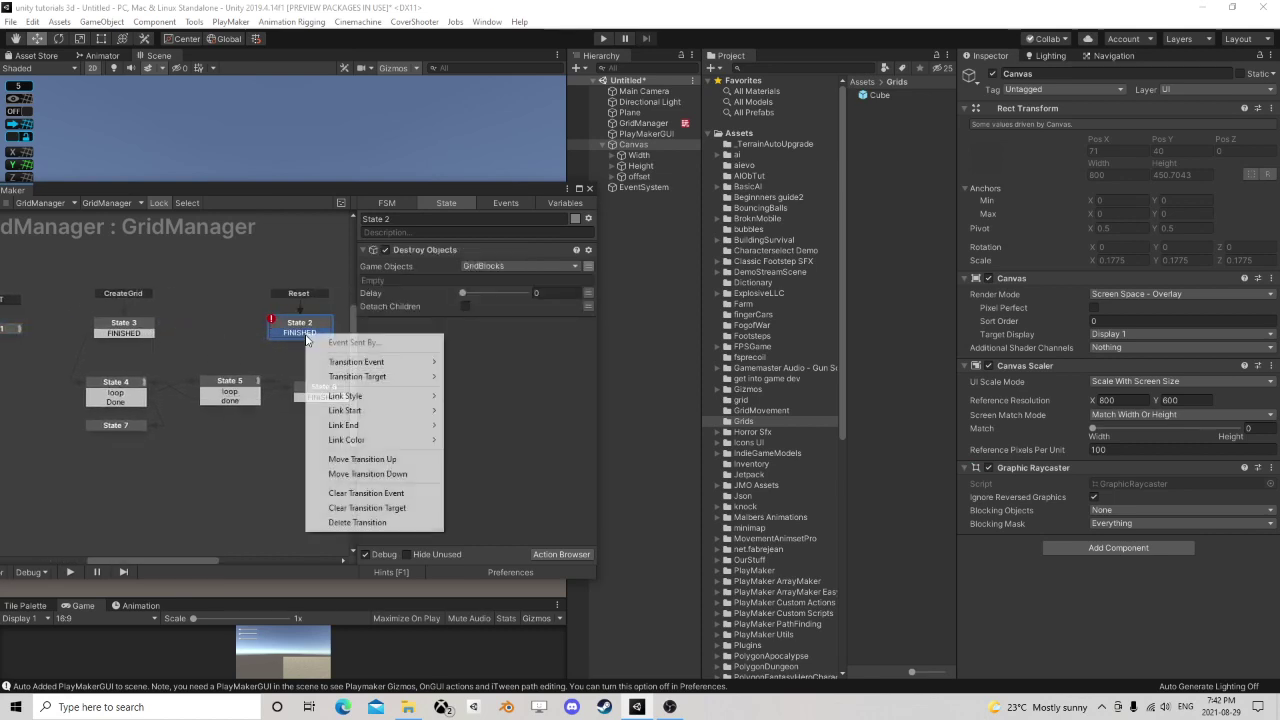
pyautogui.click(357, 522)
# - Add a Send Event action to State 2 that sends CreateGrid, and move State 2 closer to State 3
pyautogui.click(562, 554)
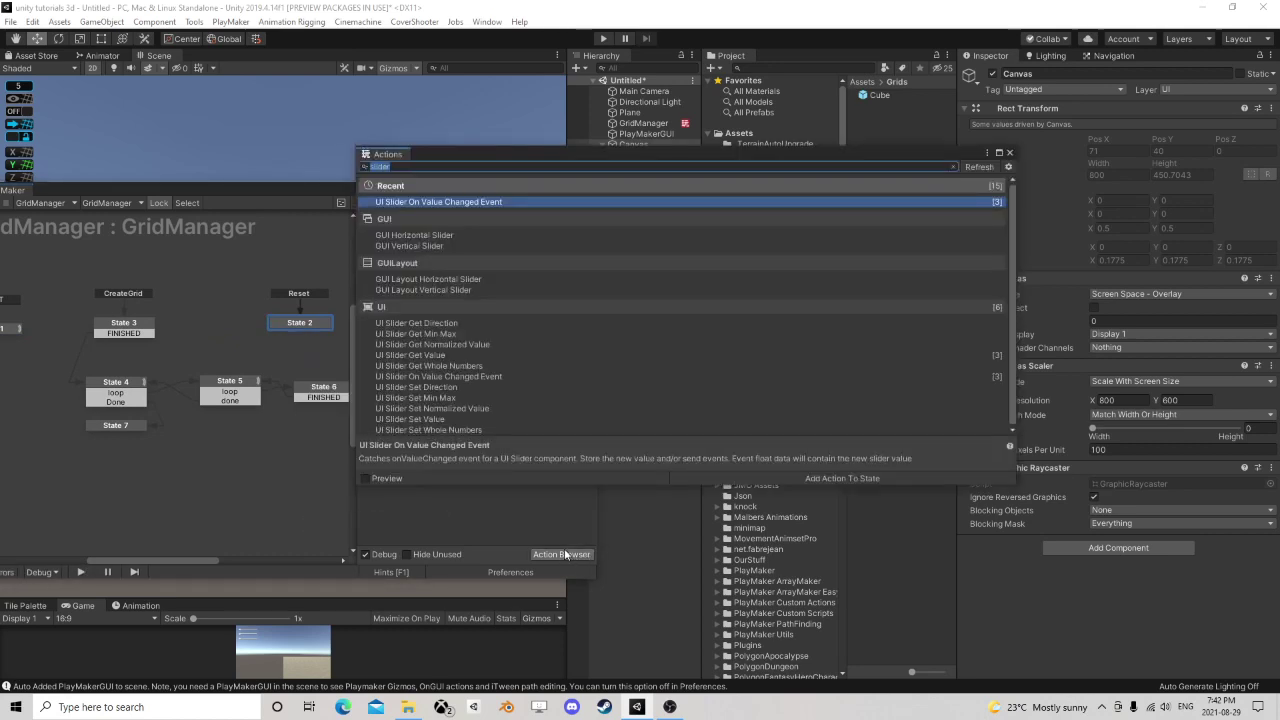
pyautogui.write('send')
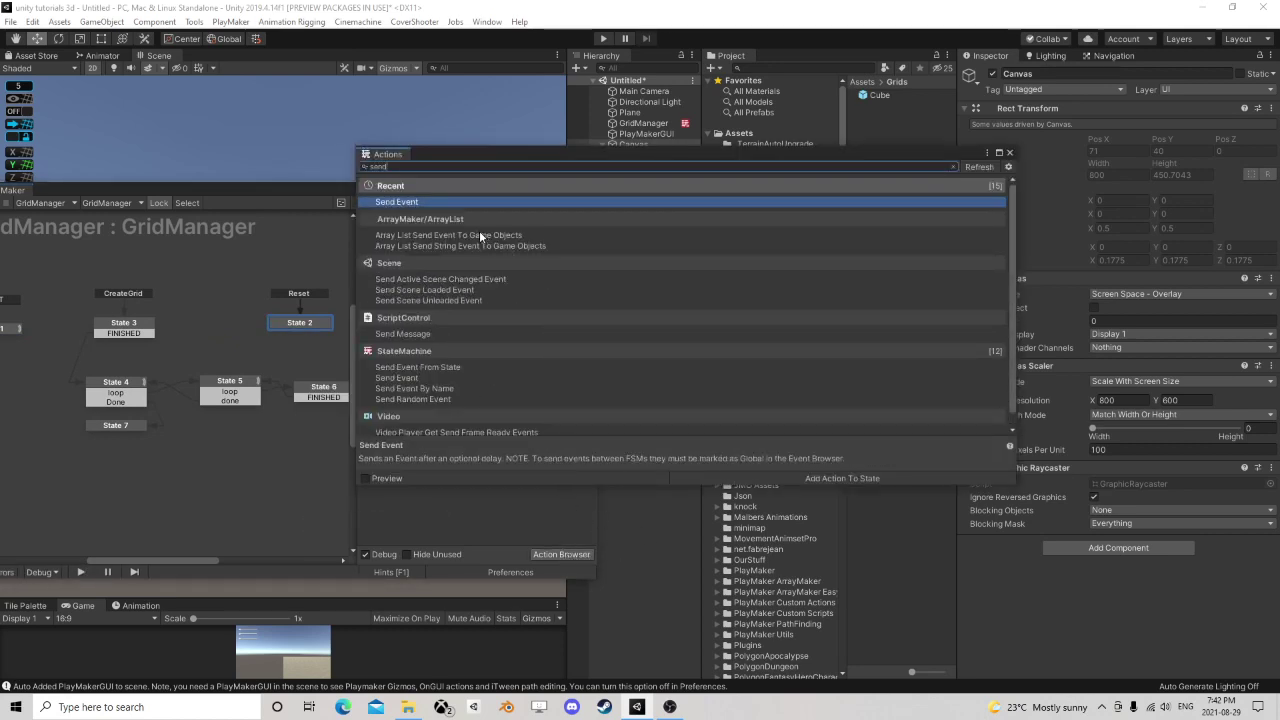
pyautogui.doubleClick(398, 378)
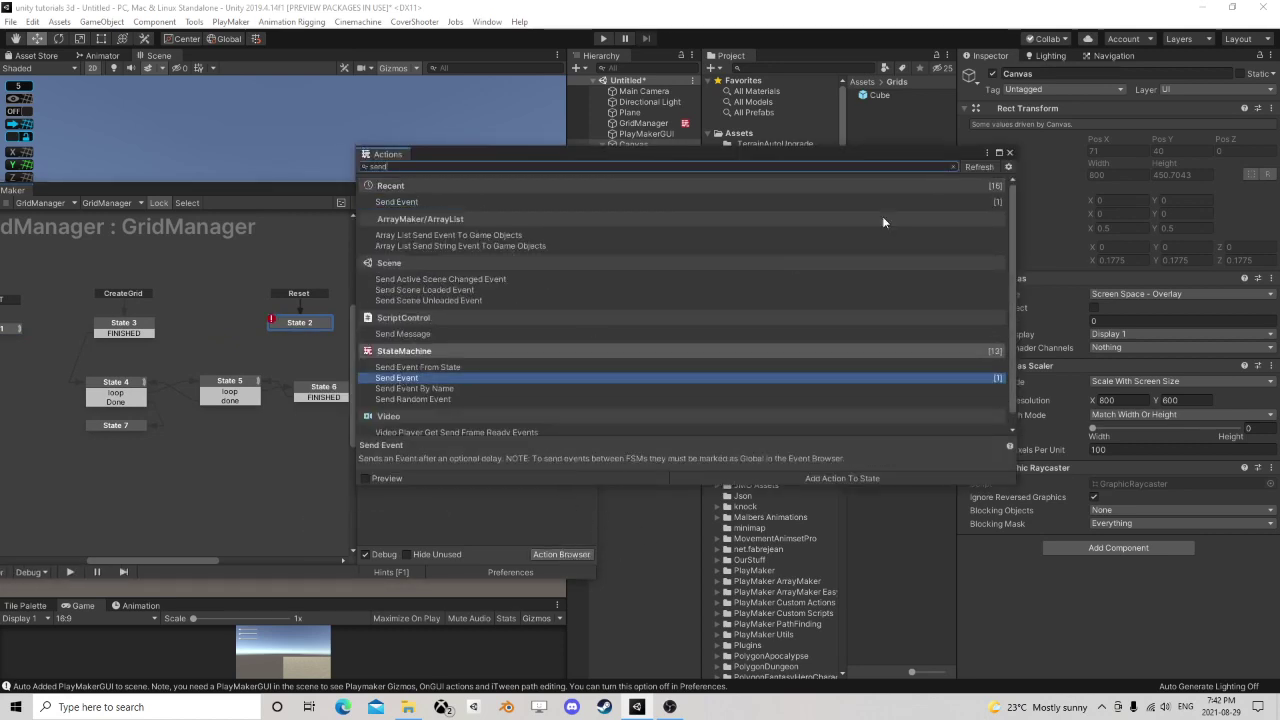
pyautogui.click(1011, 152)
pyautogui.click(489, 353)
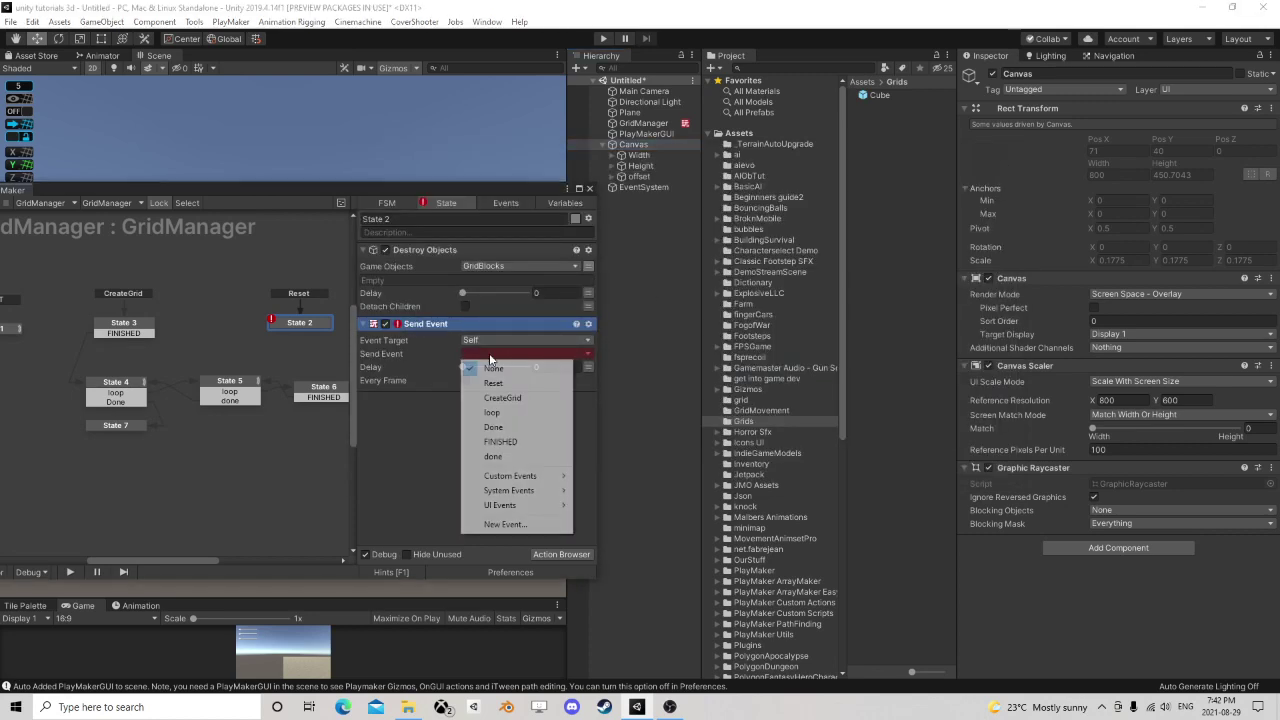
pyautogui.click(505, 397)
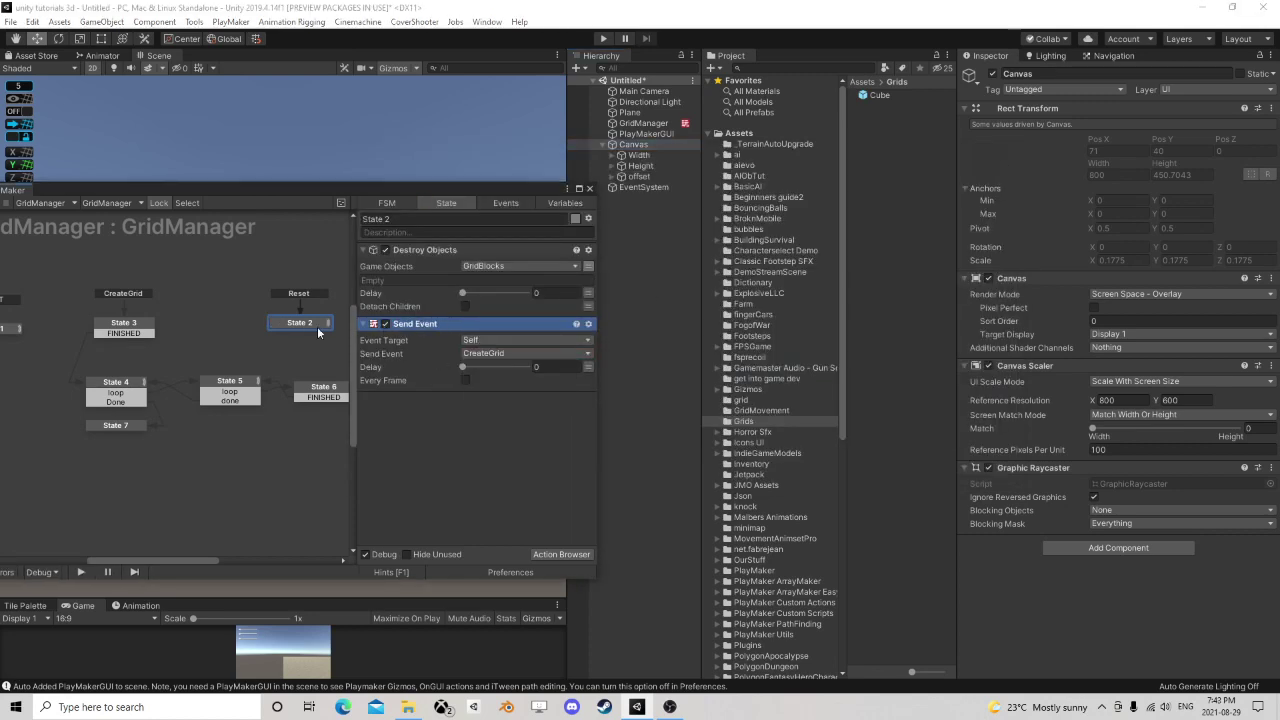
pyautogui.moveTo(299, 328); pyautogui.dragTo(208, 333)
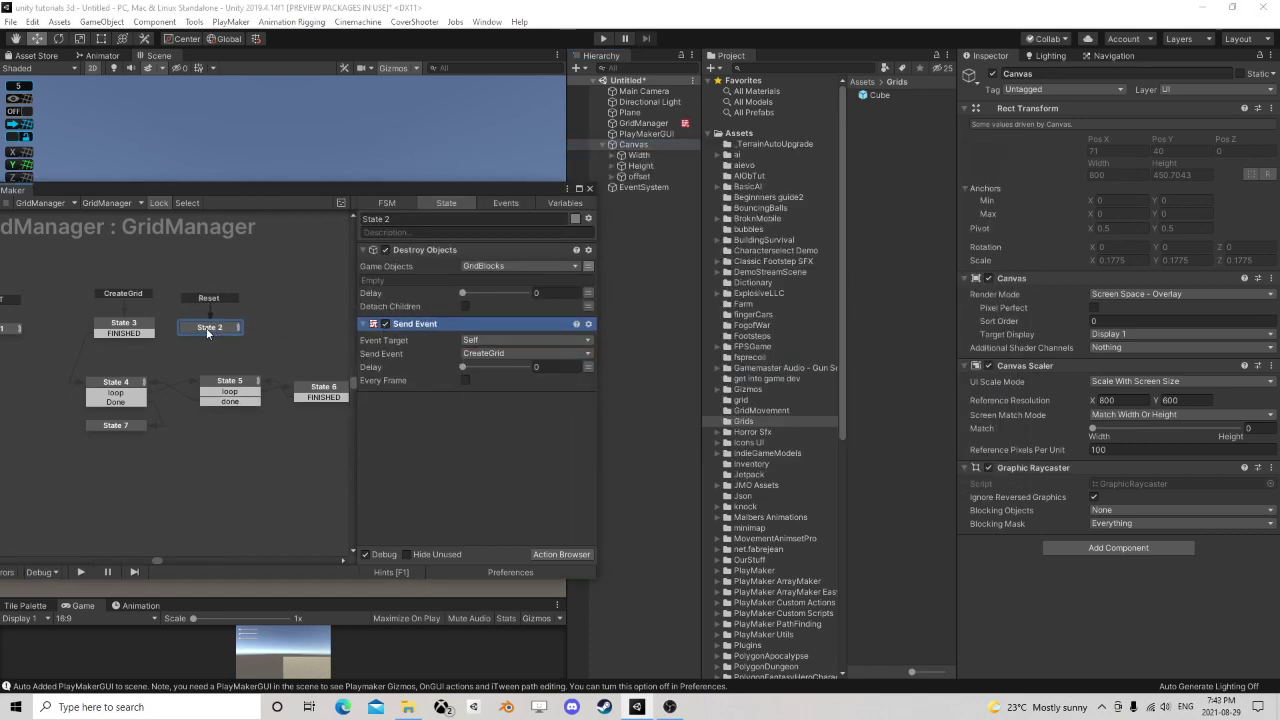
# - Close the FSM editor and run the scene in Play mode to test the sliders
pyautogui.click(589, 188)
pyautogui.click(603, 39)
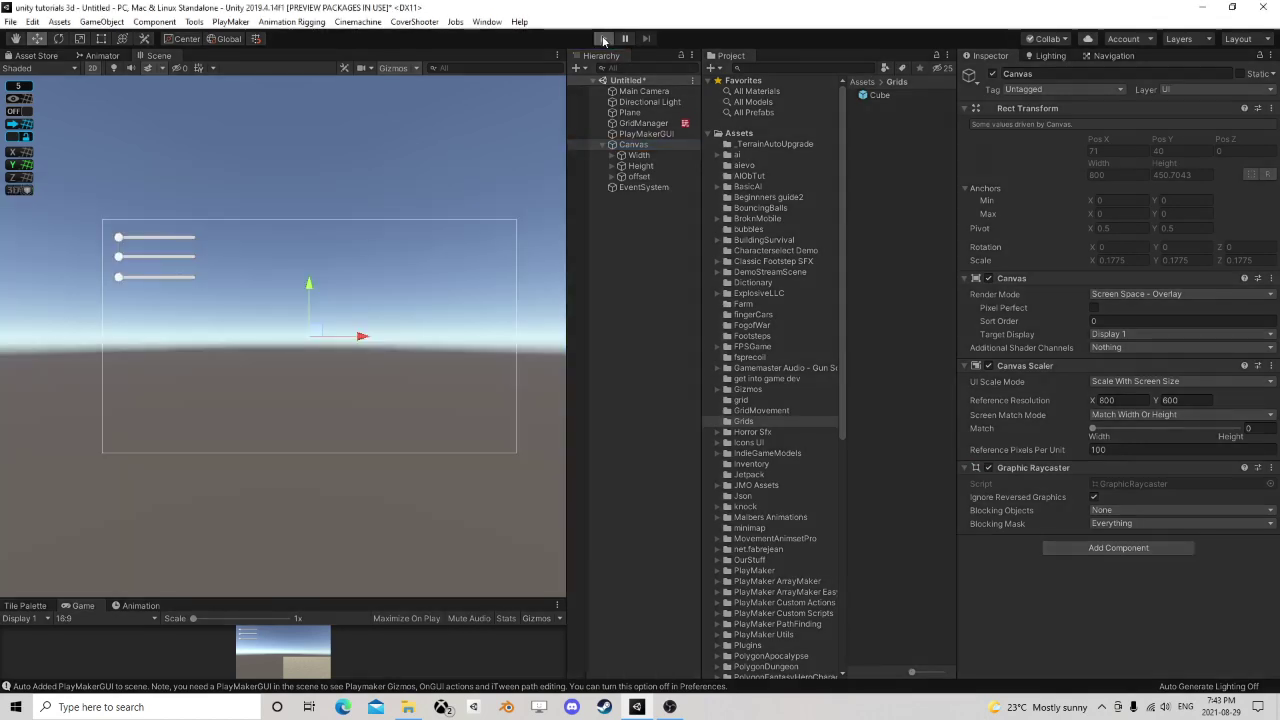
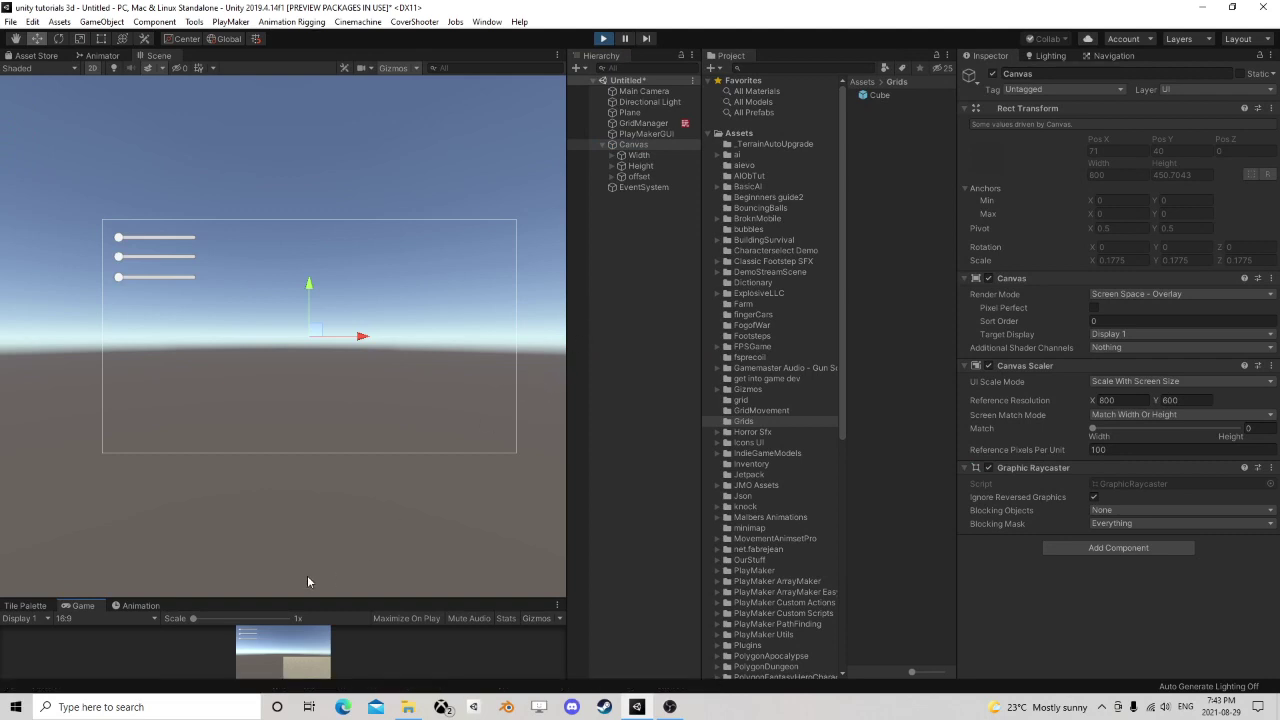
pyautogui.click(120, 260)
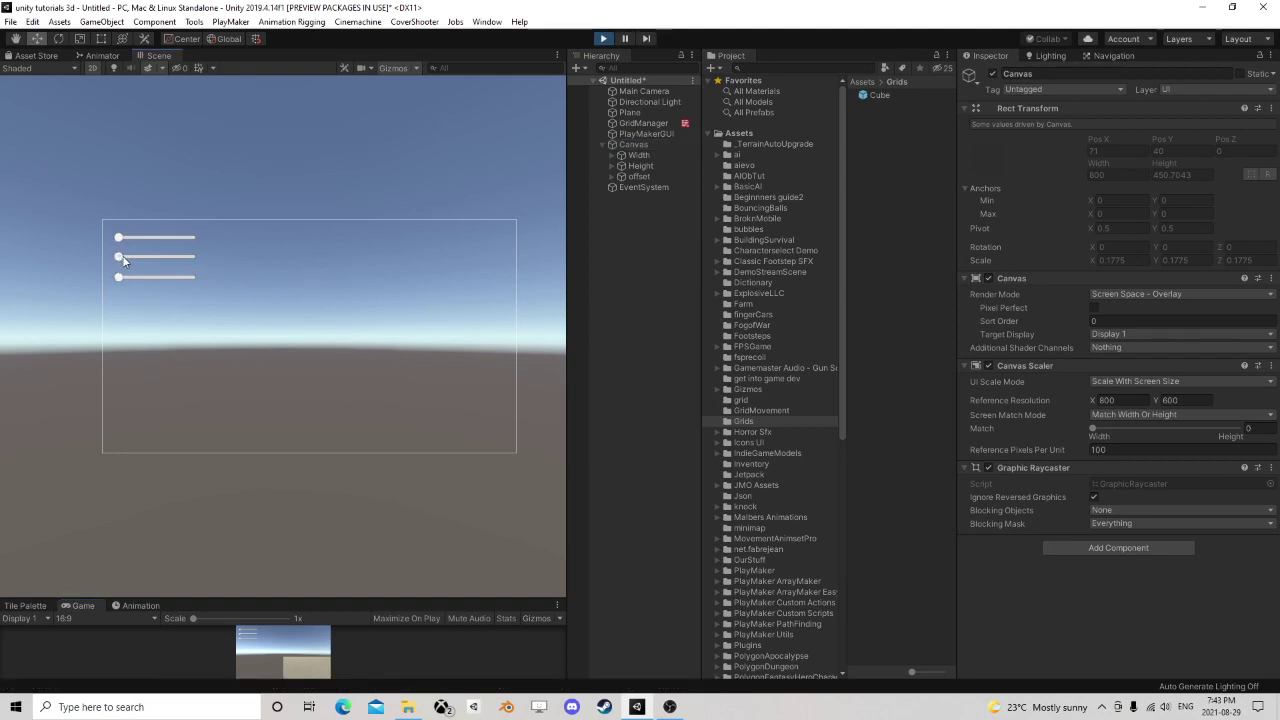
# - Frame the GridManager object in the 3D Scene view and open its FSM to inspect the running states
pyautogui.click(642, 126)
pyautogui.press('f')
pyautogui.click(92, 68)
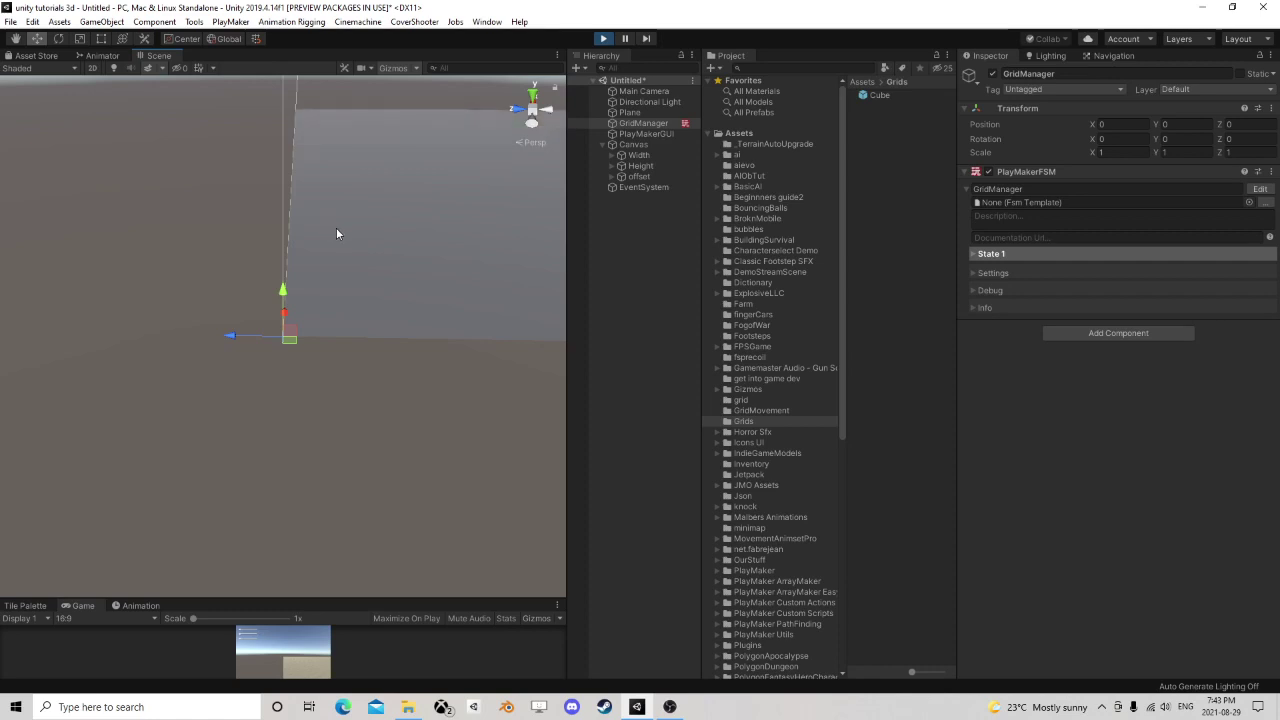
pyautogui.click(1260, 189)
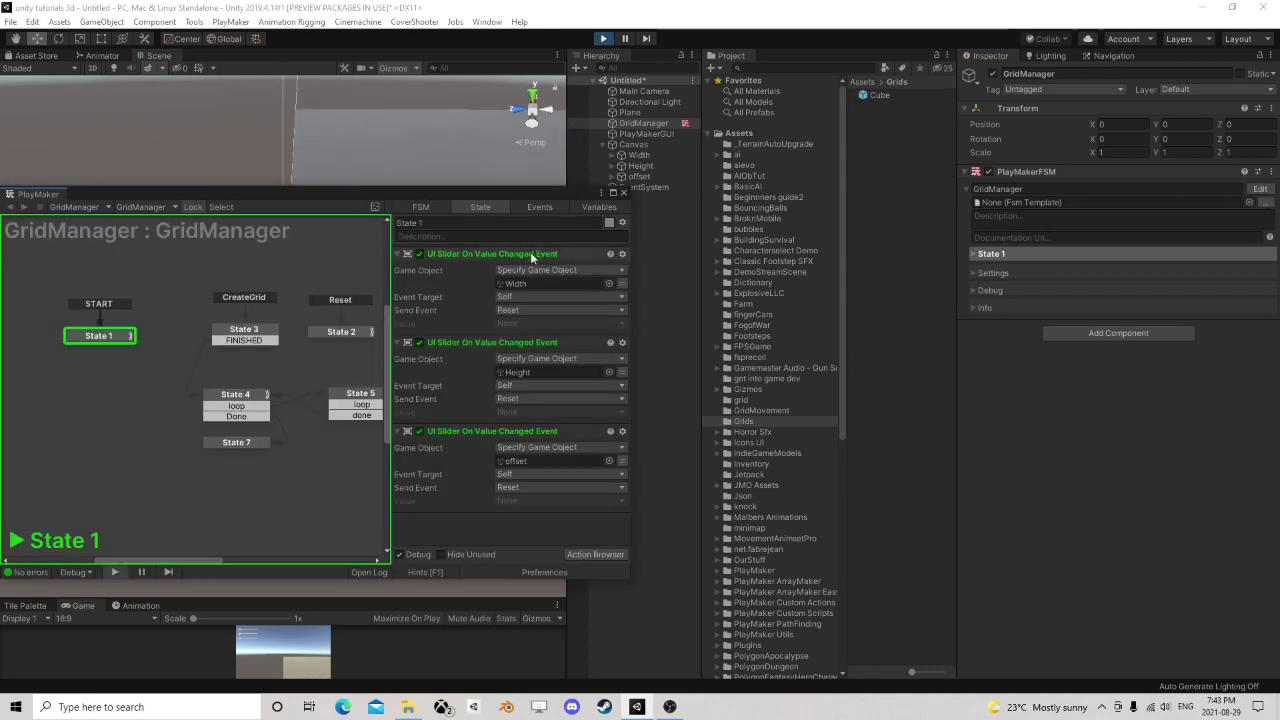
# - Enlarge the Game view and raise the Width slider slightly to test the running grid generator
pyautogui.moveTo(331, 190); pyautogui.dragTo(837, 165)
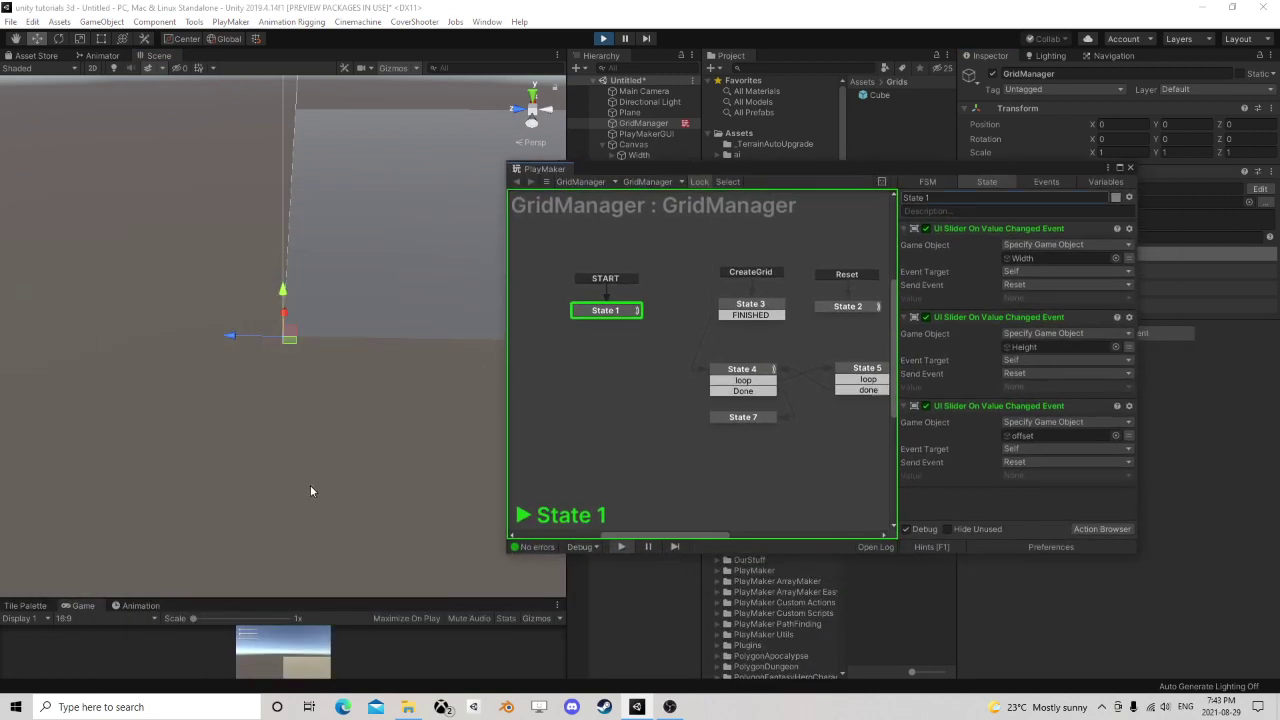
pyautogui.moveTo(292, 598); pyautogui.dragTo(292, 218)
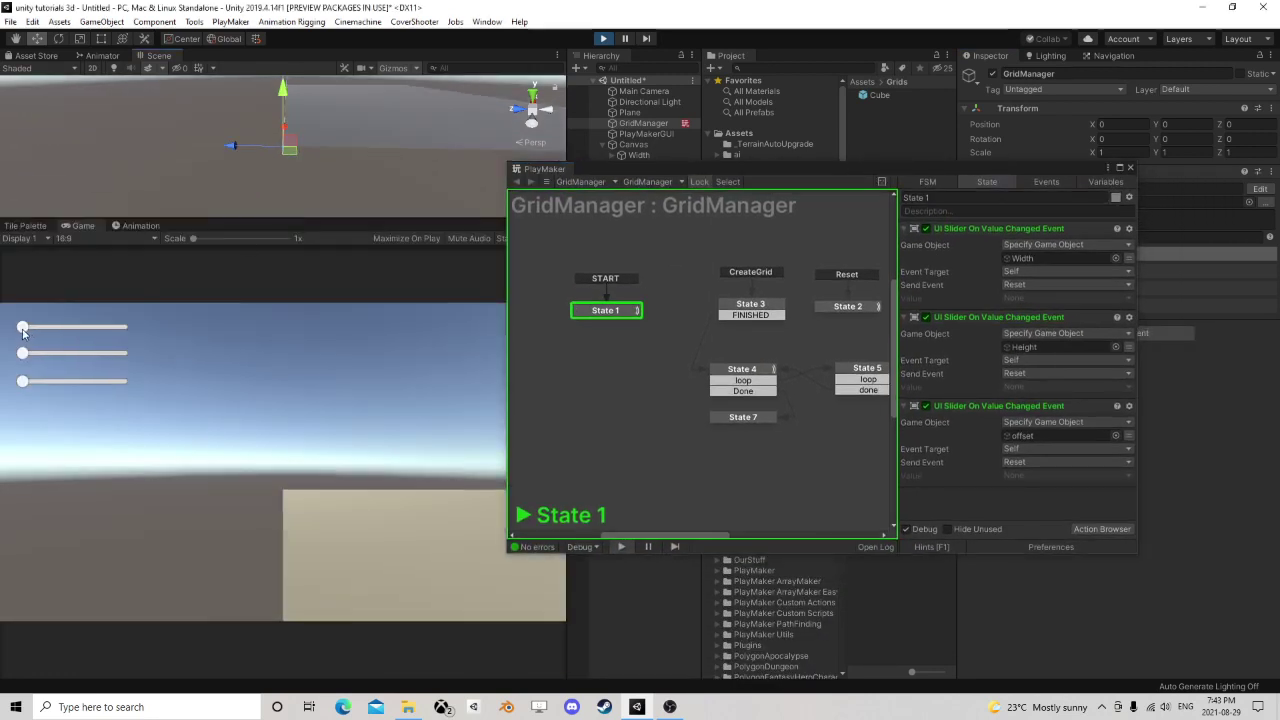
pyautogui.click(32, 327)
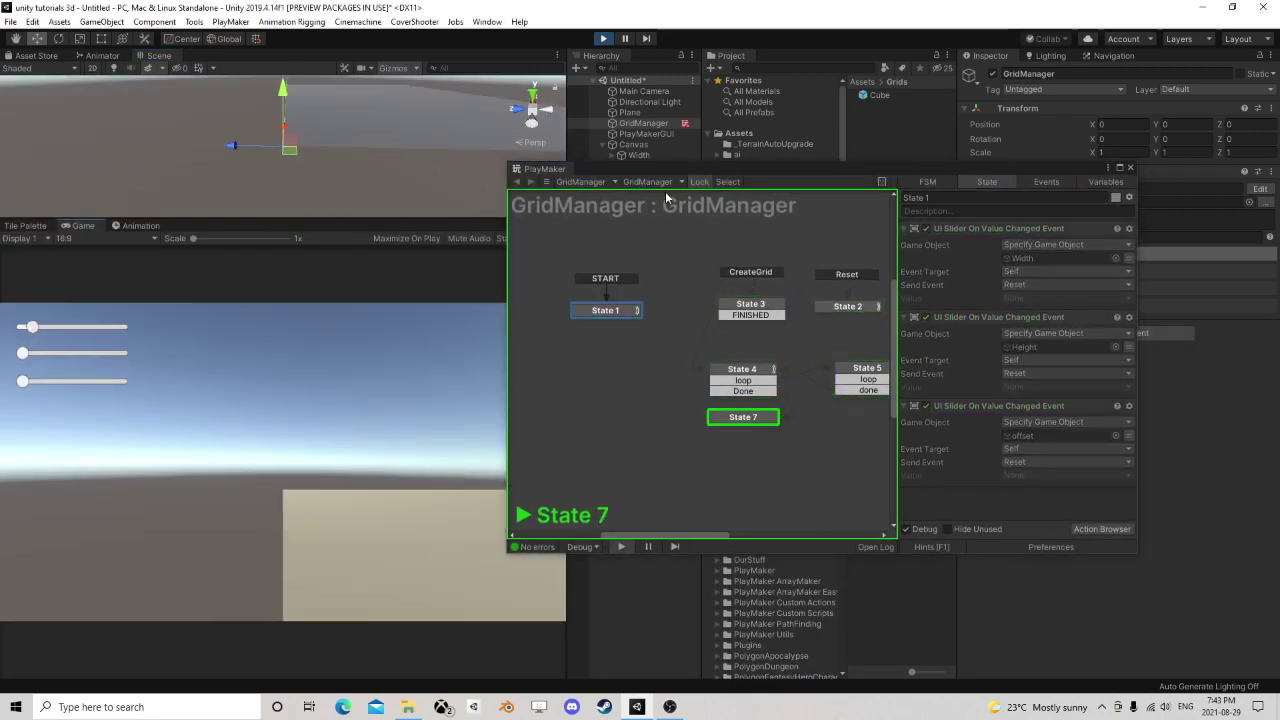
# - Examine the actions of State 2 and State 3 in the GridManager FSM
pyautogui.moveTo(802, 173); pyautogui.dragTo(340, 229)
pyautogui.moveTo(358, 372); pyautogui.dragTo(248, 358, button='middle')
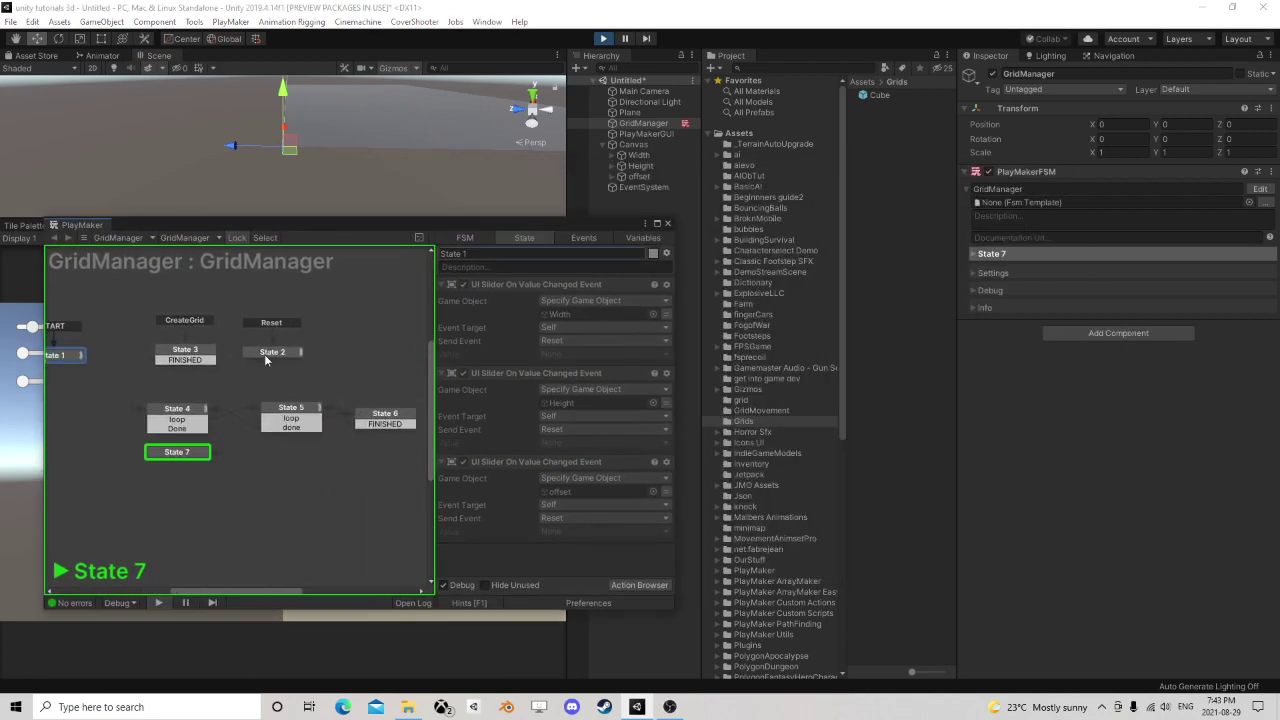
pyautogui.click(266, 354)
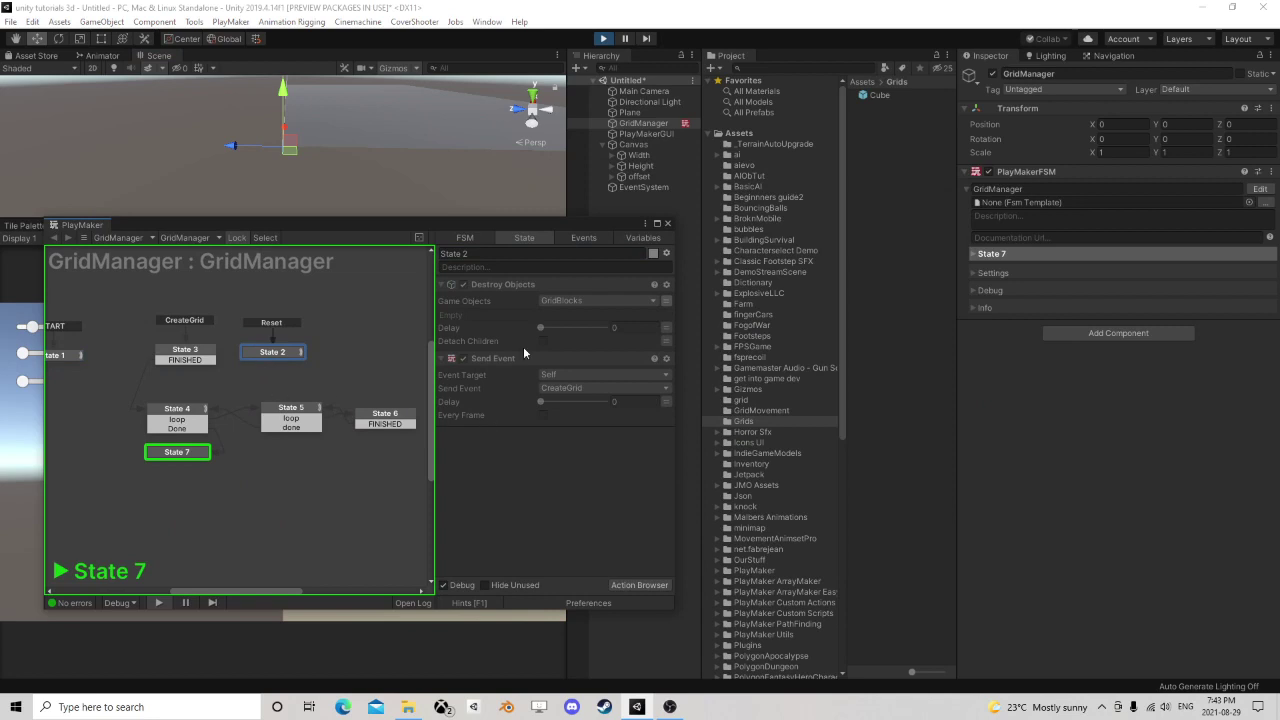
pyautogui.click(198, 357)
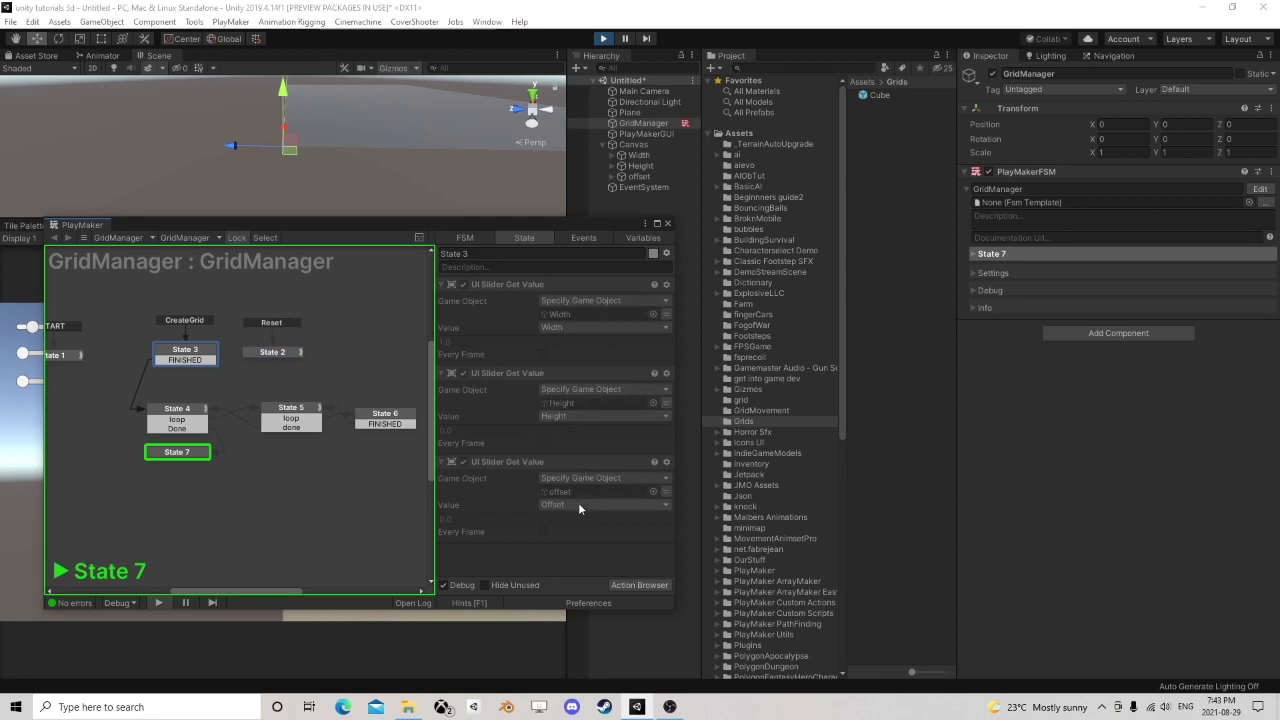
# - Test the Height and Width sliders in the running game and stop play mode
pyautogui.moveTo(545, 226); pyautogui.dragTo(777, 228)
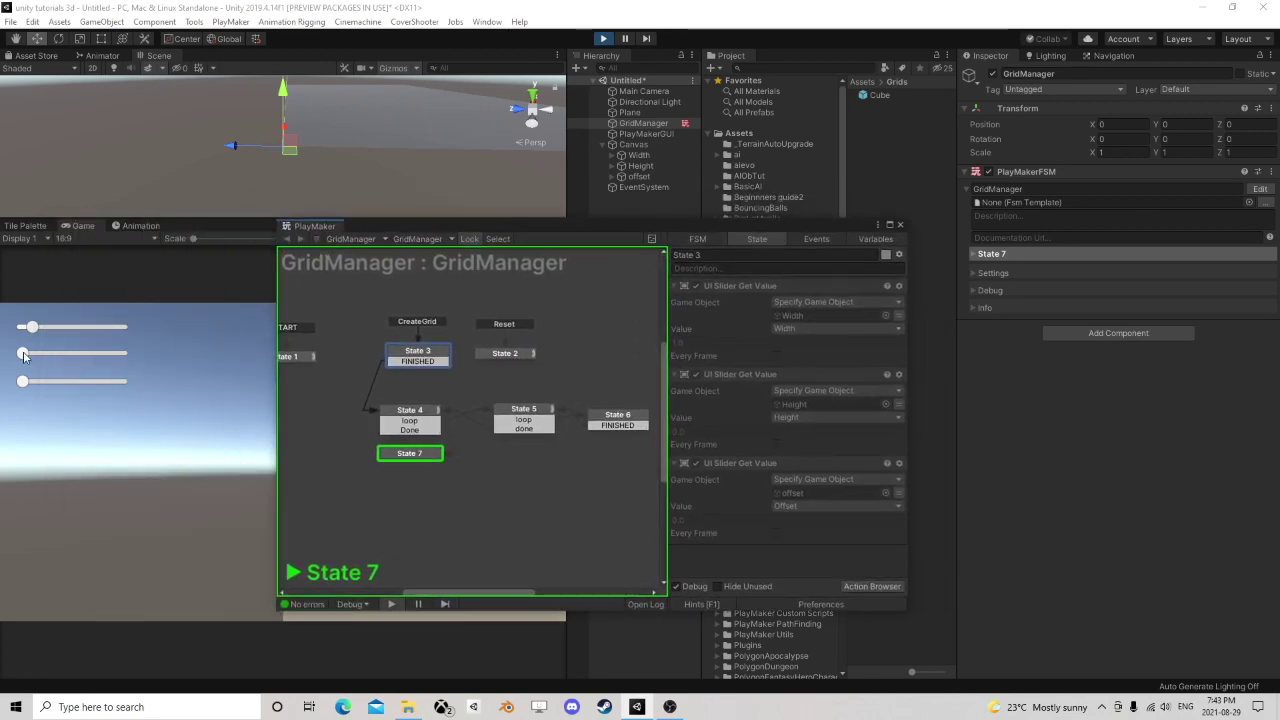
pyautogui.moveTo(24, 356); pyautogui.dragTo(37, 333)
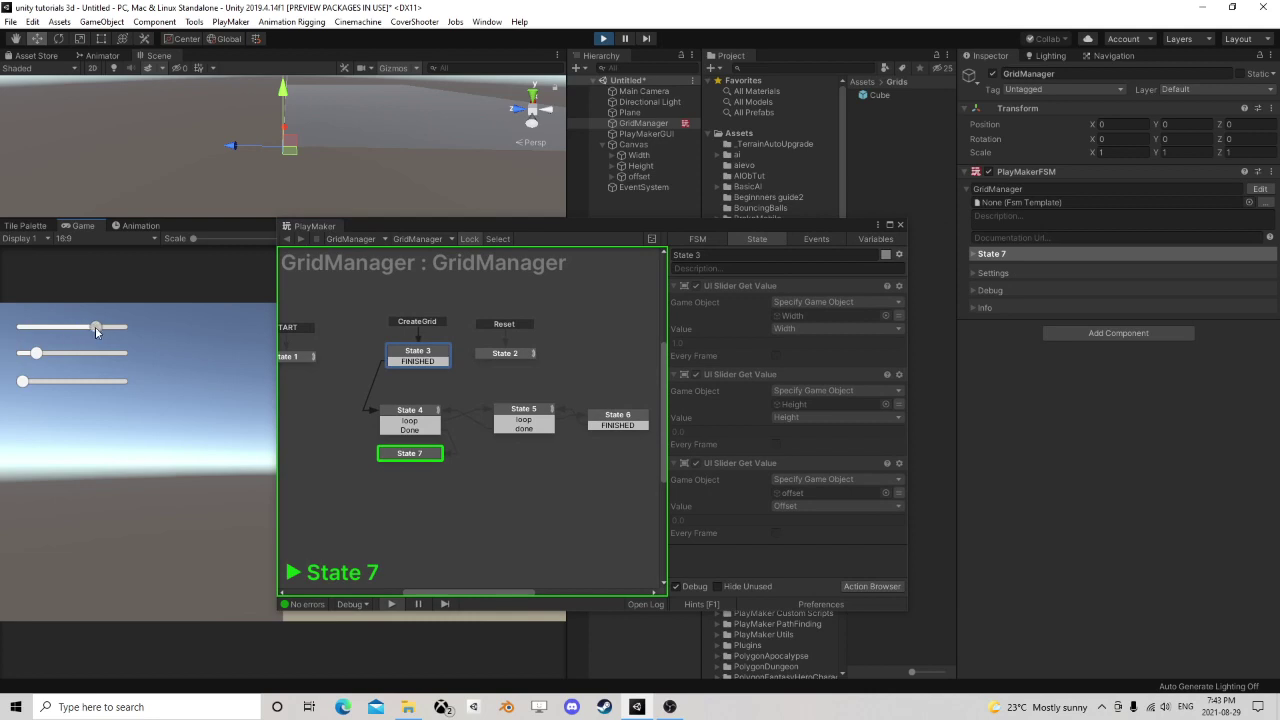
pyautogui.moveTo(95, 326); pyautogui.dragTo(54, 353)
pyautogui.click(604, 38)
# - Store the object spawned by State 6's Create Object action in a new variable named CreatedCube
pyautogui.moveTo(686, 223); pyautogui.dragTo(499, 223)
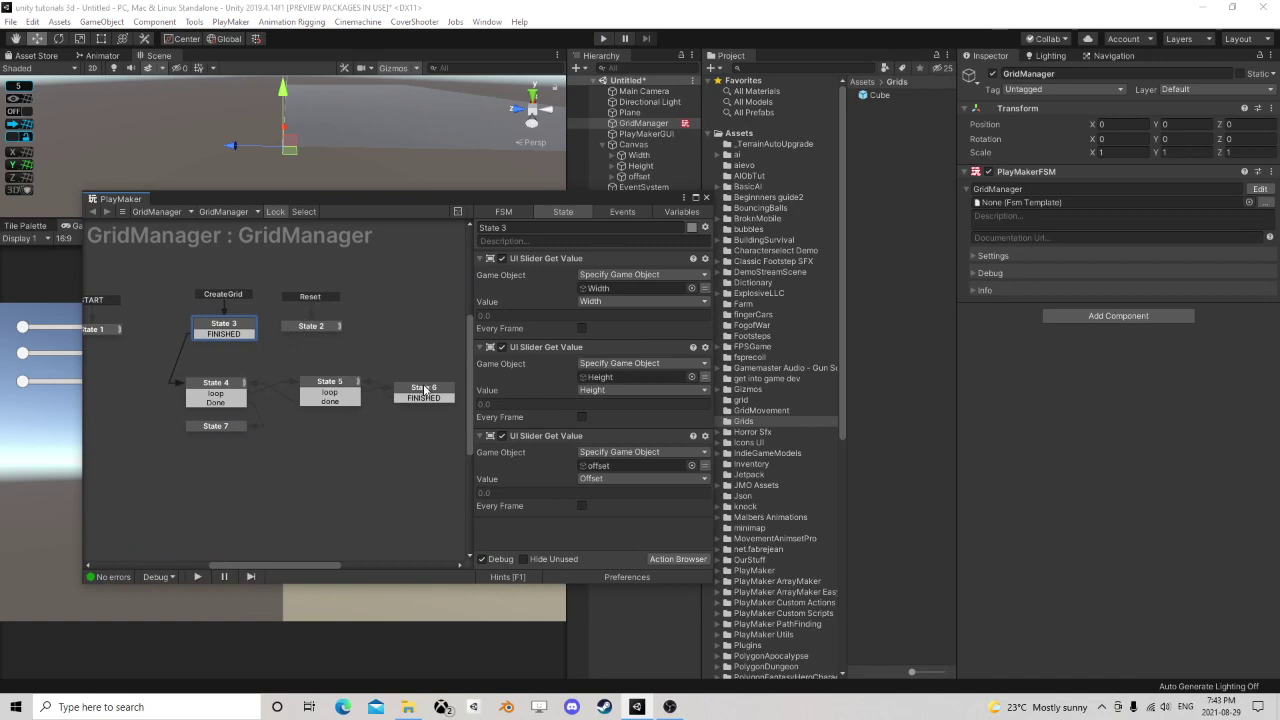
pyautogui.click(424, 390)
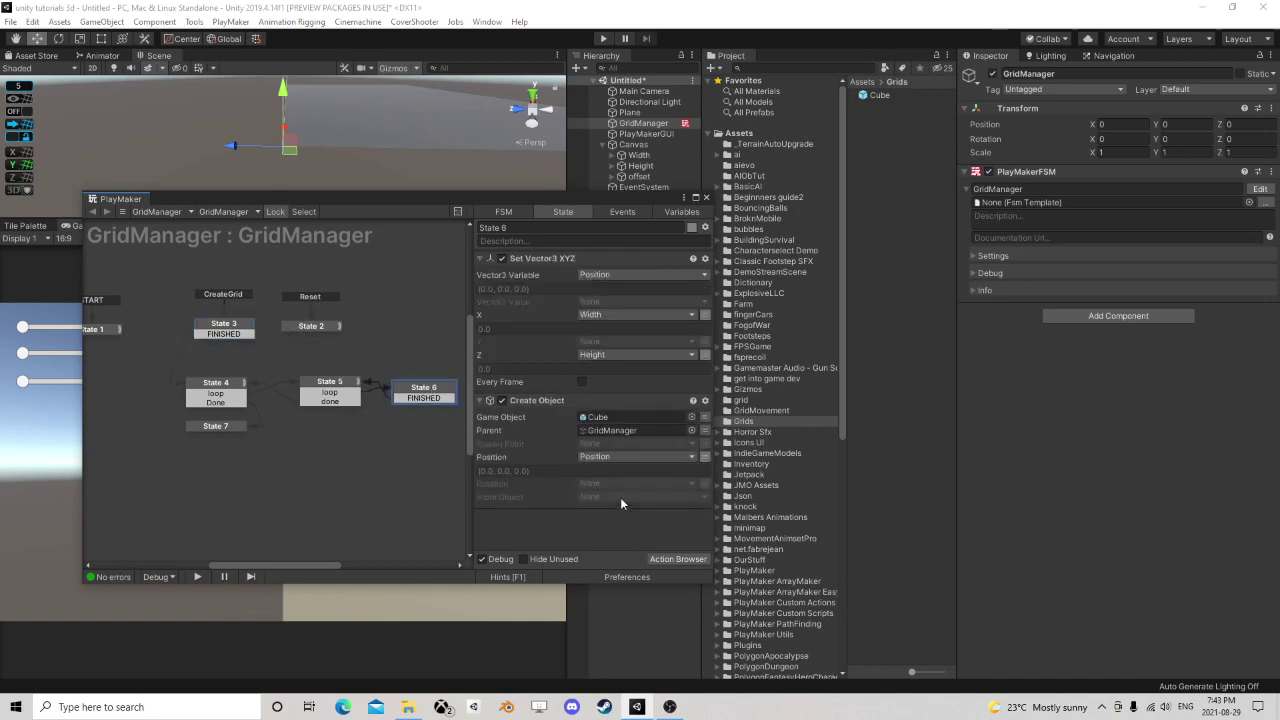
pyautogui.click(620, 497)
pyautogui.click(632, 558)
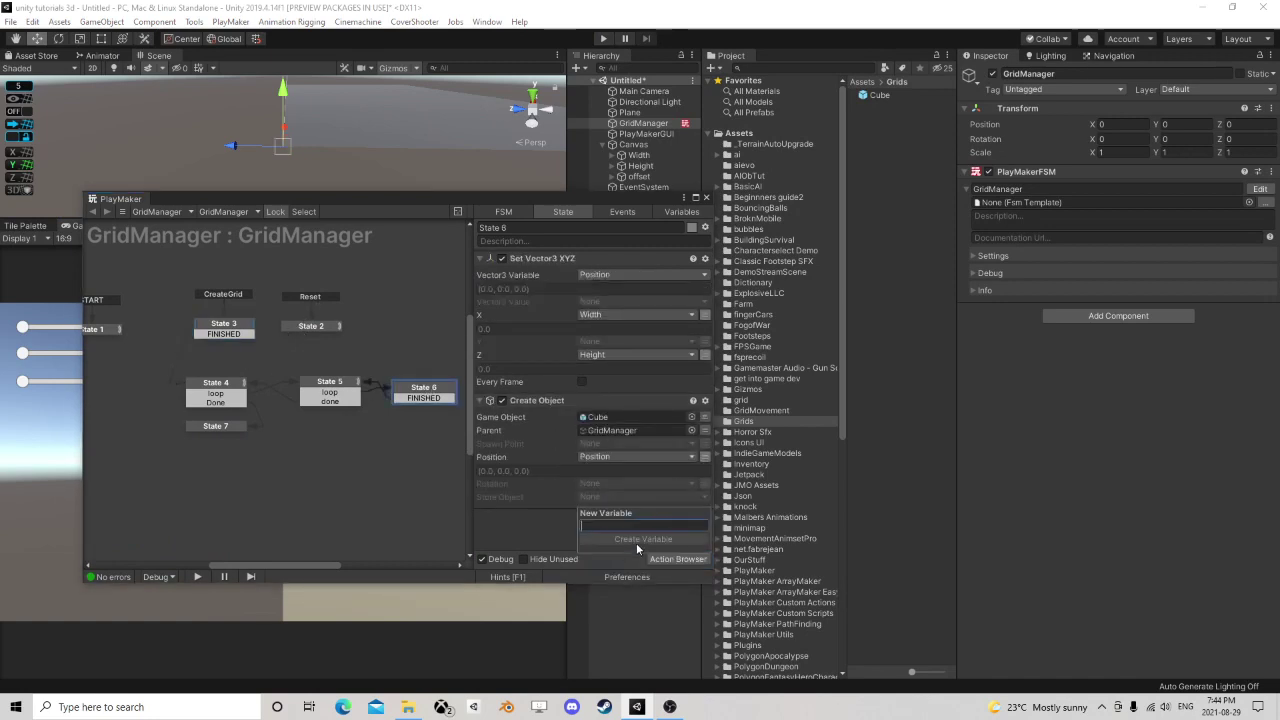
pyautogui.write('Created')
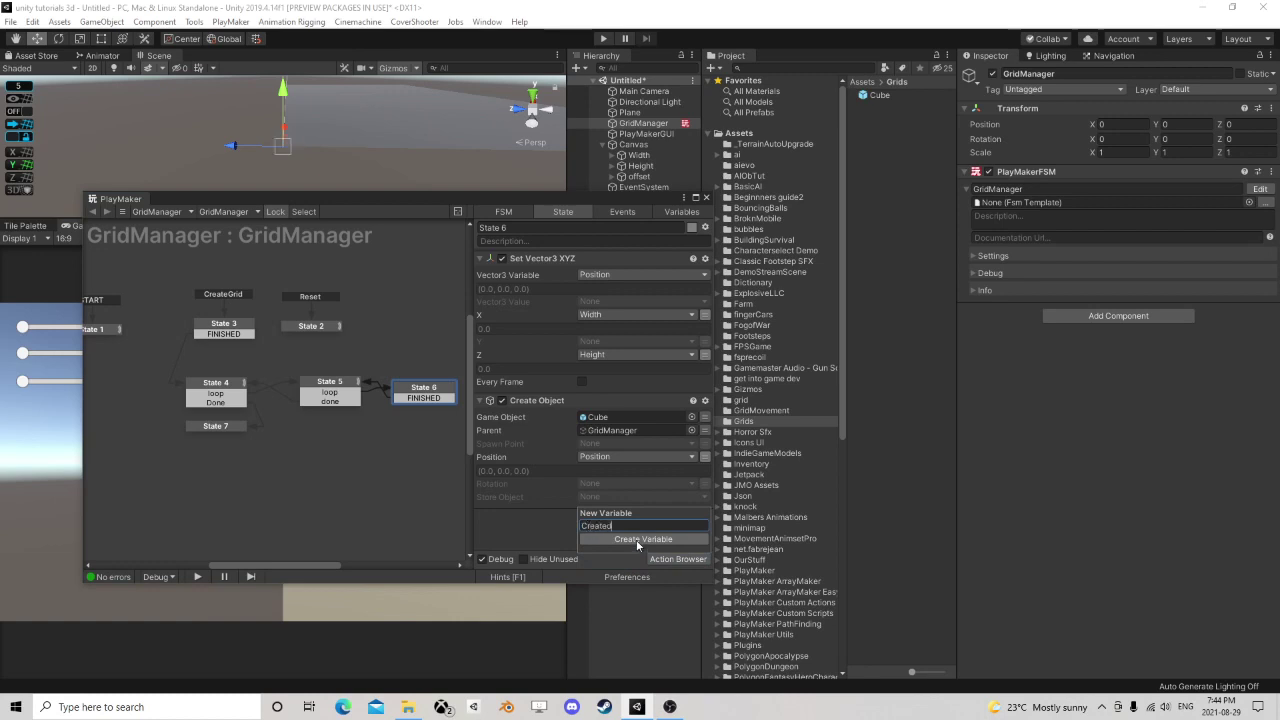
pyautogui.write('Cube')
pyautogui.click(636, 539)
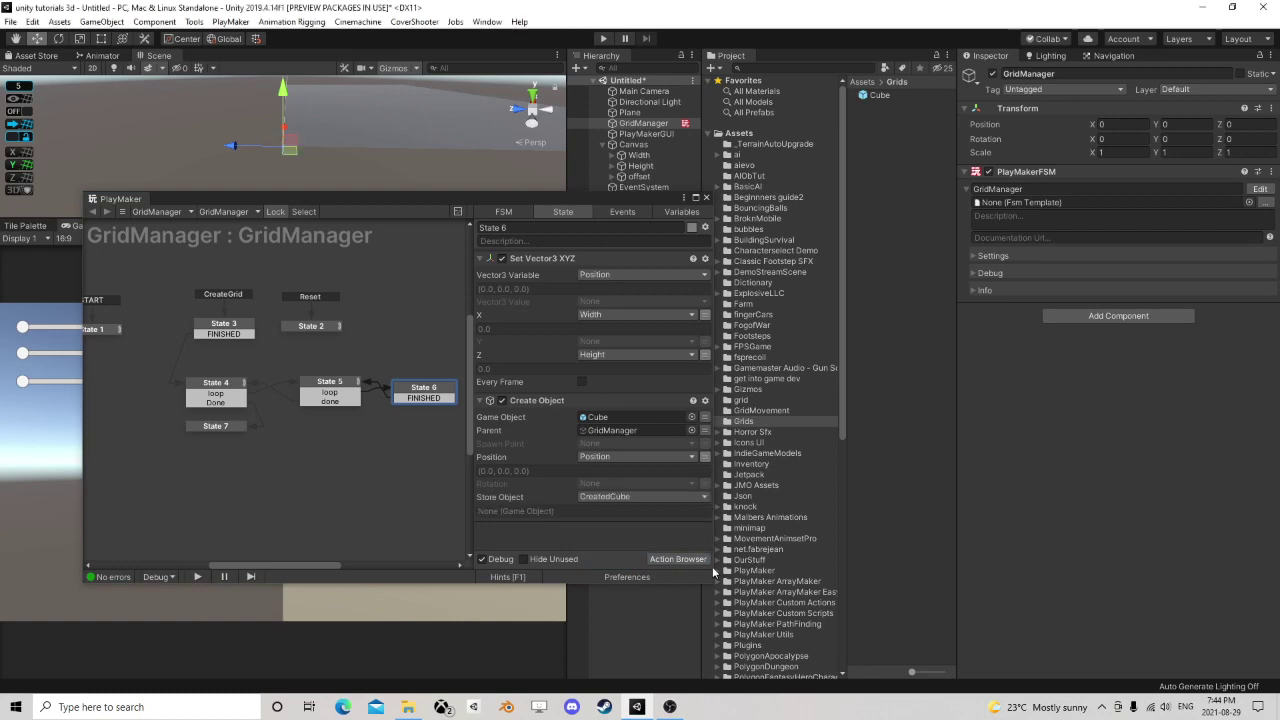
# - Add an Array Add action to State 6 that adds CreatedCube to the GridBlocks array
pyautogui.click(692, 559)
pyautogui.write('array add')
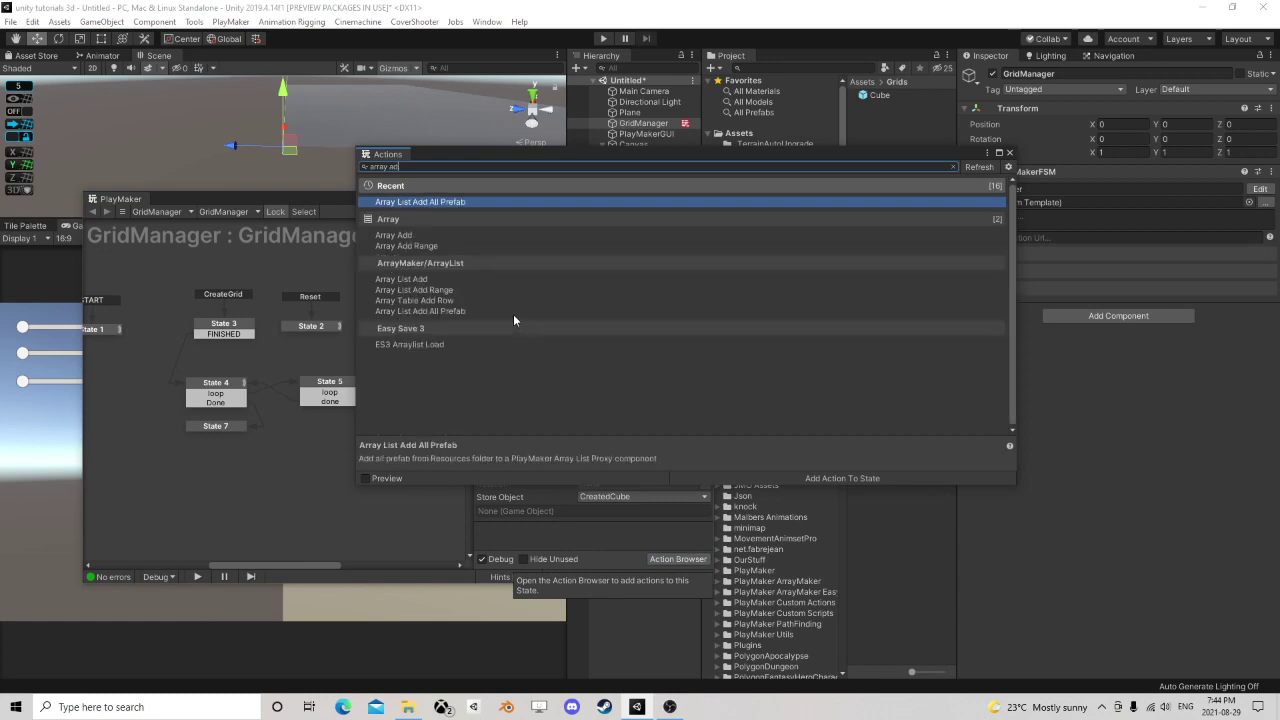
pyautogui.doubleClick(439, 234)
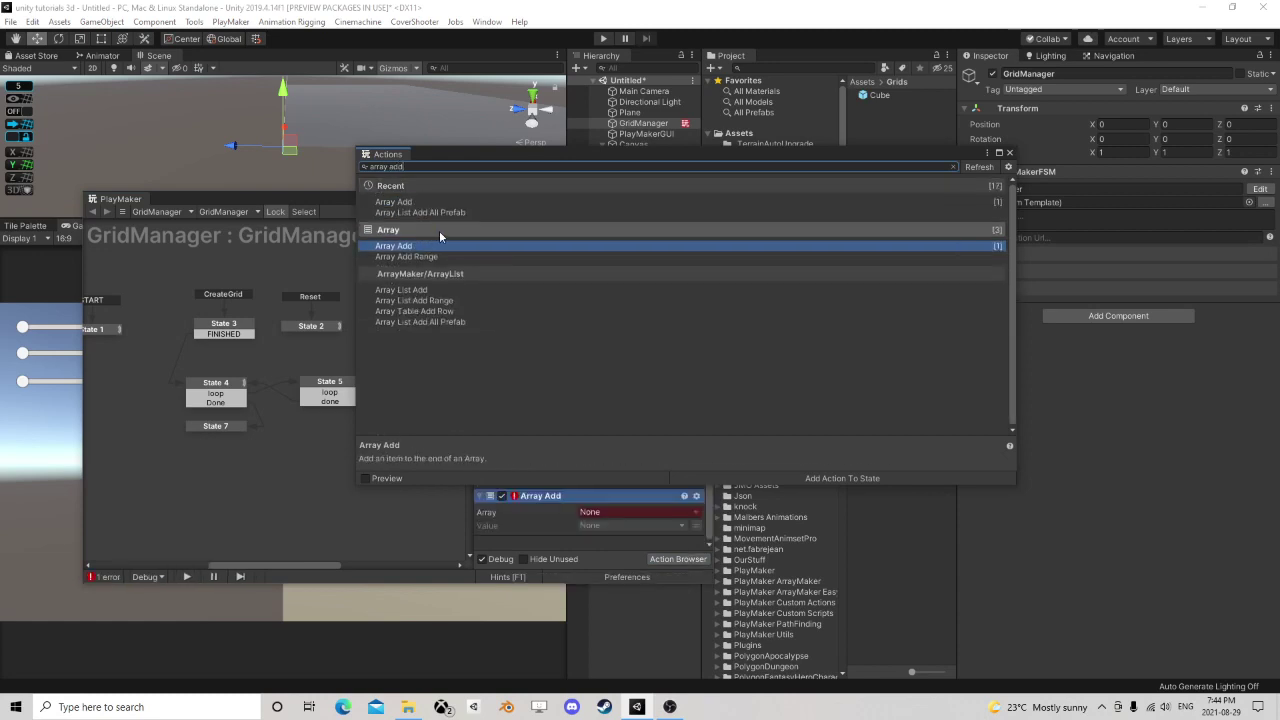
pyautogui.click(1009, 153)
pyautogui.click(594, 513)
pyautogui.click(612, 540)
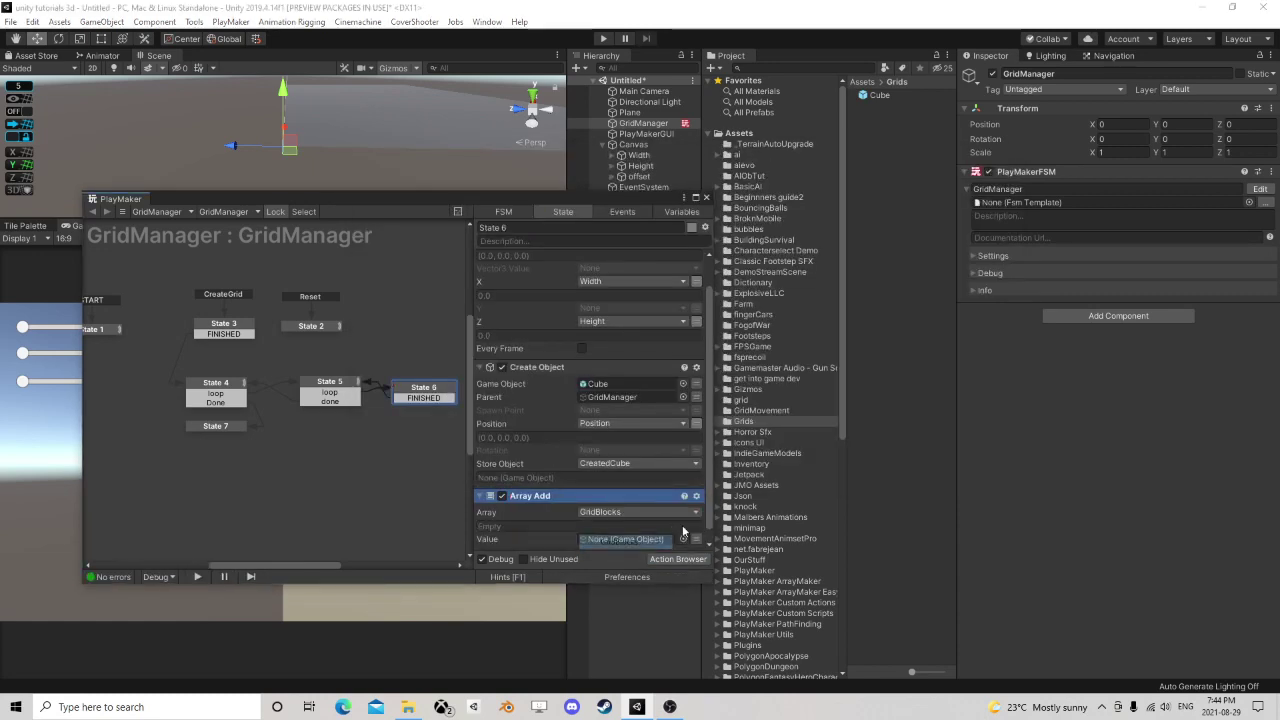
pyautogui.click(635, 539)
pyautogui.click(623, 568)
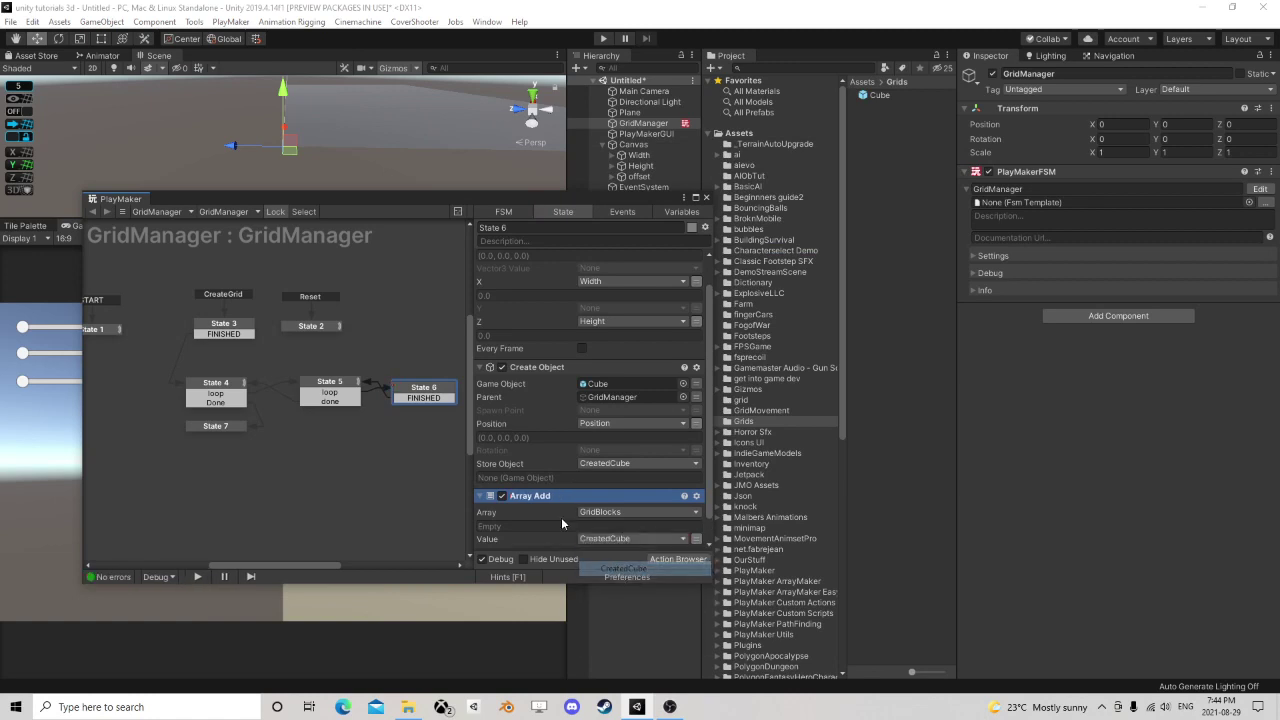
# - Give State 7 a FINISHED transition leading to State 1 and close the PlayMaker editor
pyautogui.moveTo(245, 352); pyautogui.dragTo(411, 337, button='middle')
pyautogui.click(390, 410)
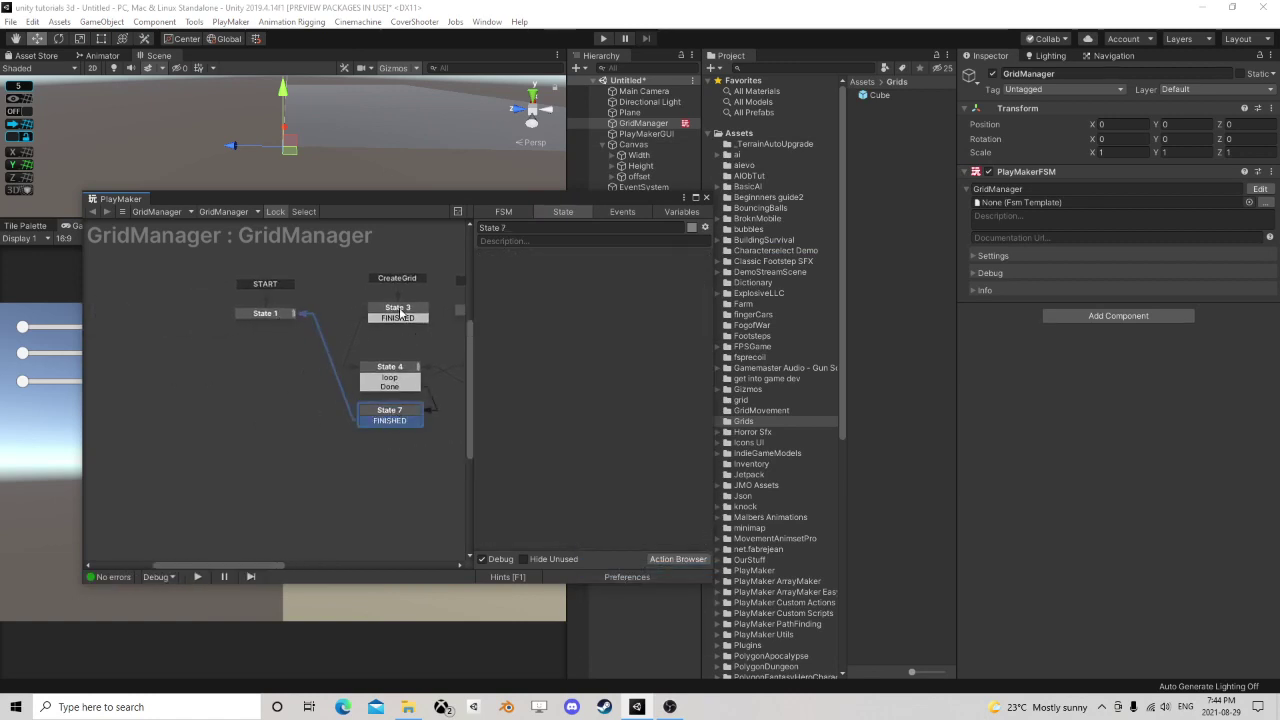
pyautogui.click(706, 197)
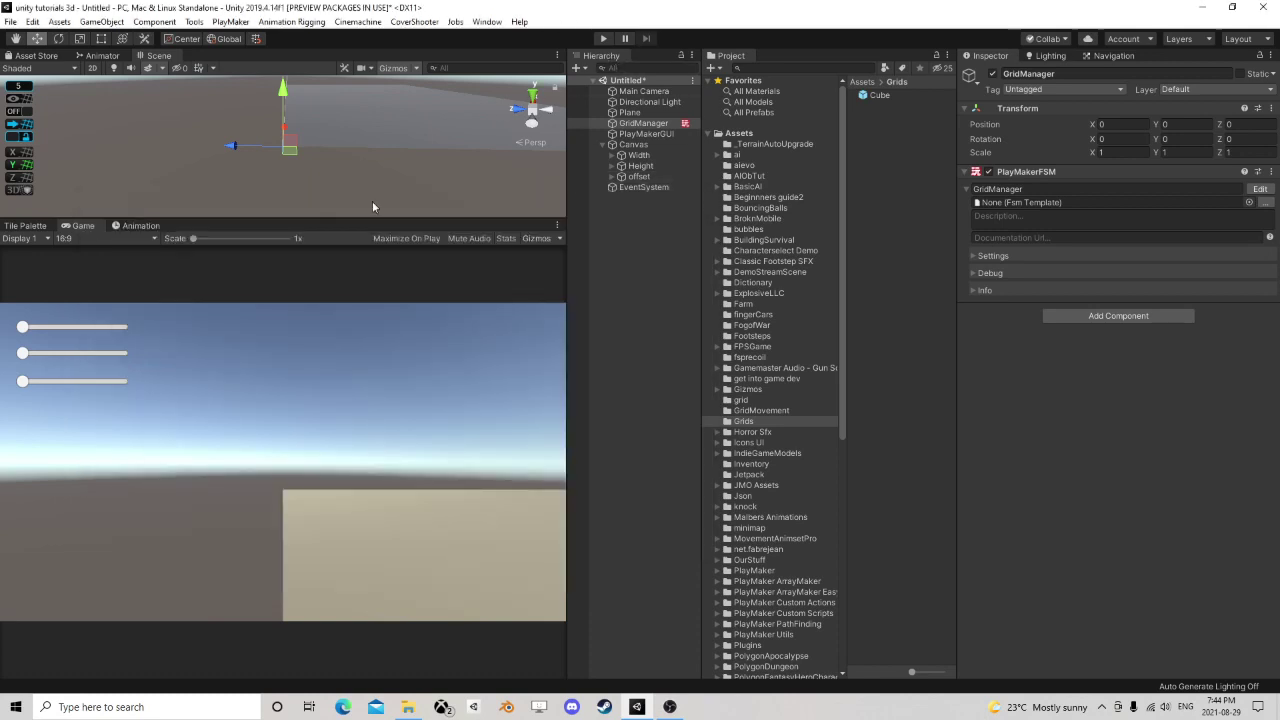
# - Try setting the minimum value of the Width and Height sliders to 1 during play mode, and stop the game
pyautogui.click(603, 38)
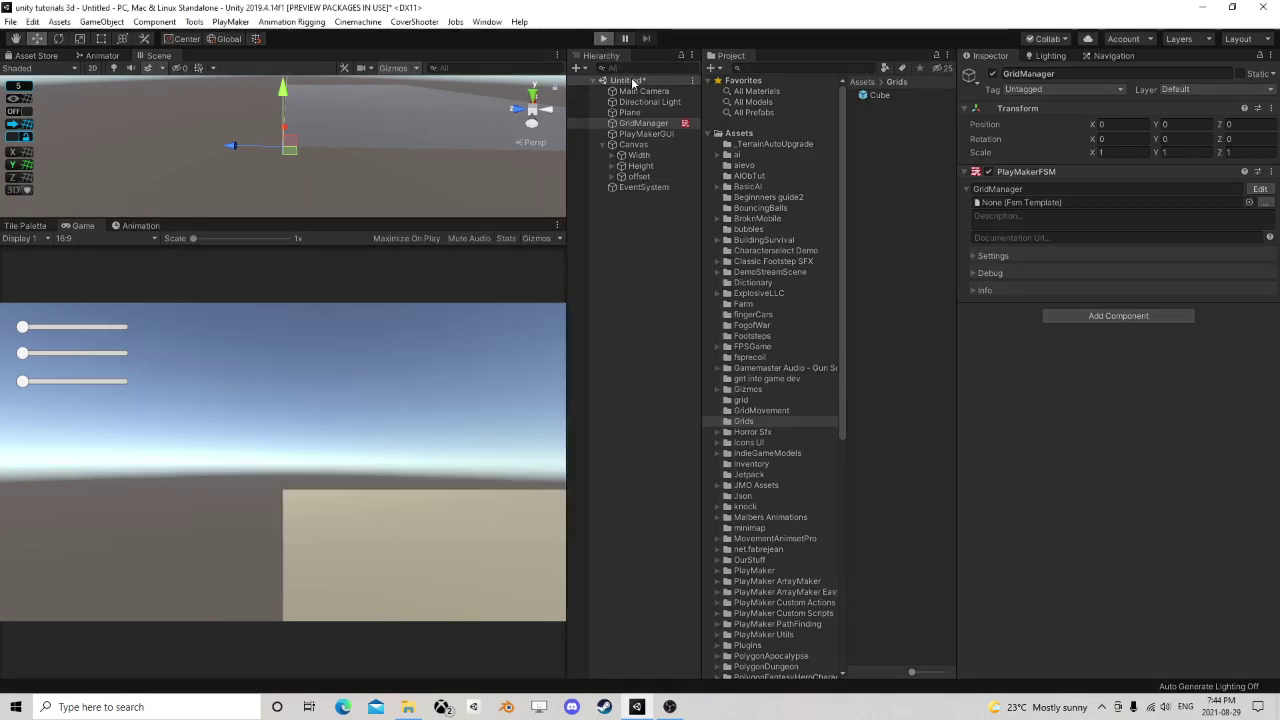
pyautogui.click(645, 155)
pyautogui.click(1118, 497)
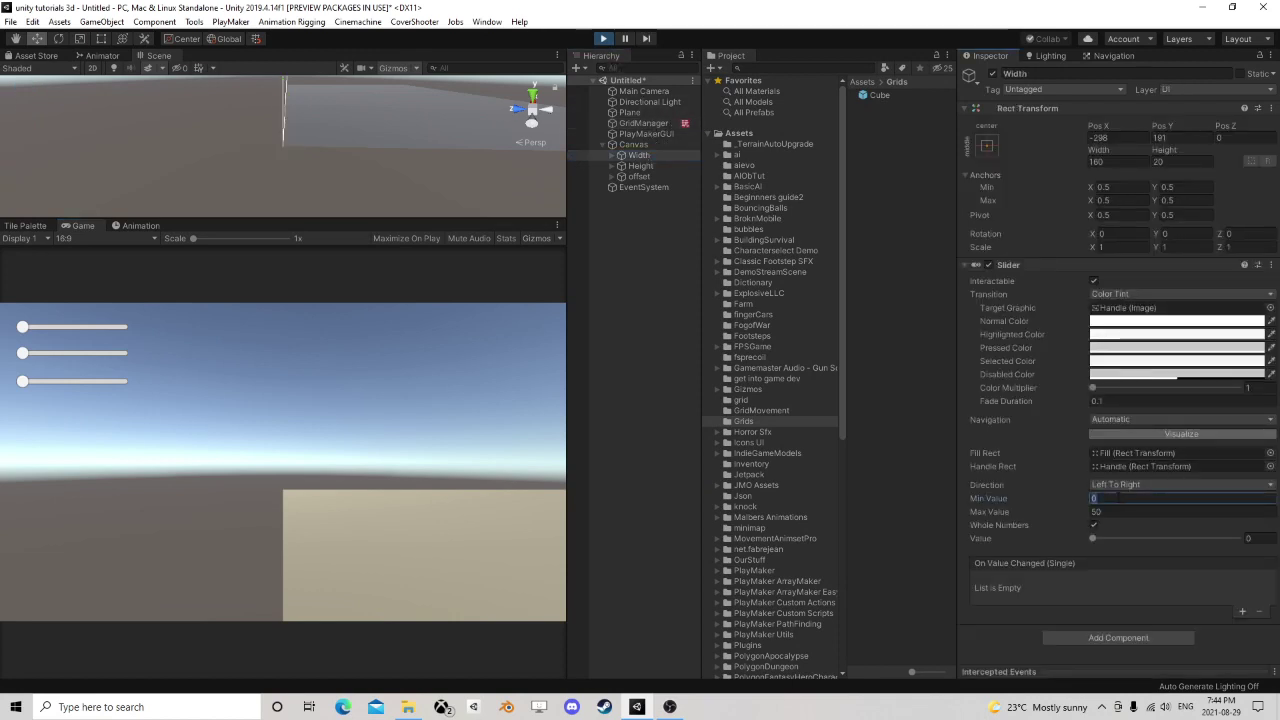
pyautogui.write('1')
pyautogui.click(641, 166)
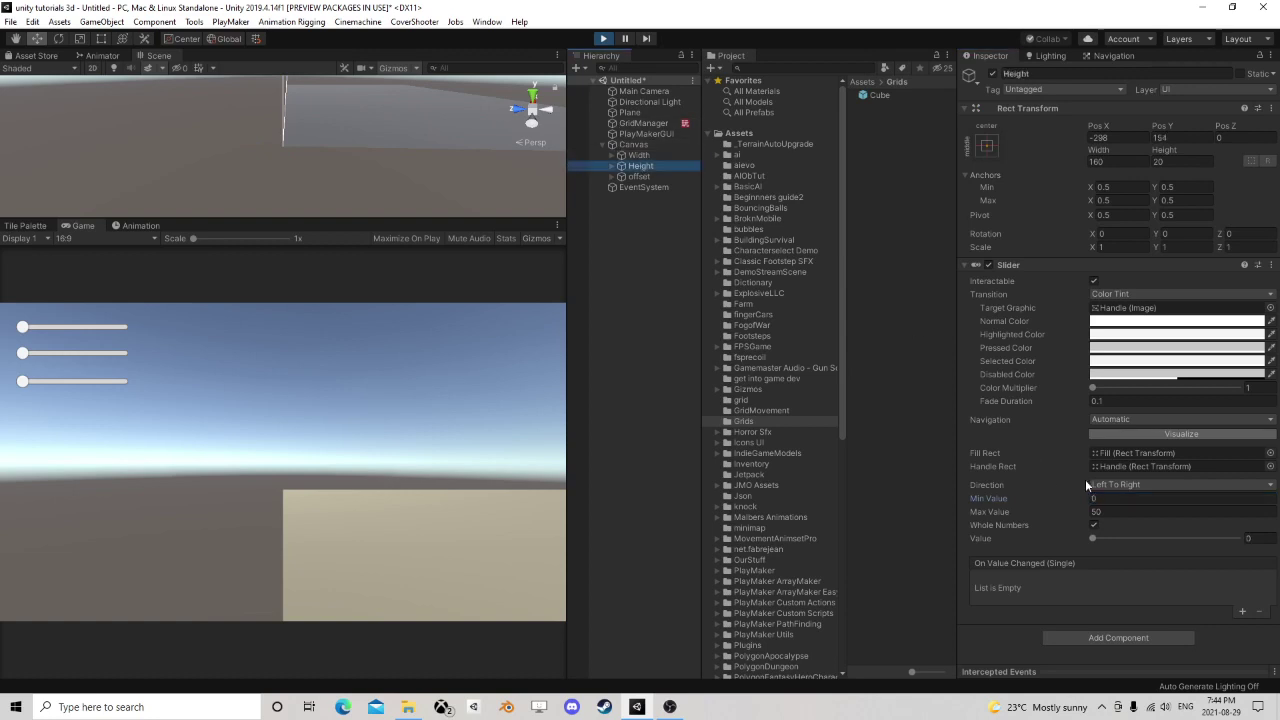
pyautogui.click(1118, 498)
pyautogui.write('1')
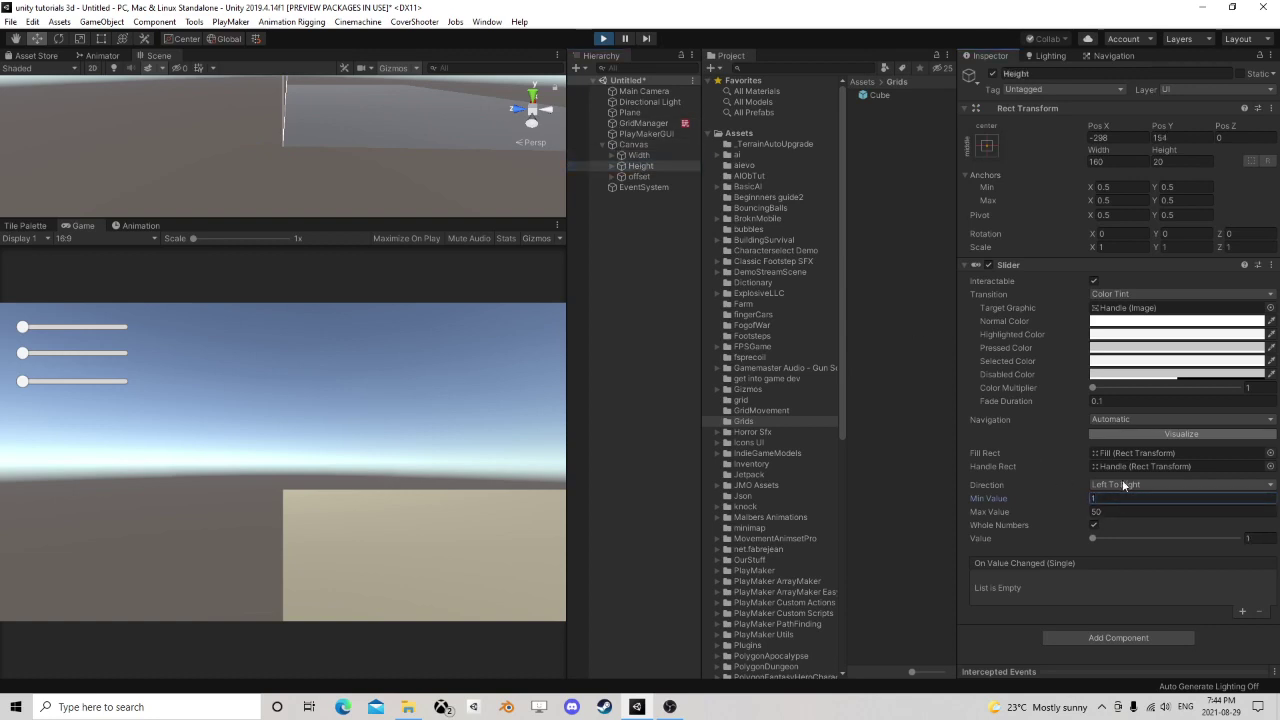
pyautogui.click(651, 176)
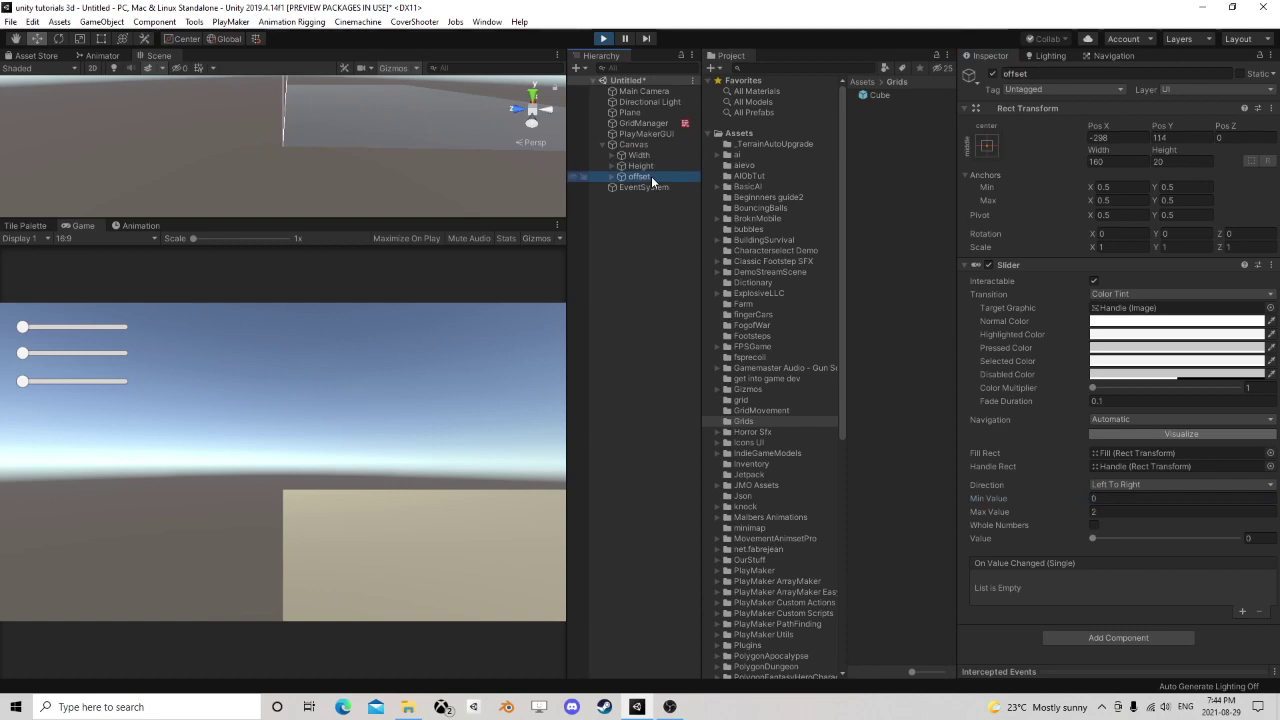
pyautogui.click(603, 39)
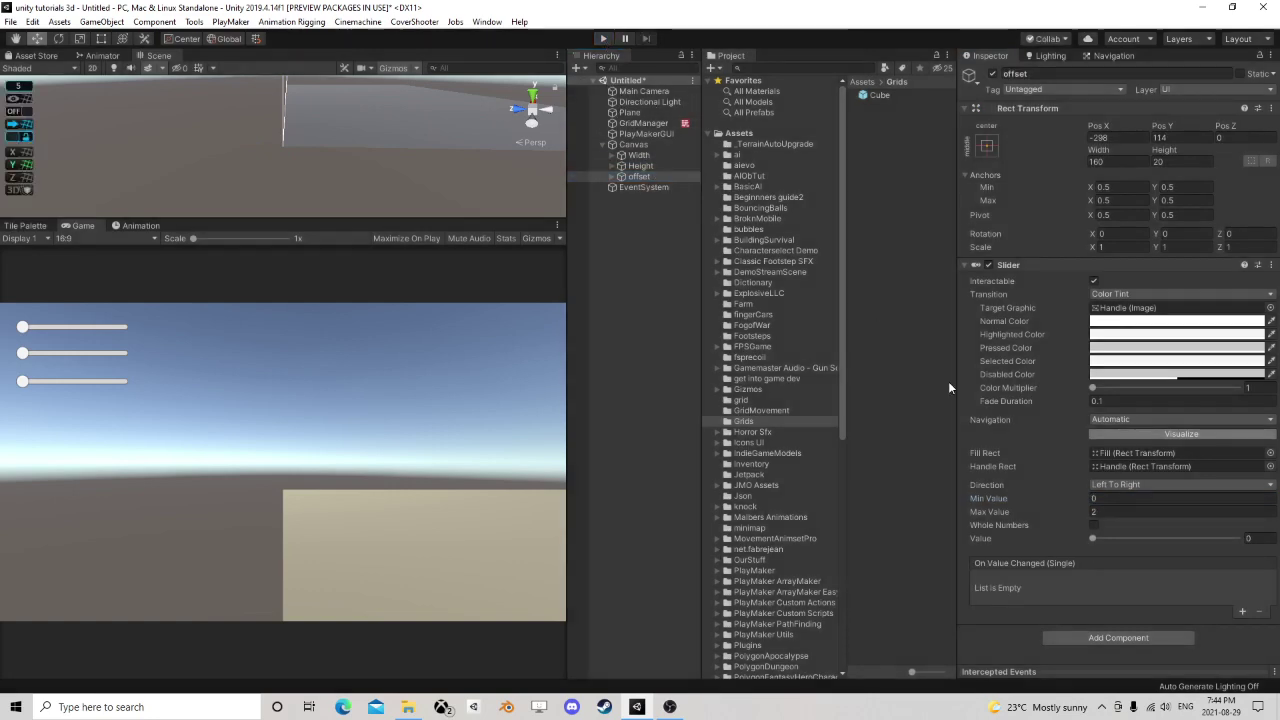
# - Set the Width slider's minimum value to 1 outside play mode
pyautogui.click(641, 166)
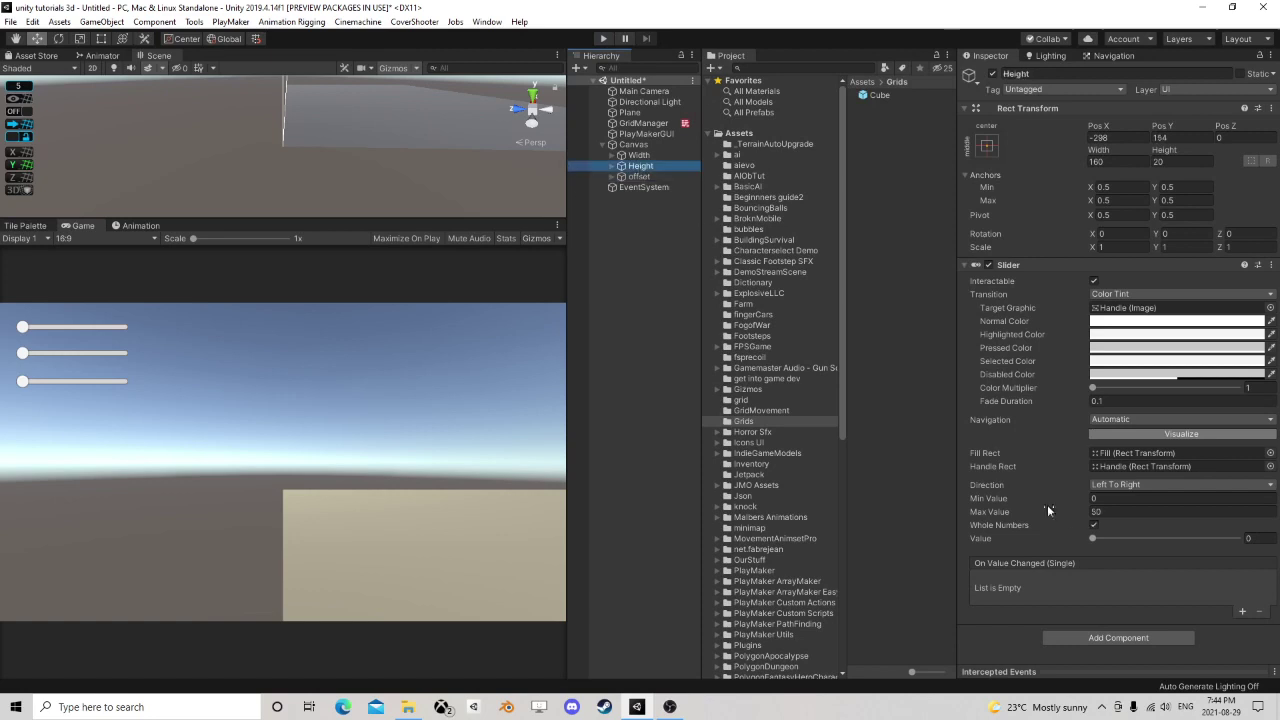
pyautogui.click(640, 156)
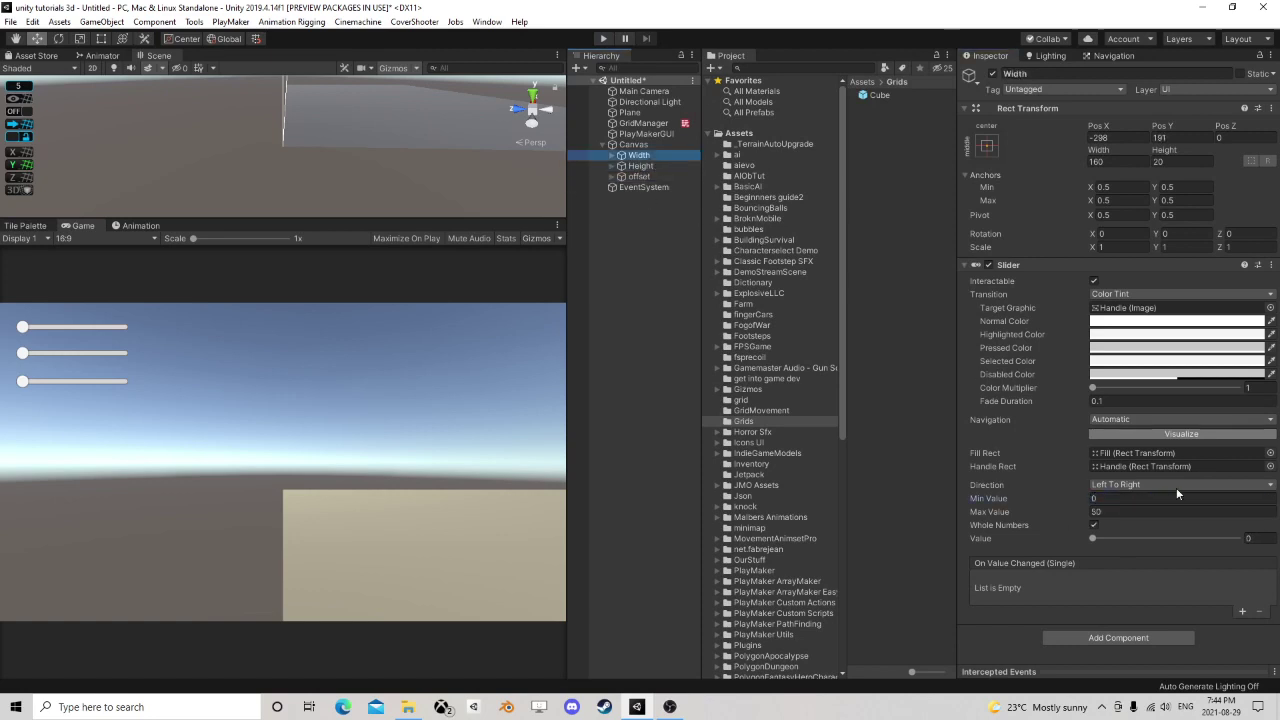
pyautogui.click(1116, 499)
pyautogui.write('1')
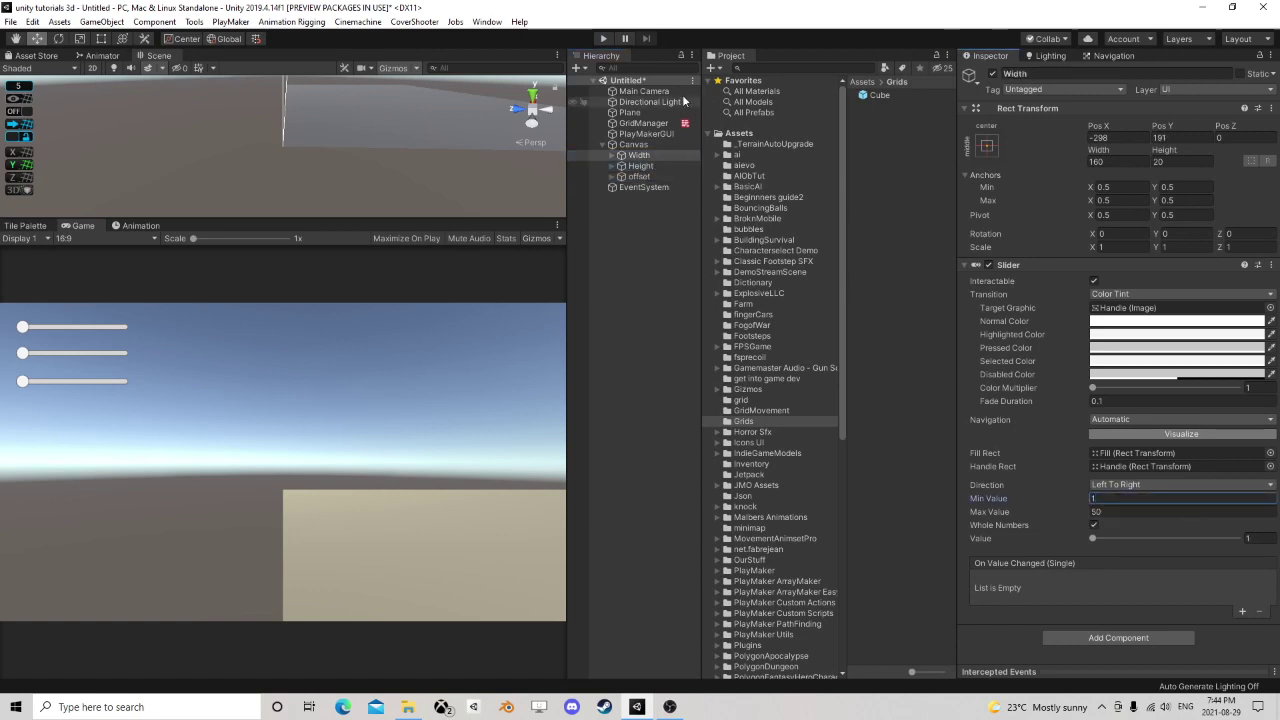
# - Test the Width and Height sliders in play mode and examine State 6 of the GridManager FSM
pyautogui.click(603, 39)
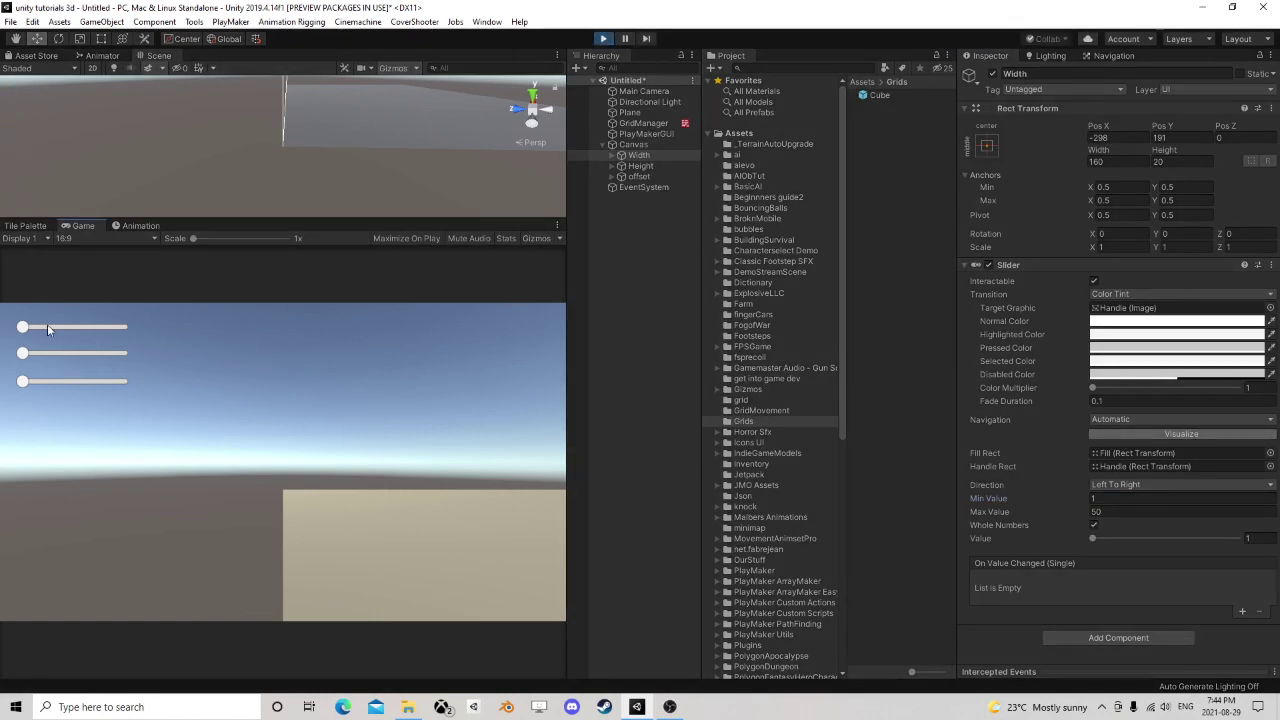
pyautogui.moveTo(25, 331); pyautogui.dragTo(53, 346)
pyautogui.click(640, 123)
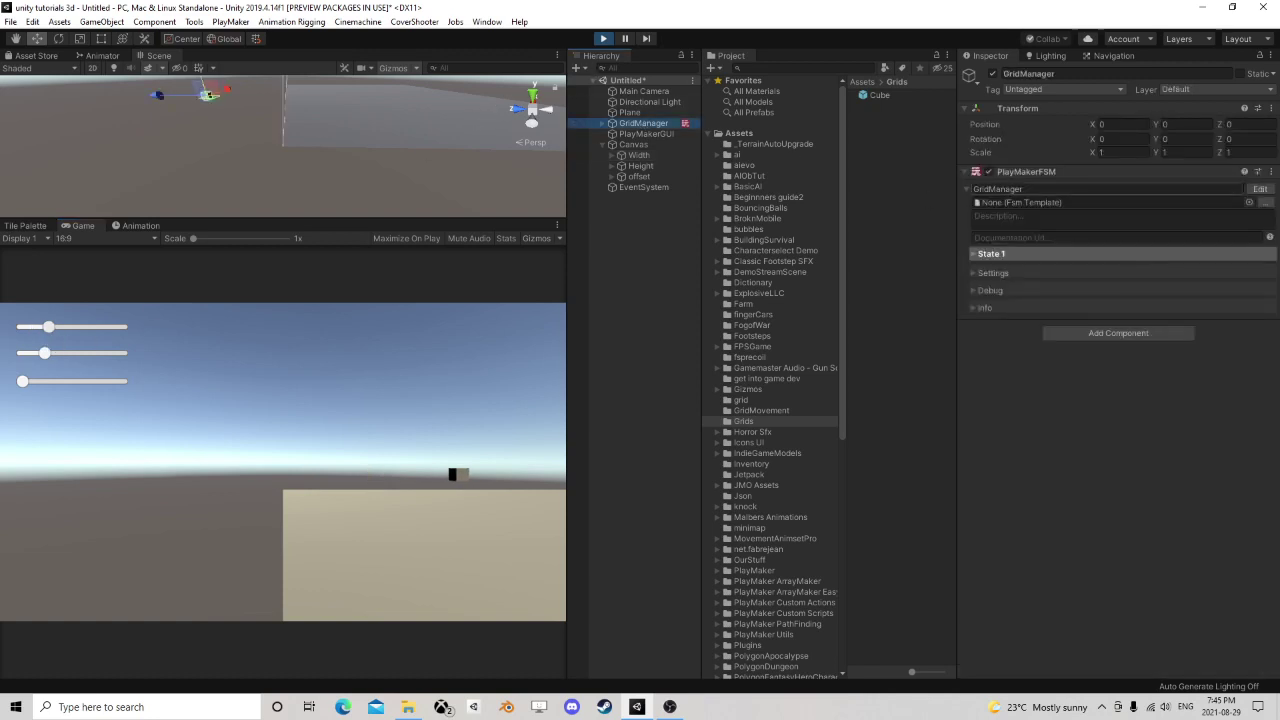
pyautogui.click(1260, 189)
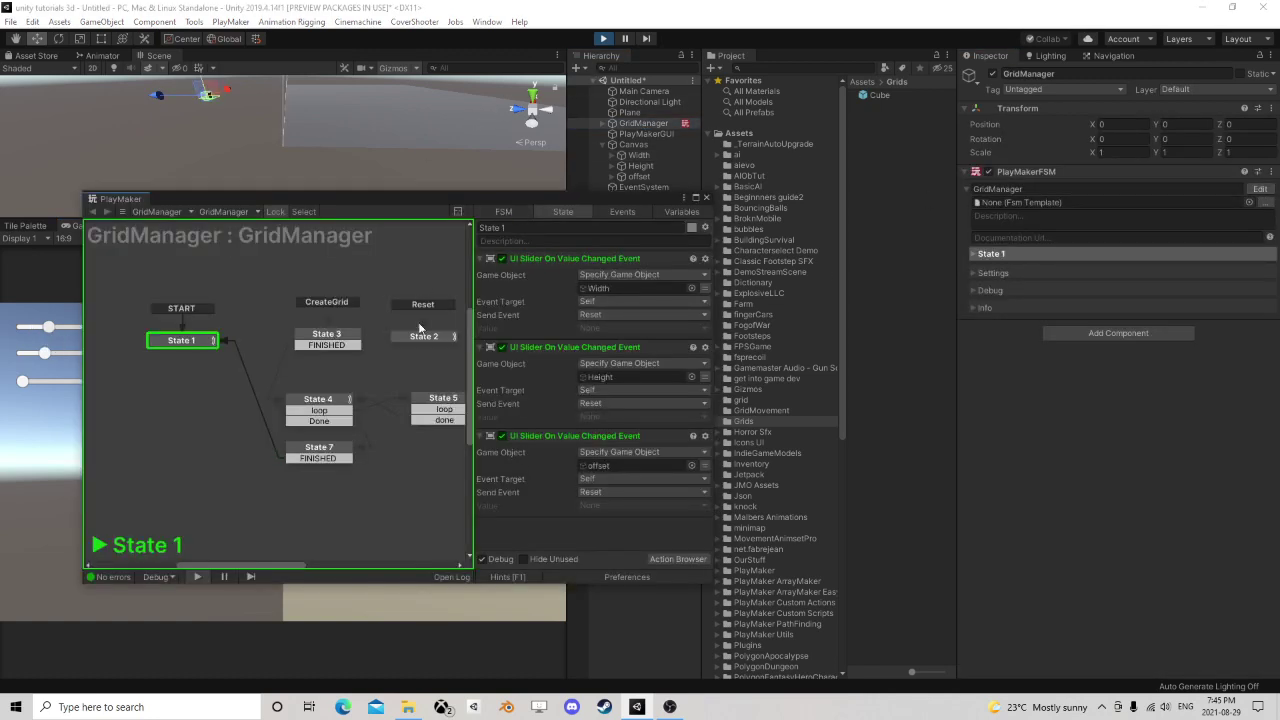
pyautogui.moveTo(408, 335); pyautogui.dragTo(265, 305, button='middle')
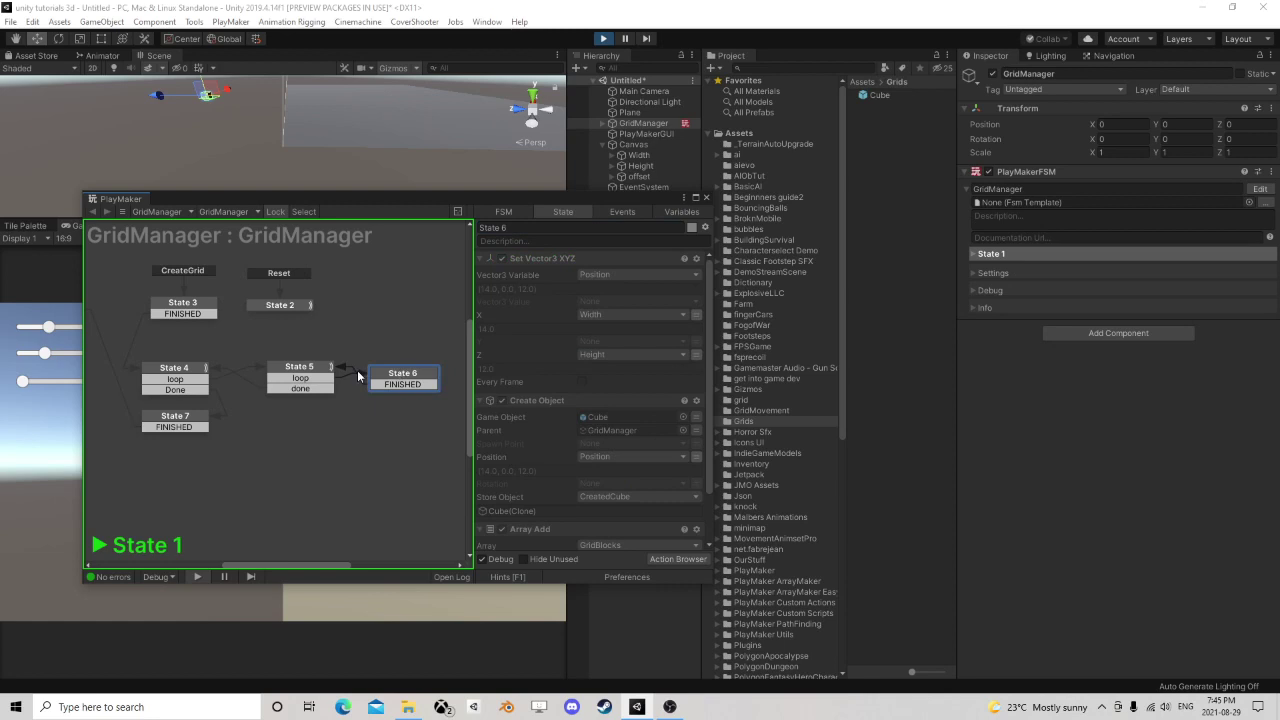
pyautogui.click(602, 38)
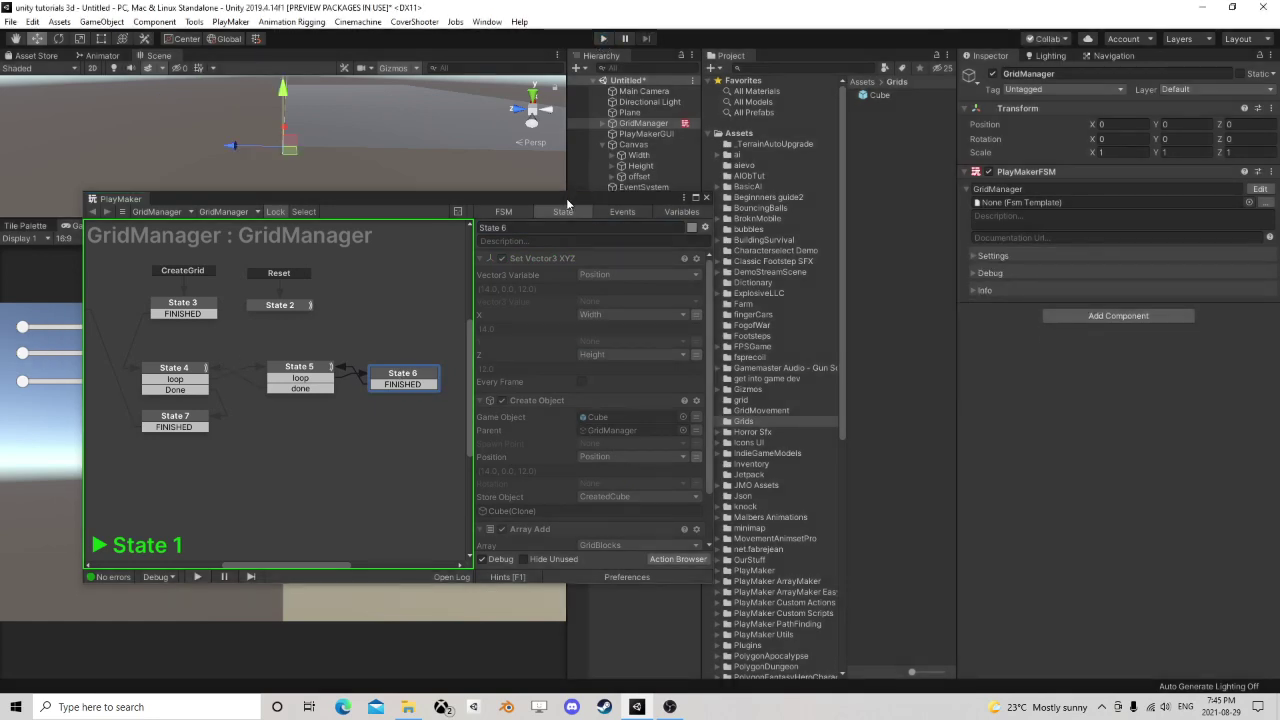
# - Examine the Loop action of State 4 in the GridManager FSM
pyautogui.moveTo(528, 198); pyautogui.dragTo(789, 125)
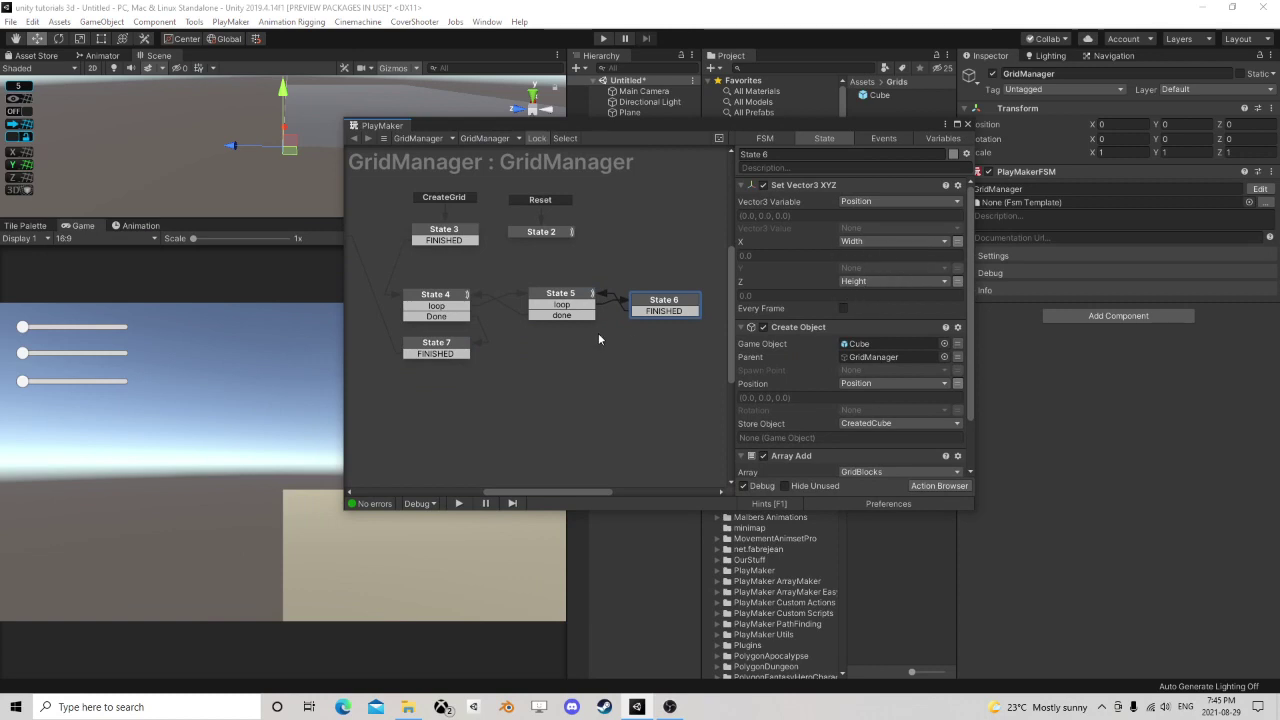
pyautogui.moveTo(442, 310)
pyautogui.mouseDown(button='middle')
pyautogui.moveTo(469, 352)
pyautogui.moveTo(442, 335)
pyautogui.mouseUp(button='middle')
pyautogui.click(429, 316)
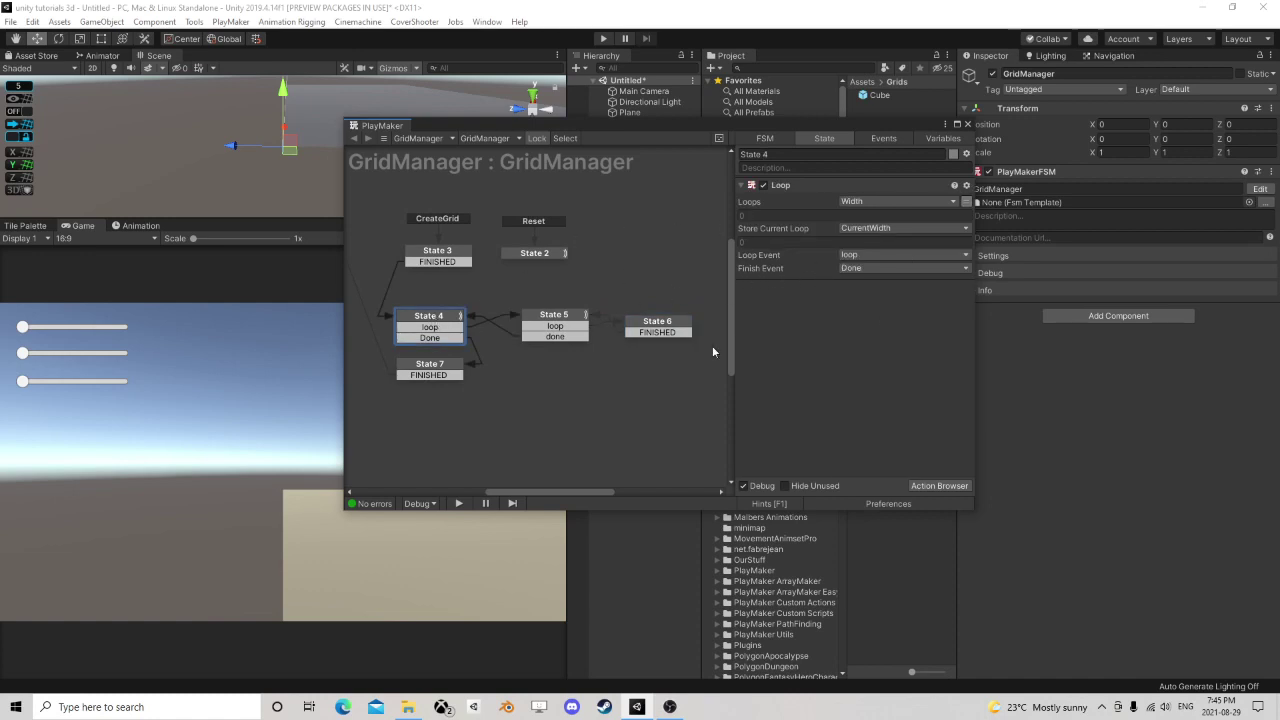
# - In State 6's Set Vector3 XYZ action, set X to CurrentWidth and Z to CurrentHeight, and close the FSM editor
pyautogui.click(555, 320)
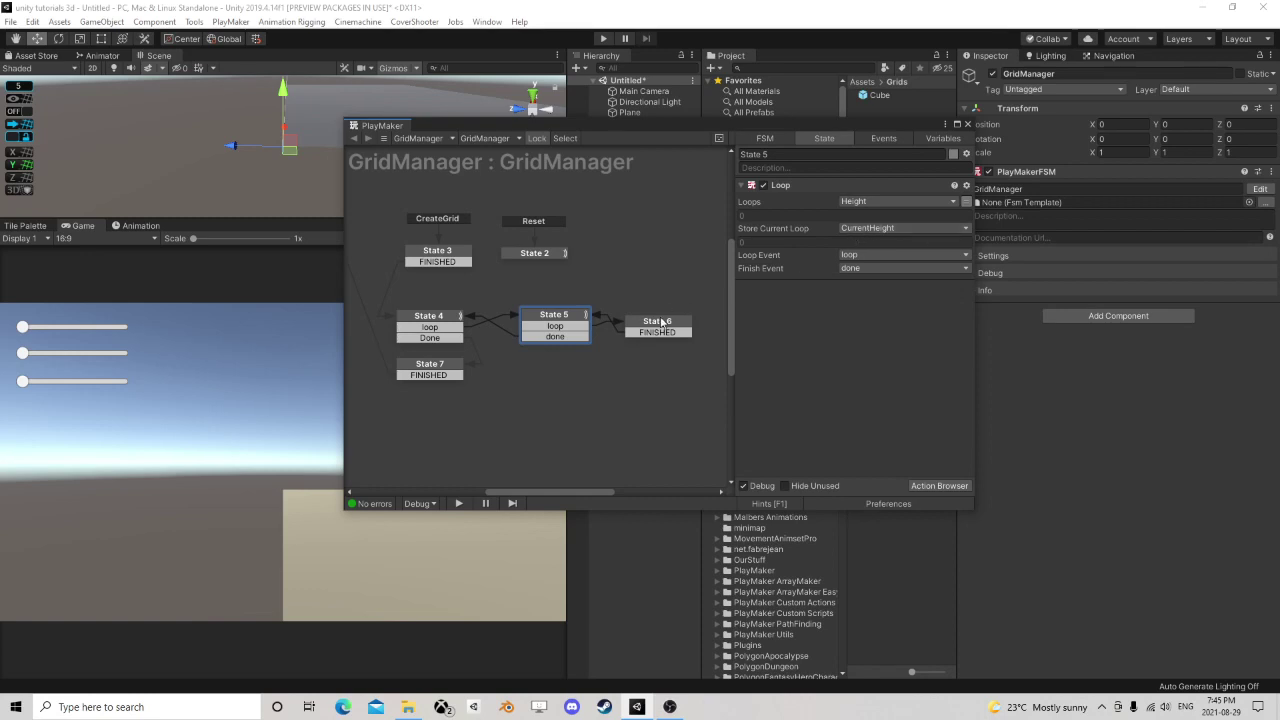
pyautogui.click(661, 322)
pyautogui.click(860, 242)
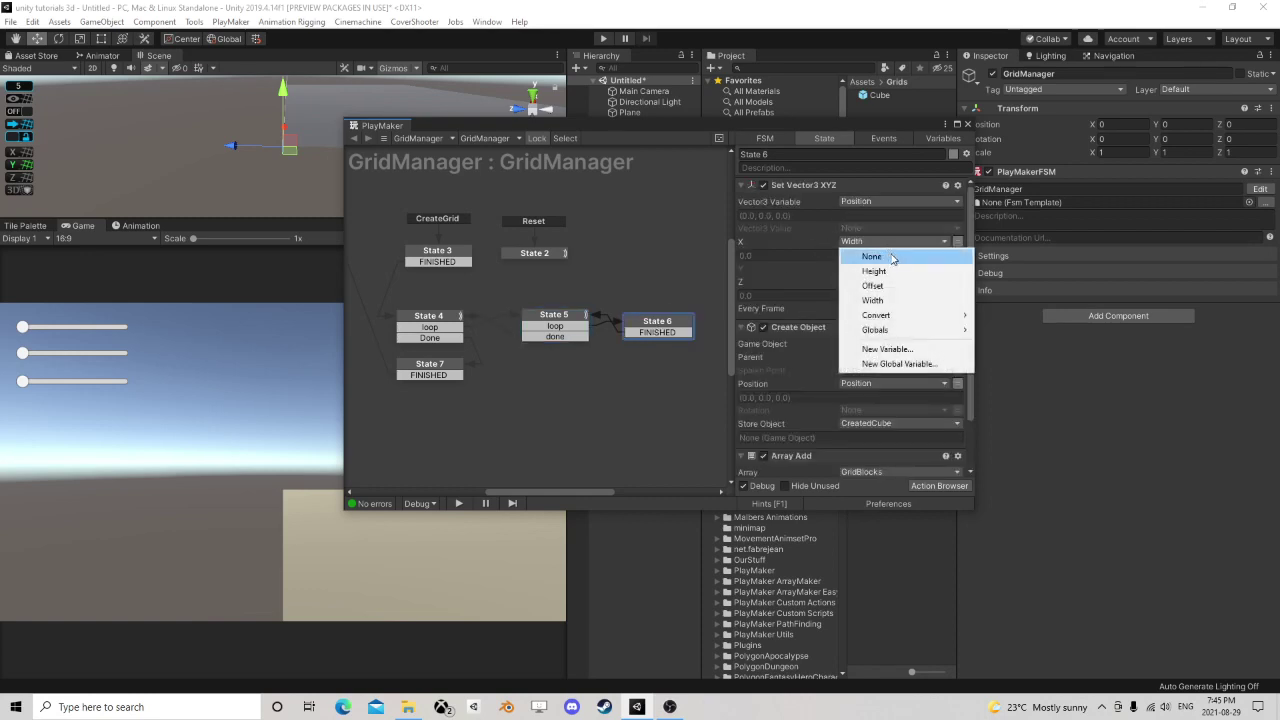
pyautogui.moveTo(941, 324)
pyautogui.click(1018, 315)
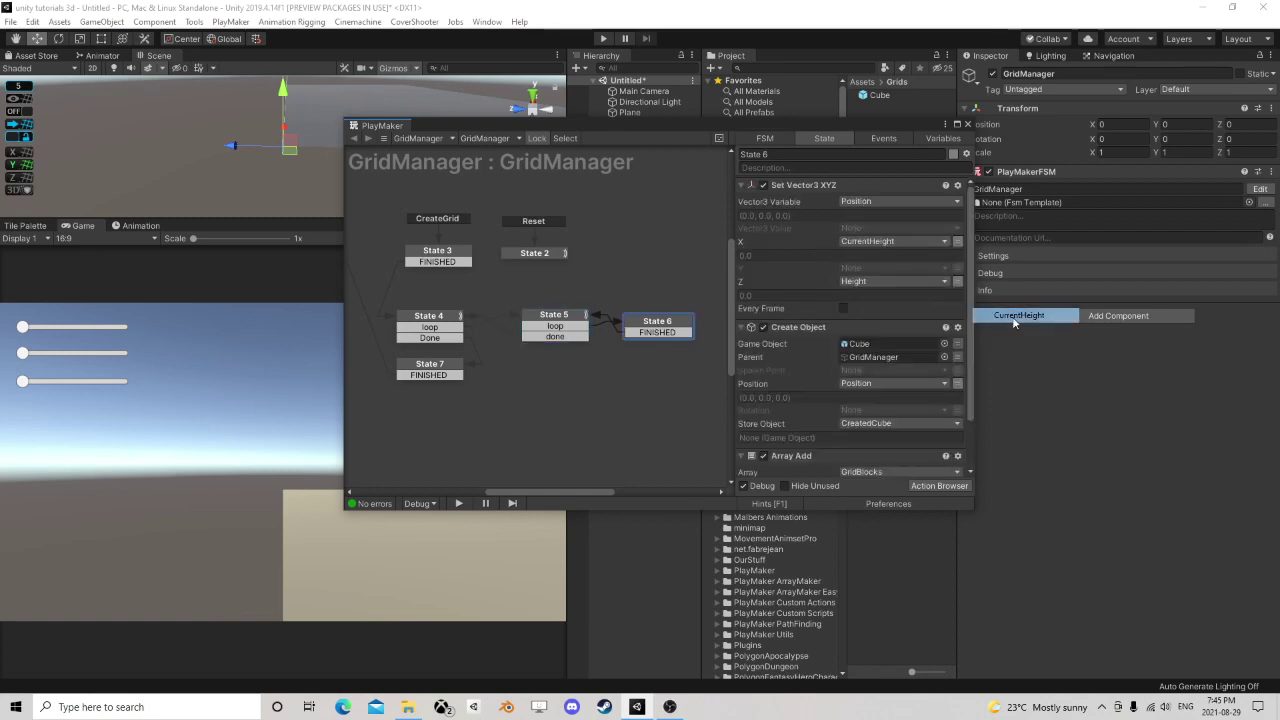
pyautogui.click(893, 242)
pyautogui.moveTo(950, 315)
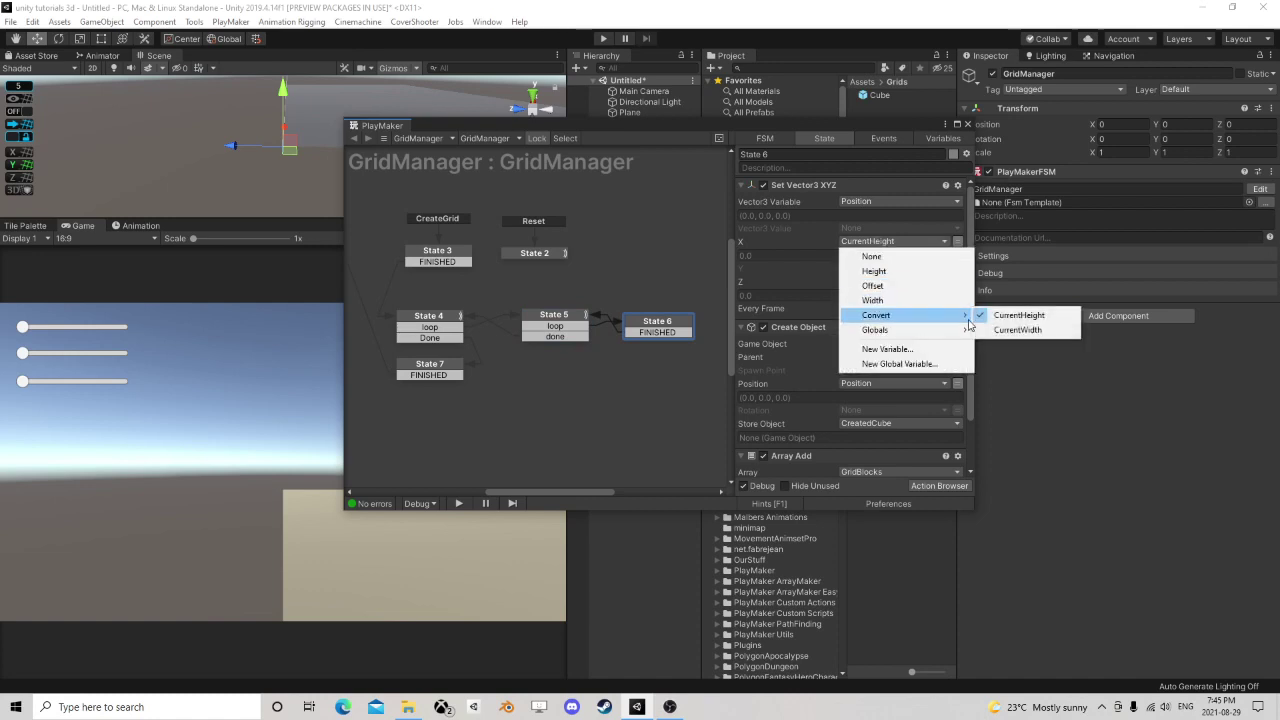
pyautogui.click(1015, 330)
pyautogui.click(851, 283)
pyautogui.moveTo(900, 355)
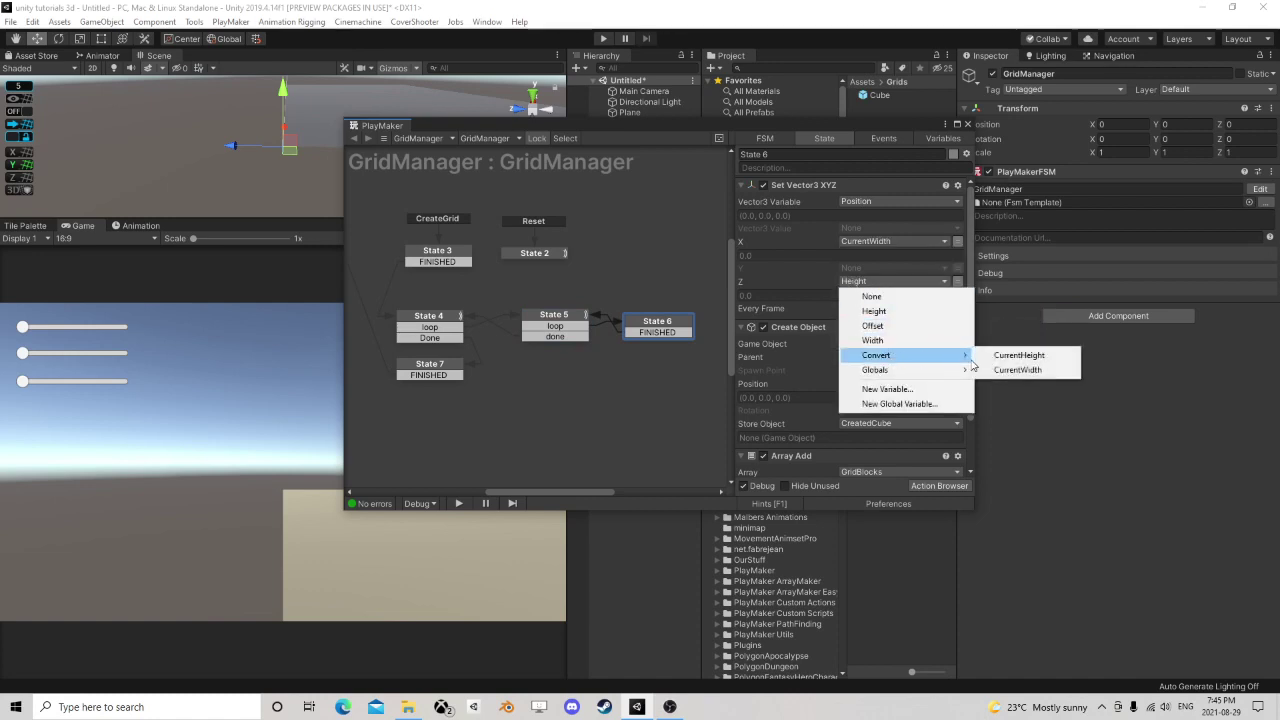
pyautogui.click(1000, 355)
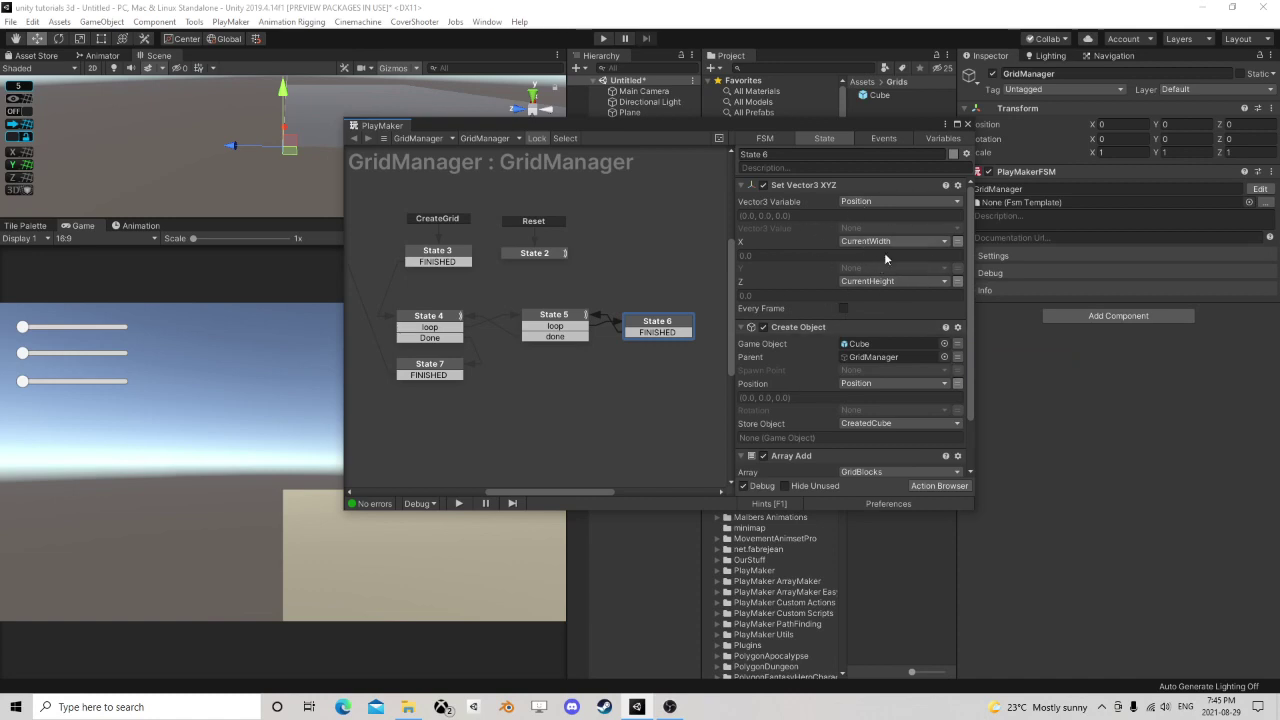
pyautogui.click(967, 124)
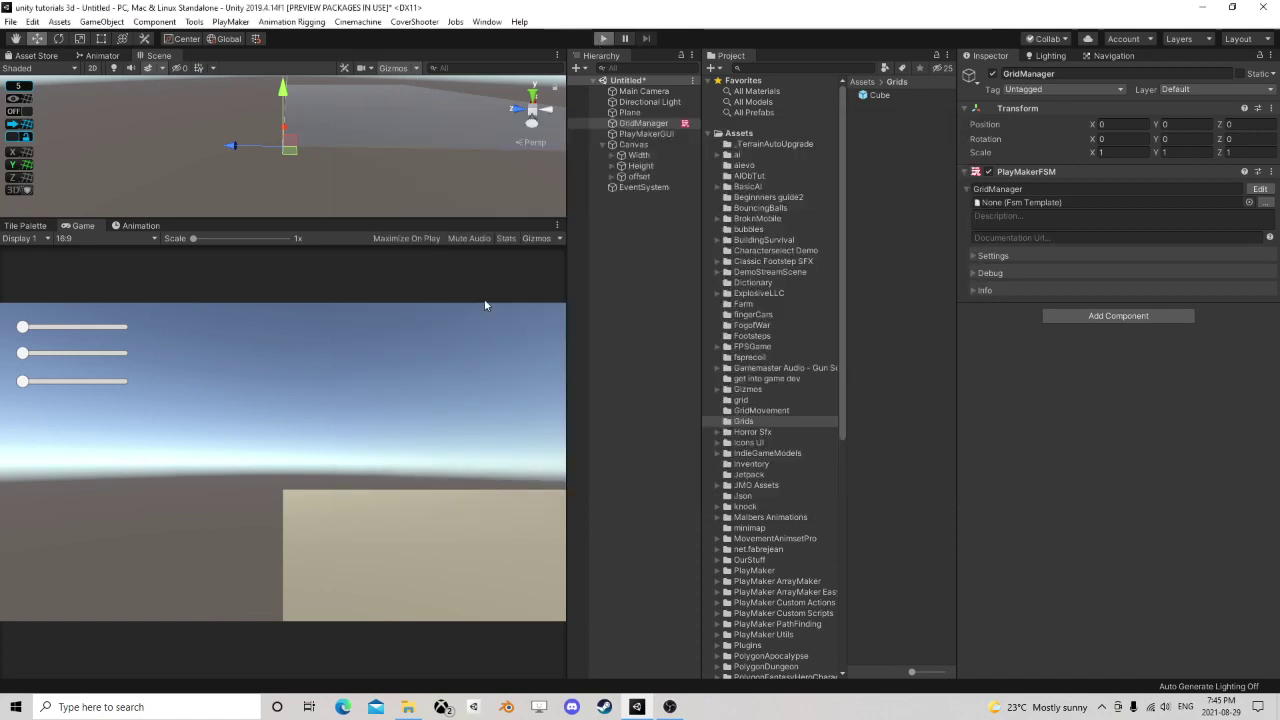
# - Test the grid in play mode by raising the Width and Height sliders to their maximum, and stop the game
pyautogui.hotkey('ctrl', 'p')
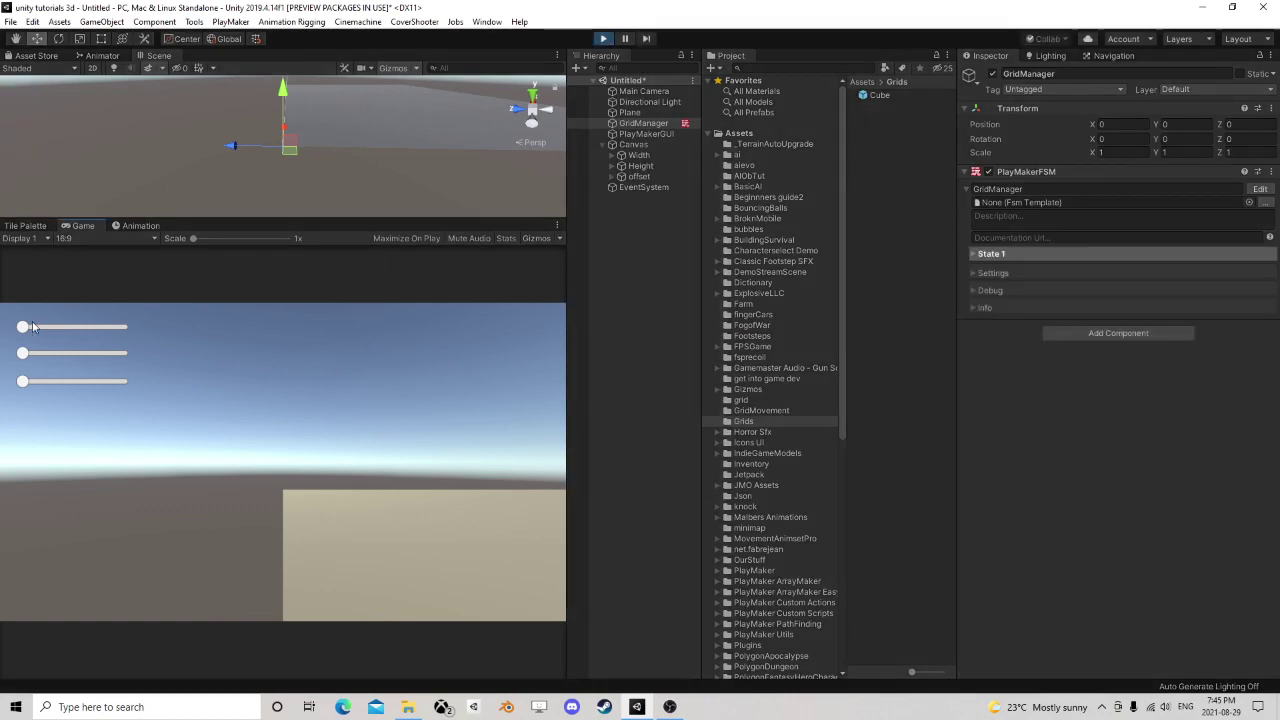
pyautogui.moveTo(24, 328); pyautogui.dragTo(31, 329)
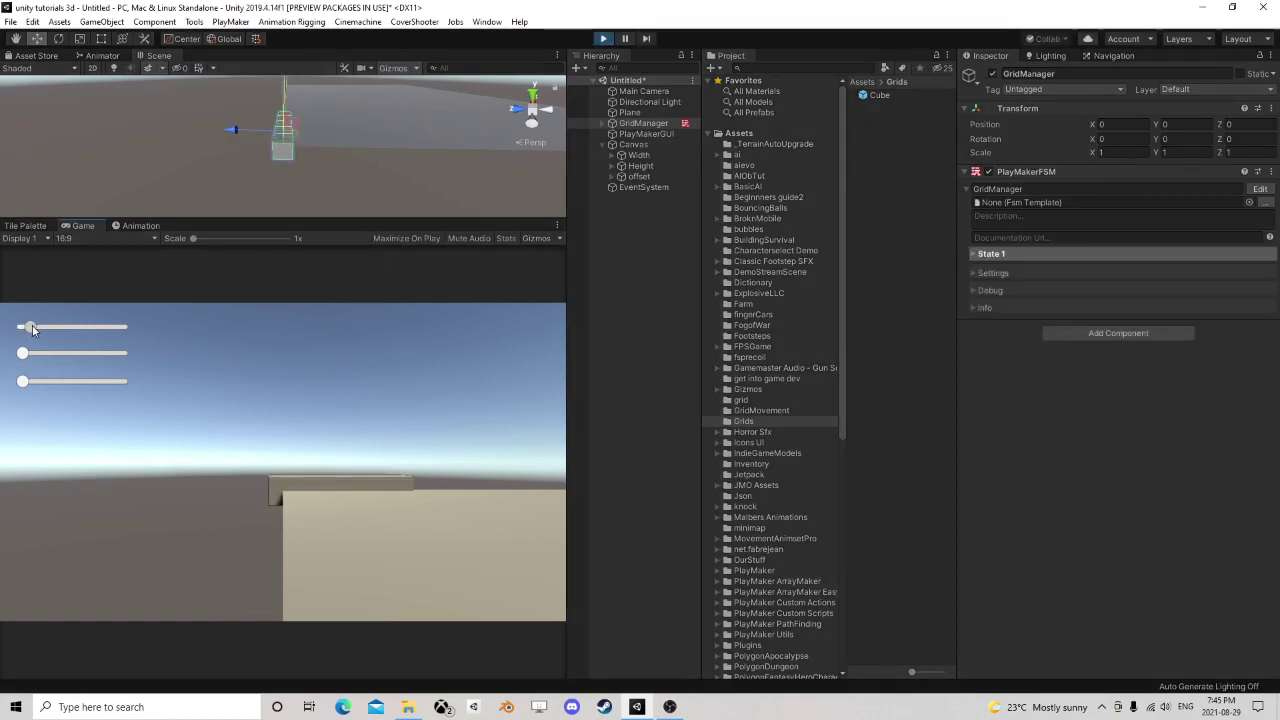
pyautogui.moveTo(322, 221); pyautogui.dragTo(238, 208)
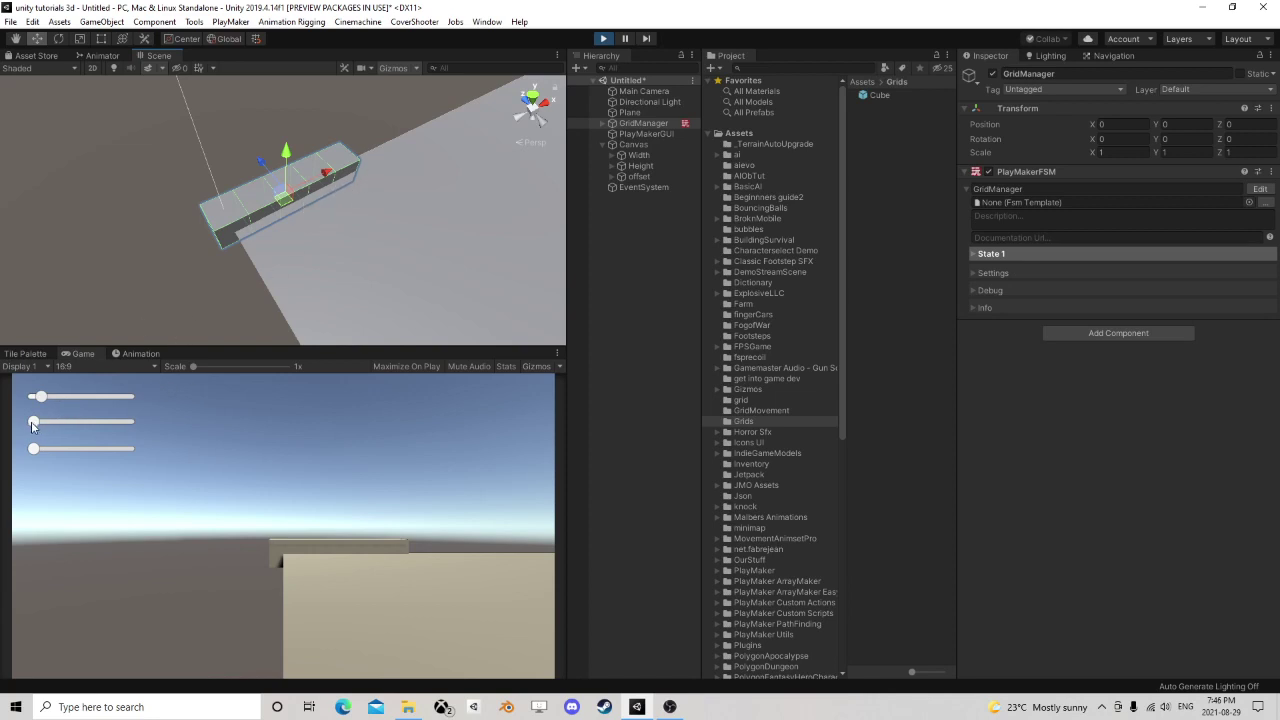
pyautogui.moveTo(34, 422)
pyautogui.mouseDown()
pyautogui.moveTo(51, 424)
pyautogui.moveTo(50, 398)
pyautogui.moveTo(43, 421)
pyautogui.moveTo(59, 421)
pyautogui.mouseUp()
pyautogui.keyDown('alt'); pyautogui.moveTo(200, 215); pyautogui.dragTo(238, 198); pyautogui.keyUp('alt')
pyautogui.moveTo(50, 397); pyautogui.dragTo(150, 398)
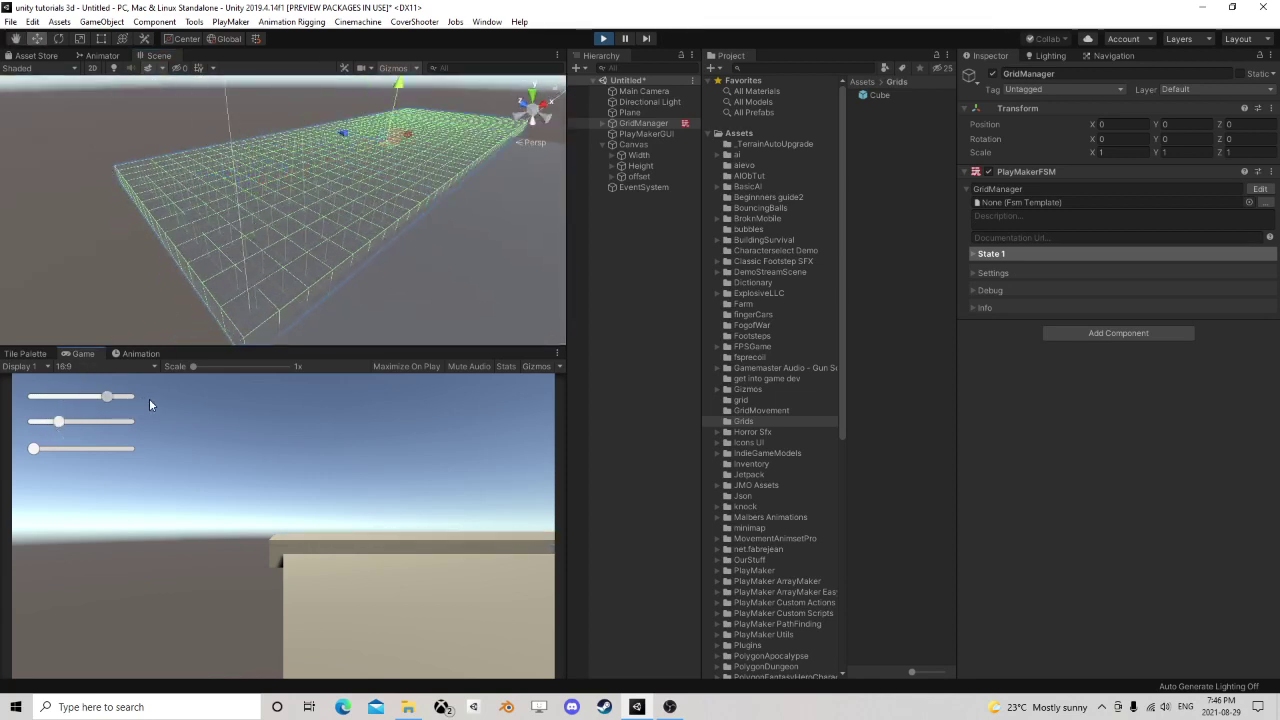
pyautogui.moveTo(61, 422); pyautogui.dragTo(104, 421)
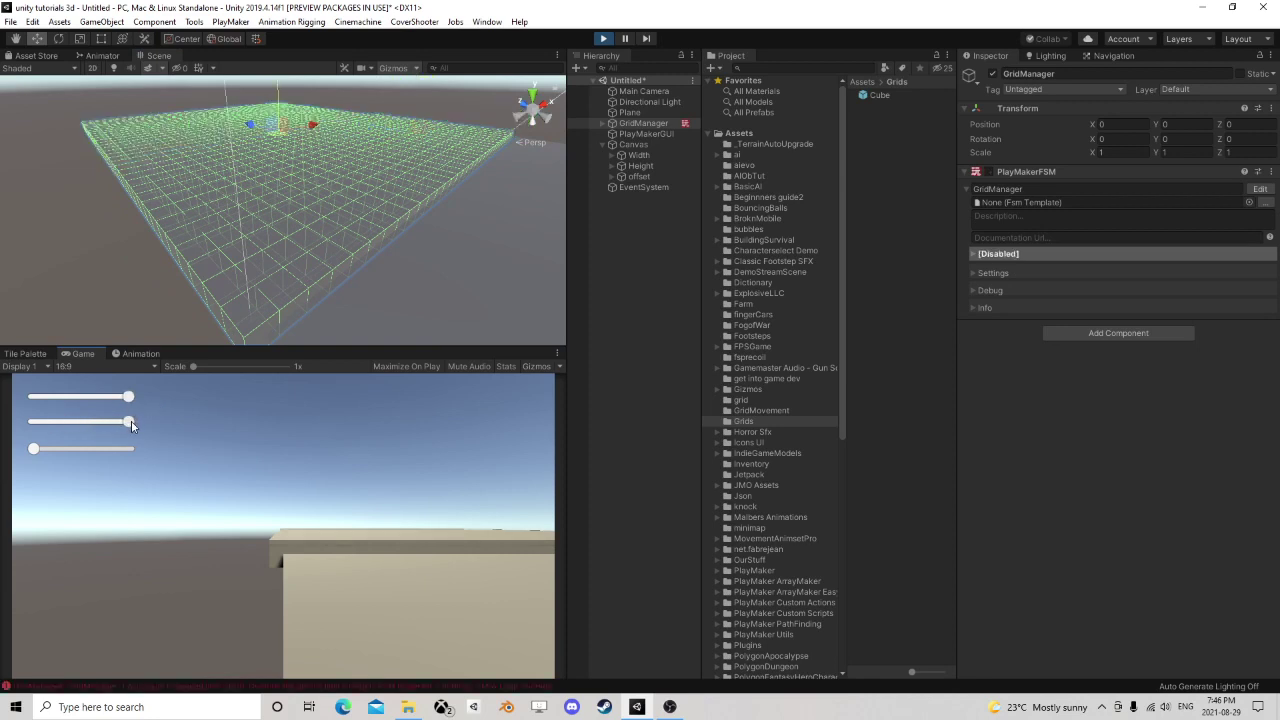
pyautogui.click(604, 40)
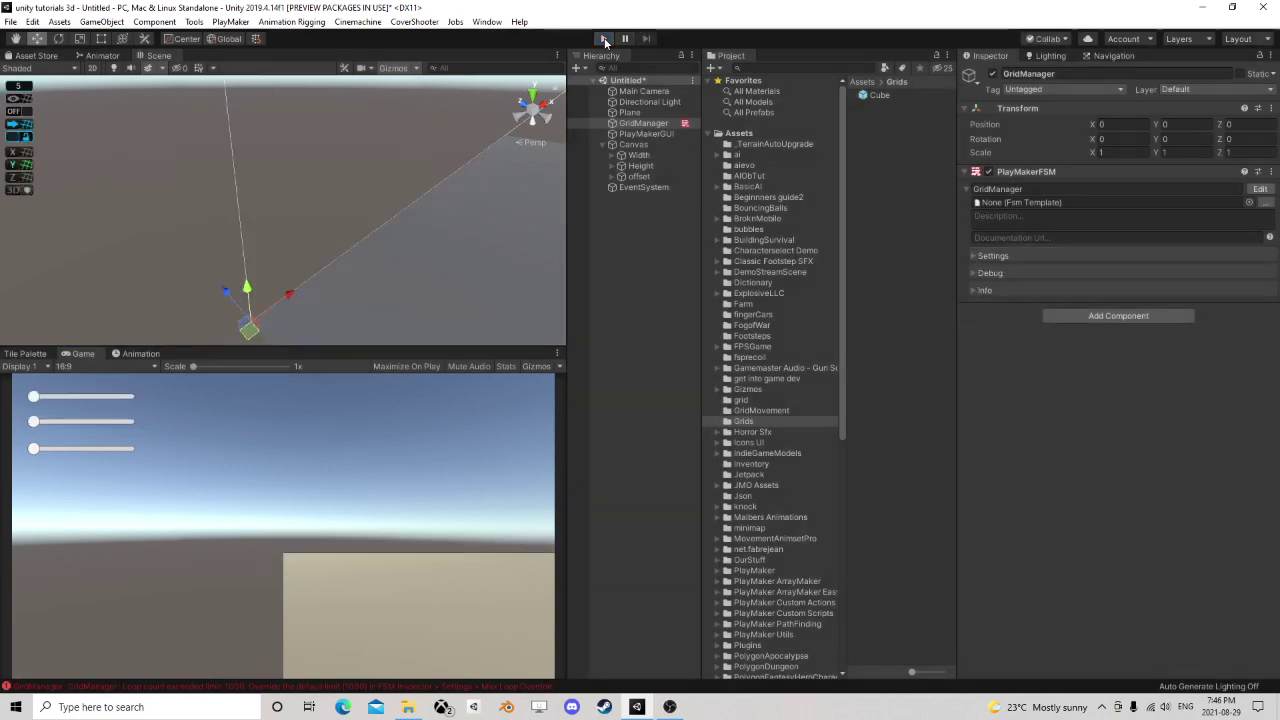
# - Set the maximum value of the Width and Height sliders to 25
pyautogui.click(632, 157)
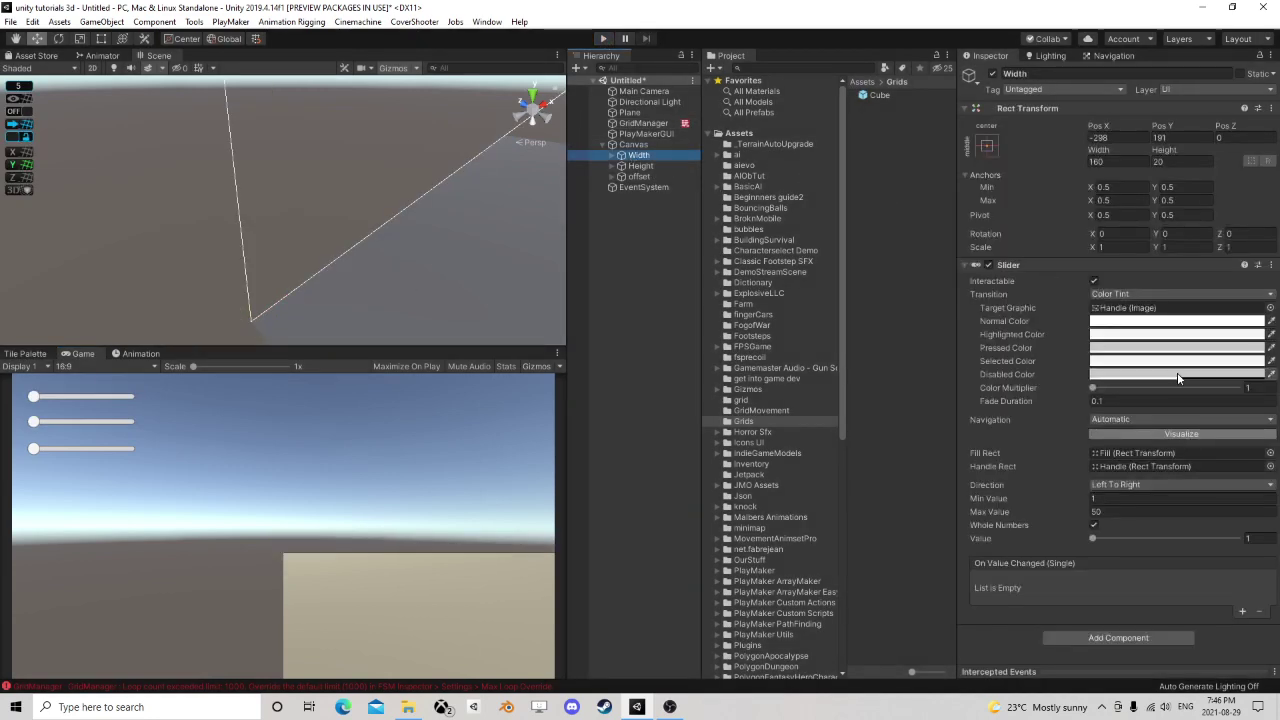
pyautogui.click(1122, 512)
pyautogui.write('2')
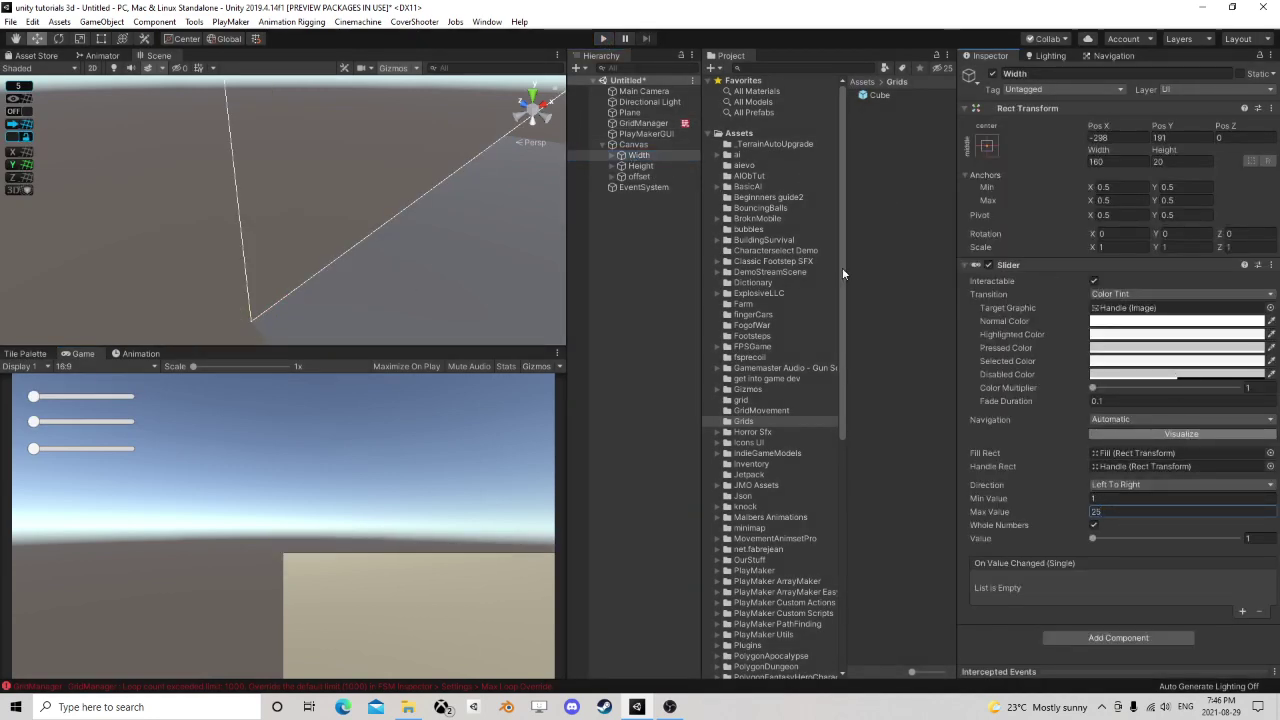
pyautogui.write('5')
pyautogui.click(640, 165)
pyautogui.click(1122, 512)
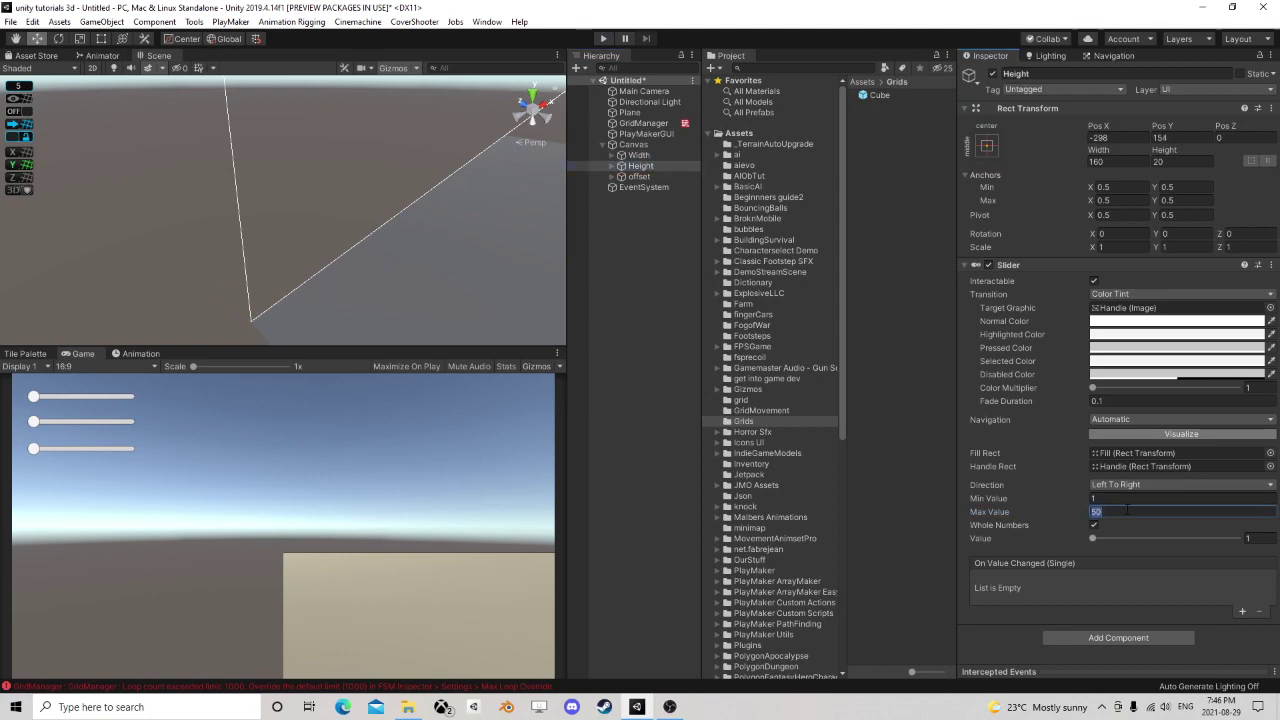
pyautogui.write('25')
# - Reopen the GridManager FSM for editing and examine the actions of State 6
pyautogui.click(648, 123)
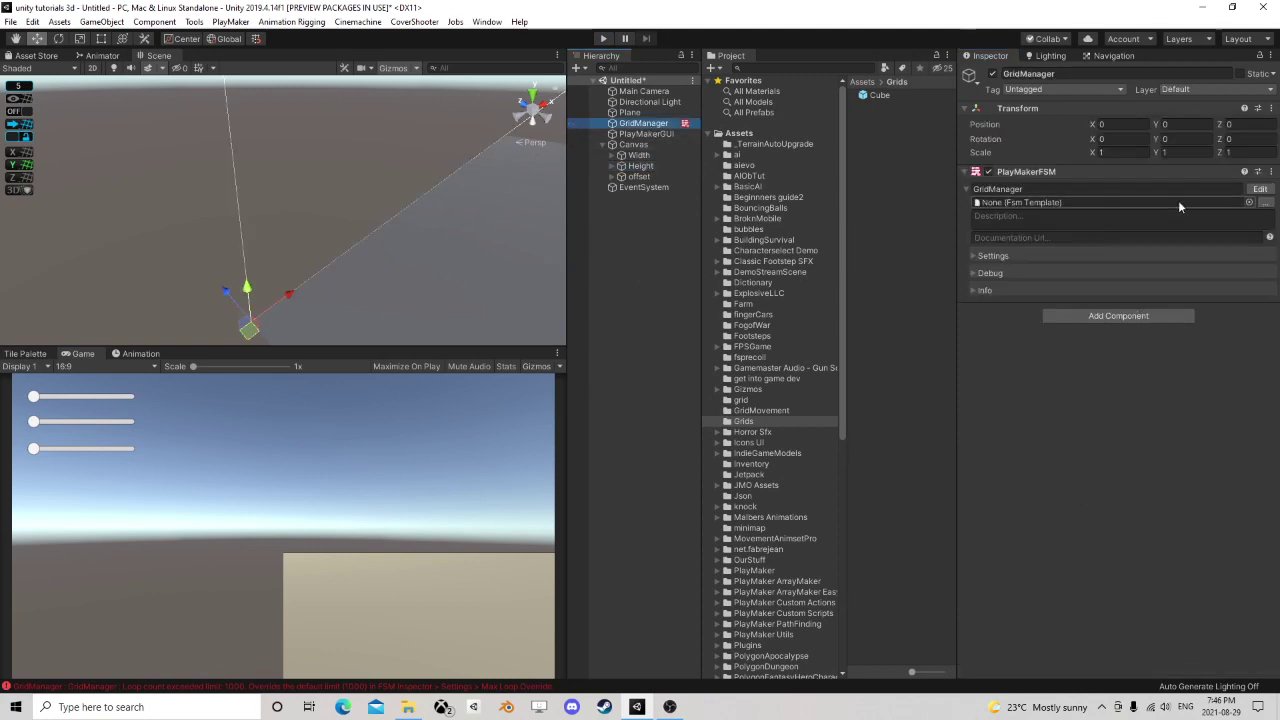
pyautogui.click(1259, 191)
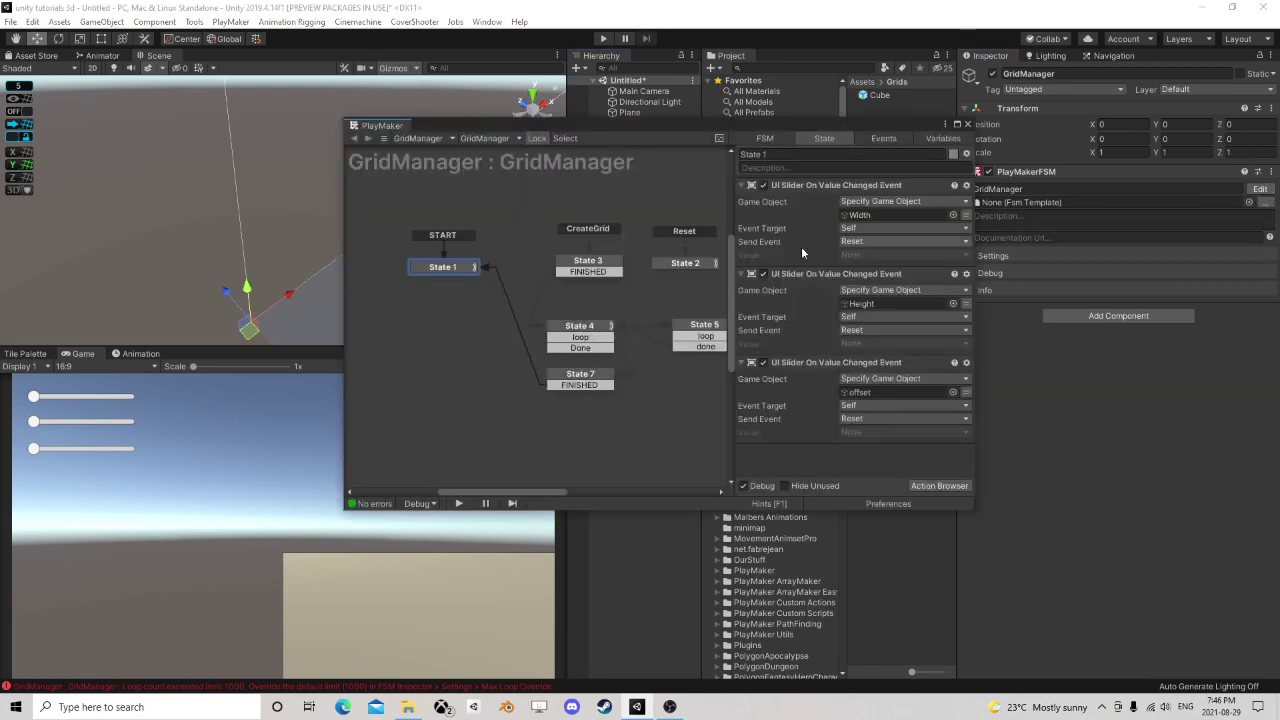
pyautogui.moveTo(630, 309); pyautogui.dragTo(428, 298, button='middle')
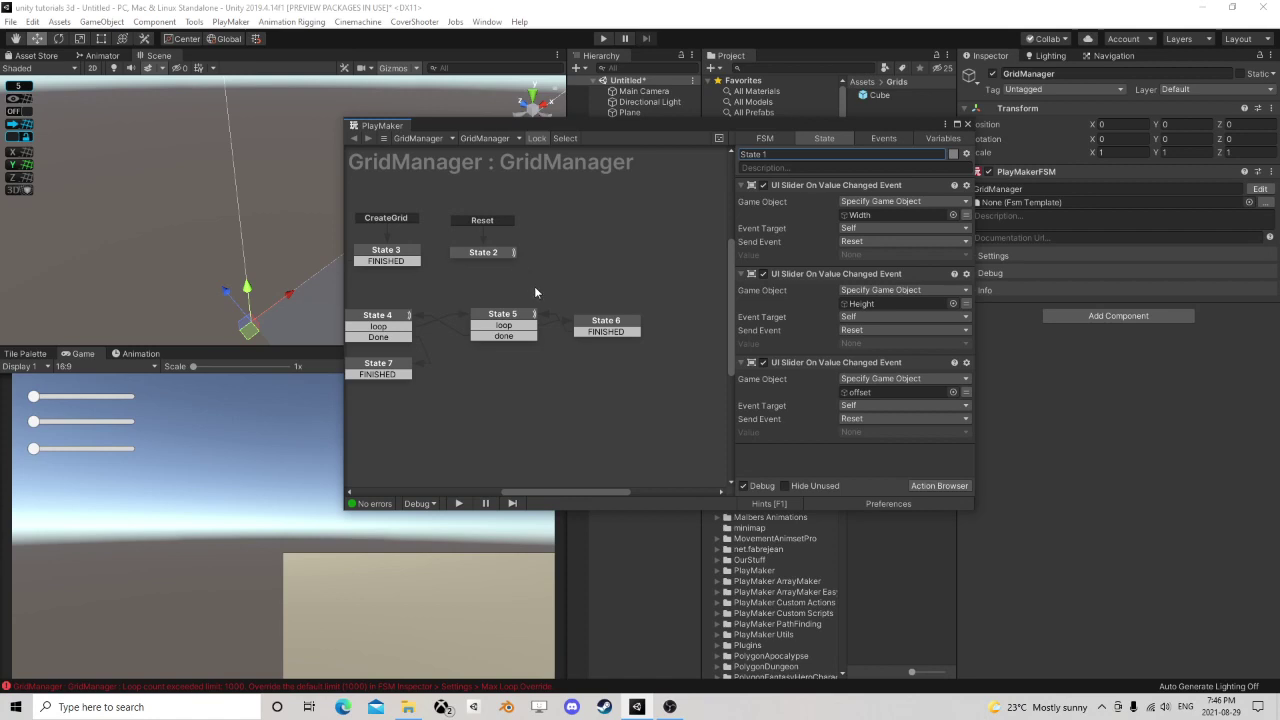
pyautogui.click(606, 322)
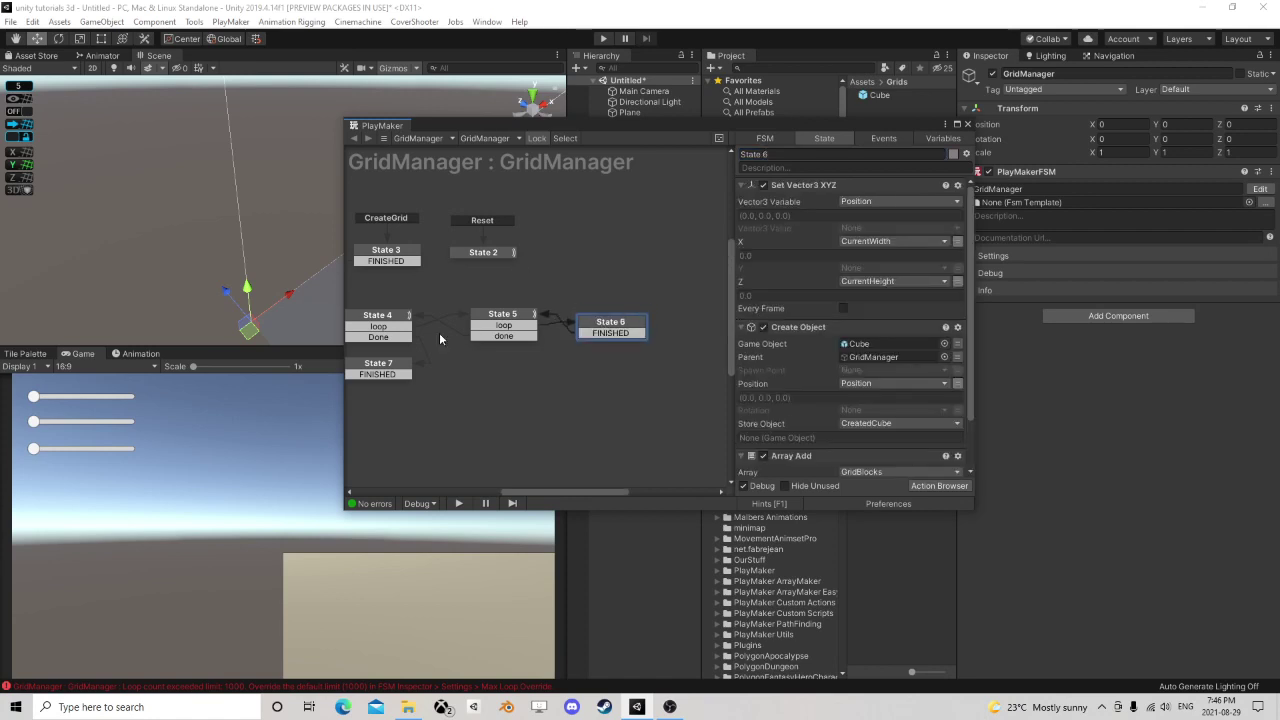
pyautogui.moveTo(439, 332); pyautogui.dragTo(529, 324, button='middle')
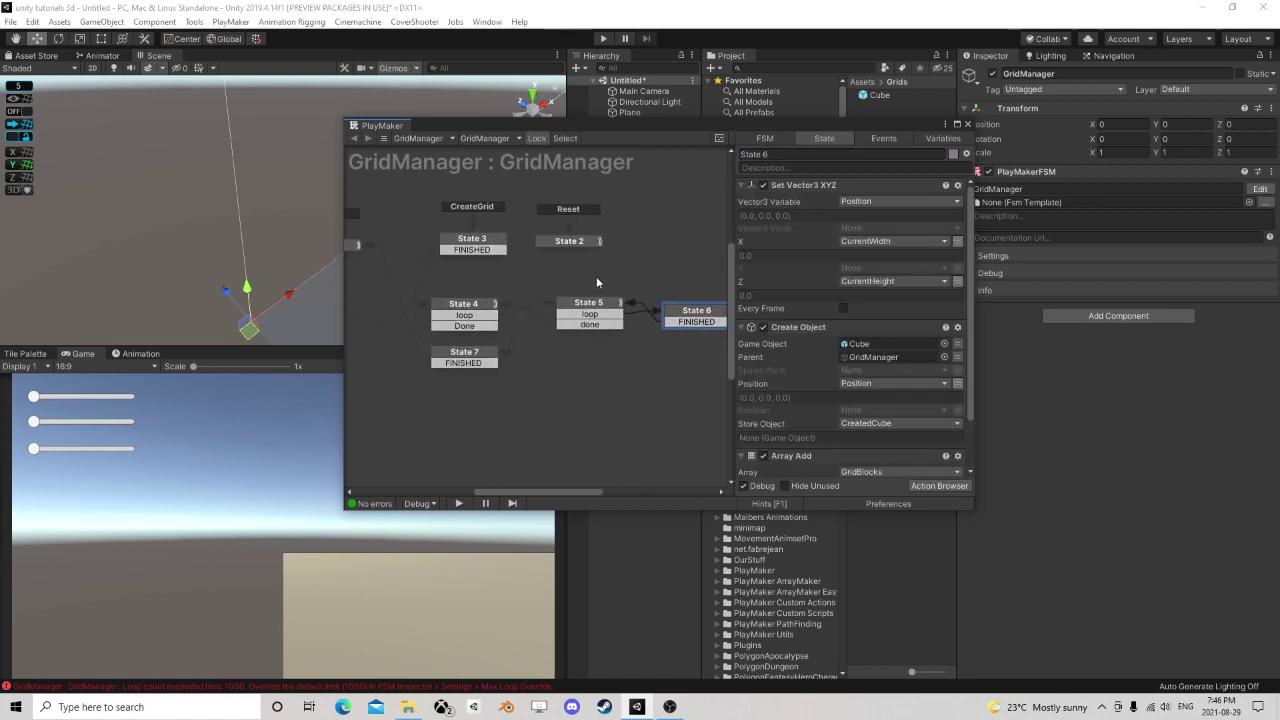
# - Review the logged GridManager error in the Console, clear the log, and close the Console
pyautogui.click(252, 686)
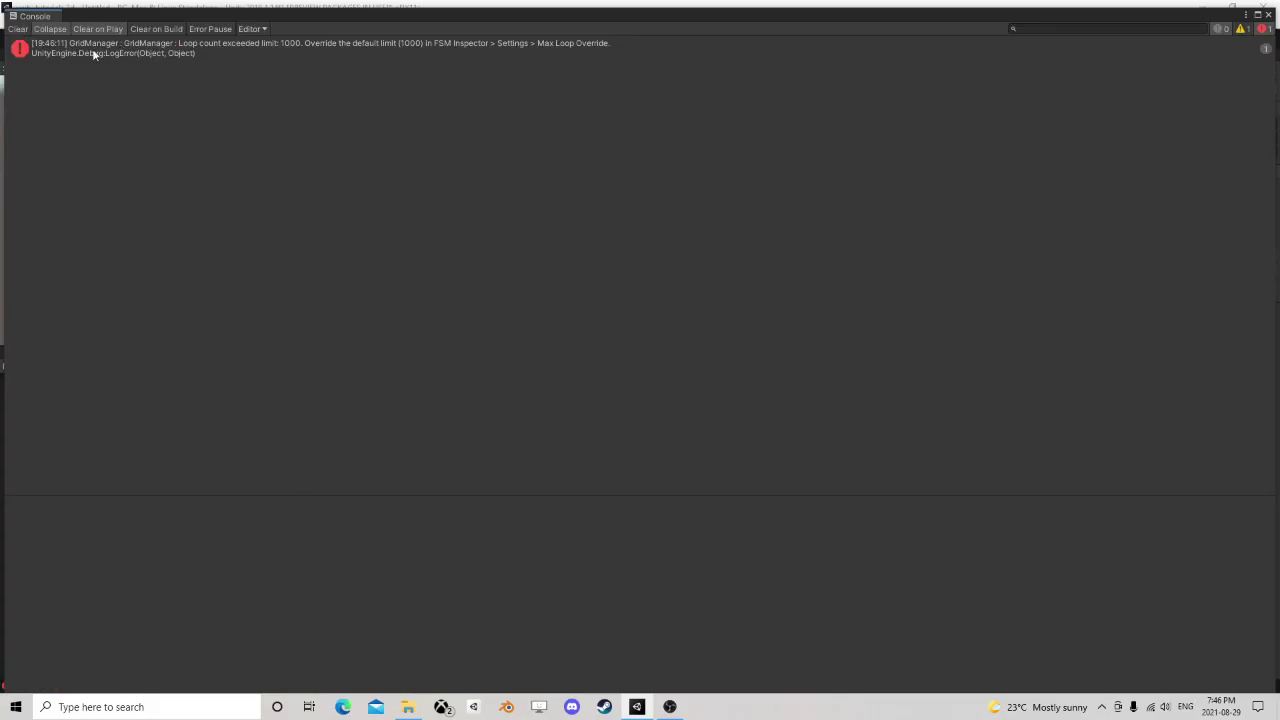
pyautogui.click(18, 28)
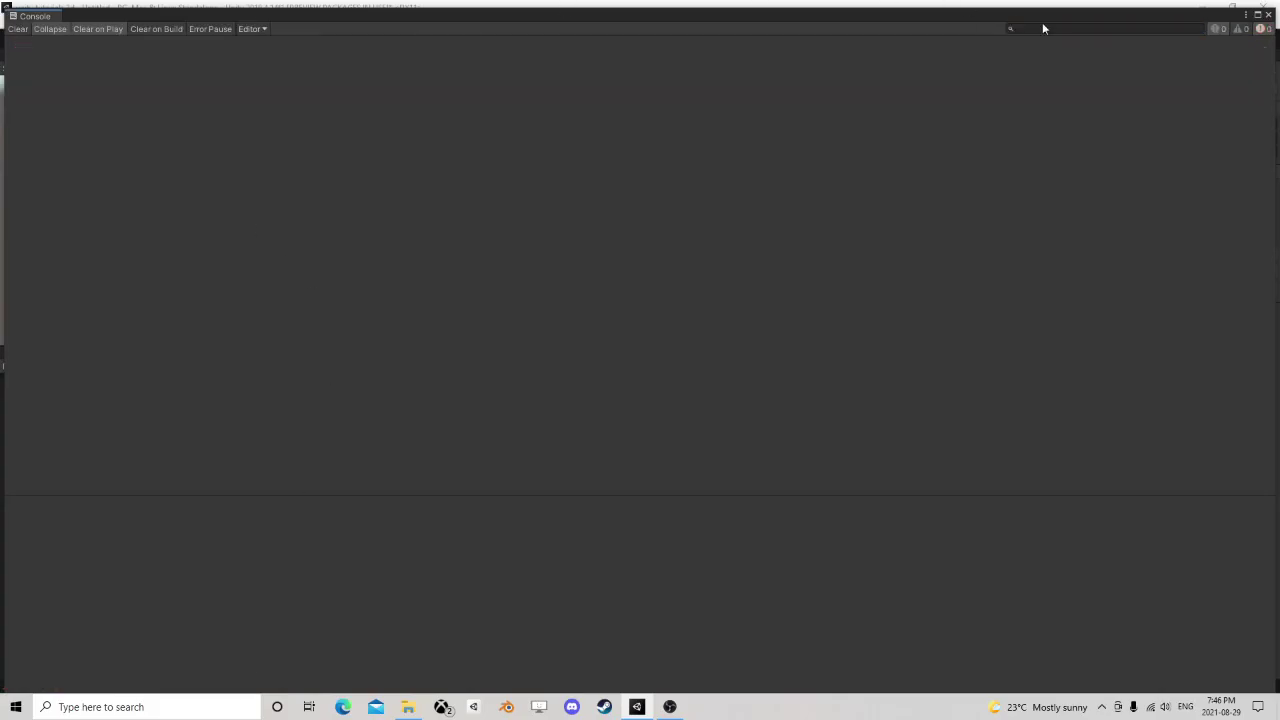
pyautogui.click(1268, 16)
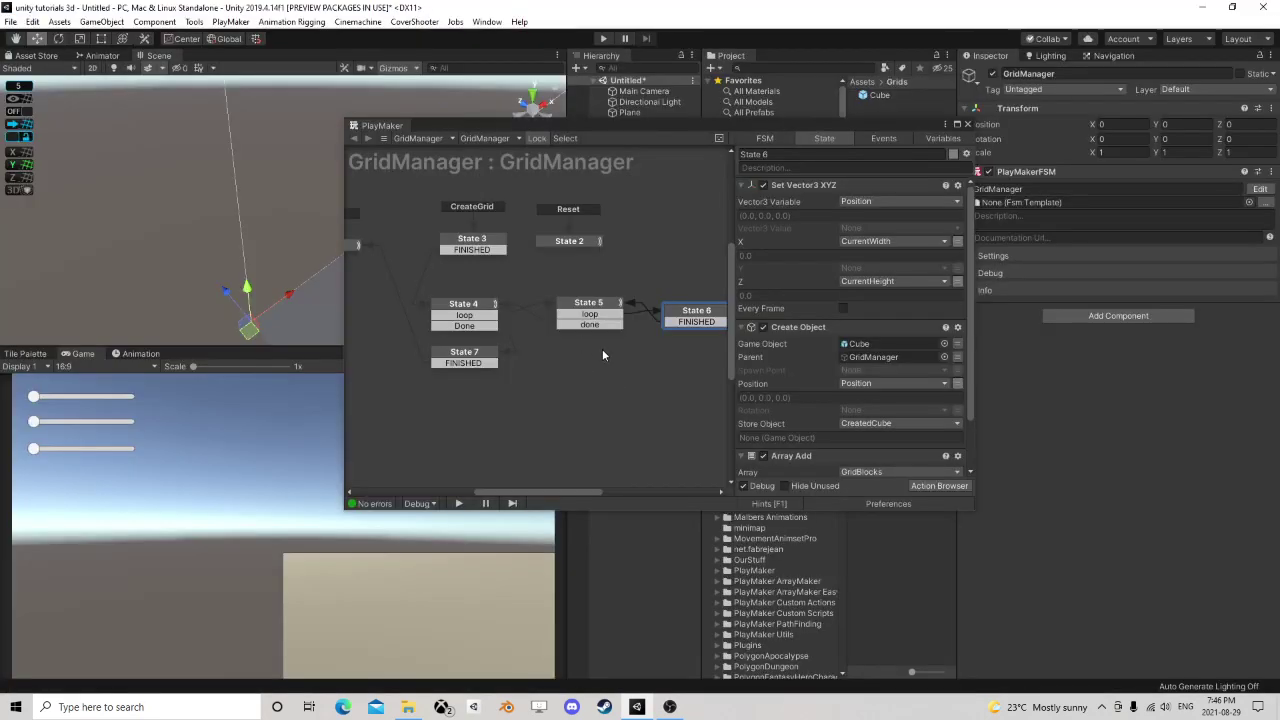
# - Review the loop states of the GridManager FSM and set its Max Loop Override to 2000
pyautogui.moveTo(706, 311); pyautogui.dragTo(694, 311)
pyautogui.click(572, 301)
pyautogui.click(469, 307)
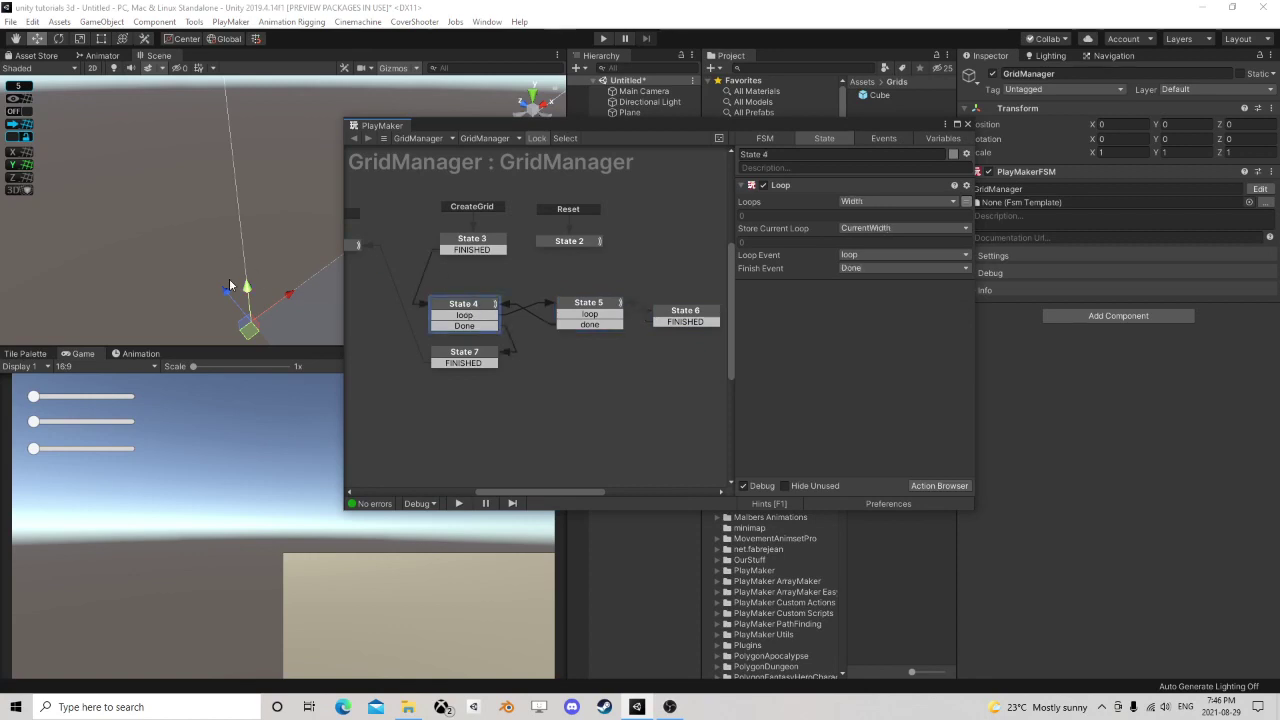
pyautogui.moveTo(785, 125); pyautogui.dragTo(703, 152)
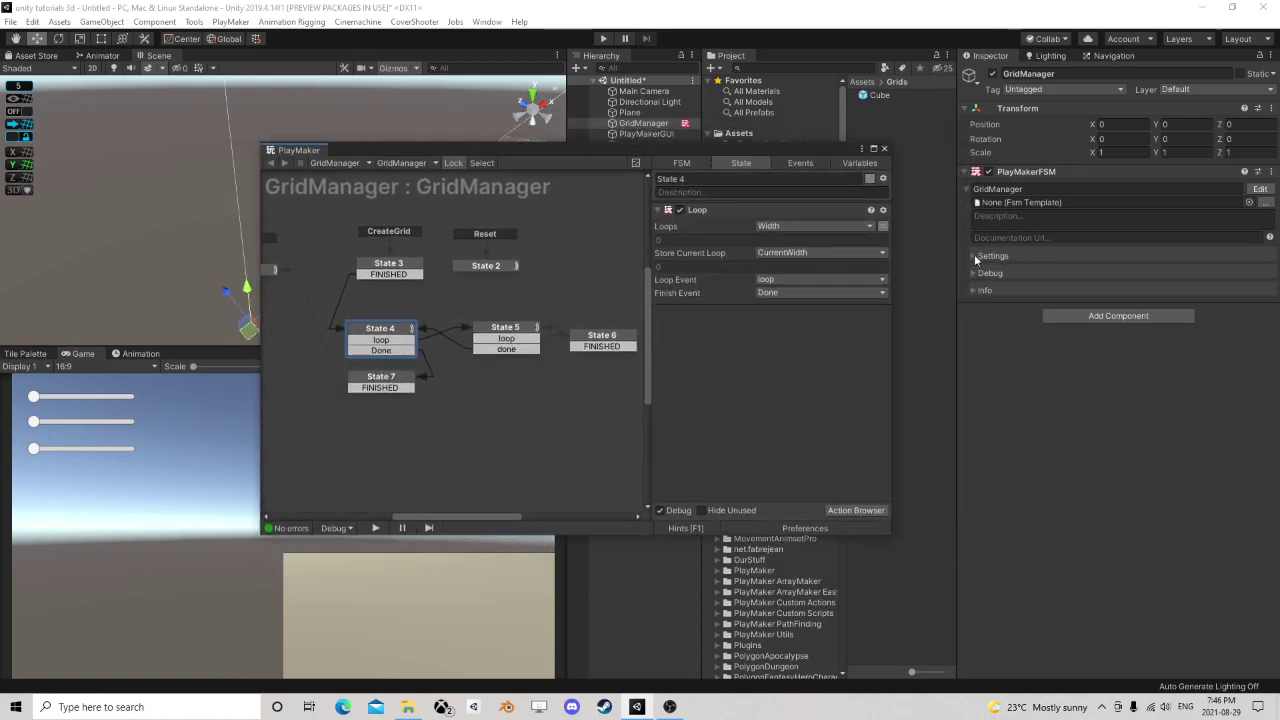
pyautogui.click(975, 256)
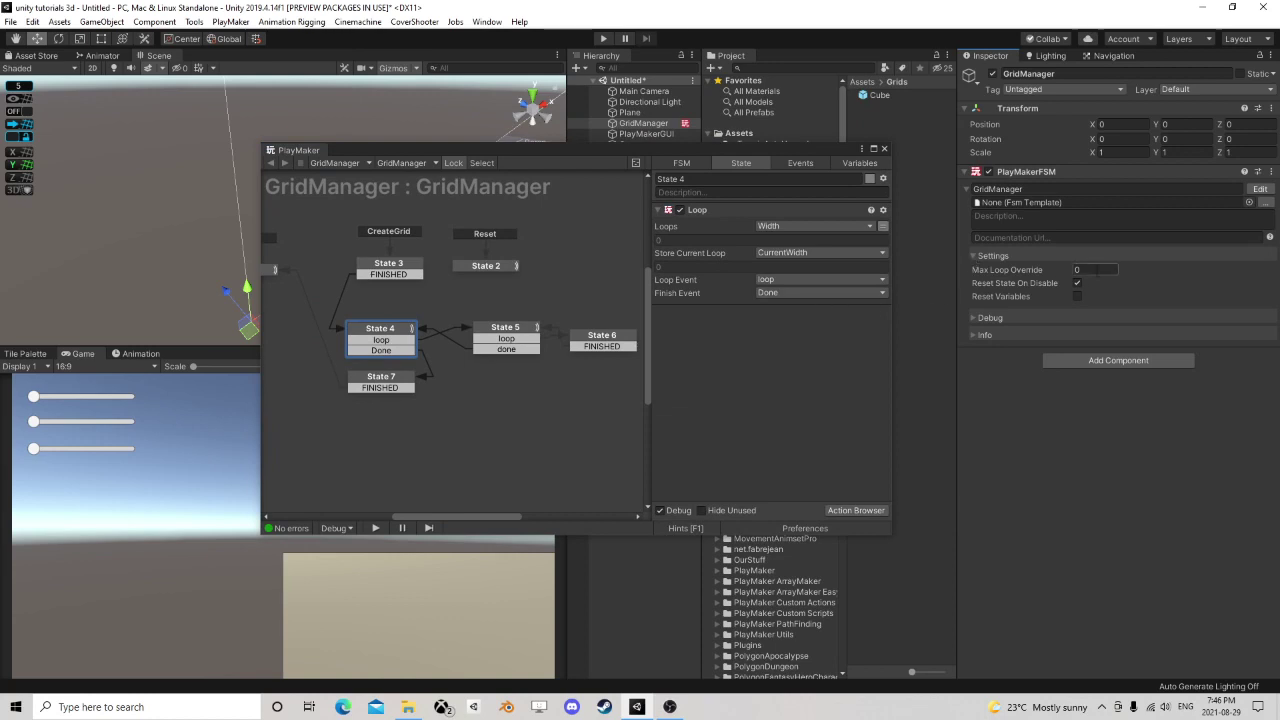
pyautogui.click(1098, 270)
pyautogui.write('2000')
# - Add two Float Multiply actions to State 6 of the GridManager FSM
pyautogui.moveTo(611, 349); pyautogui.dragTo(624, 346)
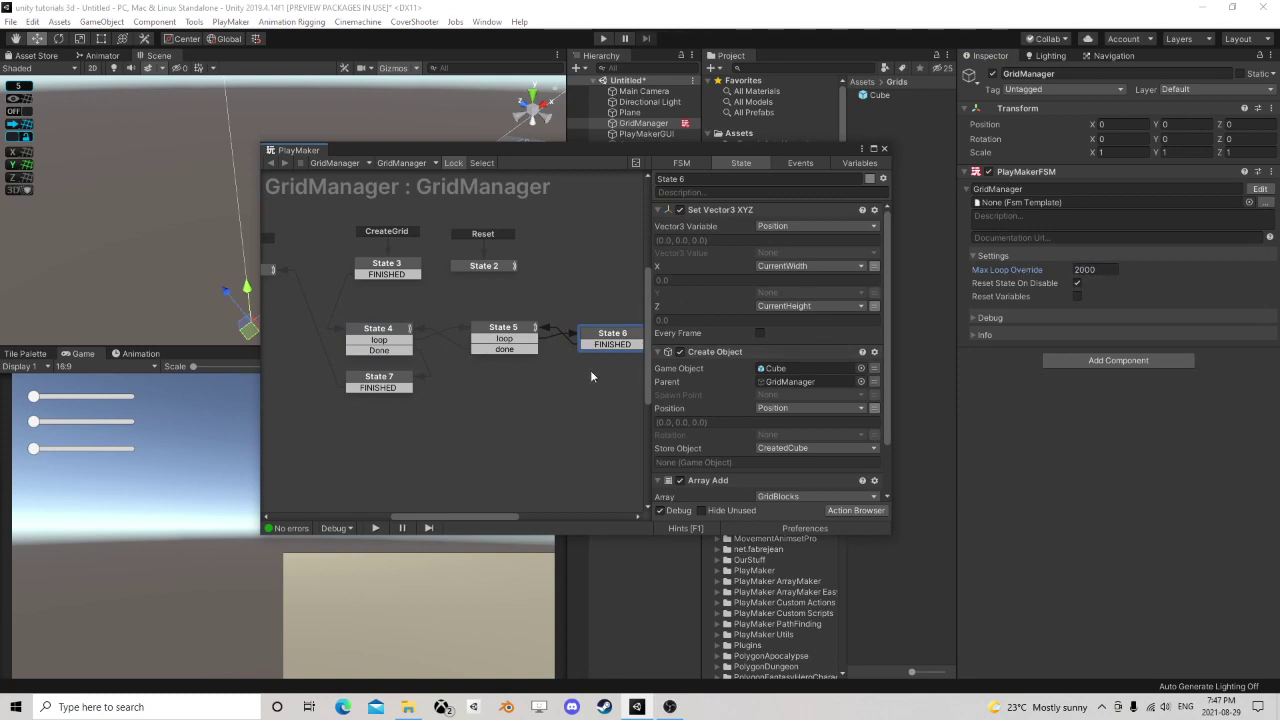
pyautogui.moveTo(594, 373); pyautogui.dragTo(574, 371, button='middle')
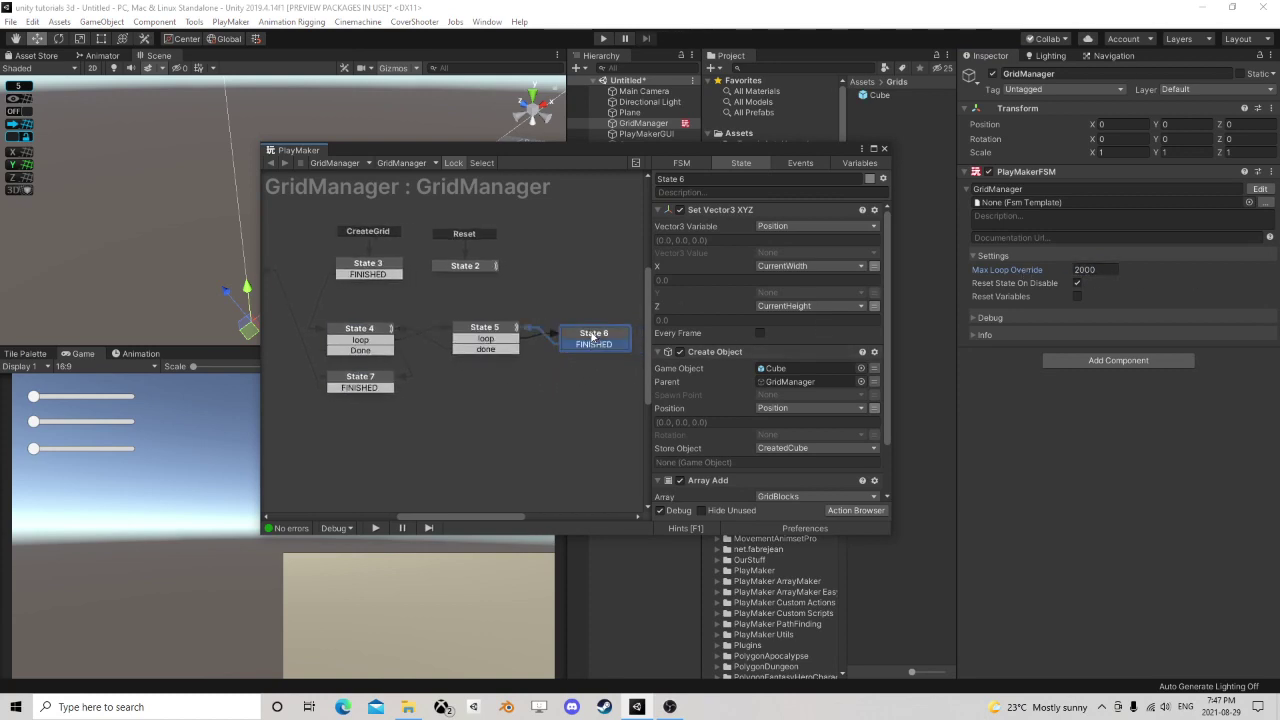
pyautogui.moveTo(593, 341); pyautogui.dragTo(590, 340)
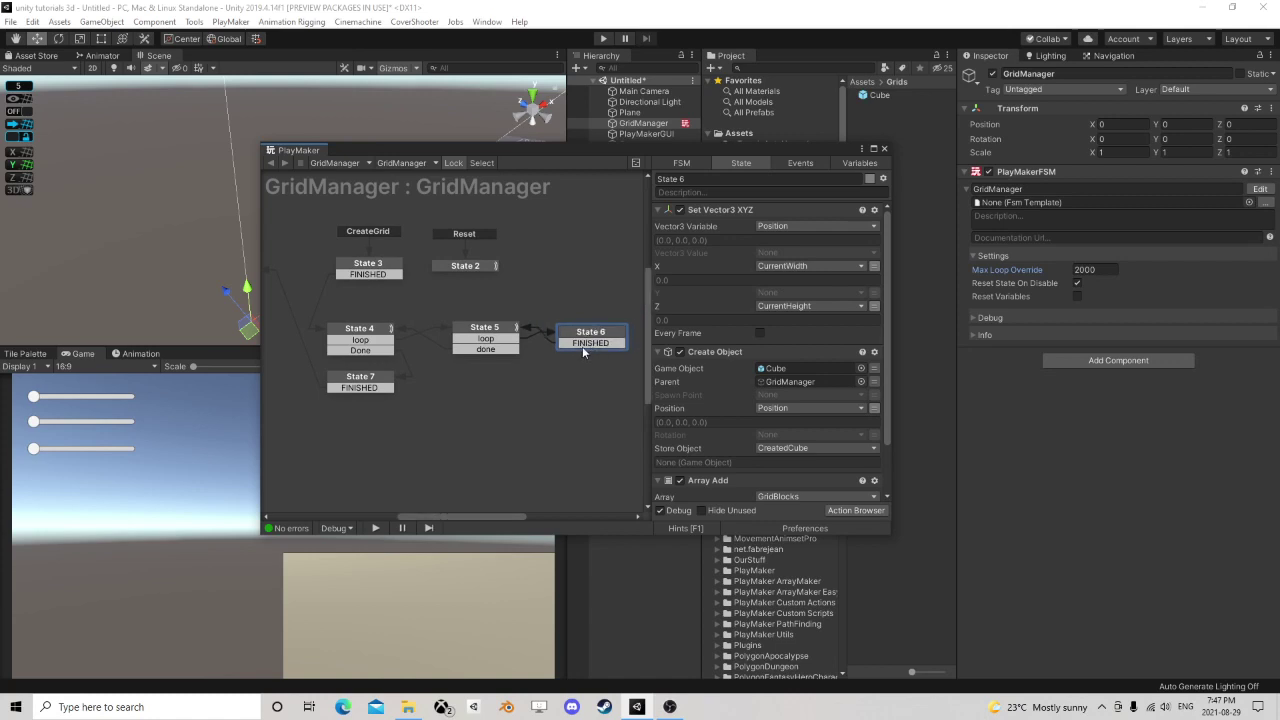
pyautogui.scroll(-3, 689, 378)
pyautogui.scroll(3, 690, 381)
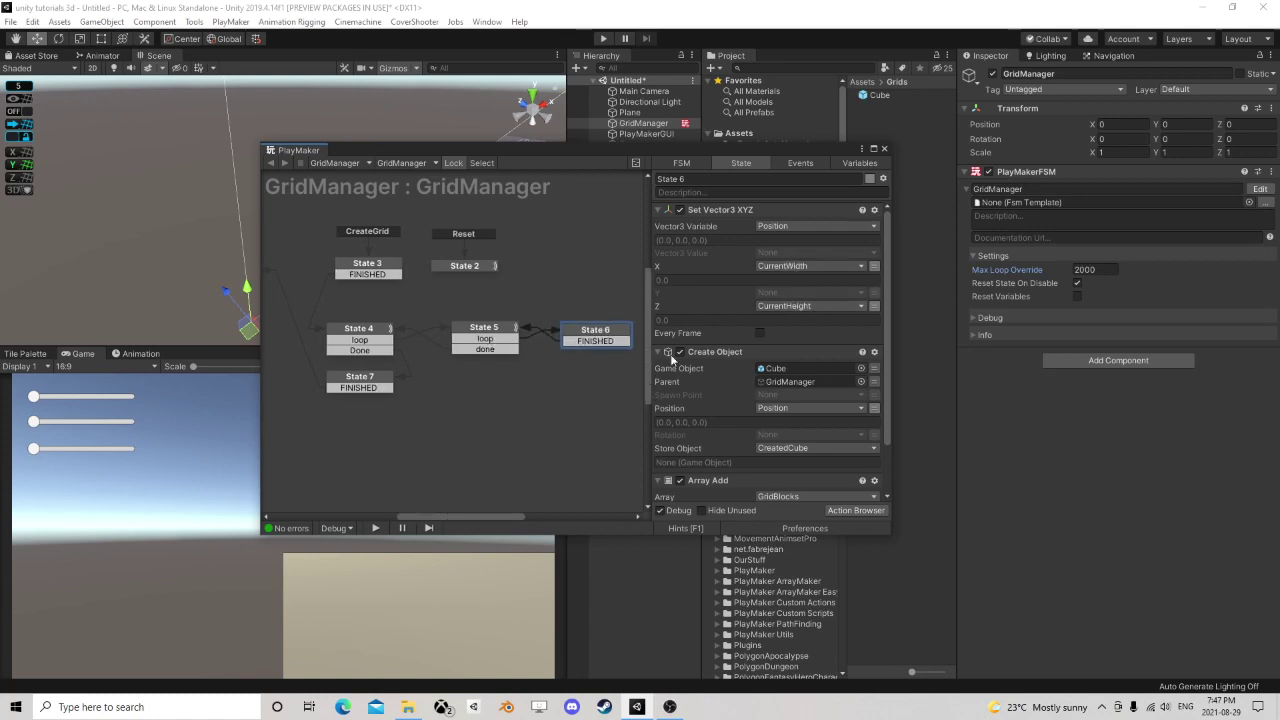
pyautogui.click(841, 513)
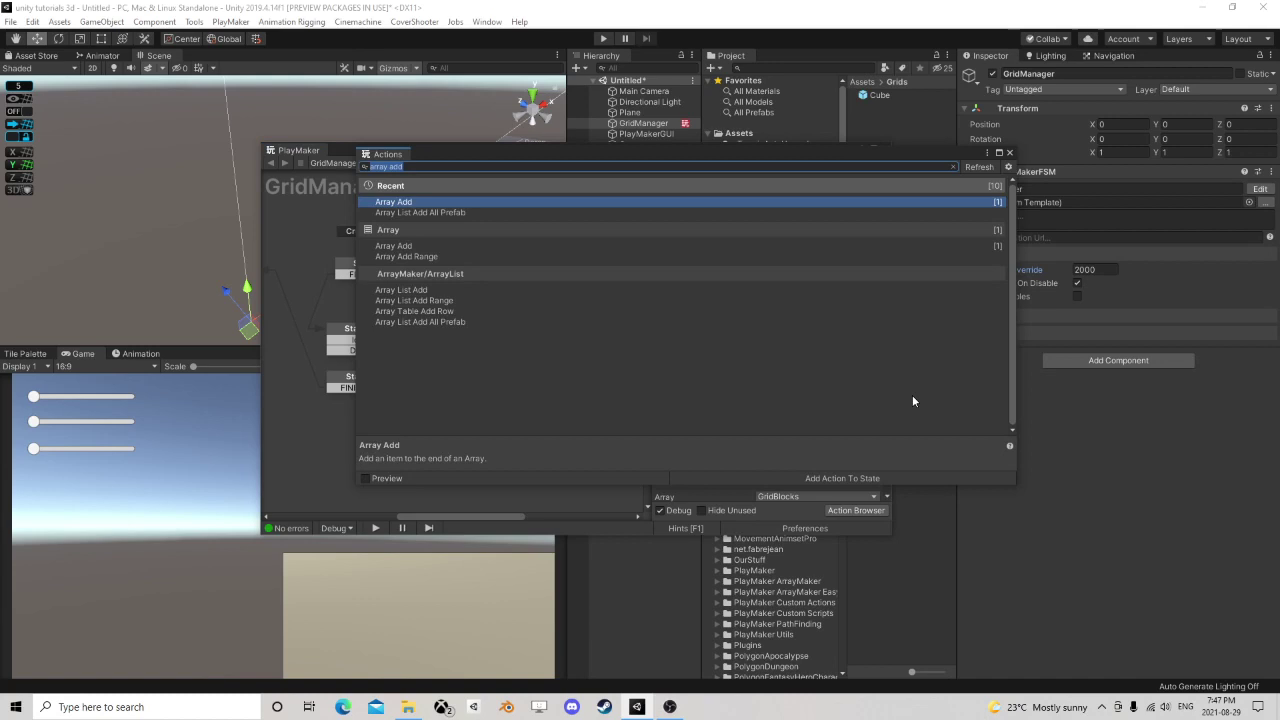
pyautogui.write('multi')
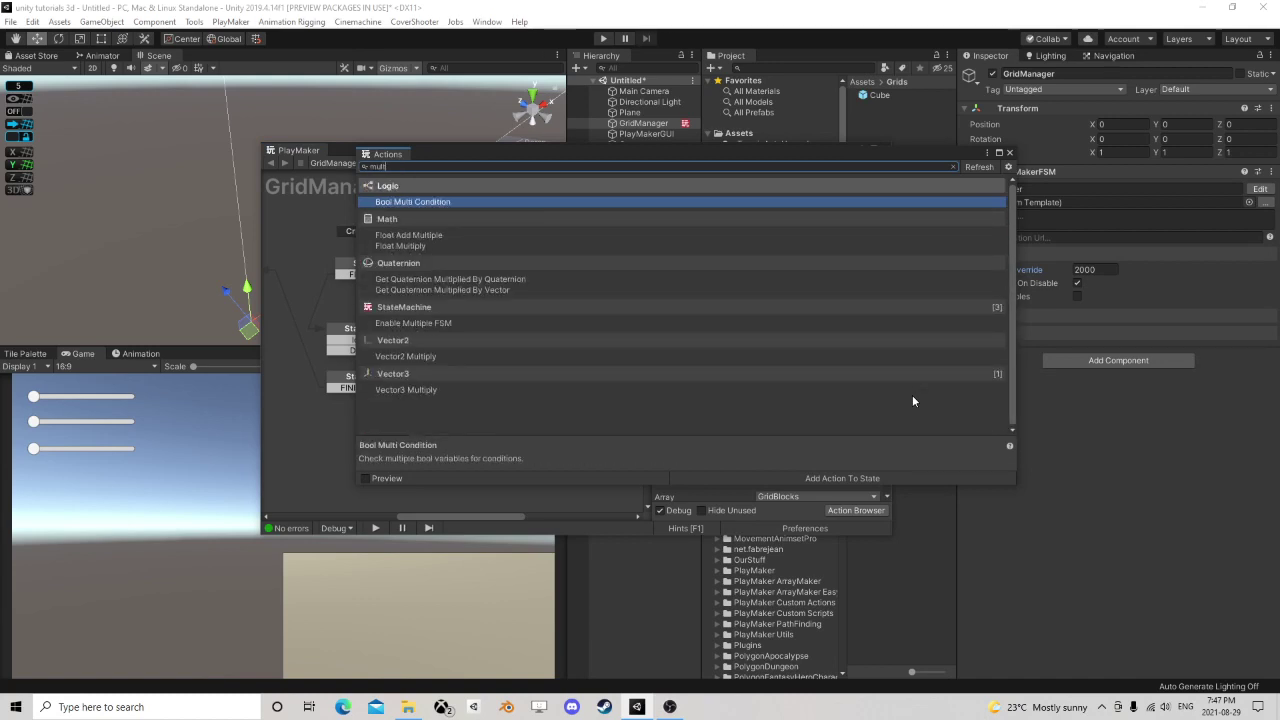
pyautogui.write('pl')
pyautogui.press('Down')
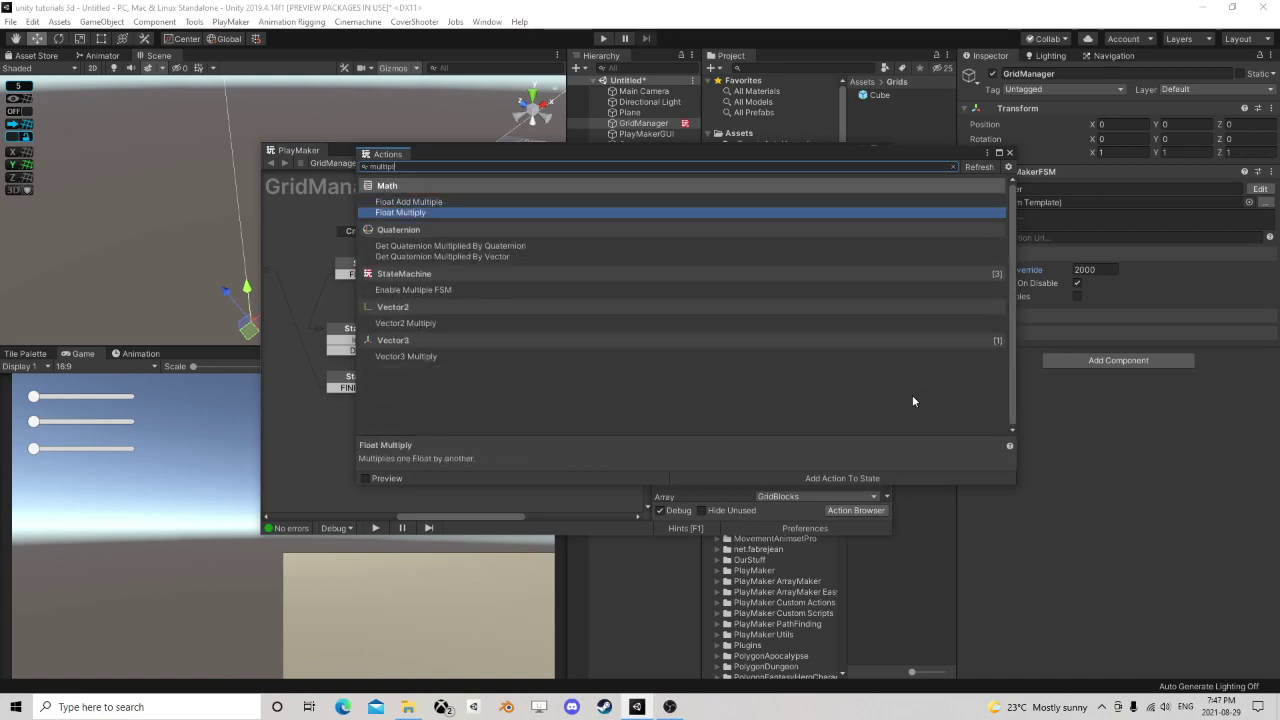
pyautogui.press('Return')
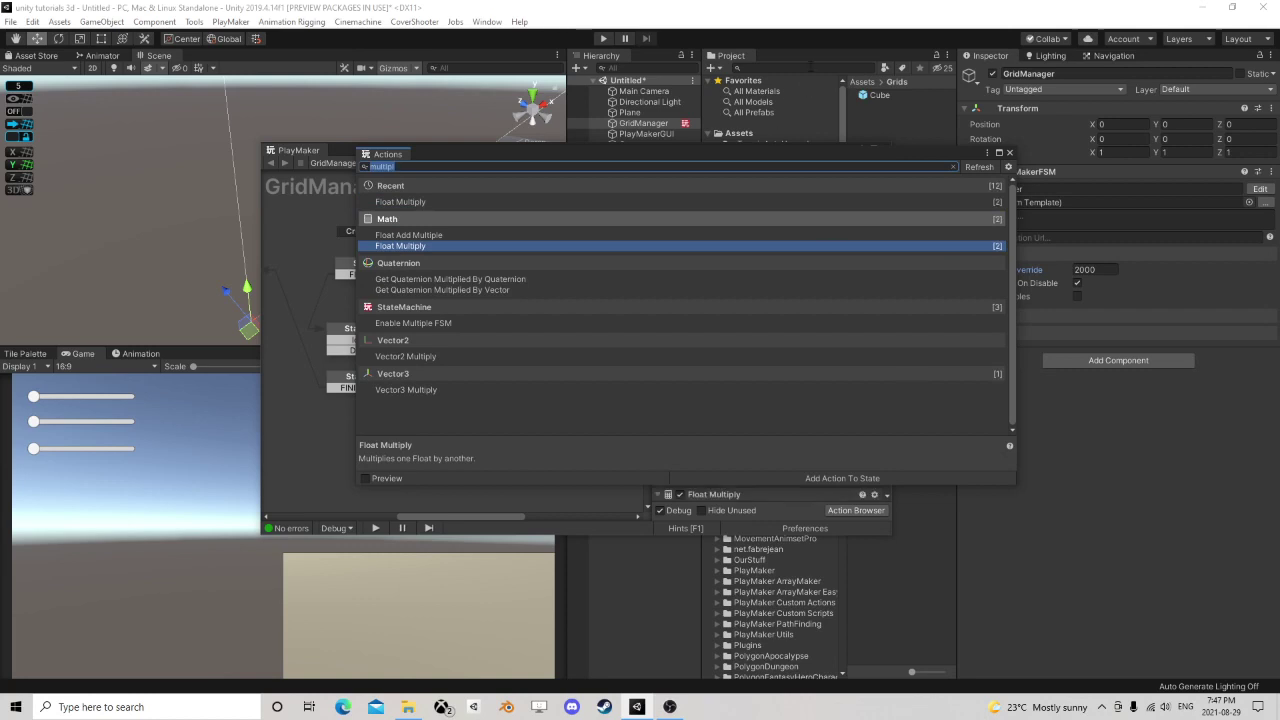
# - Move both Float Multiply actions to the start of State 6, above the Set Vector3 XYZ action
pyautogui.click(1009, 152)
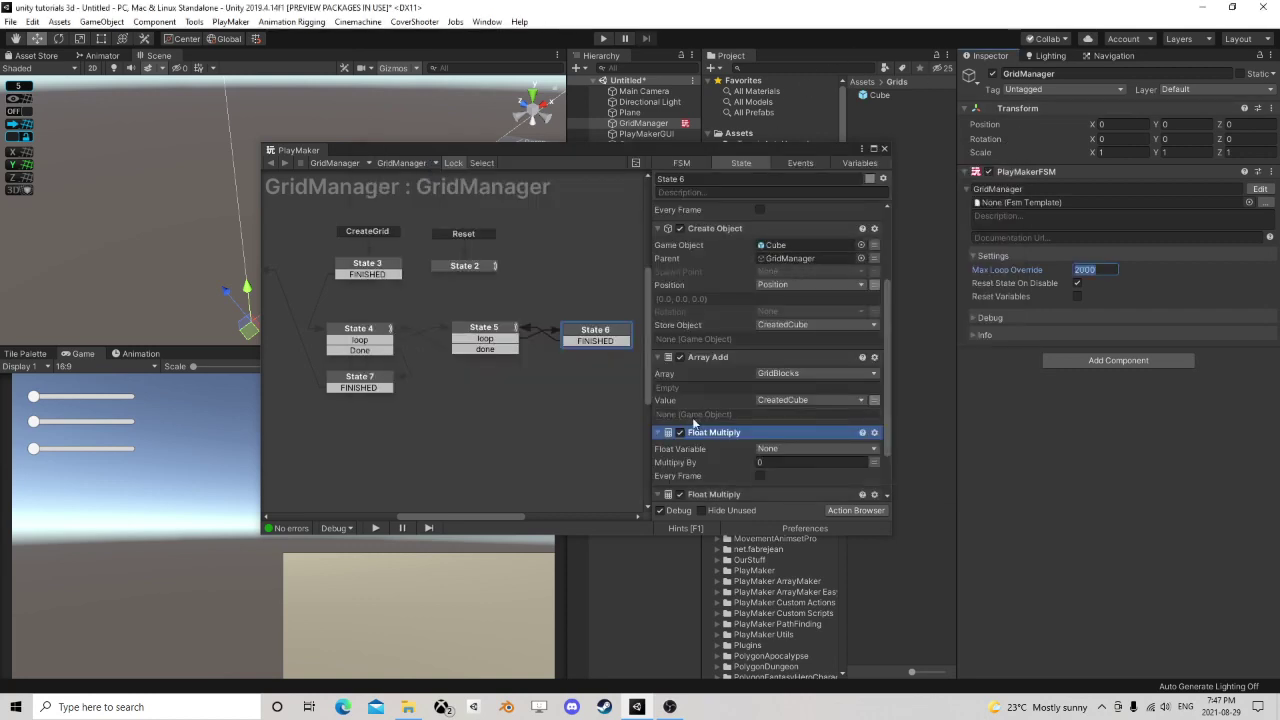
pyautogui.scroll(-2, 712, 434)
pyautogui.keyDown('ctrl'); pyautogui.click(714, 434); pyautogui.keyUp('ctrl')
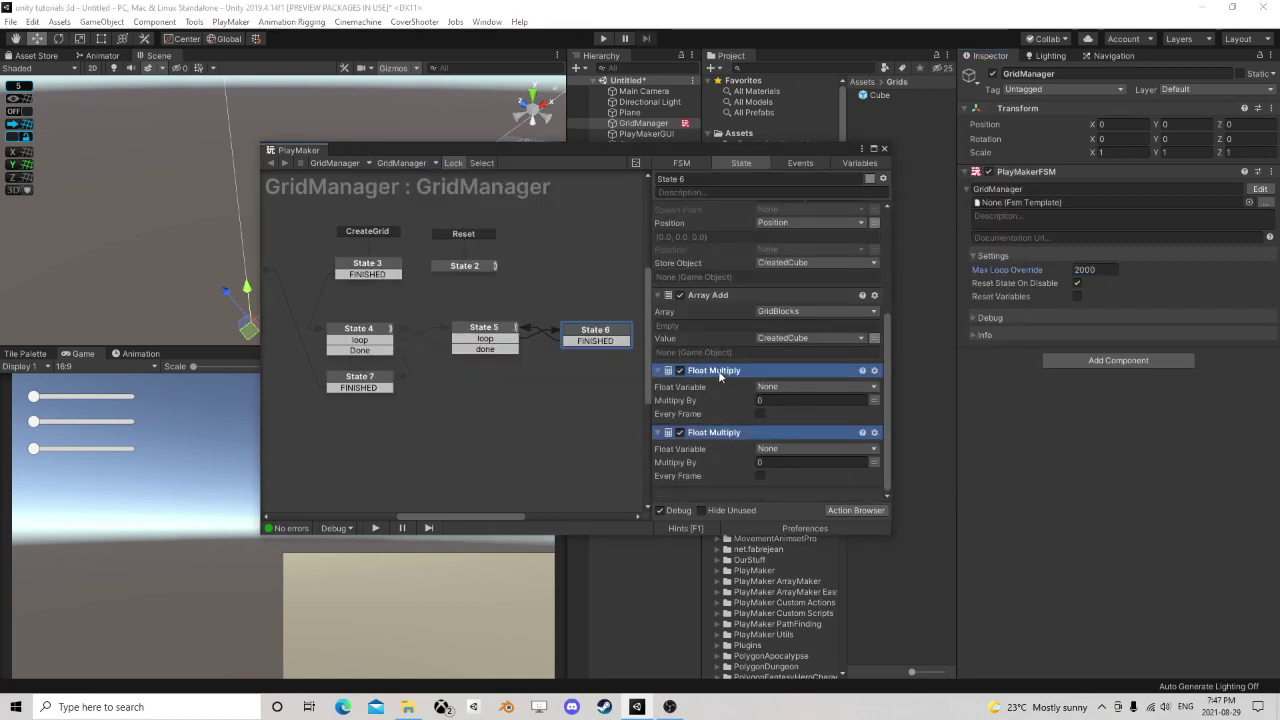
pyautogui.moveTo(719, 376); pyautogui.dragTo(724, 214)
# - Set the first Float Multiply to multiply Height by Offset and the second to multiply Width by Offset
pyautogui.click(784, 226)
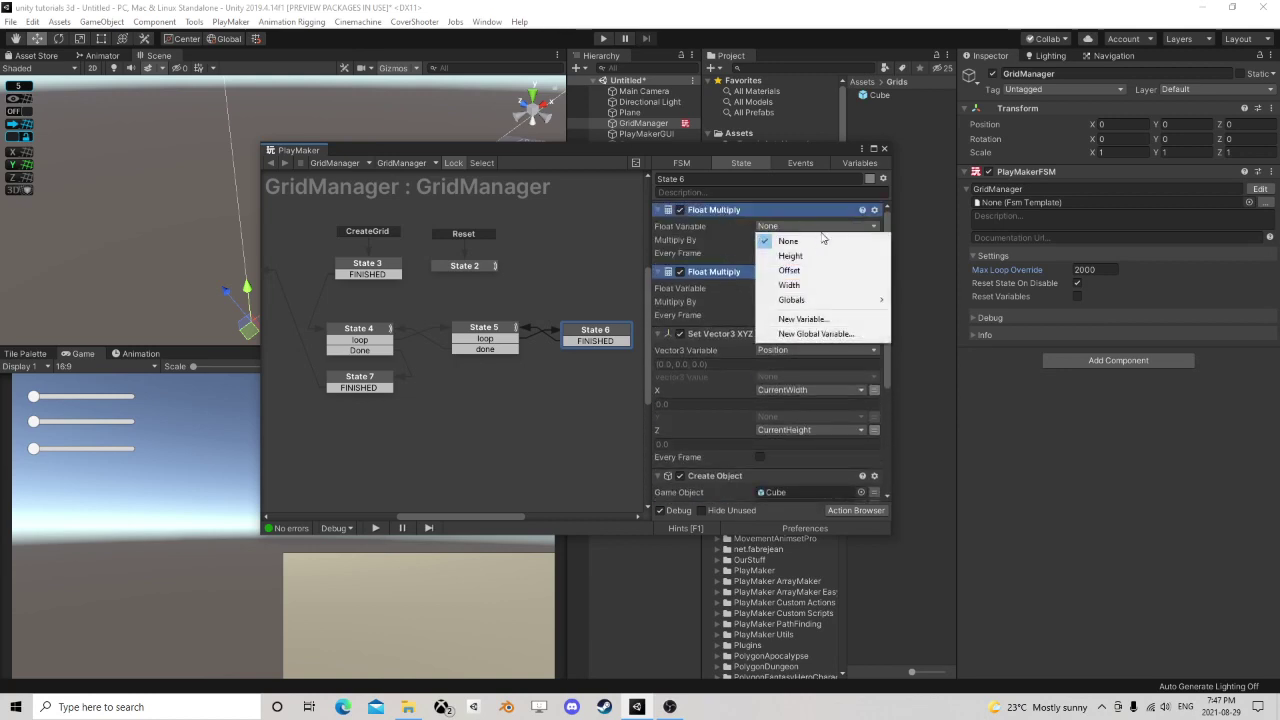
pyautogui.click(806, 254)
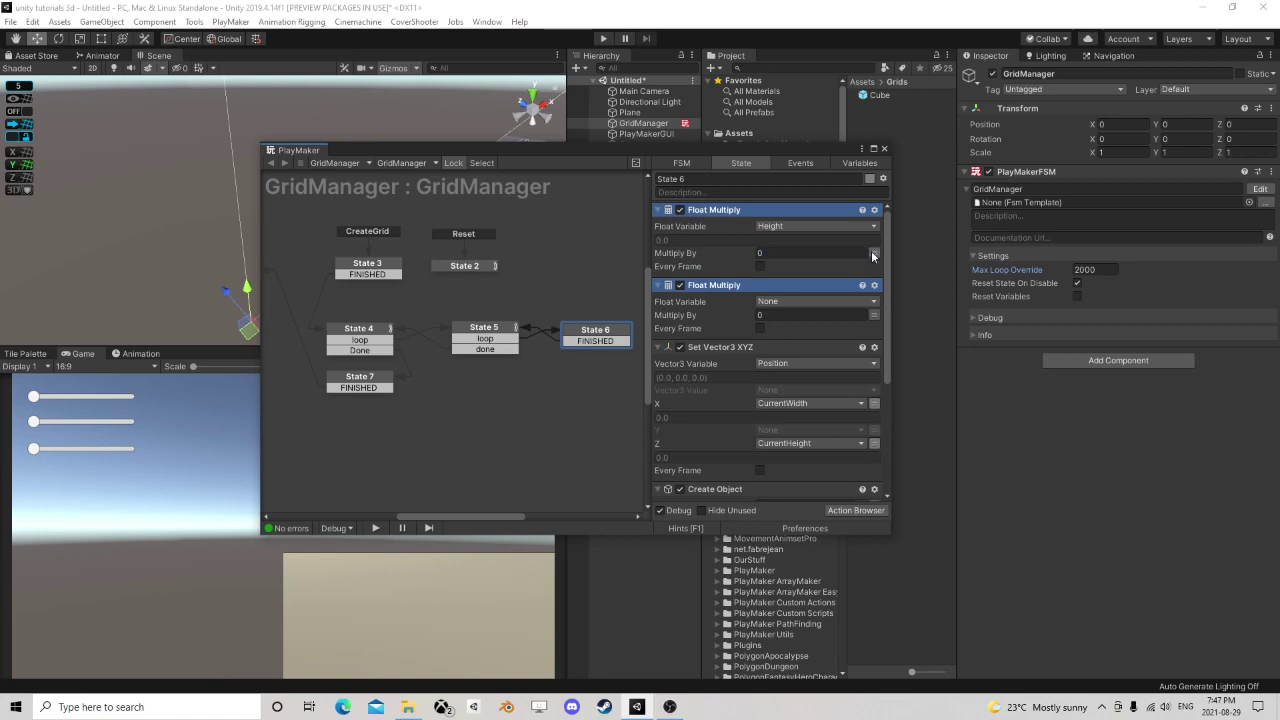
pyautogui.click(824, 253)
pyautogui.click(806, 297)
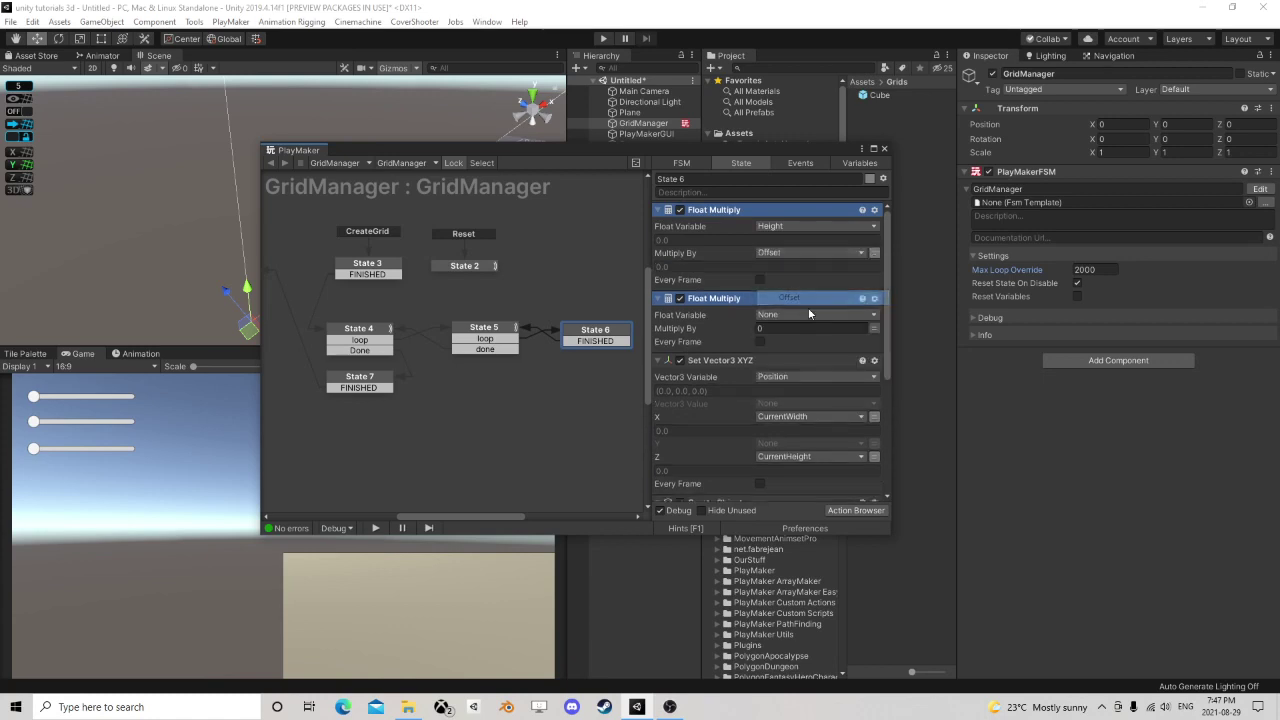
pyautogui.click(812, 314)
pyautogui.click(826, 373)
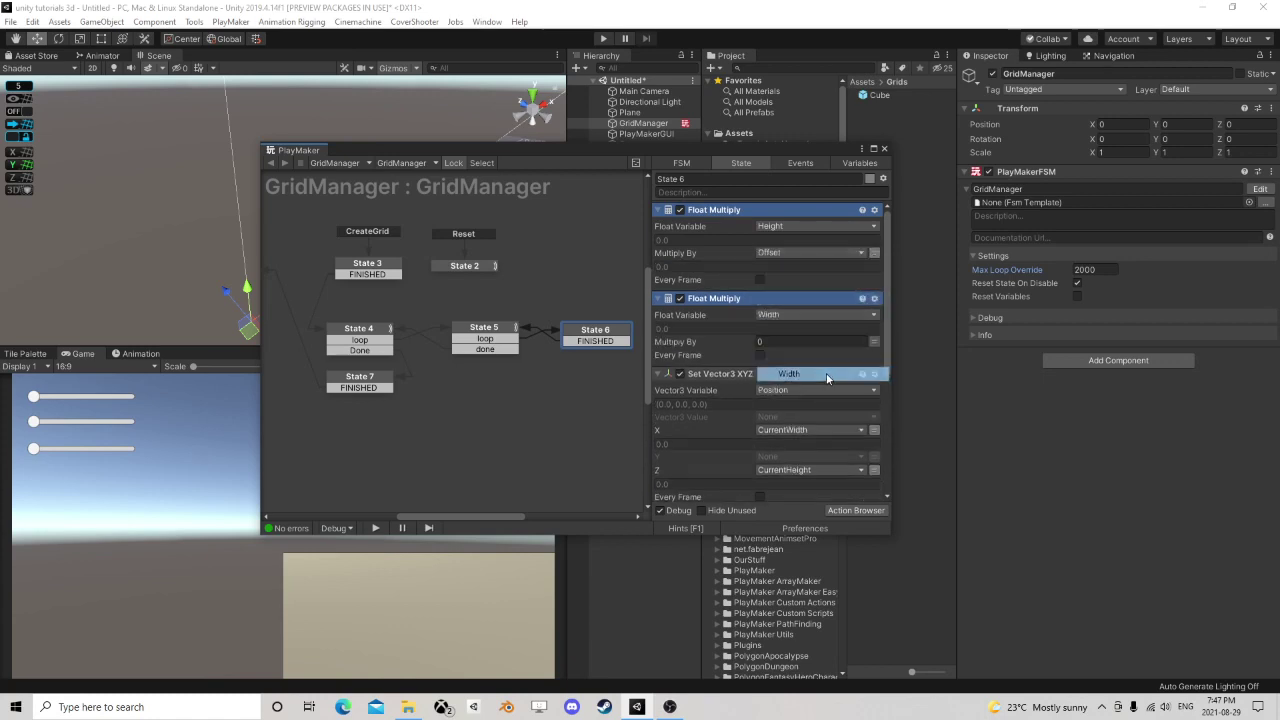
pyautogui.click(875, 342)
pyautogui.click(824, 342)
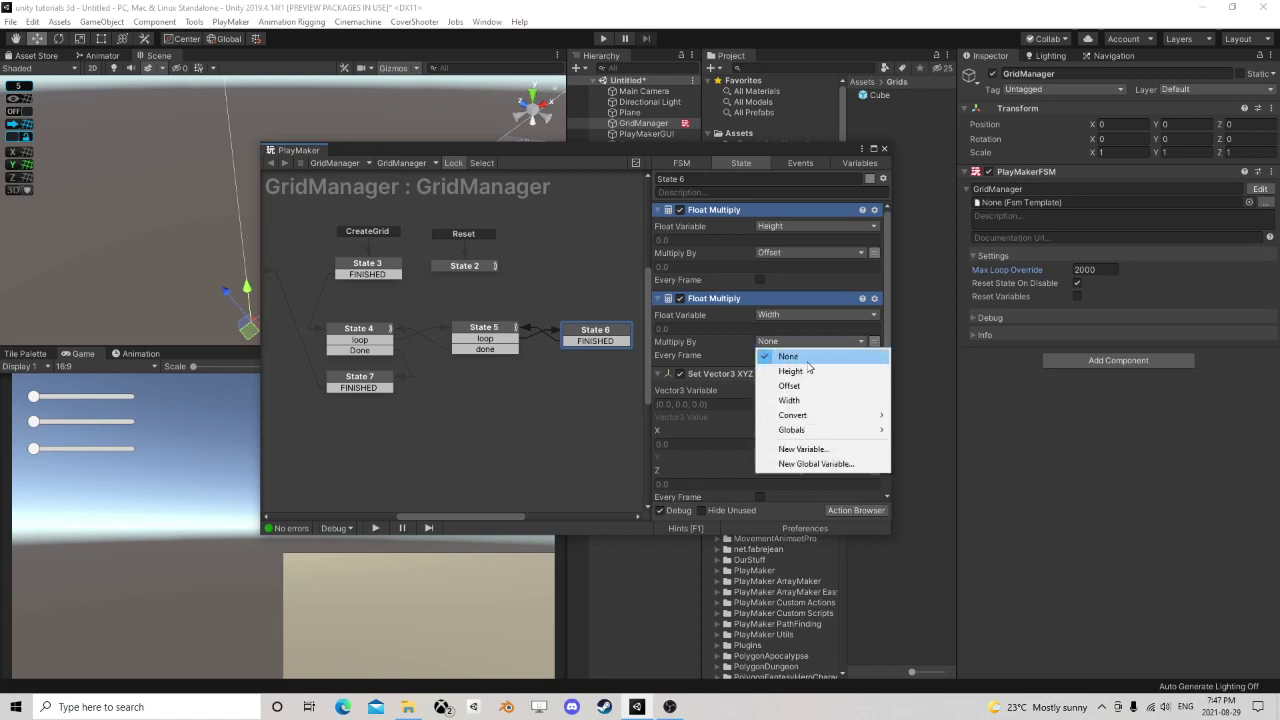
pyautogui.click(808, 385)
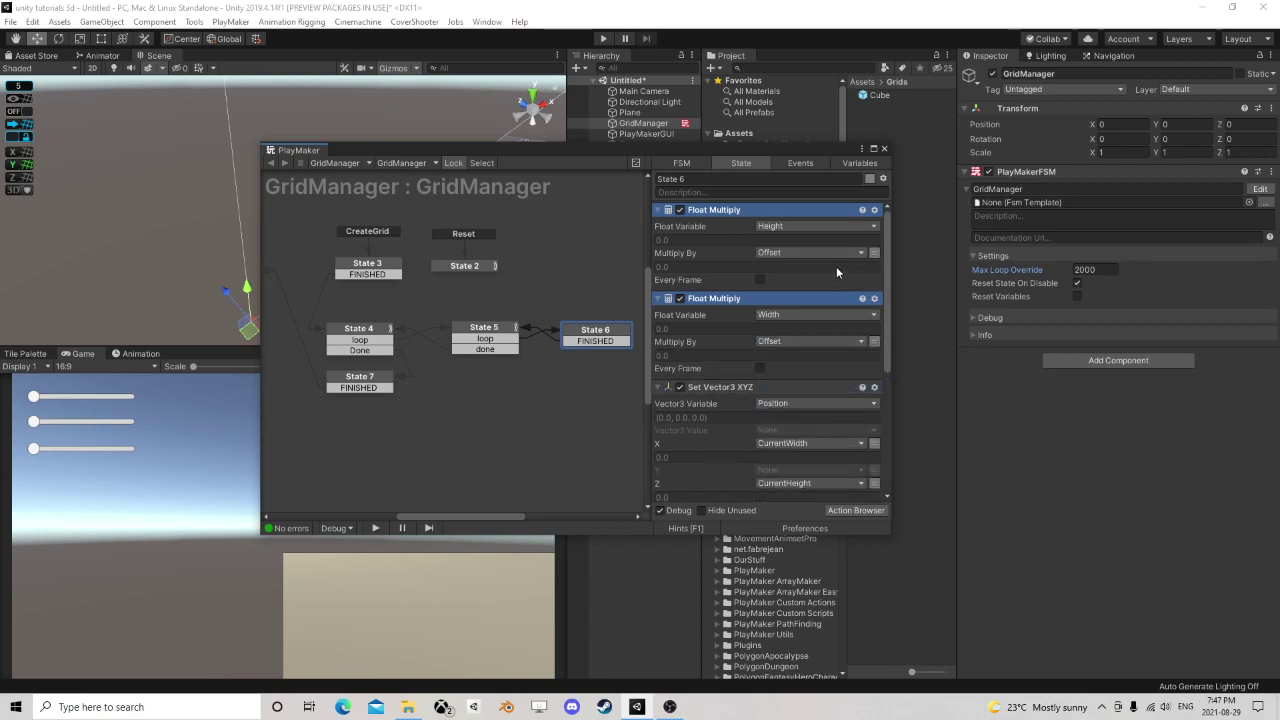
# - Delete both Float Multiply actions from State 6
pyautogui.click(790, 226)
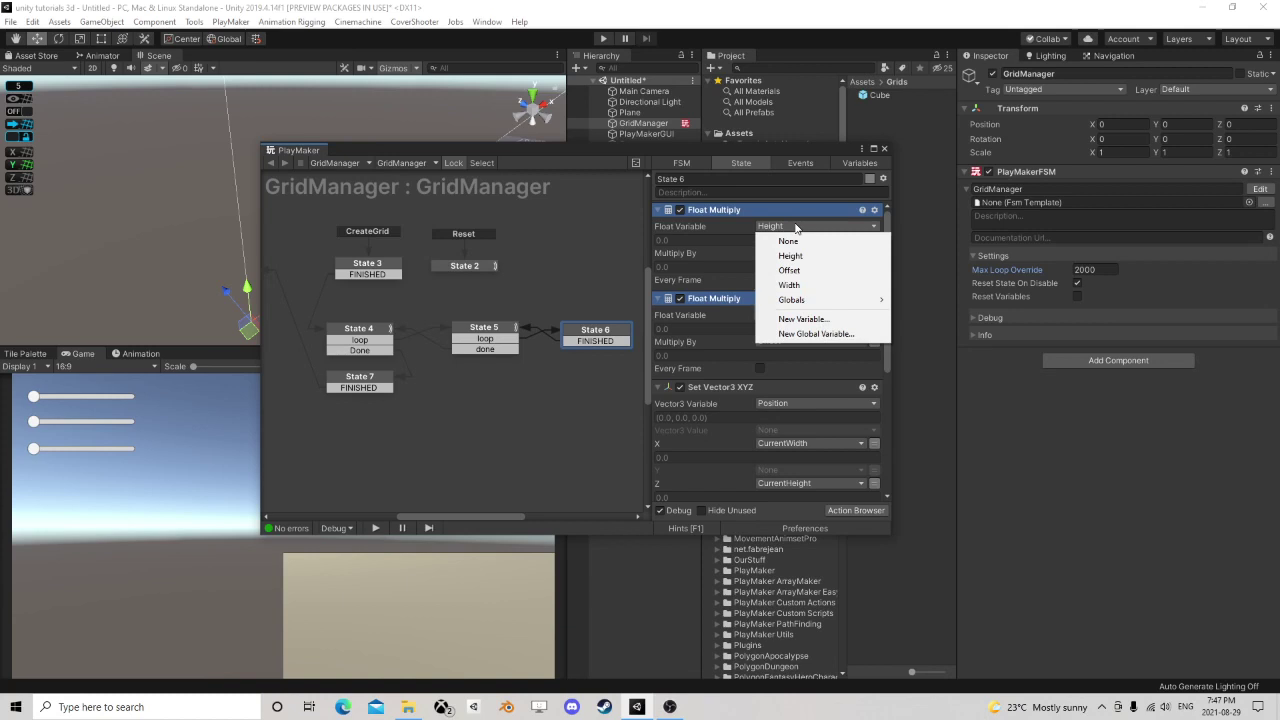
pyautogui.click(796, 227)
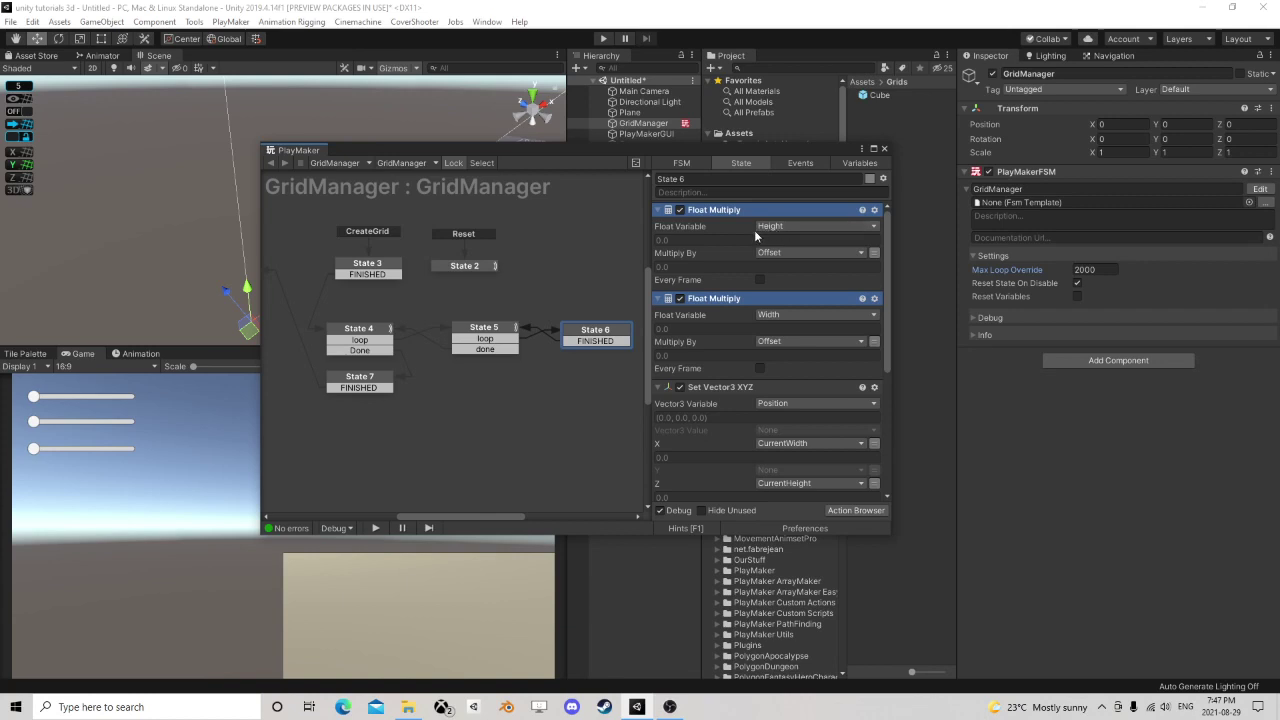
pyautogui.click(696, 298)
pyautogui.press('Delete')
pyautogui.click(704, 211)
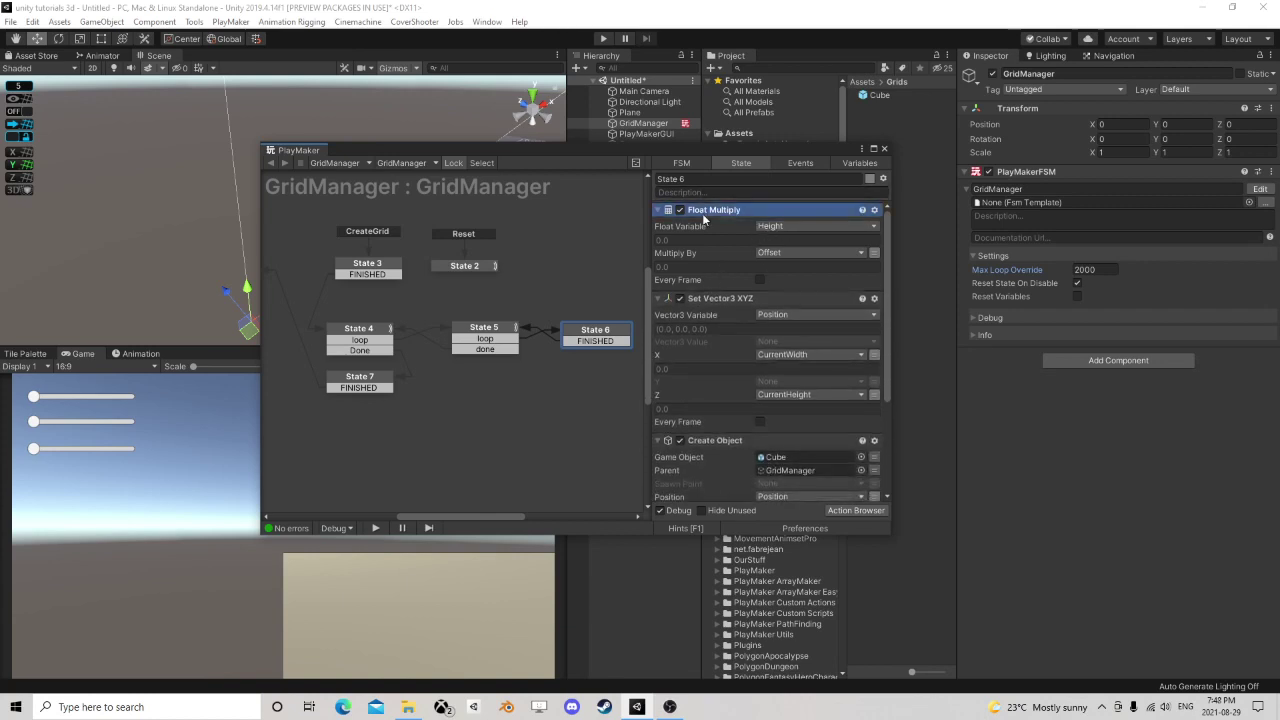
pyautogui.press('Delete')
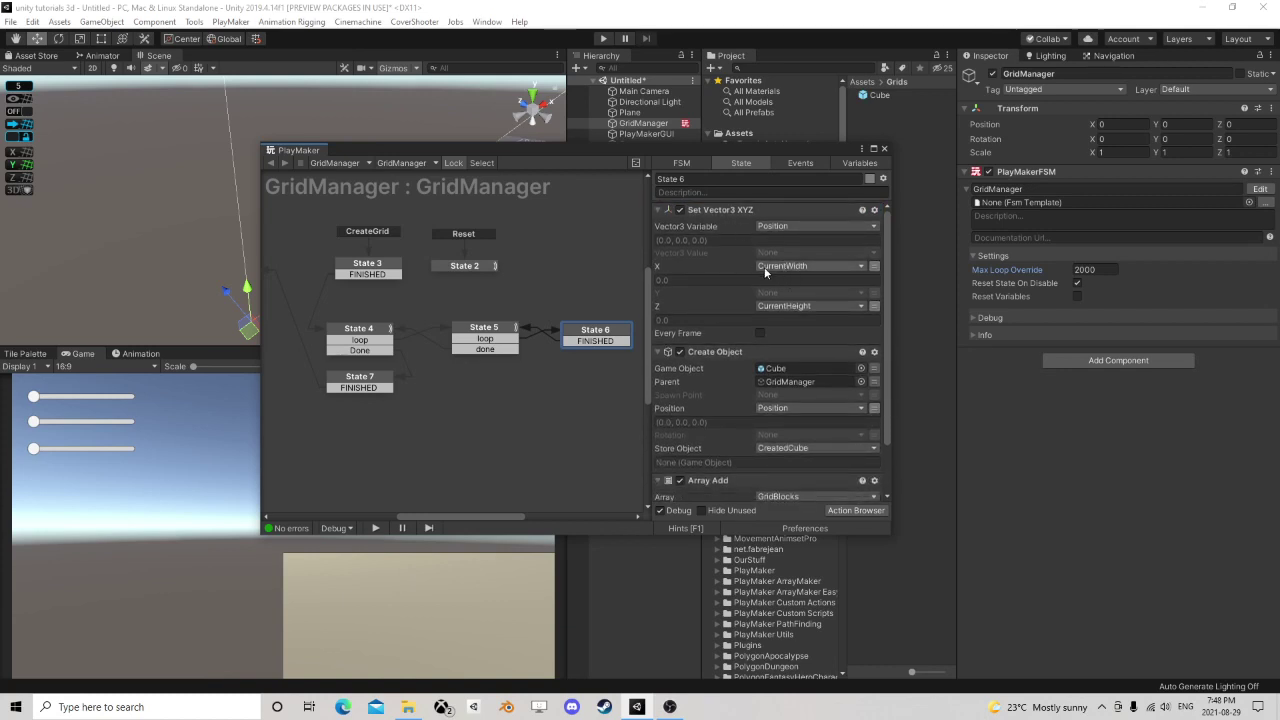
# - Add a Float Operator action to State 6 above the Set Vector3 XYZ action
pyautogui.click(853, 512)
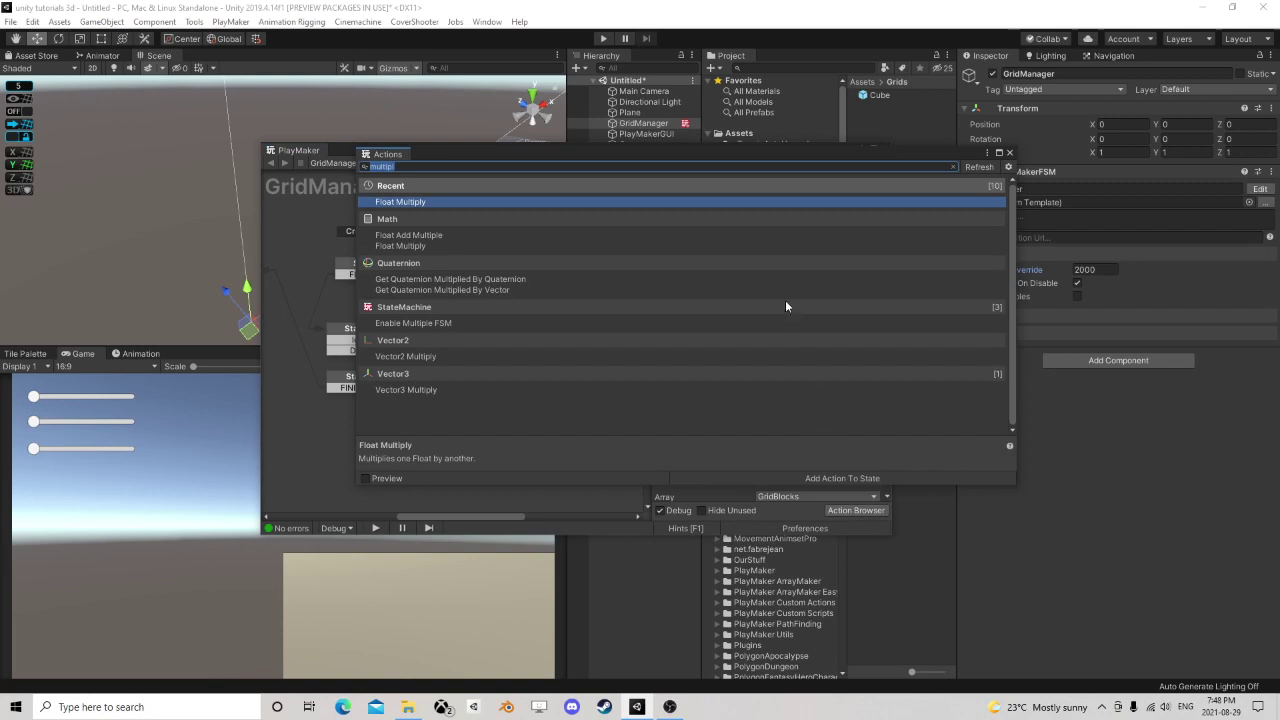
pyautogui.write('float op')
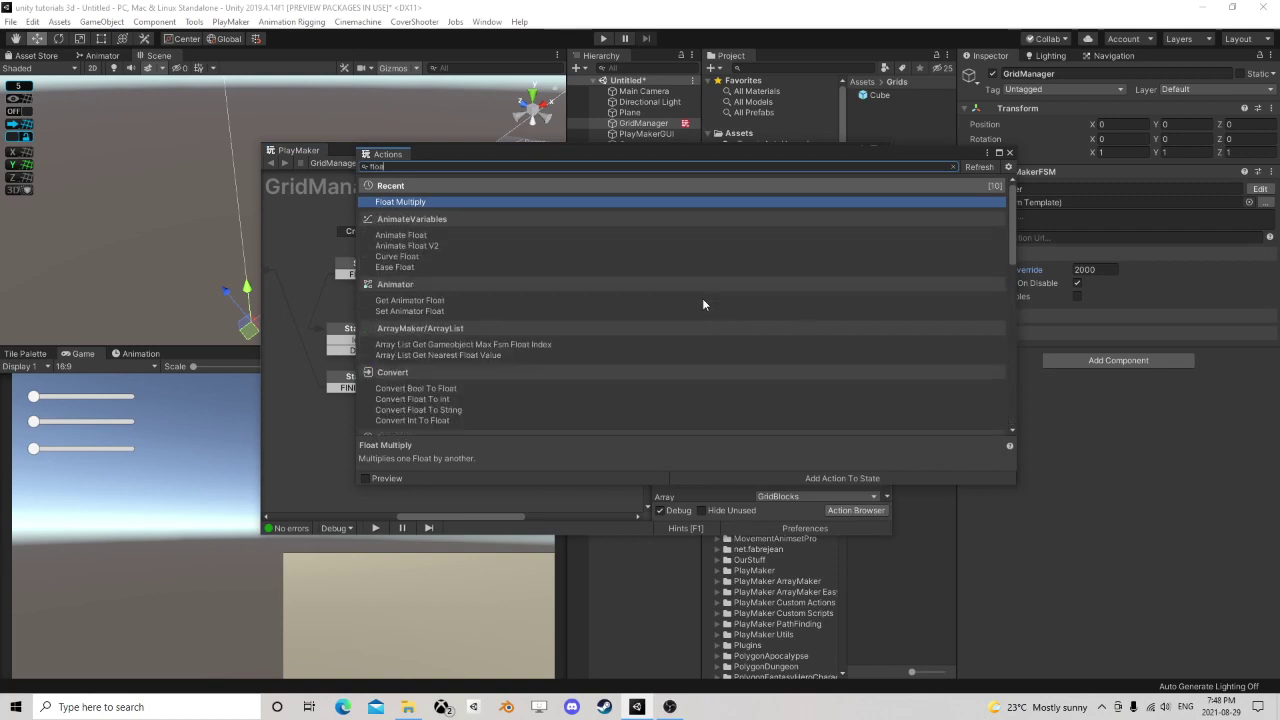
pyautogui.press('Down')
pyautogui.press('Down')
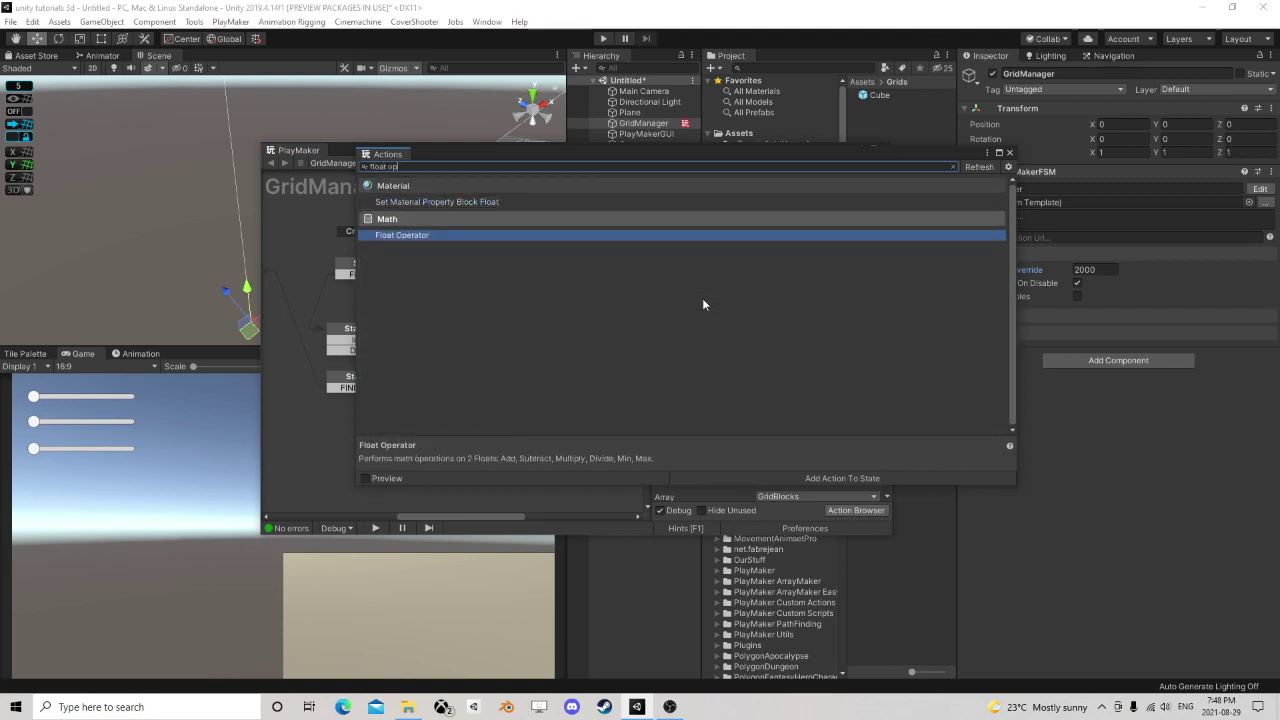
pyautogui.press('Return')
pyautogui.click(1009, 153)
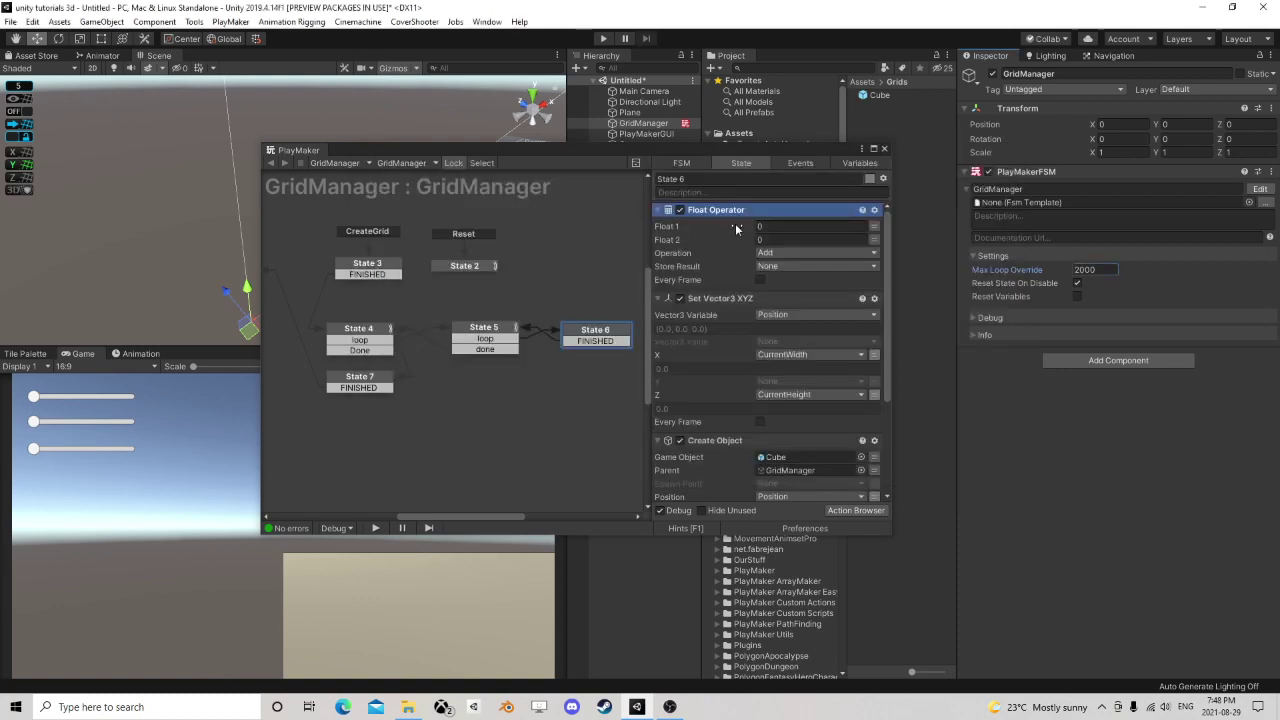
# - Configure the Float Operator with Offset as Float 1, the converted CurrentWidth as Float 2, and Multiply as the operation
pyautogui.click(874, 226)
pyautogui.click(823, 226)
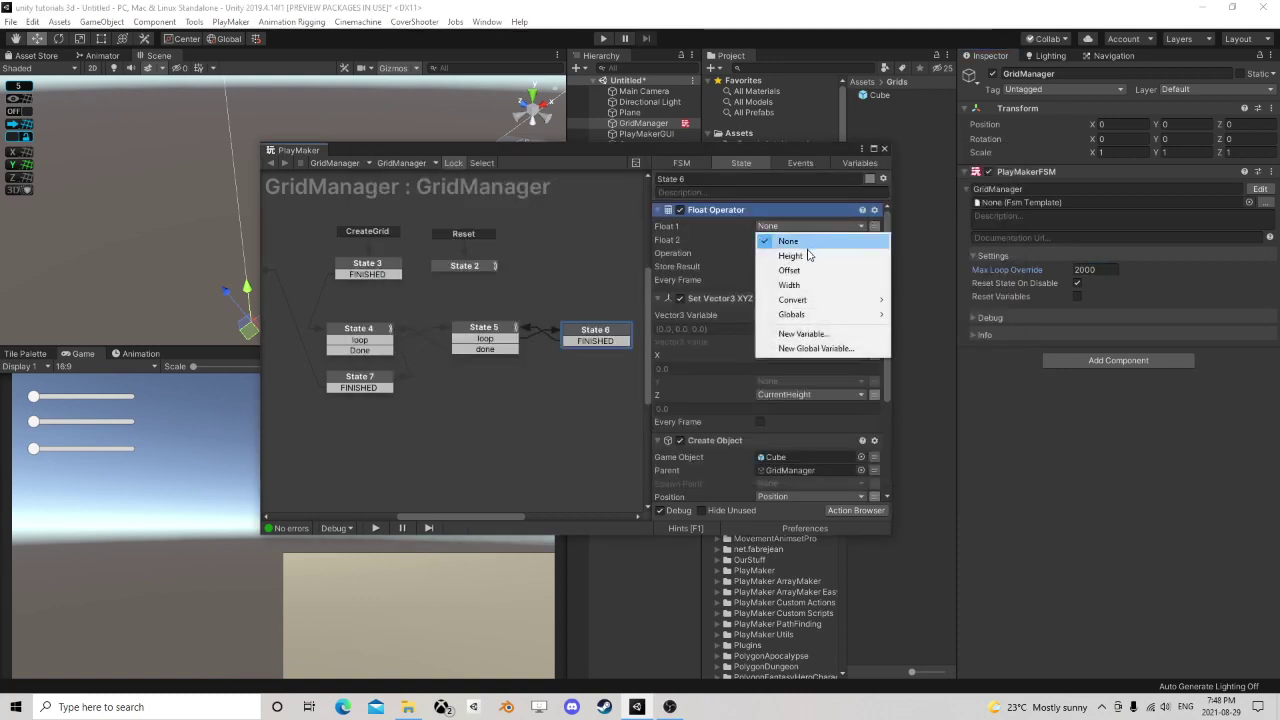
pyautogui.click(808, 270)
pyautogui.click(874, 253)
pyautogui.click(812, 253)
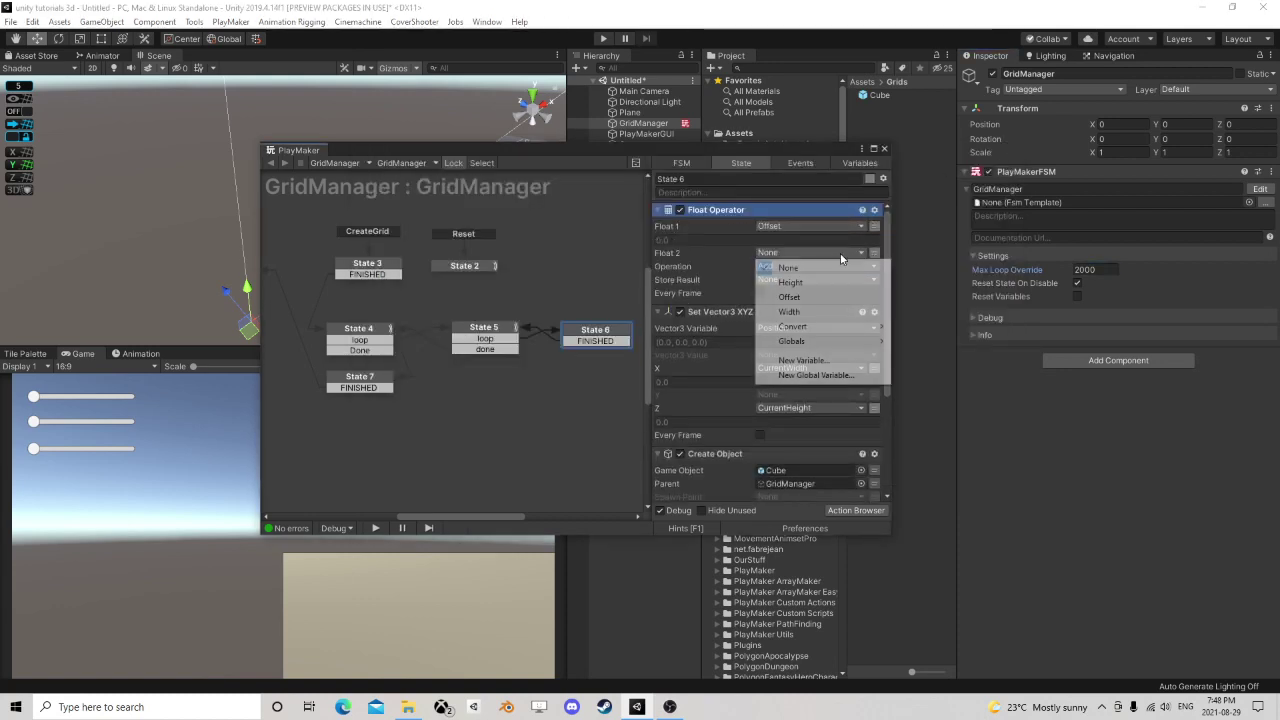
pyautogui.click(807, 313)
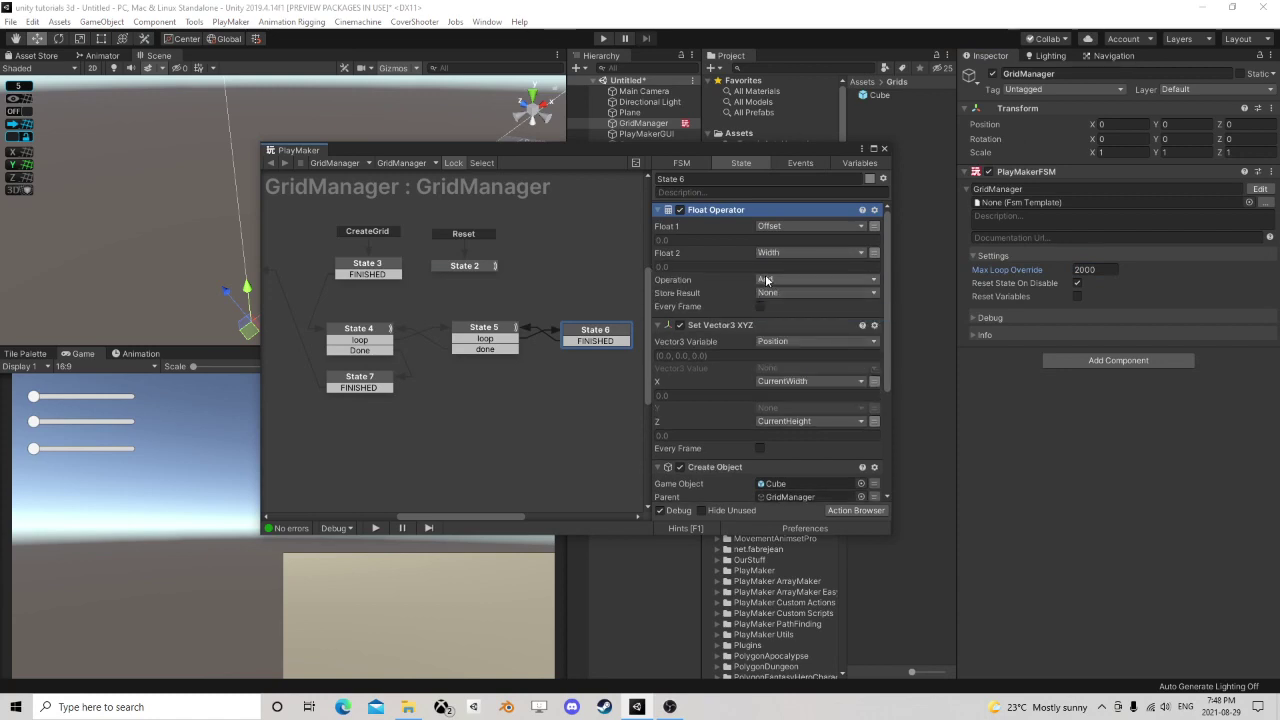
pyautogui.click(784, 255)
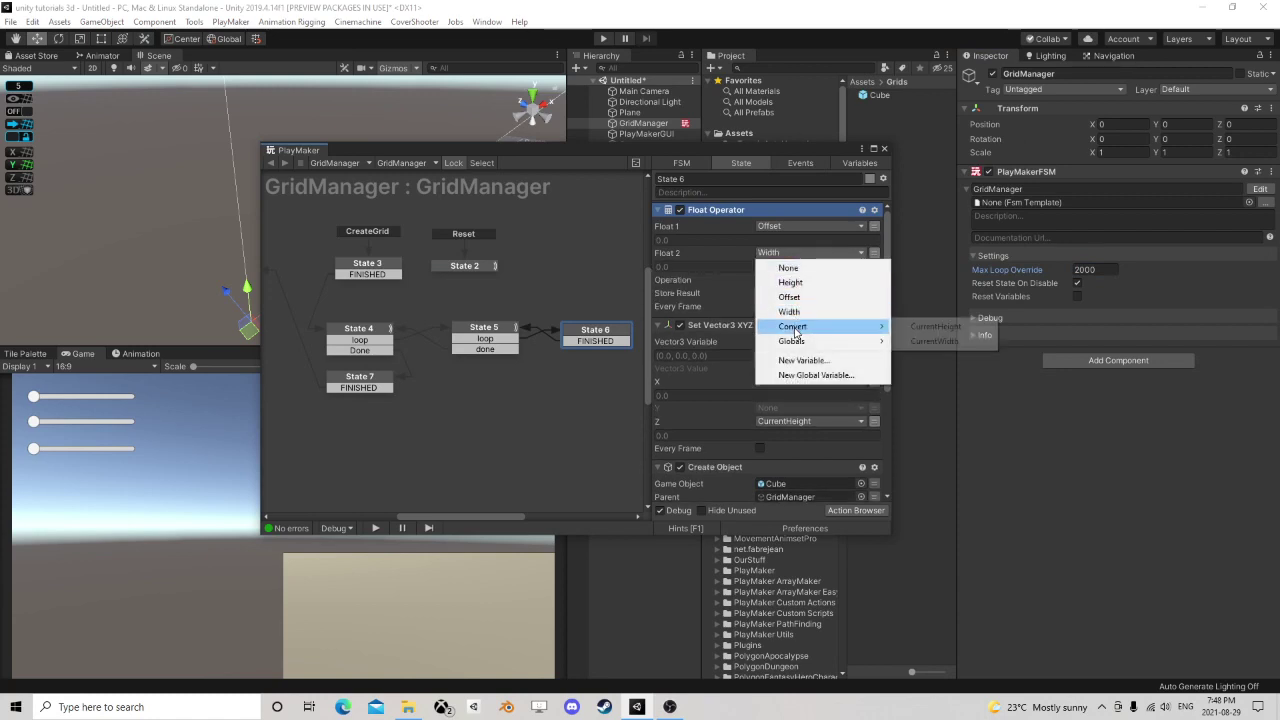
pyautogui.moveTo(868, 327)
pyautogui.click(938, 342)
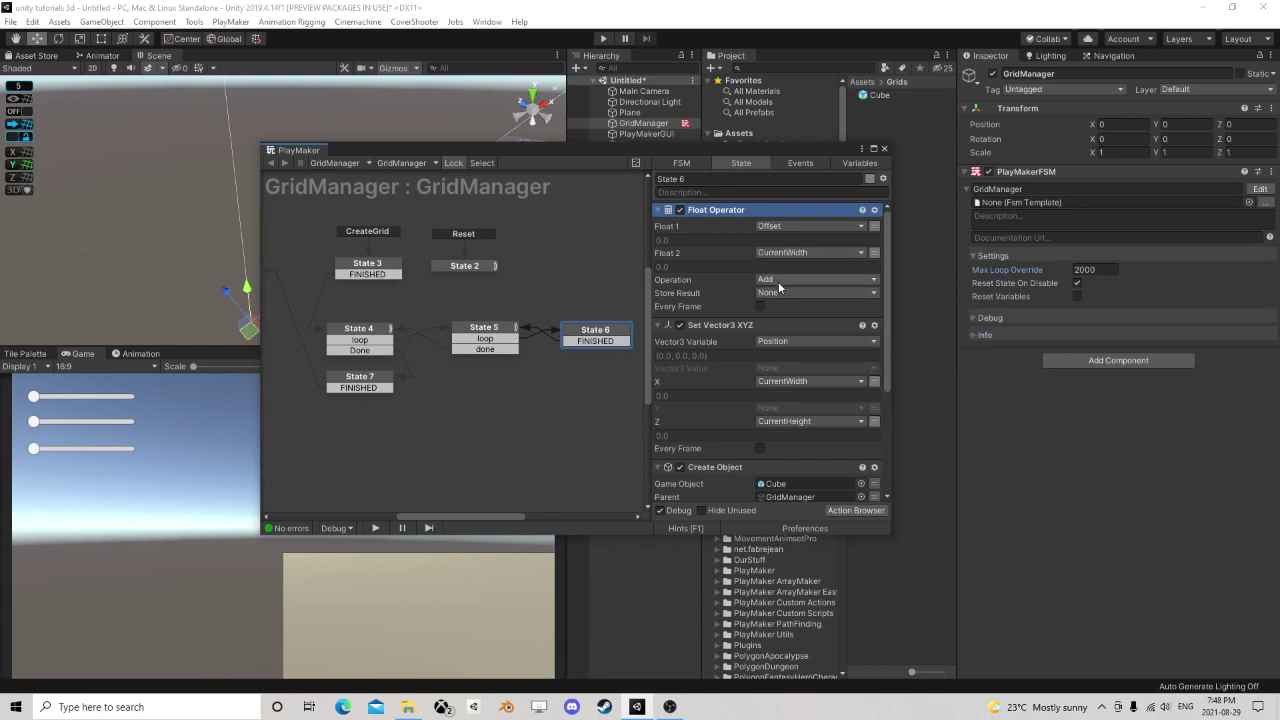
pyautogui.click(779, 280)
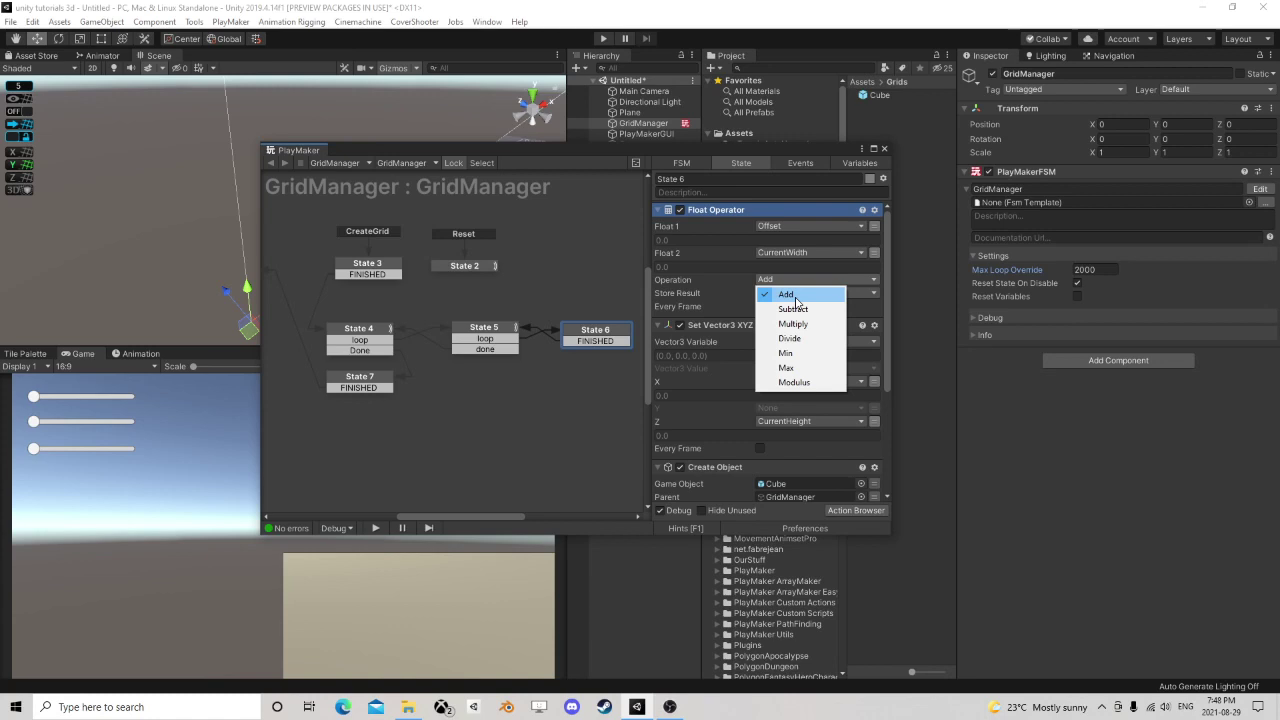
pyautogui.click(793, 324)
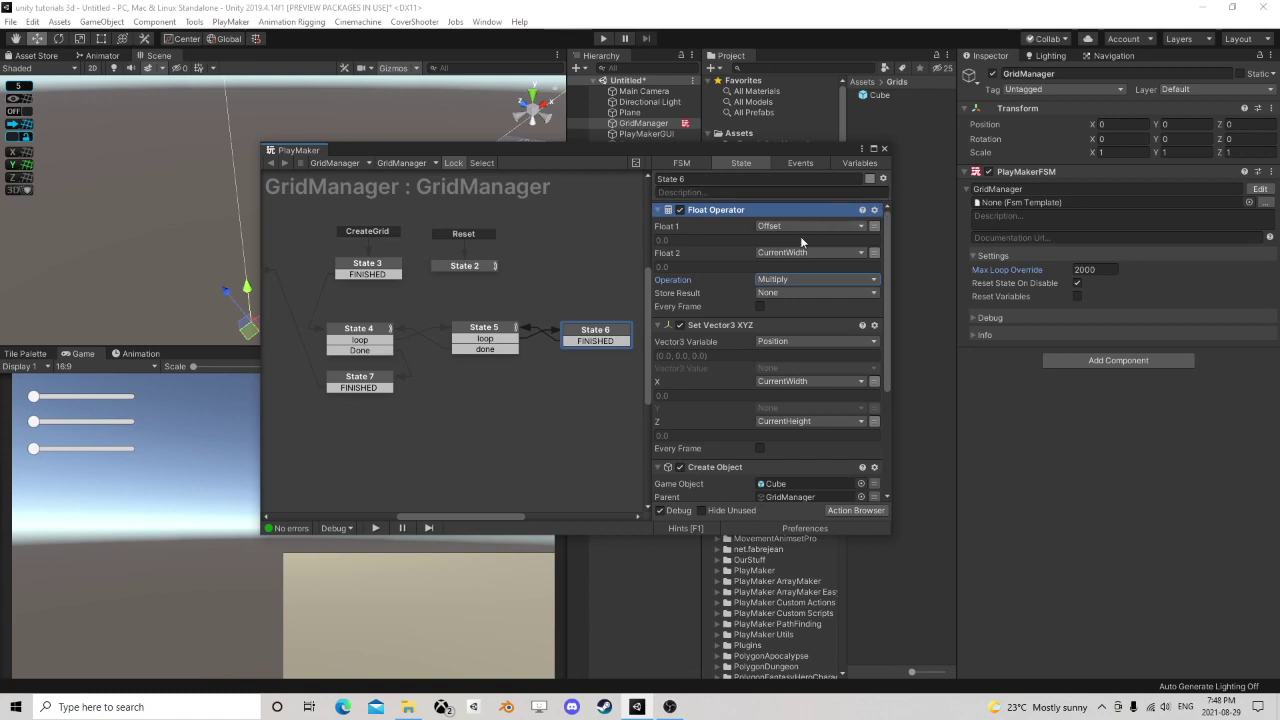
# - Inspect the Height slider and test the height and width sliders in Play mode, closing the FSM editor when finished
pyautogui.moveTo(710, 151); pyautogui.dragTo(882, 248)
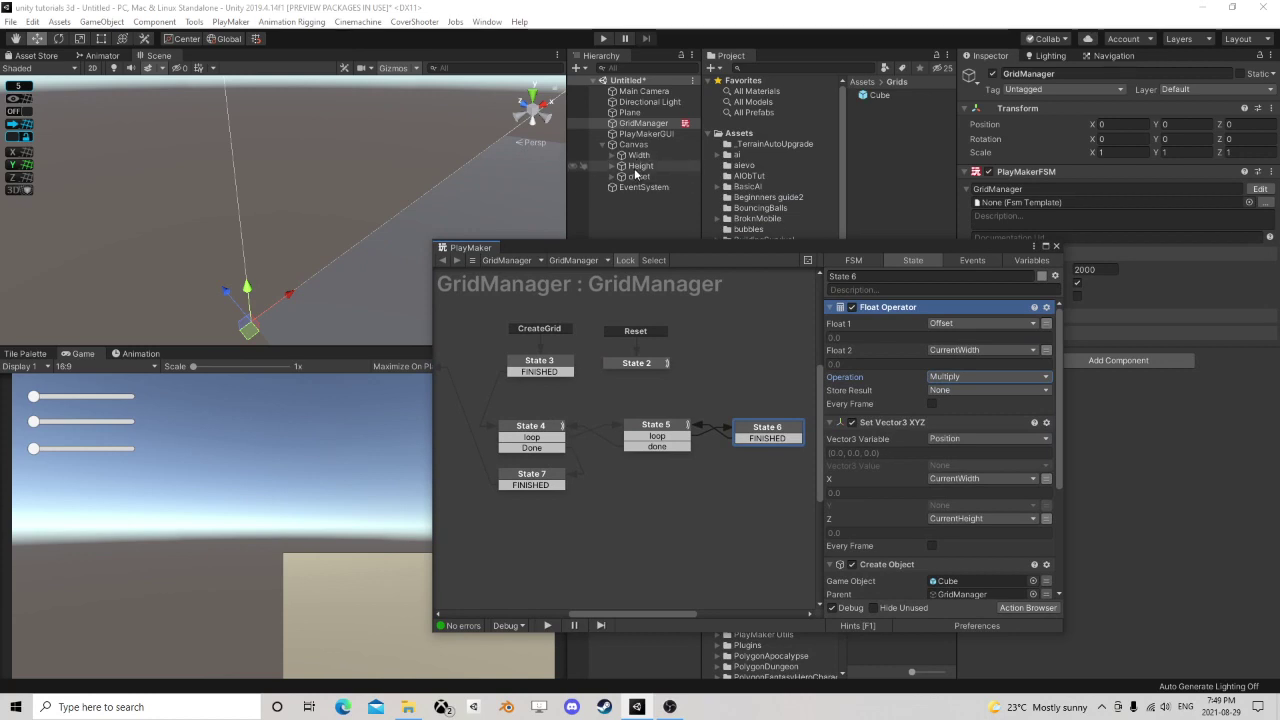
pyautogui.click(636, 167)
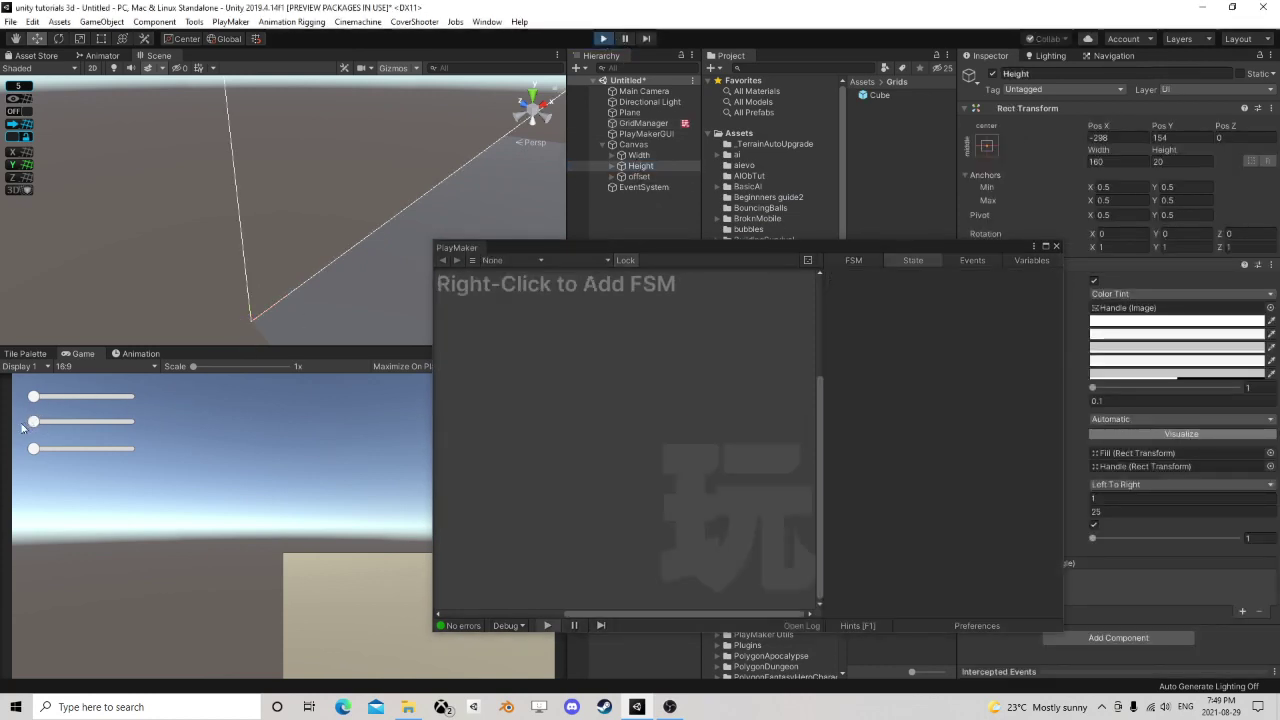
pyautogui.moveTo(34, 421)
pyautogui.mouseDown()
pyautogui.moveTo(39, 399)
pyautogui.moveTo(52, 400)
pyautogui.moveTo(35, 400)
pyautogui.mouseUp()
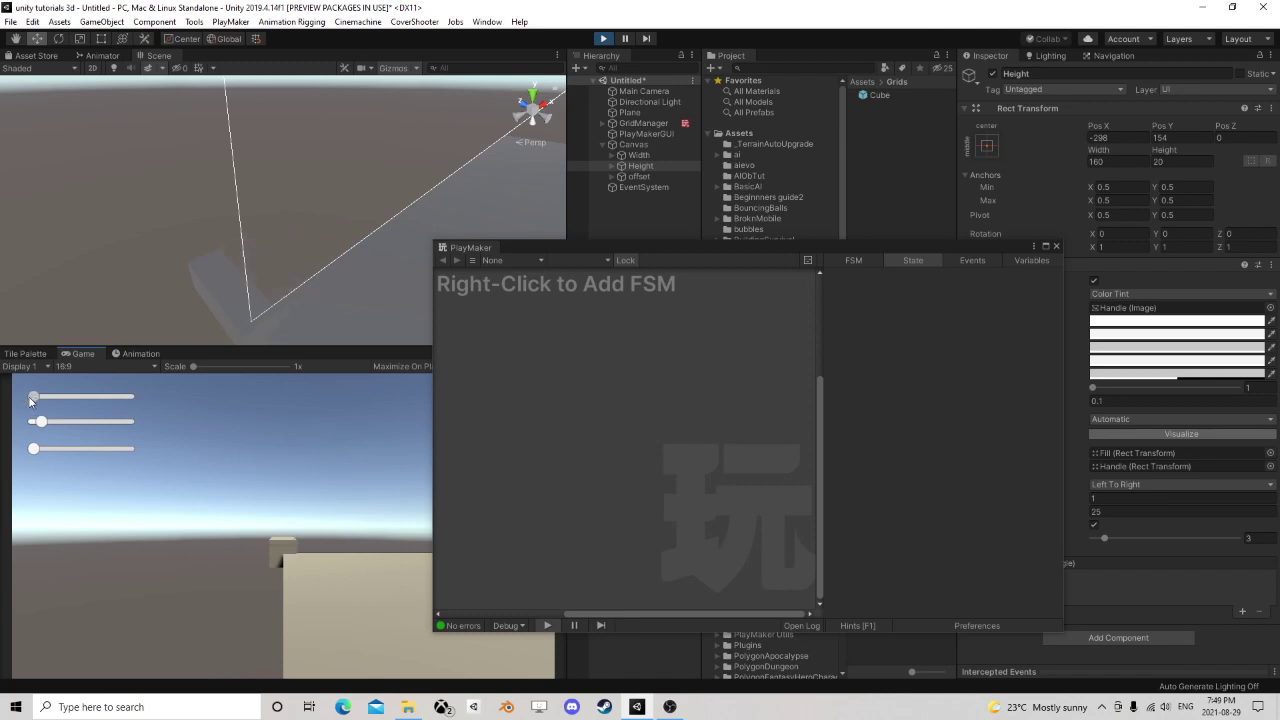
pyautogui.moveTo(31, 401); pyautogui.dragTo(40, 400)
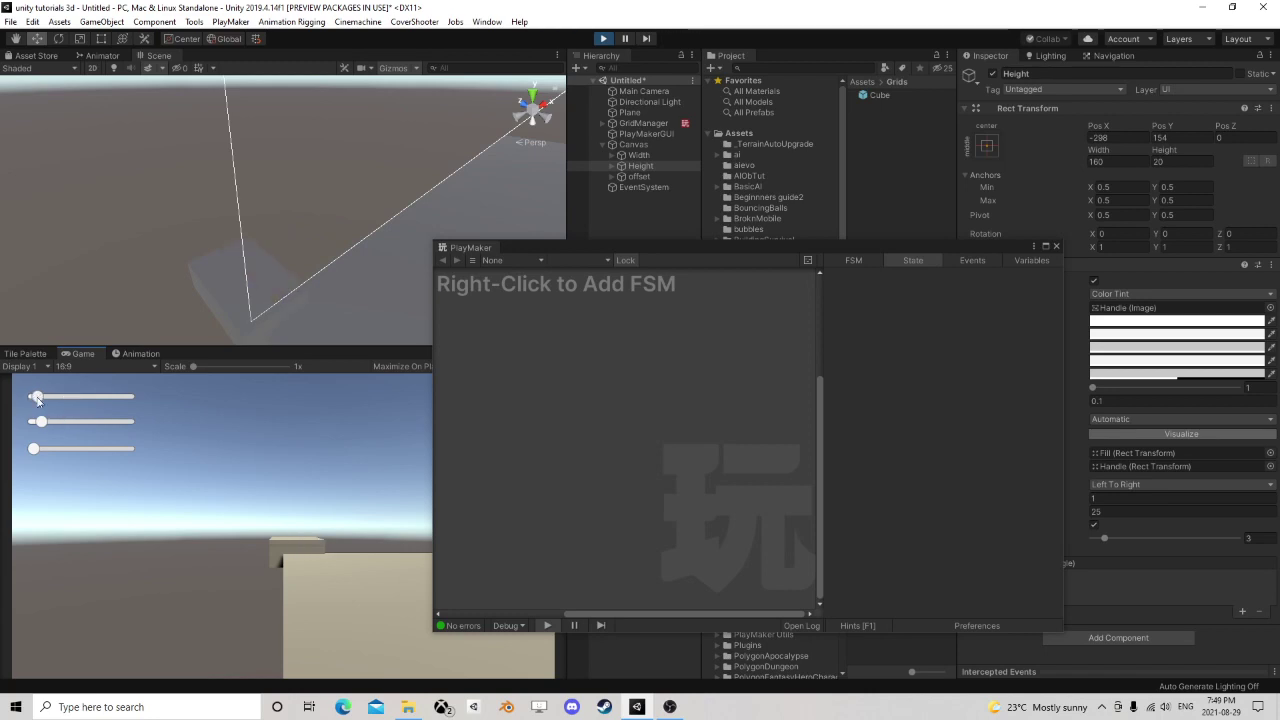
pyautogui.moveTo(734, 246); pyautogui.dragTo(574, 216)
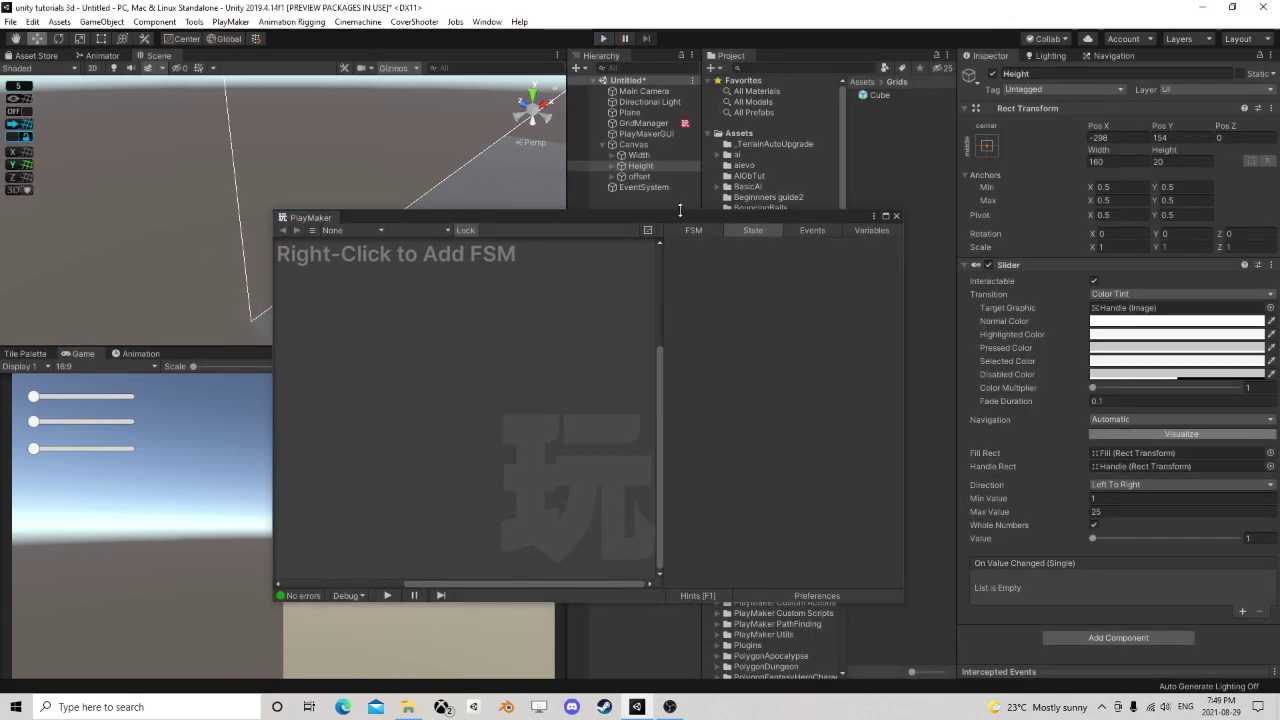
pyautogui.click(896, 215)
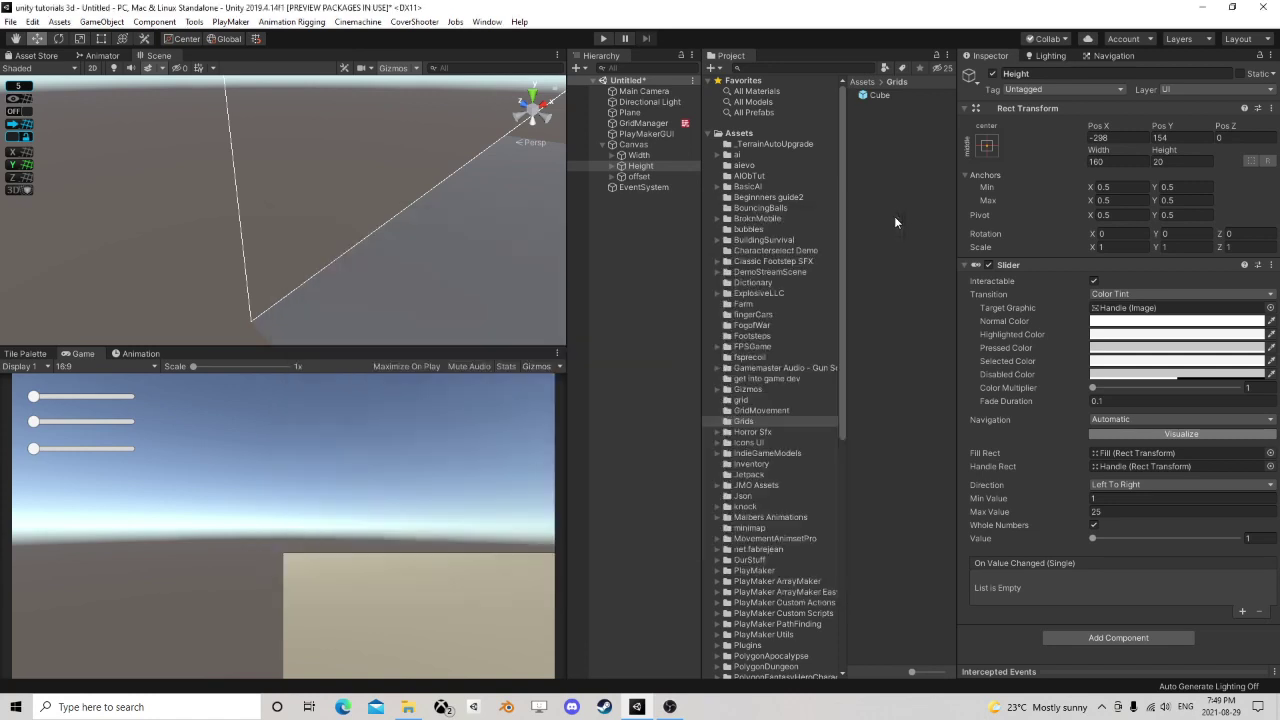
# - Reopen State 6 of the GridManager FSM and store the Float Operator's result in a new variable named CurrentWidthOffSet
pyautogui.click(645, 123)
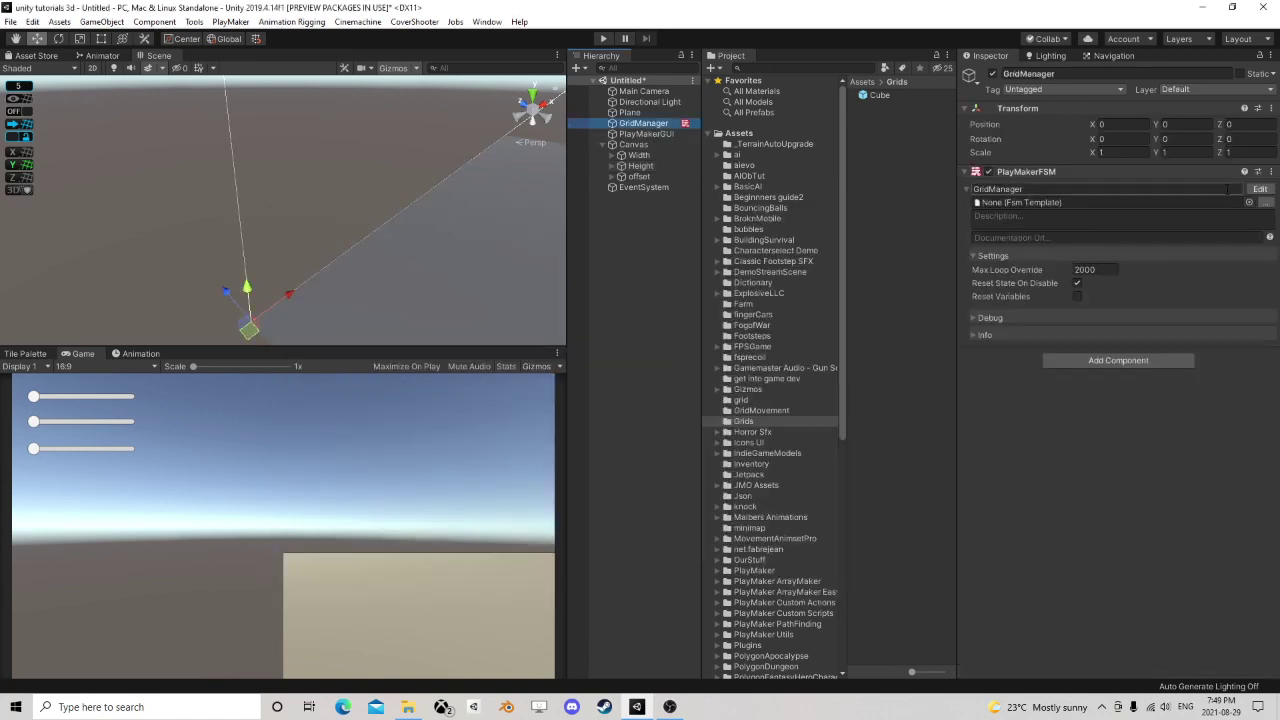
pyautogui.click(1260, 188)
pyautogui.moveTo(650, 335); pyautogui.dragTo(490, 295, button='middle')
pyautogui.click(570, 383)
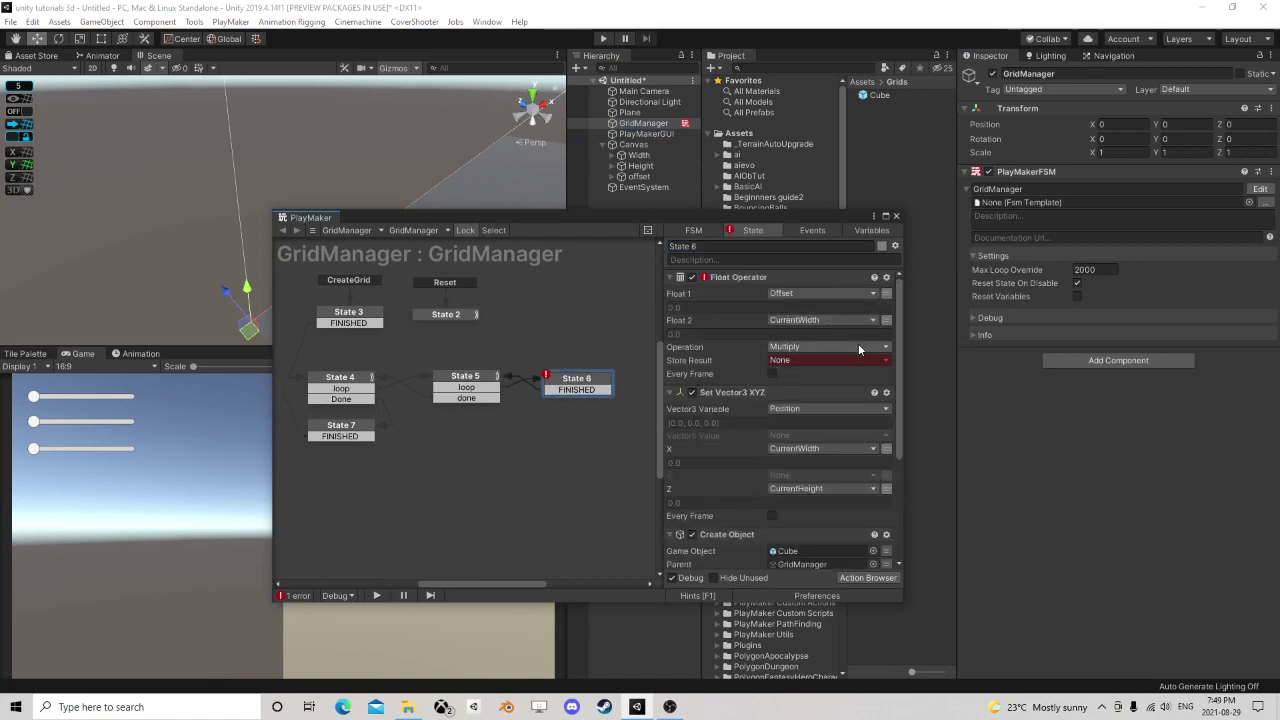
pyautogui.click(806, 361)
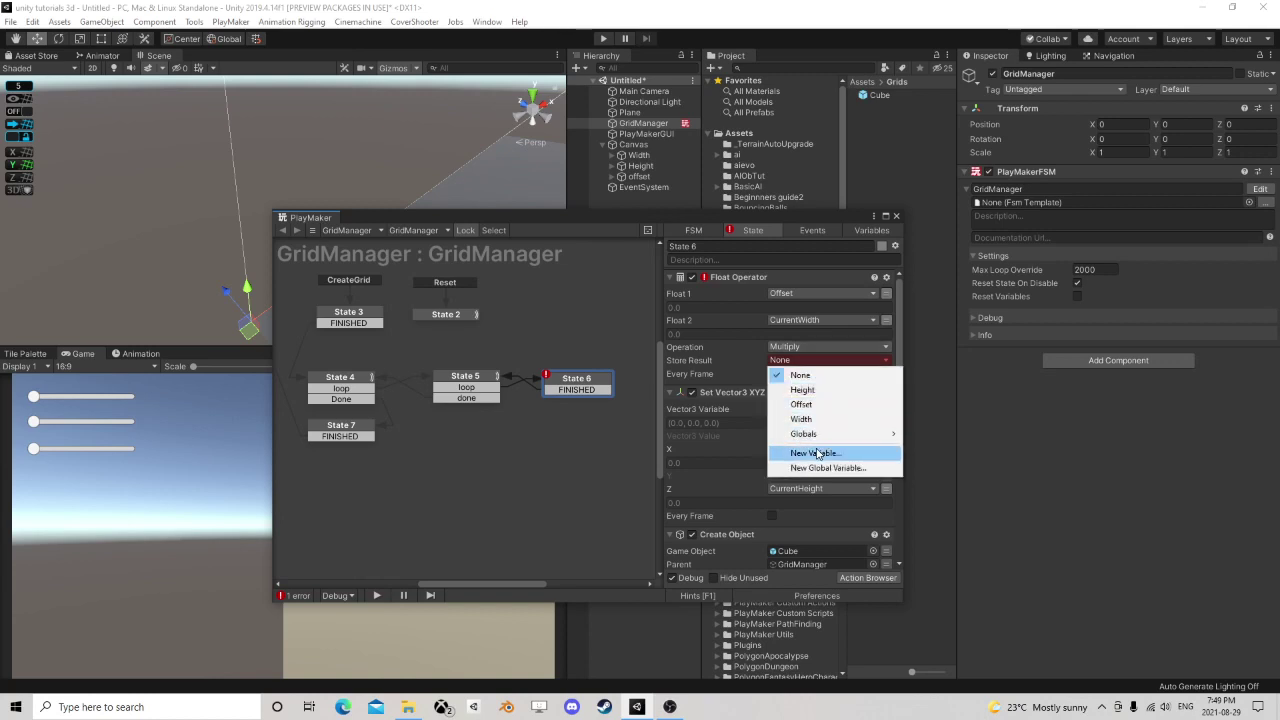
pyautogui.click(816, 453)
pyautogui.write('Cu')
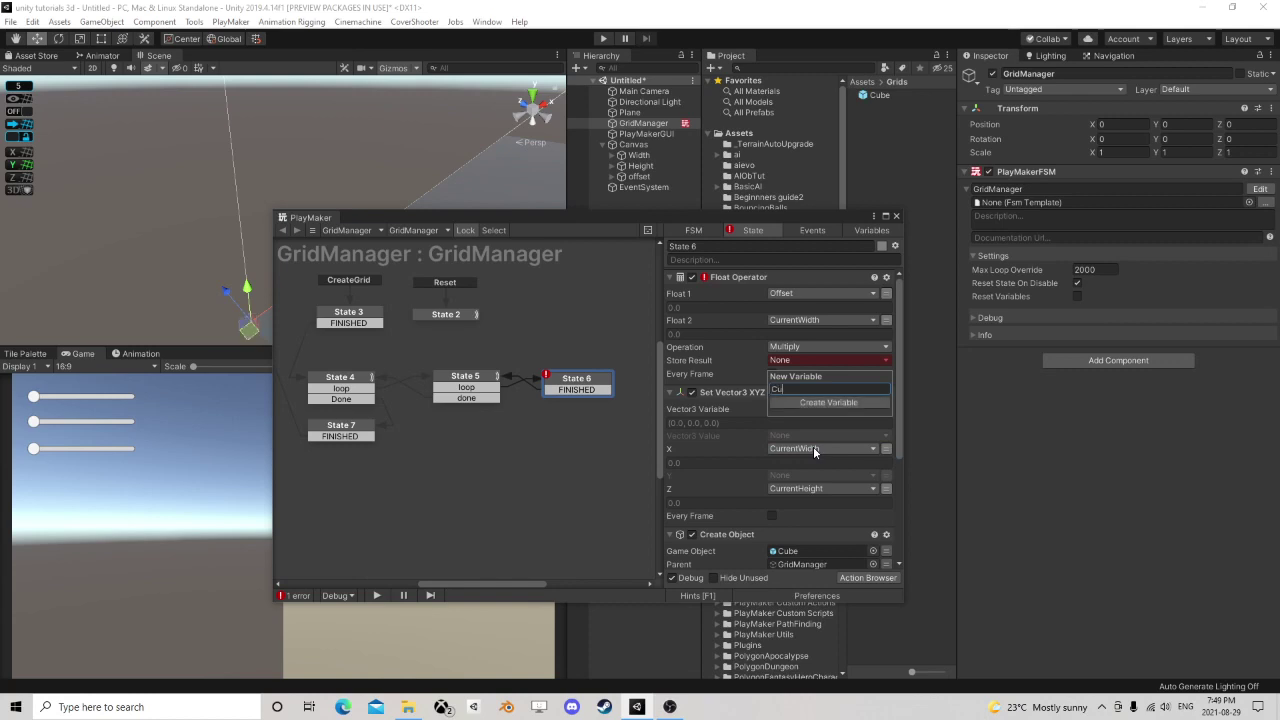
pyautogui.write('rrentWidthOffSet')
pyautogui.press('Return')
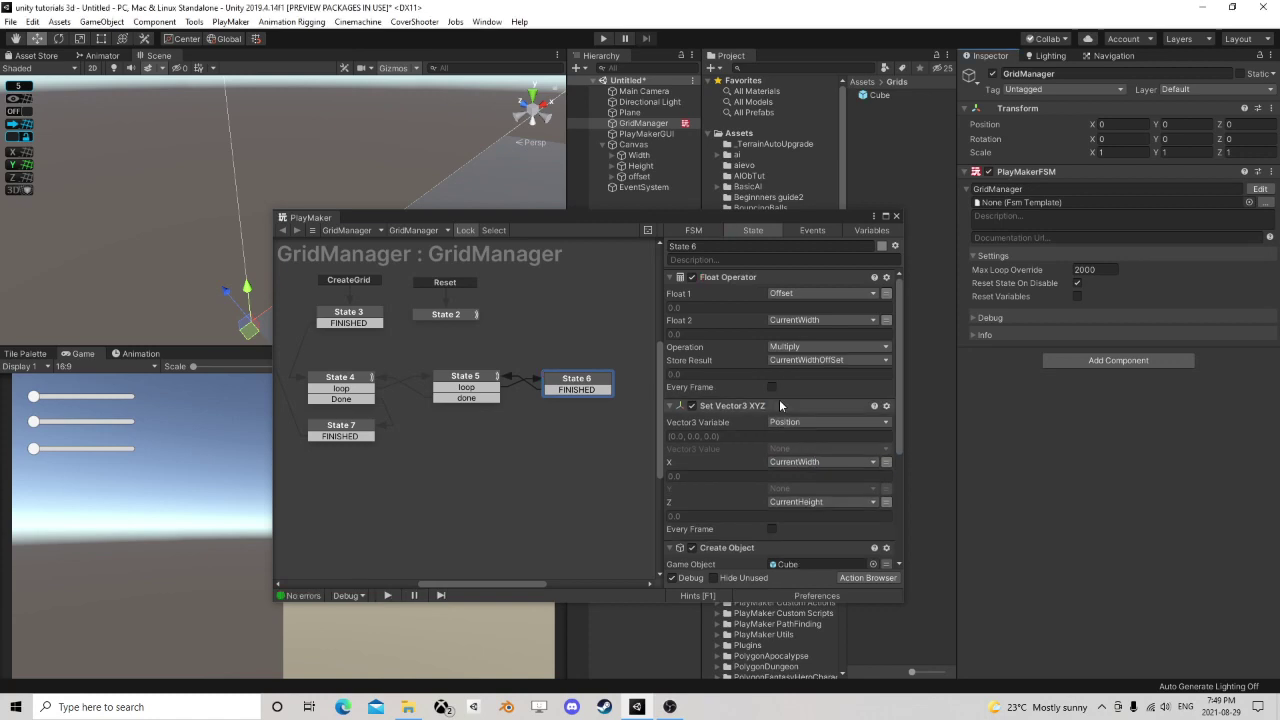
pyautogui.click(855, 578)
pyautogui.write('float ')
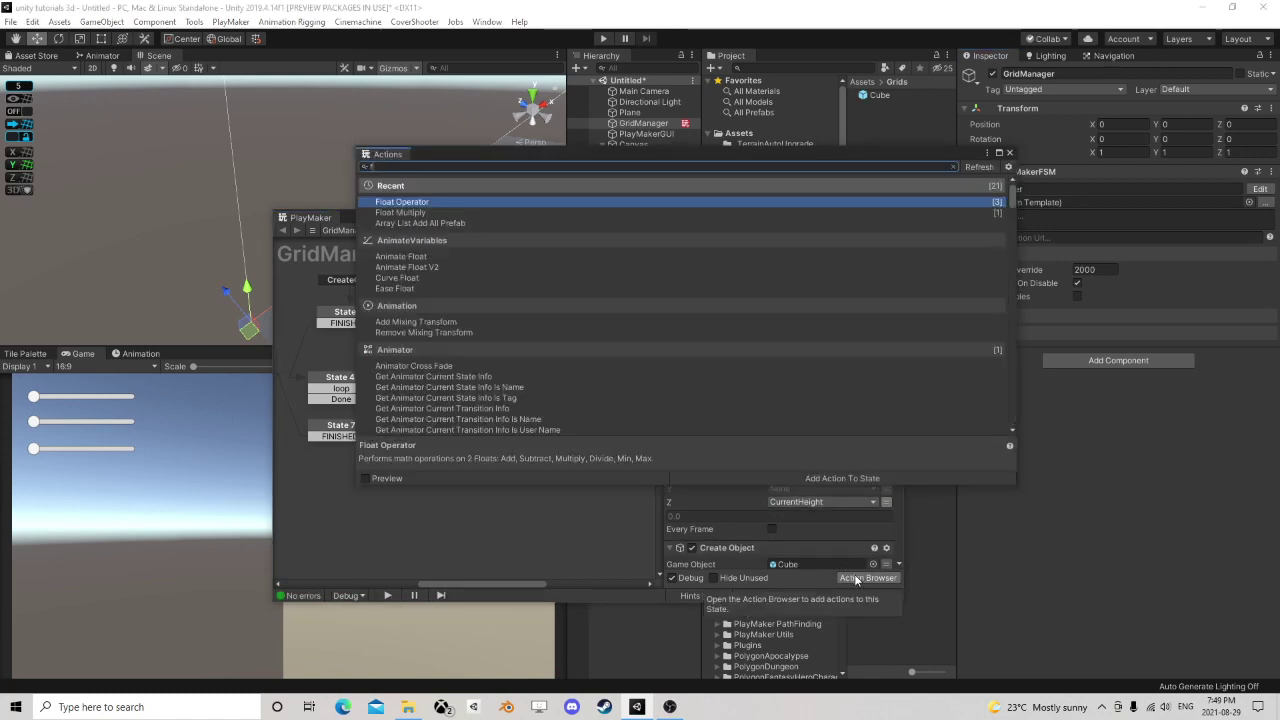
pyautogui.write('add')
pyautogui.press('Down')
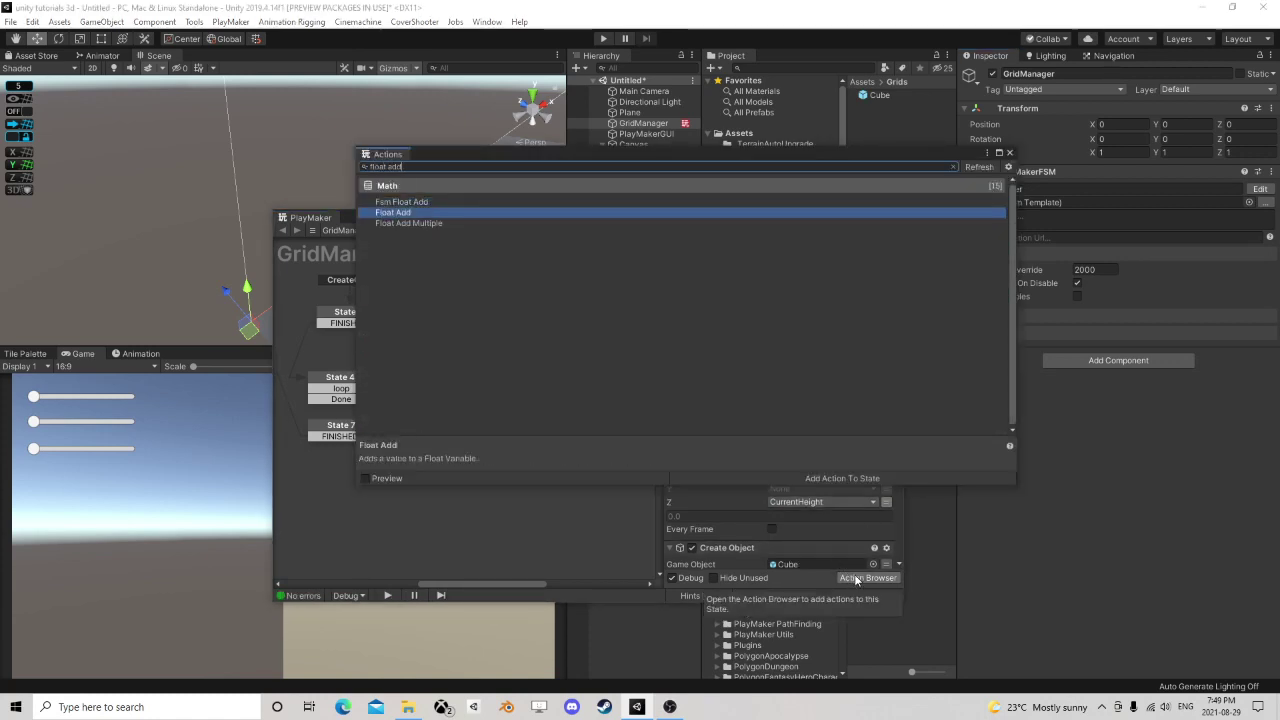
pyautogui.press('Return')
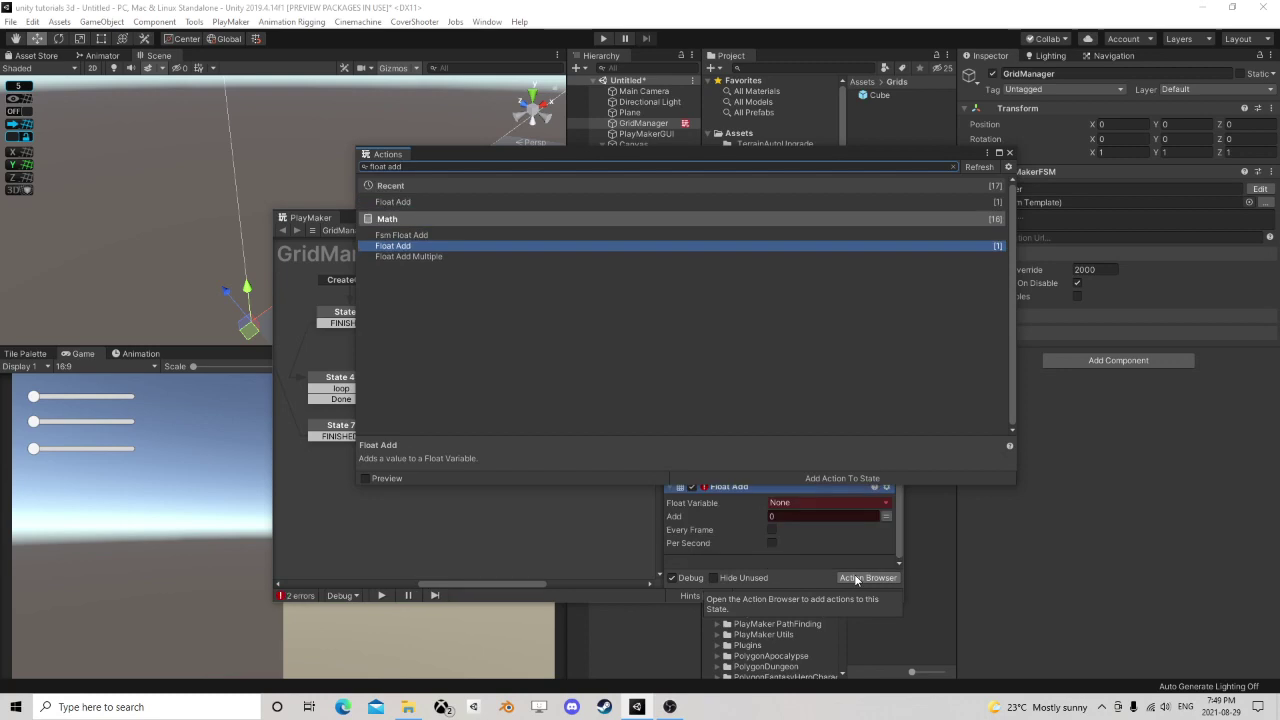
pyautogui.click(1009, 153)
pyautogui.moveTo(725, 490); pyautogui.dragTo(727, 406)
pyautogui.click(800, 422)
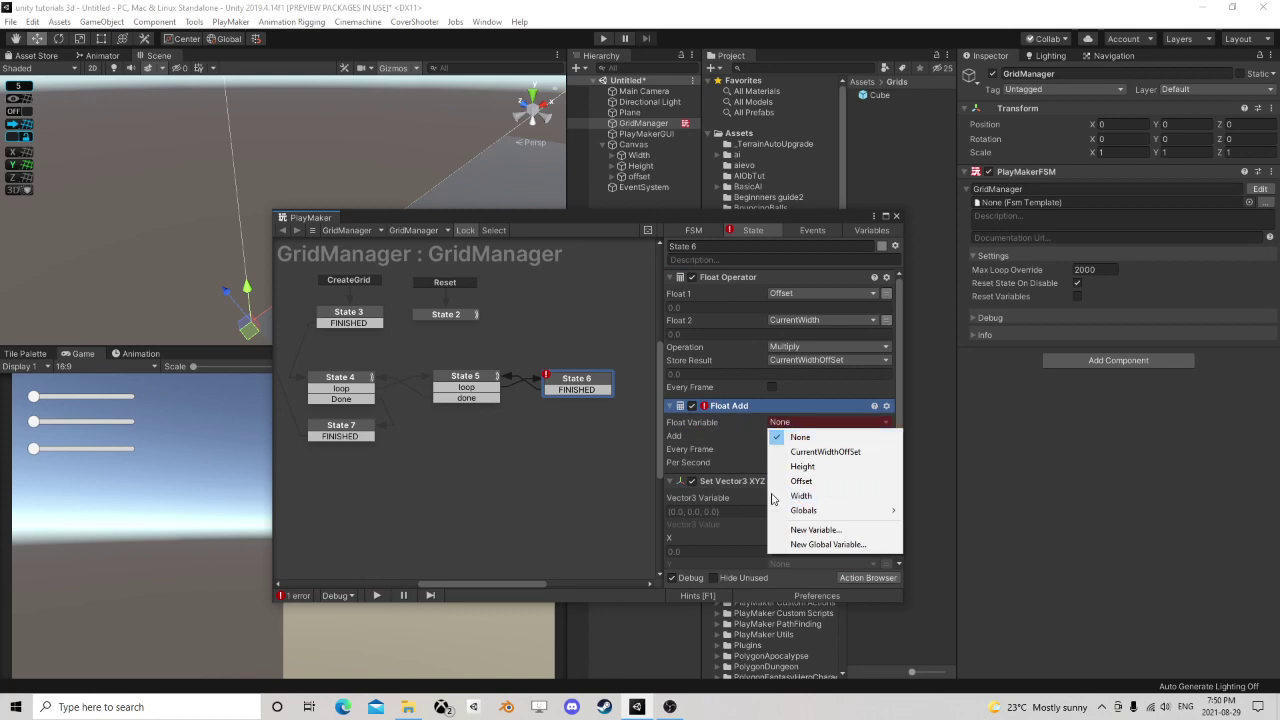
pyautogui.moveTo(817, 513)
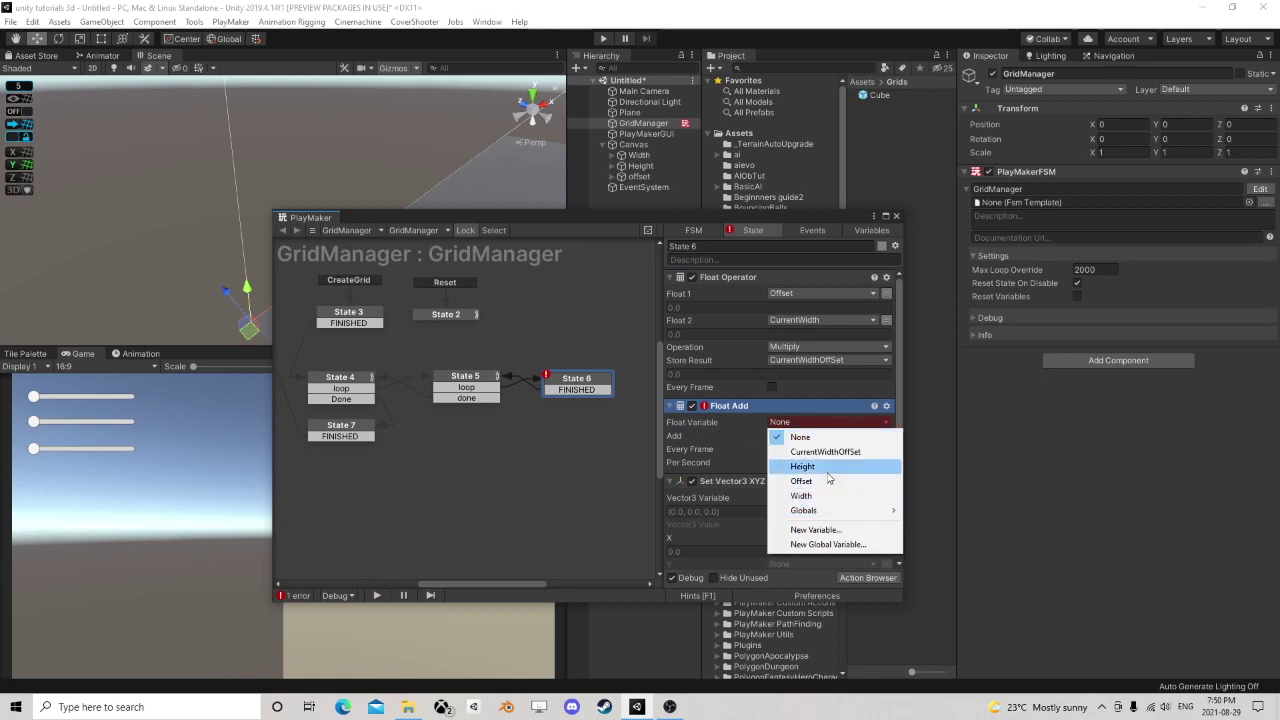
pyautogui.click(756, 446)
pyautogui.rightClick(736, 410)
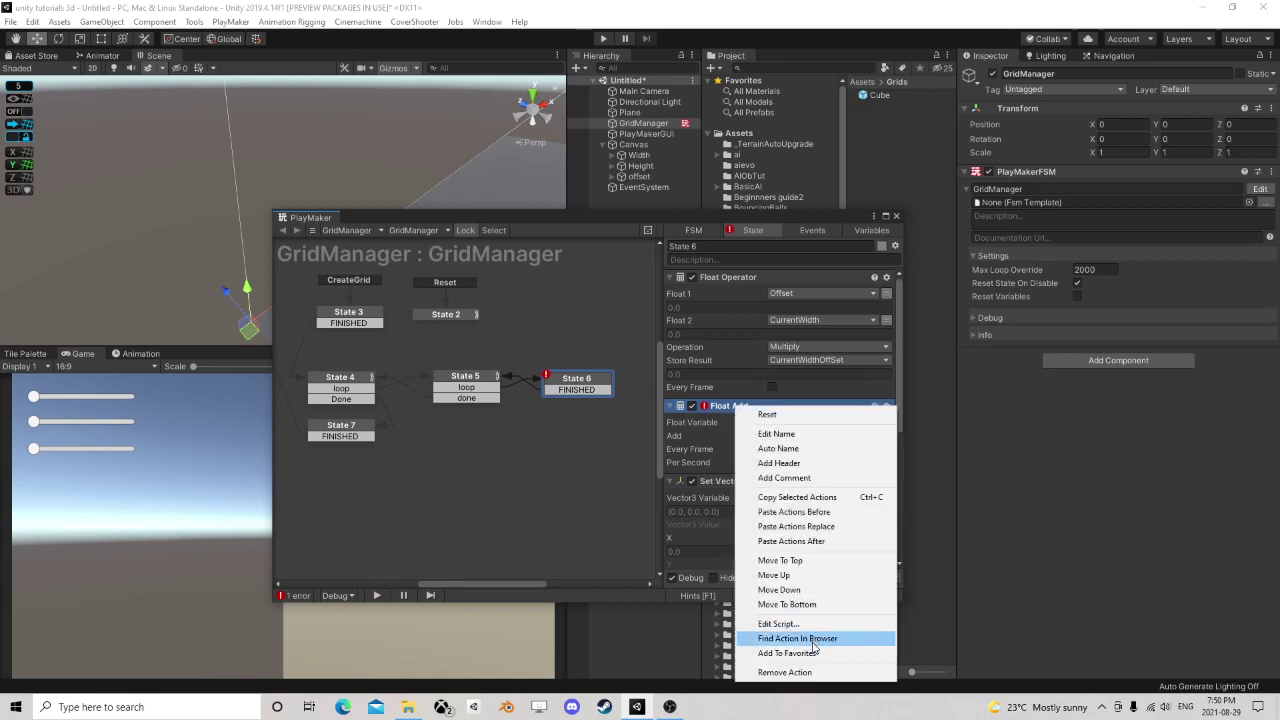
pyautogui.click(812, 672)
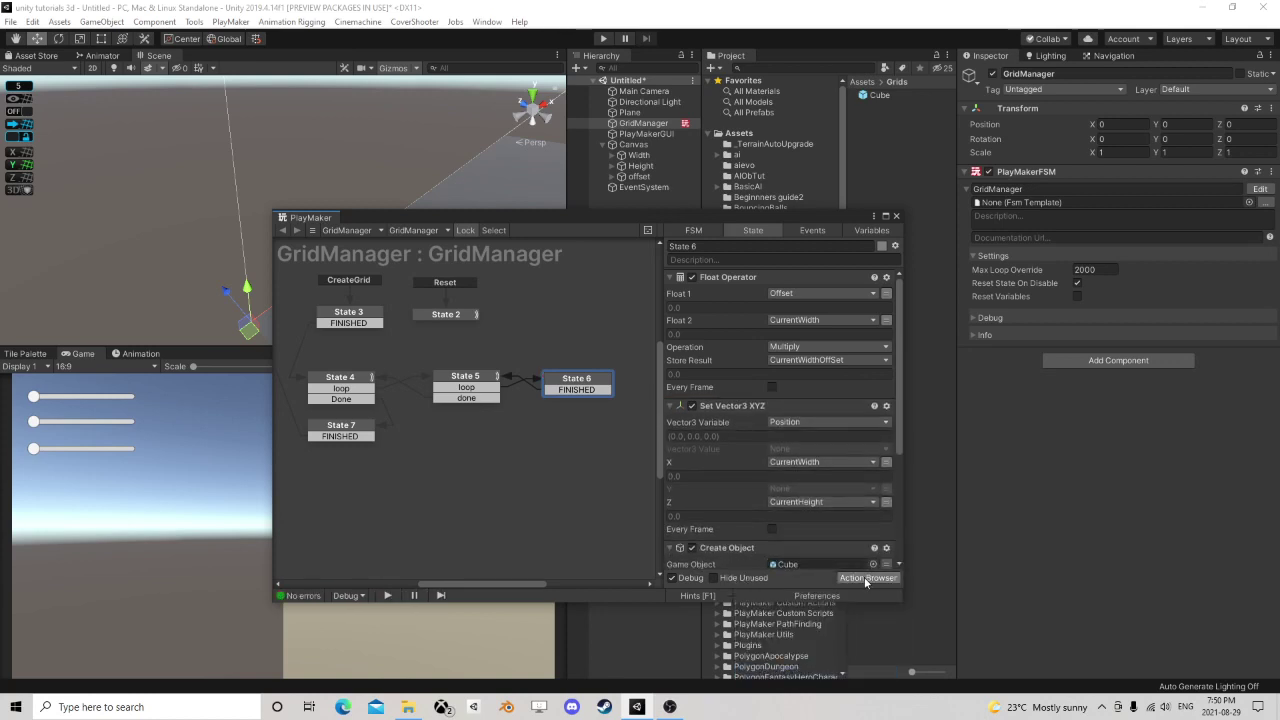
# - Add a second Float Operator action to State 6, placed between the first Float Operator and Set Vector3 XYZ
pyautogui.click(866, 578)
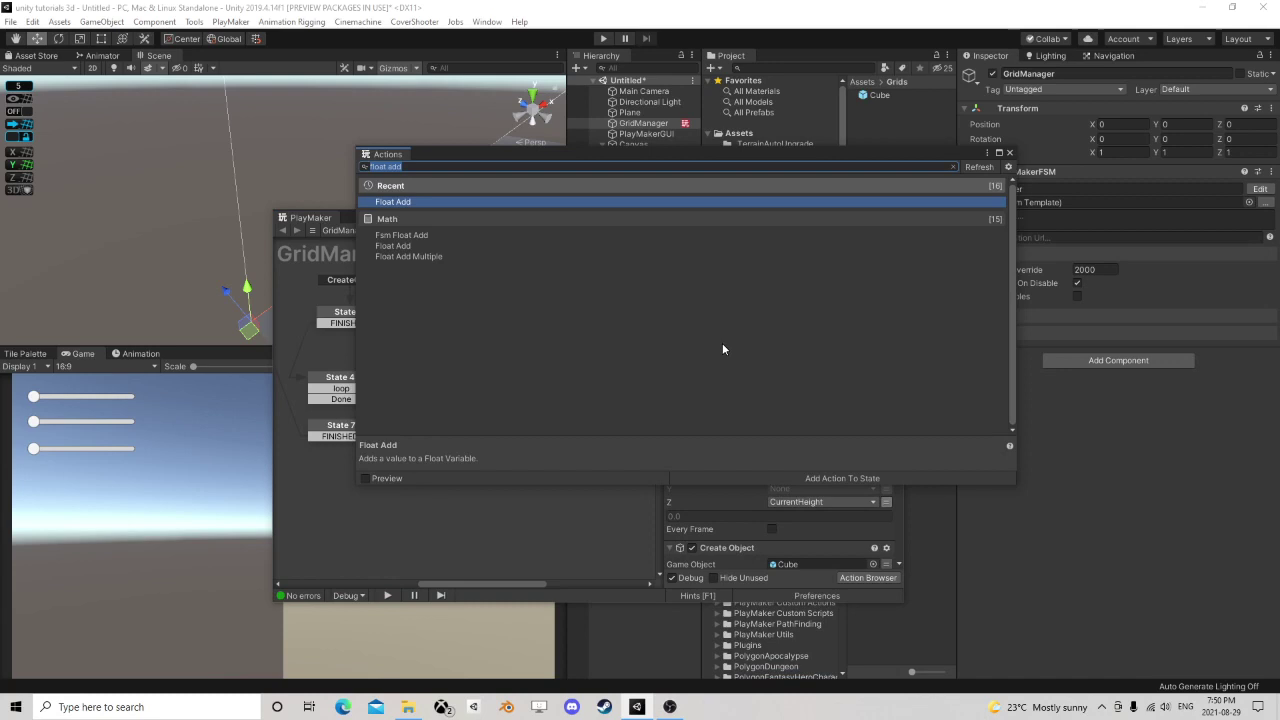
pyautogui.write('float')
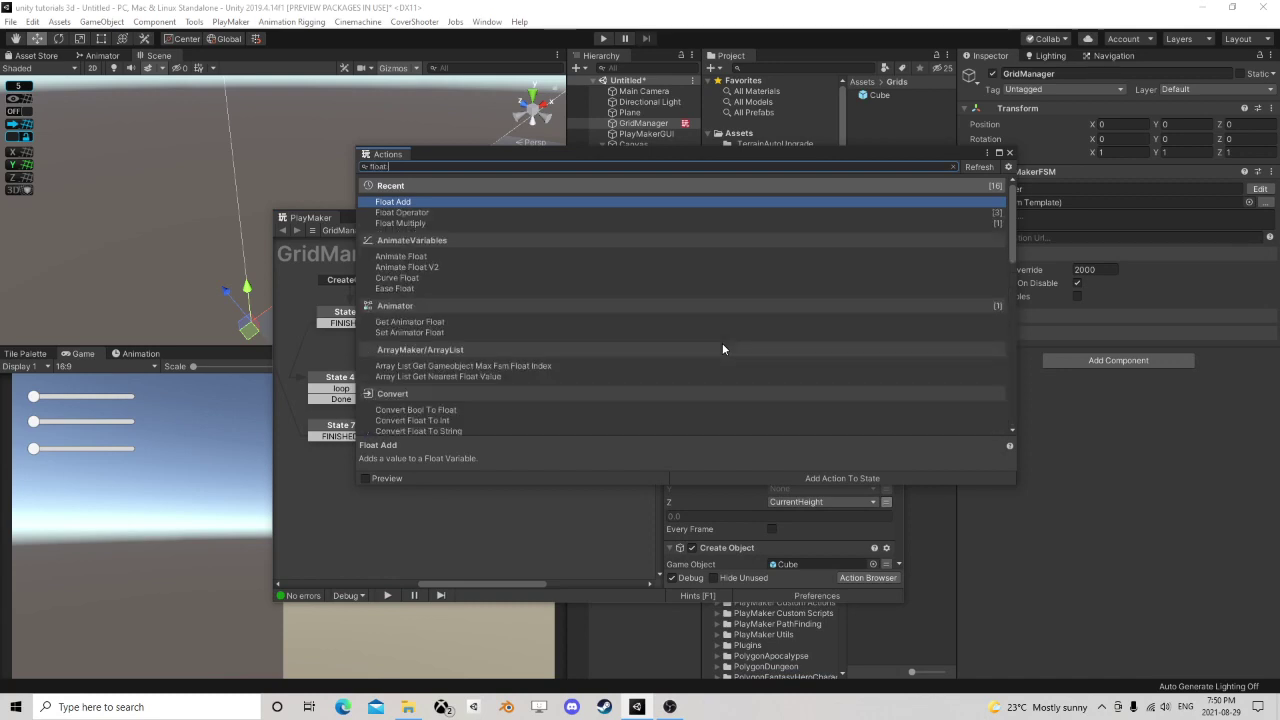
pyautogui.press('Down')
pyautogui.press('Return')
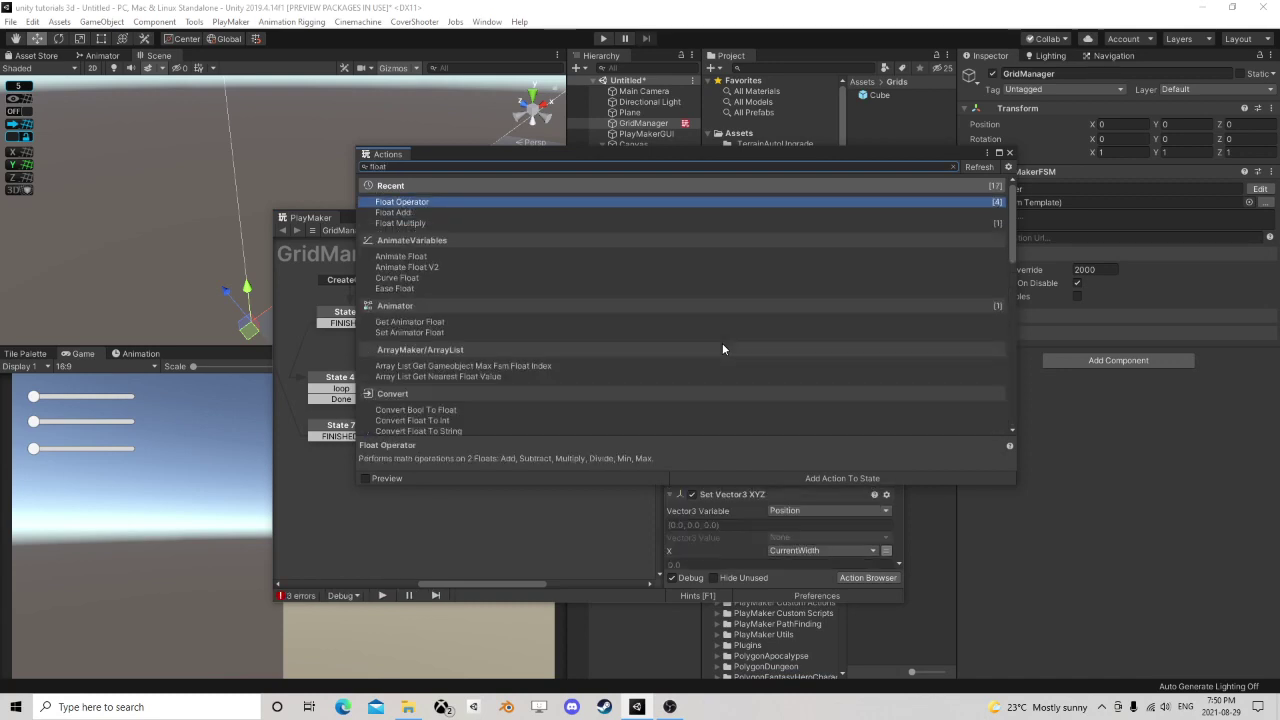
pyautogui.click(1010, 155)
pyautogui.moveTo(730, 286); pyautogui.dragTo(756, 490)
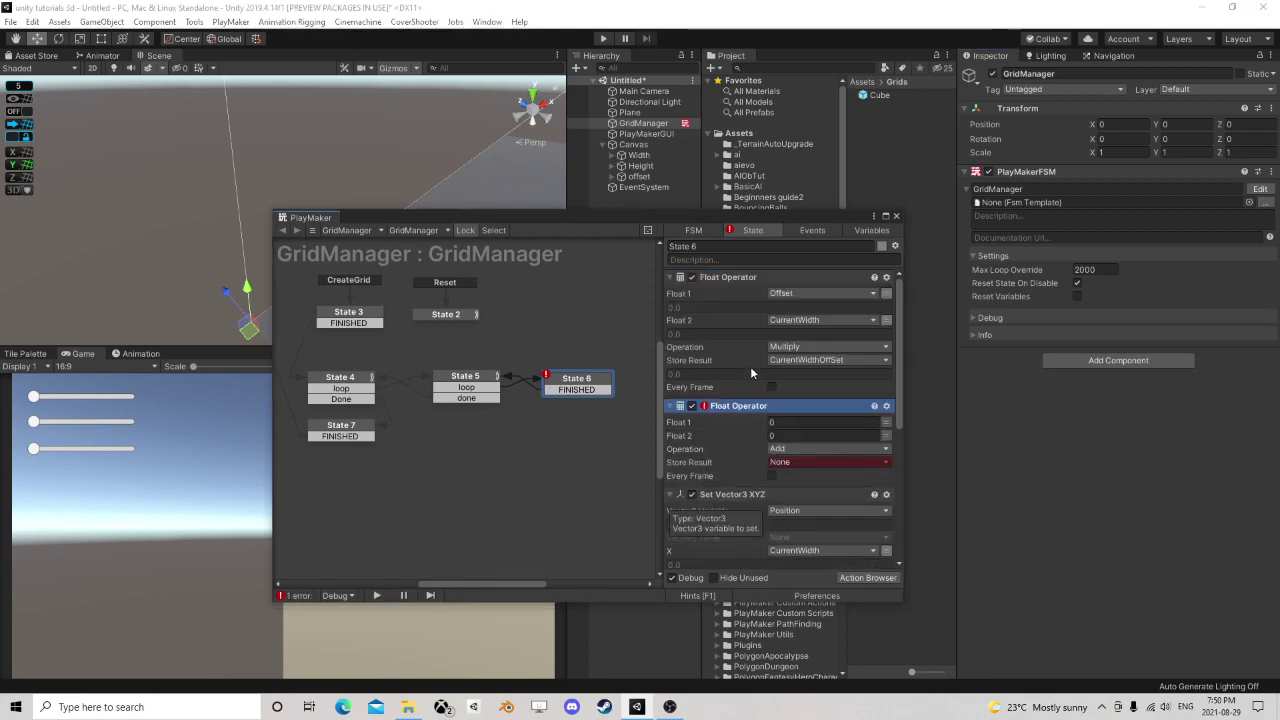
# - Set the second Float Operator's Float 1 to the converted CurrentWidth variable and Float 2 to CurrentWidthOffSet
pyautogui.click(886, 422)
pyautogui.click(830, 422)
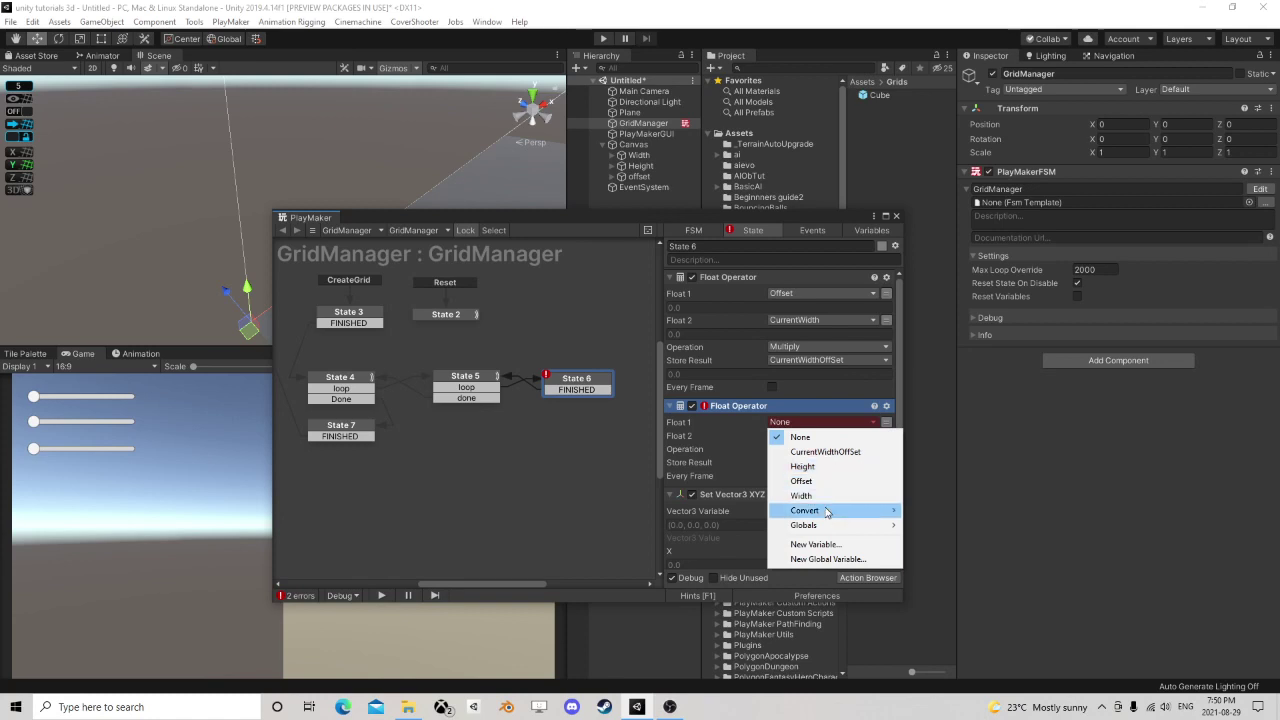
pyautogui.moveTo(832, 510)
pyautogui.click(941, 526)
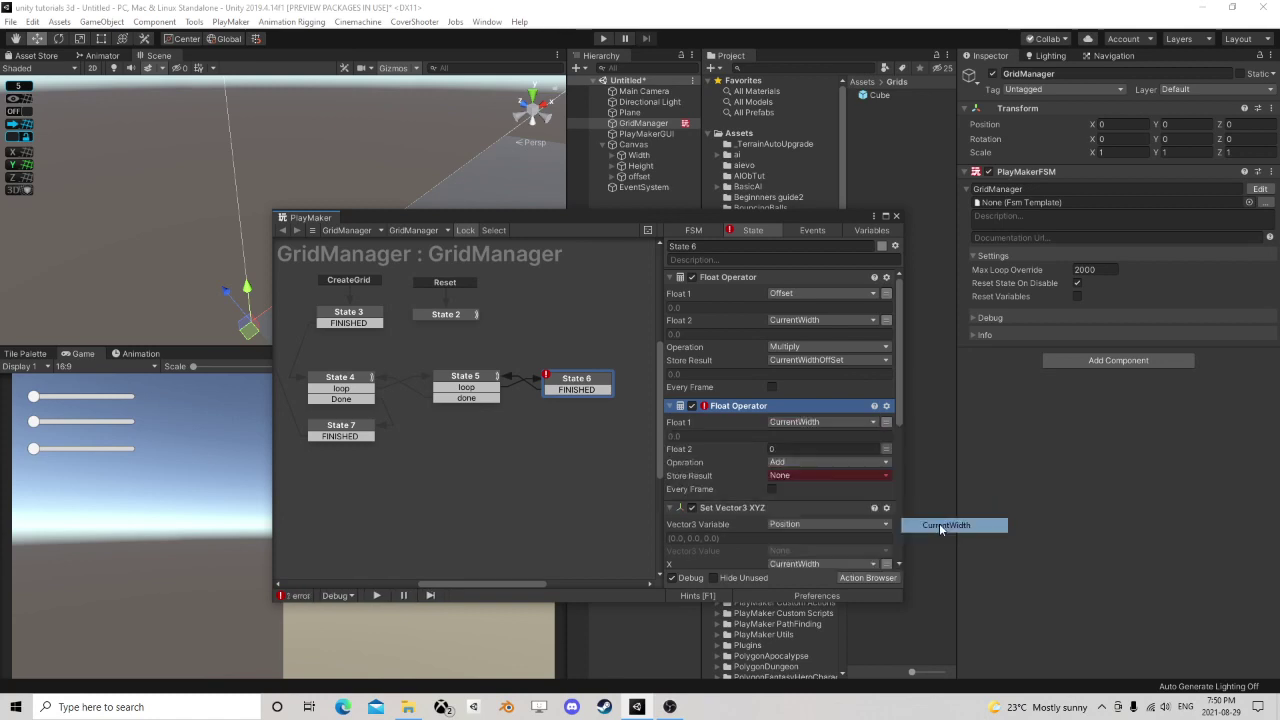
pyautogui.click(886, 449)
pyautogui.click(815, 450)
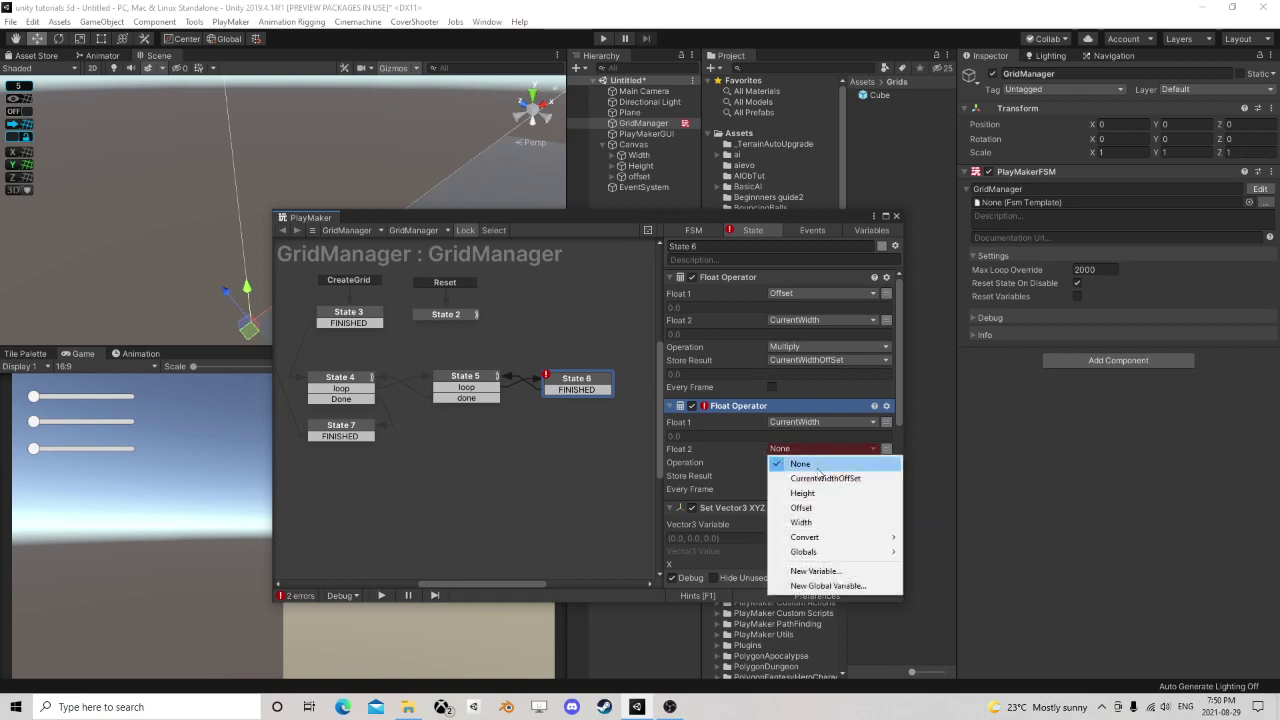
pyautogui.click(835, 478)
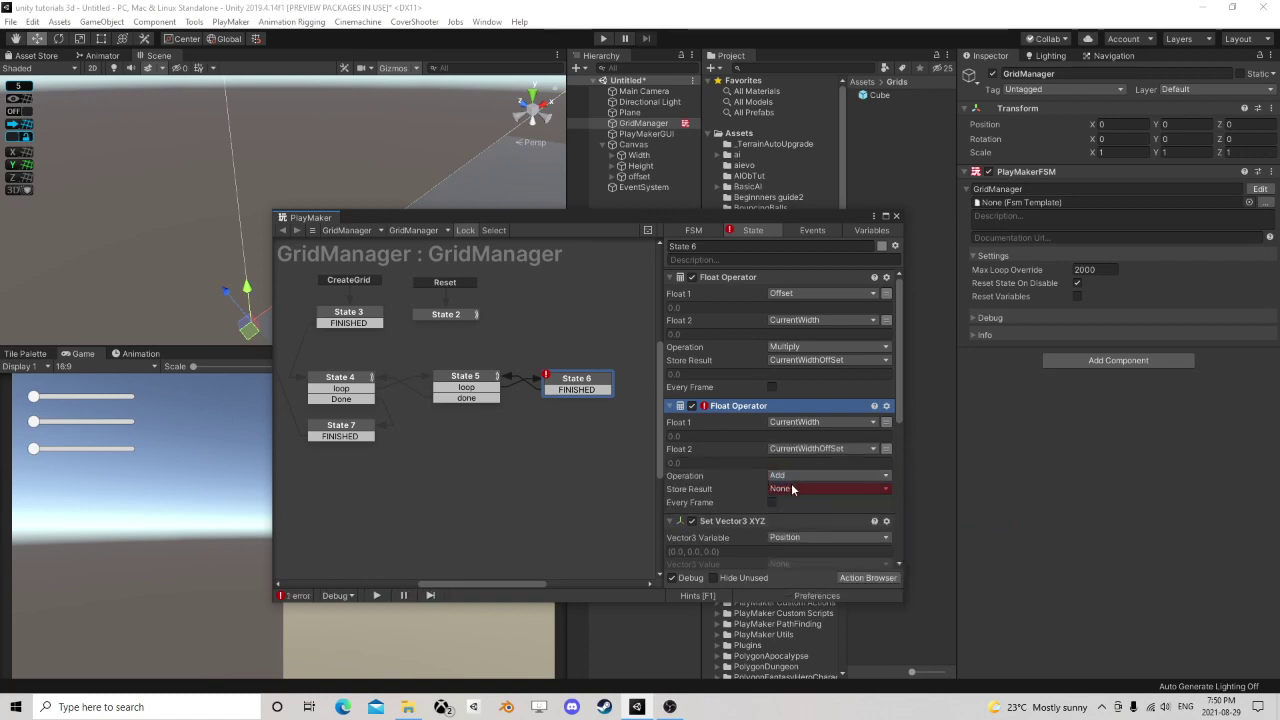
# - Set the second Float Operator's operation to Multiply and store its result in a new variable named SetWidth
pyautogui.click(828, 475)
pyautogui.click(810, 518)
pyautogui.click(804, 488)
pyautogui.click(811, 597)
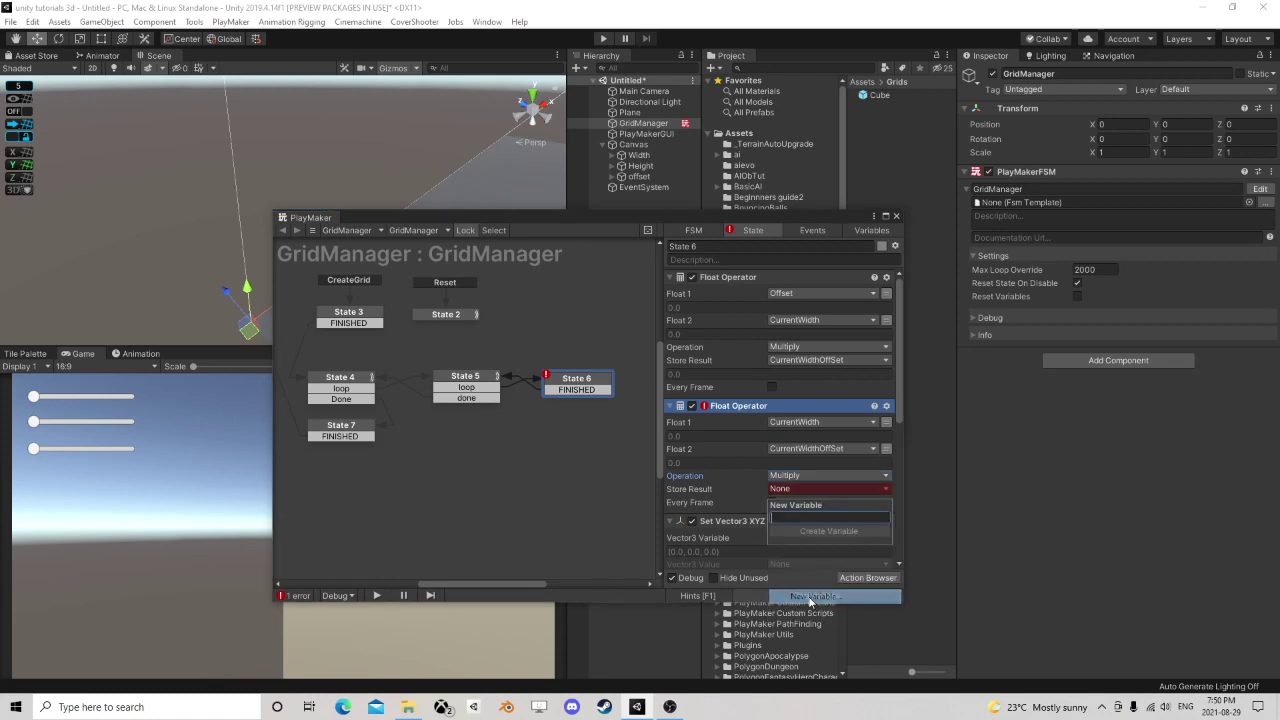
pyautogui.write('SetWi')
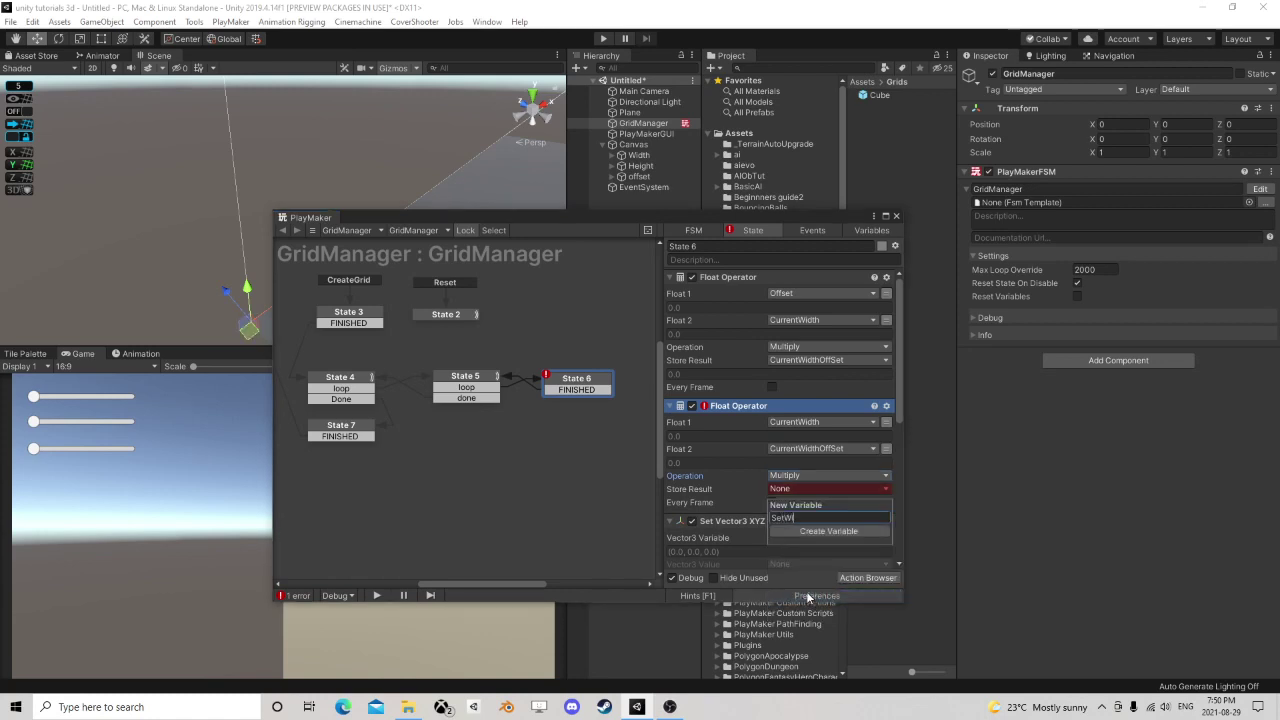
pyautogui.write('dth')
pyautogui.press('Return')
# - Use SetWidth as the X value of the Set Vector3 XYZ action and close the FSM editor
pyautogui.scroll(-2, 854, 491)
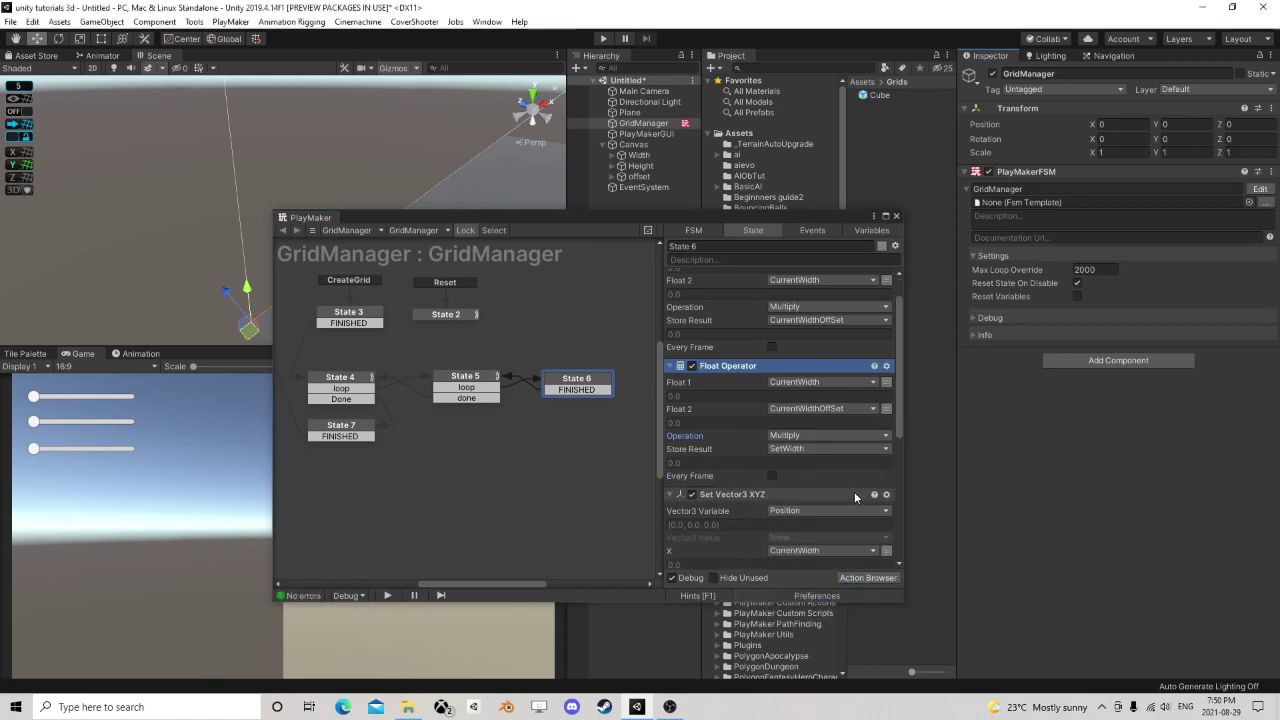
pyautogui.scroll(-3, 855, 495)
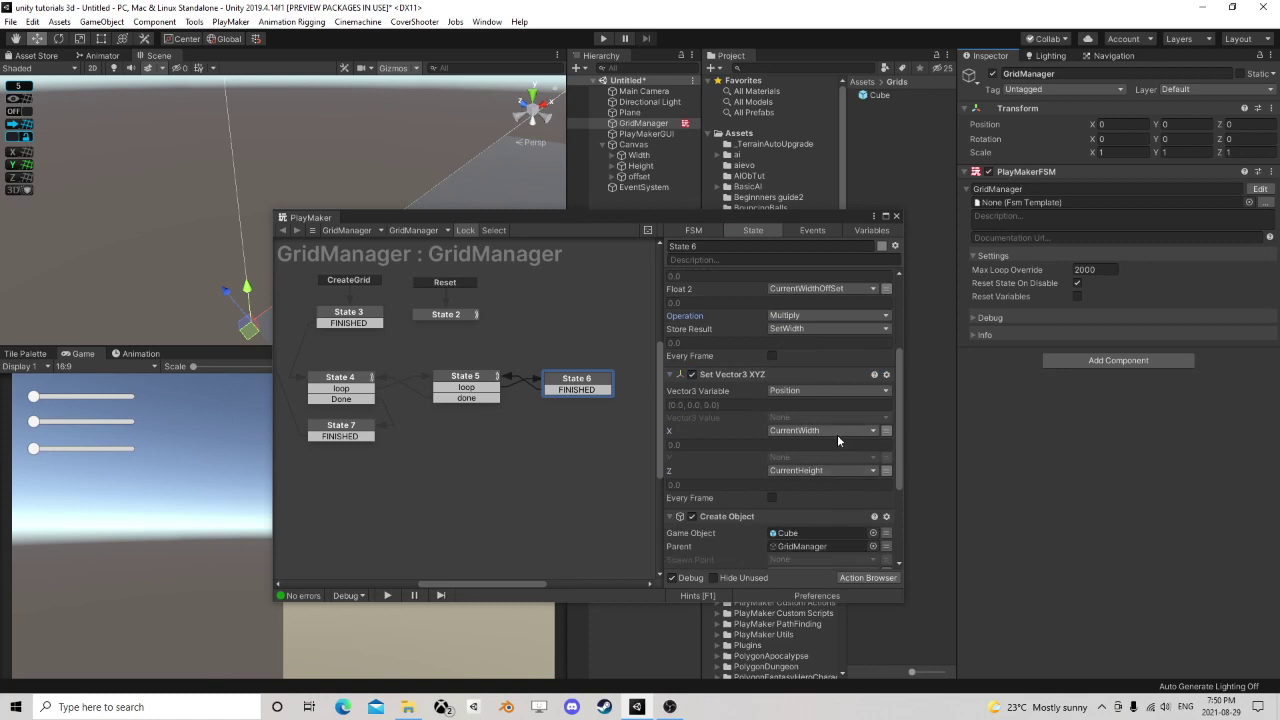
pyautogui.click(837, 434)
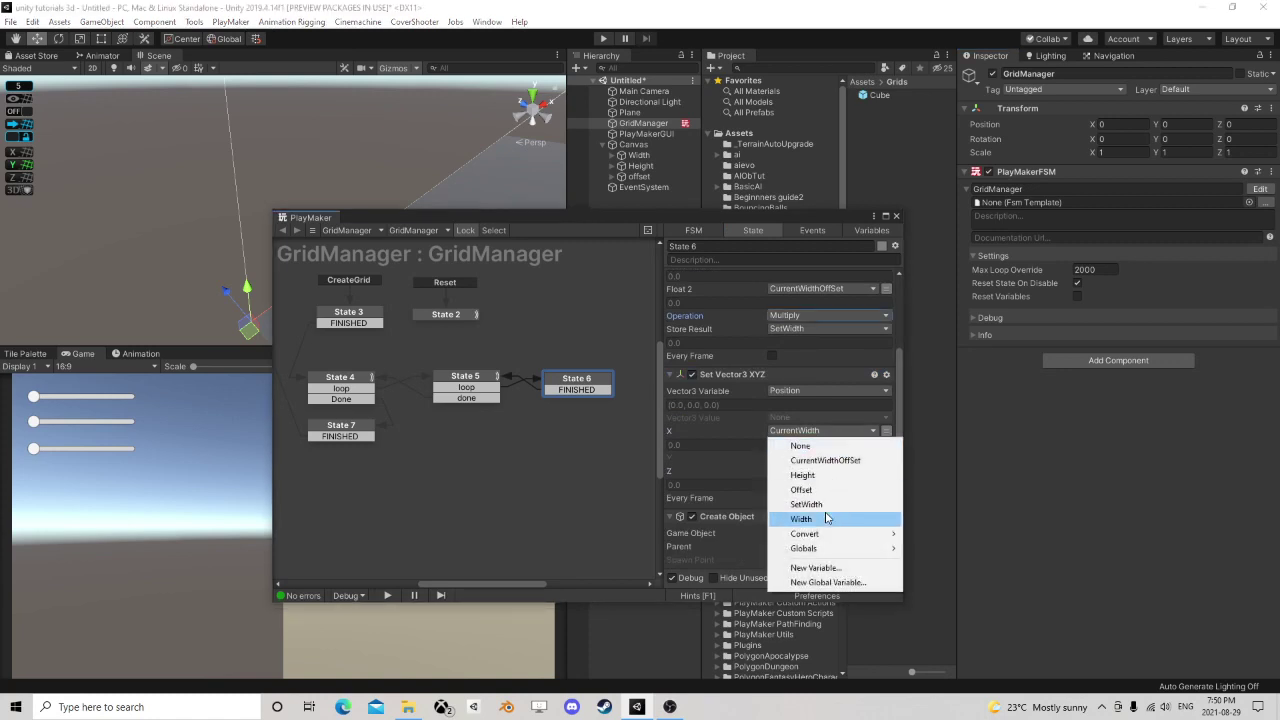
pyautogui.click(825, 506)
pyautogui.click(896, 216)
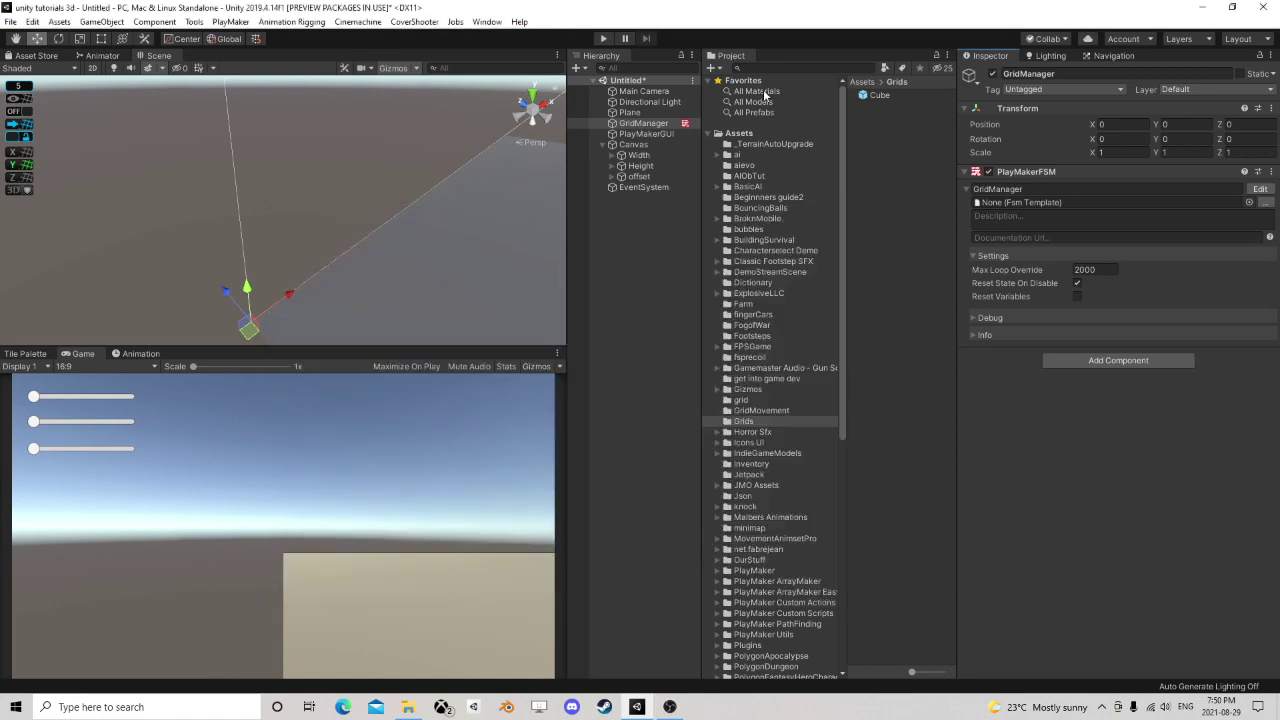
# - Test the width, height and offset sliders in Play mode, then stop playback
pyautogui.click(602, 38)
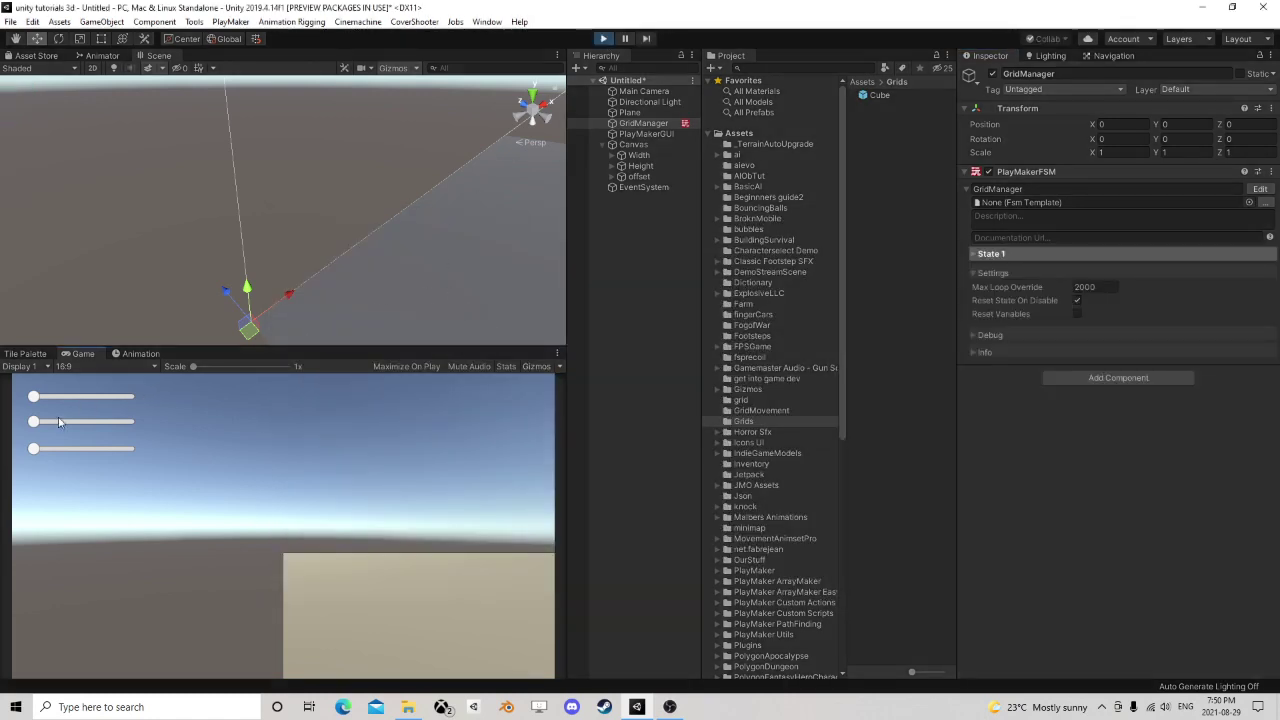
pyautogui.moveTo(35, 423); pyautogui.dragTo(90, 398)
pyautogui.moveTo(44, 450)
pyautogui.mouseDown()
pyautogui.moveTo(77, 448)
pyautogui.moveTo(32, 450)
pyautogui.moveTo(151, 433)
pyautogui.moveTo(40, 440)
pyautogui.mouseUp()
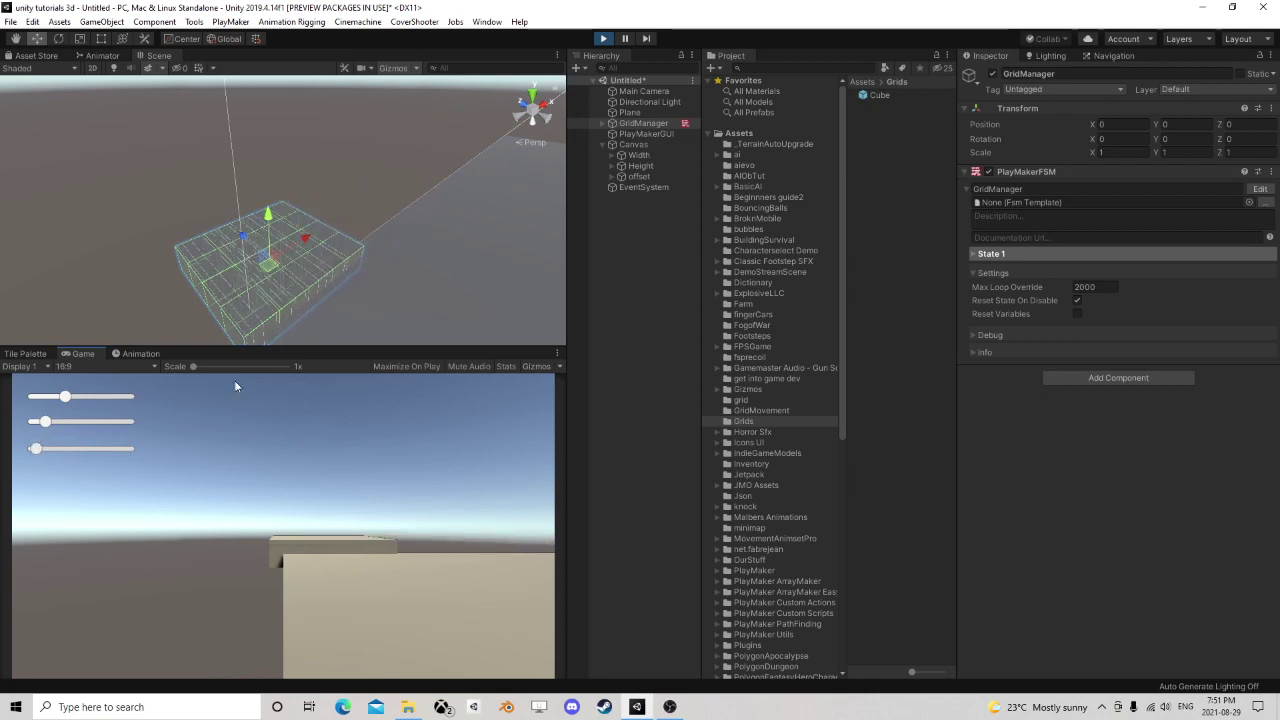
pyautogui.click(606, 38)
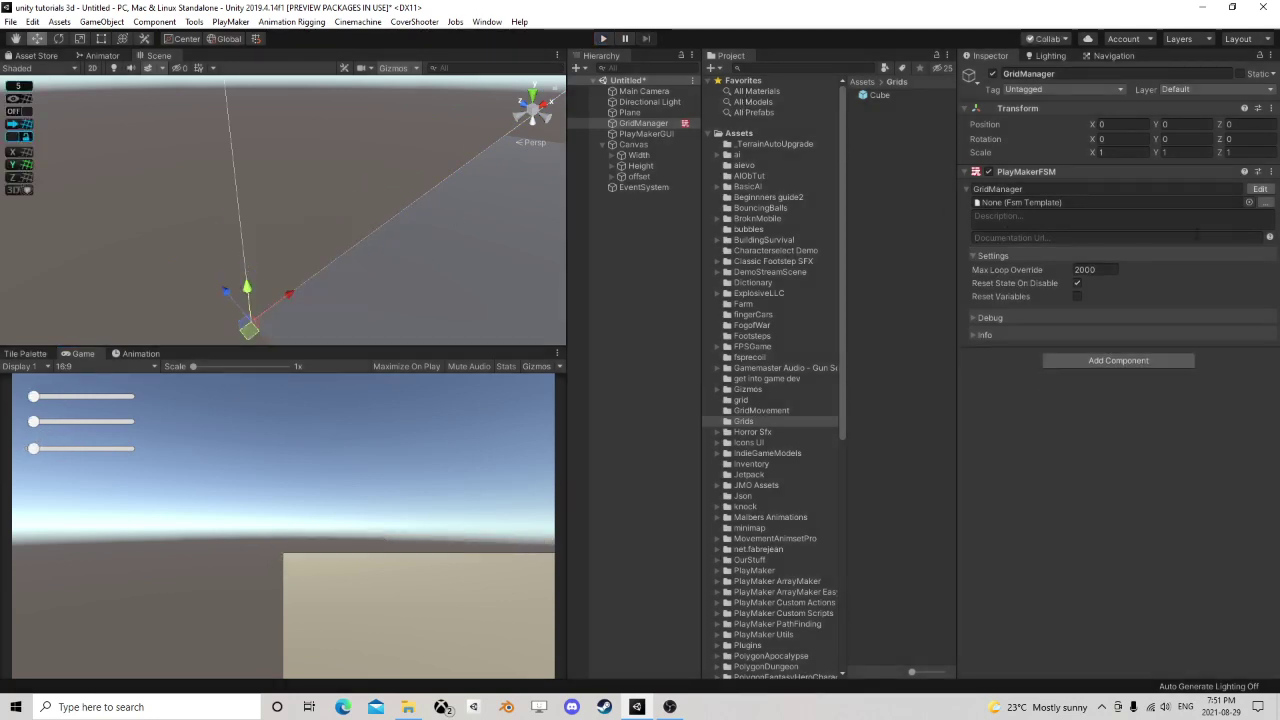
# - Reopen the GridManager FSM, review the State 5 loop, and change State 6's second Float Operator operation to Add
pyautogui.click(1260, 189)
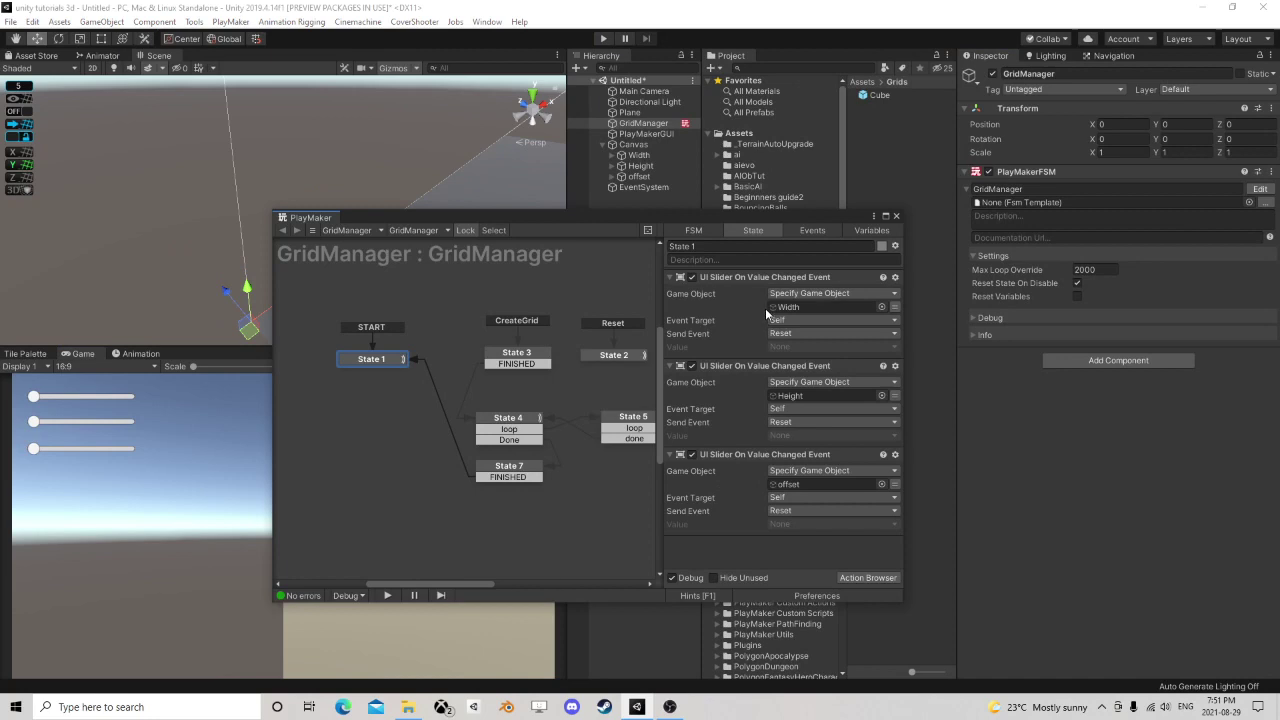
pyautogui.moveTo(792, 216); pyautogui.dragTo(715, 124)
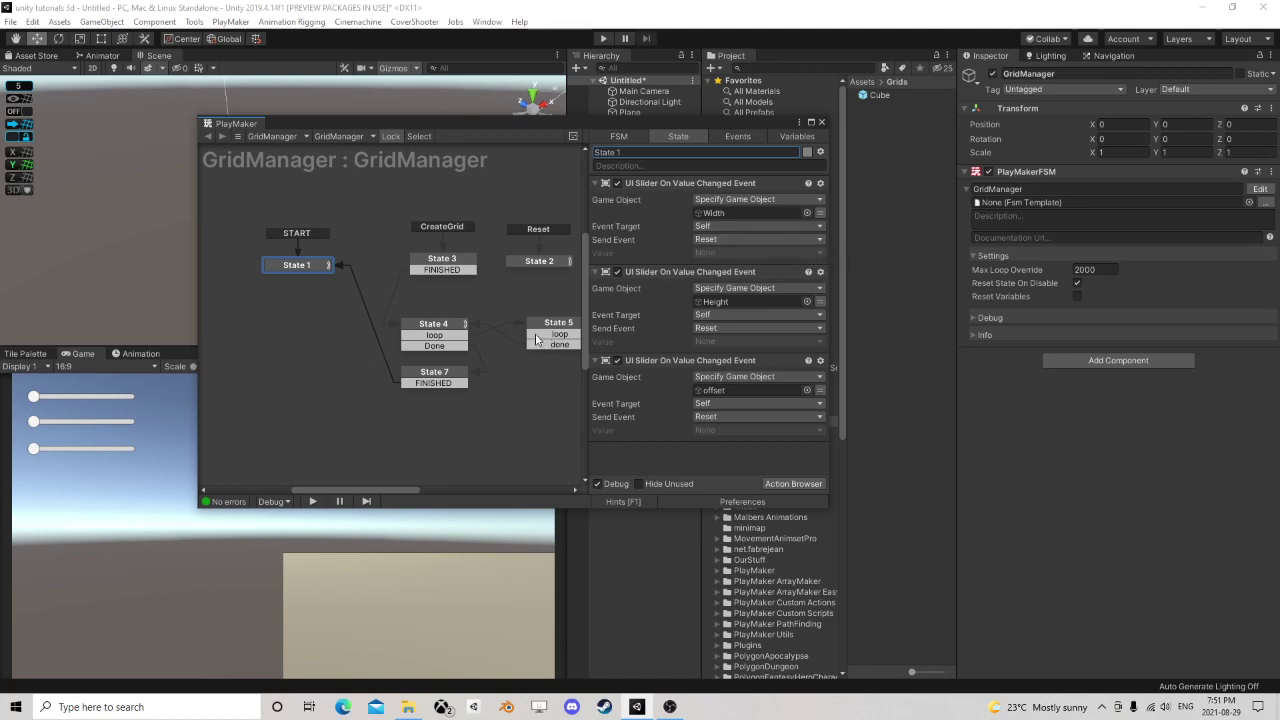
pyautogui.moveTo(536, 338); pyautogui.dragTo(371, 318, button='middle')
pyautogui.click(404, 306)
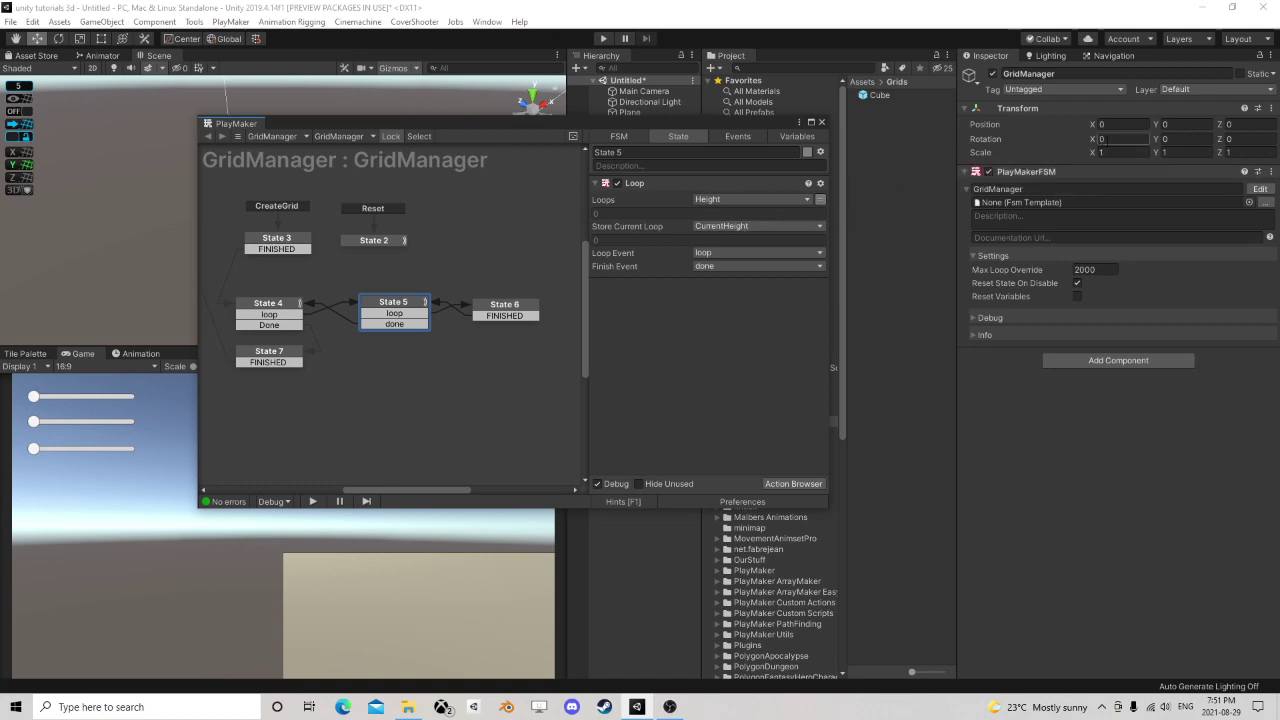
pyautogui.click(507, 307)
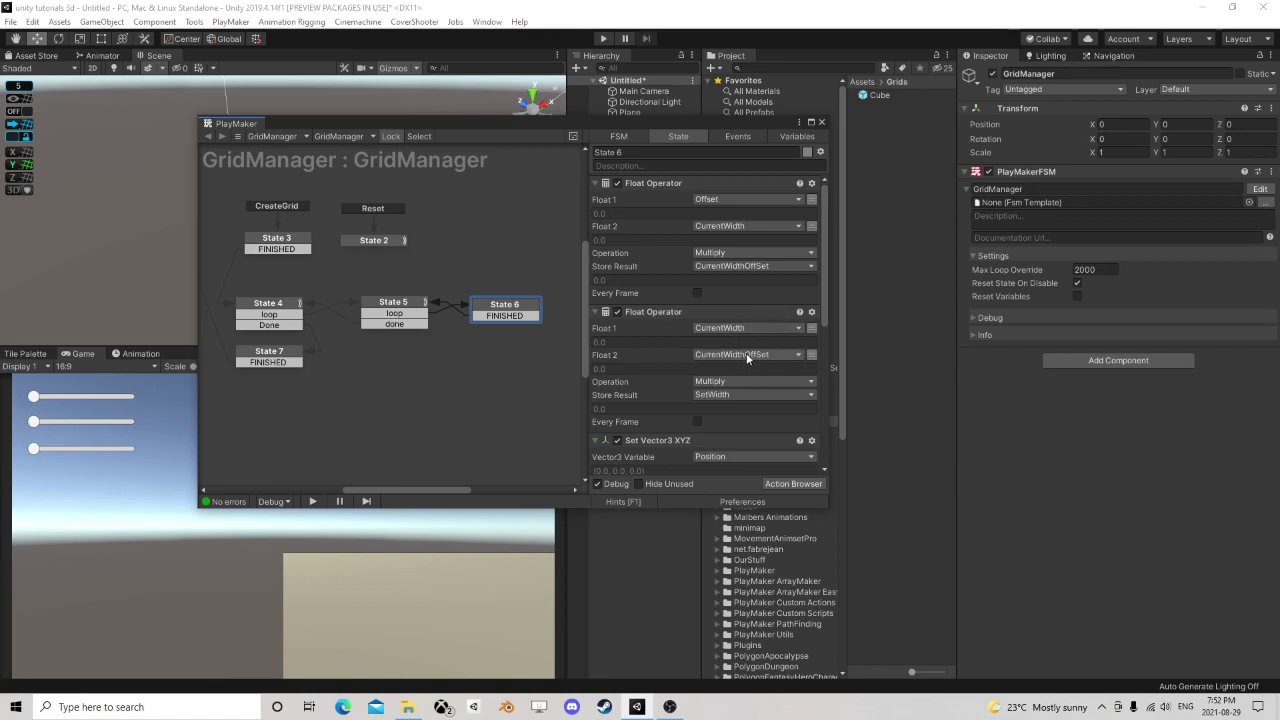
pyautogui.click(716, 384)
pyautogui.click(736, 398)
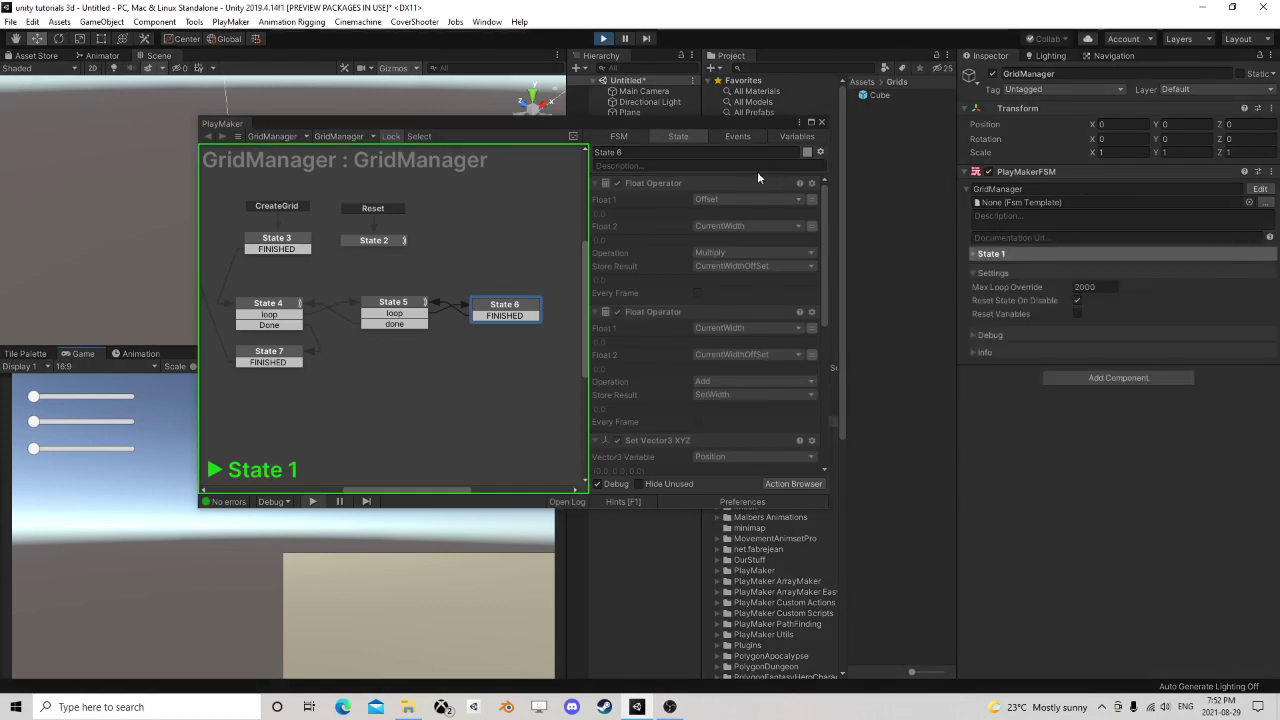
# - Test the grid spacing in Play mode using the sliders, with the FSM editor moved clear of the views
pyautogui.moveTo(736, 128); pyautogui.dragTo(1029, 186)
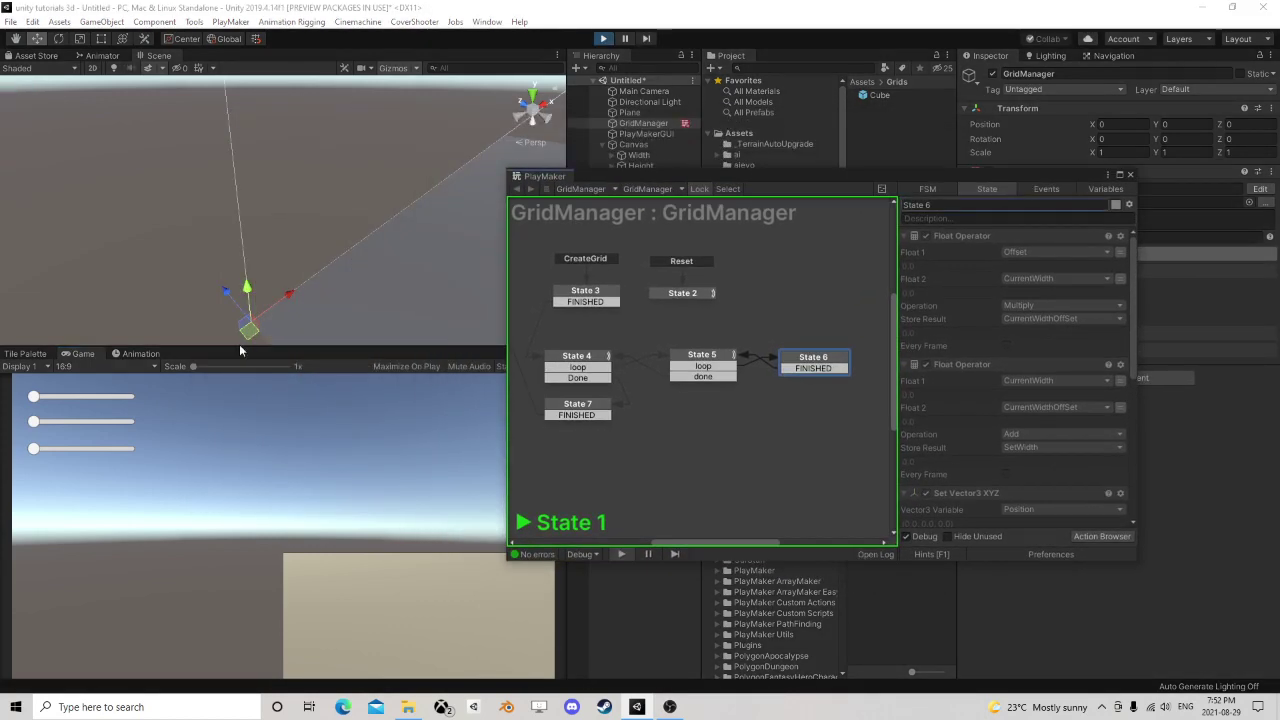
pyautogui.moveTo(35, 398)
pyautogui.mouseDown()
pyautogui.moveTo(40, 451)
pyautogui.moveTo(100, 449)
pyautogui.moveTo(40, 454)
pyautogui.moveTo(100, 449)
pyautogui.moveTo(73, 424)
pyautogui.moveTo(89, 400)
pyautogui.moveTo(53, 398)
pyautogui.mouseUp()
pyautogui.click(600, 40)
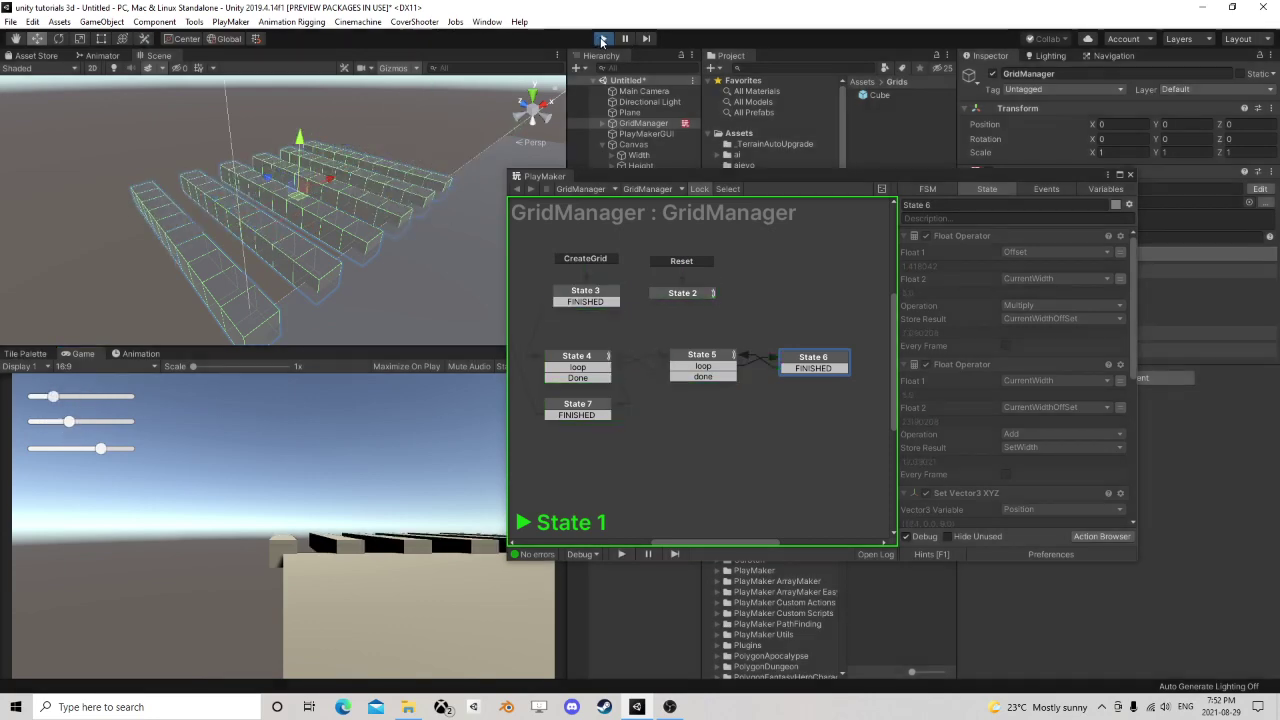
# - Duplicate State 6's two Float Operator actions, placing the copies before the Set Vector3 XYZ action
pyautogui.moveTo(771, 177); pyautogui.dragTo(440, 133)
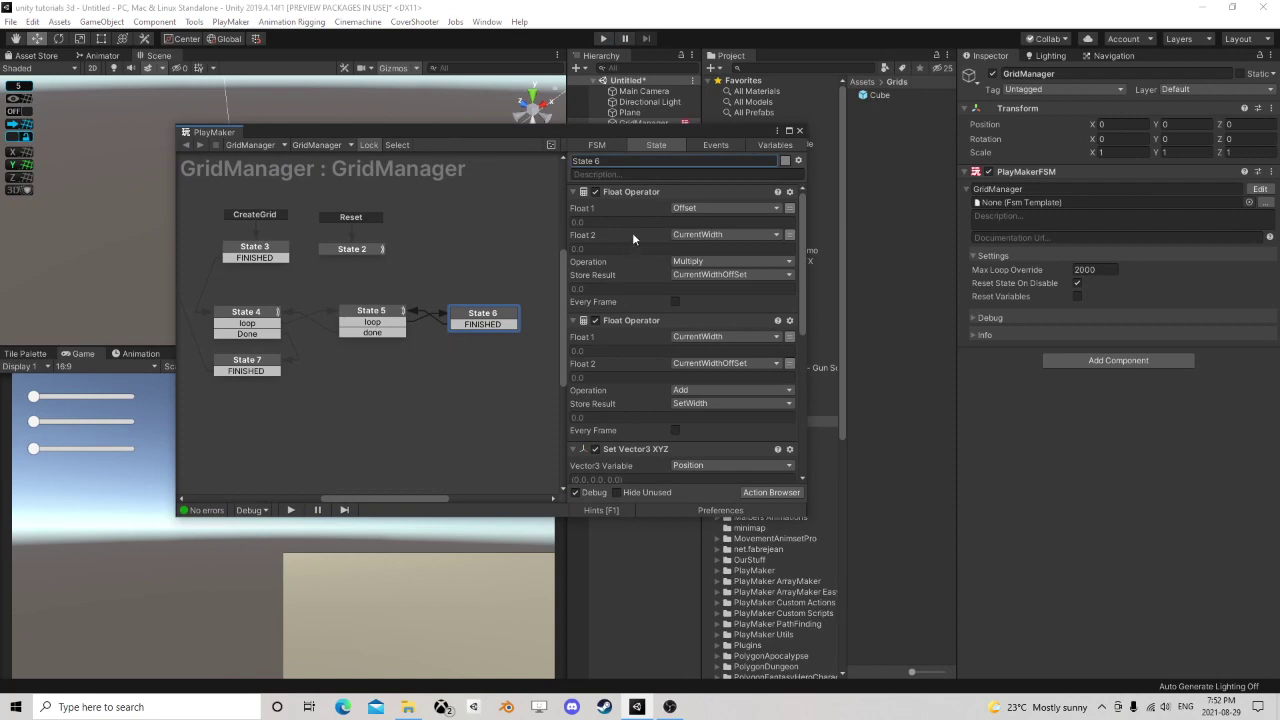
pyautogui.click(636, 321)
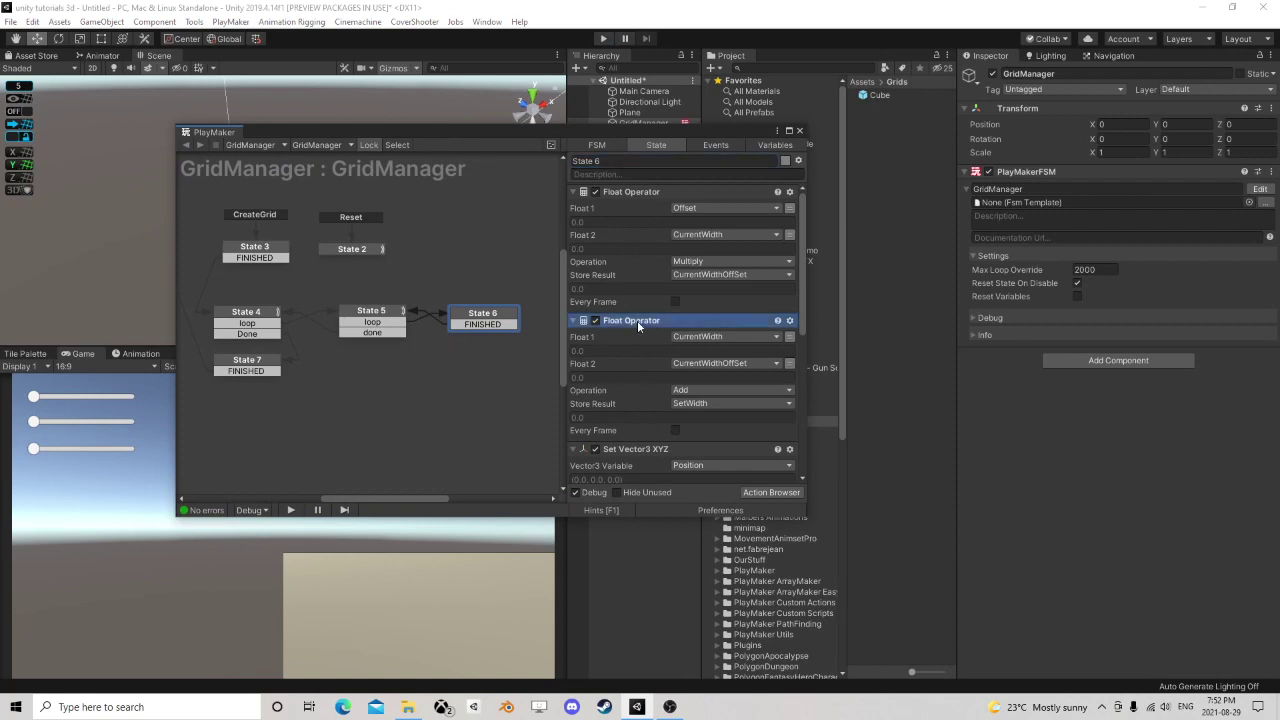
pyautogui.keyDown('ctrl'); pyautogui.click(642, 193); pyautogui.keyUp('ctrl')
pyautogui.rightClick(642, 194)
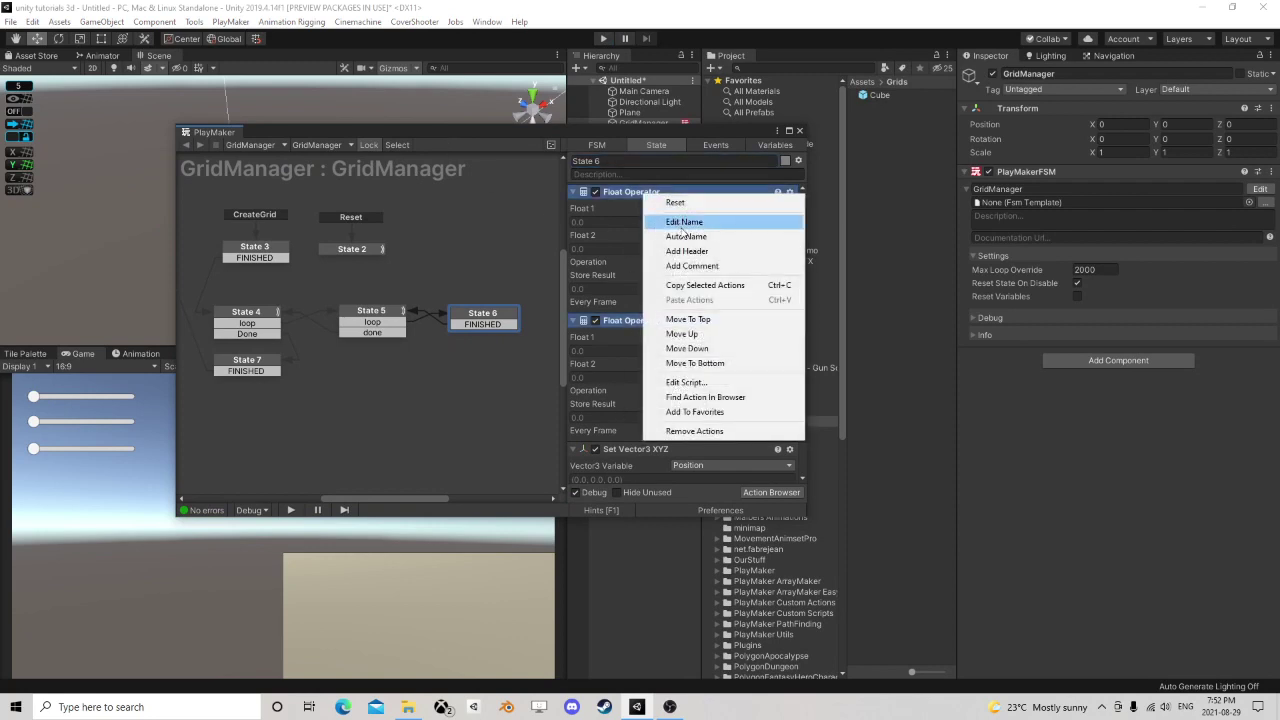
pyautogui.click(700, 288)
pyautogui.rightClick(641, 448)
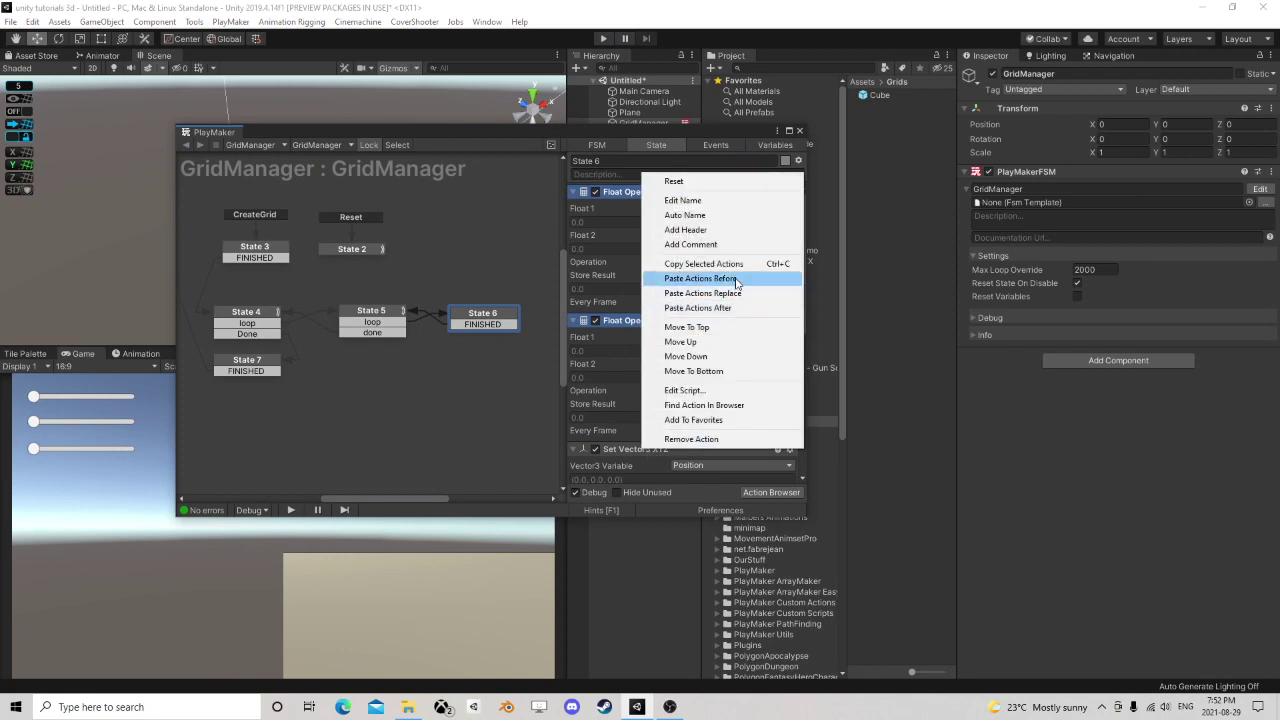
pyautogui.click(703, 278)
# - Set Float 2 of the copied Multiply operator to the CurrentHeight variable
pyautogui.scroll(-2, 632, 378)
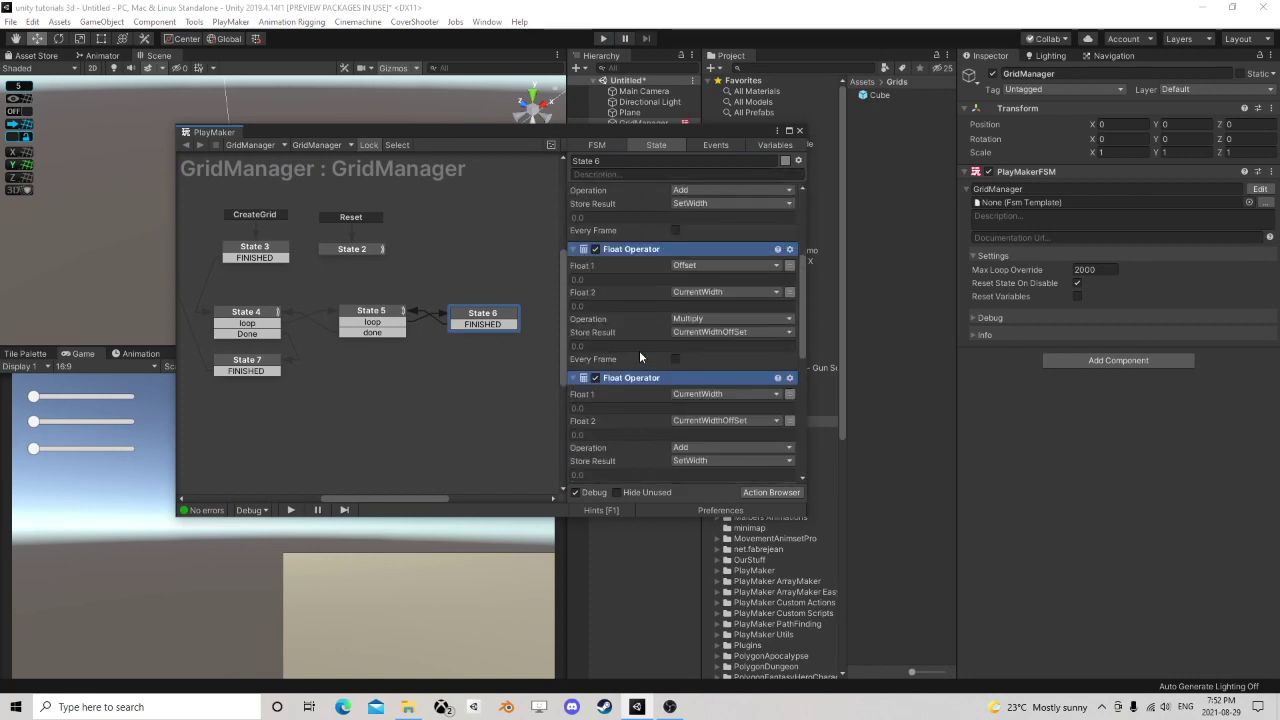
pyautogui.click(718, 290)
pyautogui.moveTo(748, 396)
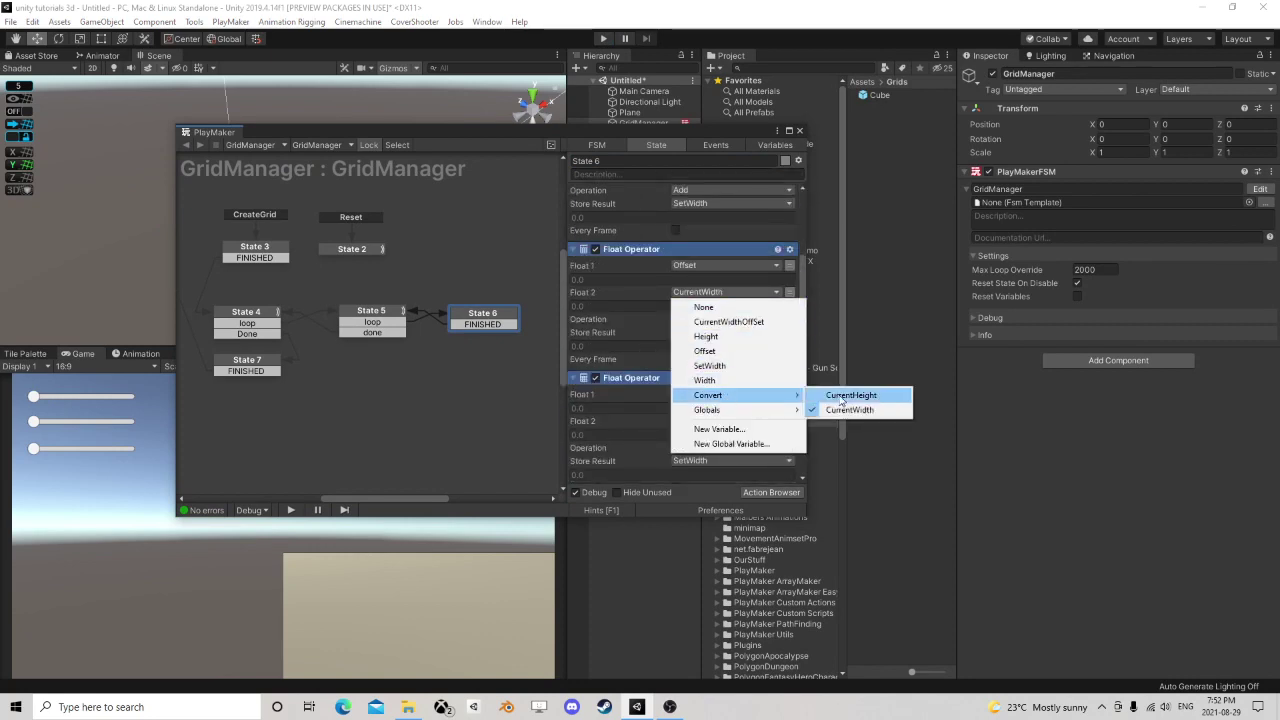
pyautogui.click(845, 396)
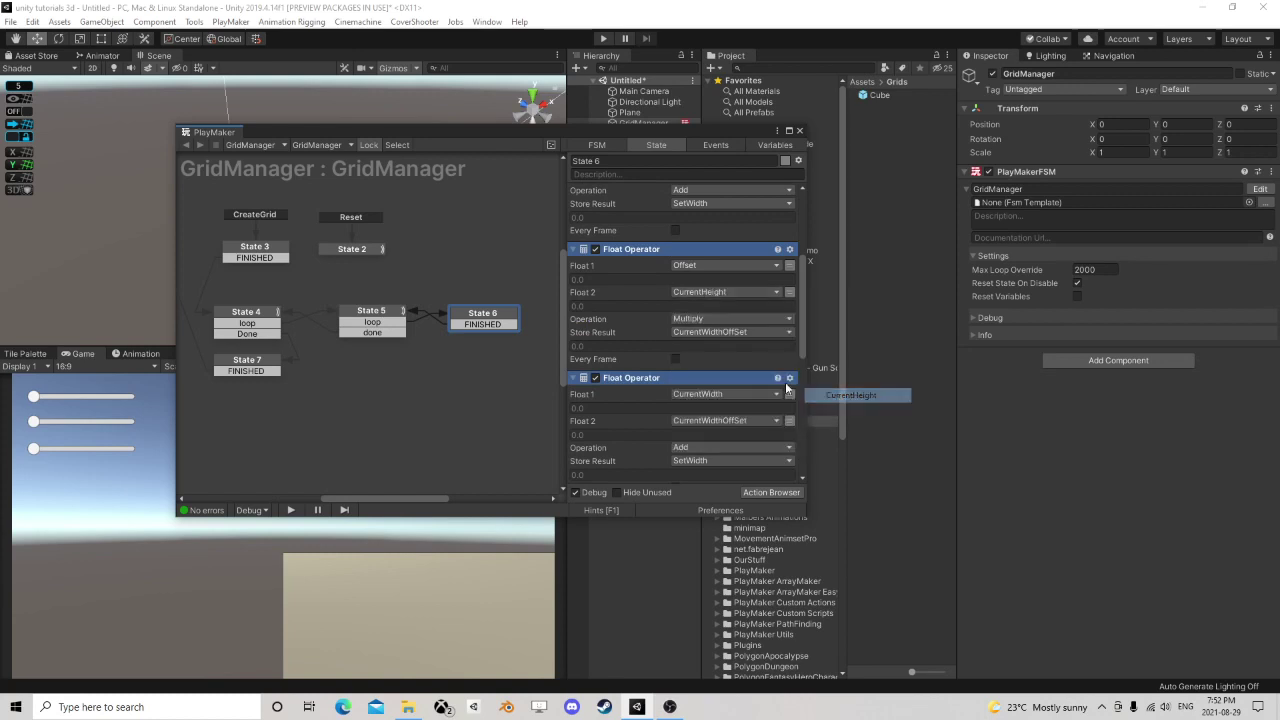
# - Store the copied Multiply operator's result in a new variable named CurrentHieghtOffset
pyautogui.click(703, 337)
pyautogui.click(722, 449)
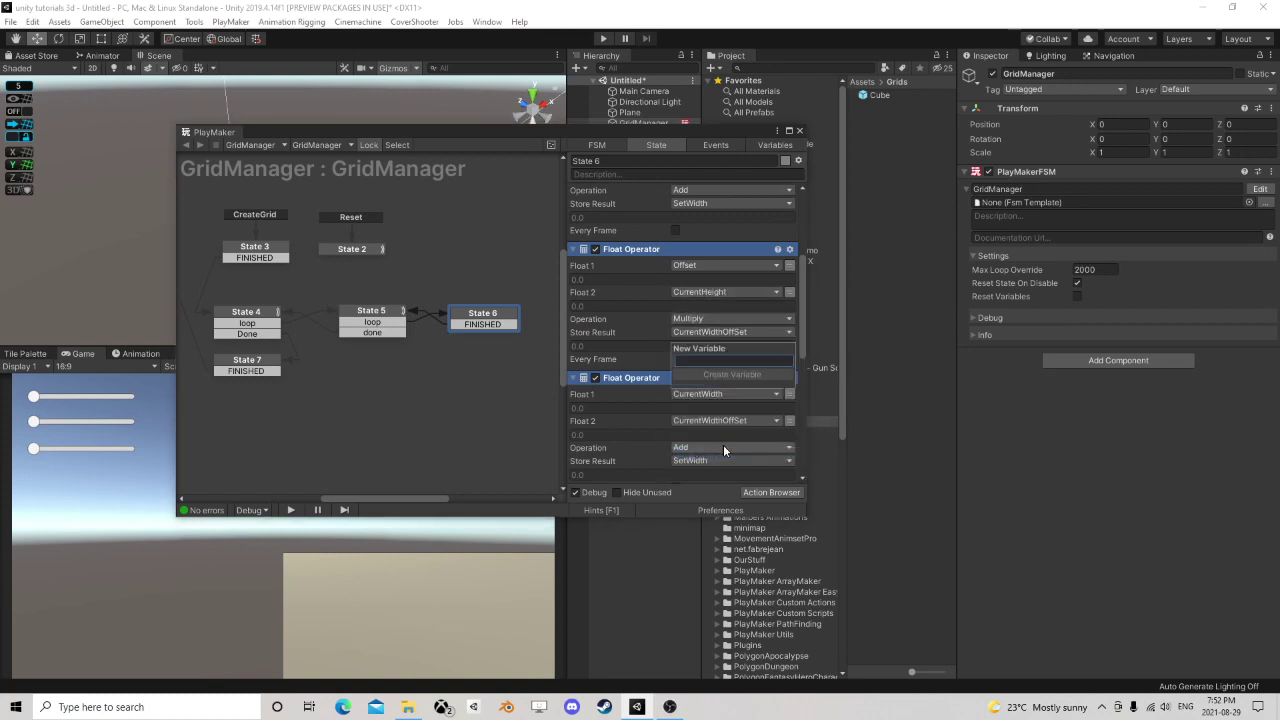
pyautogui.write('Curren')
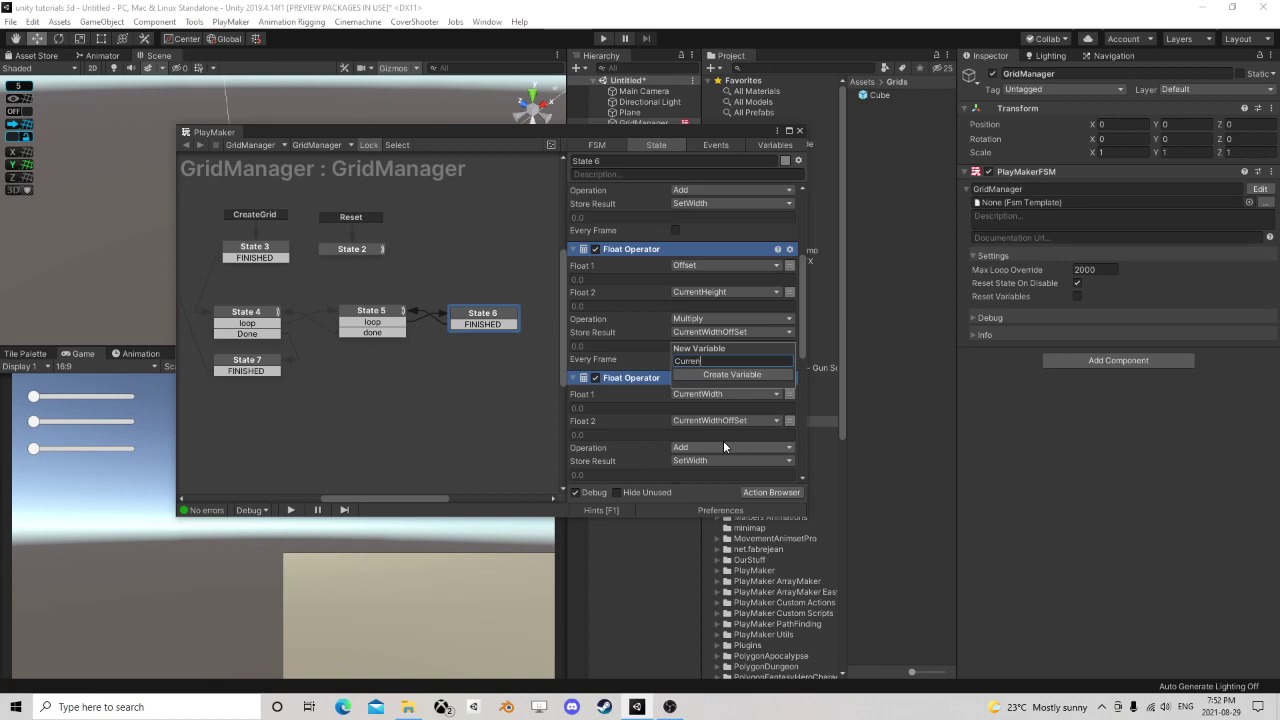
pyautogui.write('tHieghtOf')
pyautogui.write('fset')
pyautogui.press('Return')
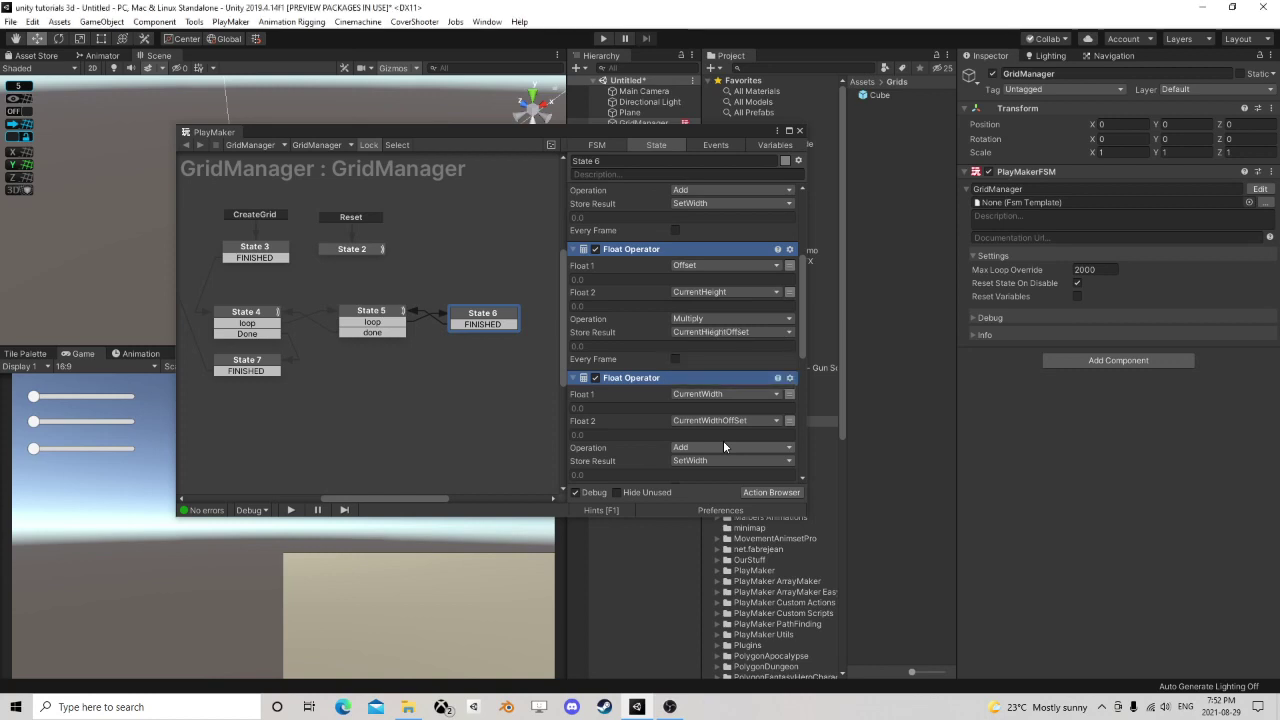
# - Set the copied Add operator's Float 1 to CurrentHeight and Float 2 to CurrentHieghtOffset
pyautogui.scroll(-1, 696, 359)
pyautogui.click(706, 355)
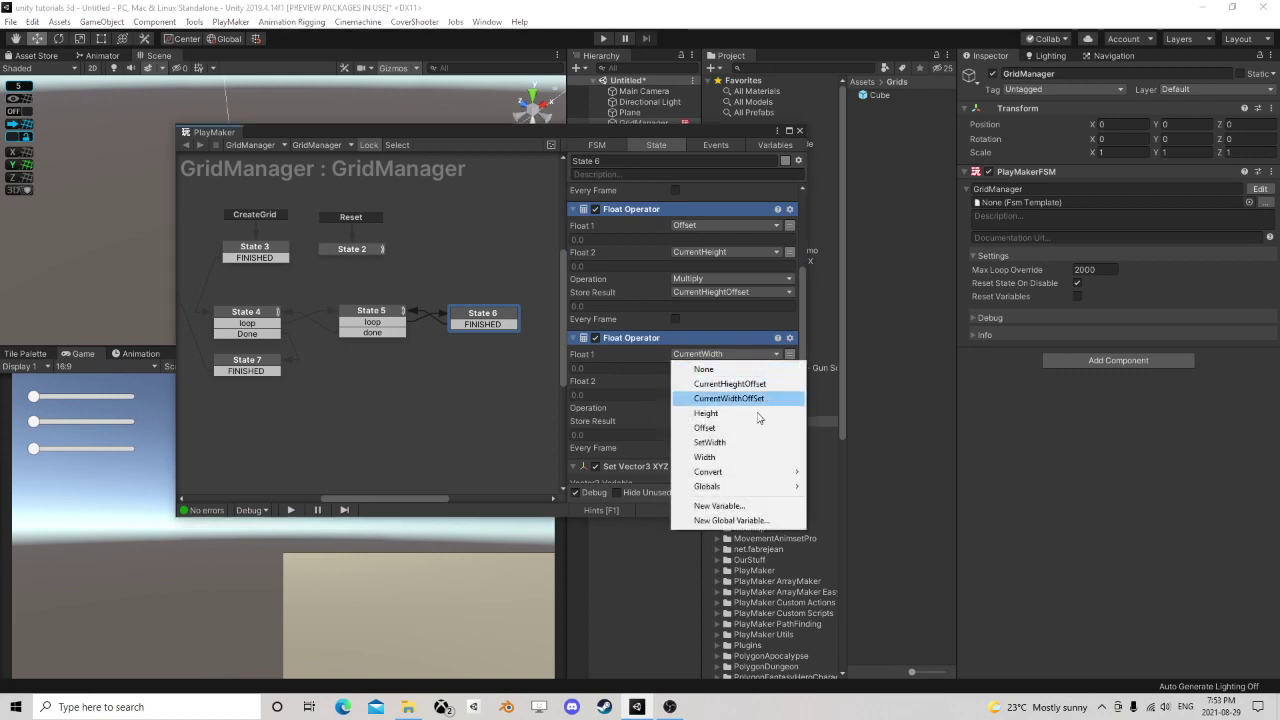
pyautogui.moveTo(733, 472)
pyautogui.click(835, 474)
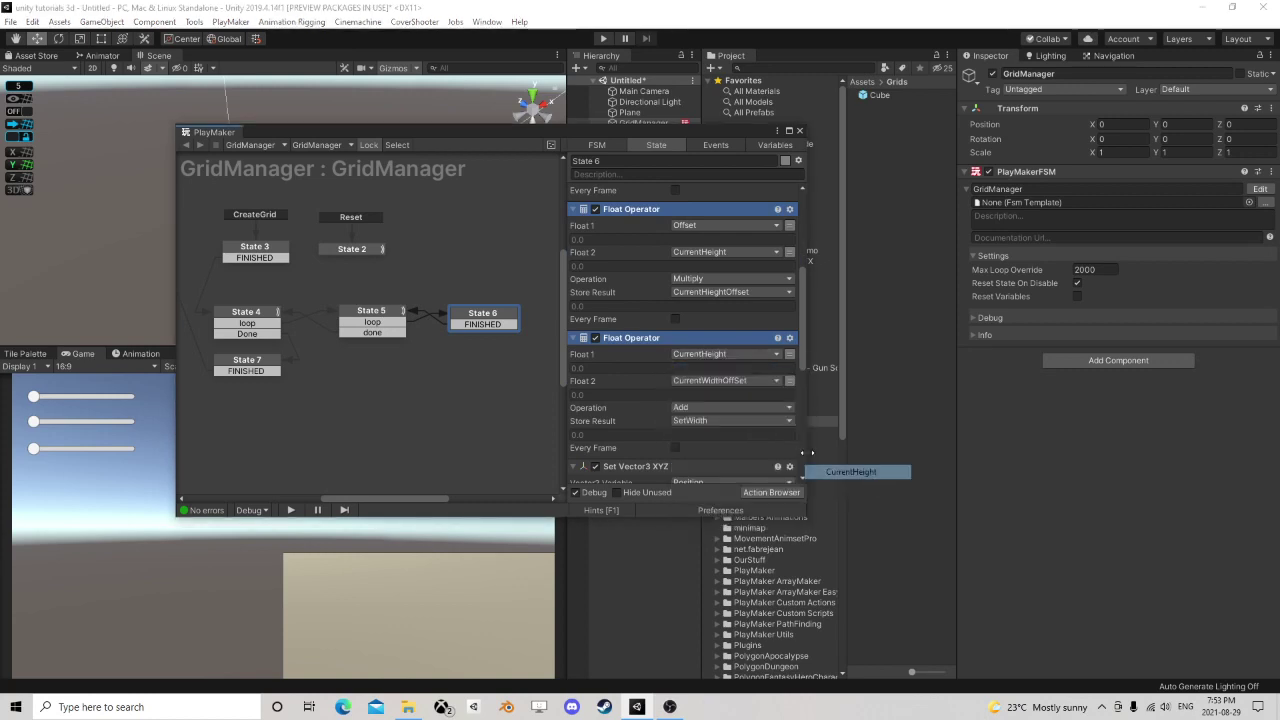
pyautogui.click(722, 381)
pyautogui.click(758, 411)
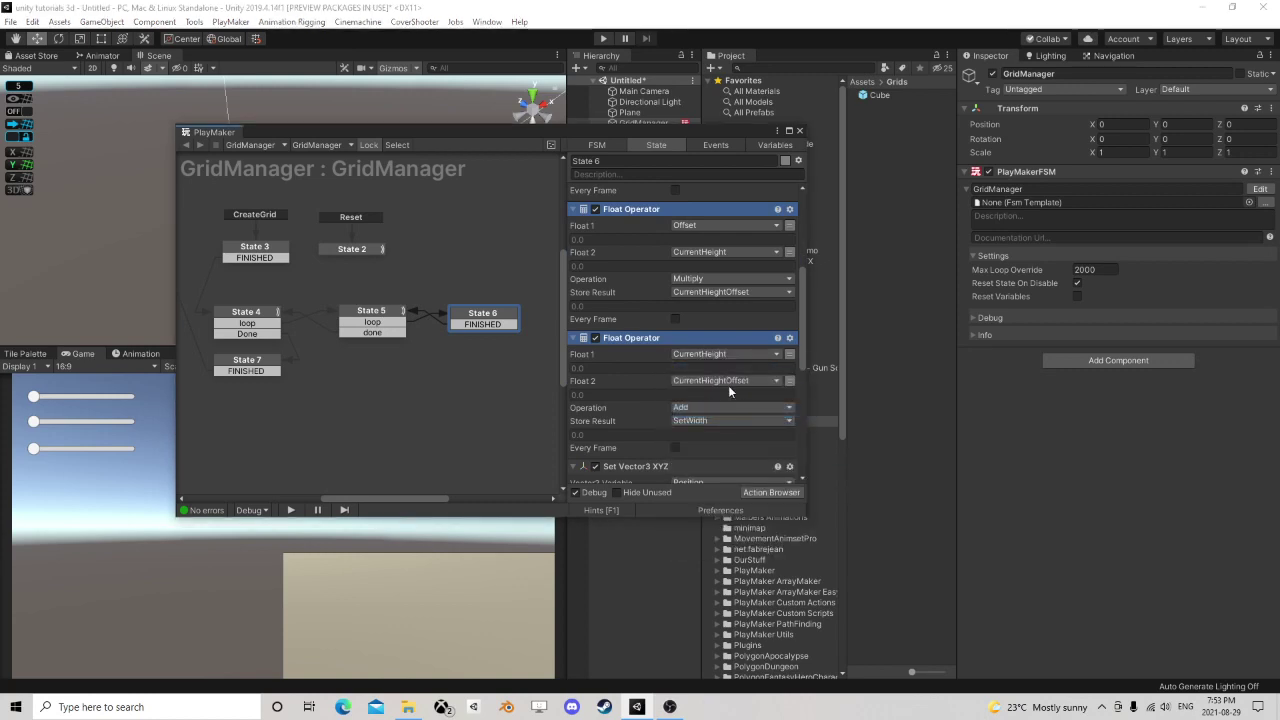
# - Store the copied Add operator's result in a new variable named SetHieght
pyautogui.click(705, 420)
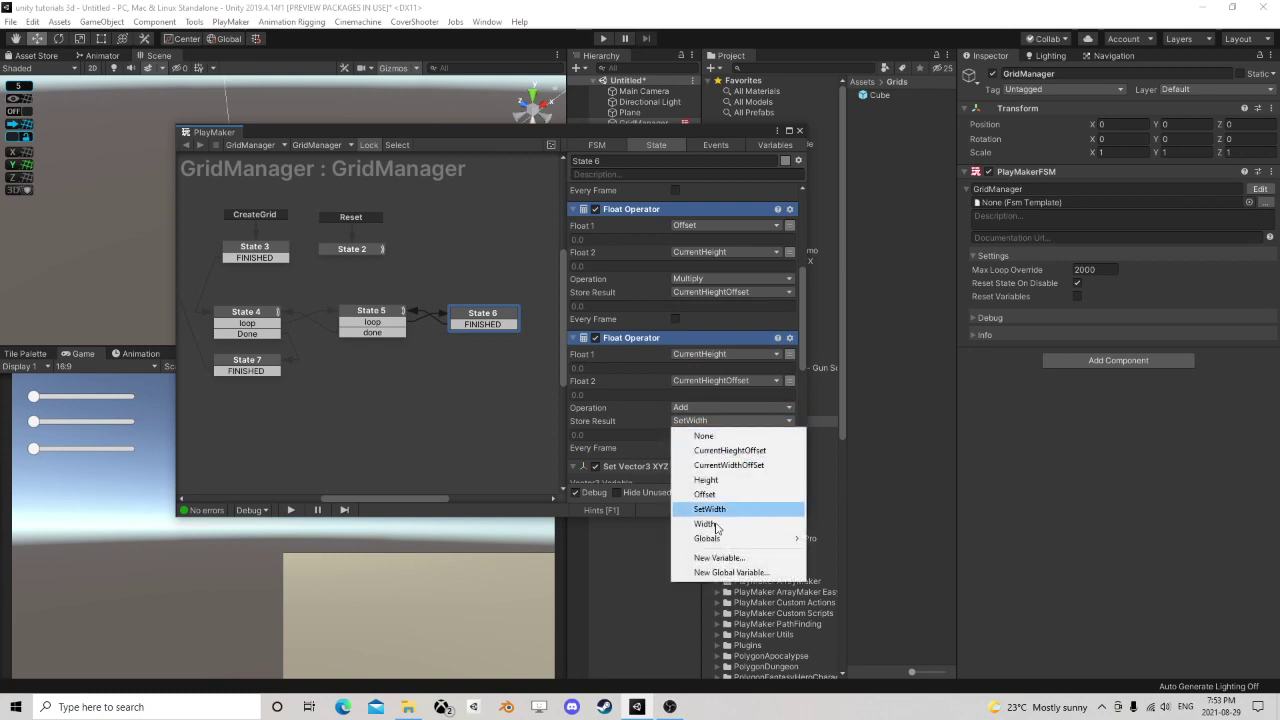
pyautogui.click(714, 555)
pyautogui.write('Set')
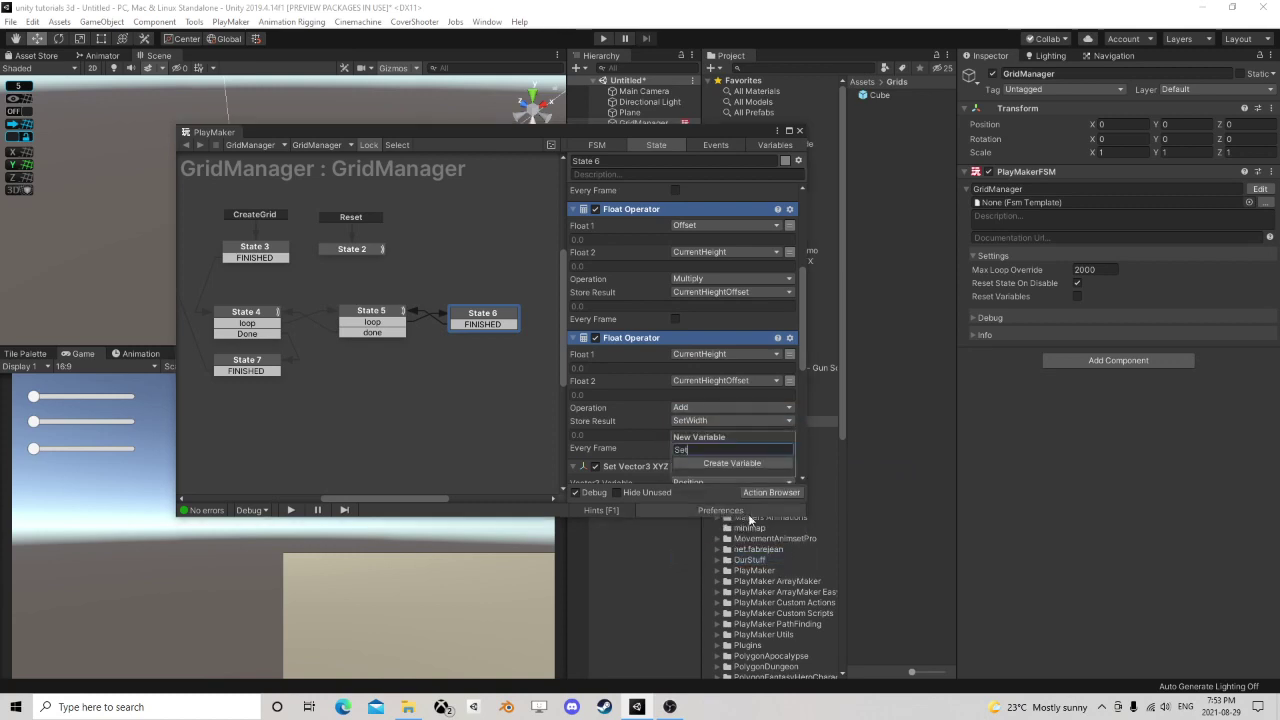
pyautogui.write('Hieght')
pyautogui.press('Return')
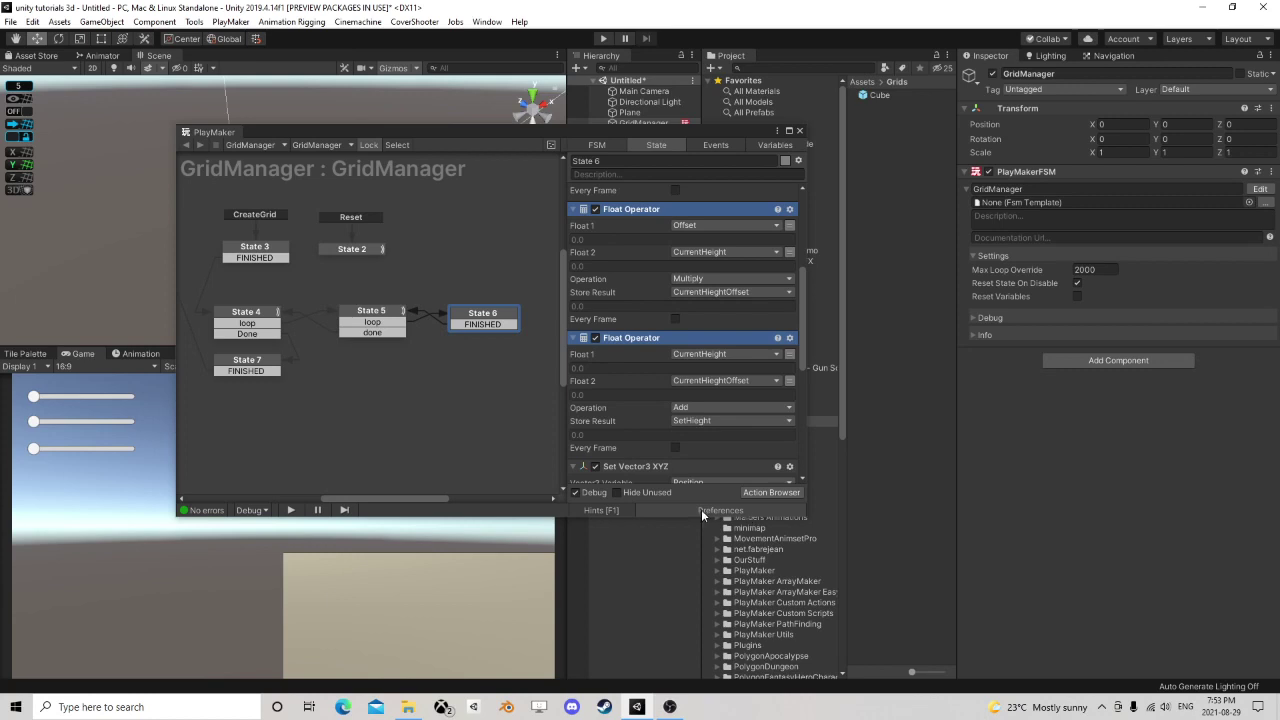
# - Use SetHieght as the Z value of the Set Vector3 XYZ action and close the FSM editor
pyautogui.scroll(-3, 705, 352)
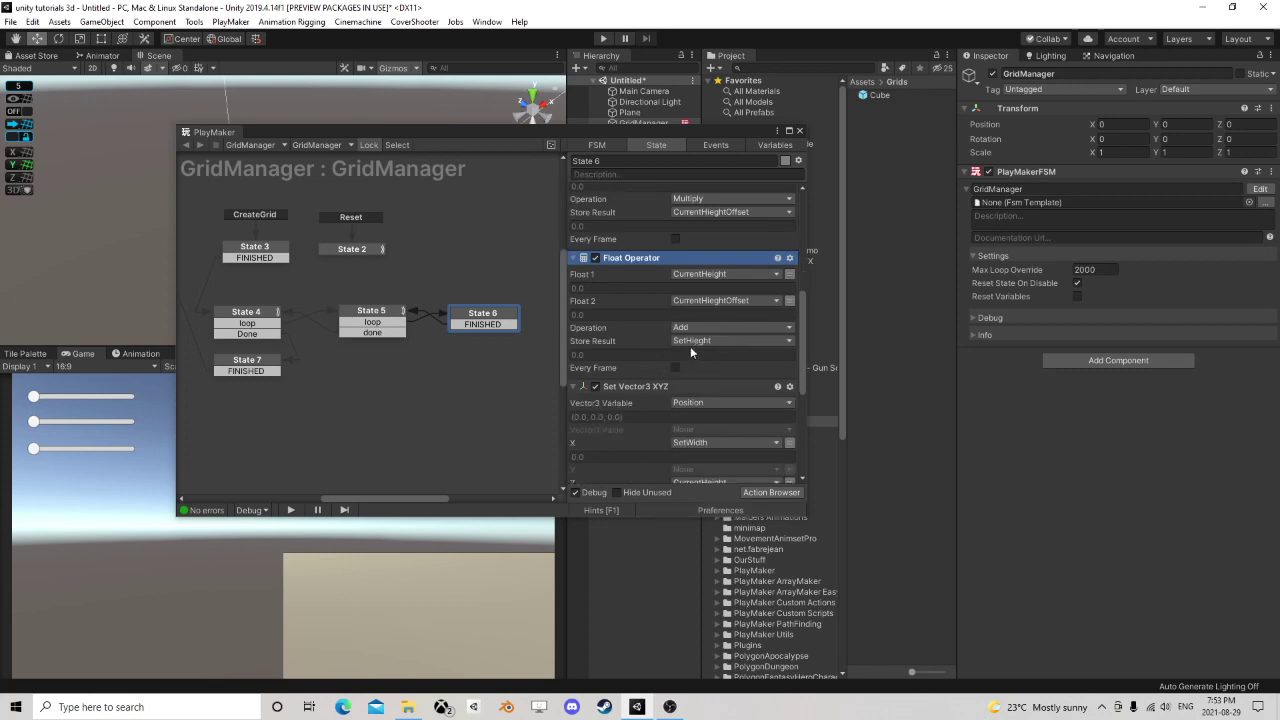
pyautogui.scroll(-2, 705, 360)
pyautogui.scroll(-1, 715, 372)
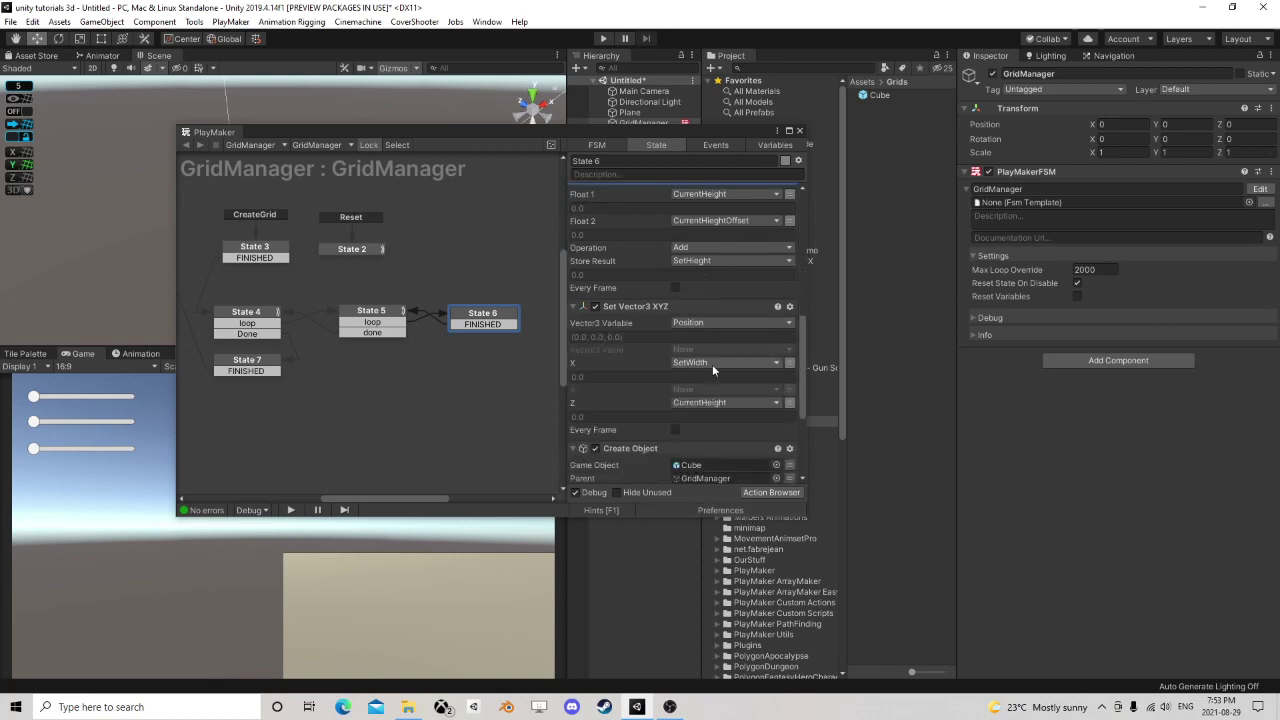
pyautogui.click(713, 404)
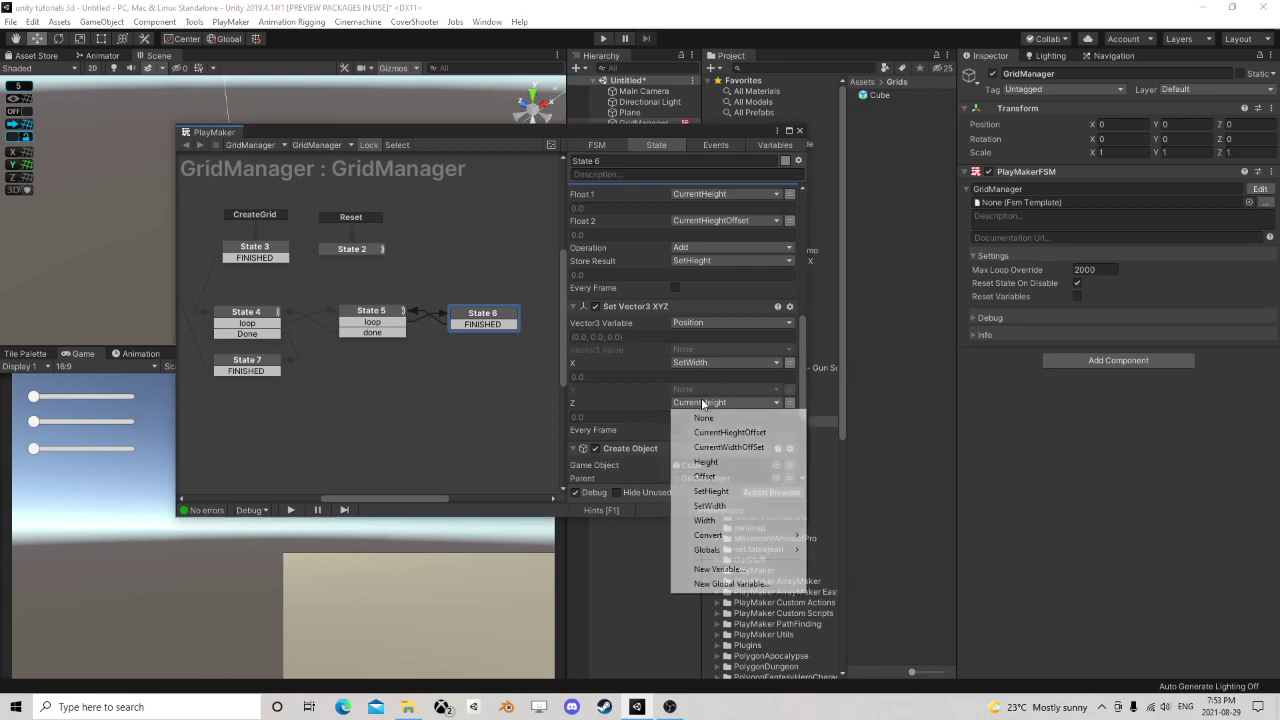
pyautogui.click(712, 491)
pyautogui.scroll(-2, 705, 352)
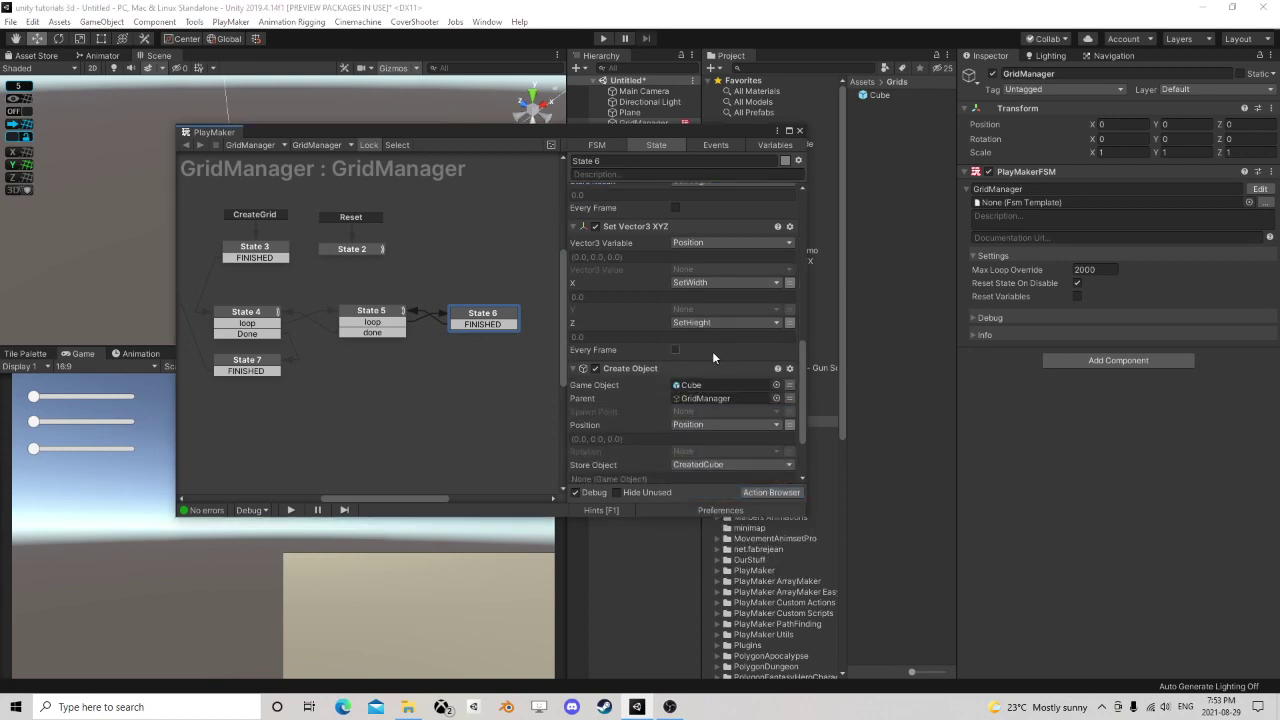
pyautogui.scroll(-2, 712, 351)
pyautogui.scroll(-1, 716, 359)
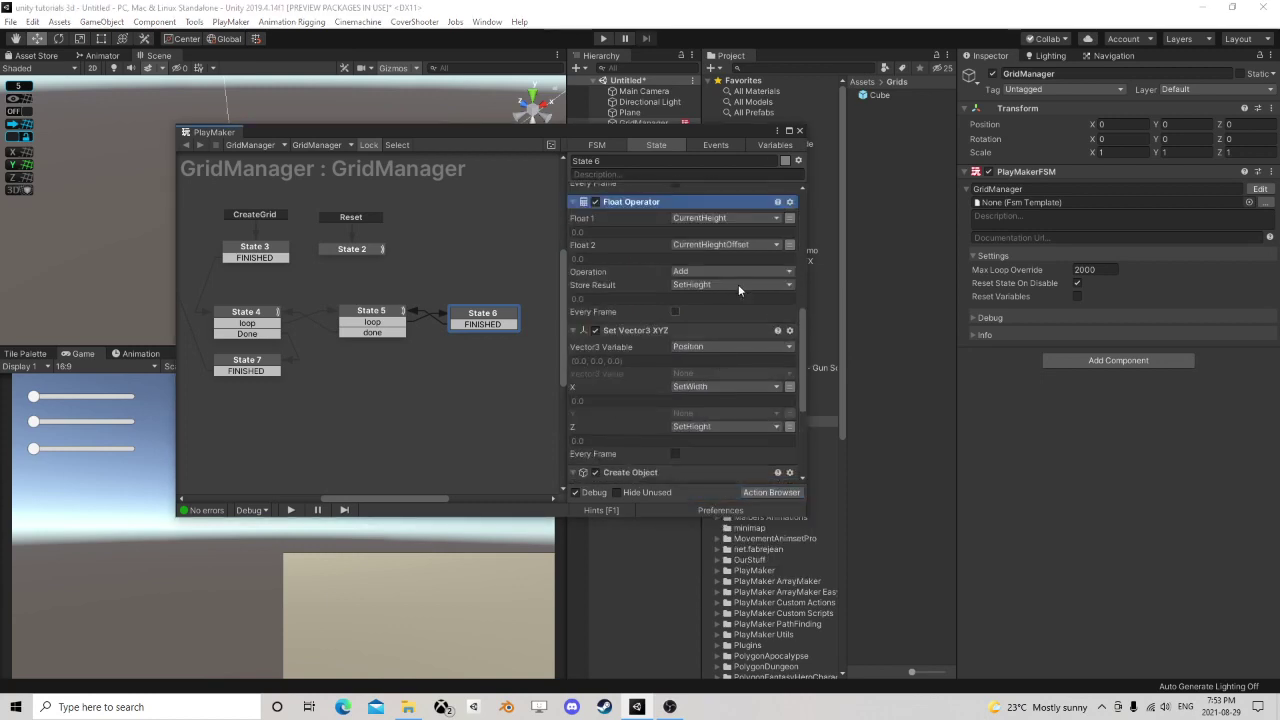
pyautogui.click(799, 130)
# - Test the grid's spacing in both directions in Play mode with the width, height and offset sliders, and stop playback
pyautogui.click(601, 39)
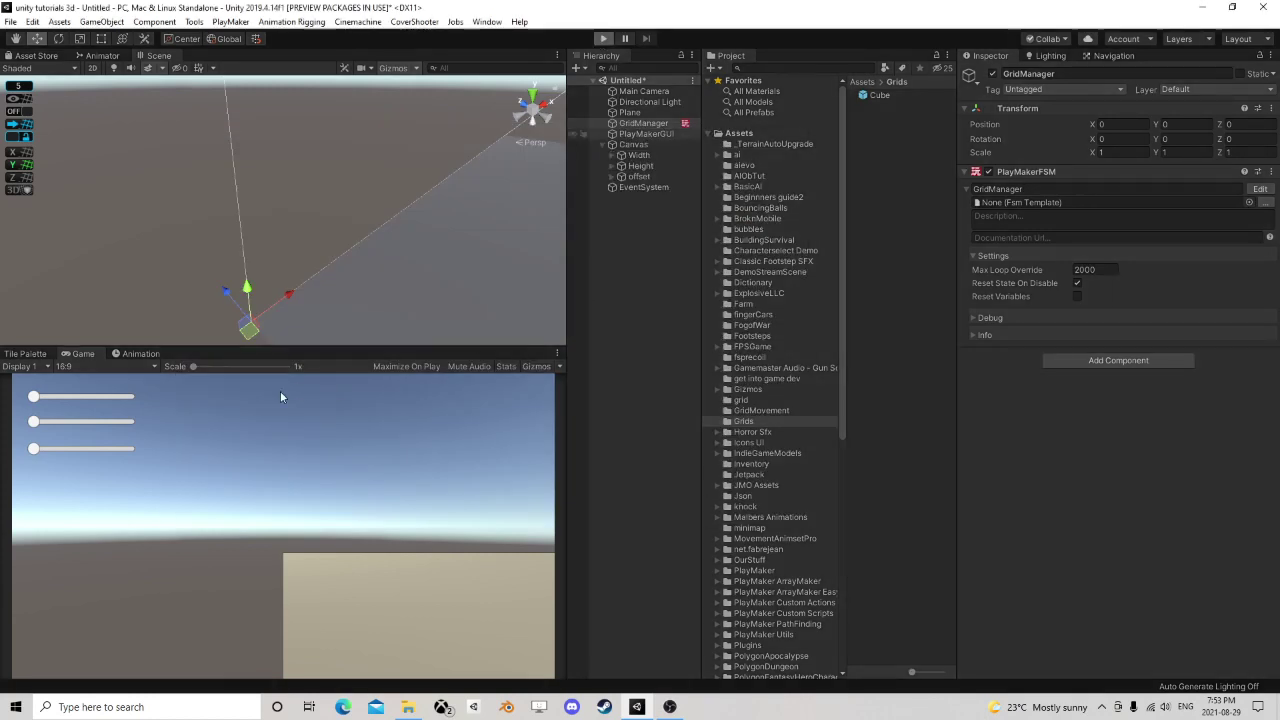
pyautogui.click(45, 397)
pyautogui.moveTo(38, 422); pyautogui.dragTo(135, 454)
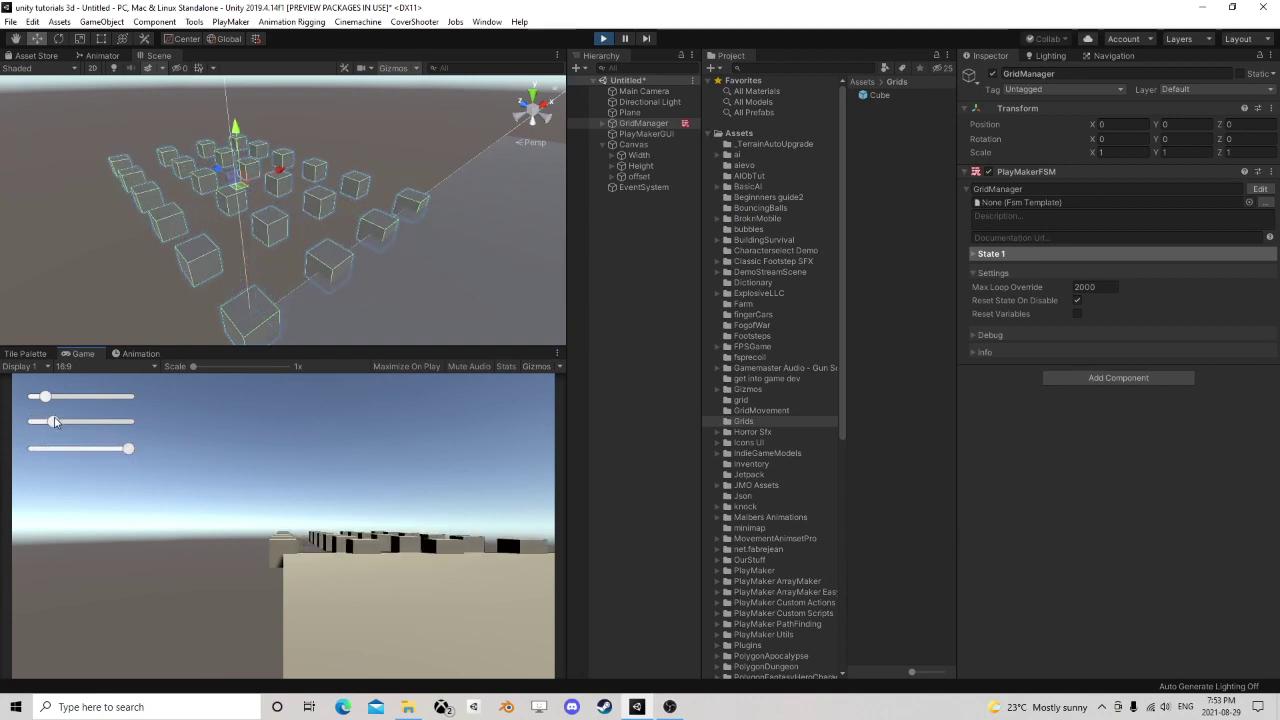
pyautogui.moveTo(54, 420)
pyautogui.mouseDown()
pyautogui.moveTo(70, 424)
pyautogui.moveTo(59, 401)
pyautogui.moveTo(76, 401)
pyautogui.moveTo(57, 426)
pyautogui.mouseUp()
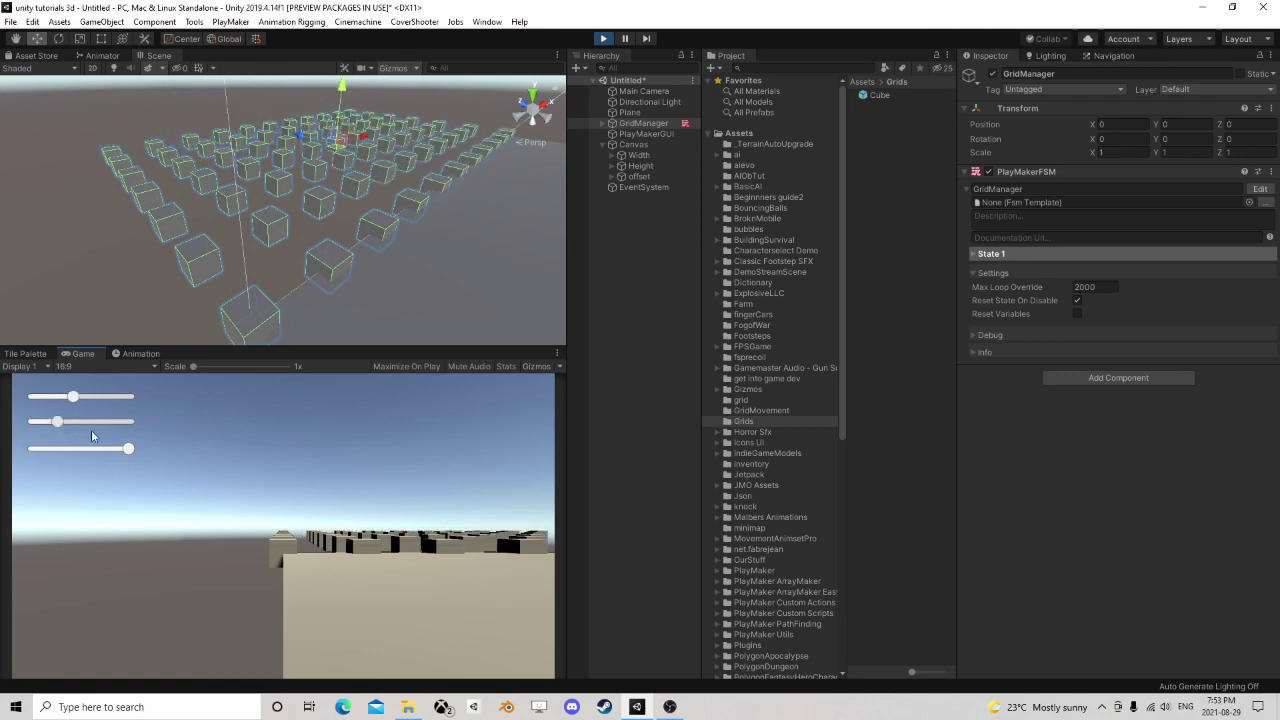
pyautogui.moveTo(128, 448); pyautogui.dragTo(77, 400)
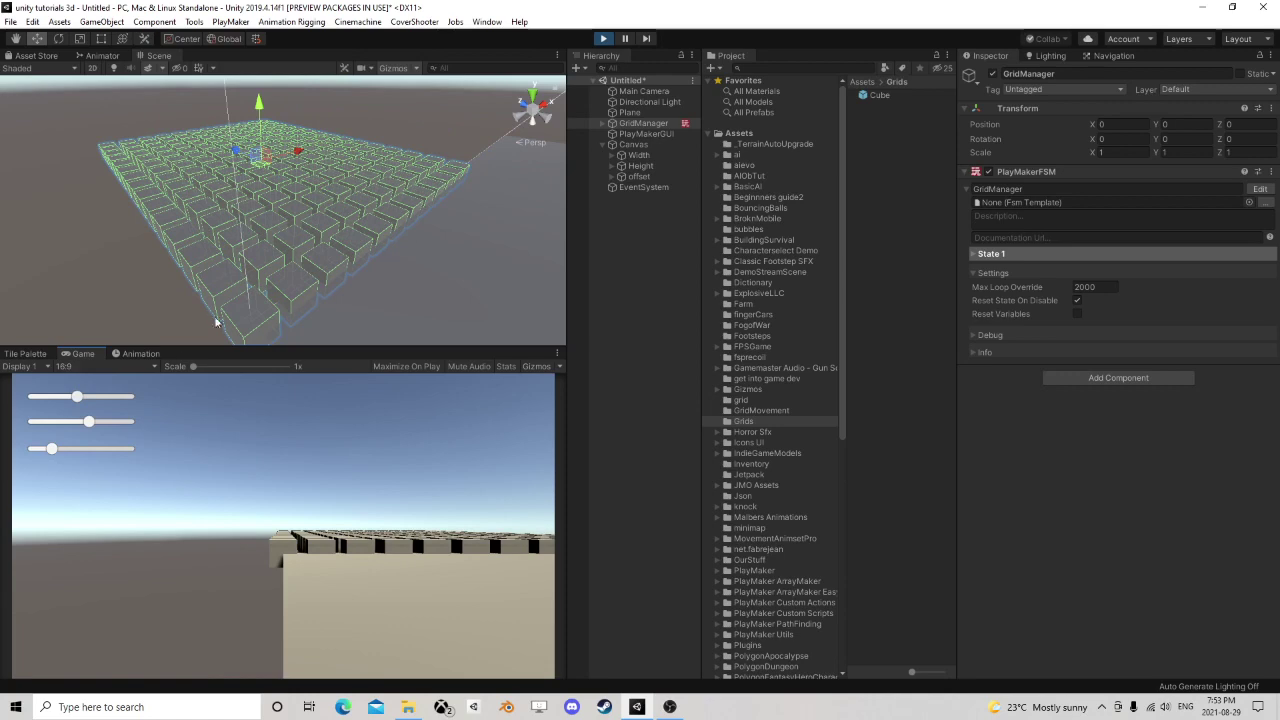
pyautogui.click(603, 38)
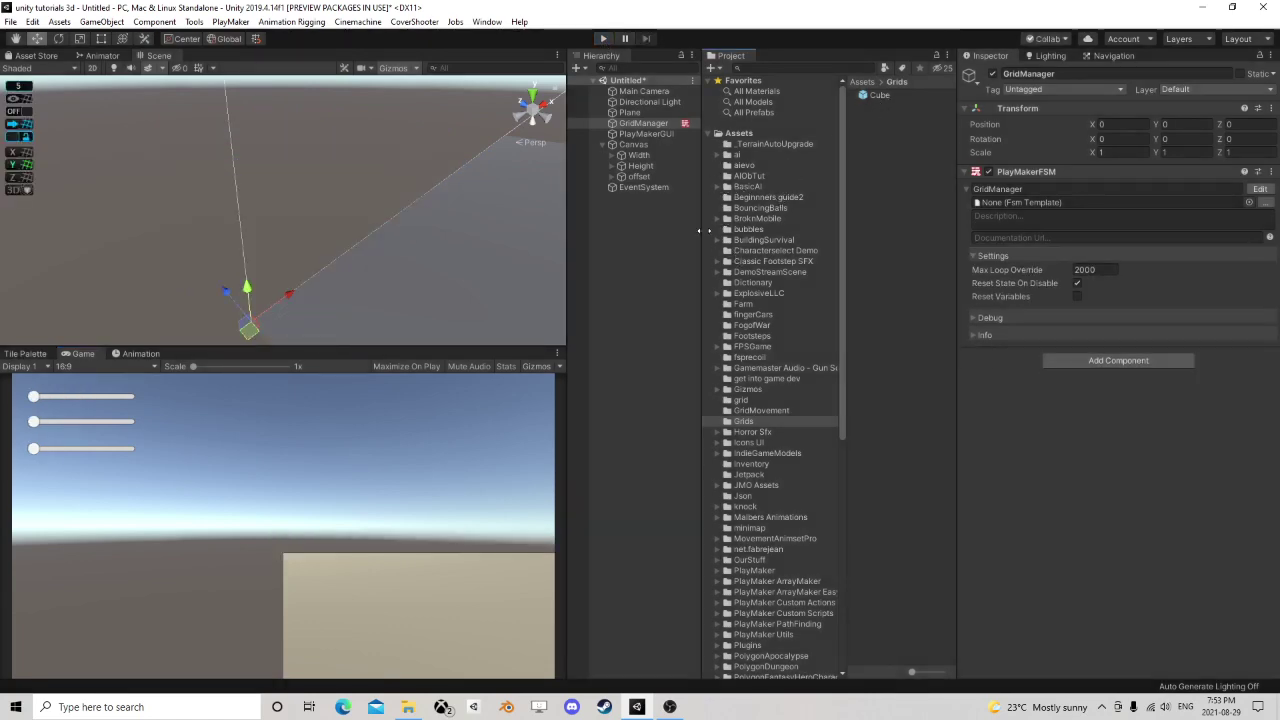
# - Enlarge the project browser and create a material named Red in the Grids folder
pyautogui.moveTo(700, 231); pyautogui.dragTo(632, 231)
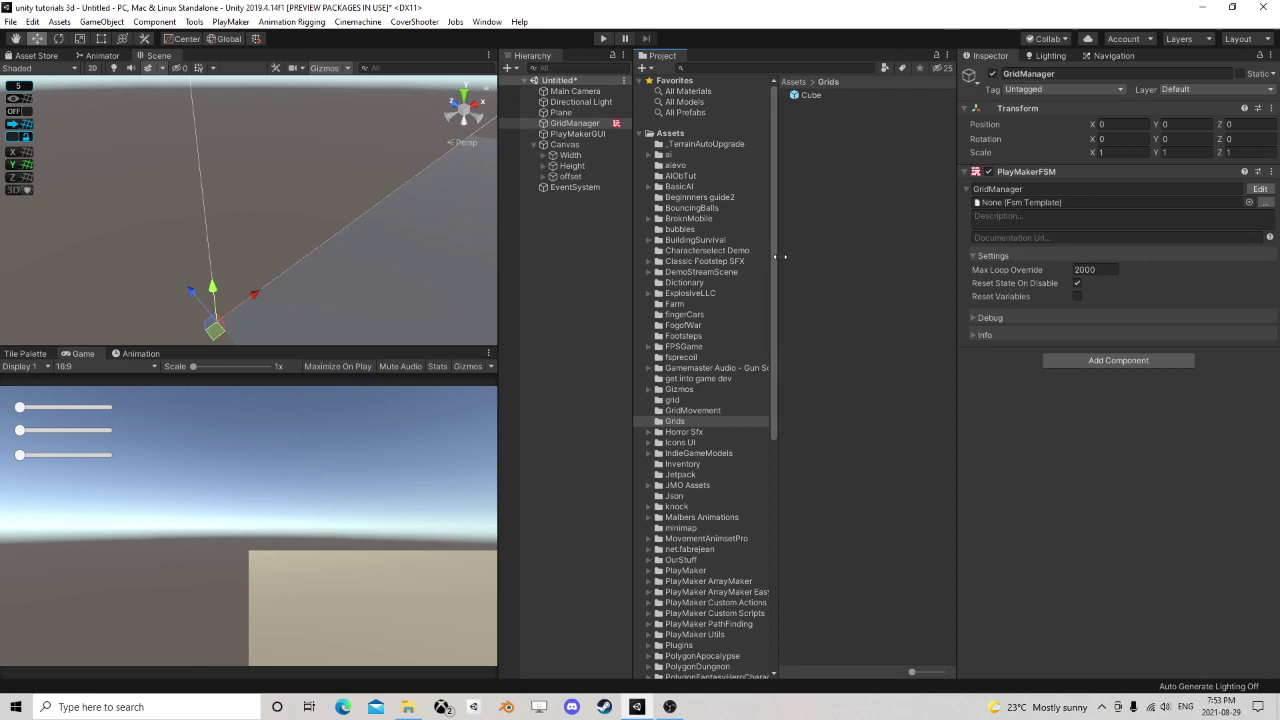
pyautogui.moveTo(785, 257); pyautogui.dragTo(858, 277)
pyautogui.rightClick(886, 163)
pyautogui.moveTo(972, 168)
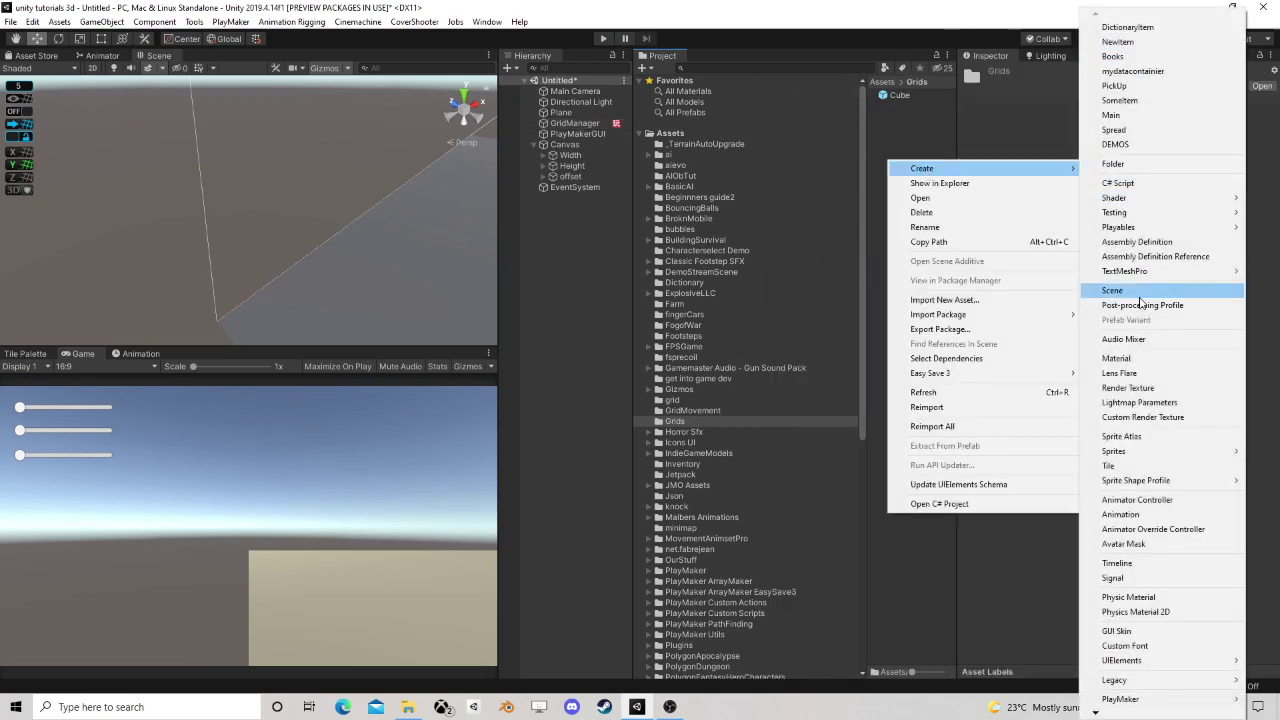
pyautogui.click(1148, 360)
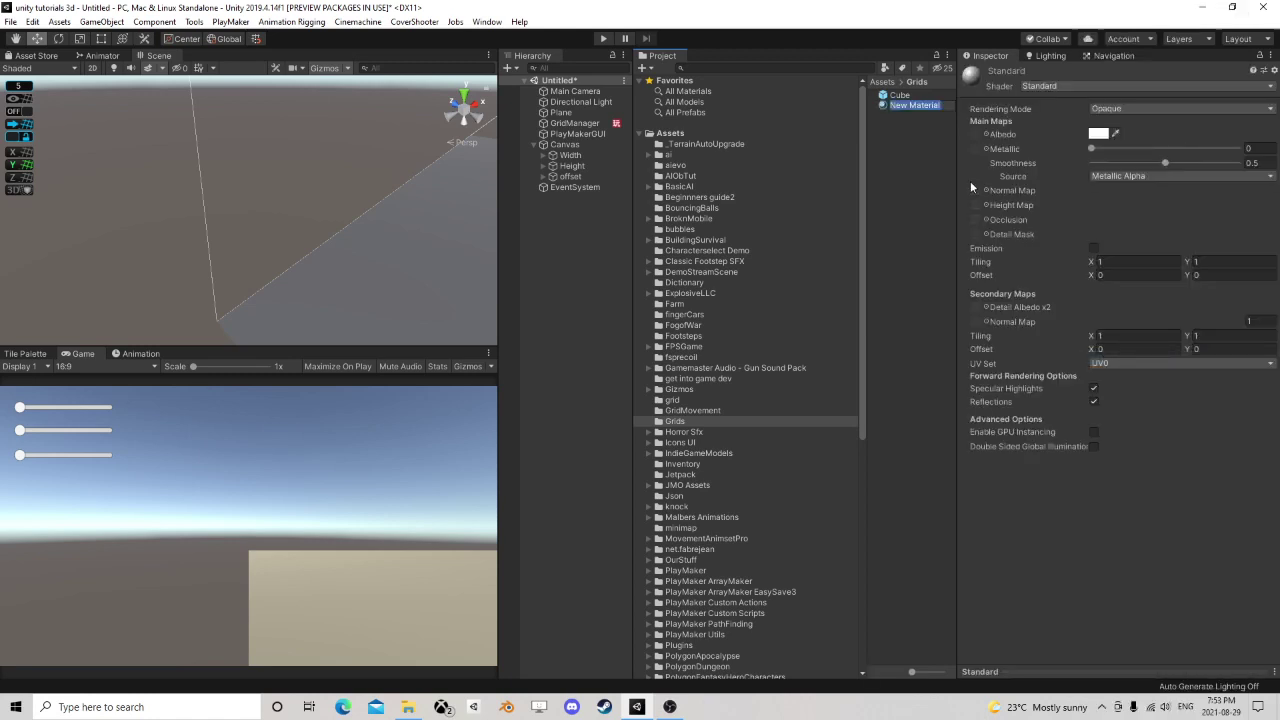
pyautogui.write('Red')
pyautogui.press('Return')
# - Create another material named Blue in the Grids folder
pyautogui.rightClick(912, 141)
pyautogui.moveTo(930, 150)
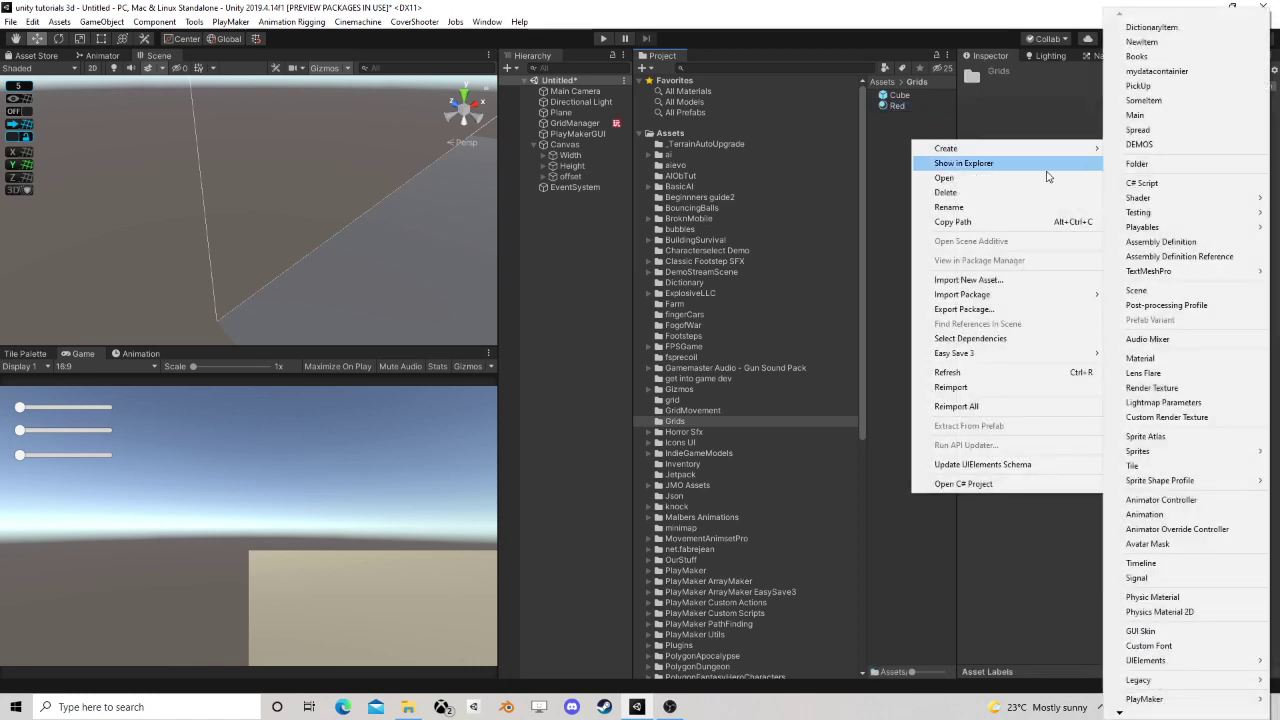
pyautogui.click(1148, 356)
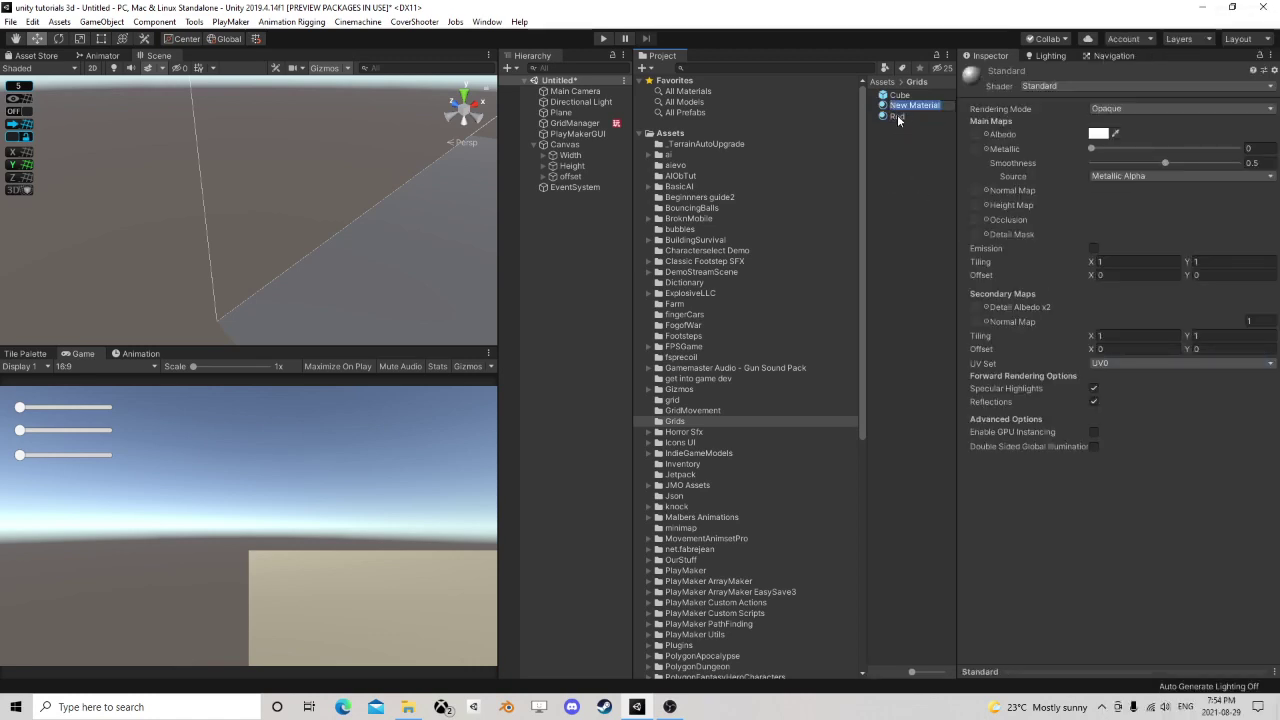
pyautogui.write('Blue')
pyautogui.press('Return')
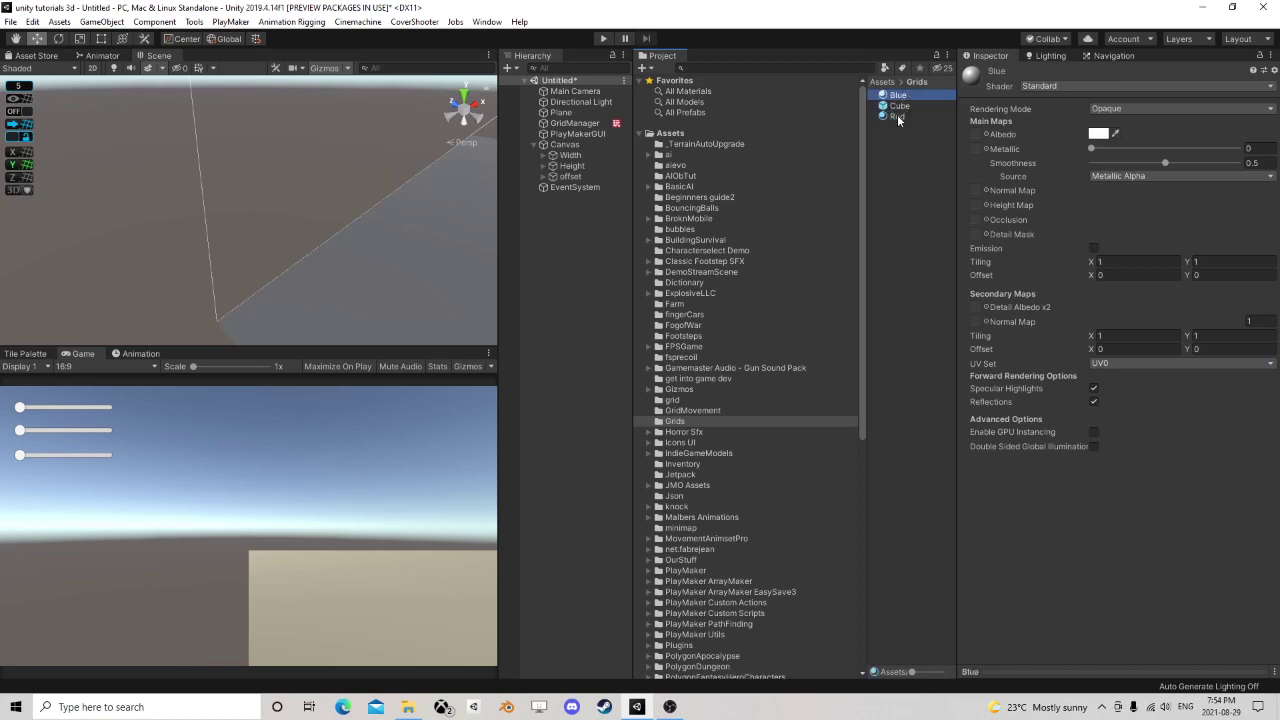
# - Set the Blue material's albedo colour to pure blue, hexadecimal 1100FF
pyautogui.click(1098, 133)
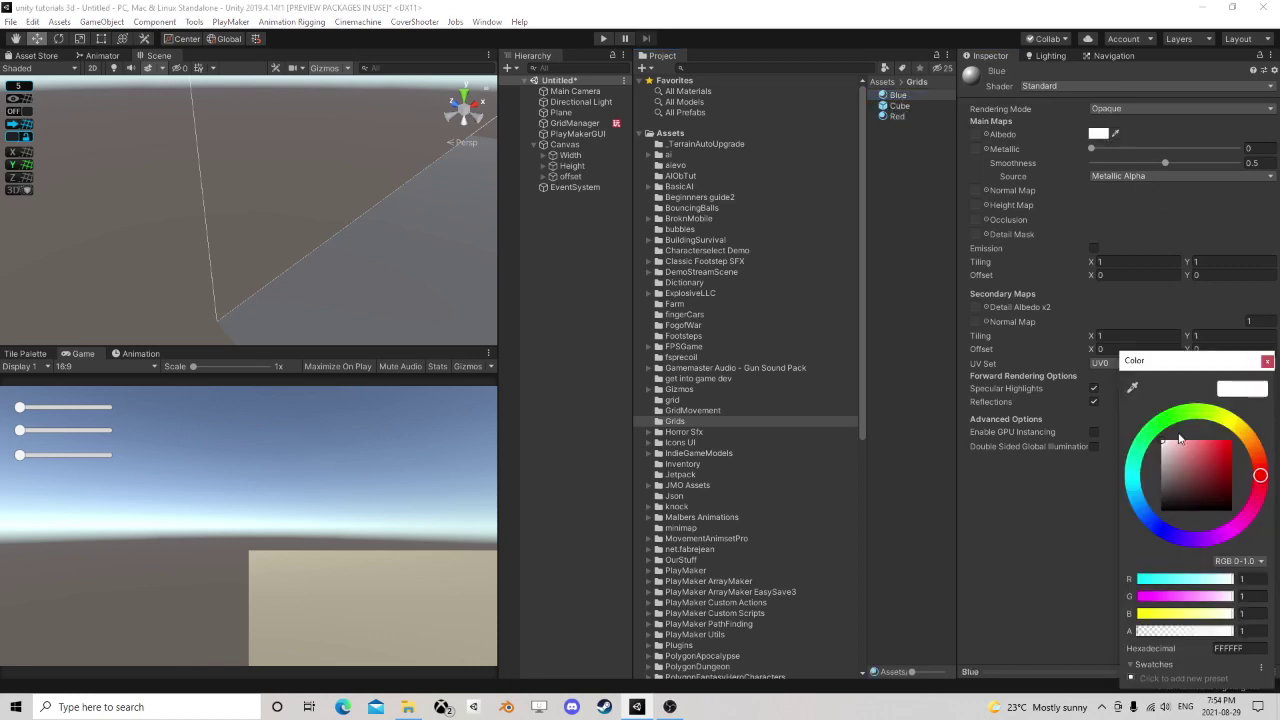
pyautogui.moveTo(1150, 510); pyautogui.dragTo(1168, 533)
pyautogui.click(1228, 446)
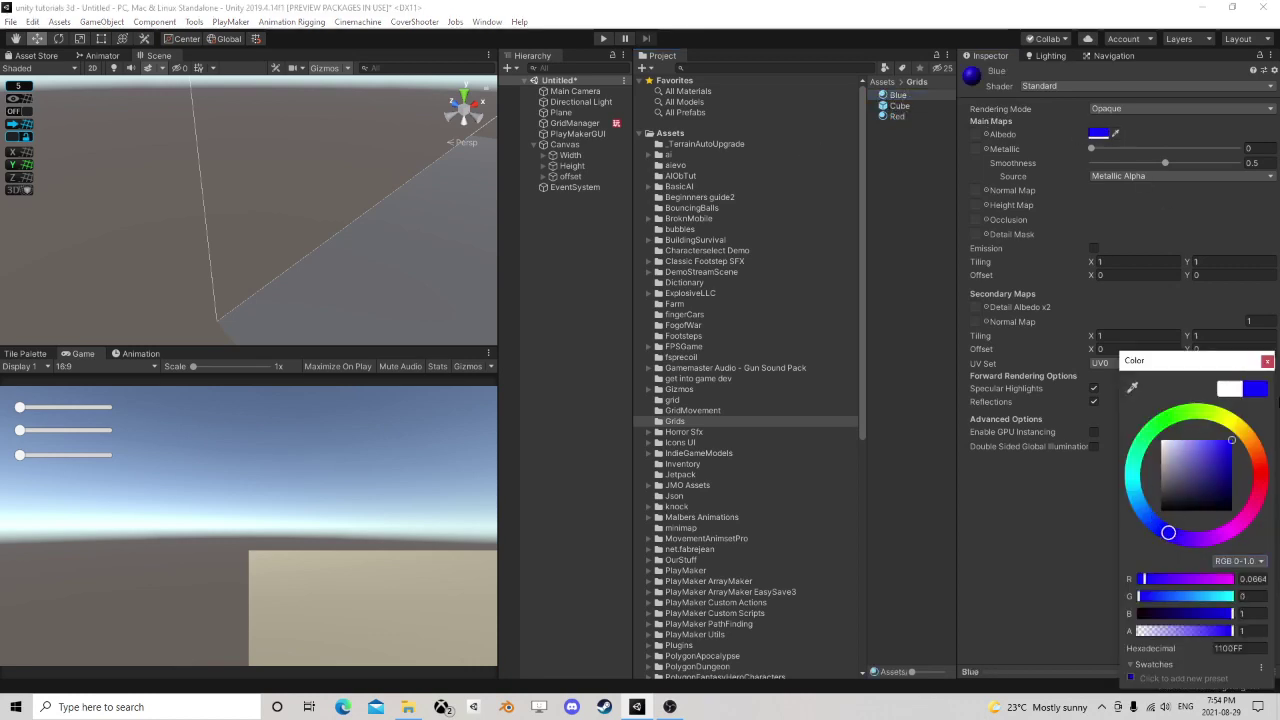
# - Set the Red material's albedo colour to pure red and close the colour picker
pyautogui.click(907, 116)
pyautogui.click(907, 116)
pyautogui.click(1098, 133)
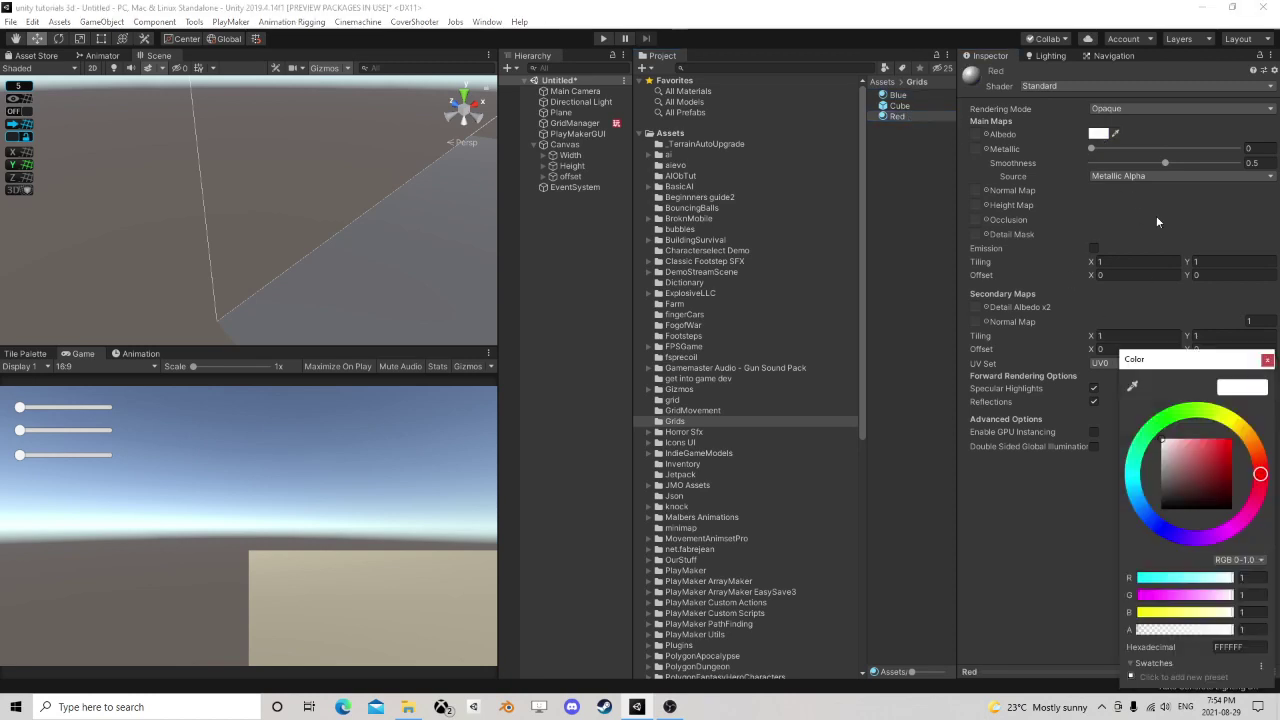
pyautogui.moveTo(1212, 454); pyautogui.dragTo(1231, 441)
pyautogui.click(1267, 359)
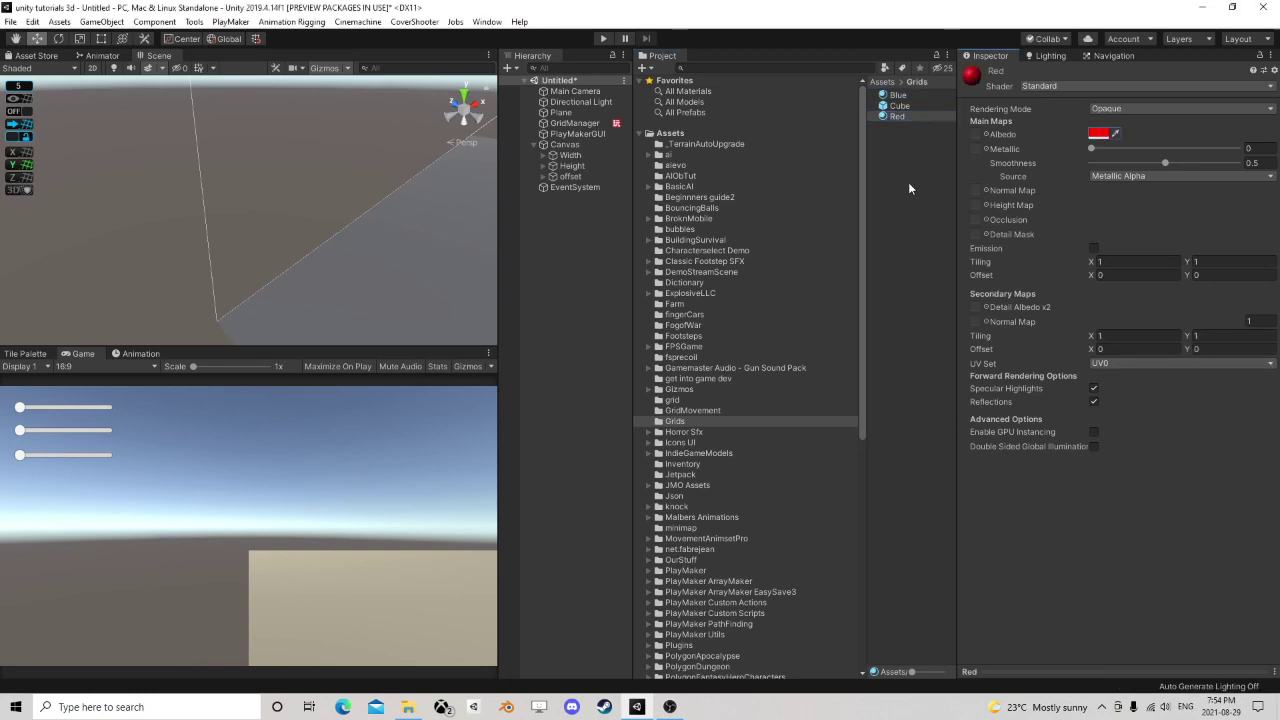
# - Create a 3D sphere object in the scene
pyautogui.click(899, 106)
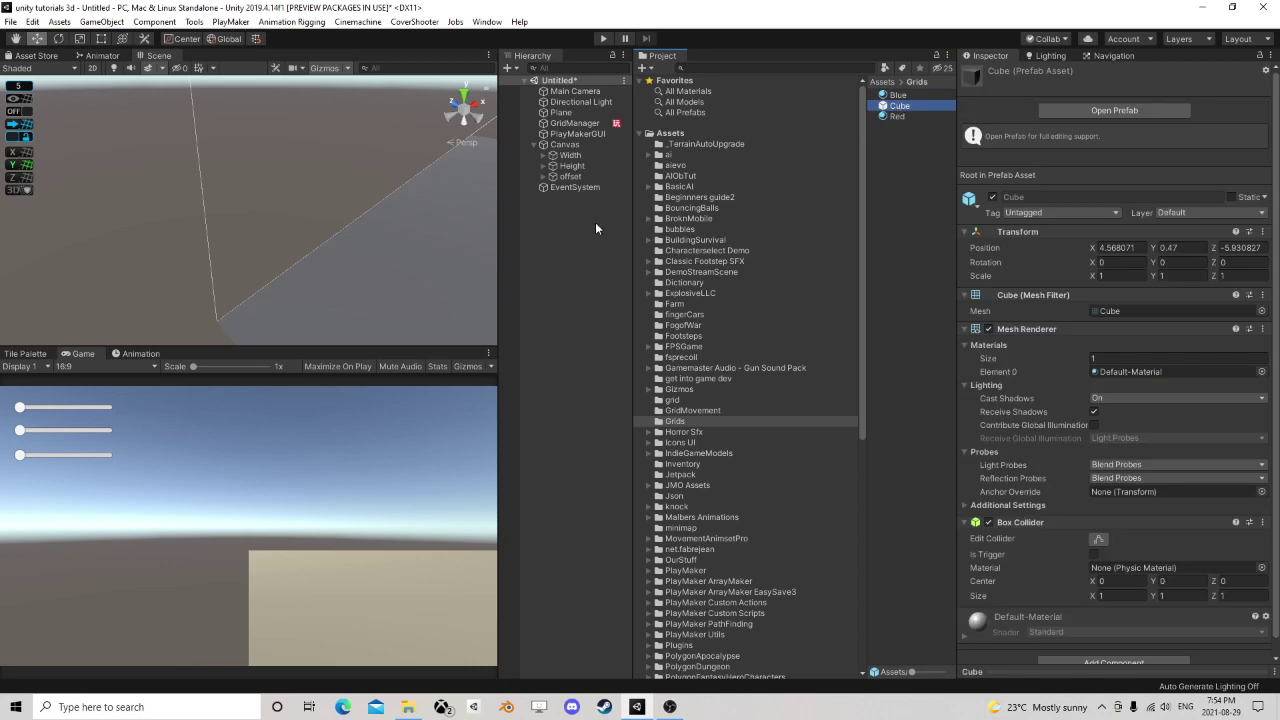
pyautogui.rightClick(545, 226)
pyautogui.moveTo(612, 367)
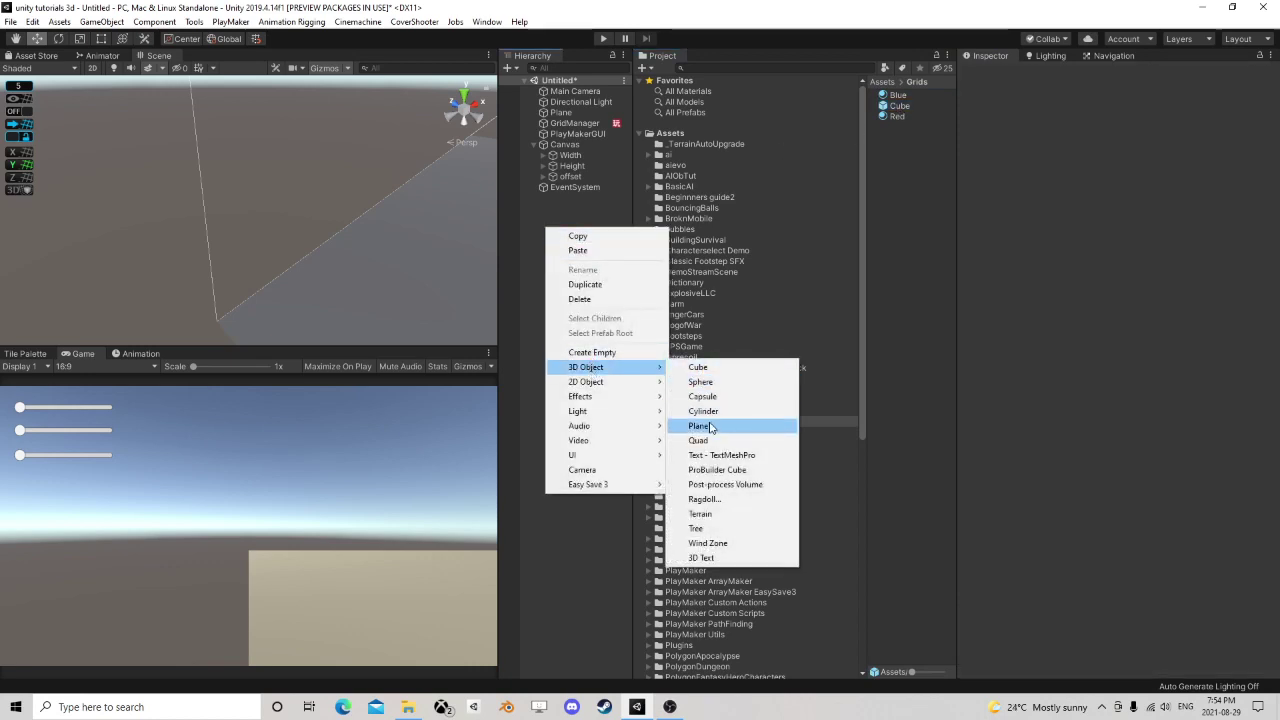
pyautogui.click(715, 383)
pyautogui.click(584, 206)
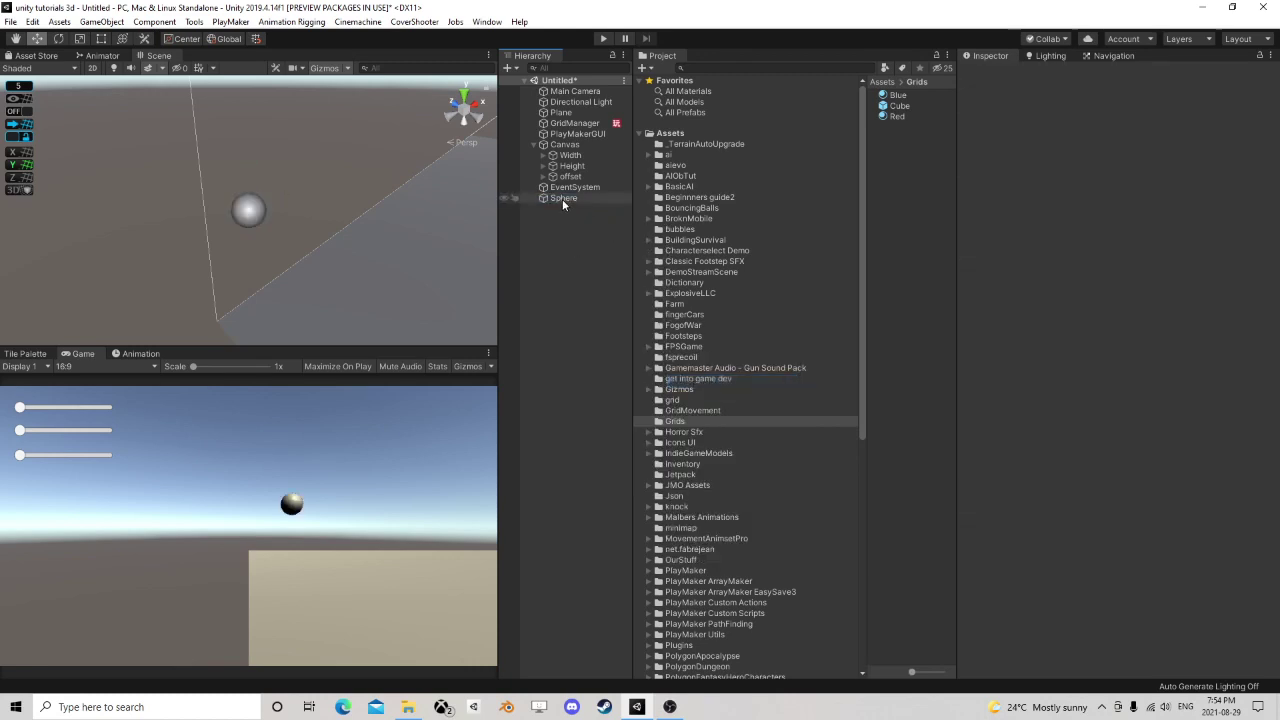
# - Save the sphere as a prefab in the Grids folder and delete its instance from the scene
pyautogui.moveTo(562, 199); pyautogui.dragTo(906, 127)
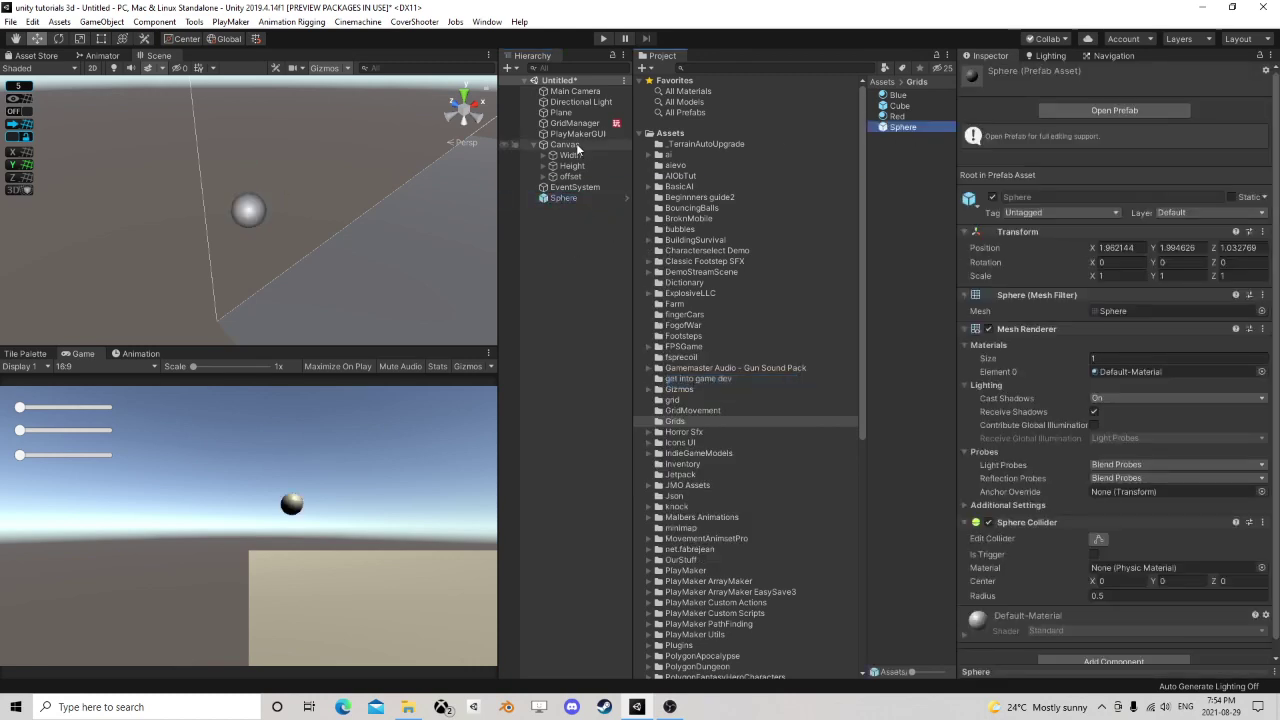
pyautogui.click(569, 198)
pyautogui.press('Delete')
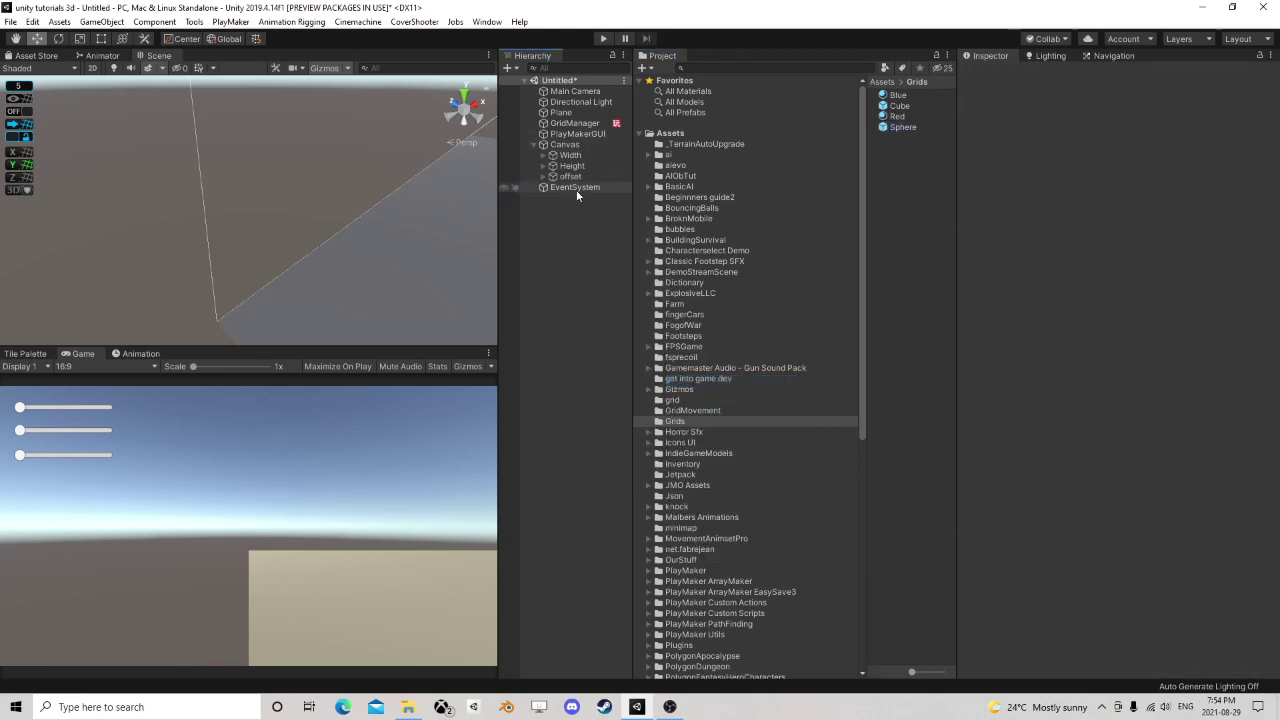
# - Open the GridManager object's FSM for editing and select State 6
pyautogui.click(570, 121)
pyautogui.click(1260, 189)
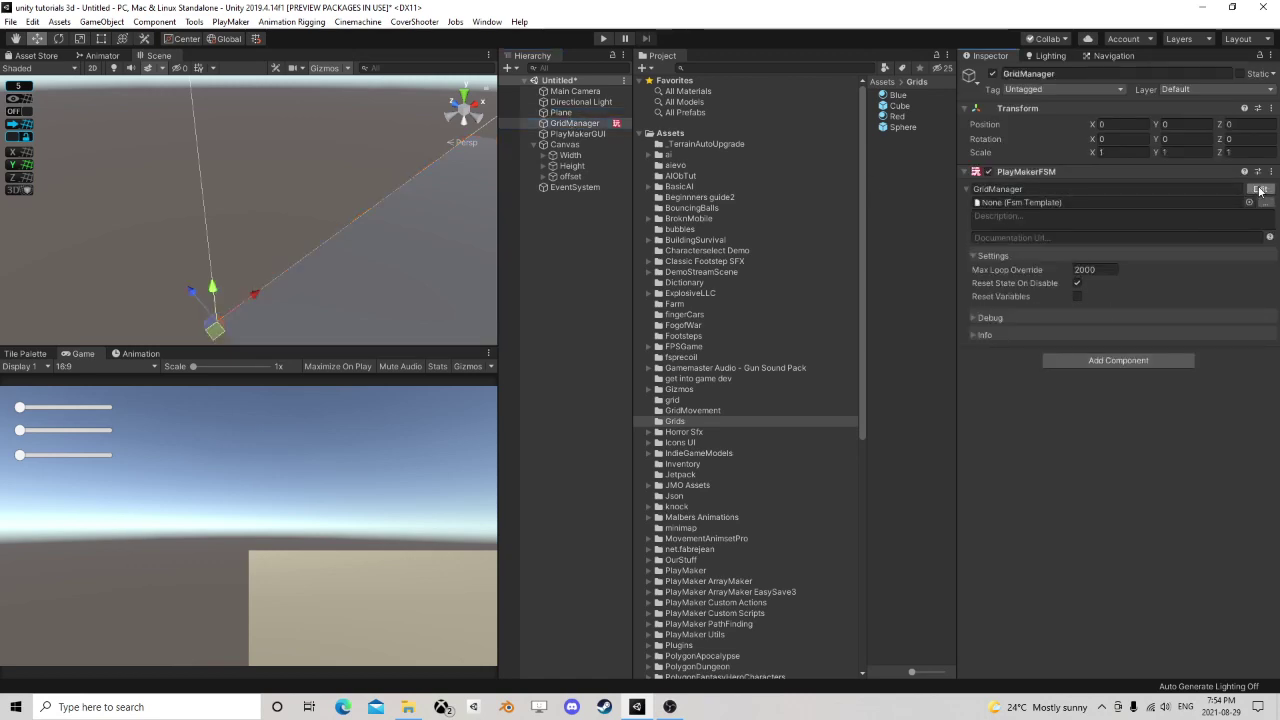
pyautogui.click(536, 333)
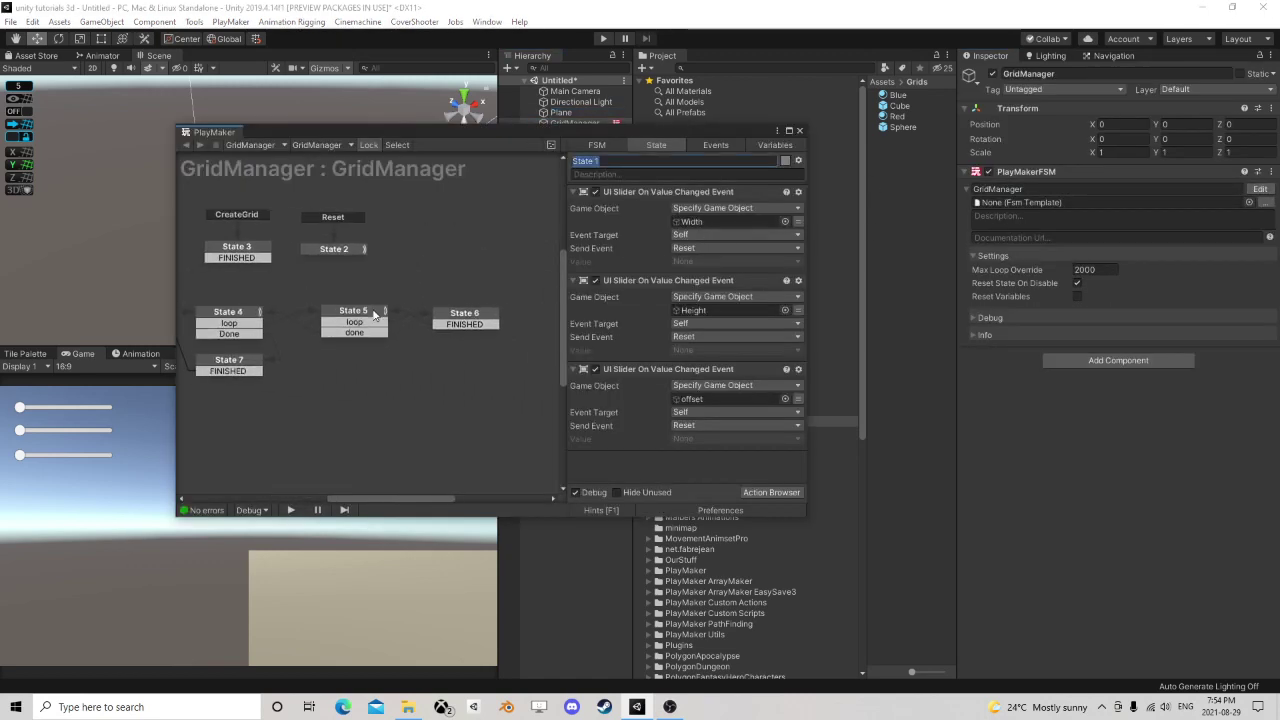
pyautogui.click(470, 322)
pyautogui.scroll(-1, 650, 345)
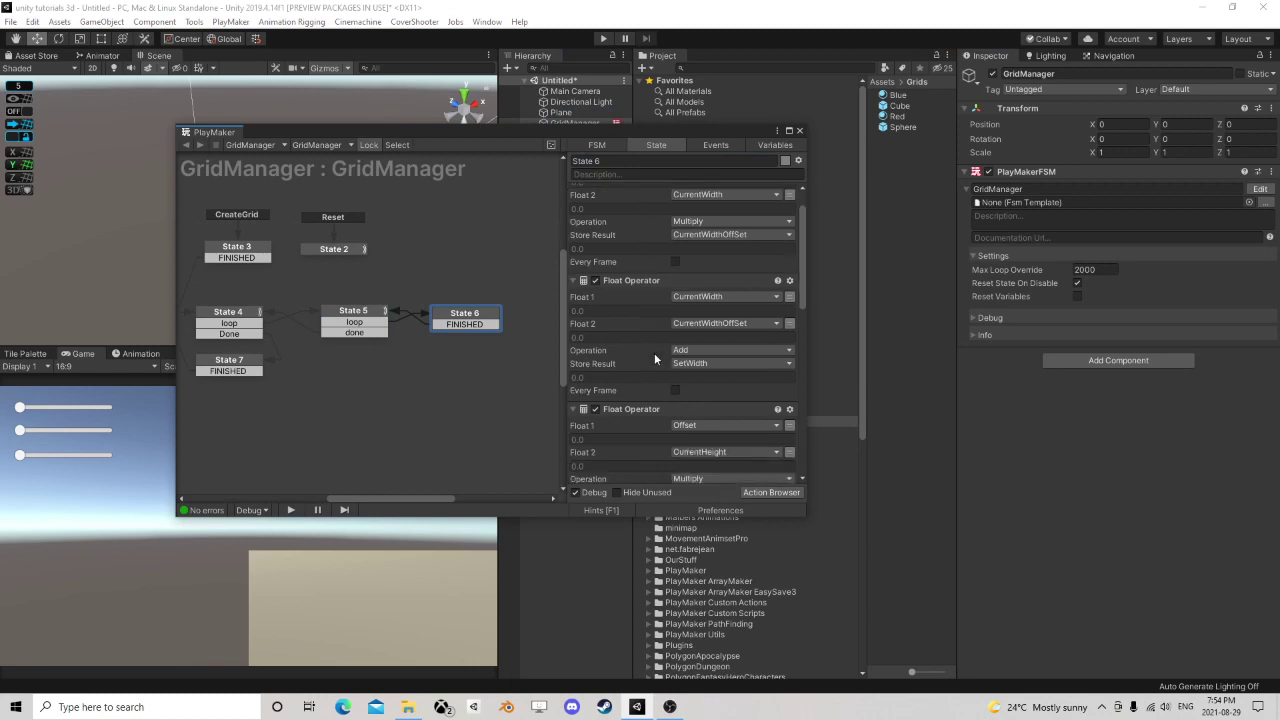
pyautogui.scroll(1, 651, 351)
# - Collapse the four Float Operator actions and the Set Vector3 XYZ action in State 6
pyautogui.click(573, 191)
pyautogui.click(574, 205)
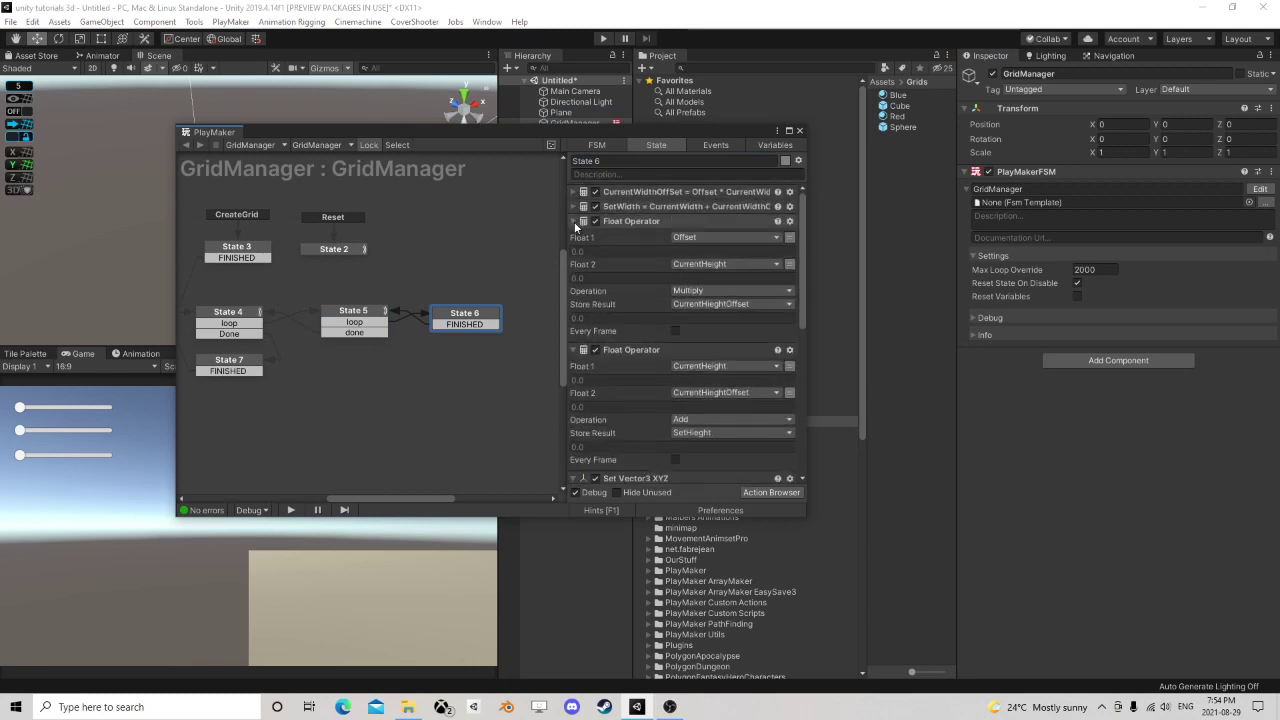
pyautogui.click(574, 221)
pyautogui.click(574, 226)
pyautogui.click(574, 236)
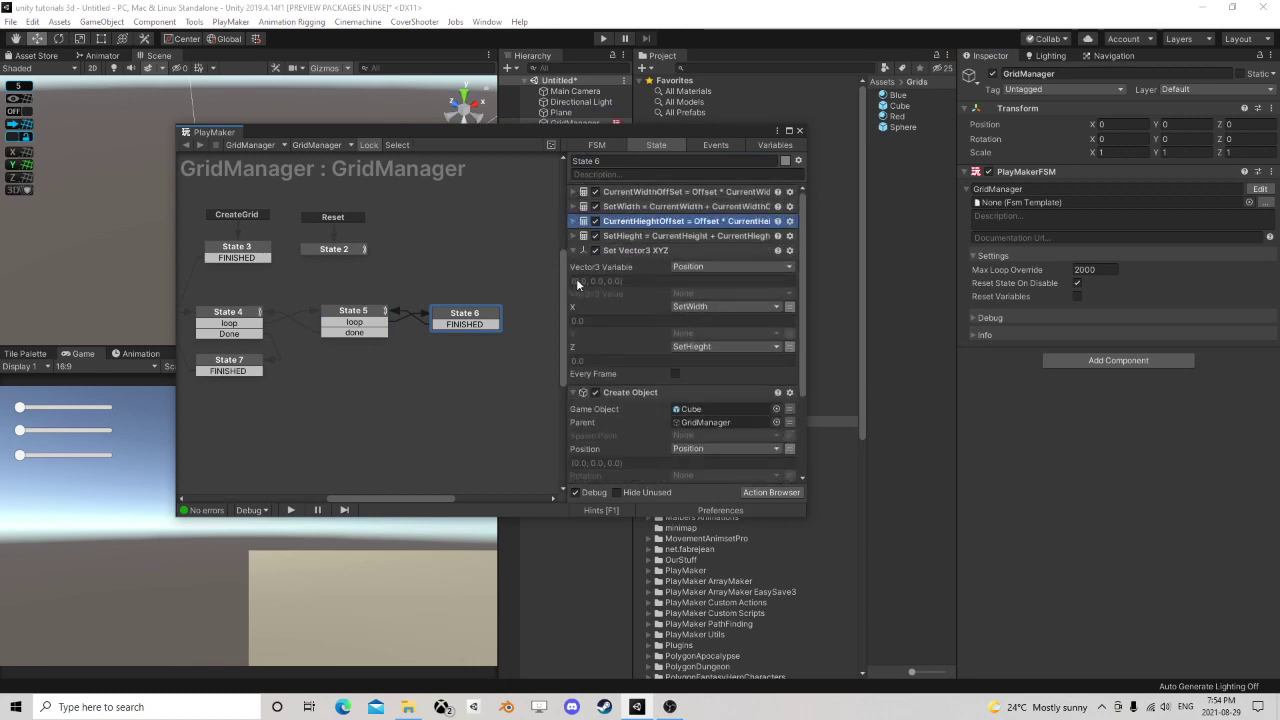
pyautogui.click(574, 250)
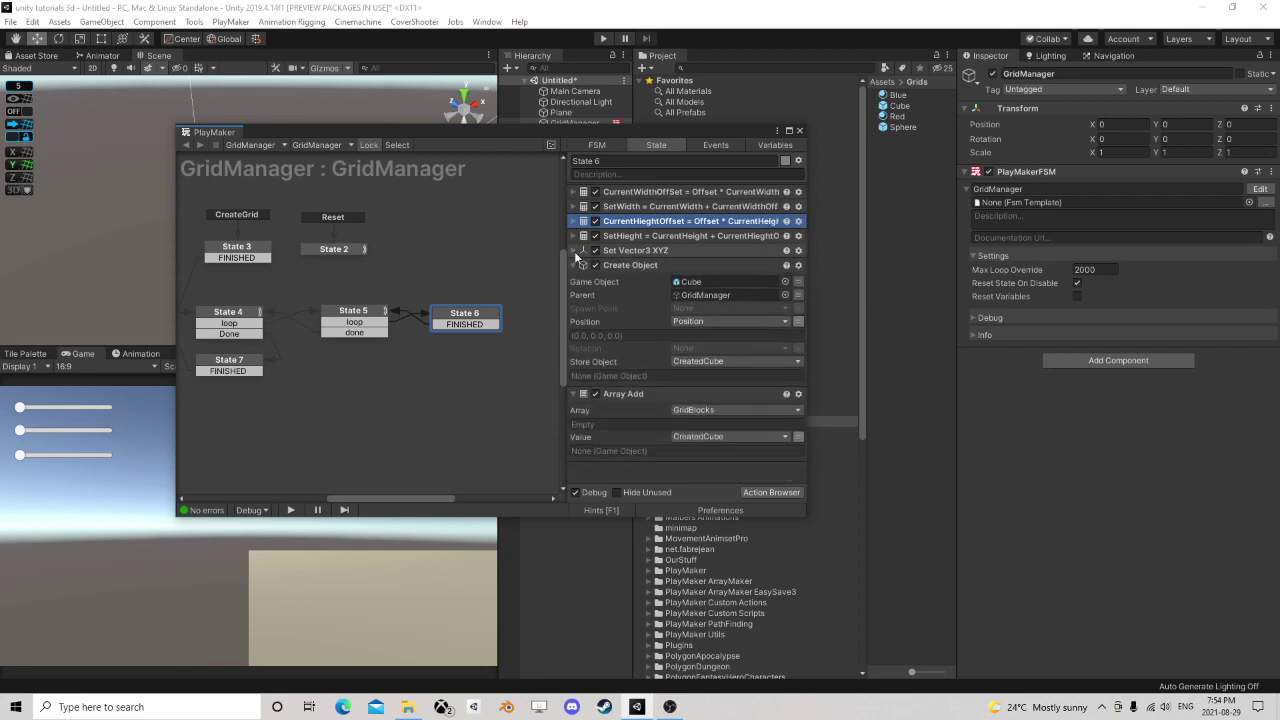
# - Add a new FSM variable of type Array named Objects
pyautogui.click(770, 146)
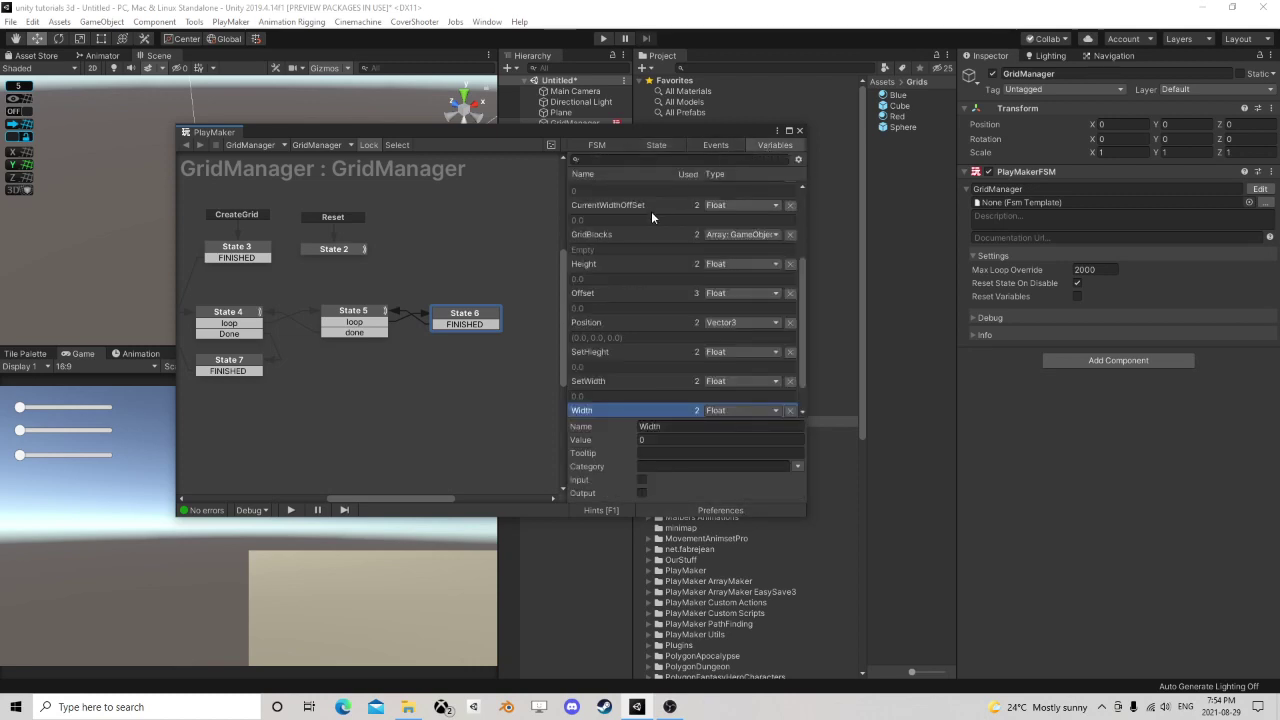
pyautogui.scroll(-2, 658, 288)
pyautogui.click(597, 402)
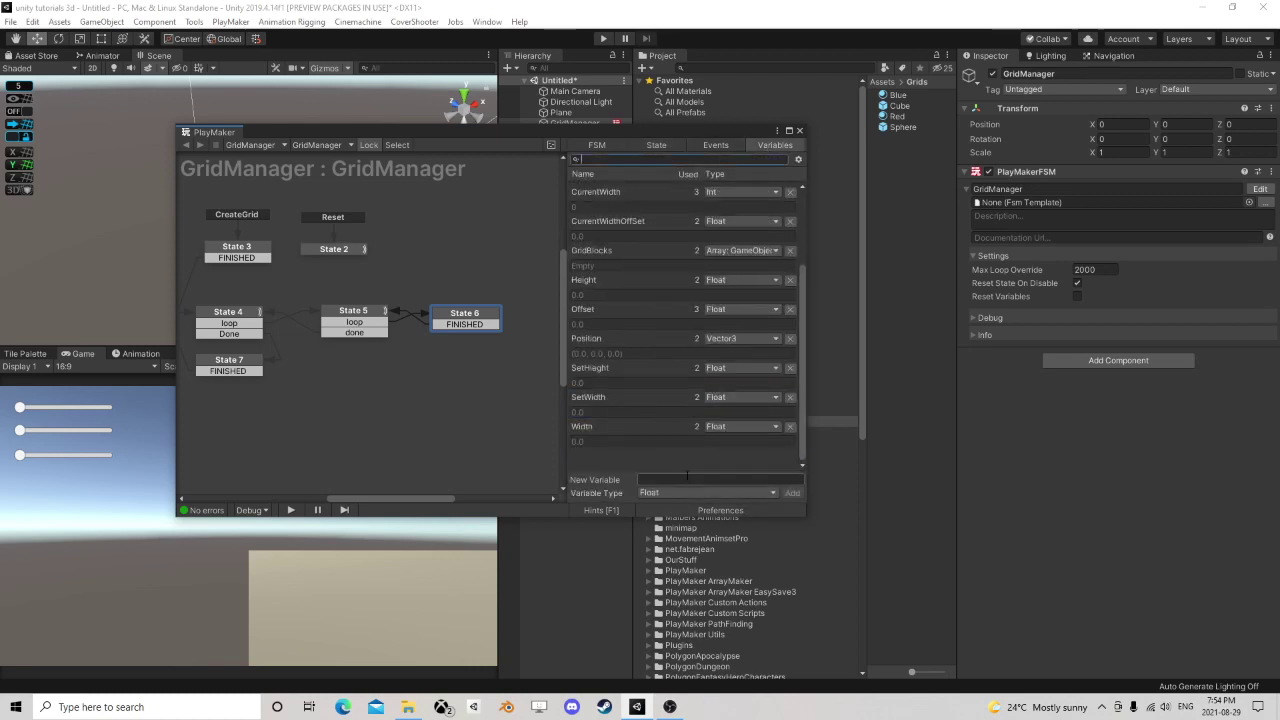
pyautogui.click(669, 492)
pyautogui.click(704, 462)
pyautogui.click(674, 490)
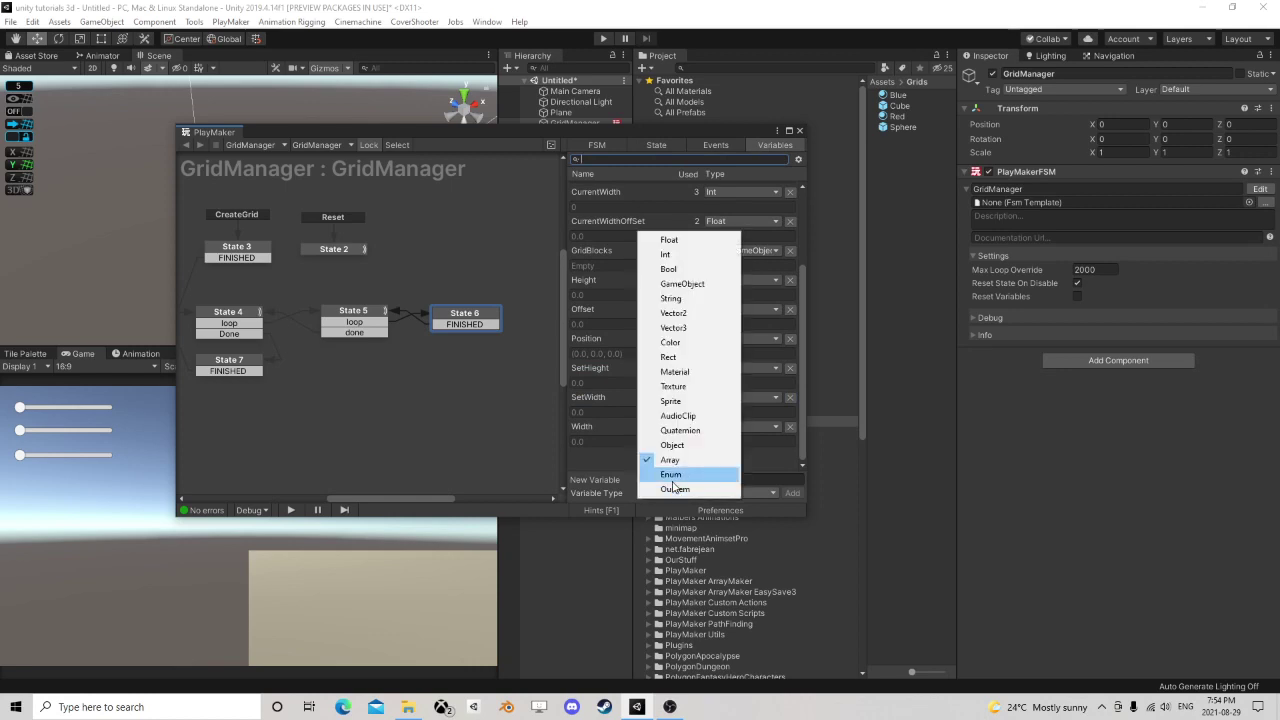
pyautogui.click(672, 476)
pyautogui.click(650, 492)
pyautogui.click(686, 462)
pyautogui.click(686, 479)
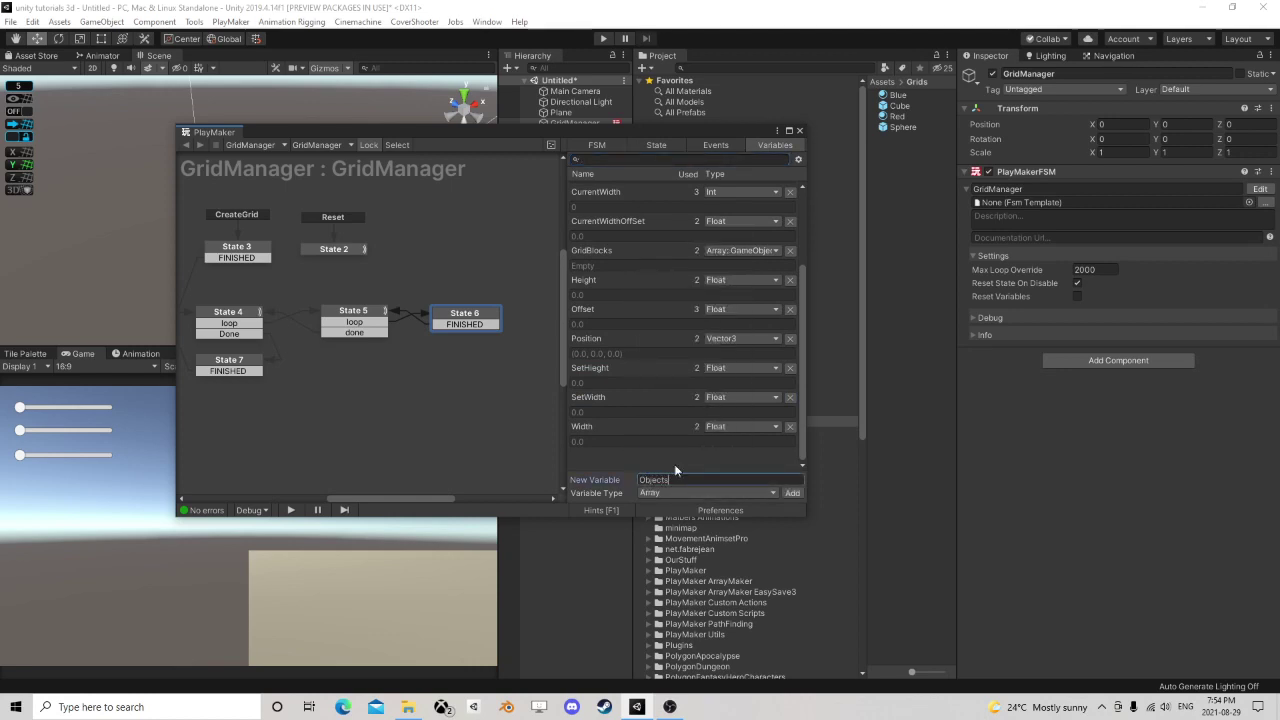
pyautogui.press('Return')
# - Make Objects a GameObject array of size 2, with the Cube prefab as element 0 and the Sphere prefab as element 1
pyautogui.click(659, 426)
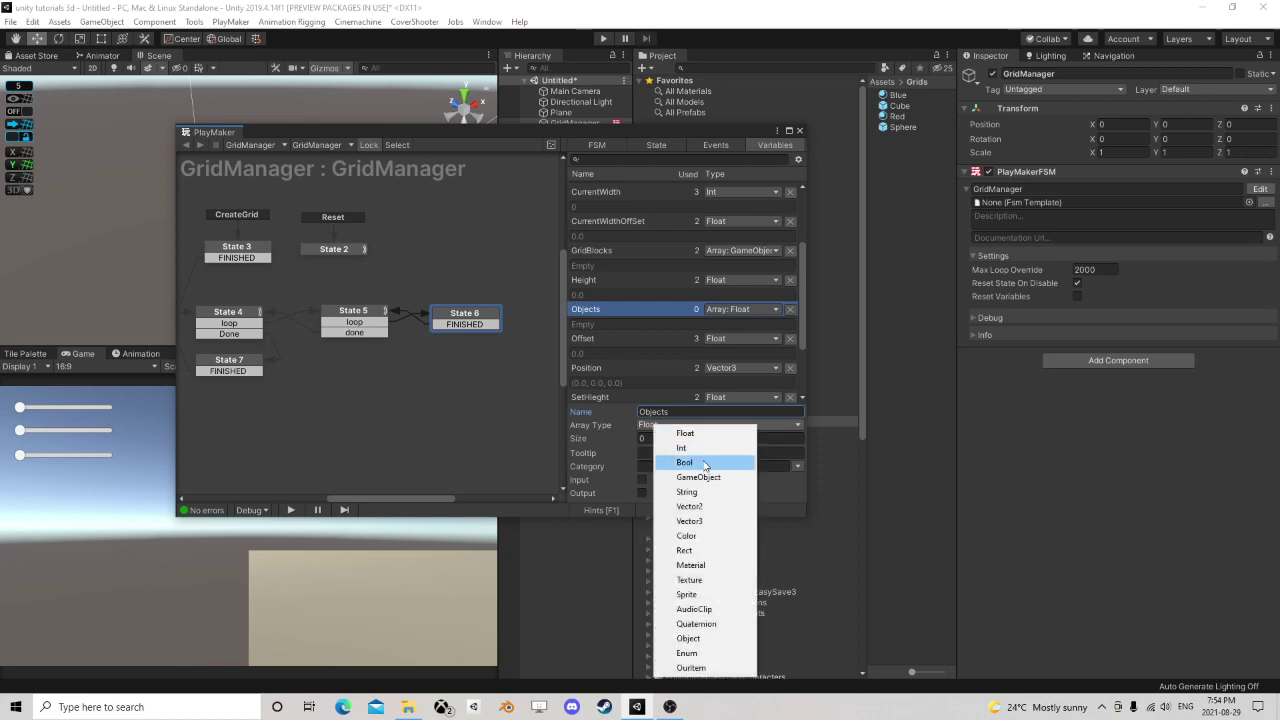
pyautogui.click(690, 471)
pyautogui.click(661, 438)
pyautogui.write('2')
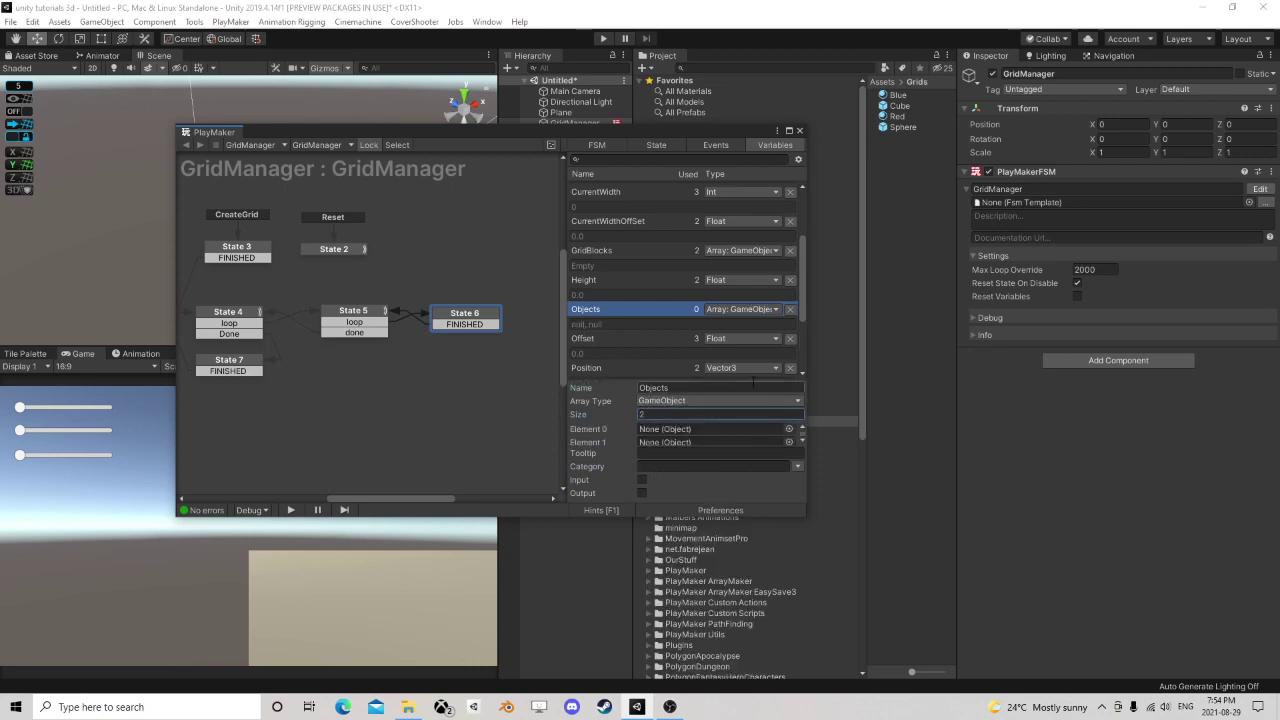
pyautogui.moveTo(900, 105); pyautogui.dragTo(665, 435)
pyautogui.moveTo(903, 127); pyautogui.dragTo(672, 440)
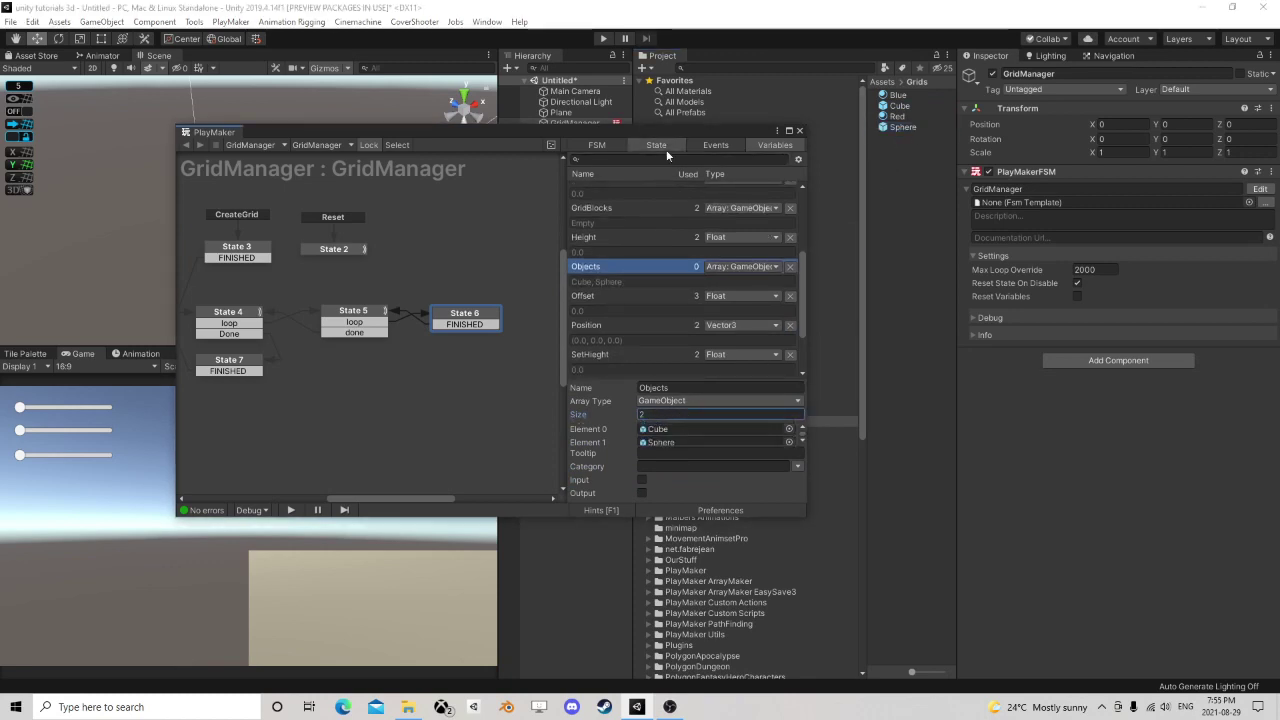
# - Switch Create Object's Game Object in State 6 to variable input and add an Array Get Random action to the state
pyautogui.click(662, 147)
pyautogui.click(797, 282)
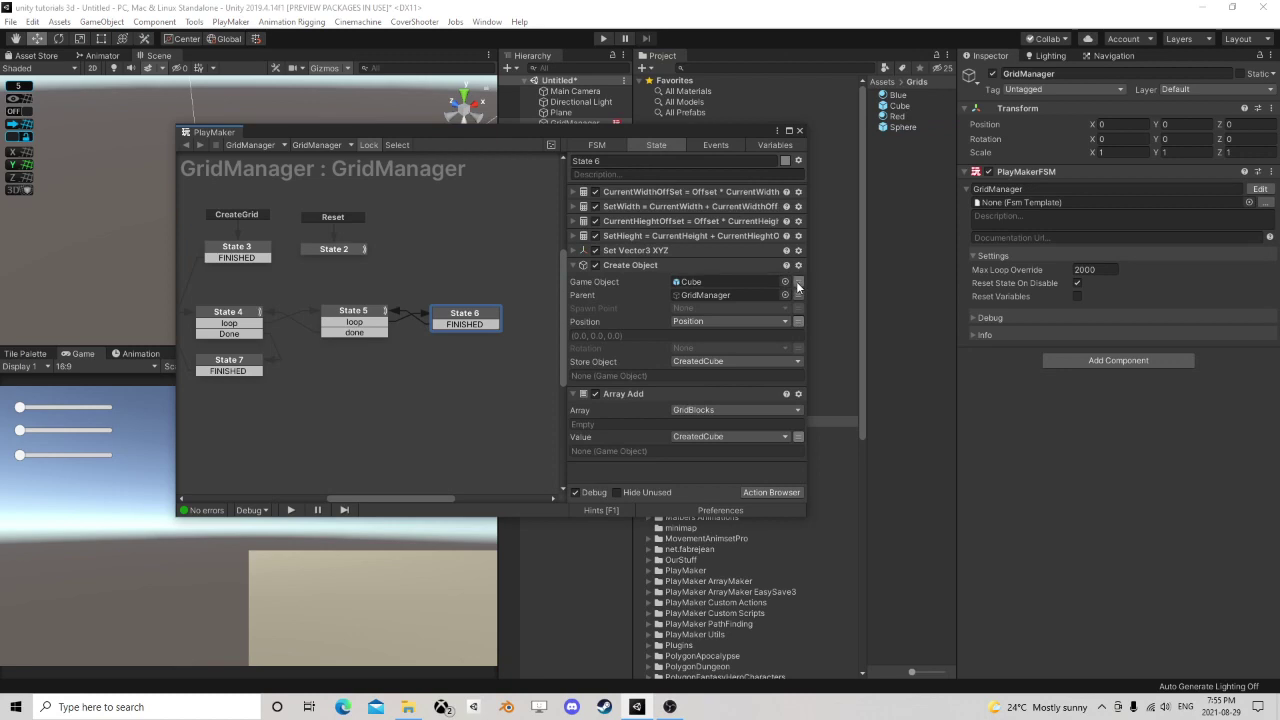
pyautogui.click(765, 492)
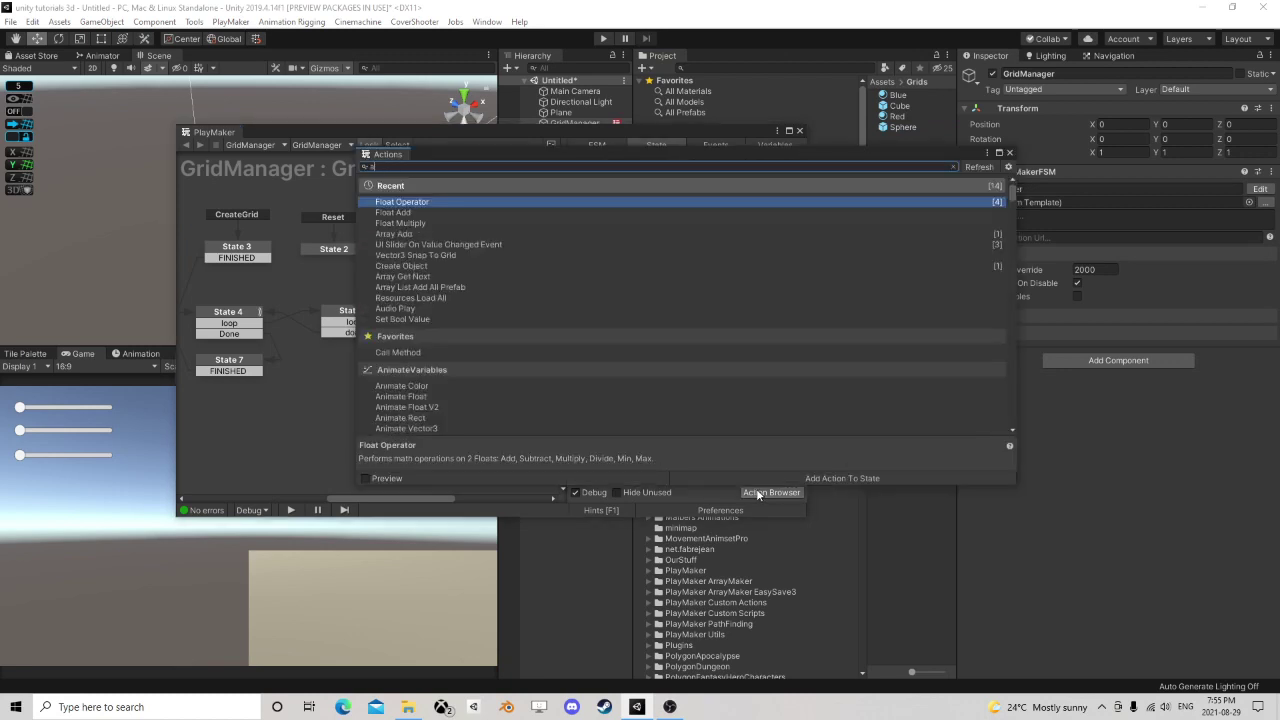
pyautogui.write('array get ra')
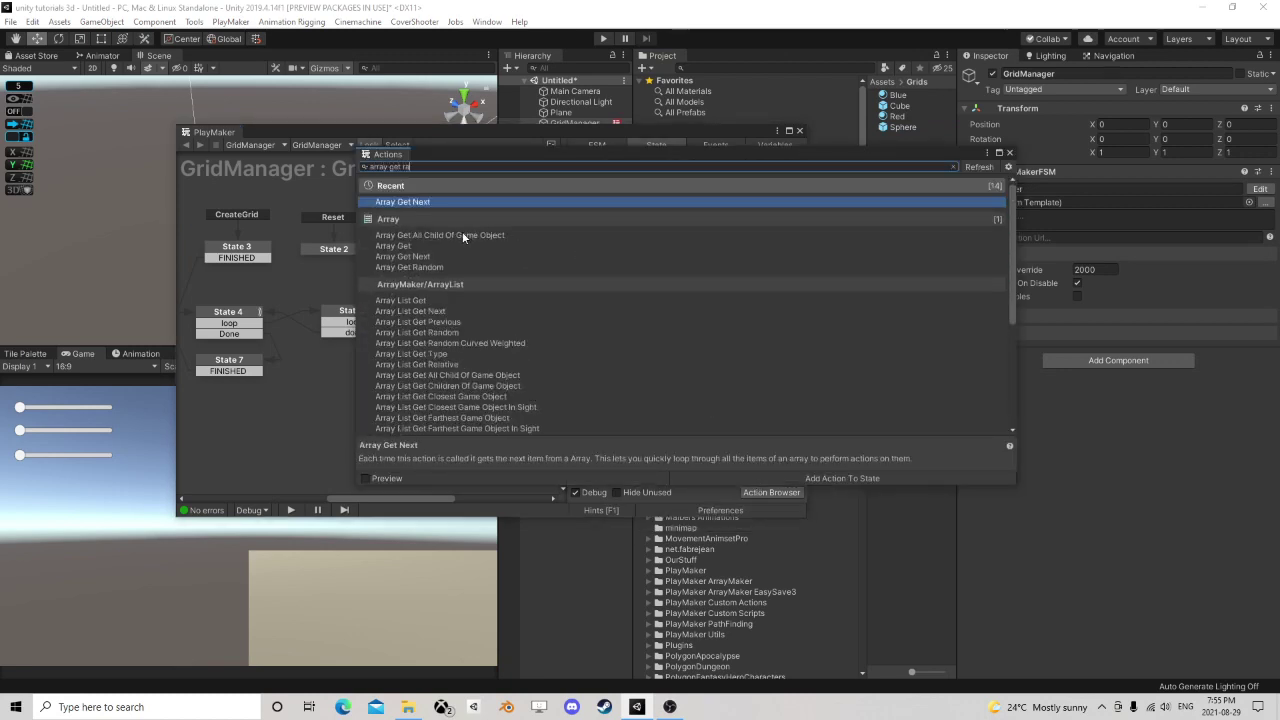
pyautogui.write('n')
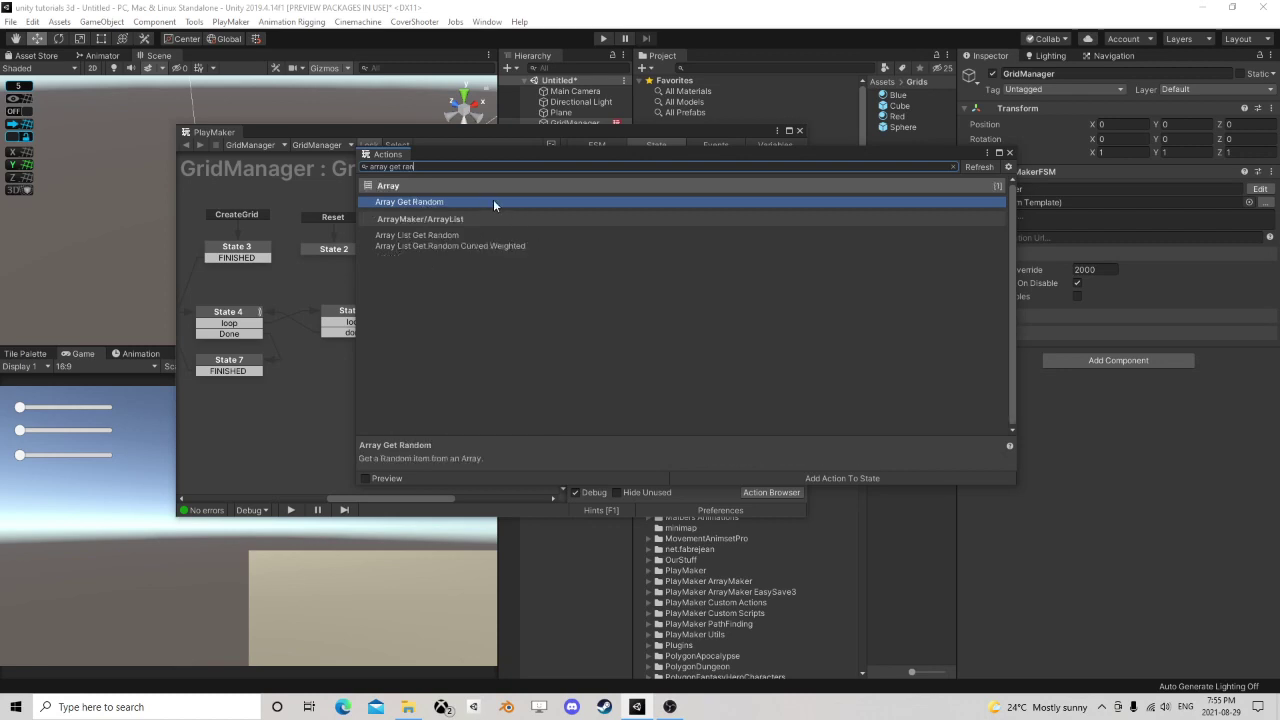
pyautogui.doubleClick(430, 204)
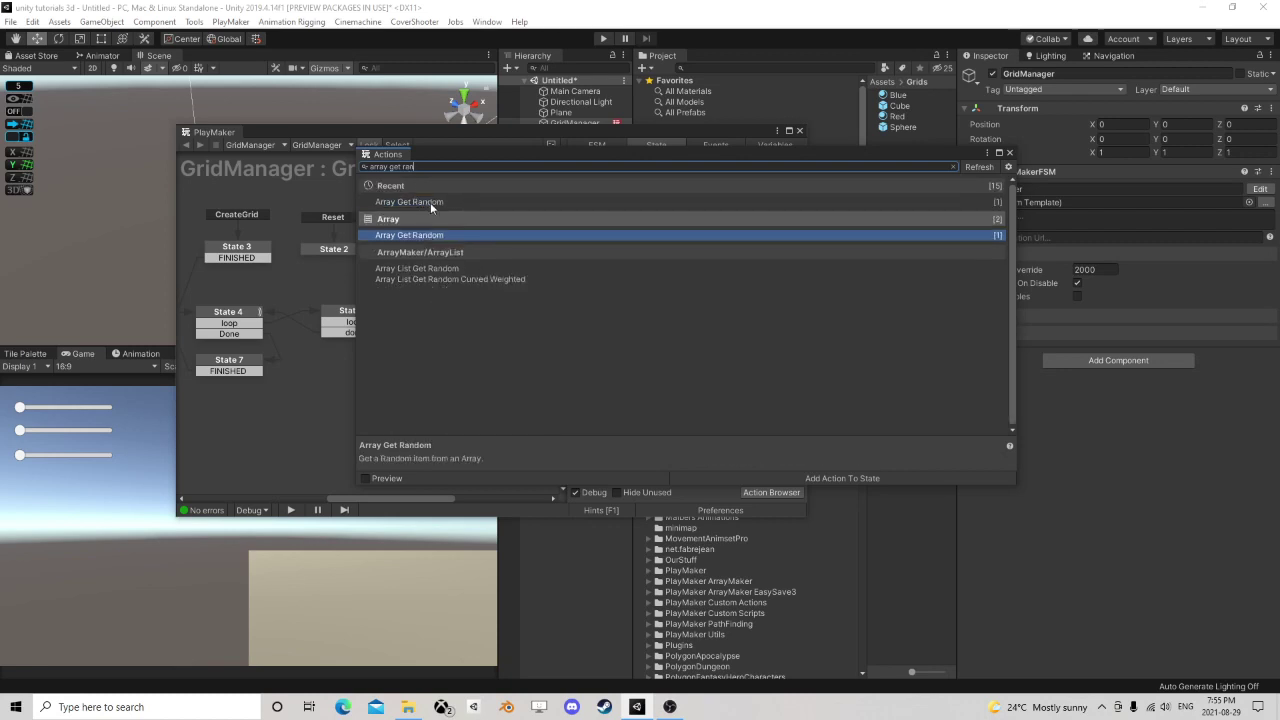
pyautogui.click(1009, 153)
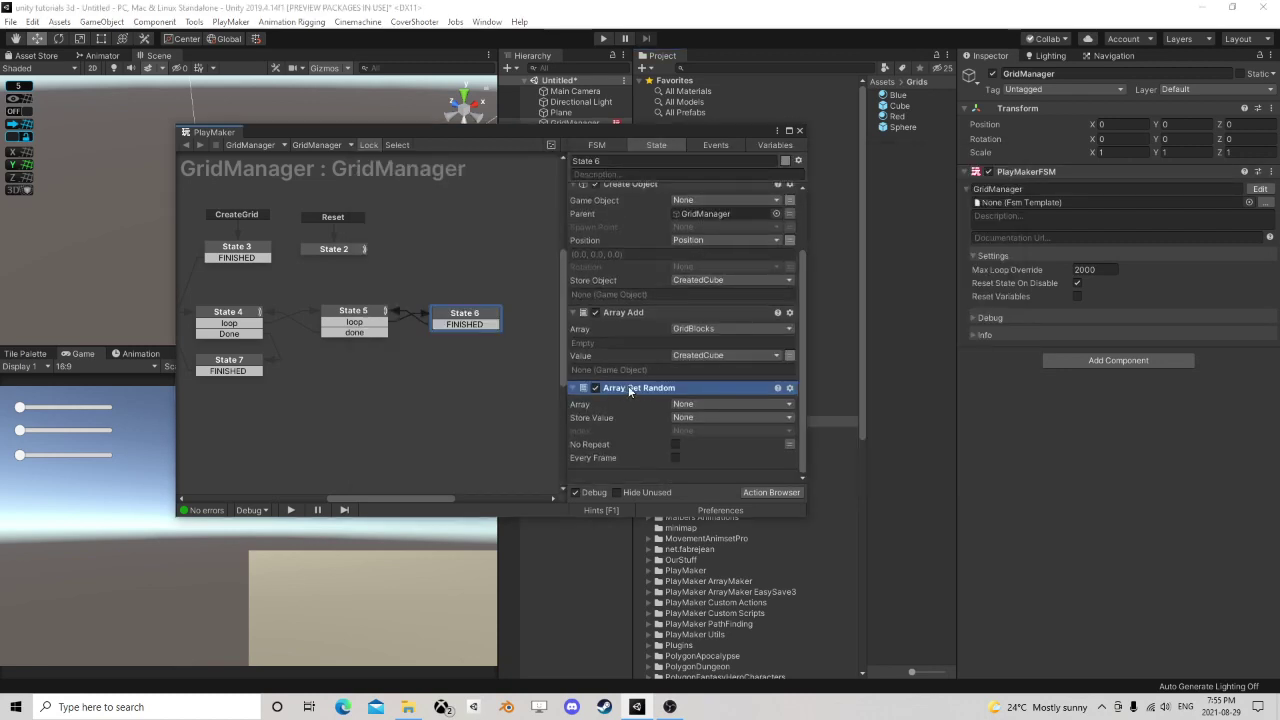
# - Move Array Get Random directly above Create Object and set its array to Objects
pyautogui.scroll(2, 648, 240)
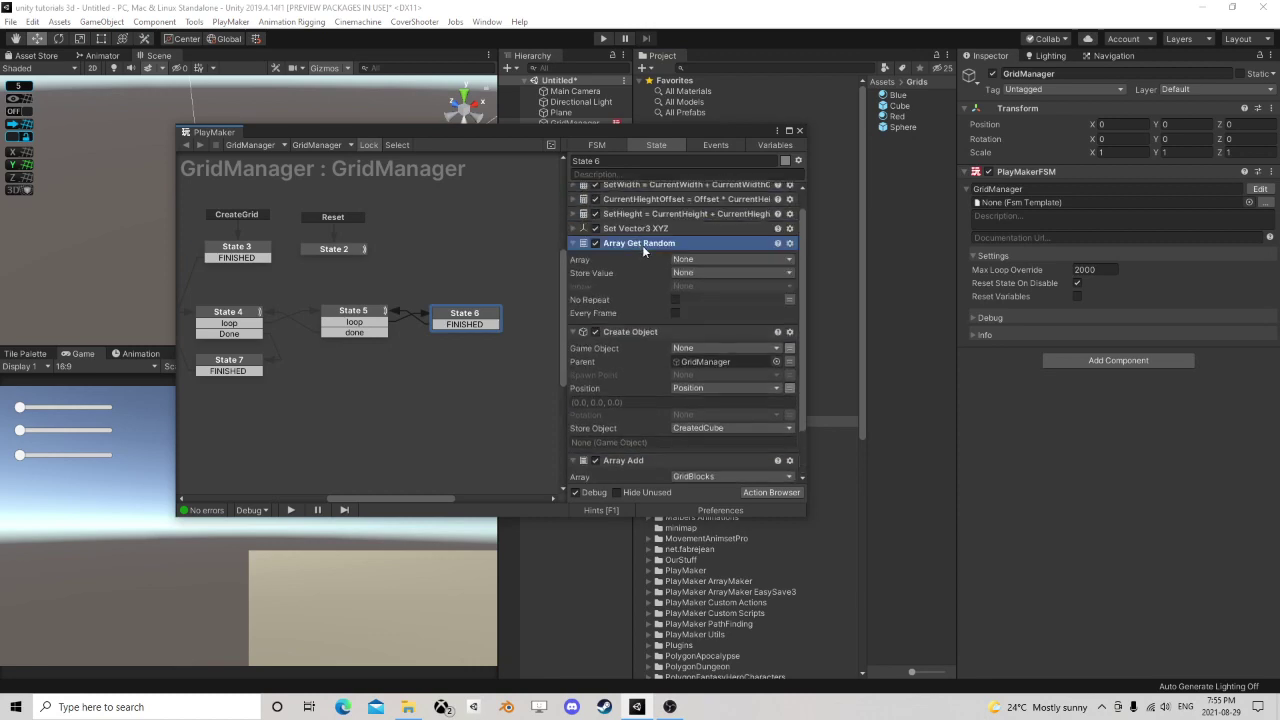
pyautogui.click(702, 260)
pyautogui.click(722, 303)
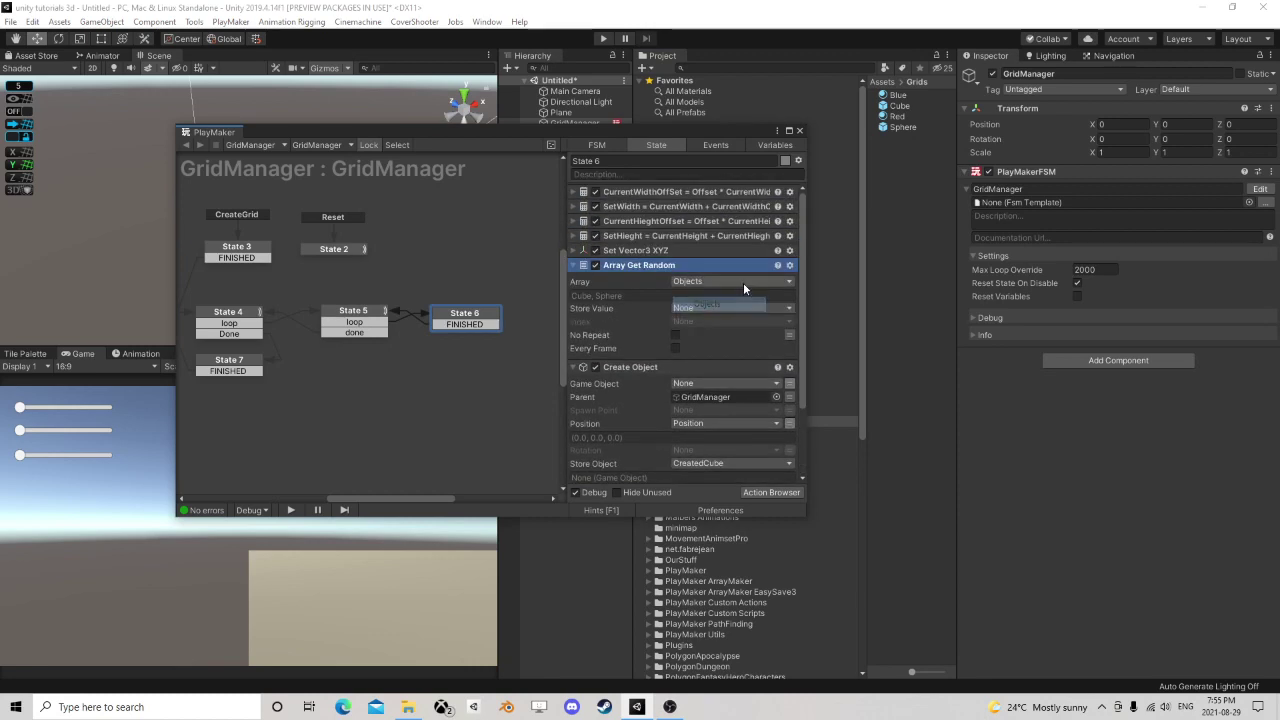
# - Store the Array Get Random value in a new variable named SelectedObject
pyautogui.click(698, 307)
pyautogui.click(728, 385)
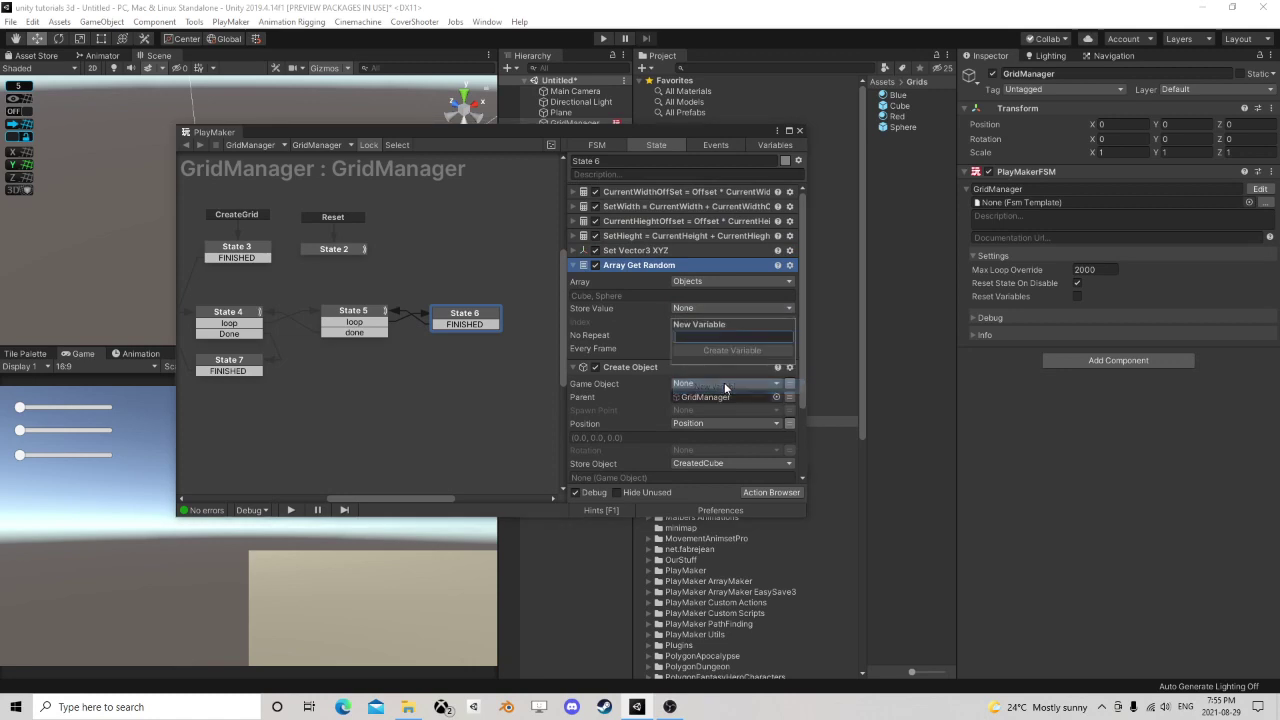
pyautogui.write('Selecte')
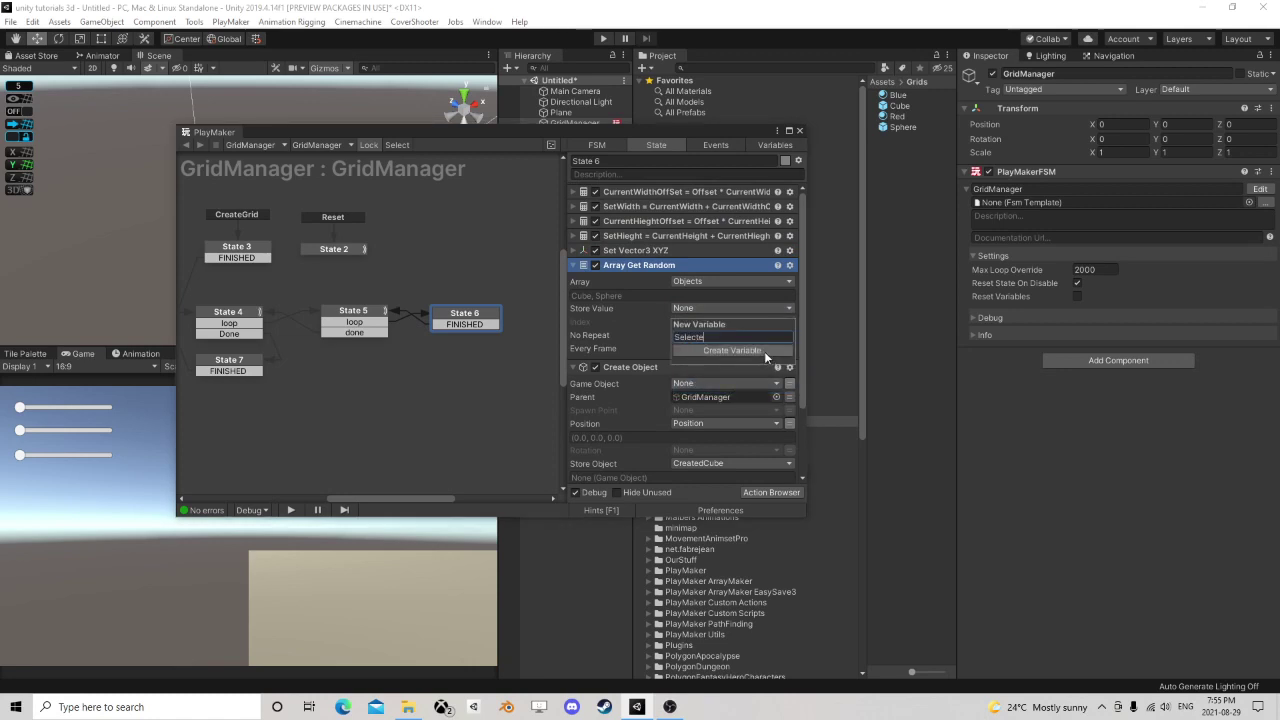
pyautogui.write('dObject')
pyautogui.click(764, 351)
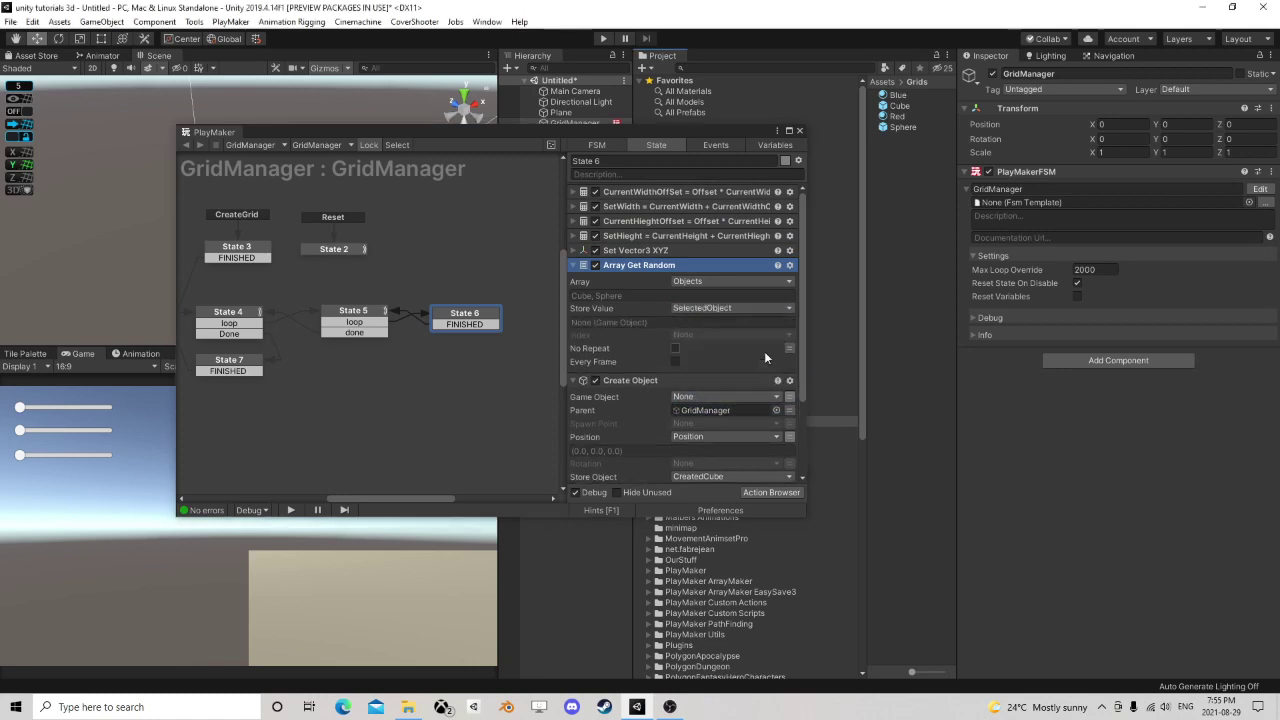
# - Set the Game Object of the Create Object action to the SelectedObject variable
pyautogui.click(726, 396)
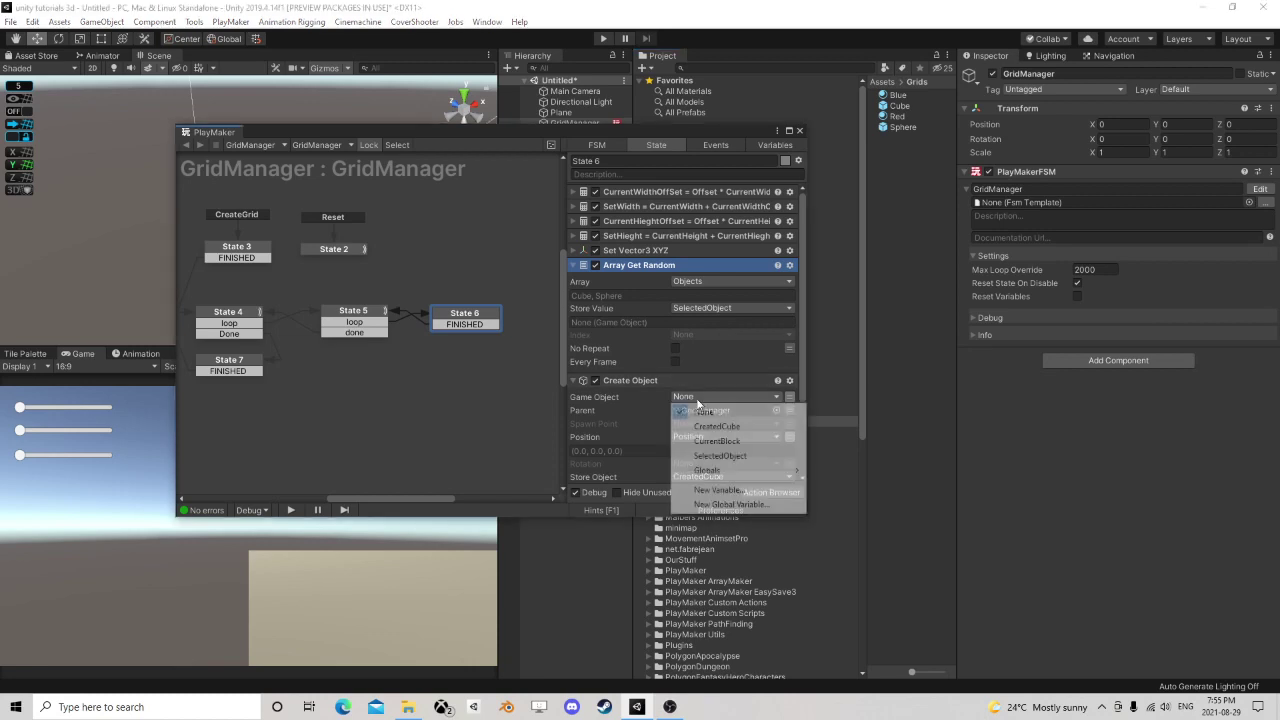
pyautogui.click(727, 455)
pyautogui.scroll(-2, 668, 318)
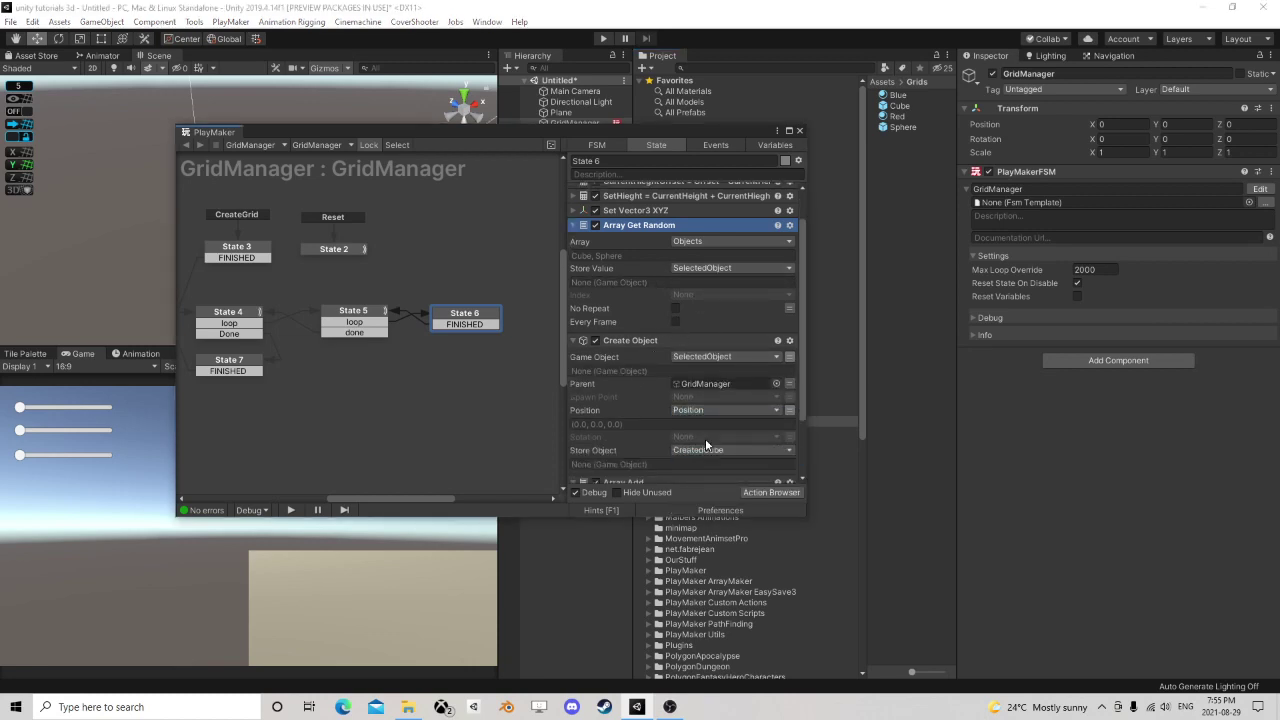
pyautogui.scroll(-2, 626, 347)
pyautogui.scroll(2, 626, 347)
# - Collapse the Array Get Random and Create Object actions in State 6
pyautogui.click(574, 227)
pyautogui.click(574, 226)
pyautogui.click(574, 280)
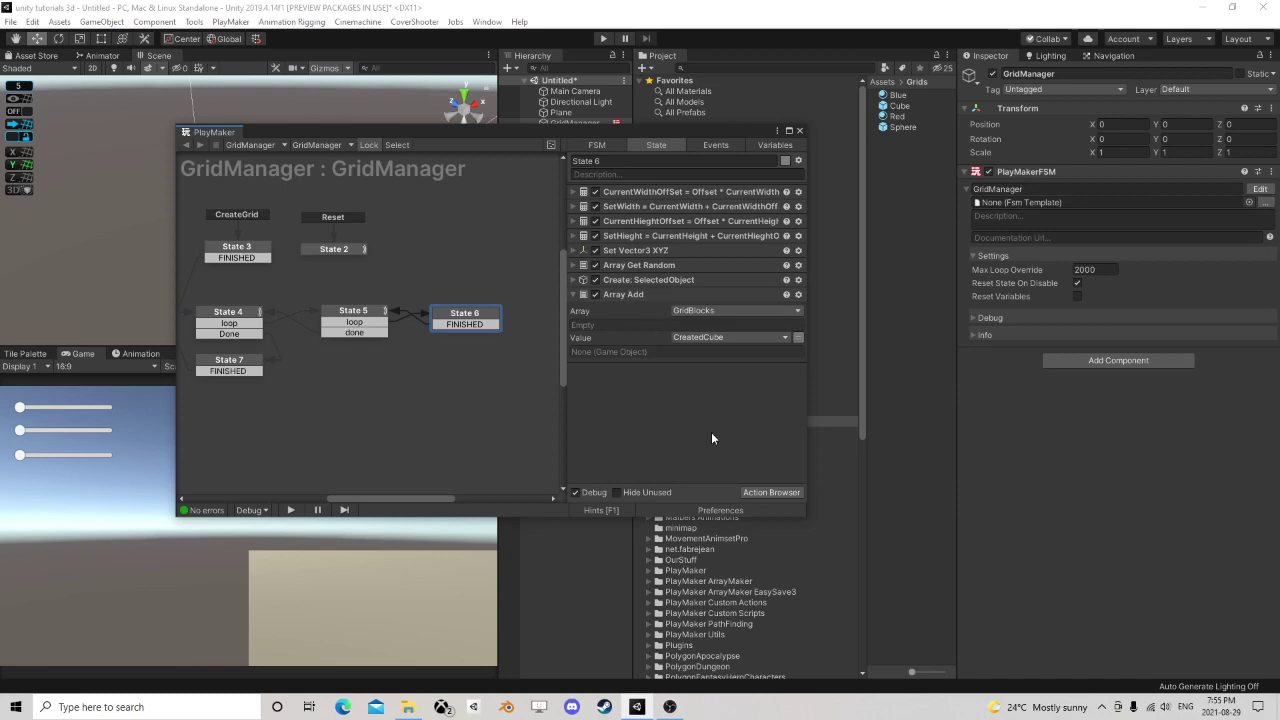
# - Create a new array variable named Colors in the GridManager FSM
pyautogui.click(765, 145)
pyautogui.click(625, 370)
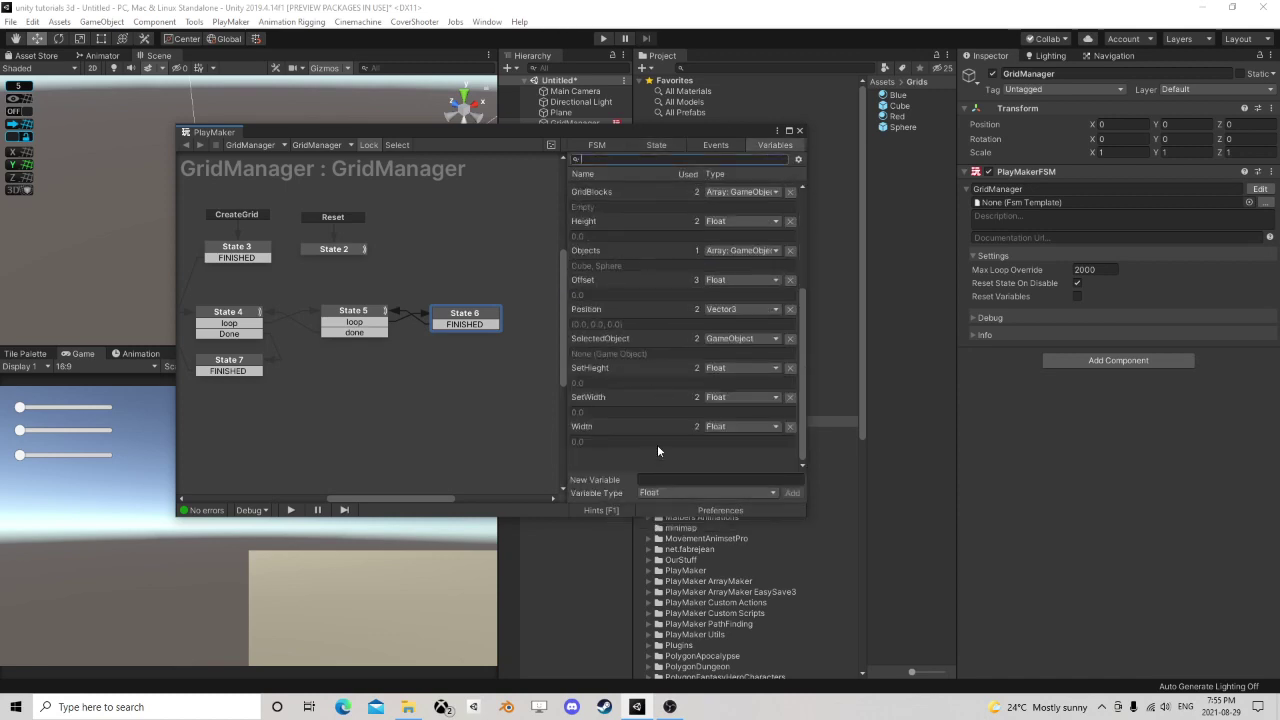
pyautogui.click(652, 491)
pyautogui.click(670, 462)
pyautogui.click(690, 479)
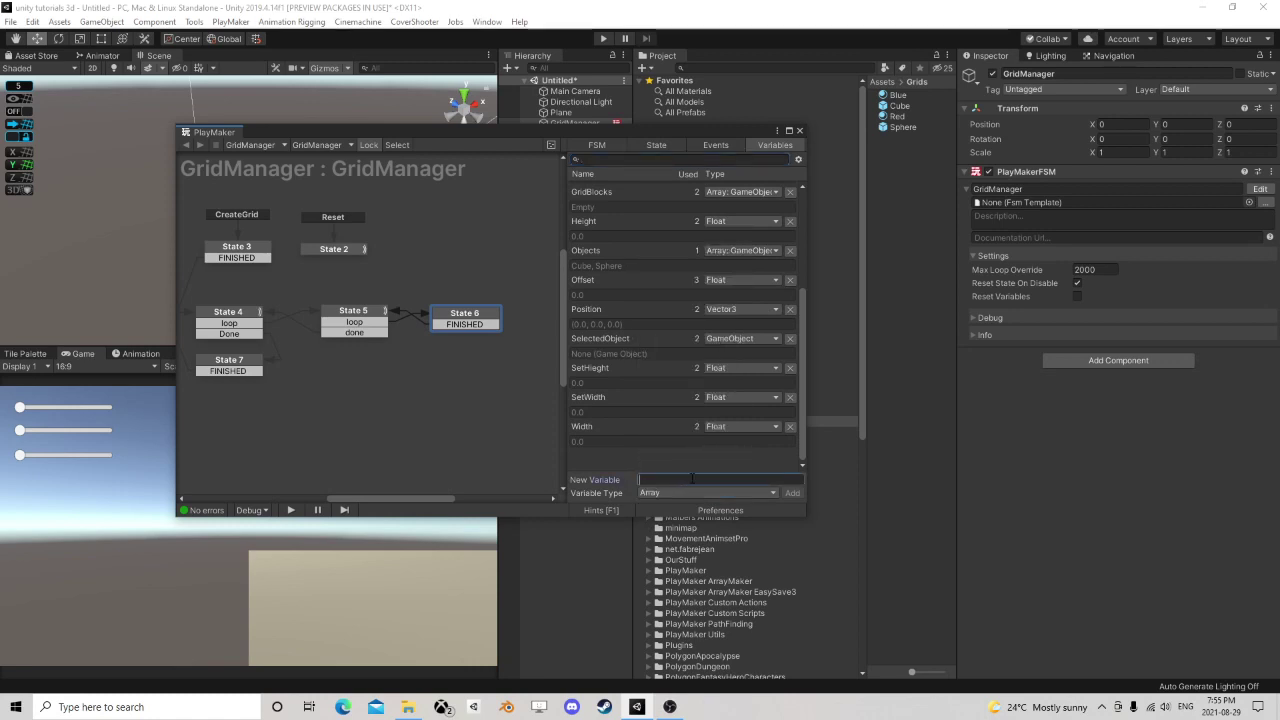
pyautogui.write('Colors')
pyautogui.press('Return')
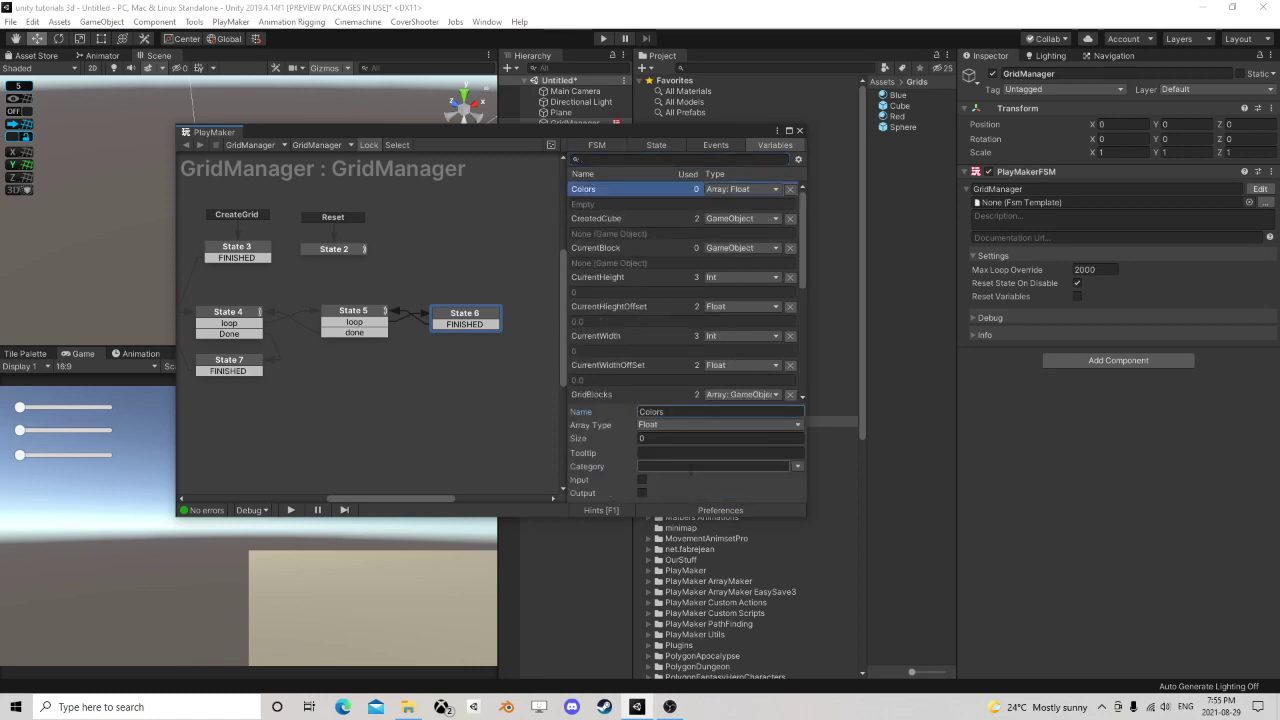
# - Set the Colors array type to Color and its size to 3
pyautogui.click(666, 425)
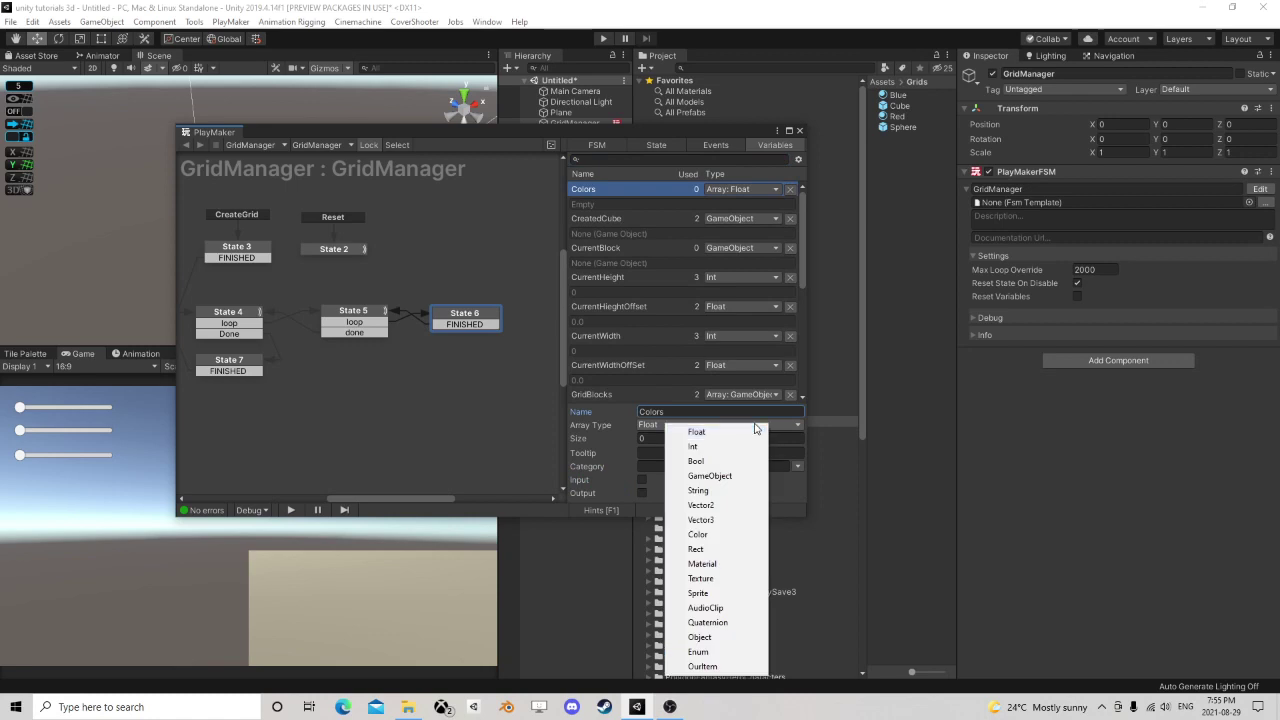
pyautogui.click(717, 534)
pyautogui.press('BackSpace')
pyautogui.write('3')
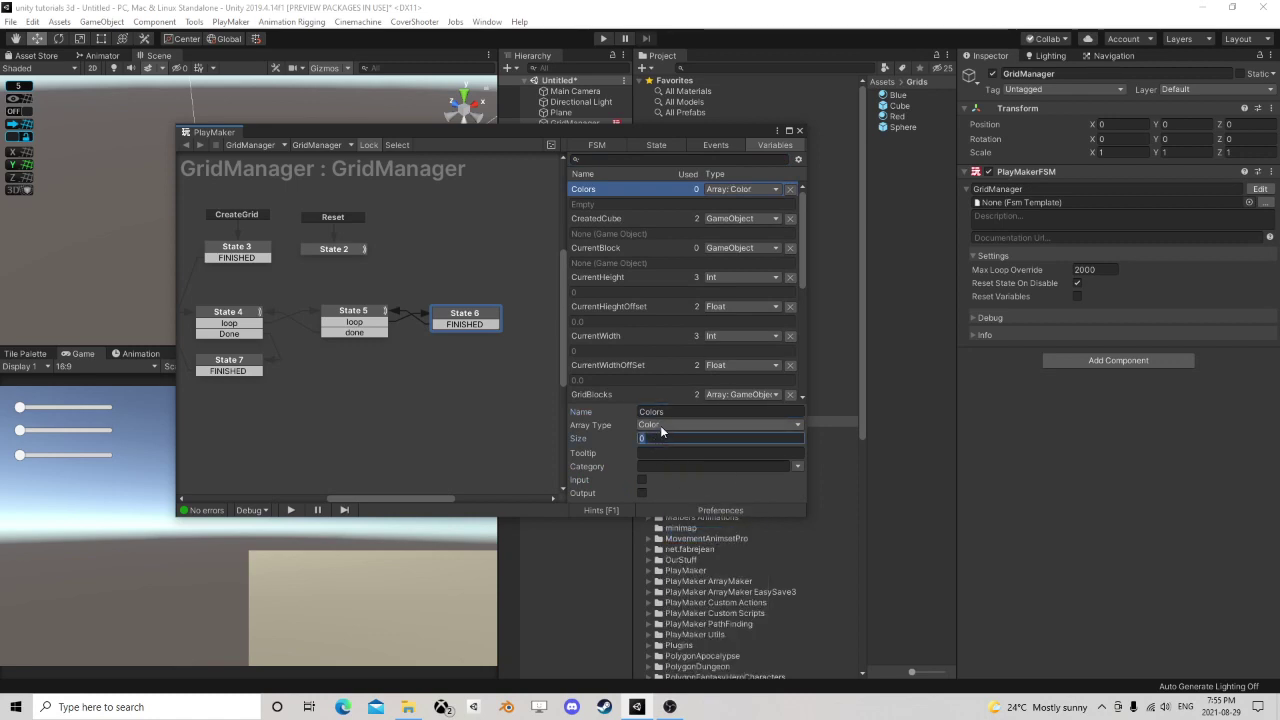
pyautogui.press('Return')
pyautogui.scroll(-2, 667, 424)
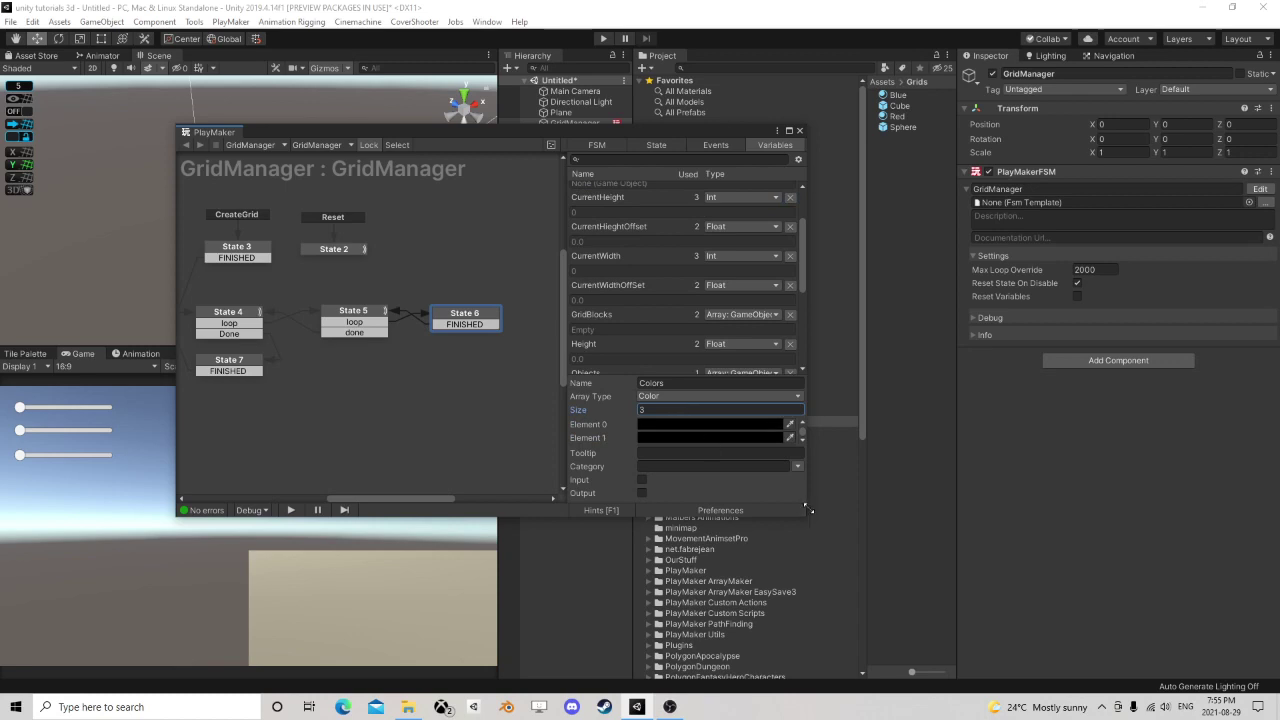
# - Enlarge the PlayMaker window and the variable's detail area, and set Element 0 of Colors to bright green
pyautogui.moveTo(809, 507); pyautogui.dragTo(822, 610)
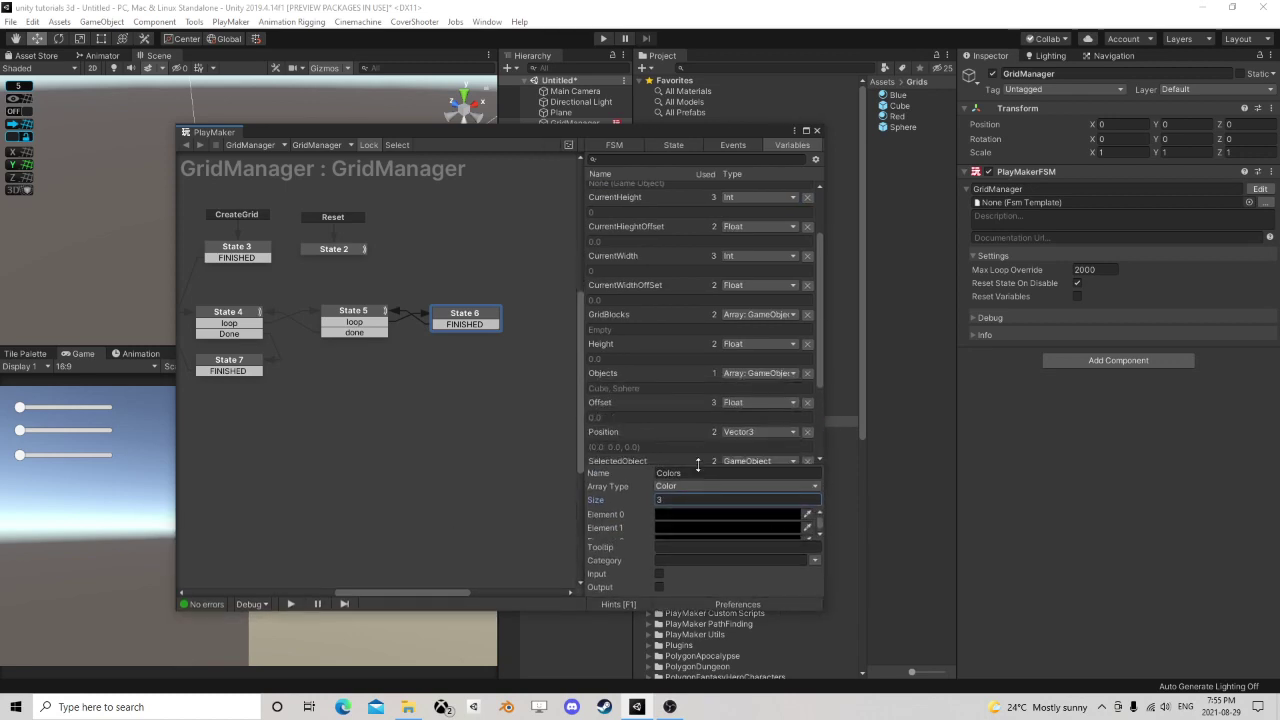
pyautogui.moveTo(698, 466); pyautogui.dragTo(700, 353)
pyautogui.click(706, 402)
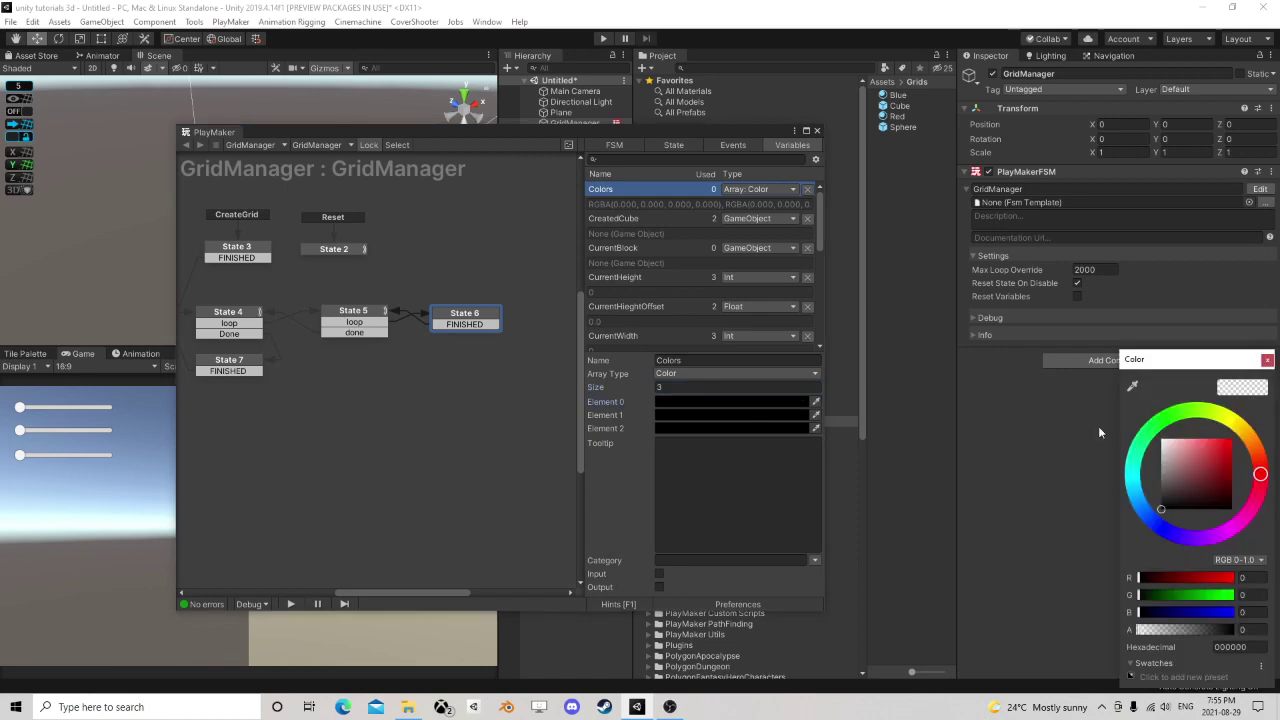
pyautogui.click(1167, 421)
pyautogui.click(1230, 440)
# - Set Element 2 of the Colors array to blue and Element 1 to red
pyautogui.click(732, 425)
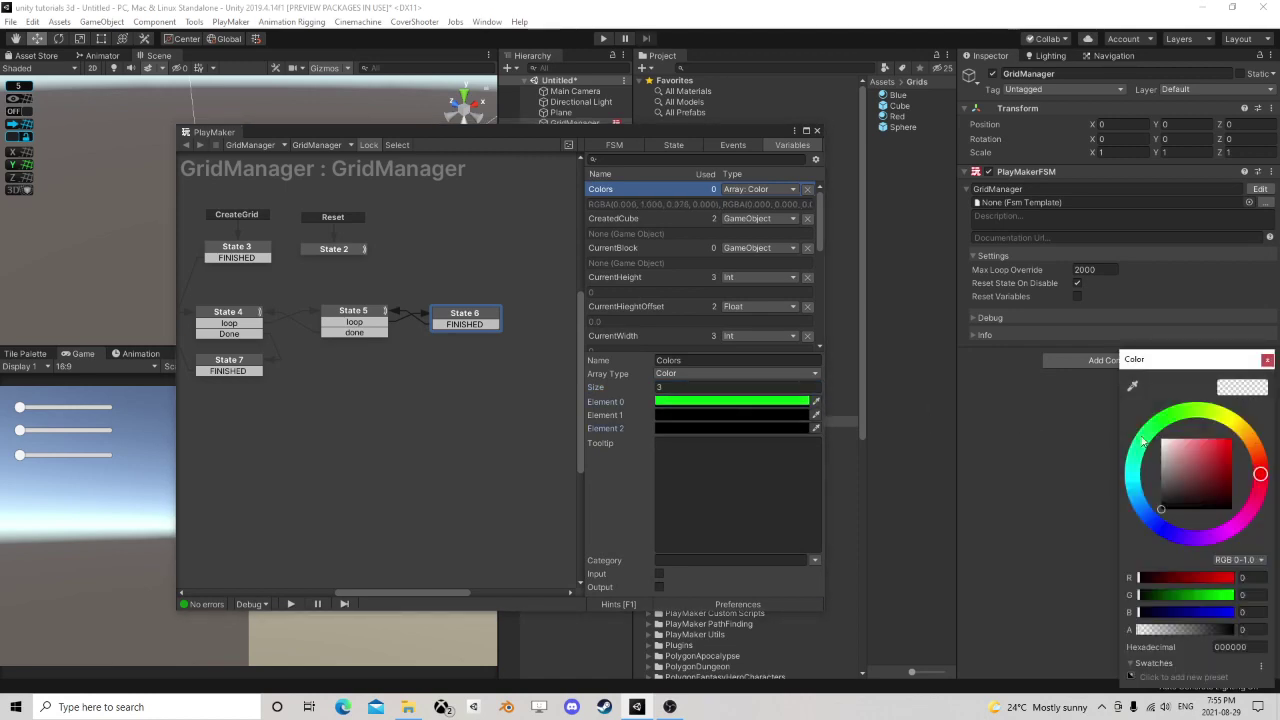
pyautogui.click(1151, 514)
pyautogui.click(1230, 440)
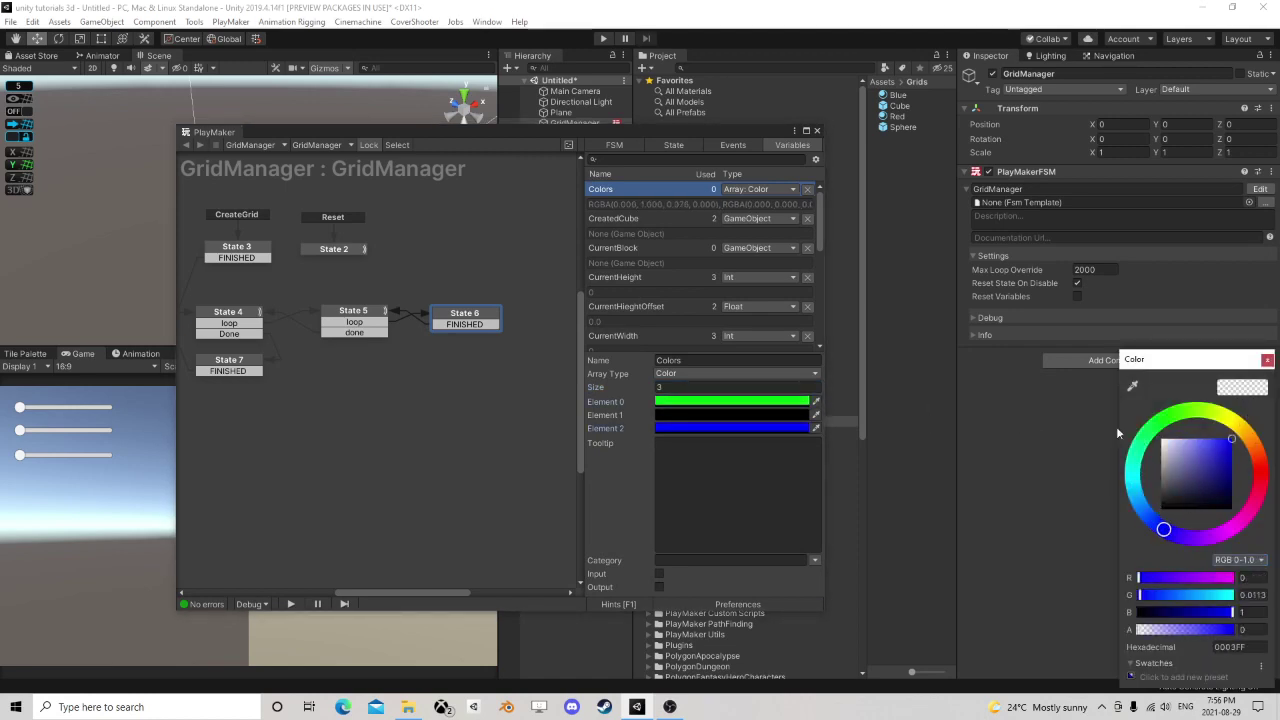
pyautogui.click(723, 414)
pyautogui.click(1231, 439)
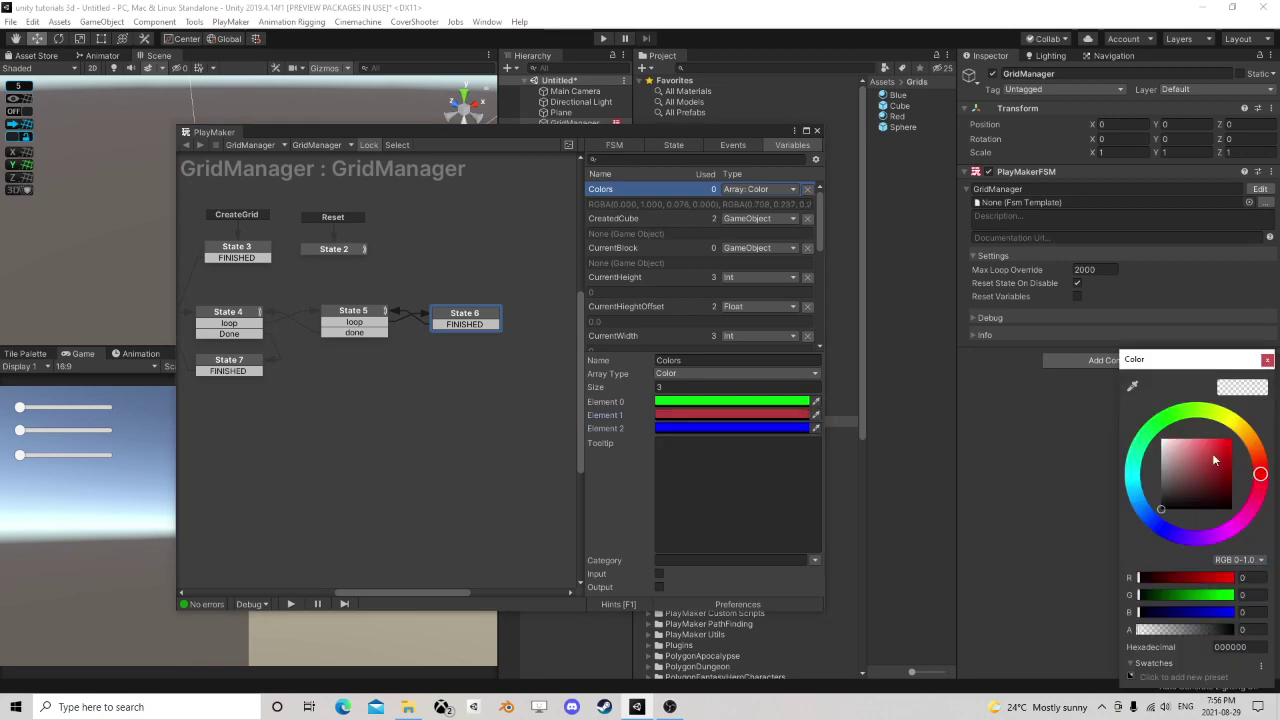
pyautogui.click(1267, 361)
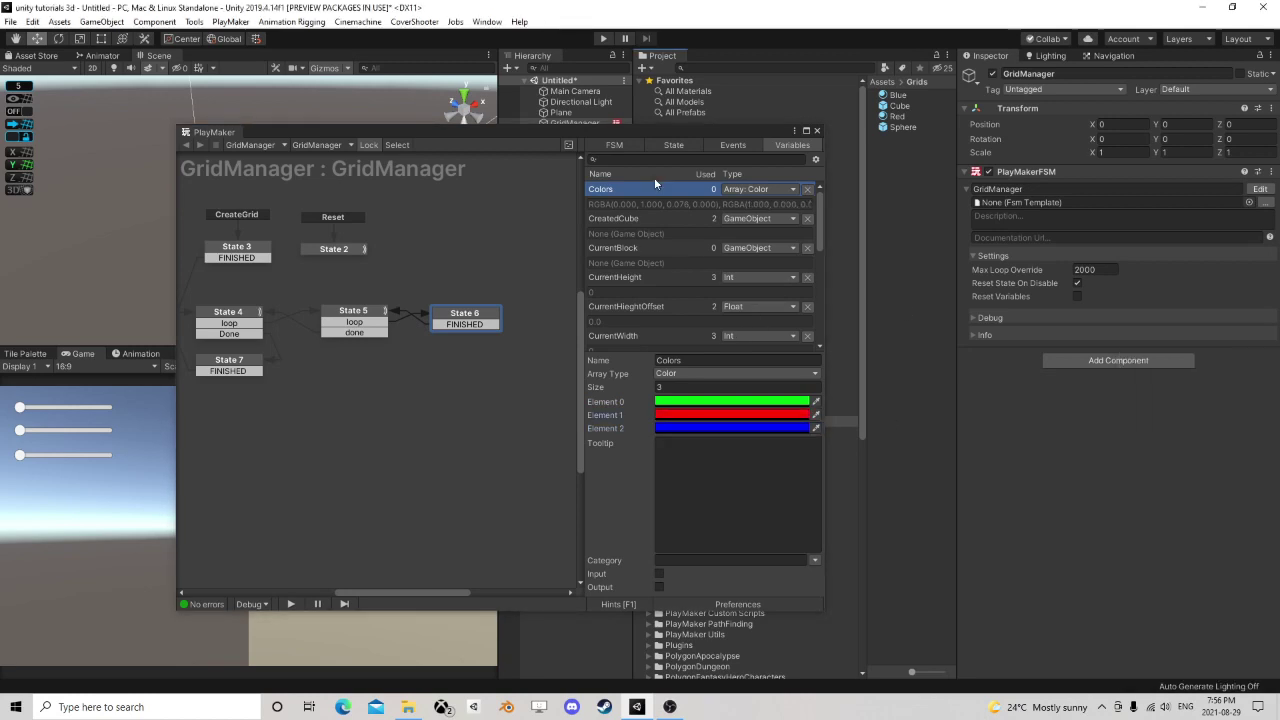
# - Add a second Array Get Random action to State 6 and set its array to Colors
pyautogui.click(685, 145)
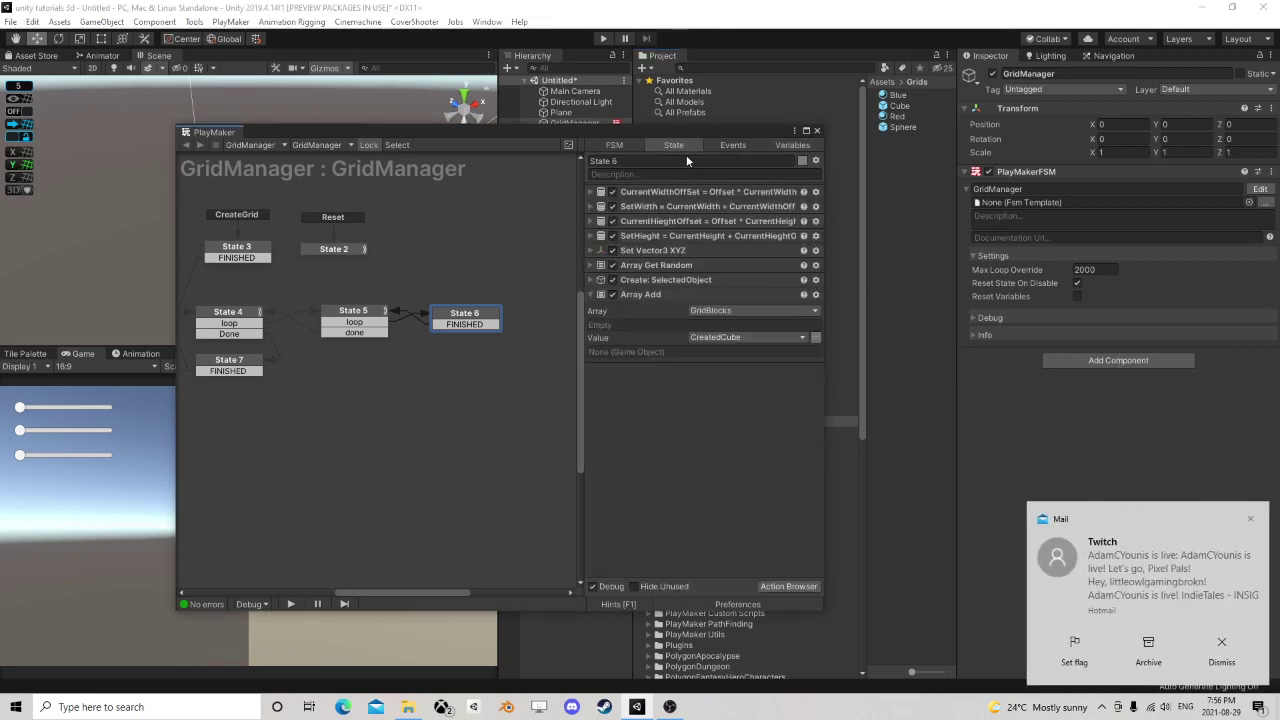
pyautogui.click(1221, 648)
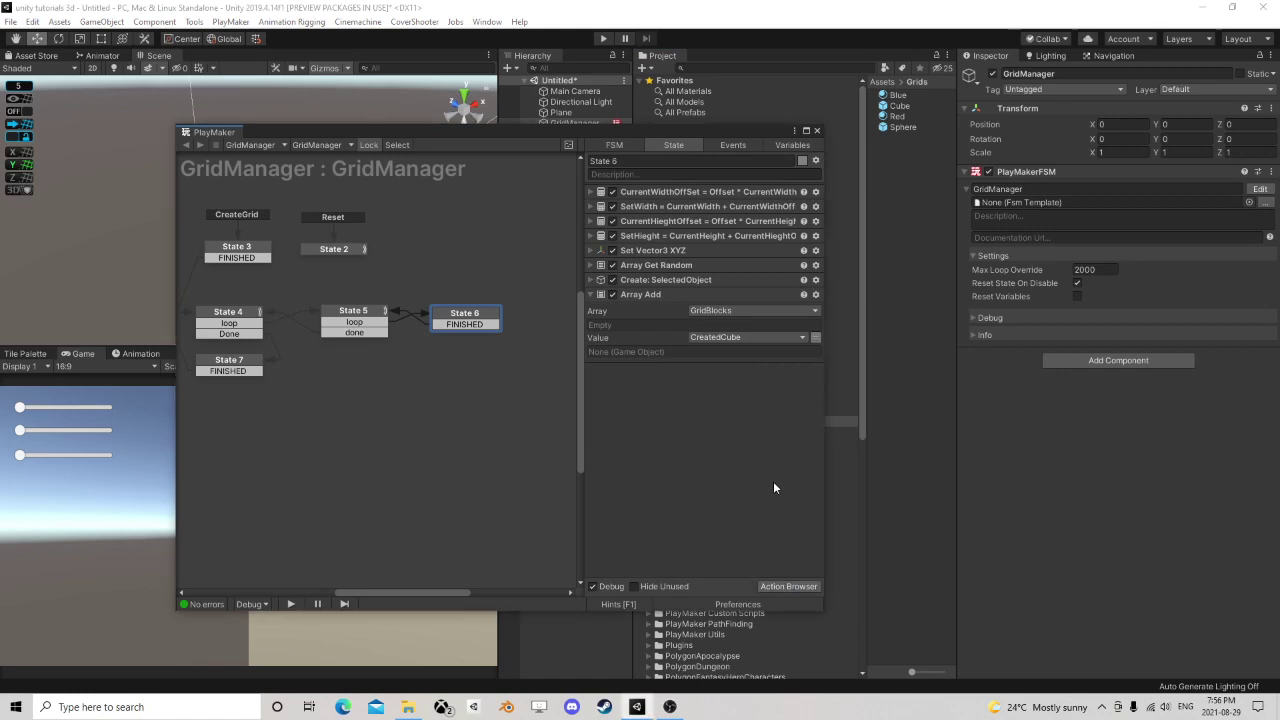
pyautogui.click(776, 585)
pyautogui.write('a')
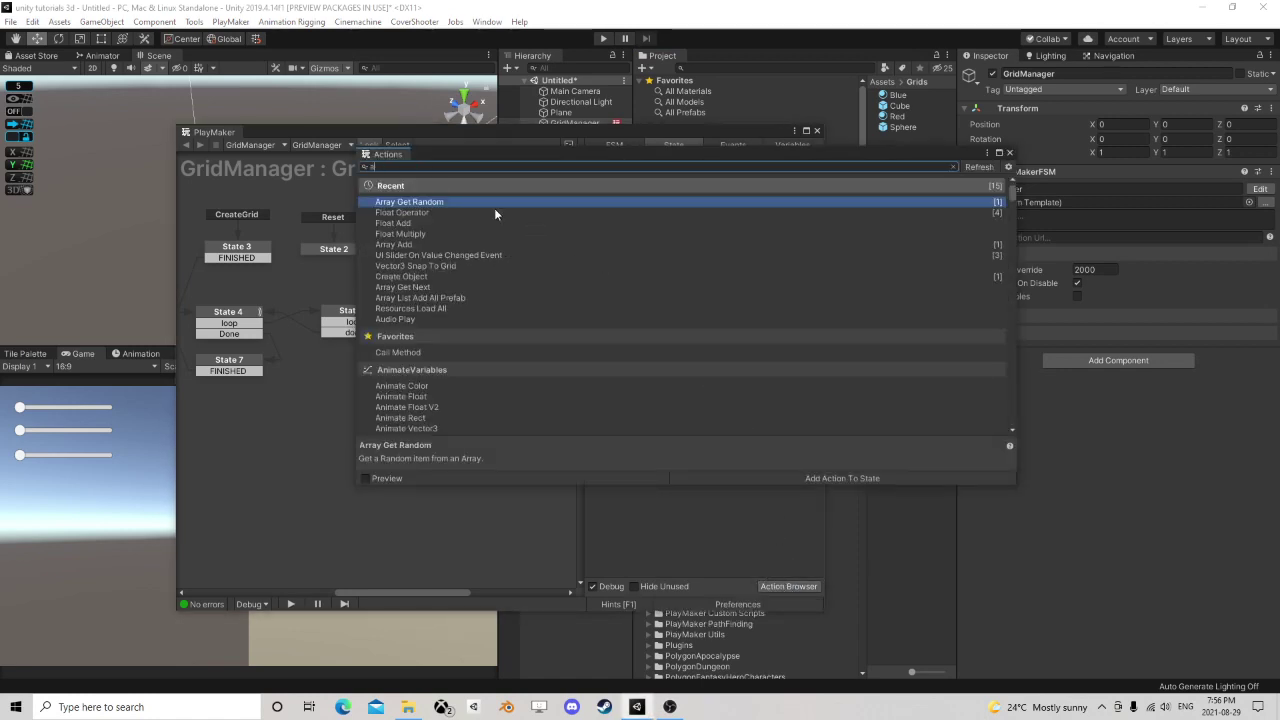
pyautogui.write('r')
pyautogui.click(1010, 154)
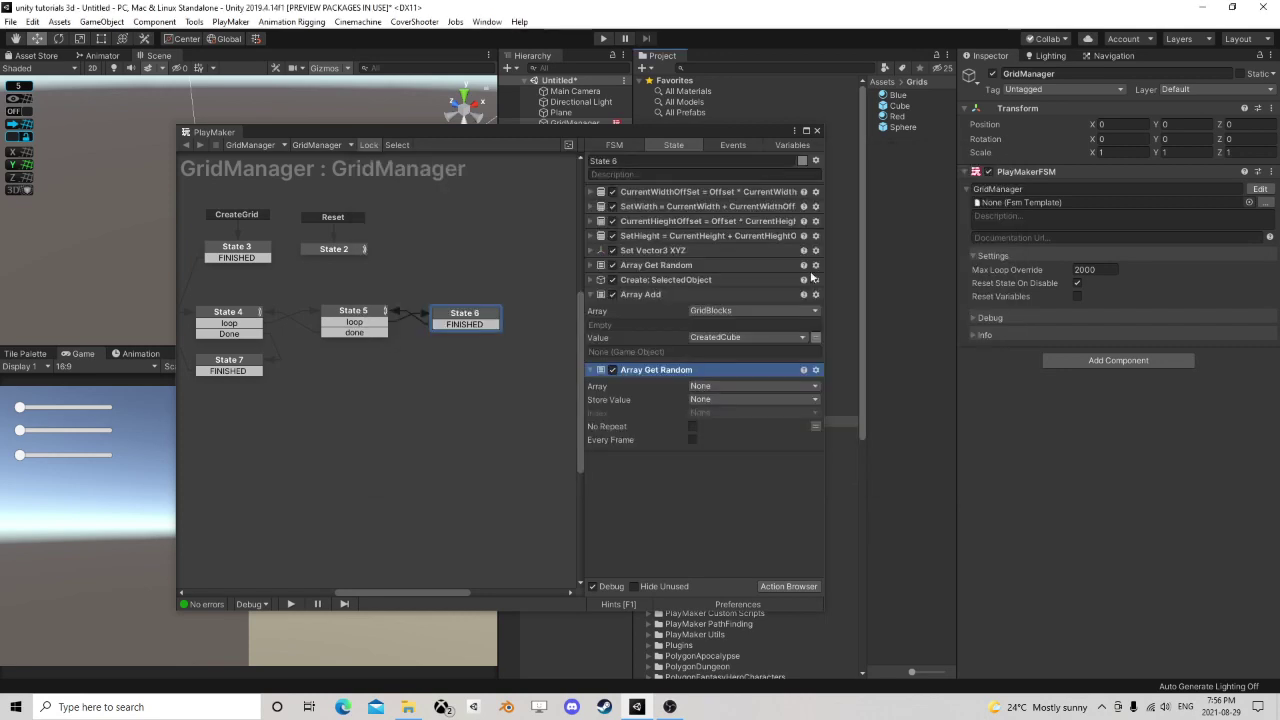
pyautogui.click(713, 385)
pyautogui.click(722, 408)
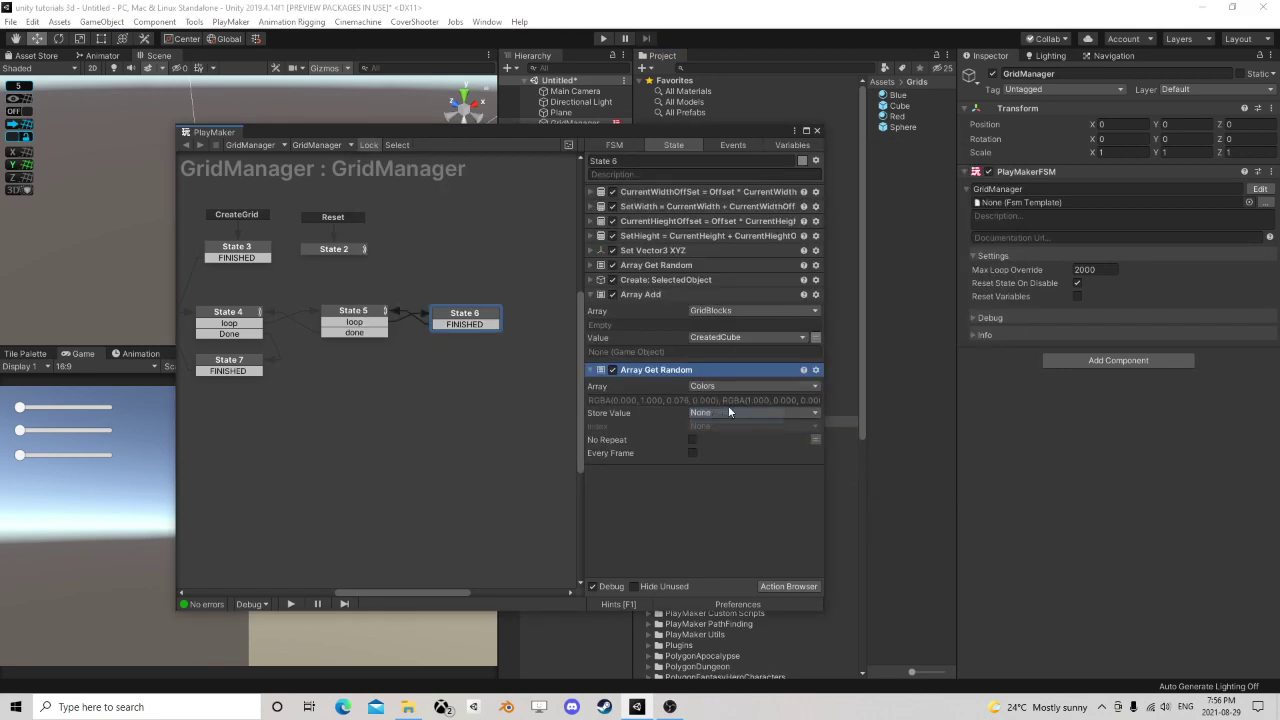
# - Store the random color in a new variable named SelectedColor and move the action directly above Array Add
pyautogui.click(716, 411)
pyautogui.click(750, 433)
pyautogui.write('S')
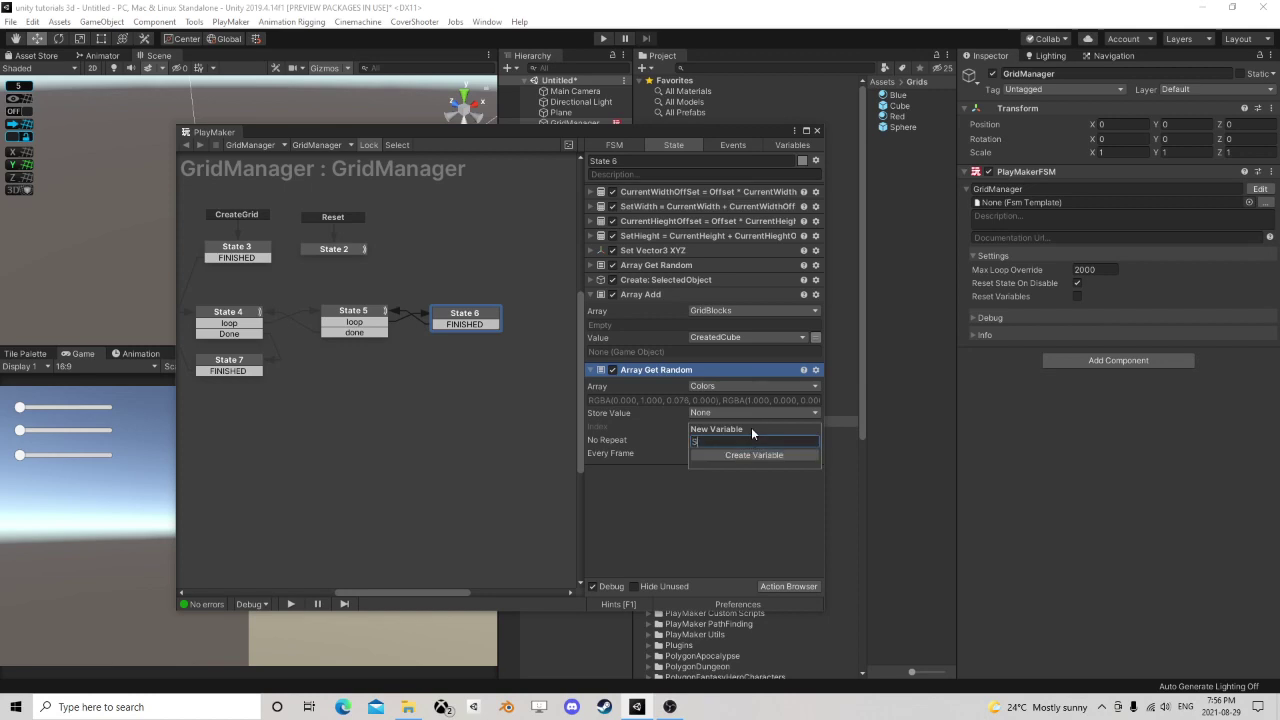
pyautogui.write('electedColor')
pyautogui.press('Return')
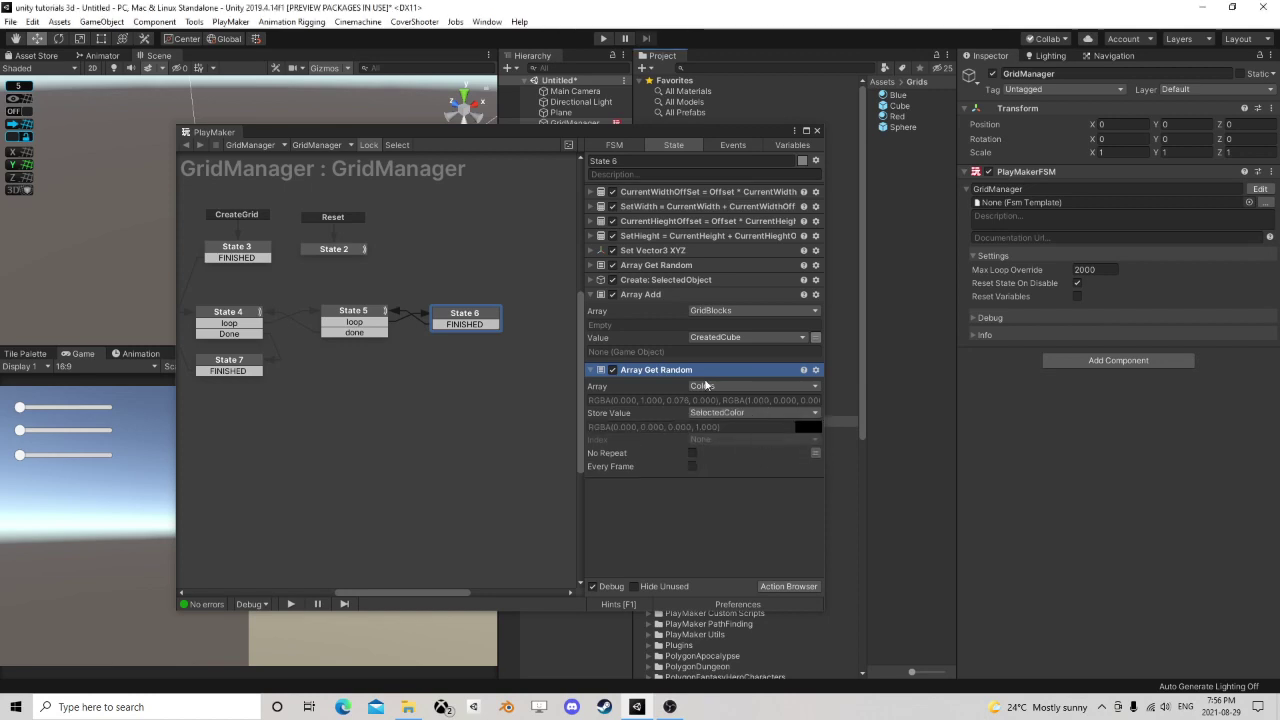
pyautogui.moveTo(639, 369); pyautogui.dragTo(660, 305)
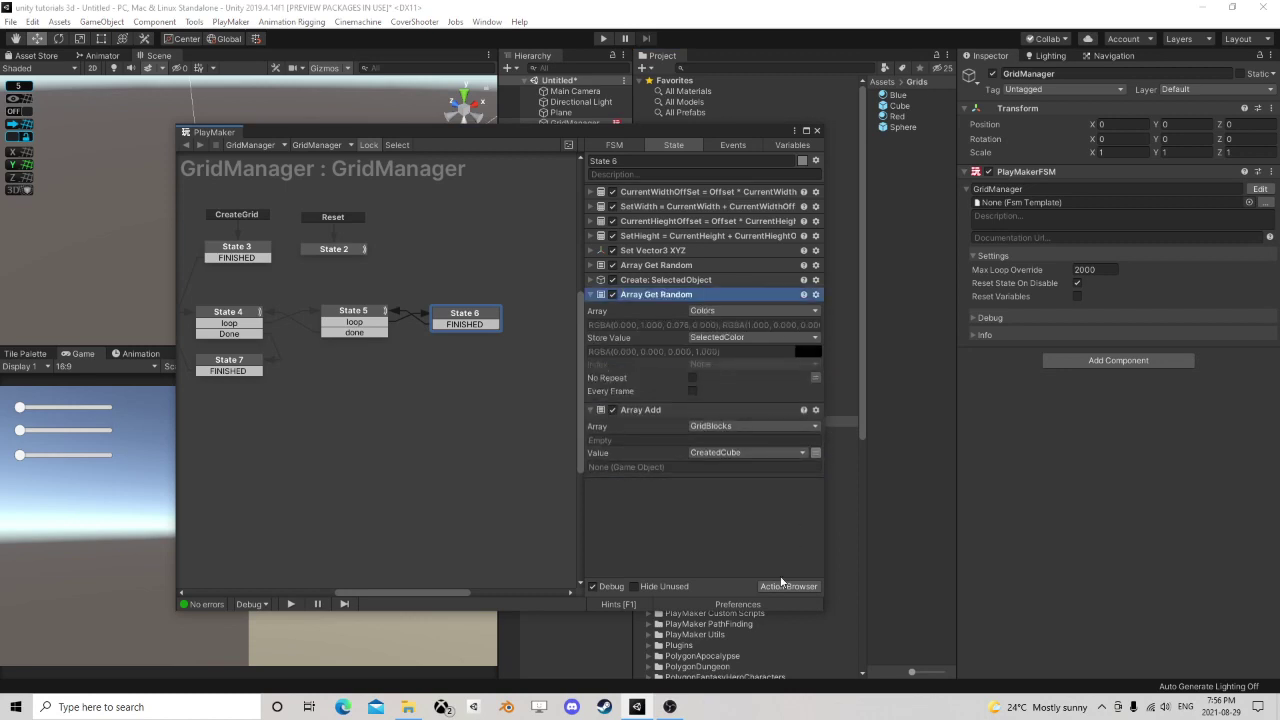
# - Add a Set Material Color action to State 6 and place it directly above Array Add
pyautogui.click(781, 586)
pyautogui.write('set')
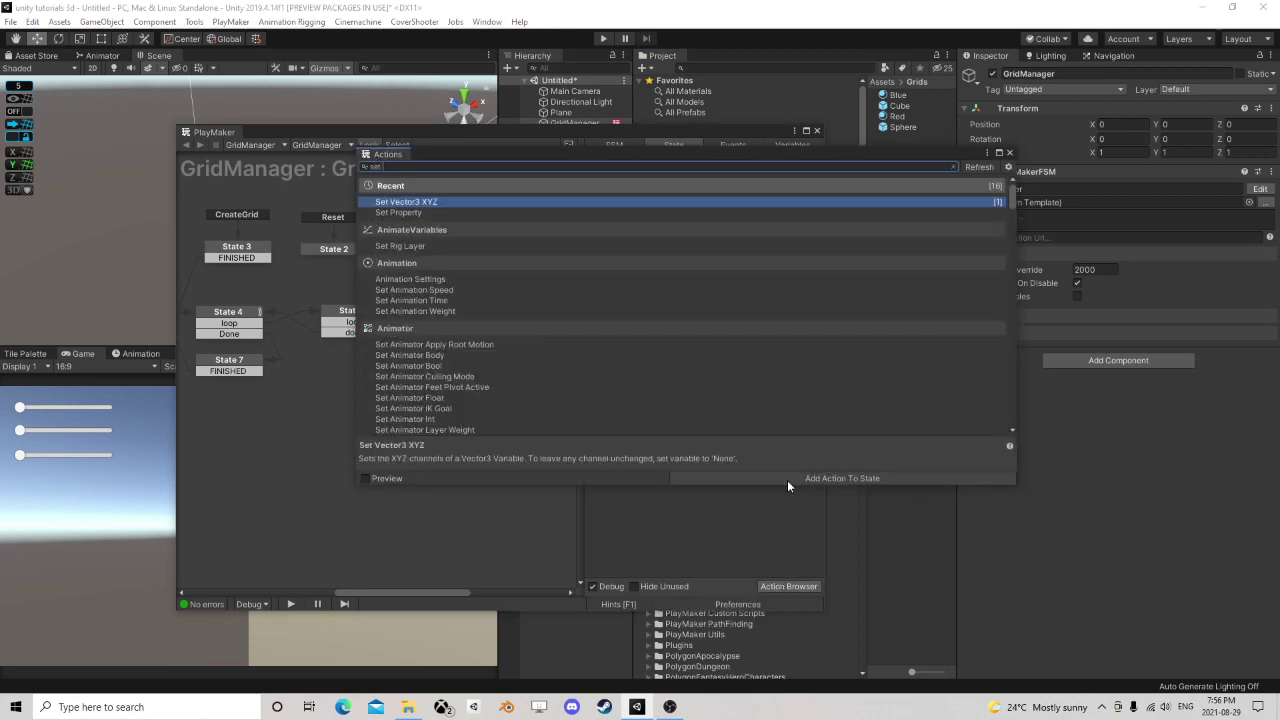
pyautogui.write(' colo')
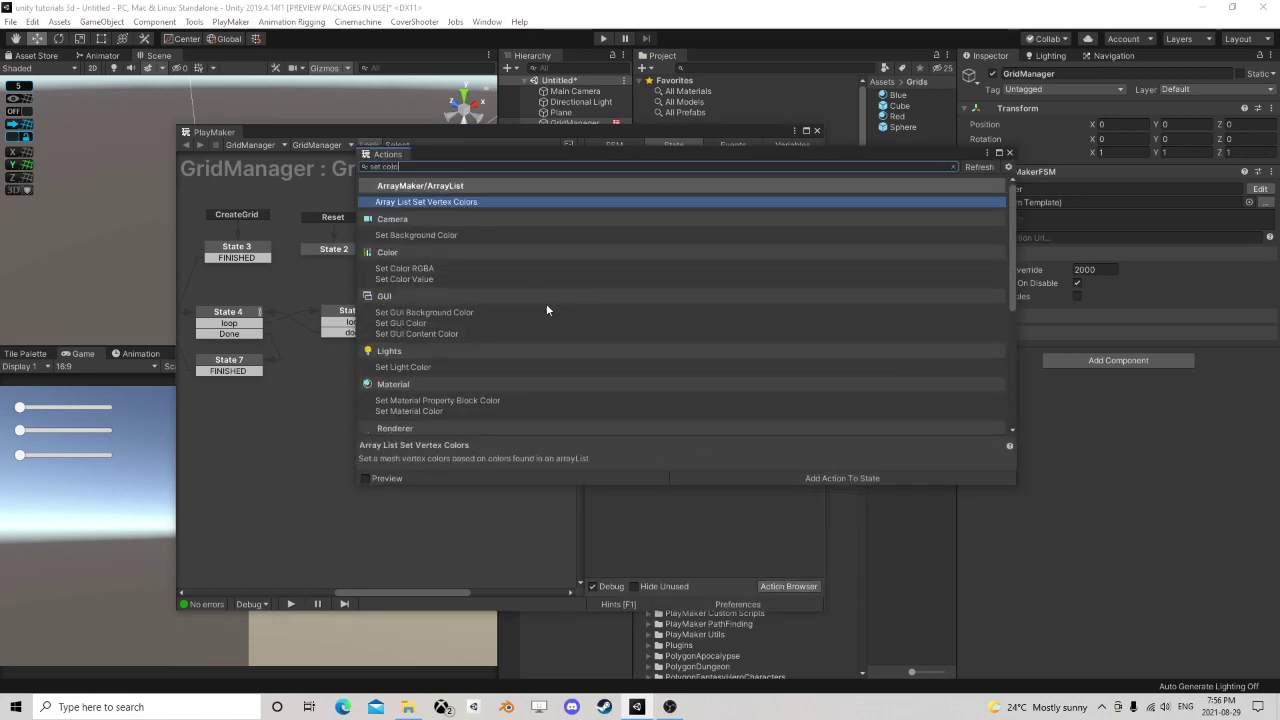
pyautogui.scroll(-1, 470, 360)
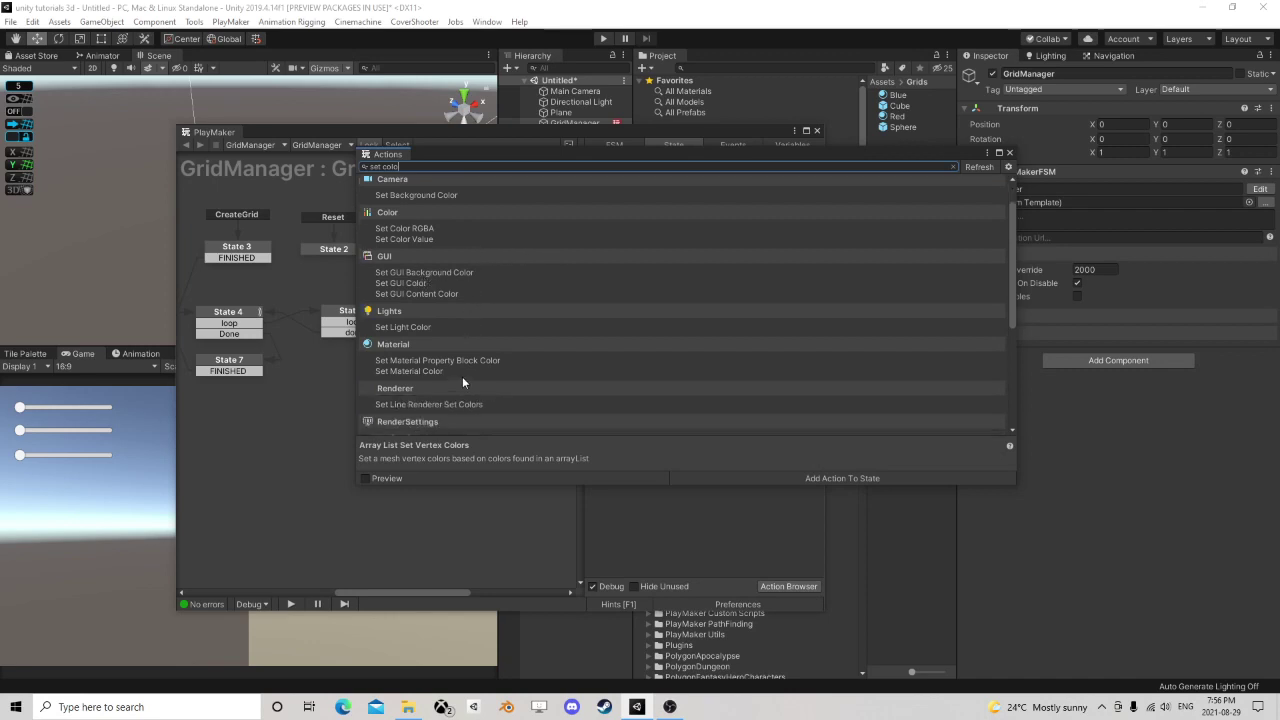
pyautogui.click(422, 371)
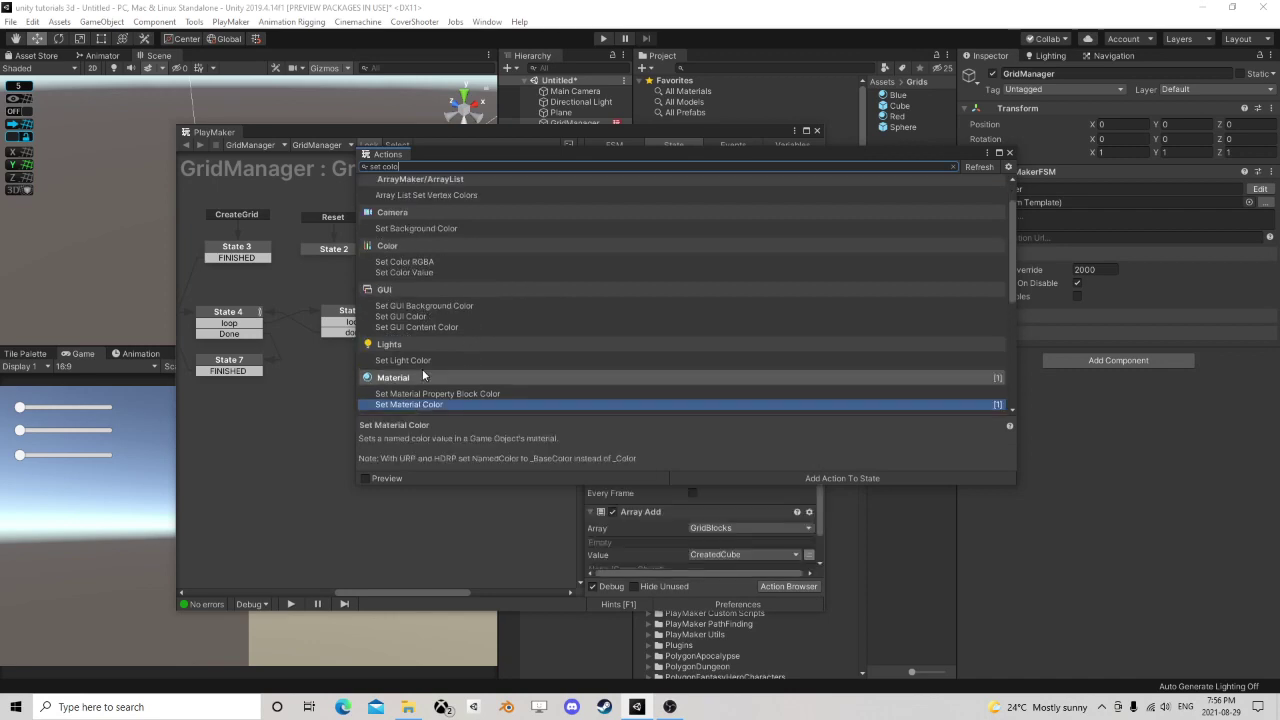
pyautogui.click(1009, 152)
pyautogui.moveTo(651, 195)
pyautogui.mouseDown()
pyautogui.moveTo(658, 562)
pyautogui.moveTo(664, 505)
pyautogui.mouseUp()
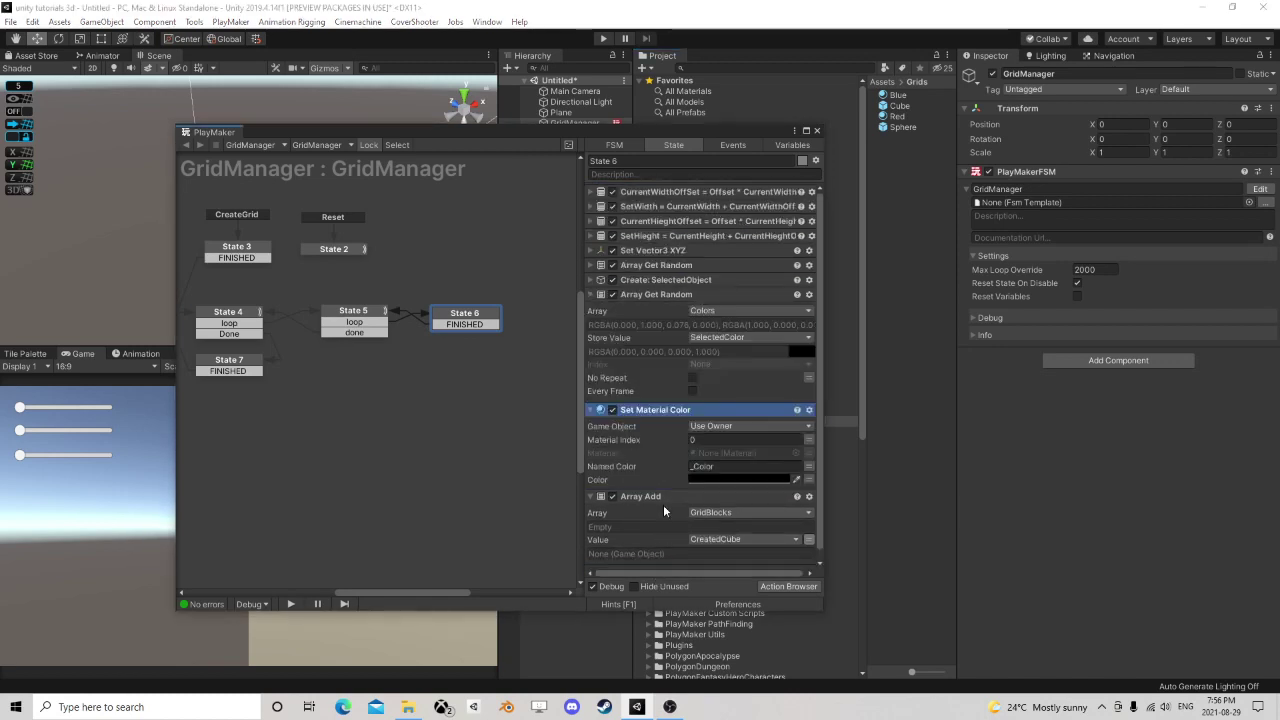
# - Set the Set Material Color action's Game Object to the CreatedCube variable and its Color to SelectedColor
pyautogui.click(728, 426)
pyautogui.click(715, 456)
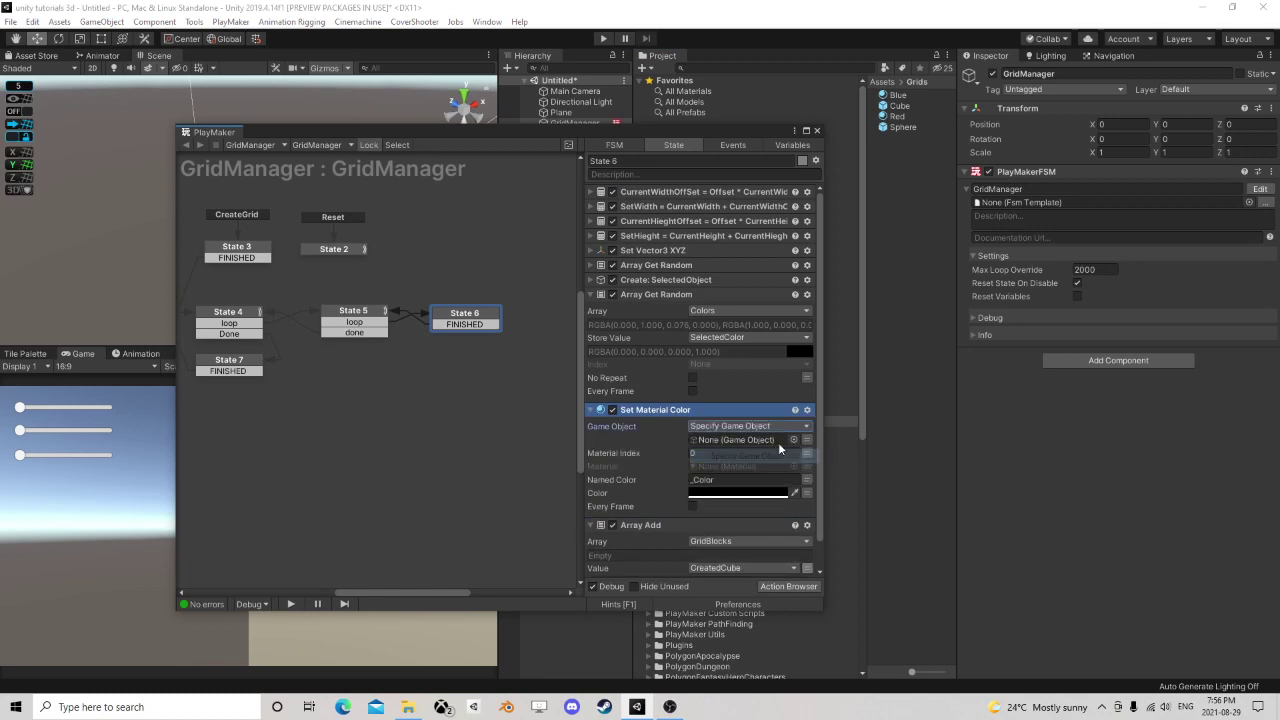
pyautogui.click(749, 439)
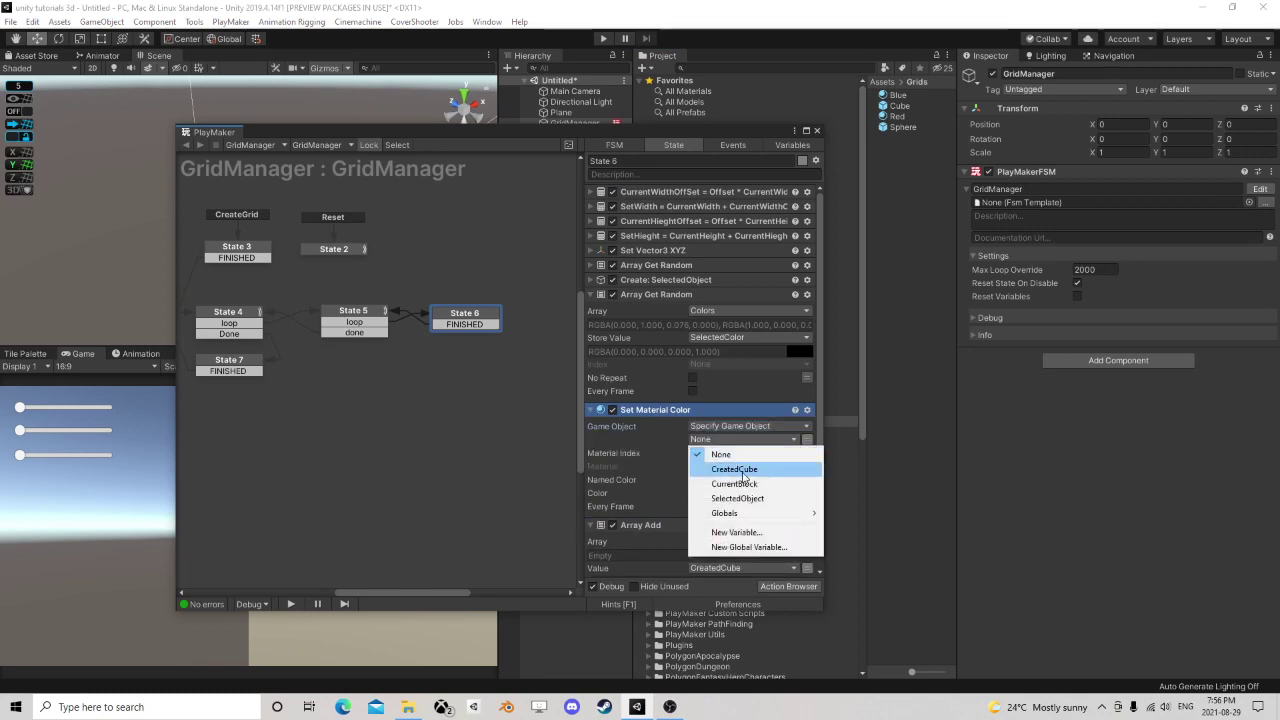
pyautogui.click(743, 472)
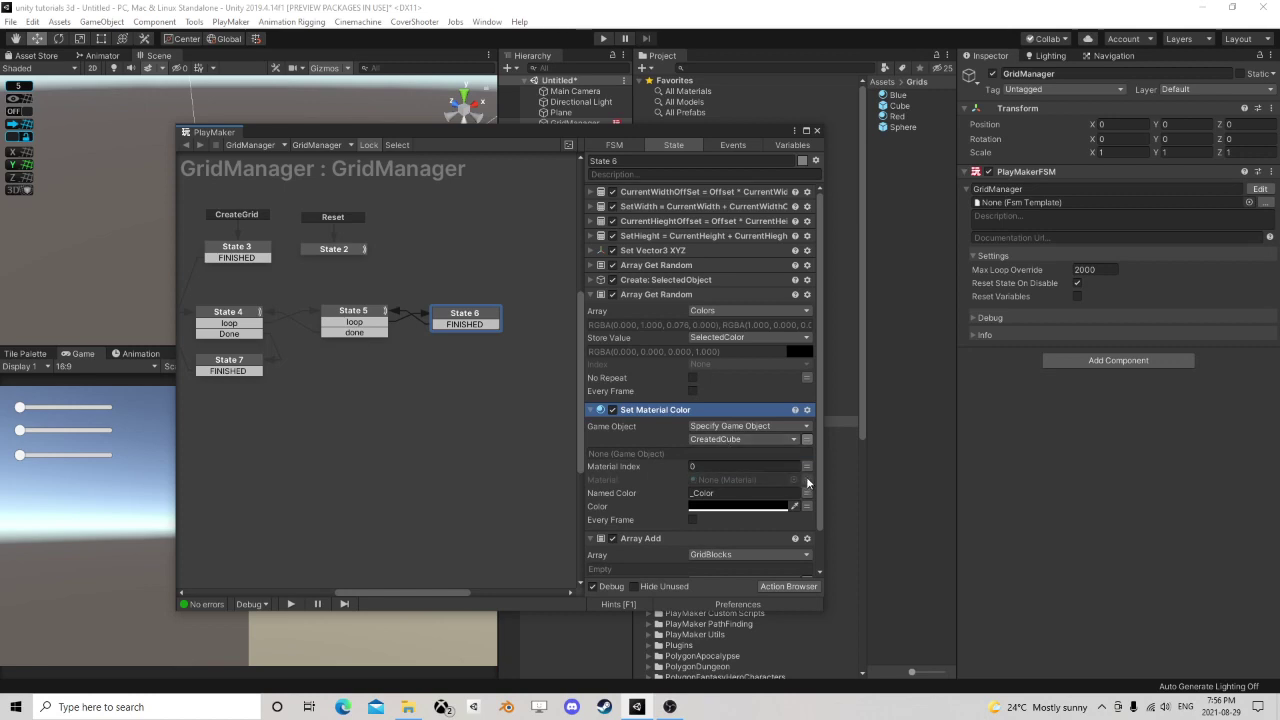
pyautogui.click(809, 509)
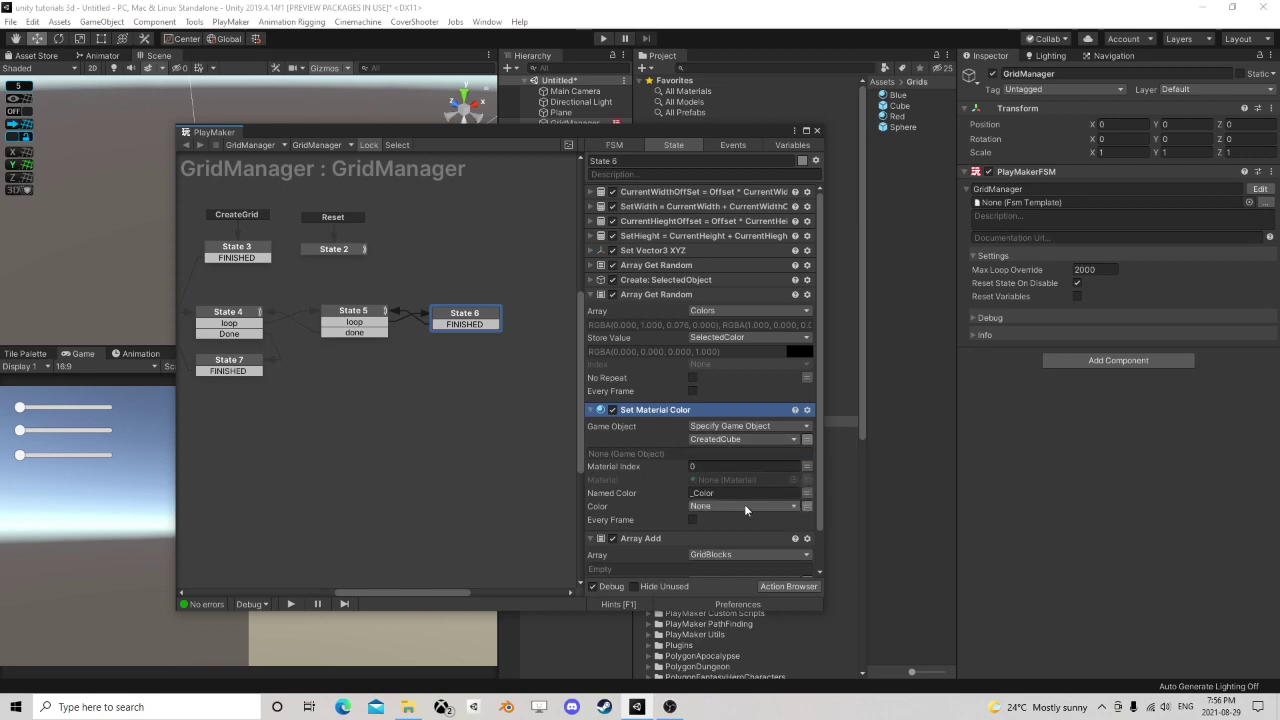
pyautogui.click(746, 507)
pyautogui.click(737, 534)
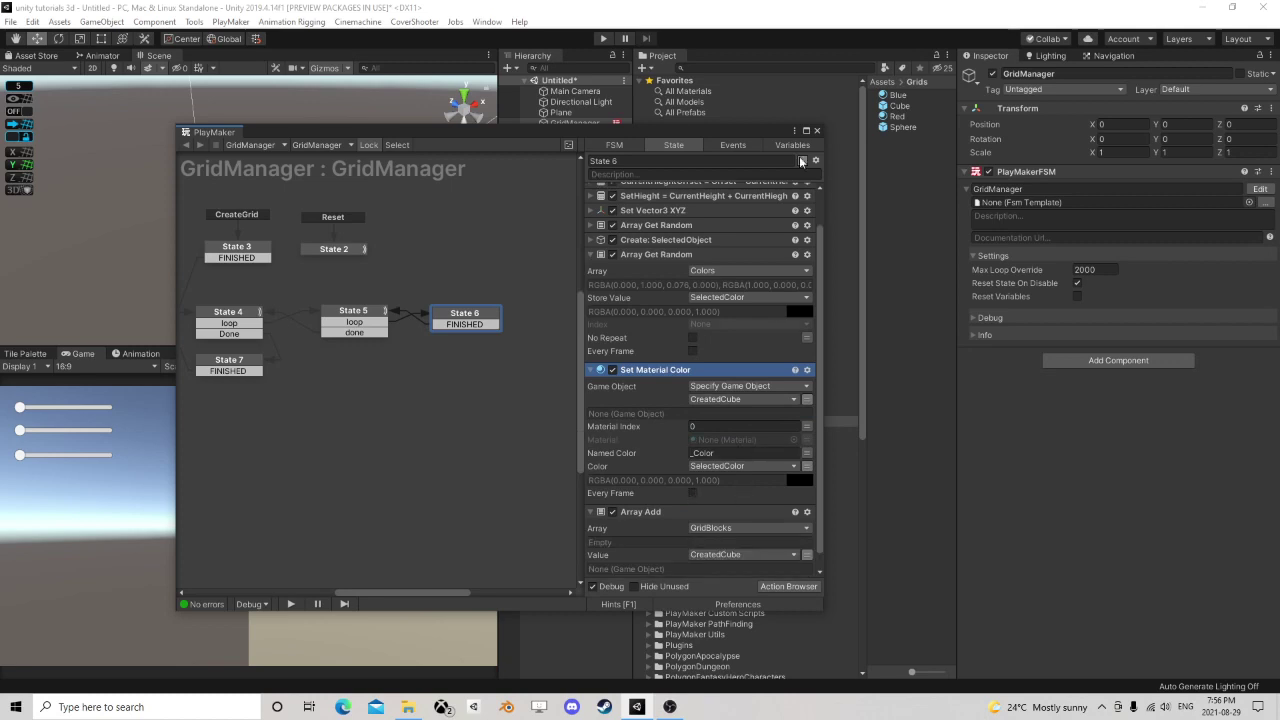
# - Close the FSM editor, test the width, height and offset sliders in play mode, inspect the grid's colors, and stop the game
pyautogui.click(816, 130)
pyautogui.click(601, 38)
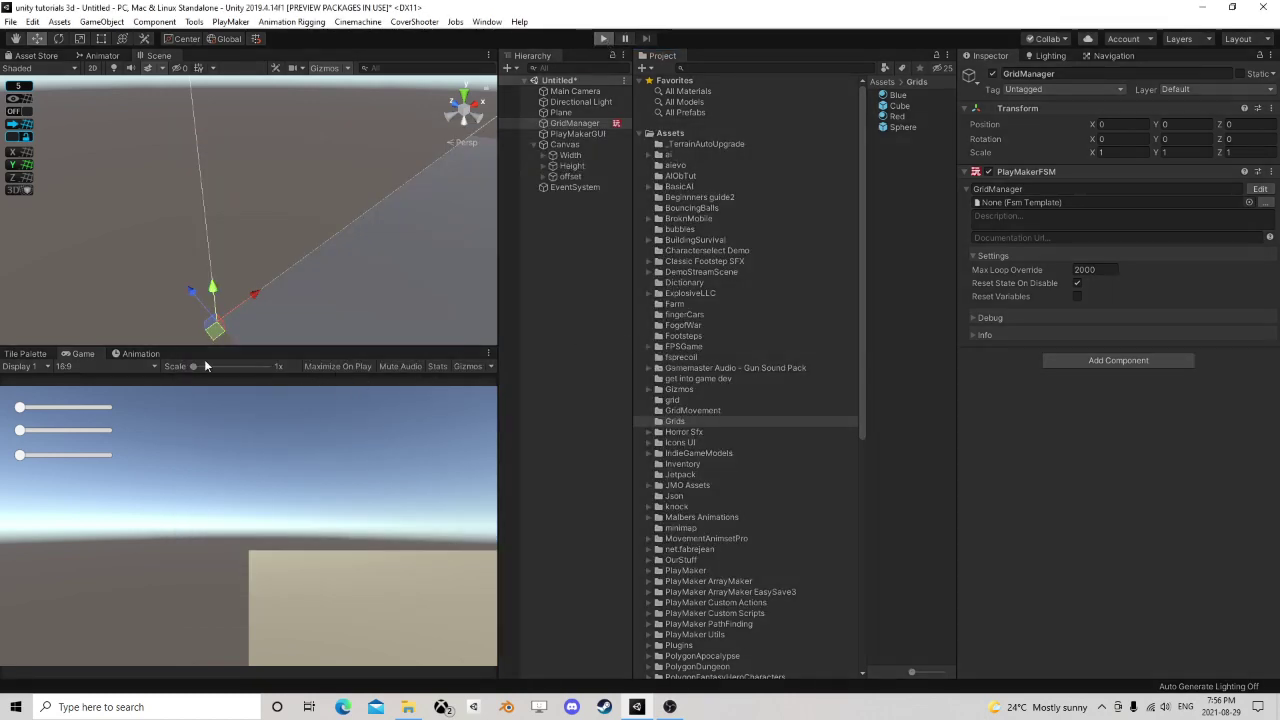
pyautogui.moveTo(22, 409); pyautogui.dragTo(81, 410)
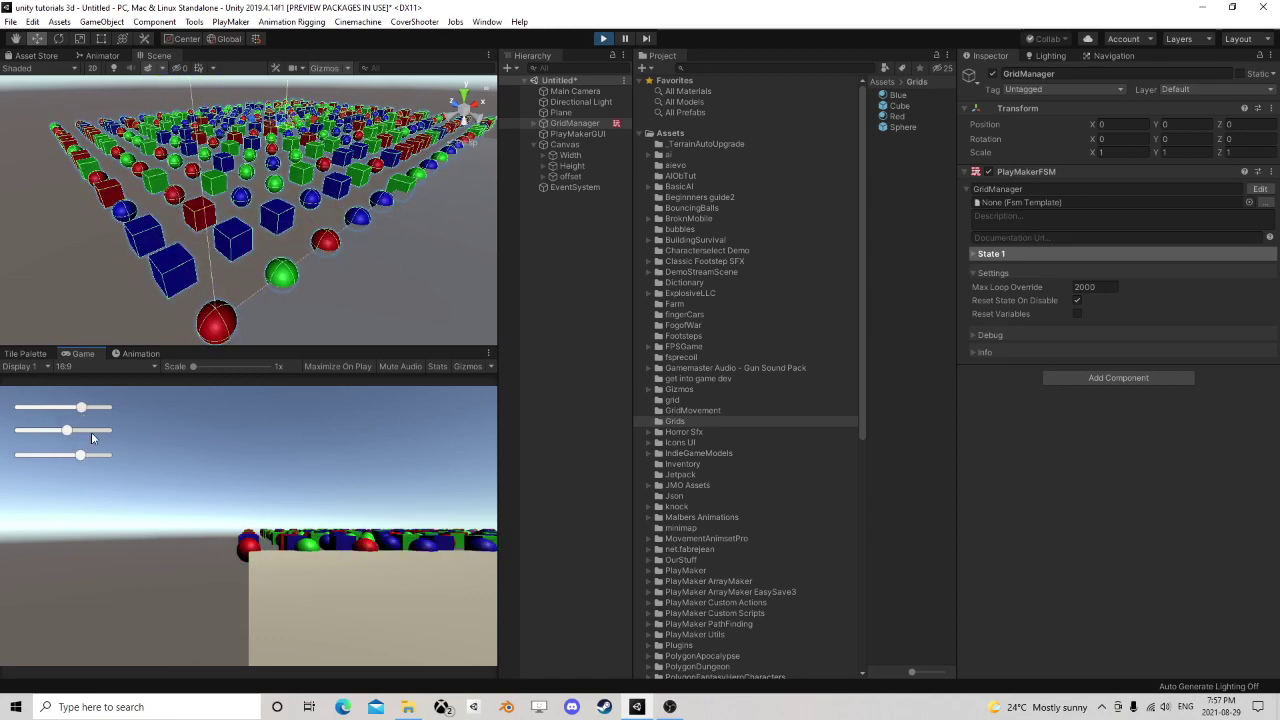
pyautogui.moveTo(95, 456); pyautogui.dragTo(52, 461)
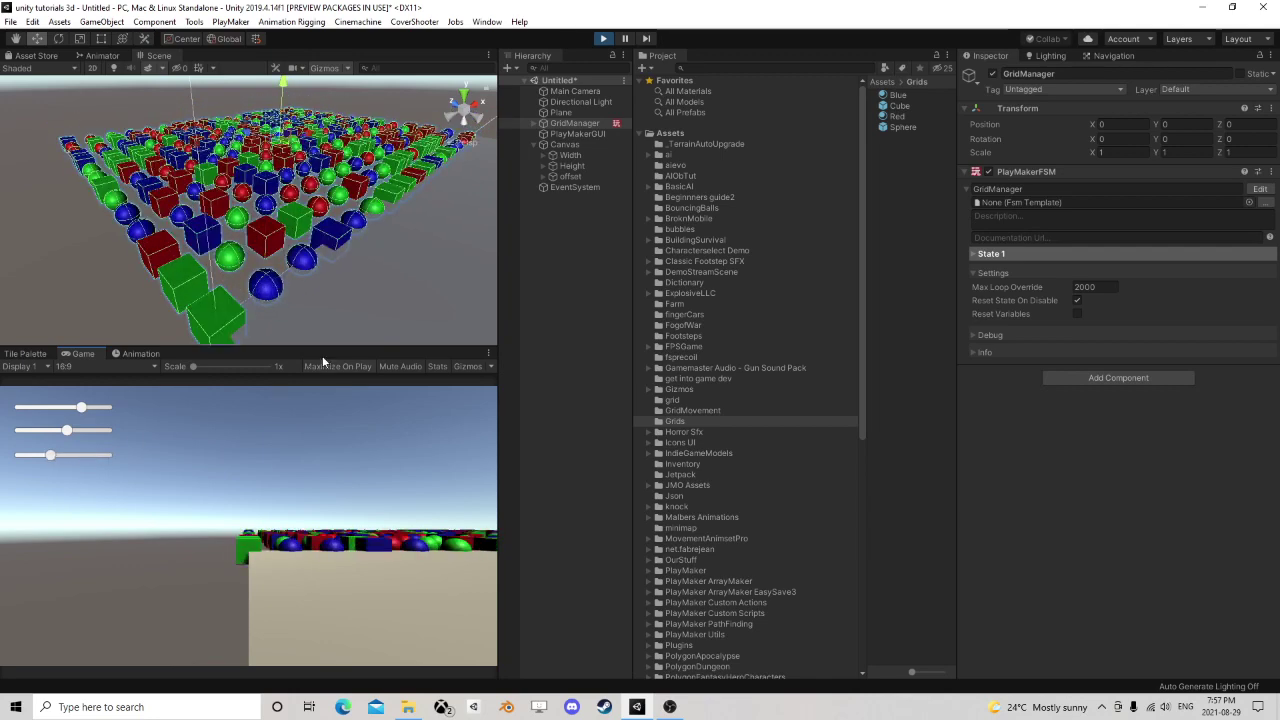
pyautogui.keyDown('alt'); pyautogui.moveTo(325, 193); pyautogui.dragTo(345, 369); pyautogui.keyUp('alt')
pyautogui.keyDown('alt'); pyautogui.moveTo(165, 259); pyautogui.dragTo(372, 150); pyautogui.keyUp('alt')
pyautogui.click(603, 40)
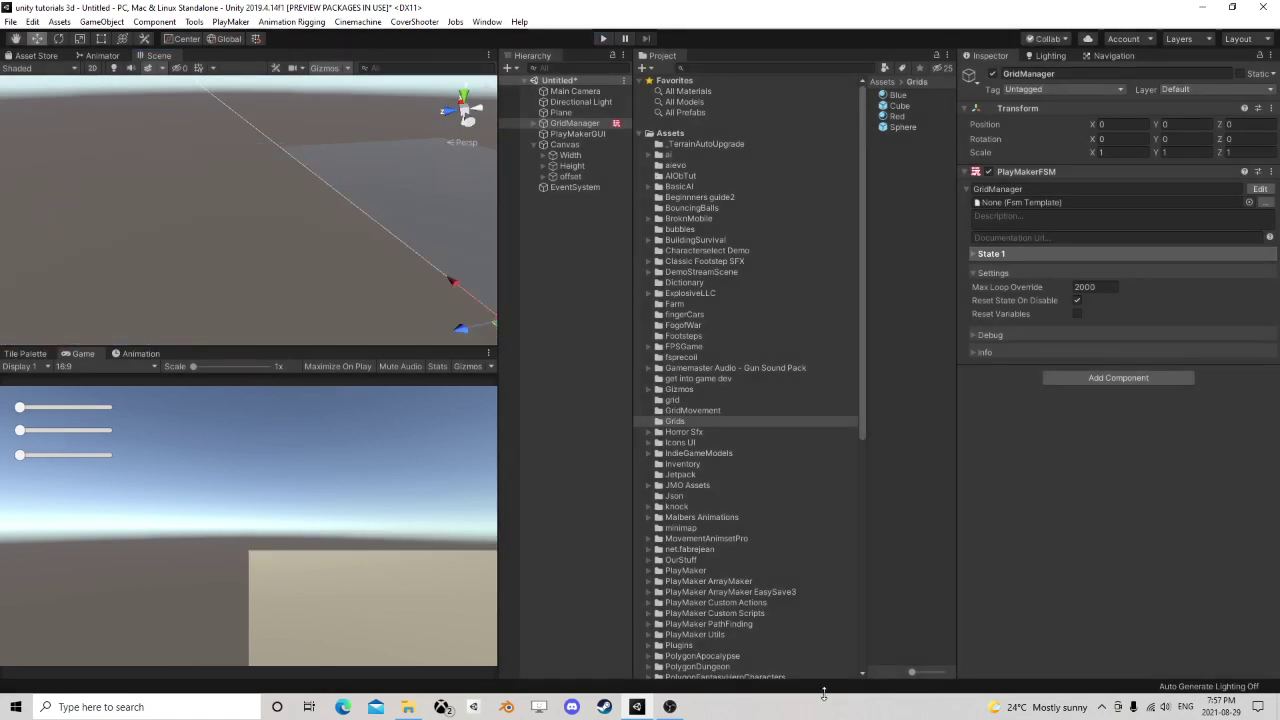
pyautogui.click(669, 706)
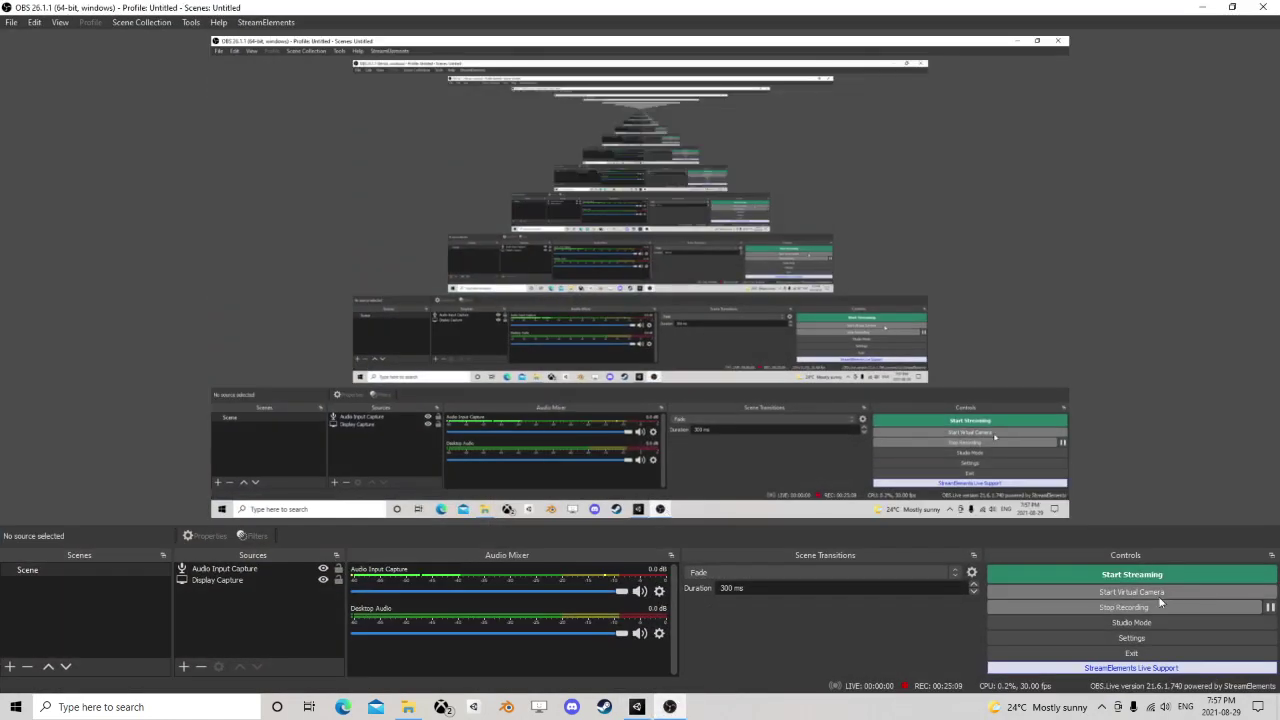